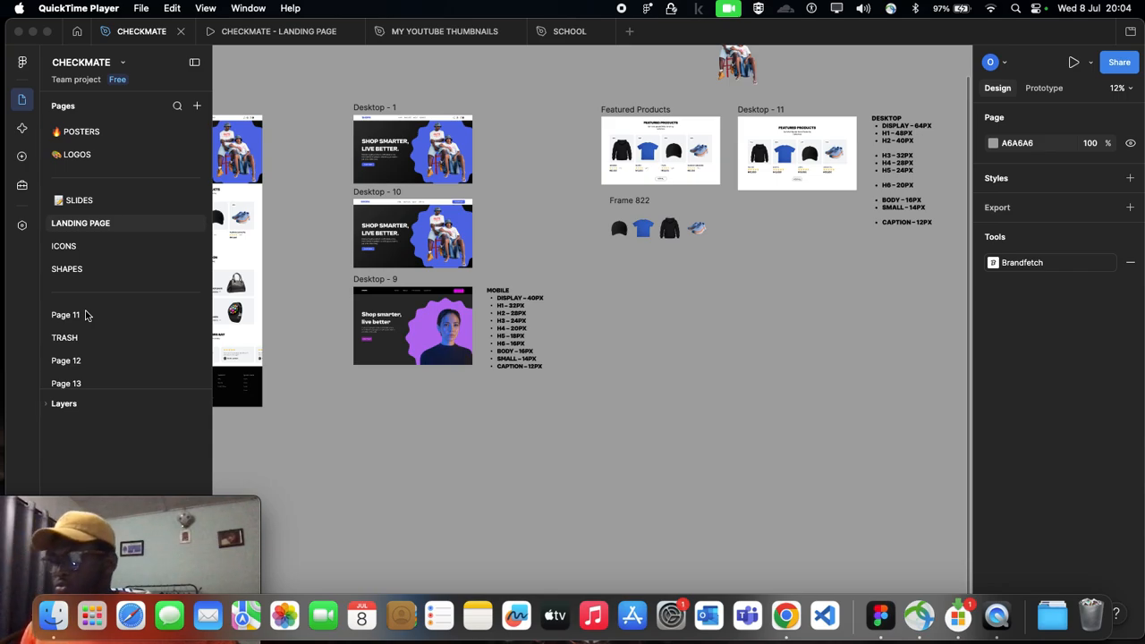
scroll(777, 335, "up", 2)
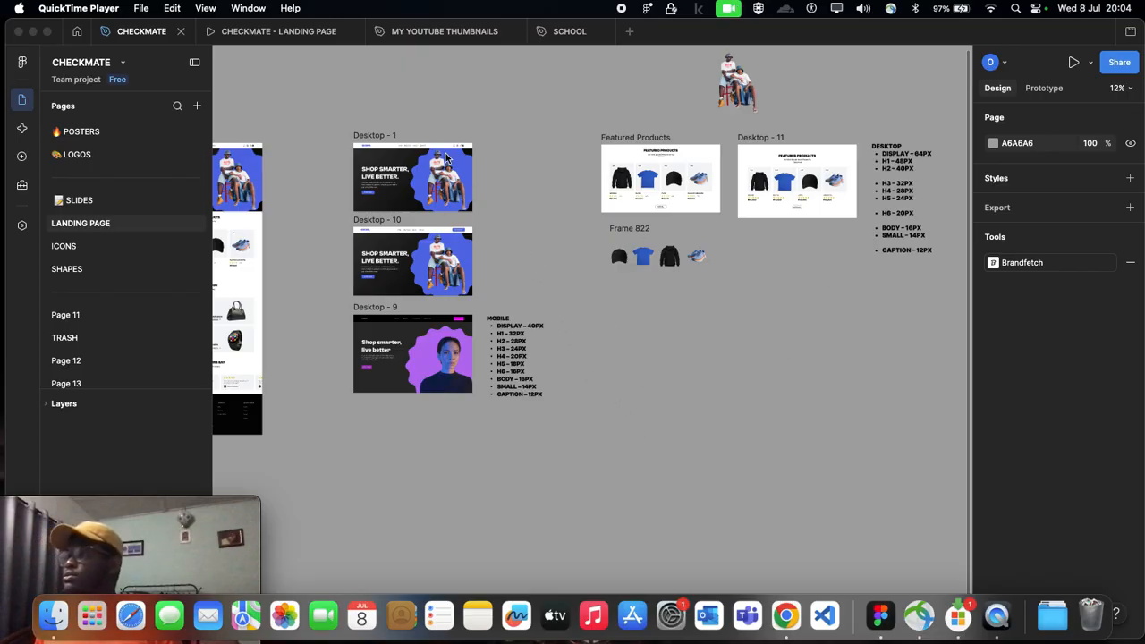
left_click(703, 54)
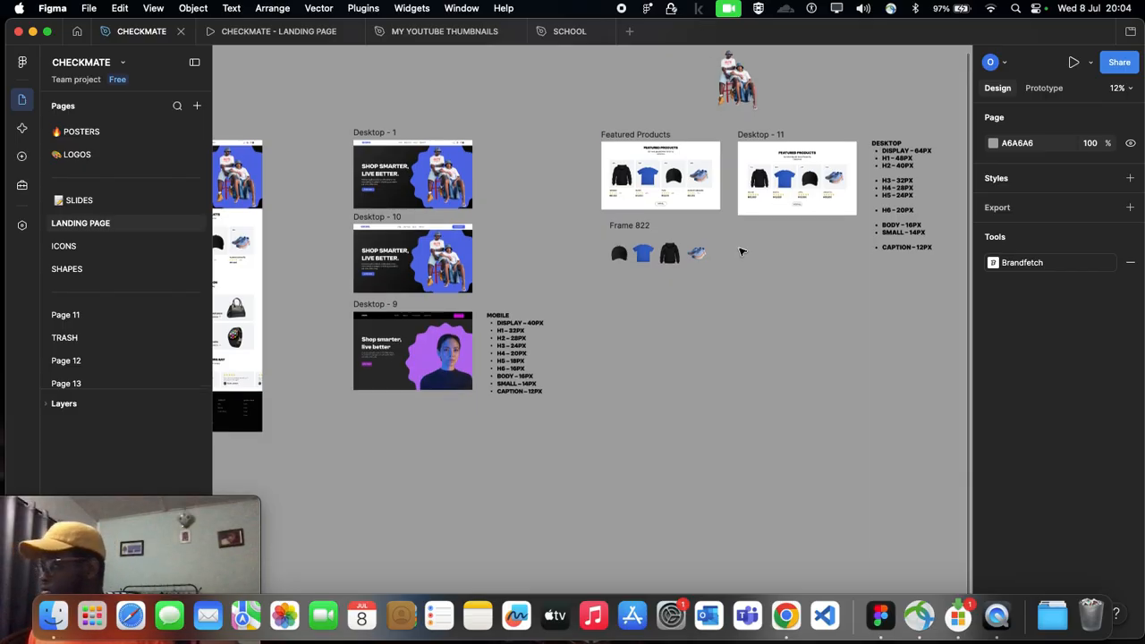
scroll(737, 330, "up", 1)
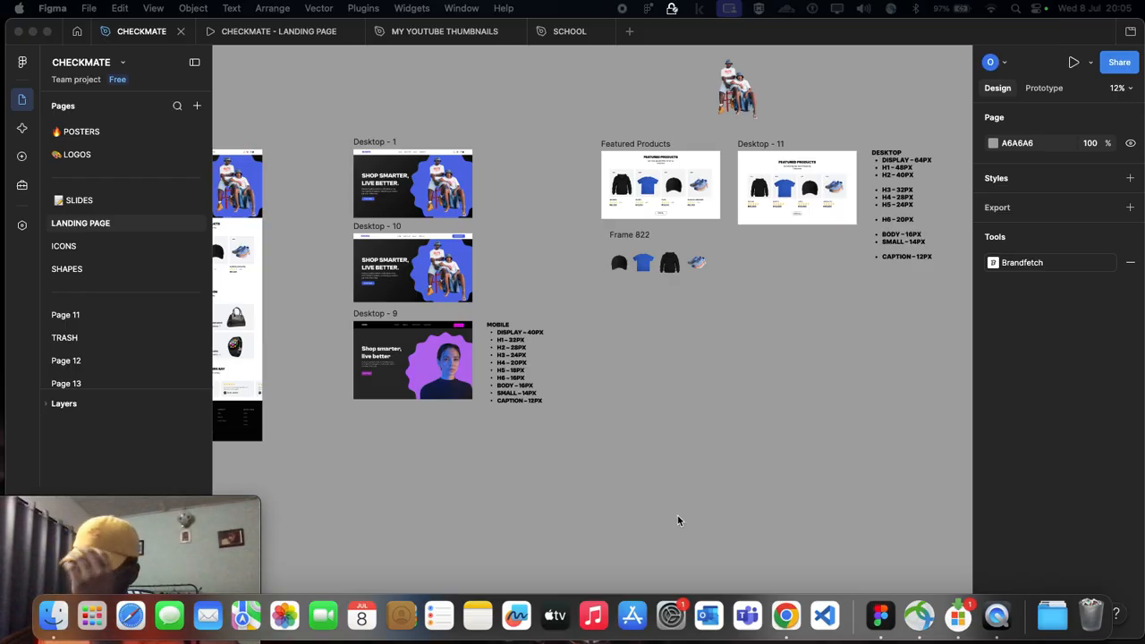
scroll(573, 403, "up", 1)
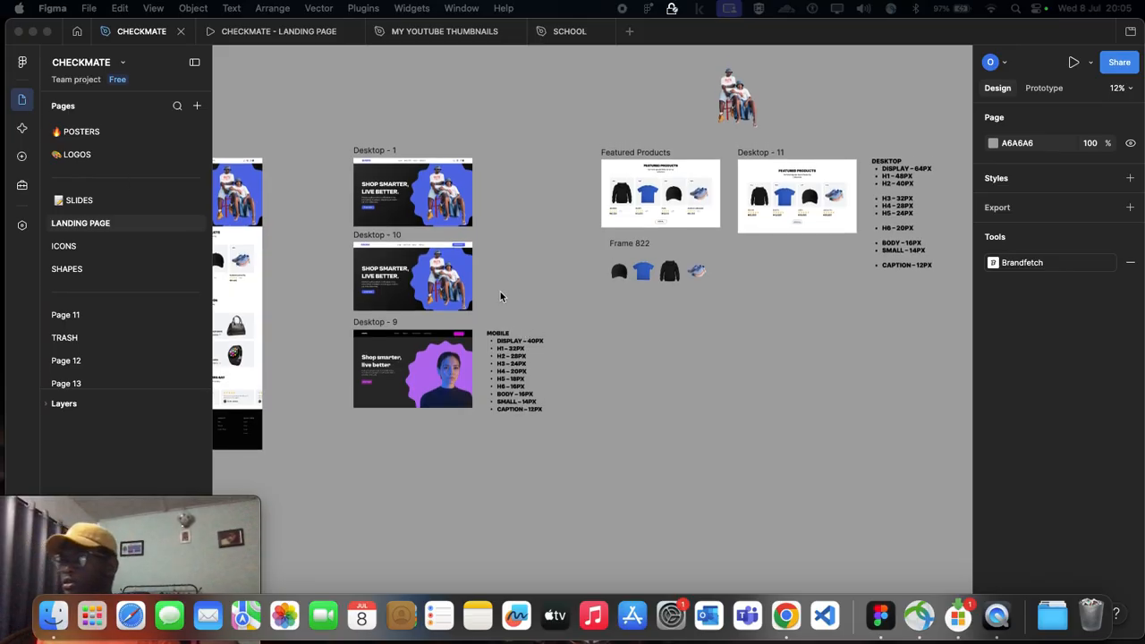
scroll(403, 357, "down", 2)
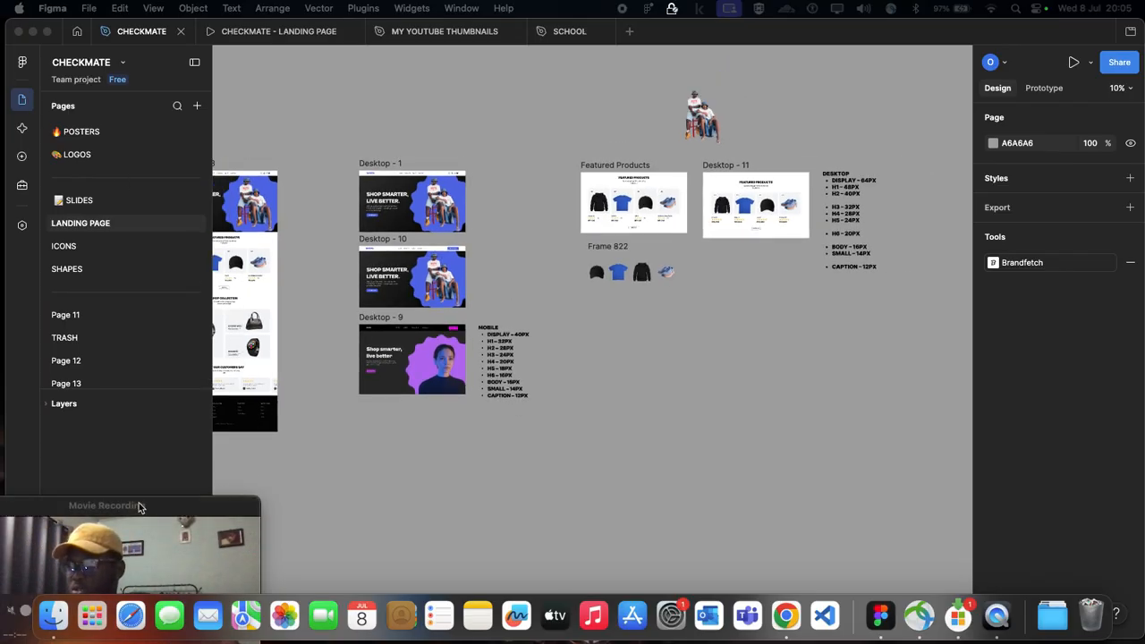
left_click(139, 507)
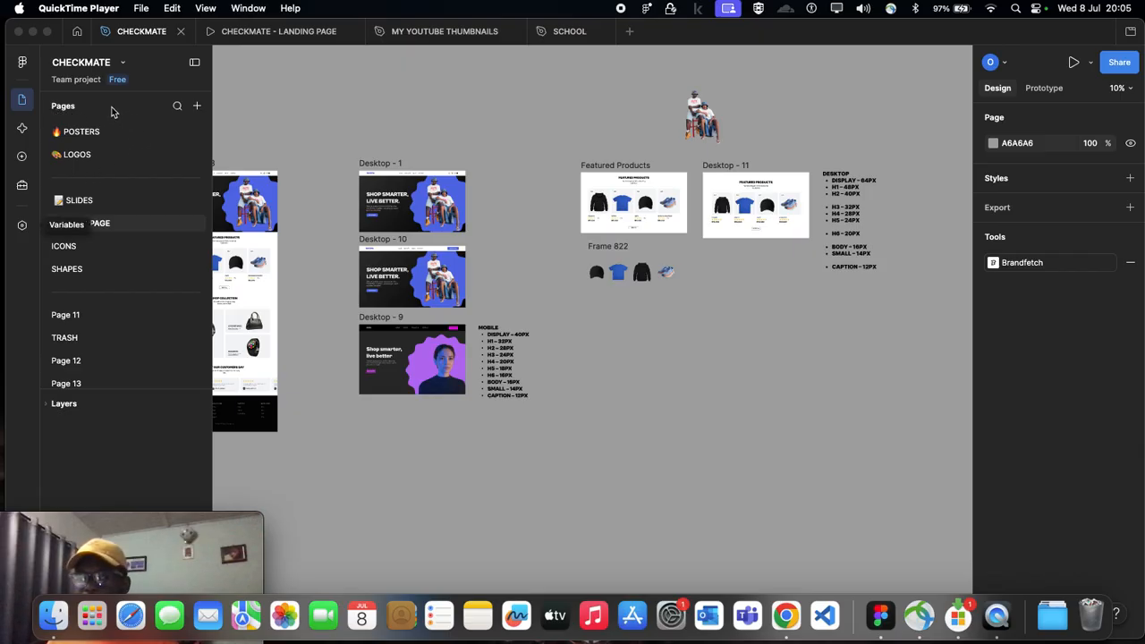
left_click(280, 154)
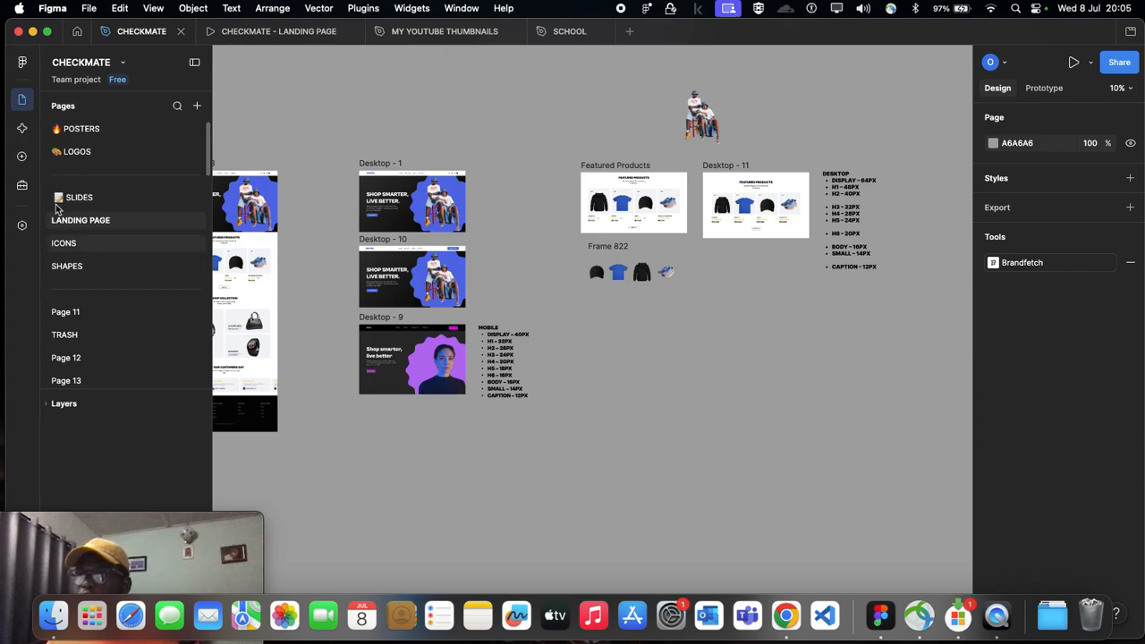
left_click(77, 32)
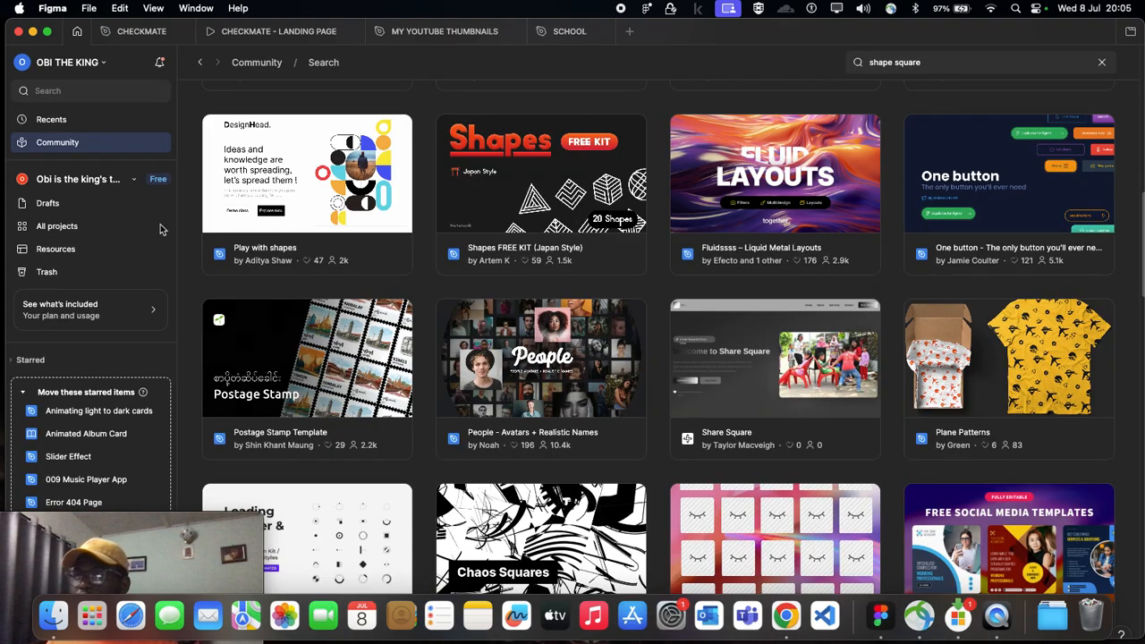
left_click(143, 31)
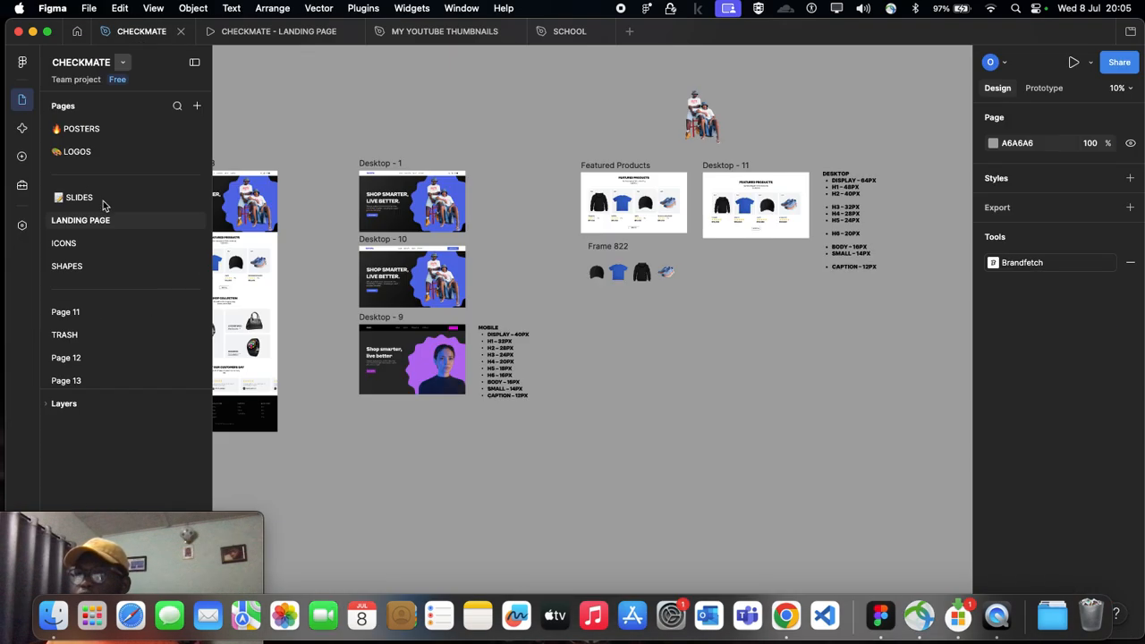
Step: Look through the team's projects, go to the drafts and create a new design file there
left_click(77, 31)
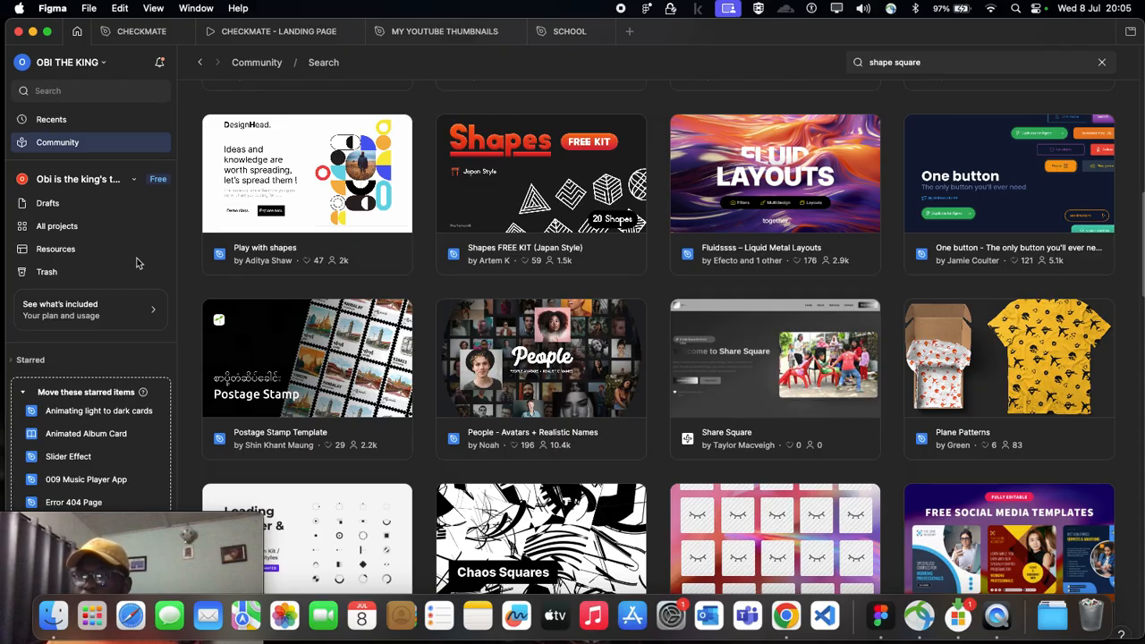
left_click(71, 230)
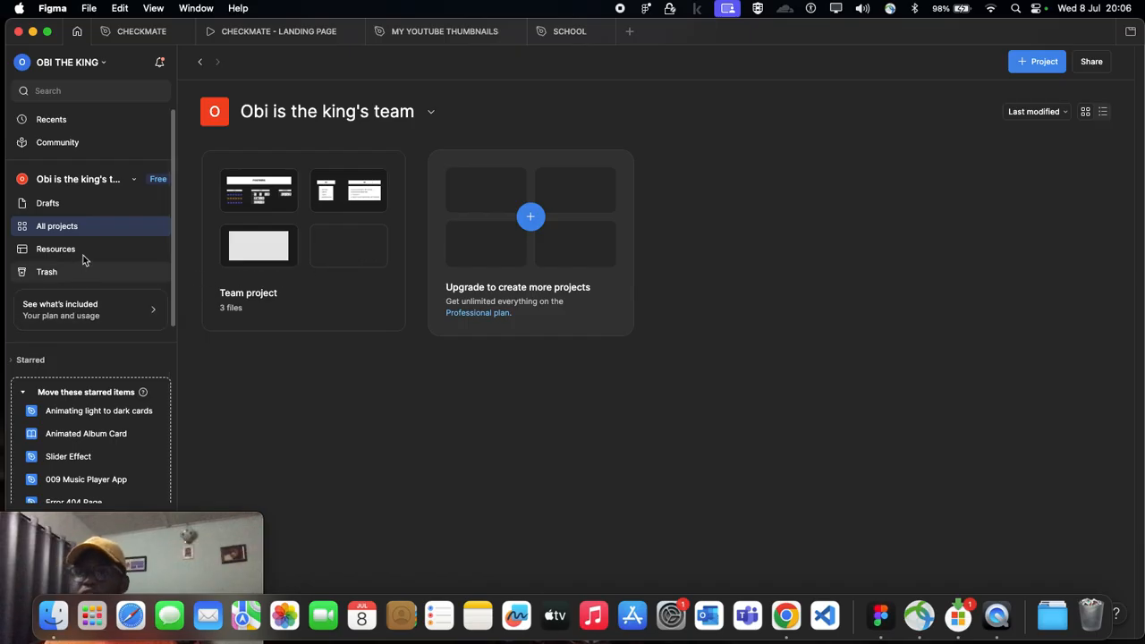
left_click(56, 206)
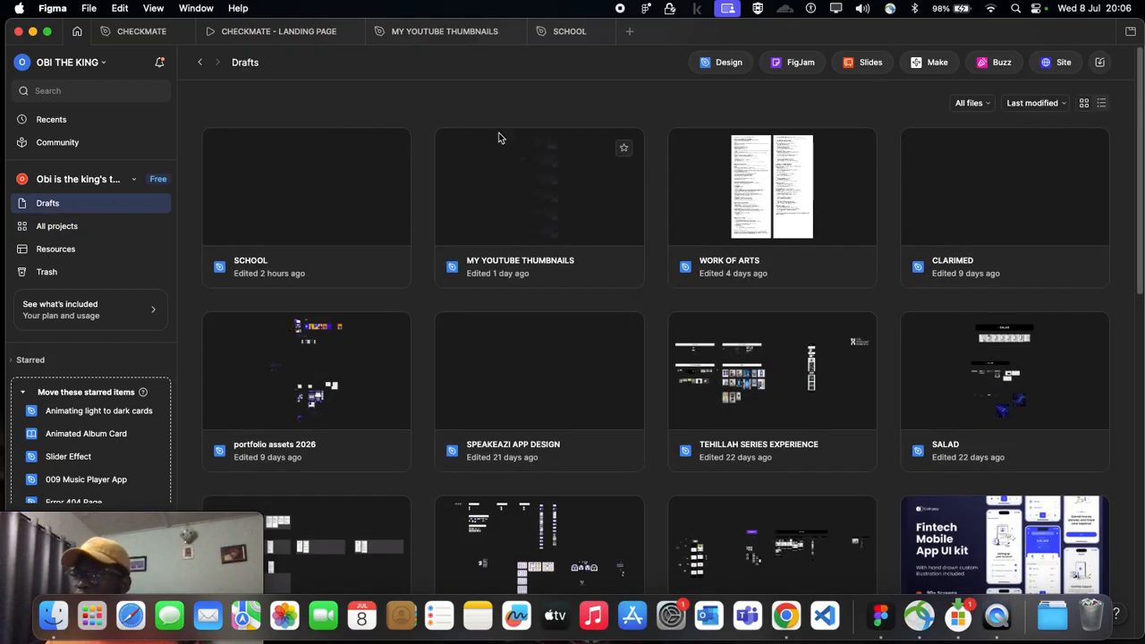
left_click(729, 64)
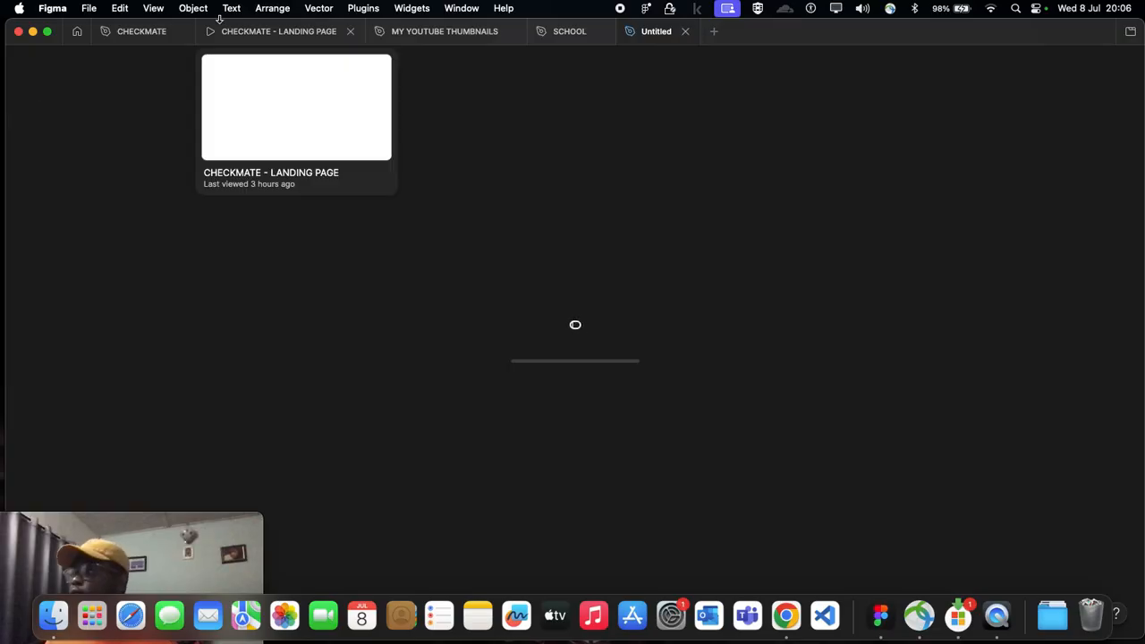
left_click(992, 10)
left_click(639, 167)
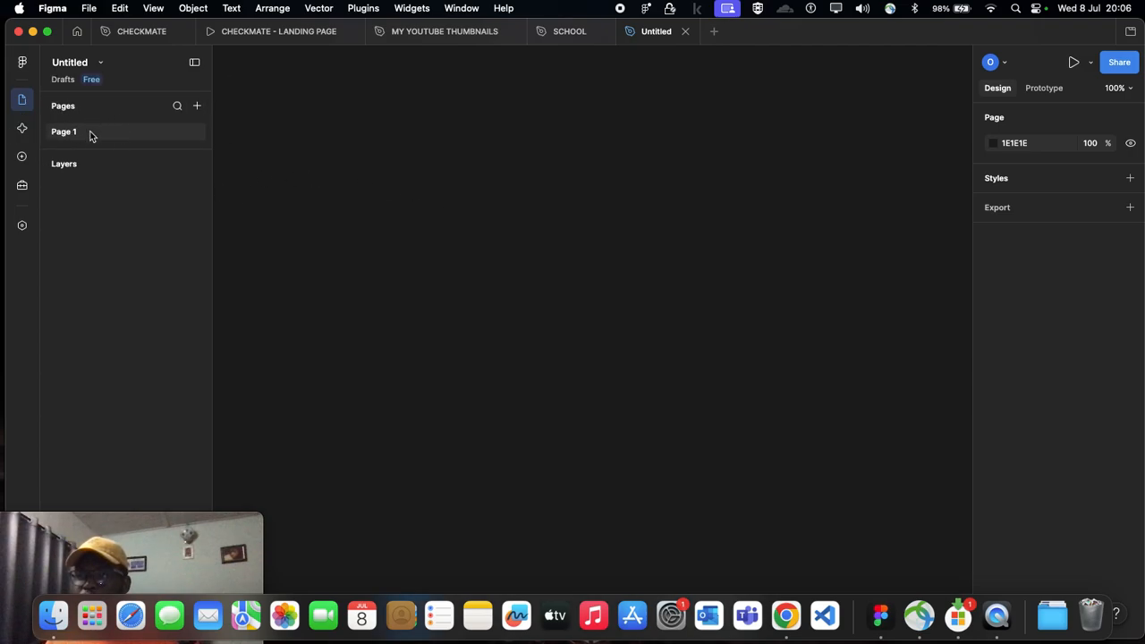
Step: Add new pages to the untitled file until the page list reaches Page 17
left_click(197, 107)
left_click(197, 106)
left_click(197, 106)
left_click(197, 106)
left_click(197, 107)
left_click(197, 106)
left_click(196, 107)
left_click(197, 107)
left_click(196, 106)
left_click(197, 107)
left_click(197, 106)
left_click(197, 107)
left_click(197, 107)
left_click(196, 106)
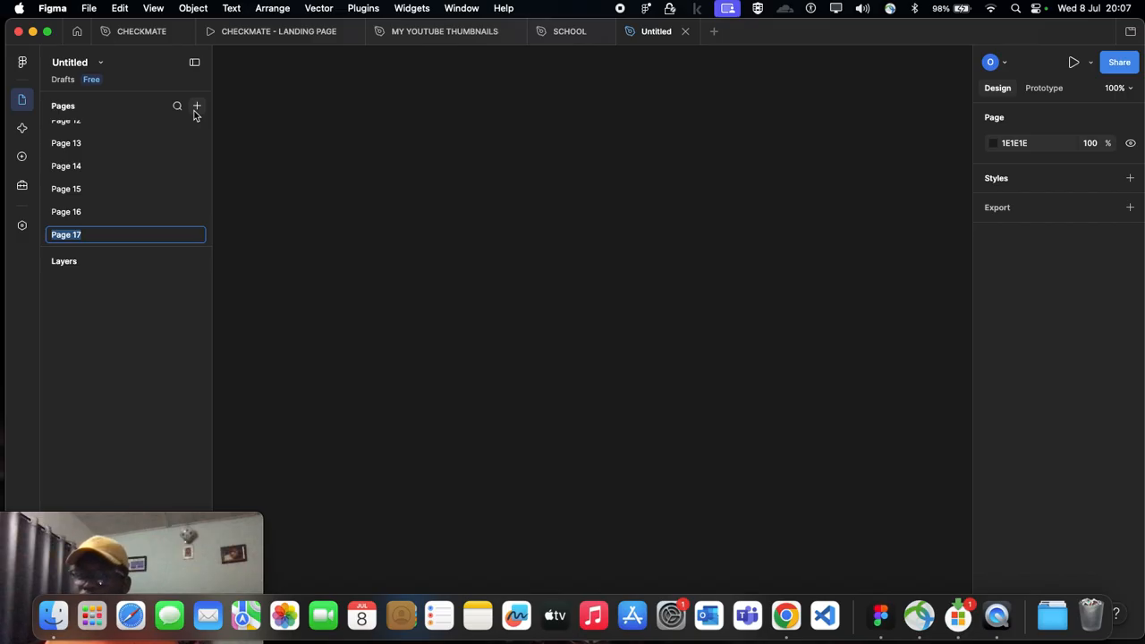
Step: Rename Page 1 as "task 1" and Page 2 as "task 2"
scroll(161, 197, "up", 5)
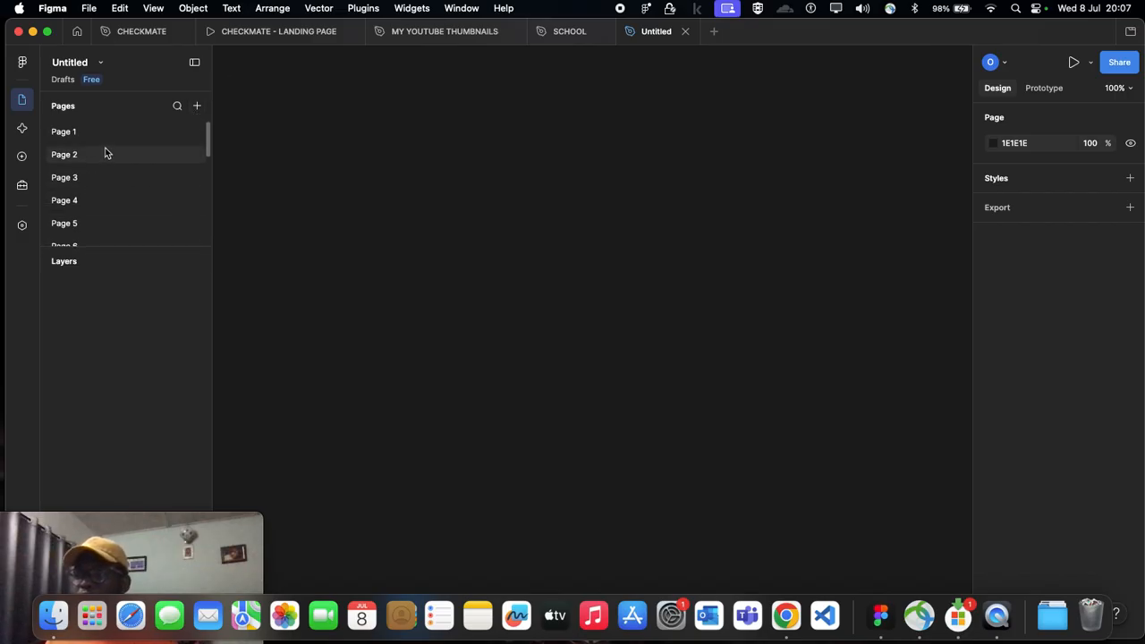
double_click(61, 132)
type("task")
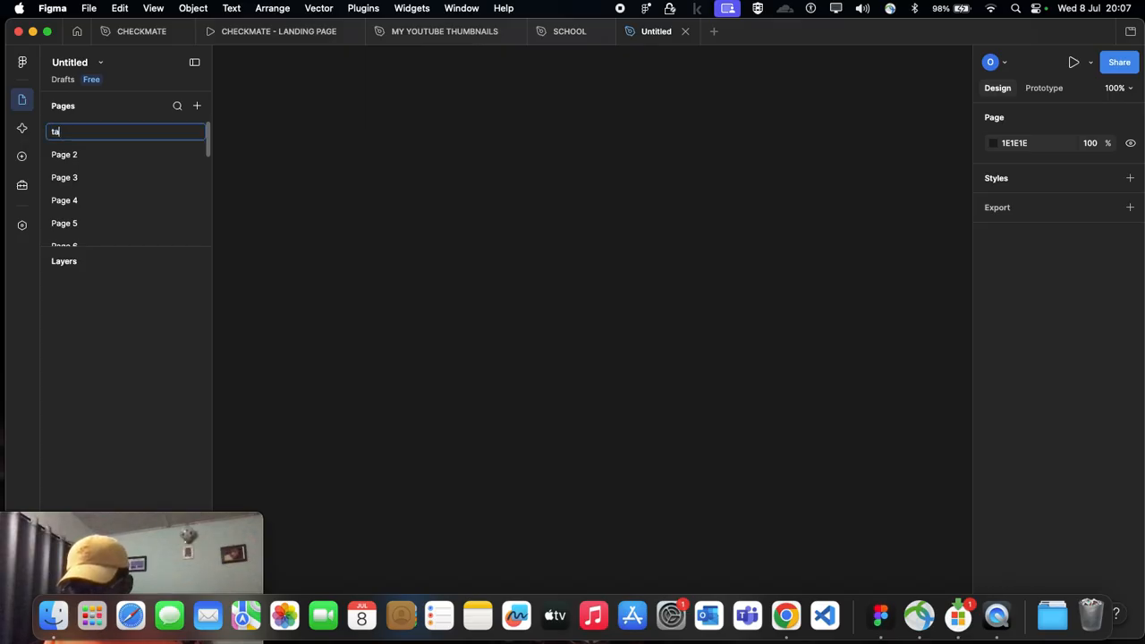
double_click(61, 156)
type("tas")
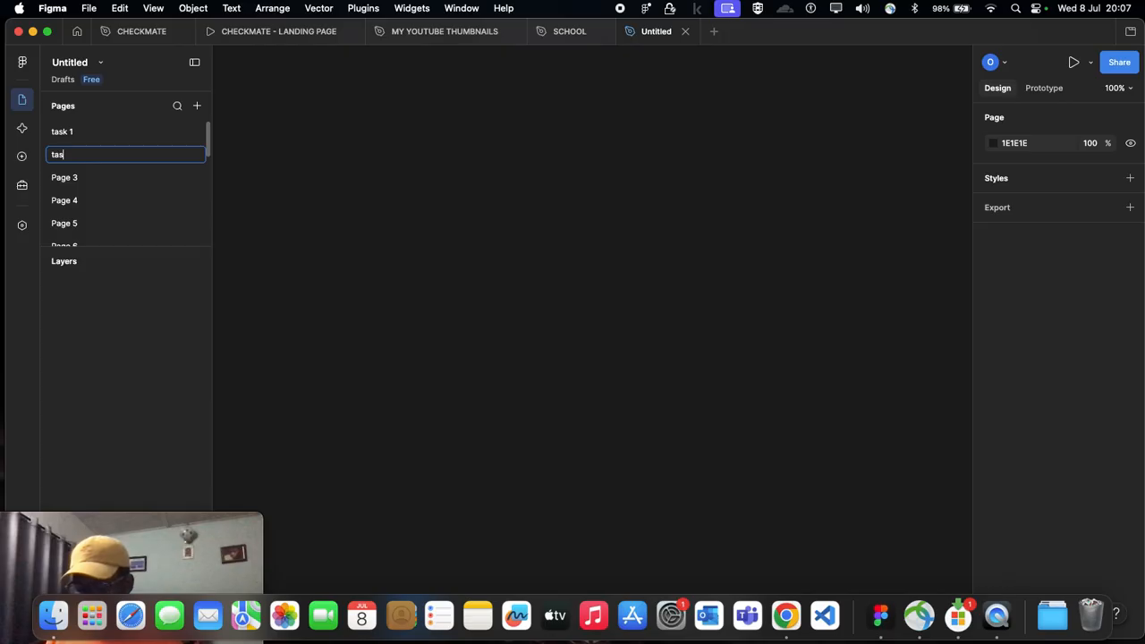
type("k 2")
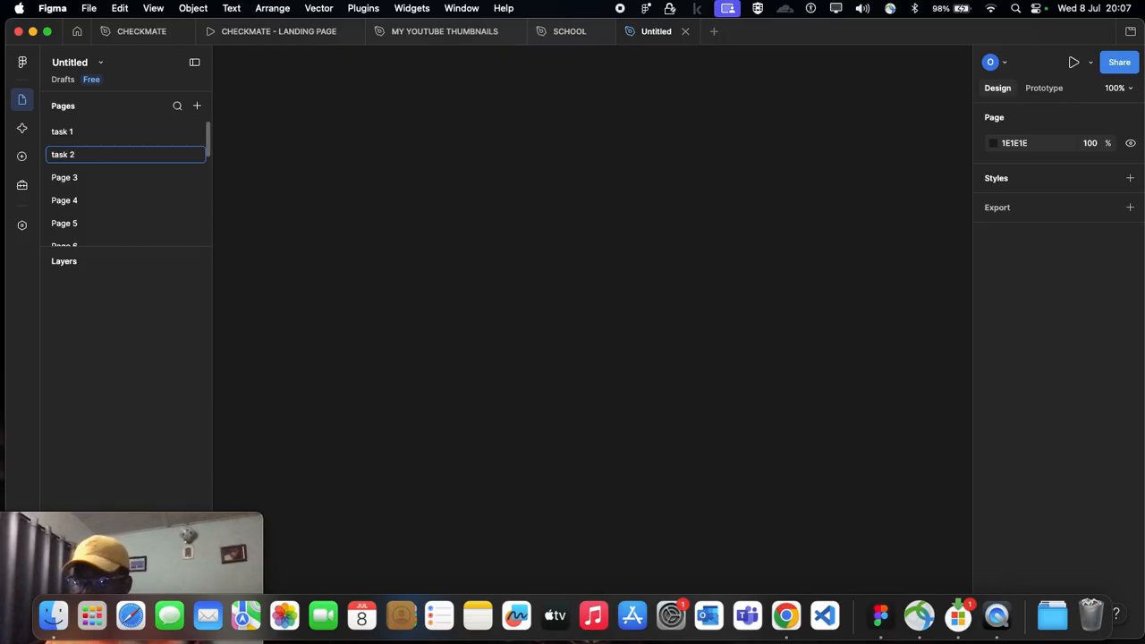
key("Return")
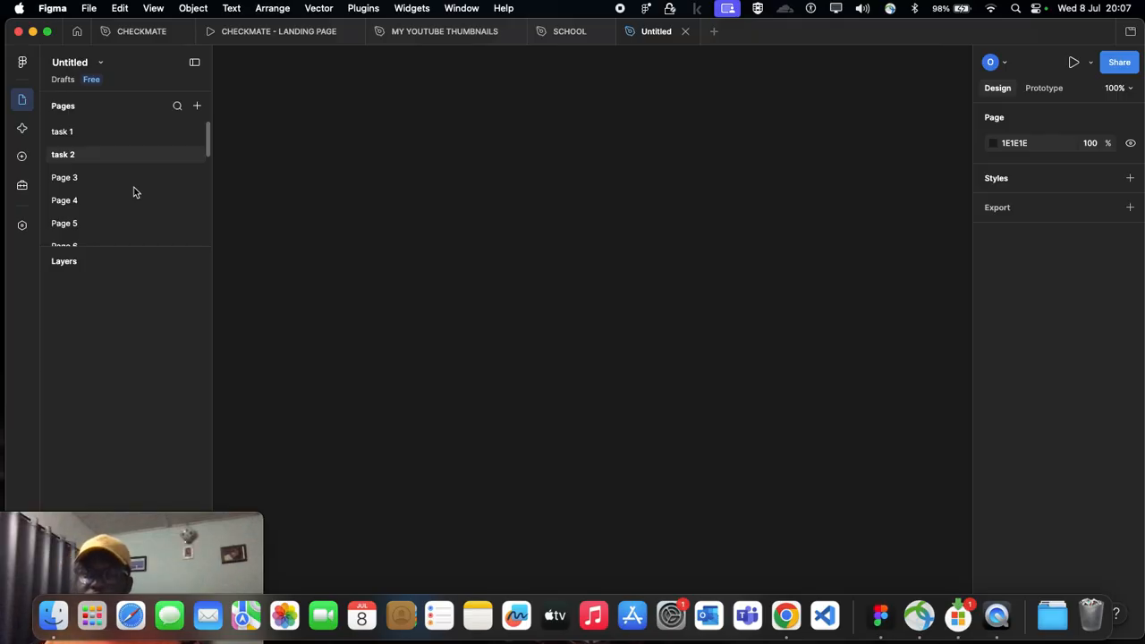
Step: Close the untitled file and return to the CHECKMATE design file
left_click(686, 32)
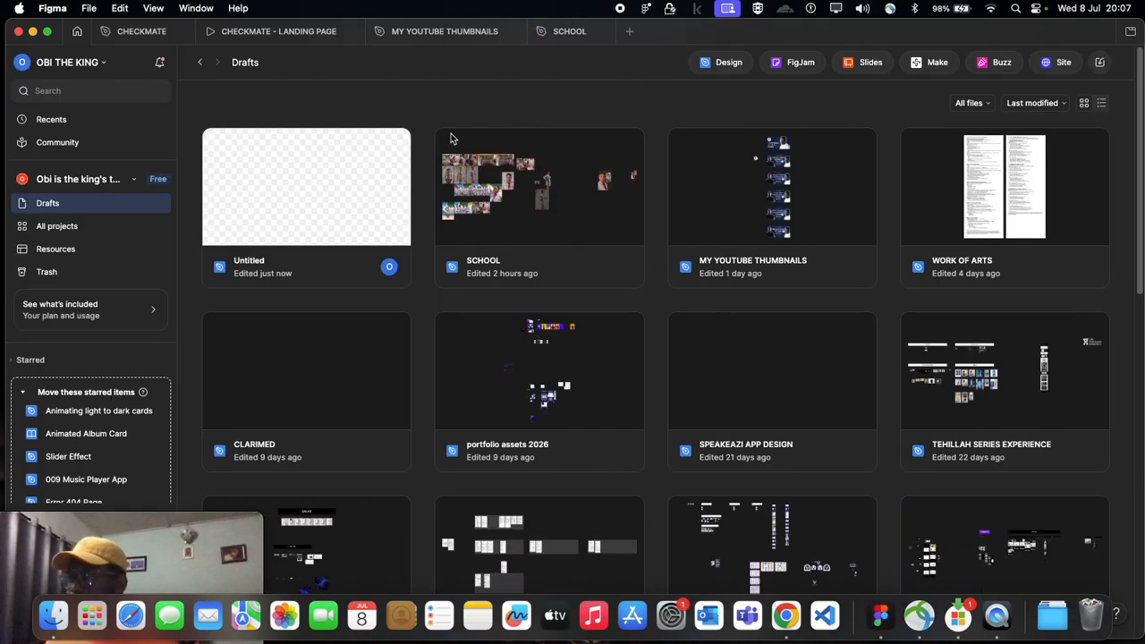
left_click(130, 34)
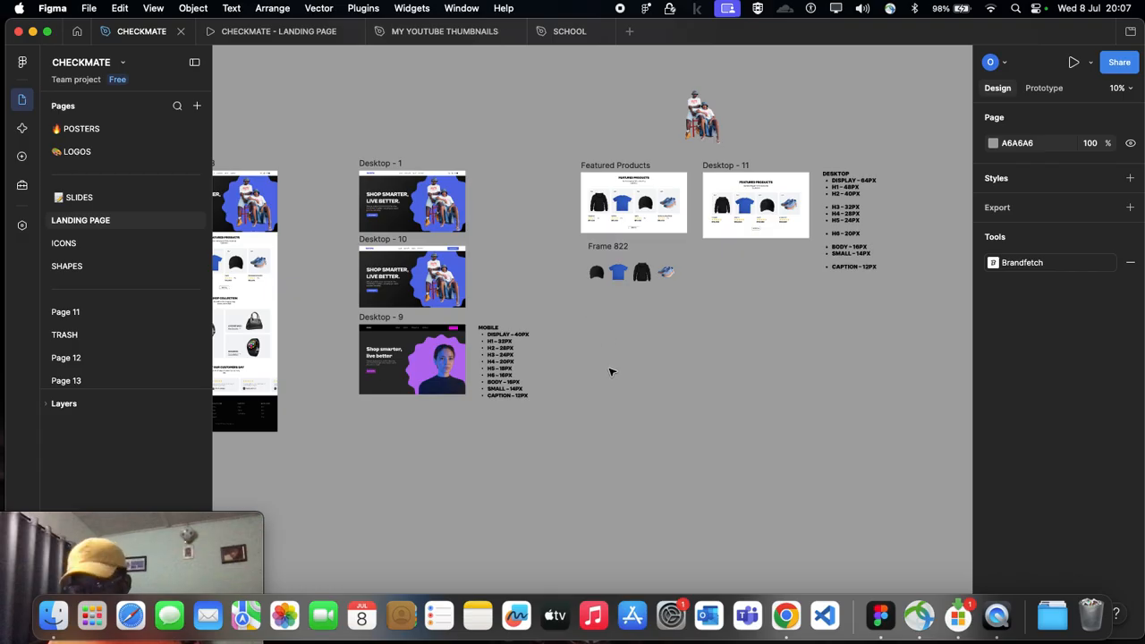
Step: Examine the hero variants and the sections of the full landing page design
scroll(610, 371, "right", 5)
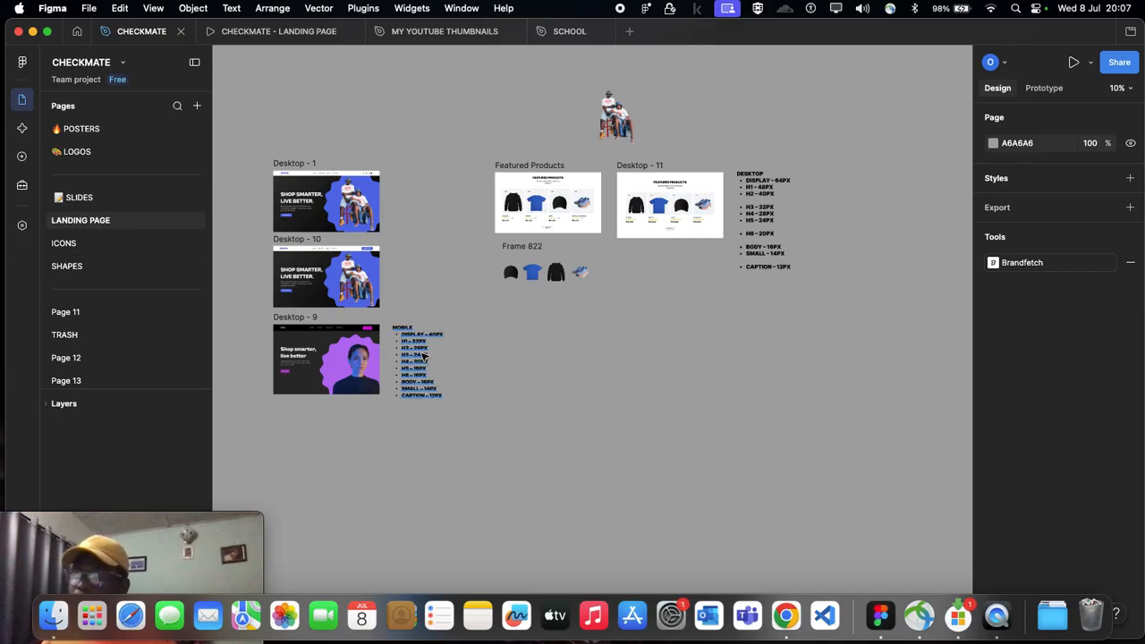
scroll(430, 354, "down", 3)
scroll(447, 357, "left", 3)
scroll(452, 356, "up", 7)
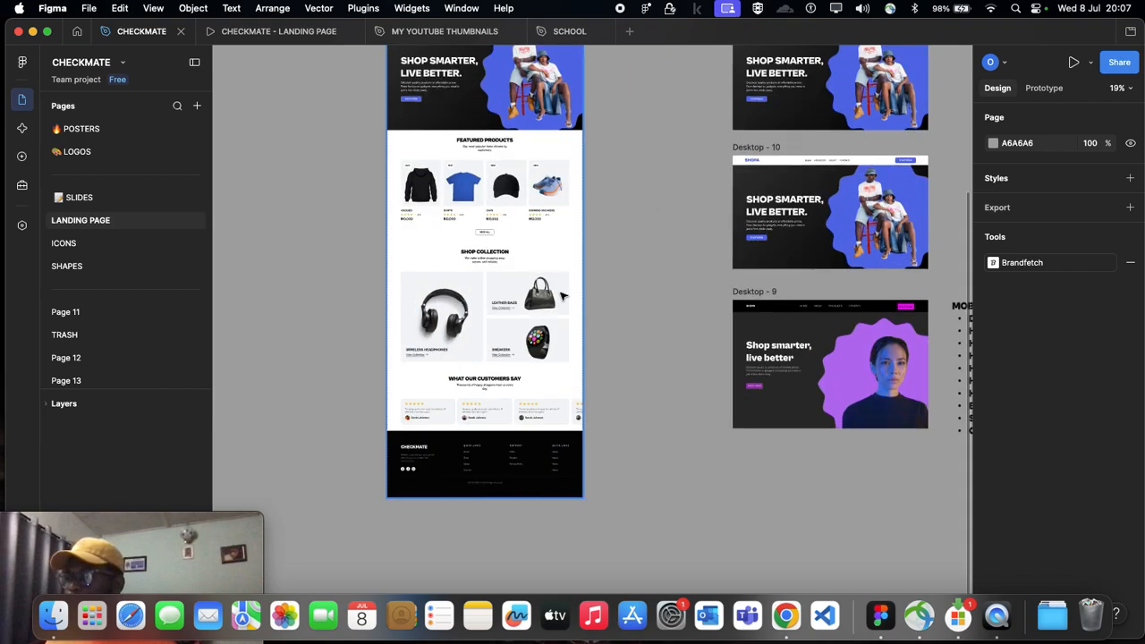
scroll(677, 320, "up", 5)
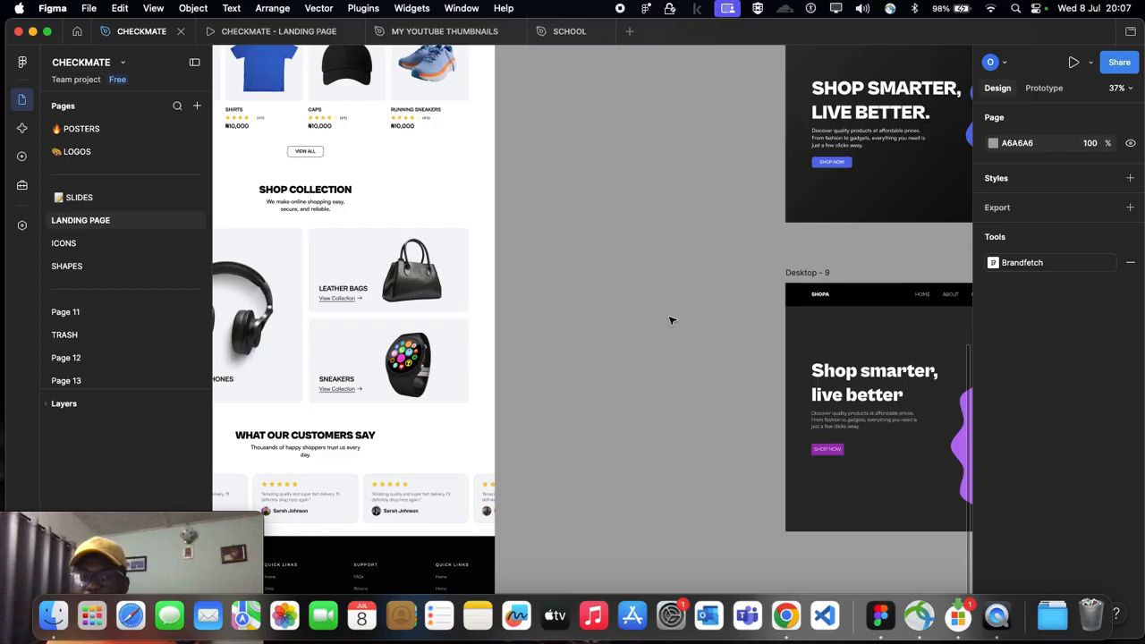
scroll(666, 319, "right", 3)
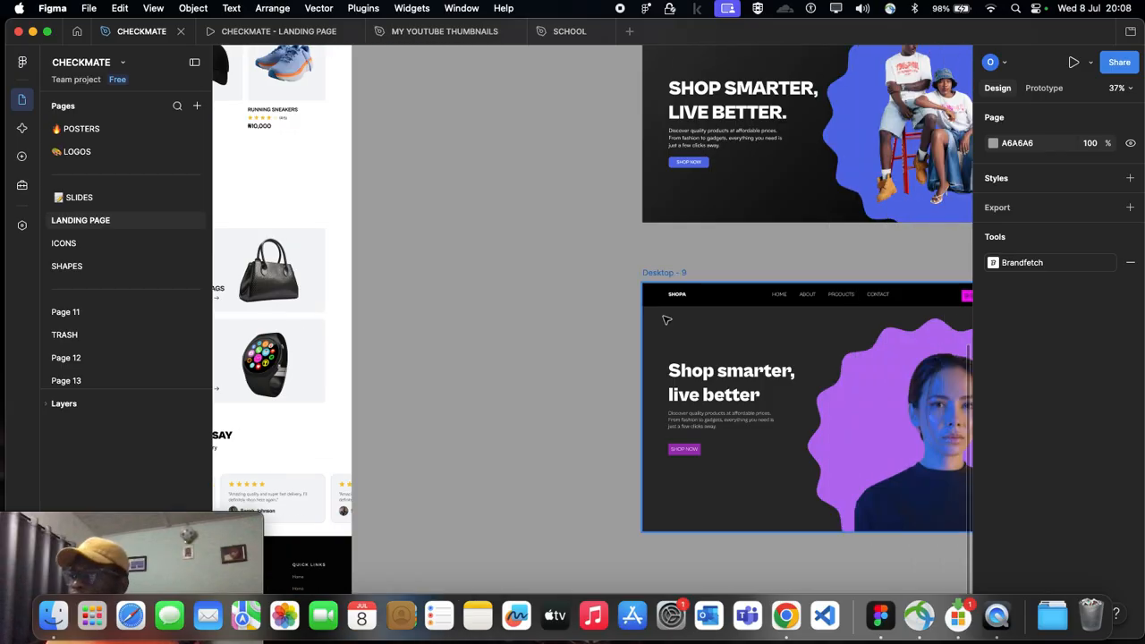
scroll(667, 320, "down", 3)
scroll(465, 326, "left", 3)
Step: Duplicate the Shop Collection section of the Desktop - 3 landing page onto the empty canvas below Frame 822
left_click(401, 304)
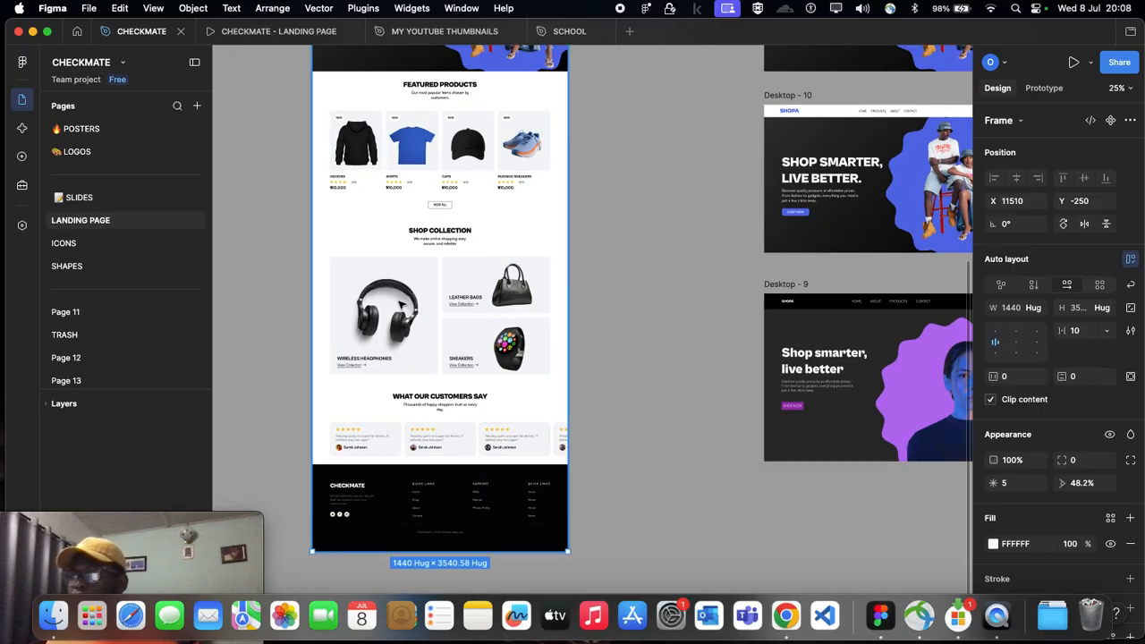
scroll(401, 304, "down", 3)
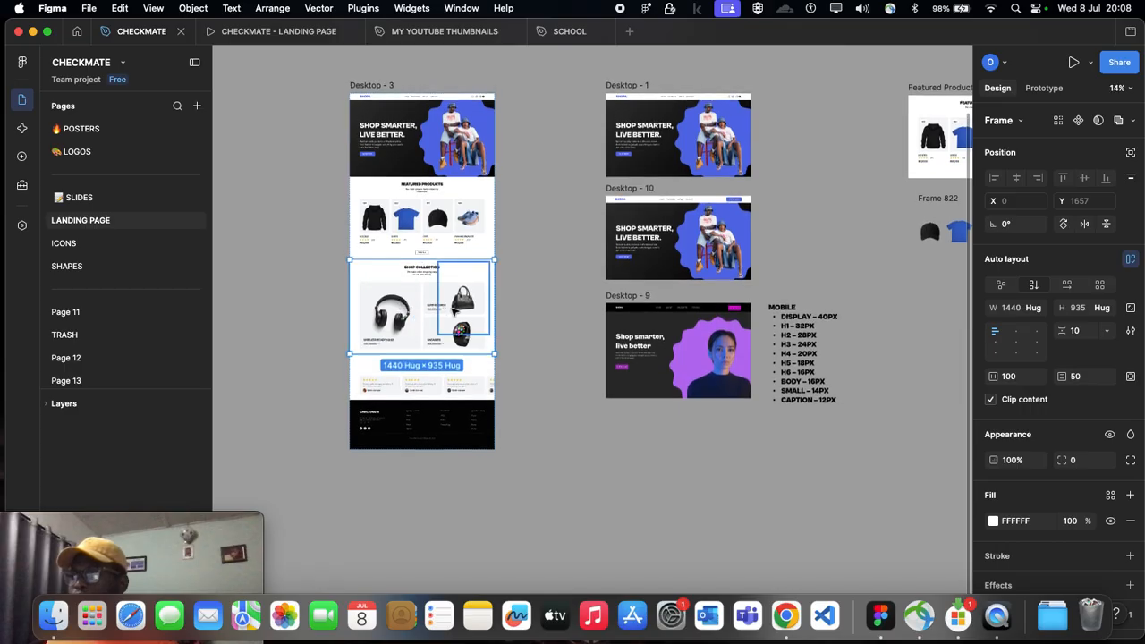
scroll(402, 305, "up", 3)
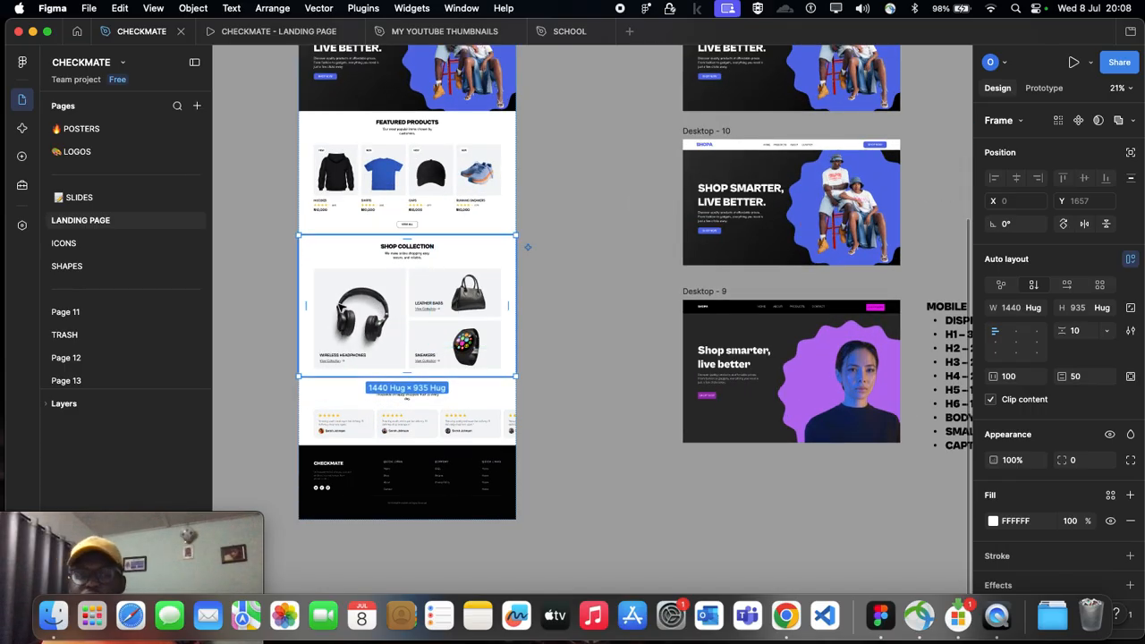
scroll(364, 311, "down", 3)
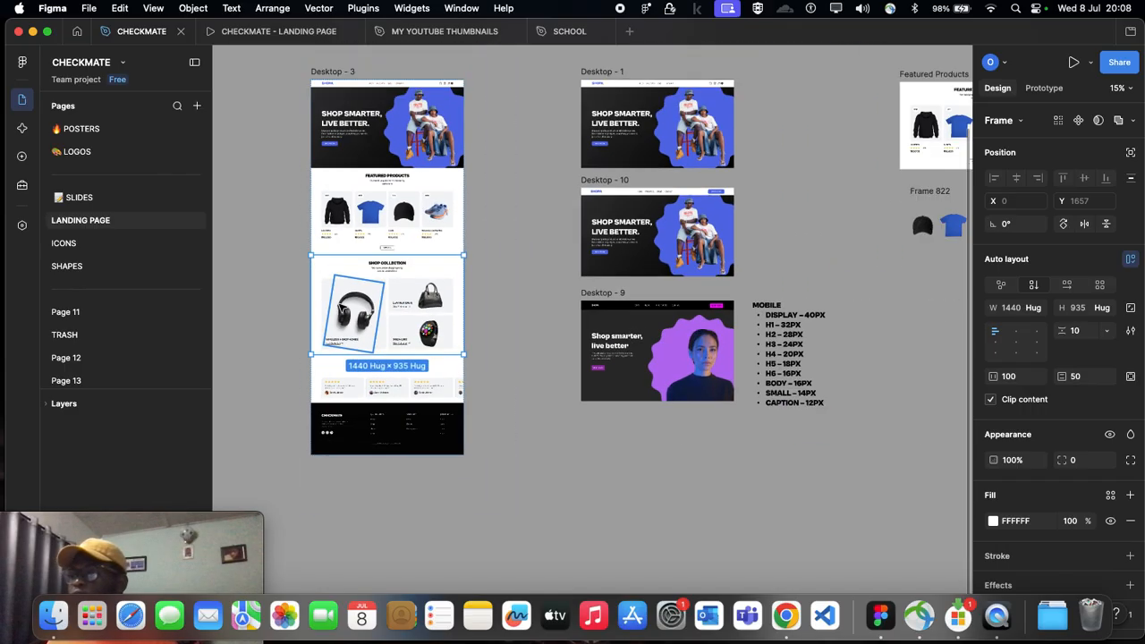
scroll(314, 308, "right", 2)
left_click_drag(759, 322, 921, 350)
scroll(877, 350, "right", 1)
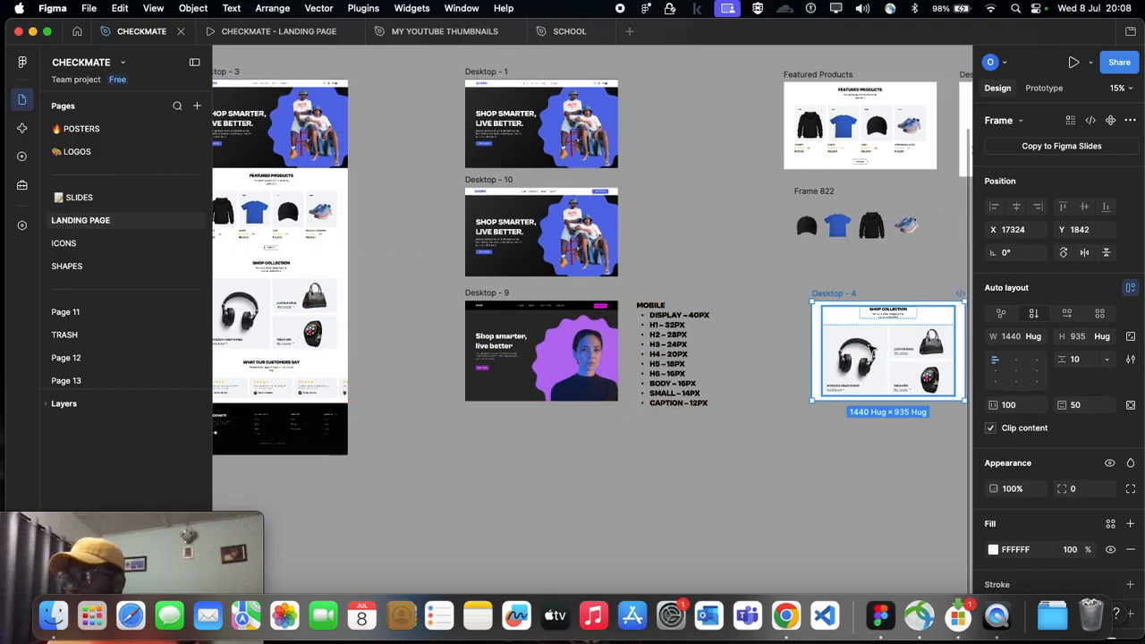
Step: Move the copied Shop Collection frame to the right of the DESKTOP type-size list, at about X 22369, Y -226
scroll(872, 349, "right", 4)
left_click_drag(480, 294, 870, 181)
scroll(869, 181, "right", 2)
scroll(869, 181, "right", 1)
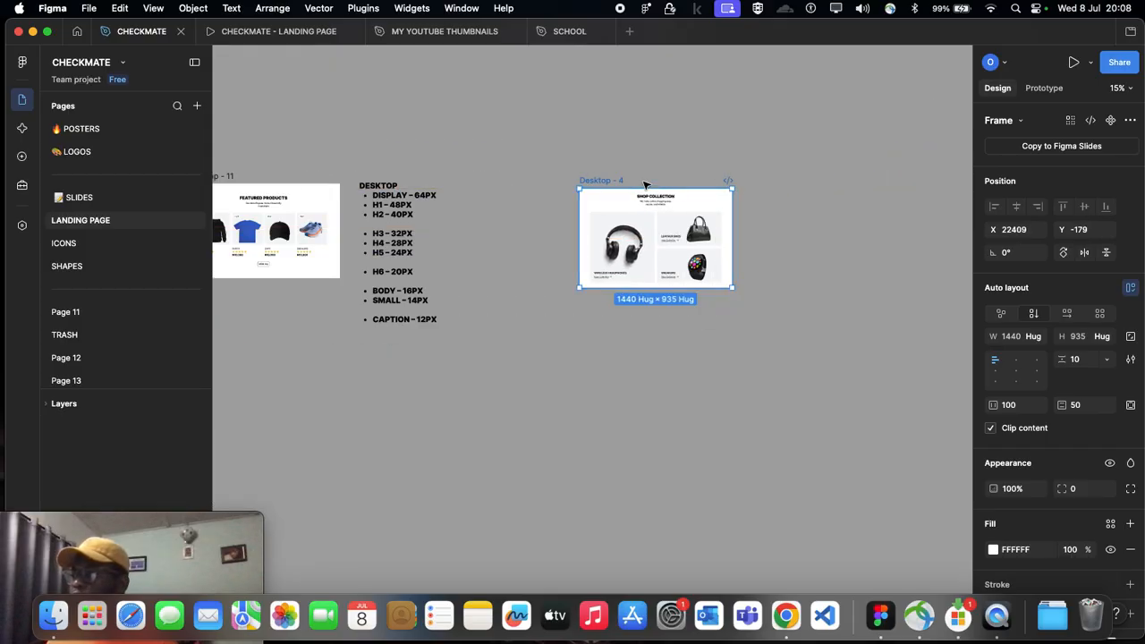
left_click_drag(614, 182, 610, 177)
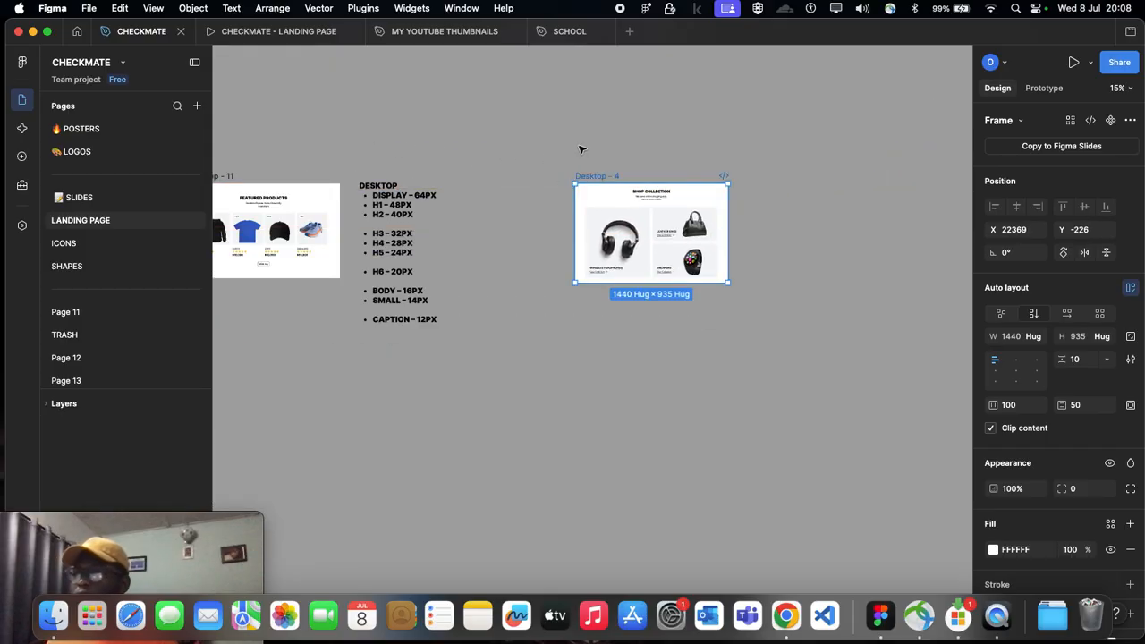
scroll(580, 151, "right", 1)
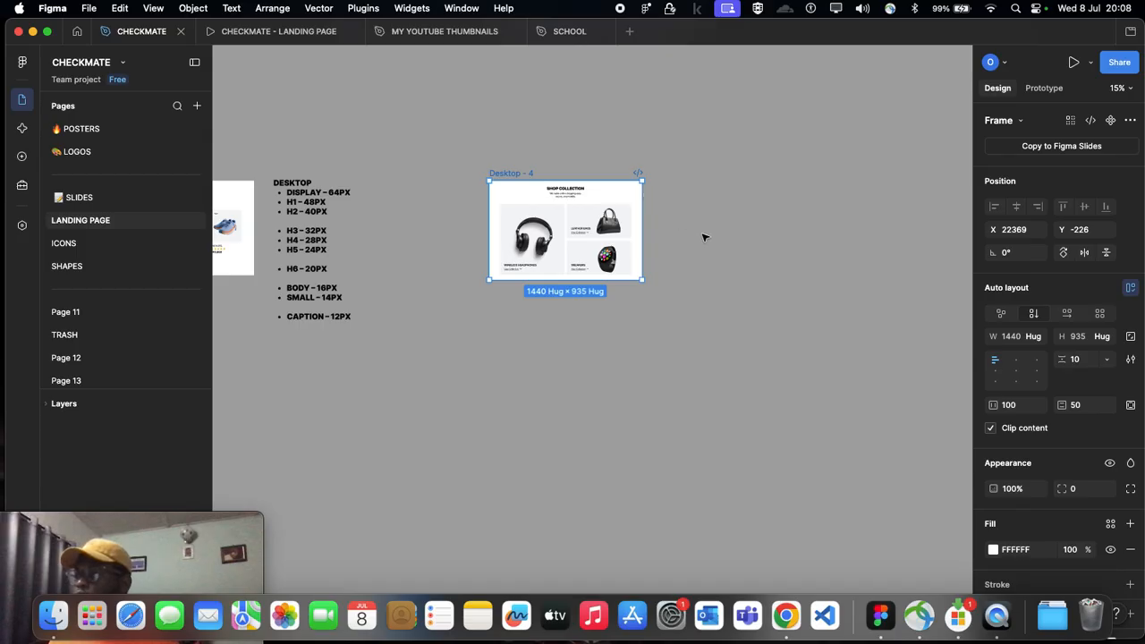
scroll(704, 237, "up", 2)
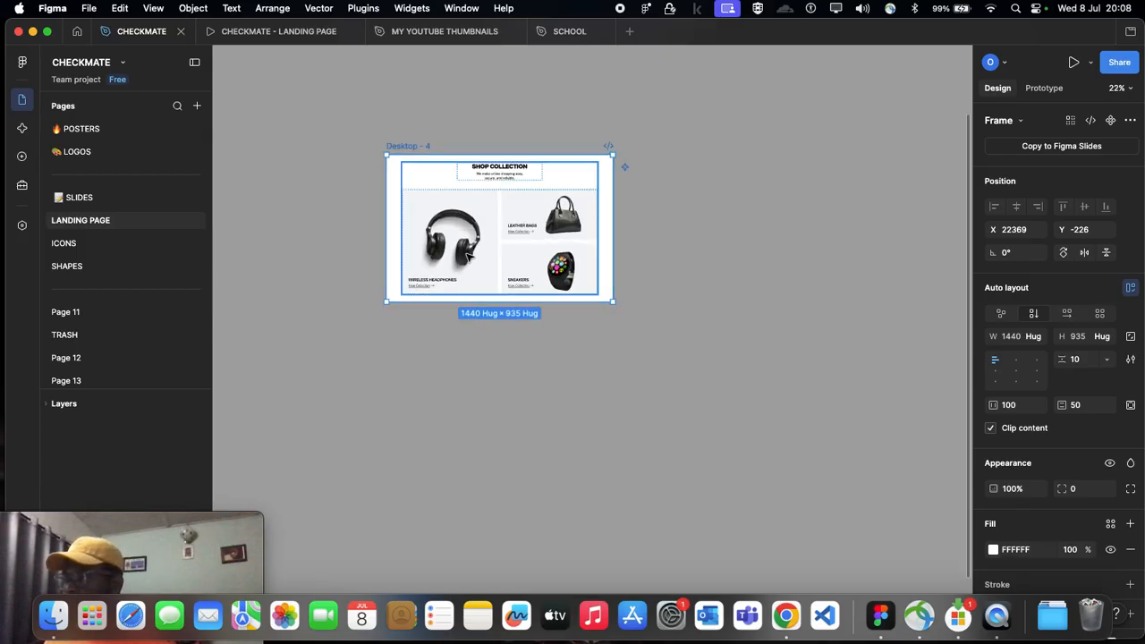
scroll(394, 245, "up", 2)
left_click(121, 63)
left_click(123, 36)
scroll(304, 139, "down", 3)
scroll(306, 140, "left", 4)
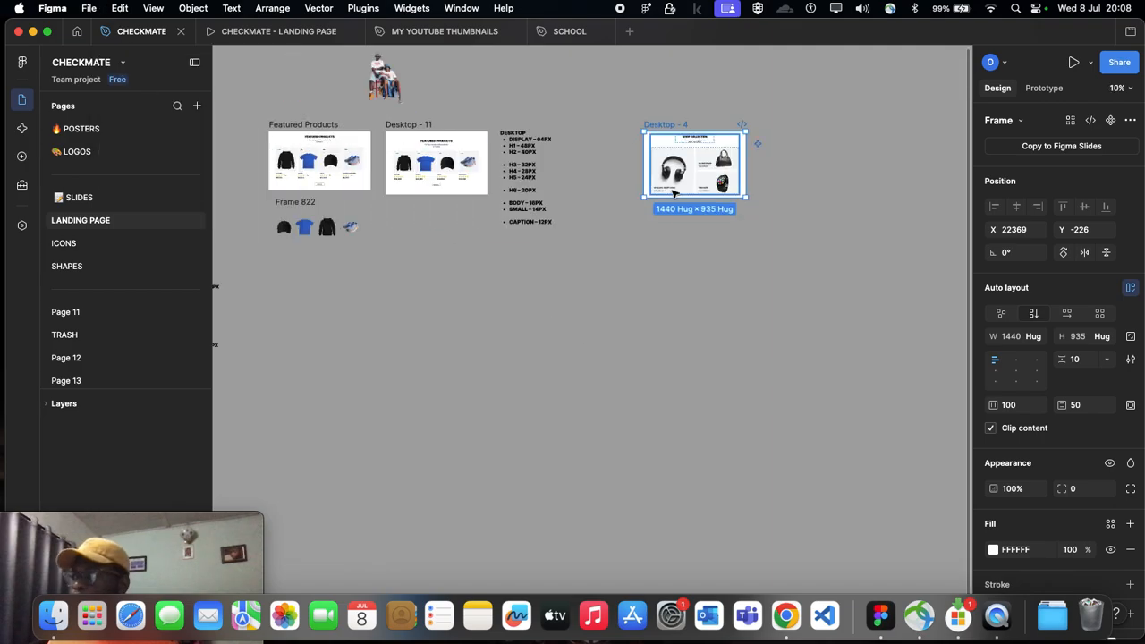
scroll(684, 178, "up", 4)
scroll(656, 222, "up", 2)
scroll(644, 228, "right", 1)
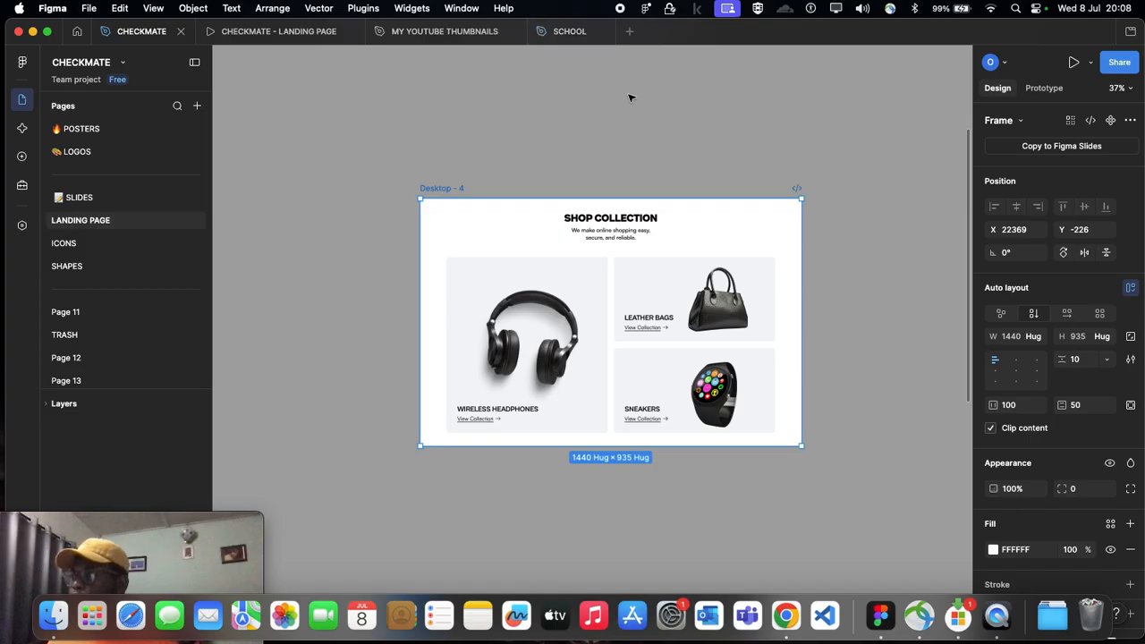
Step: Open the recent Untitled file and copy the Desktop - 4 Shop Collection frame from CHECKMATE onto its task 1 page
left_click(629, 32)
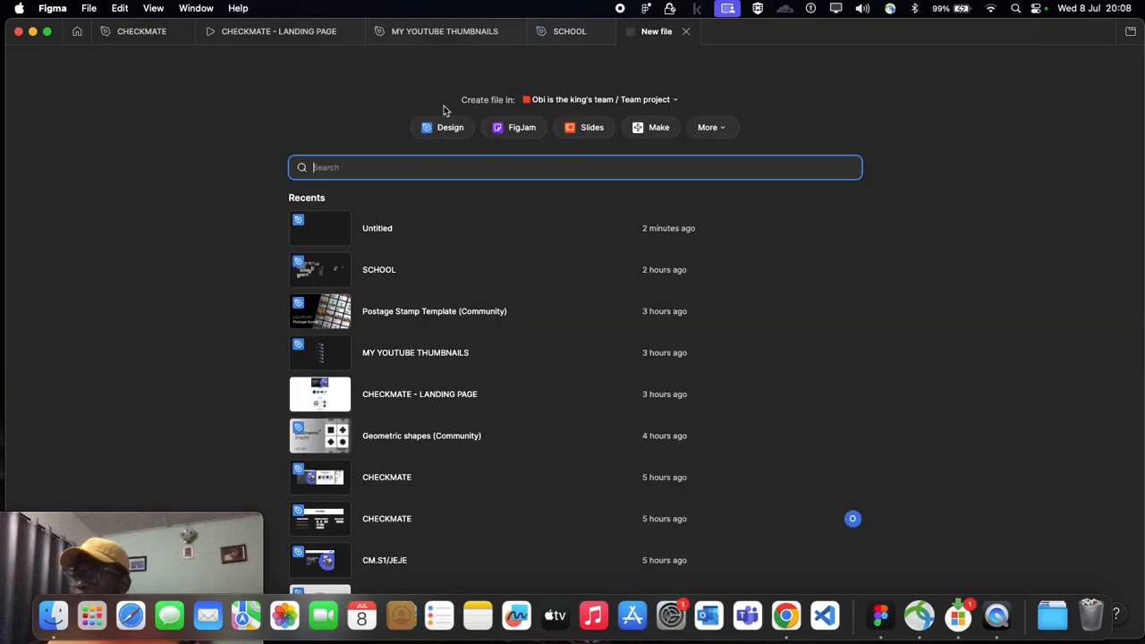
left_click(372, 229)
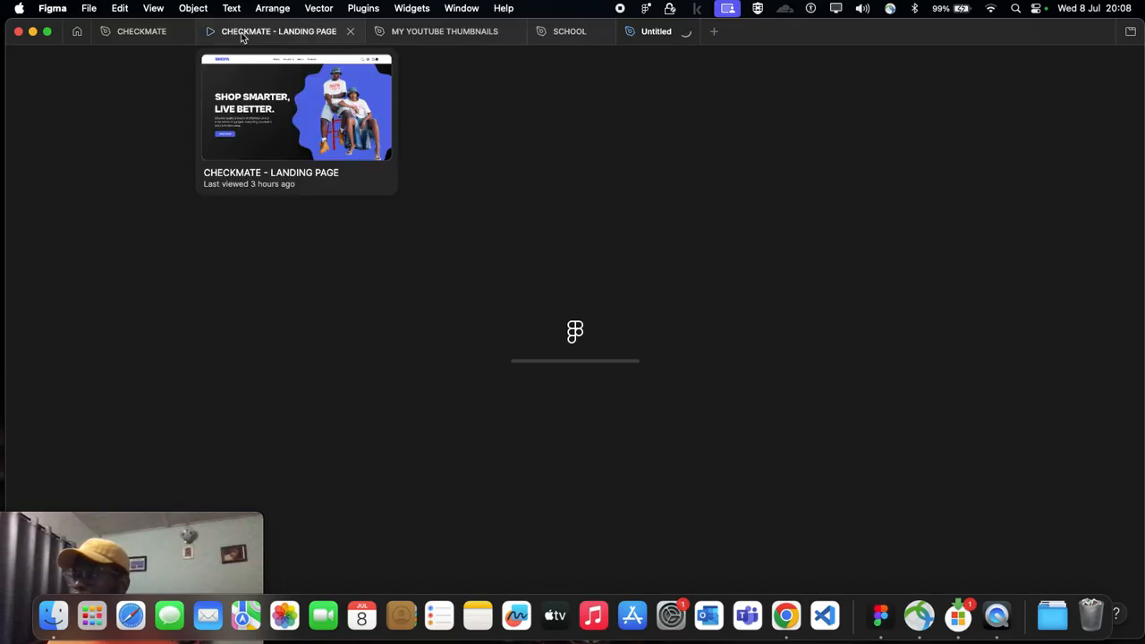
left_click(126, 38)
left_click(317, 184)
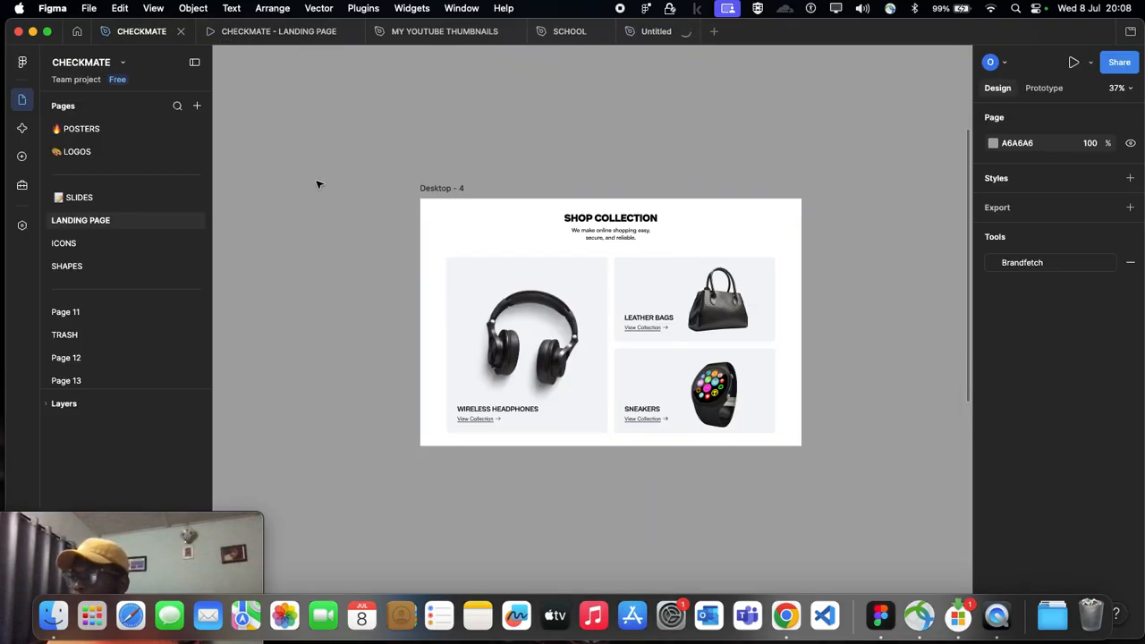
left_click(450, 191)
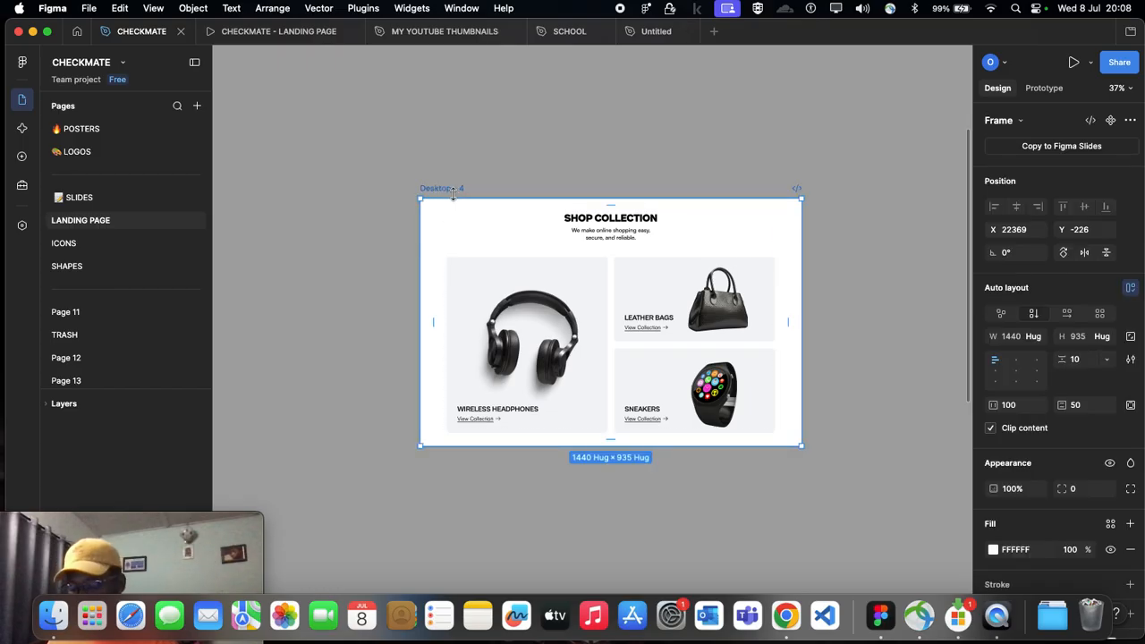
left_click(652, 34)
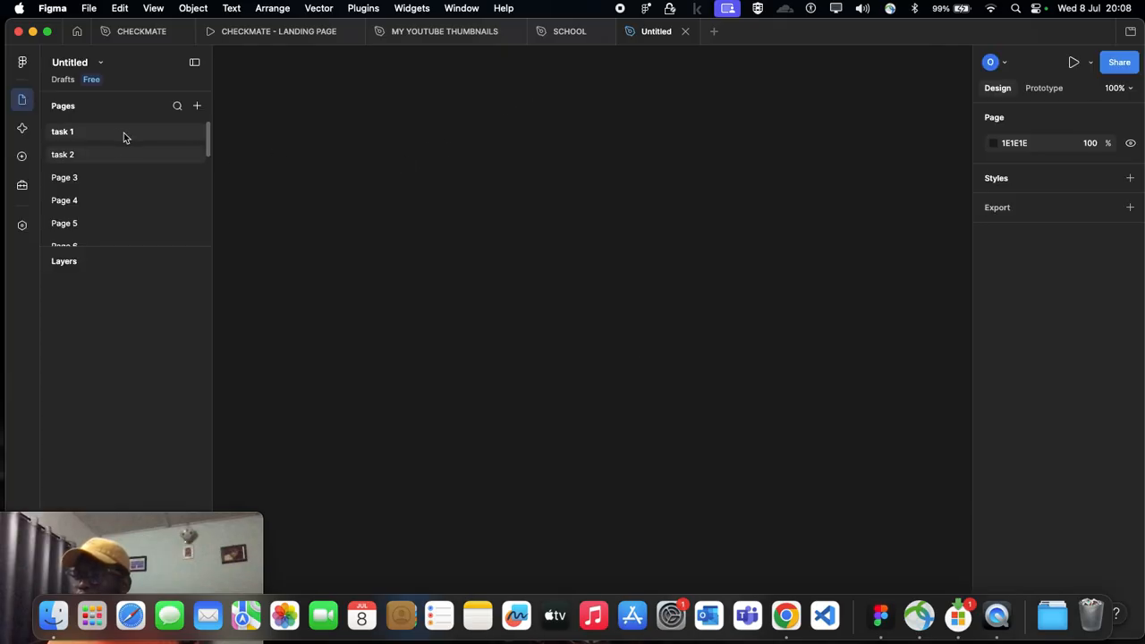
key("super+v")
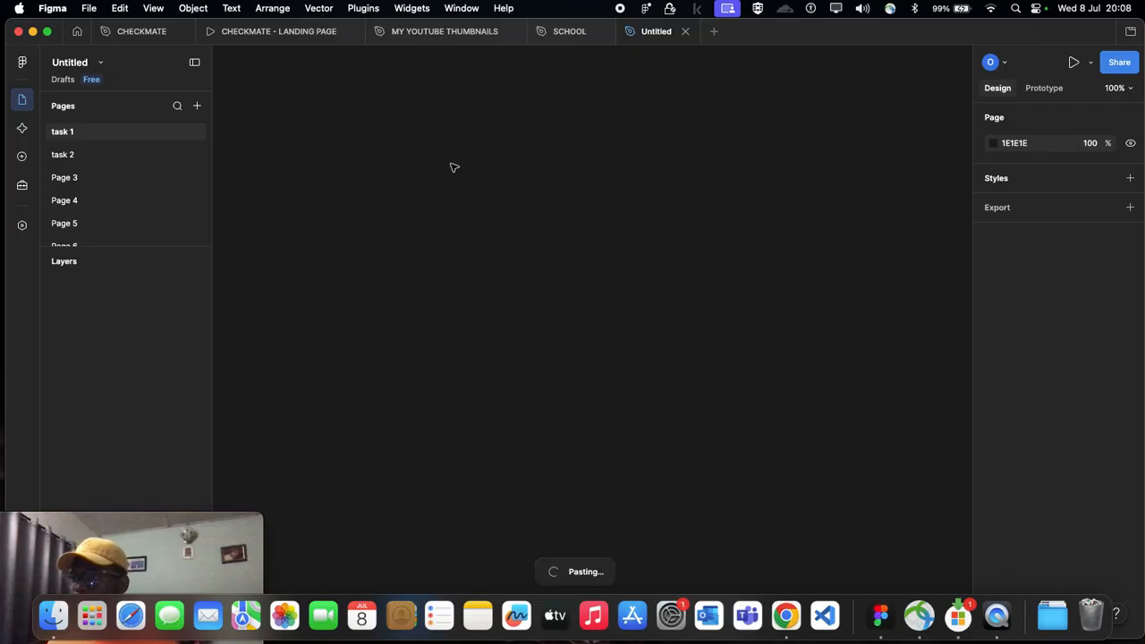
scroll(581, 209, "down", 4)
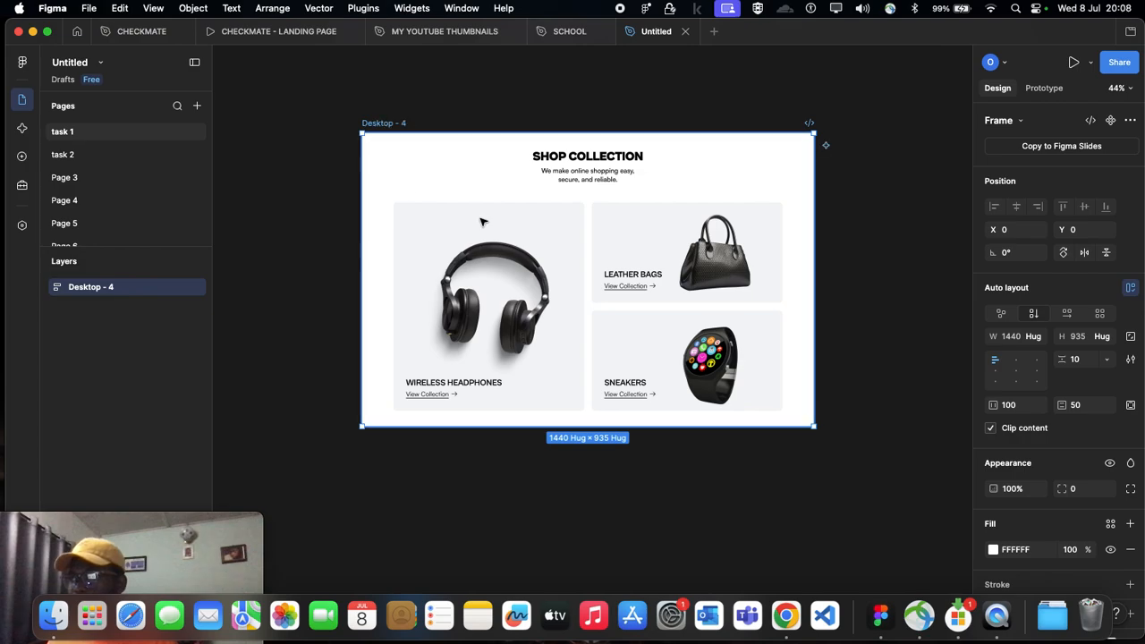
Step: Paste the Shop Collection frame onto the task 2 page too, and close the Untitled file
left_click(61, 153)
key("super+v")
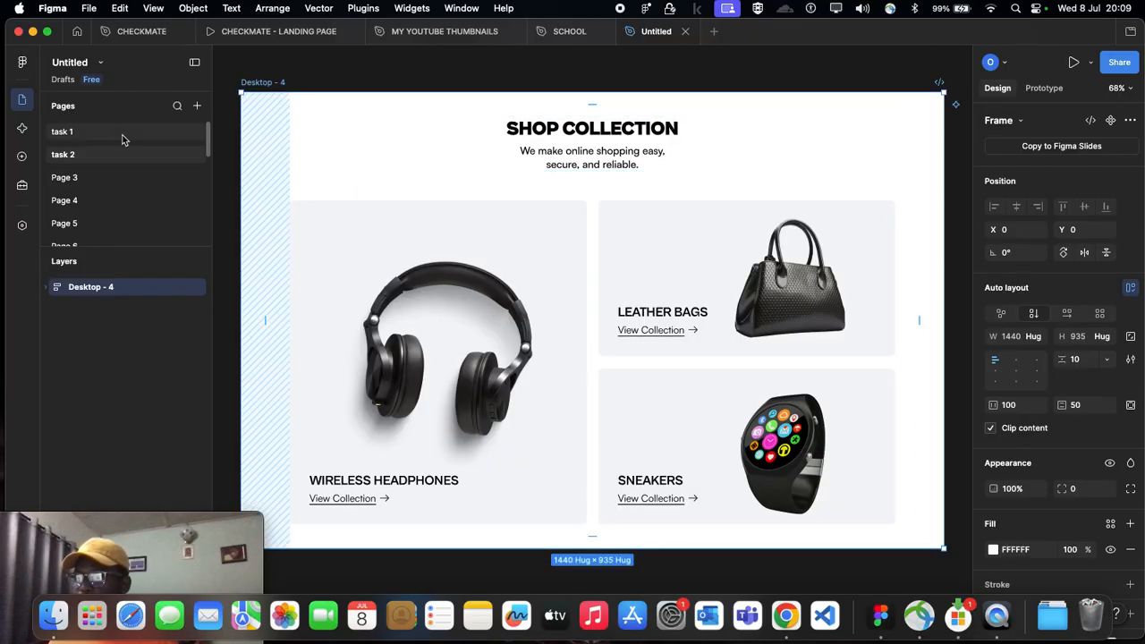
key("shift+1")
left_click(103, 159)
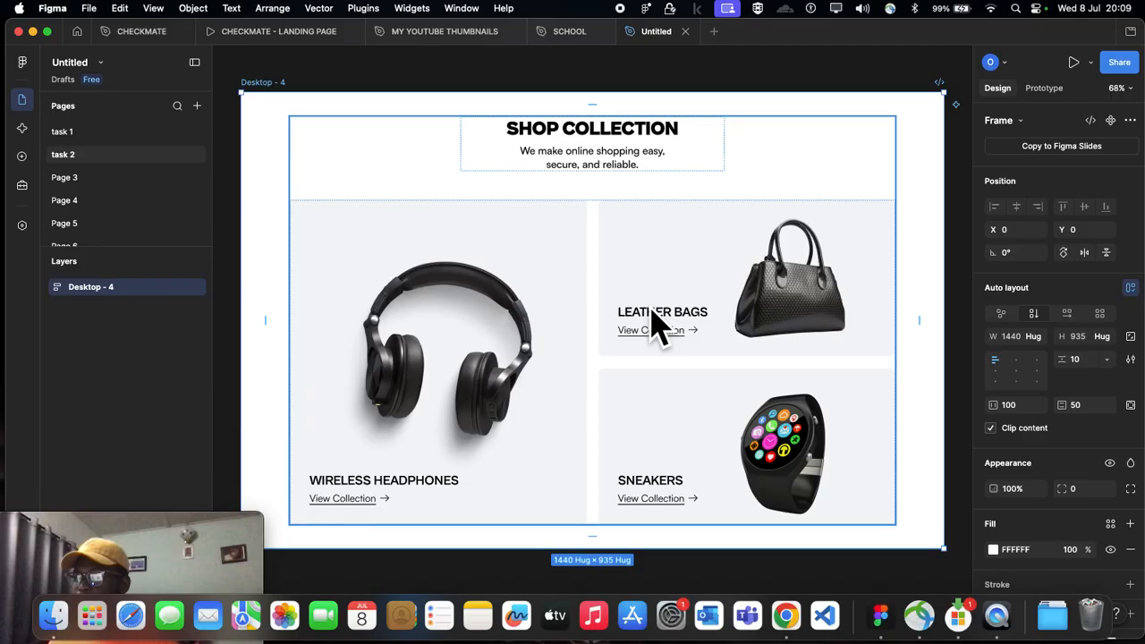
left_click(685, 31)
mouse_move(302, 31)
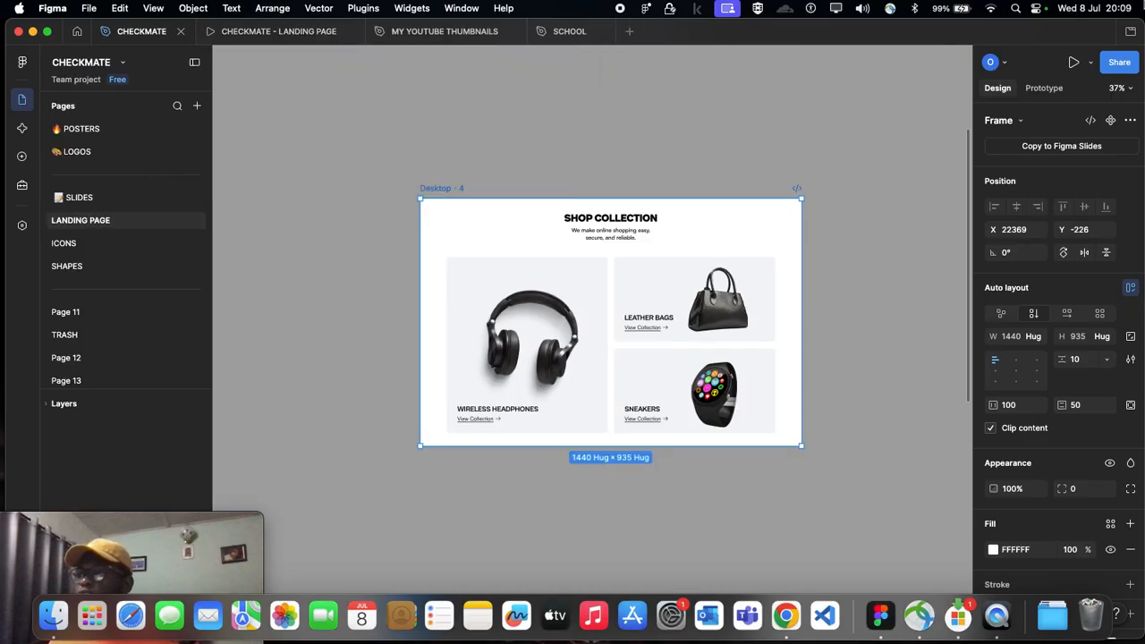
Step: Examine the isolated Shop Collection frame on the LANDING PAGE canvas, from its heading to the product cards
scroll(414, 152, "down", 5)
left_click(756, 263)
scroll(689, 246, "left", 5)
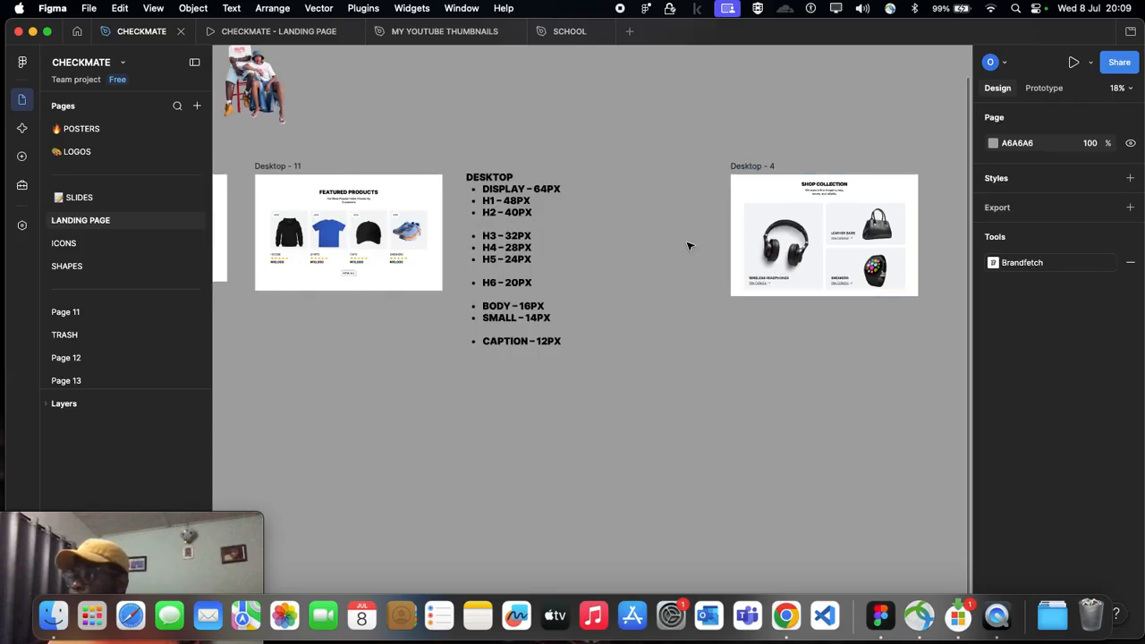
scroll(690, 241, "right", 4)
scroll(685, 228, "up", 3)
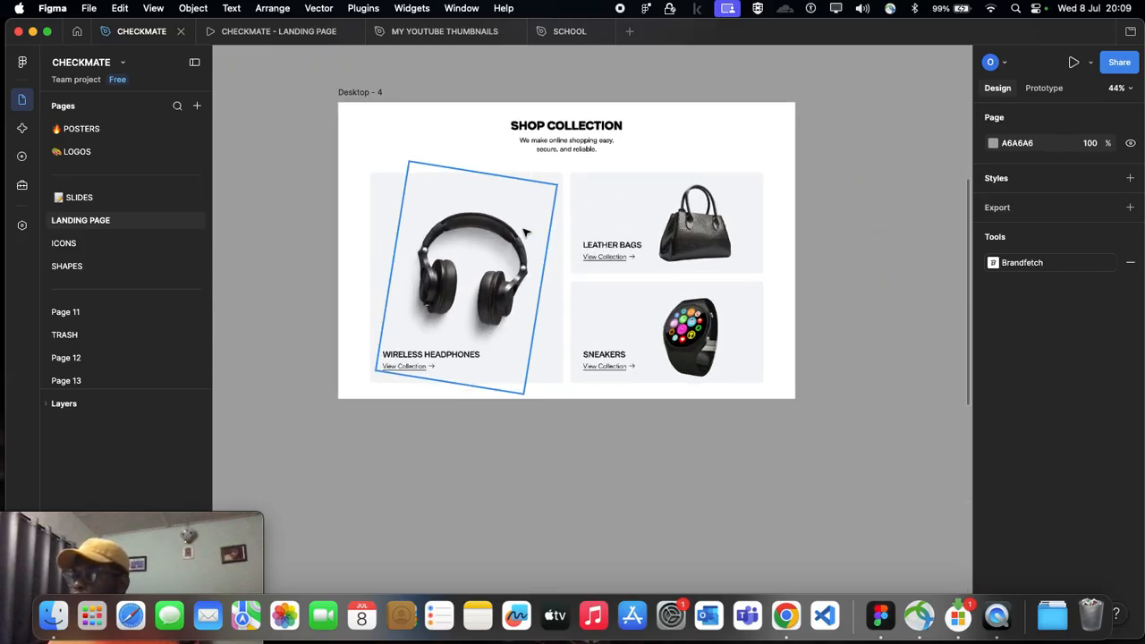
scroll(526, 231, "up", 5)
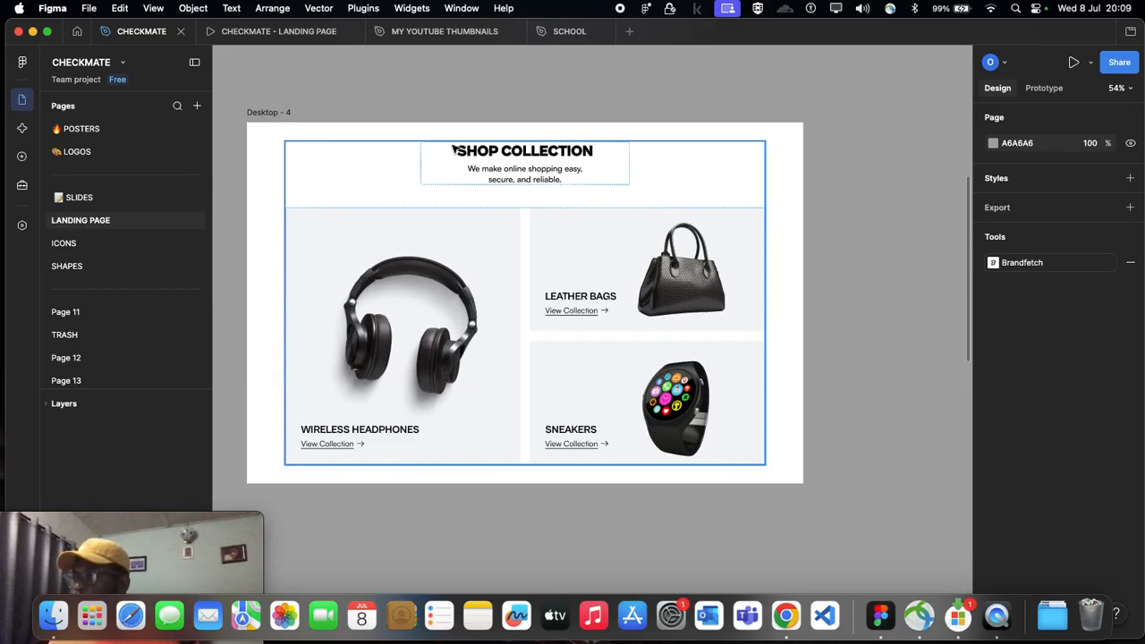
scroll(599, 256, "down", 1)
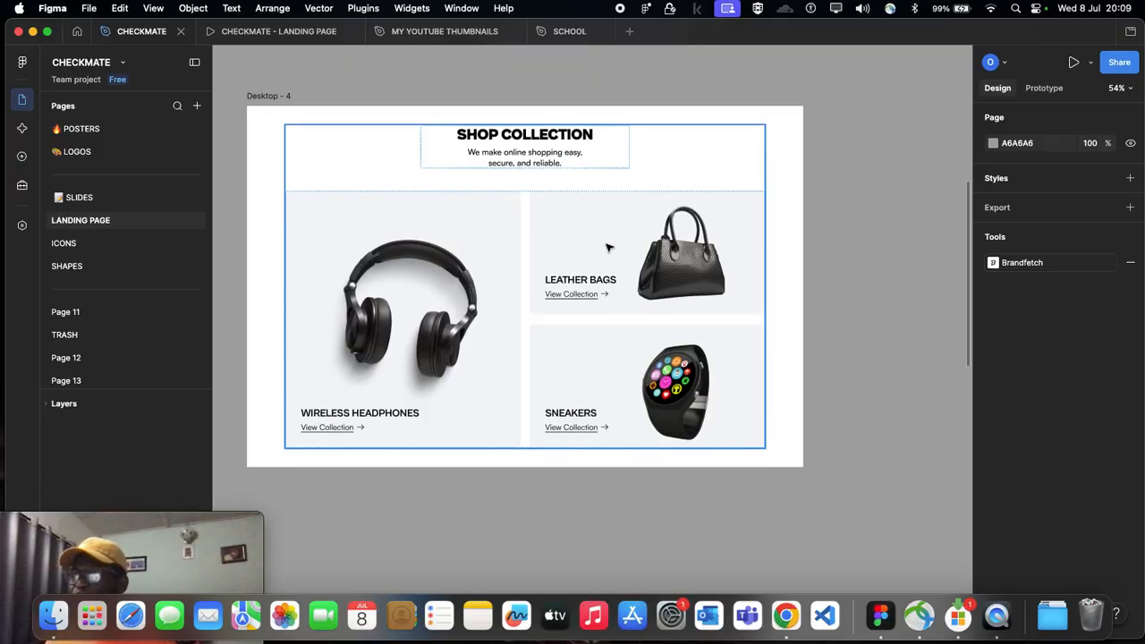
Step: Duplicate the landing page's What Our Customers Say section onto the empty canvas at about X 18863, Y 1865
scroll(609, 247, "down", 10)
scroll(609, 248, "left", 3)
scroll(365, 336, "up", 4)
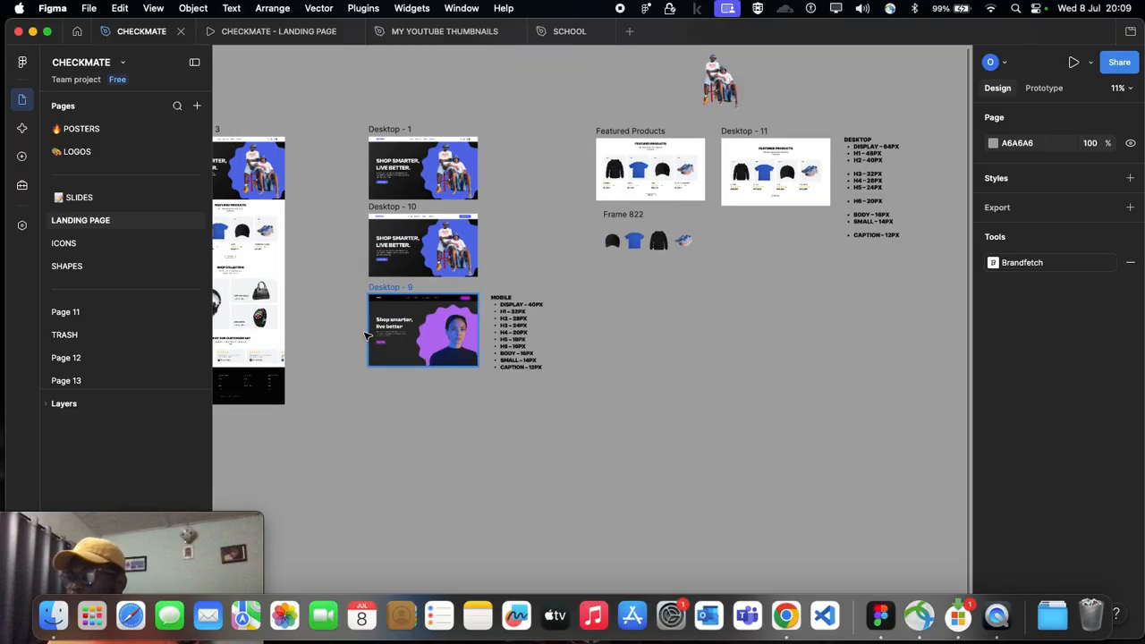
scroll(365, 336, "left", 4)
scroll(420, 358, "up", 5)
double_click(511, 326)
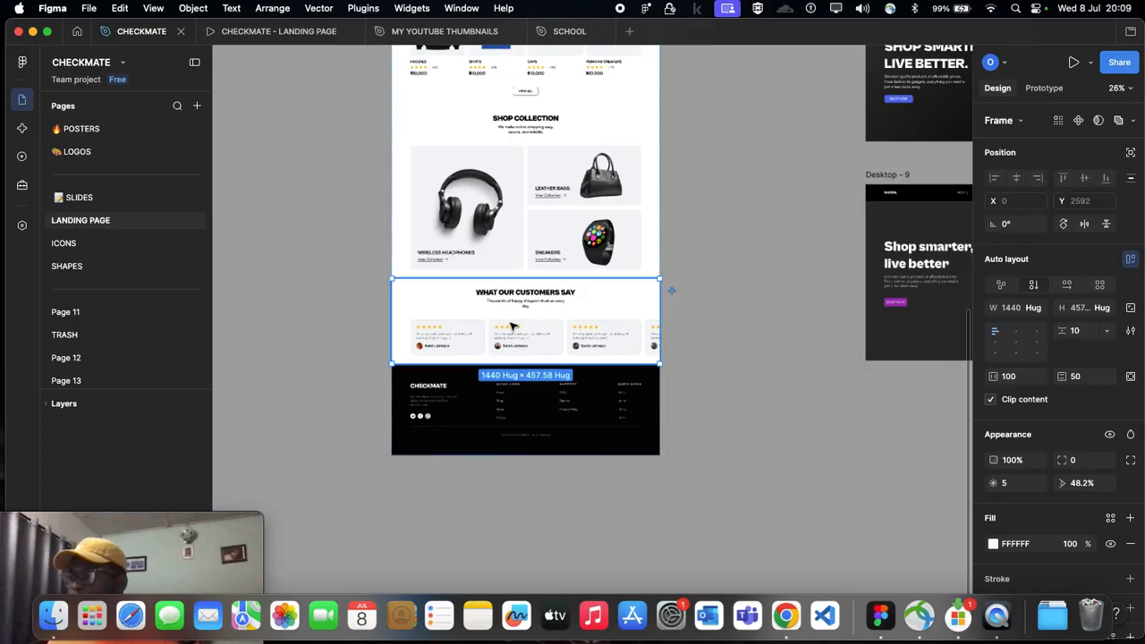
scroll(510, 326, "right", 2)
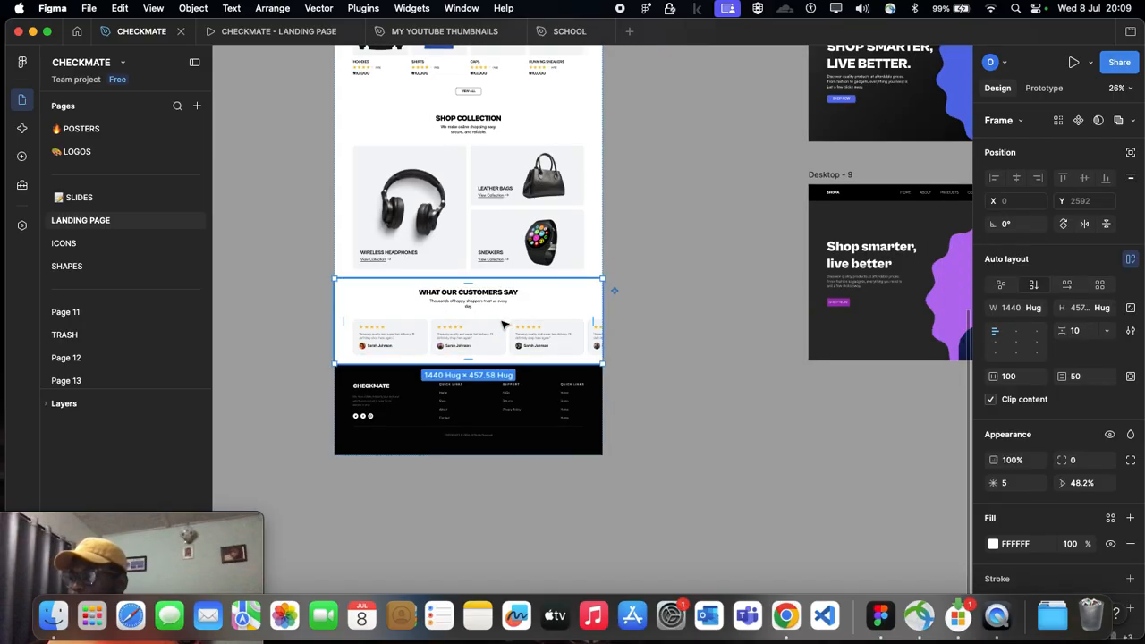
left_click_drag(510, 326, 1042, 230)
scroll(933, 235, "down", 3)
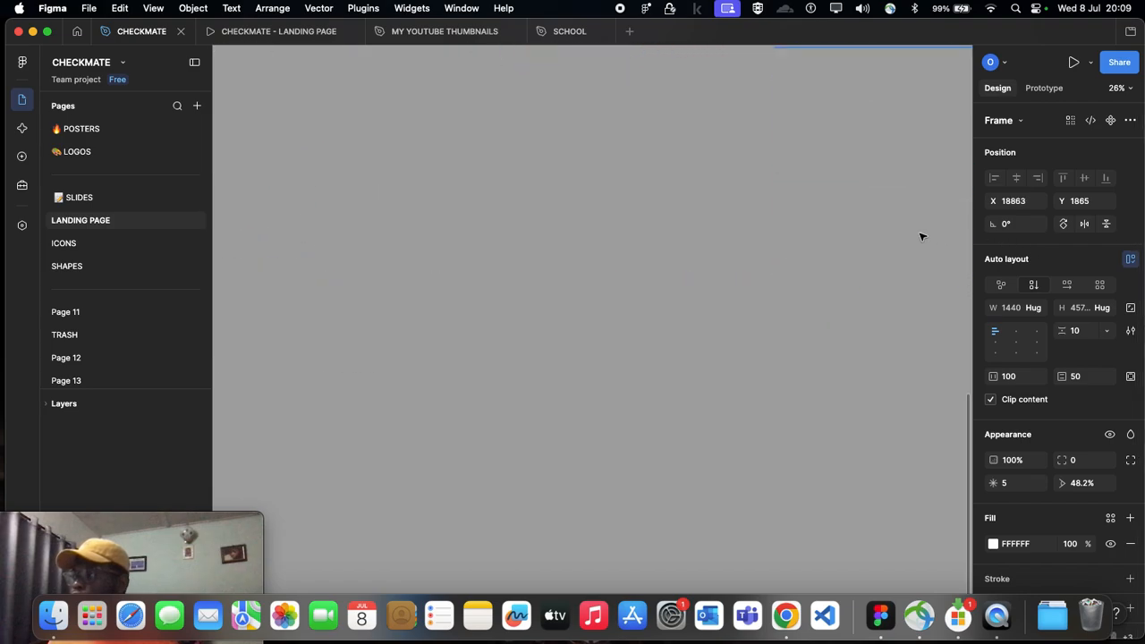
scroll(767, 236, "right", 5)
scroll(766, 236, "down", 2)
scroll(652, 291, "right", 3)
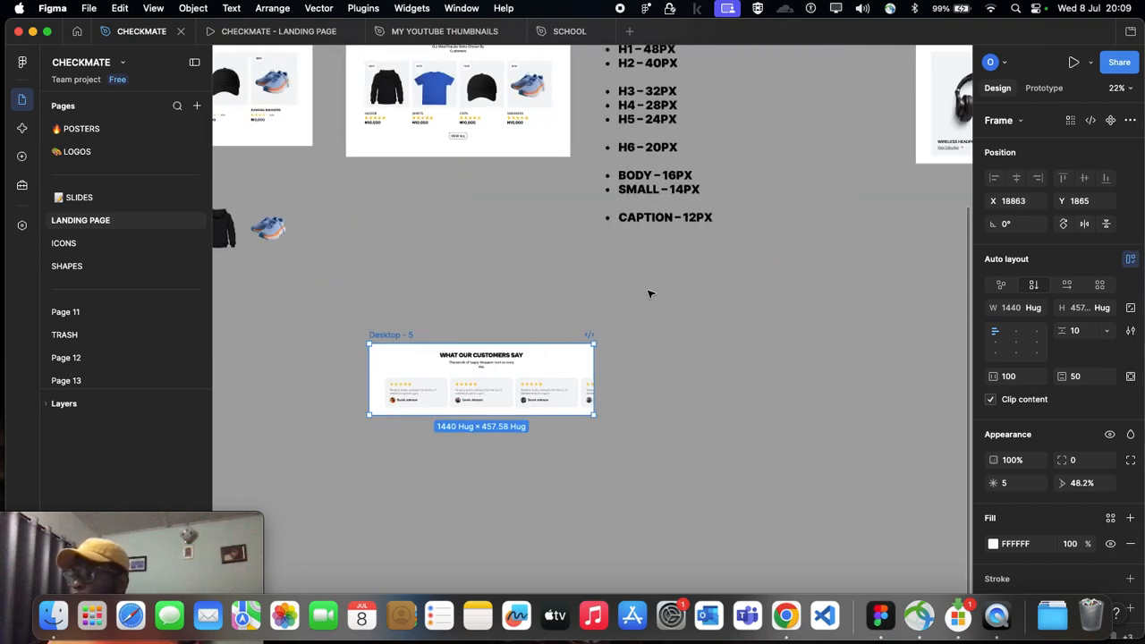
Step: Move the copied What Our Customers Say frame directly below the Shop Collection frame, at X 22369, Y 935
scroll(640, 299, "up", 2)
left_click_drag(270, 432, 822, 290)
scroll(805, 268, "right", 5)
scroll(697, 196, "up", 3)
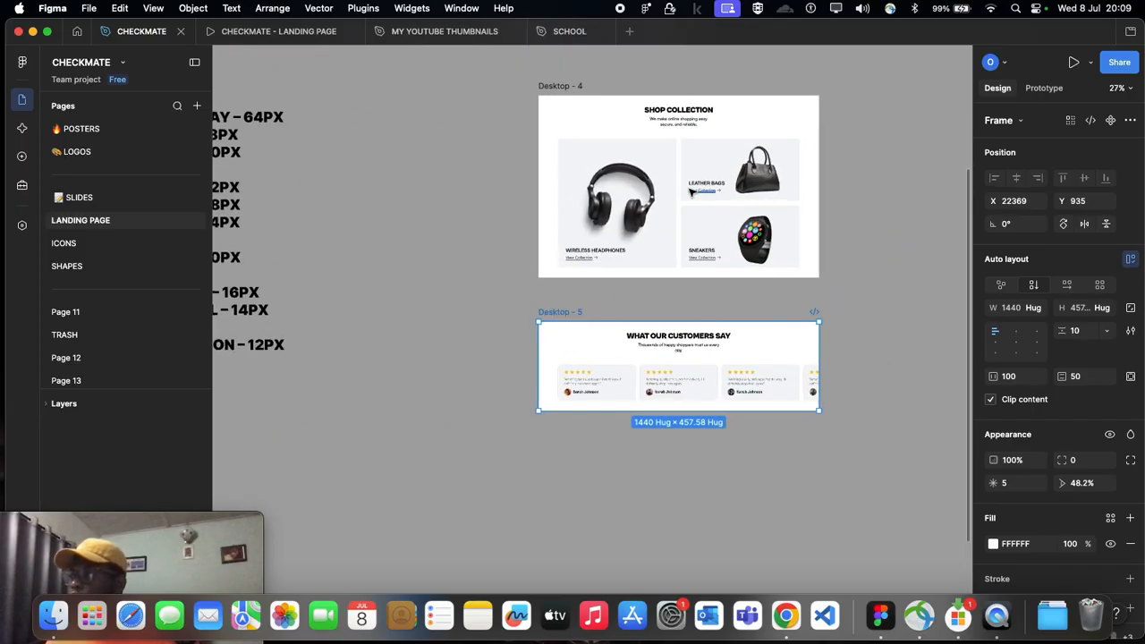
Step: Examine the layouts of the isolated Shop Collection and What Our Customers Say frames
scroll(679, 185, "right", 2)
scroll(513, 155, "up", 1)
scroll(512, 158, "right", 5)
scroll(444, 317, "left", 2)
scroll(488, 384, "up", 4)
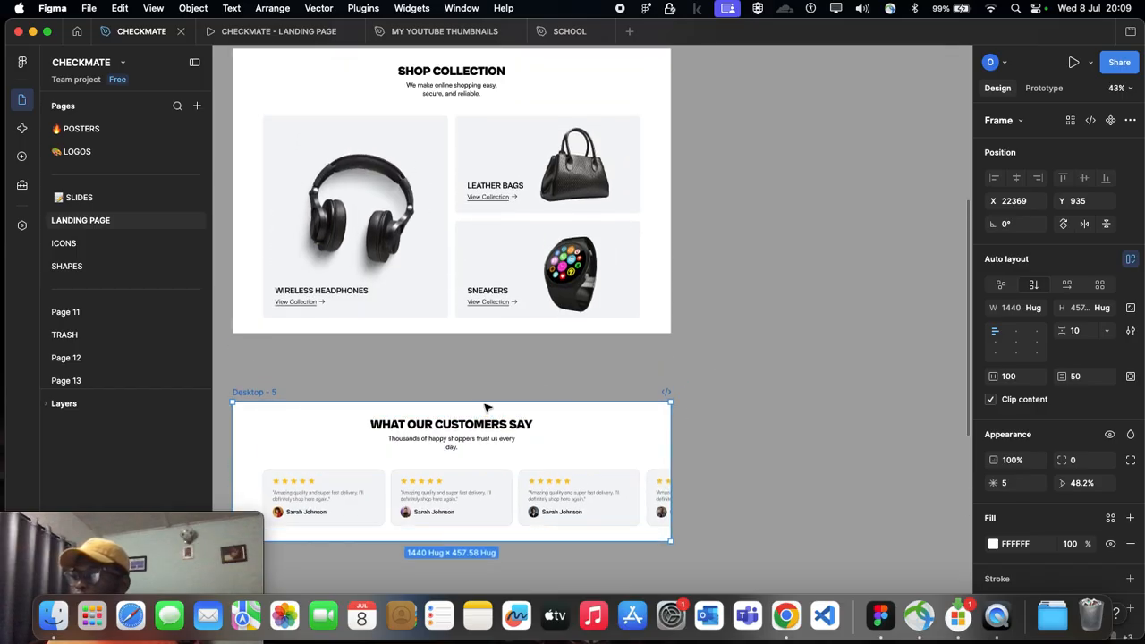
scroll(527, 435, "up", 3)
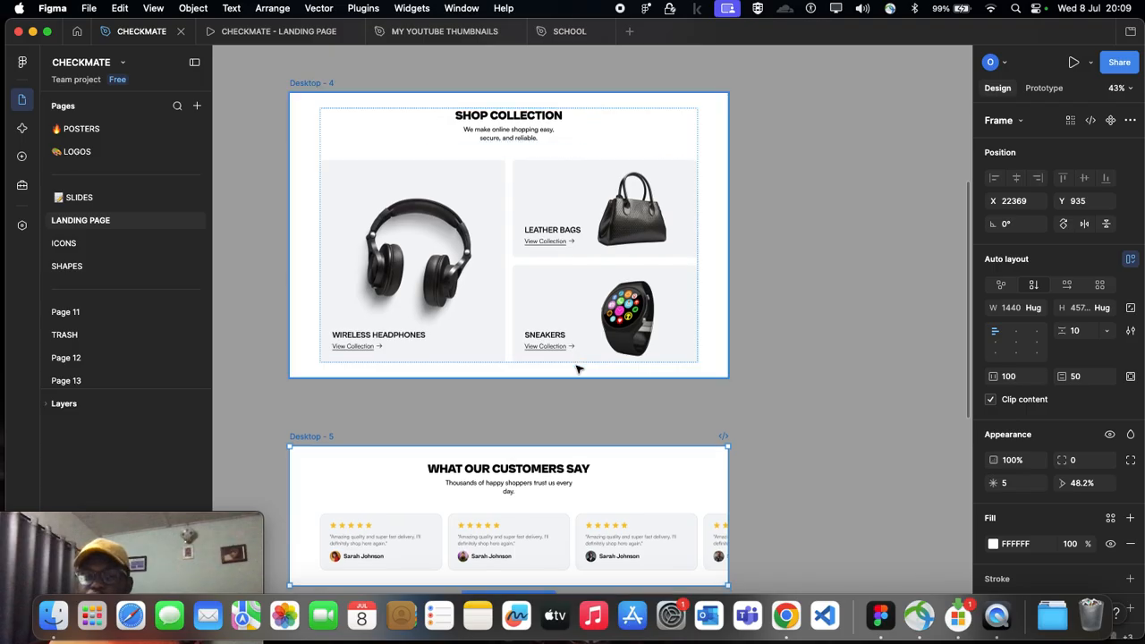
scroll(577, 367, "up", 3)
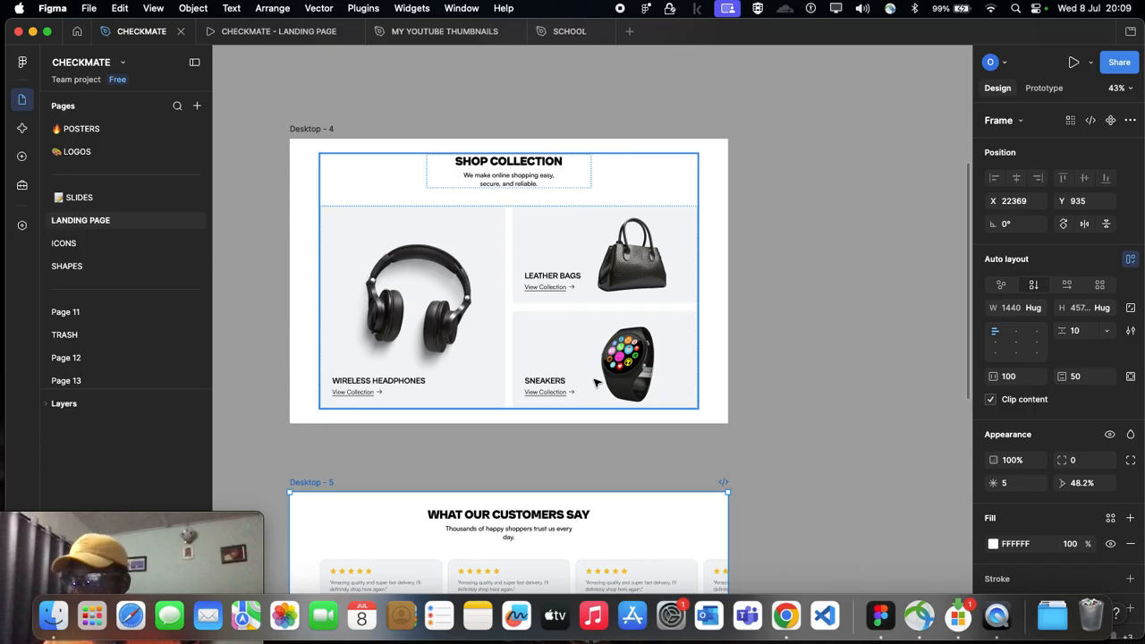
scroll(498, 258, "down", 2)
scroll(498, 259, "down", 1)
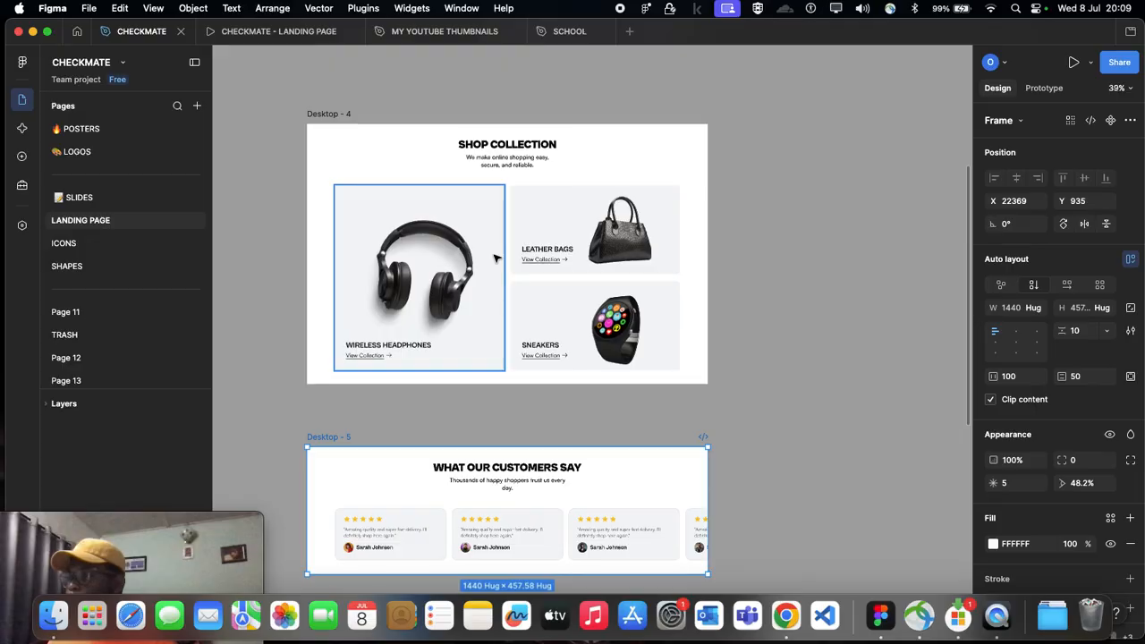
scroll(498, 258, "down", 2)
scroll(498, 259, "down", 1)
scroll(503, 263, "up", 1)
left_click(793, 163)
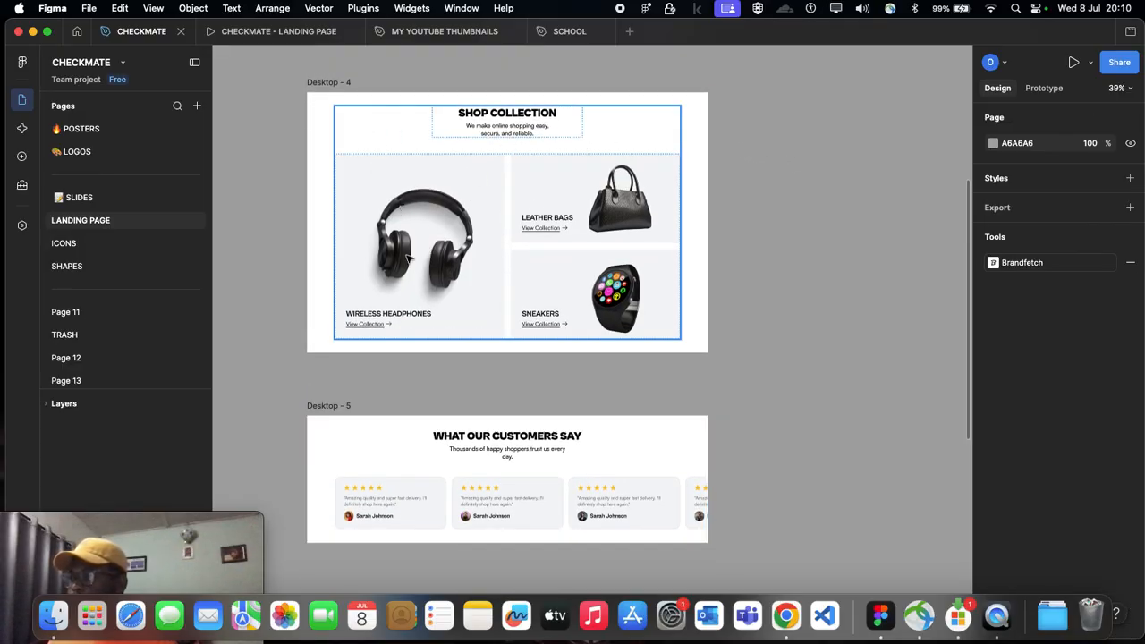
scroll(430, 181, "up", 1)
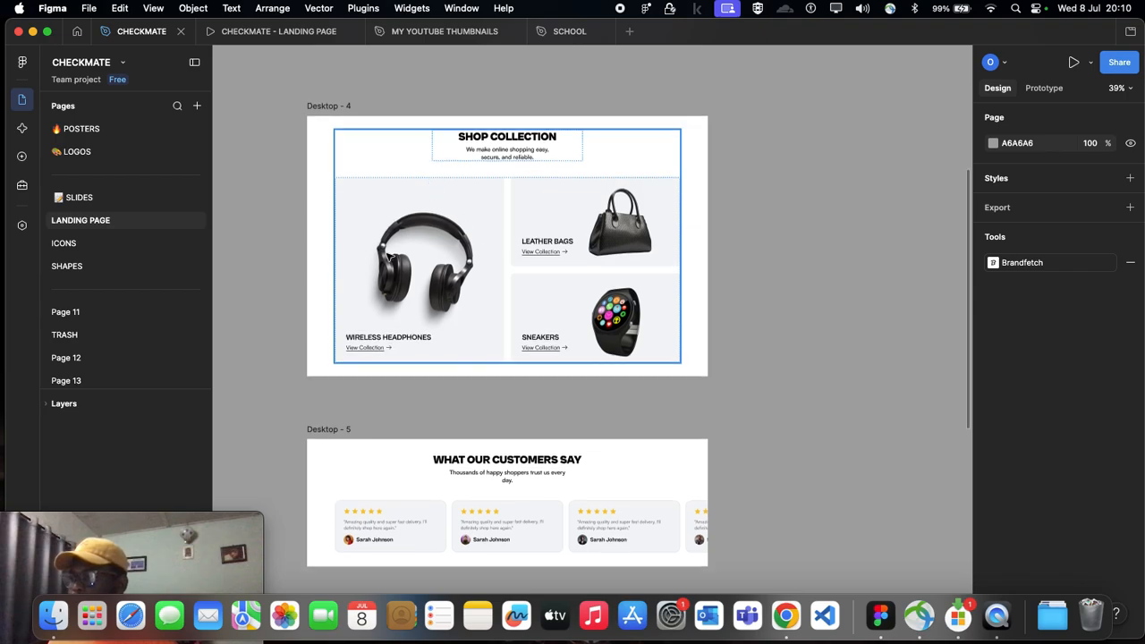
scroll(657, 335, "right", 1)
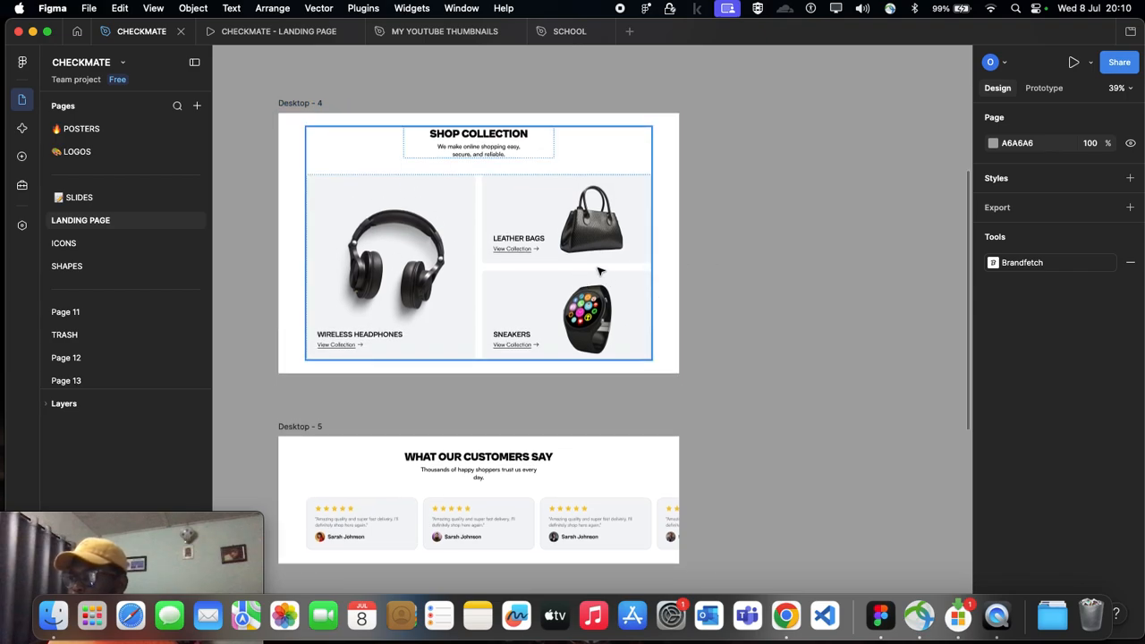
Step: Add a 1440 × 1024 Desktop frame to the right of the Shop Collection frame, at about X 24045, Y -226
left_click(304, 103)
scroll(718, 158, "right", 10)
left_click(650, 198)
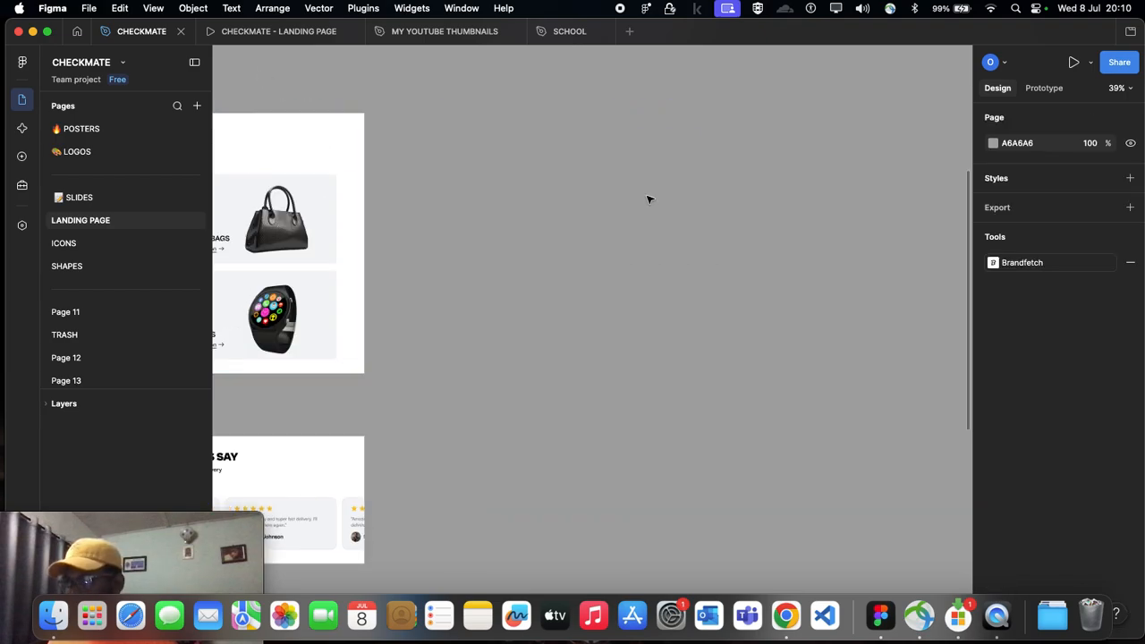
scroll(648, 199, "up", 4)
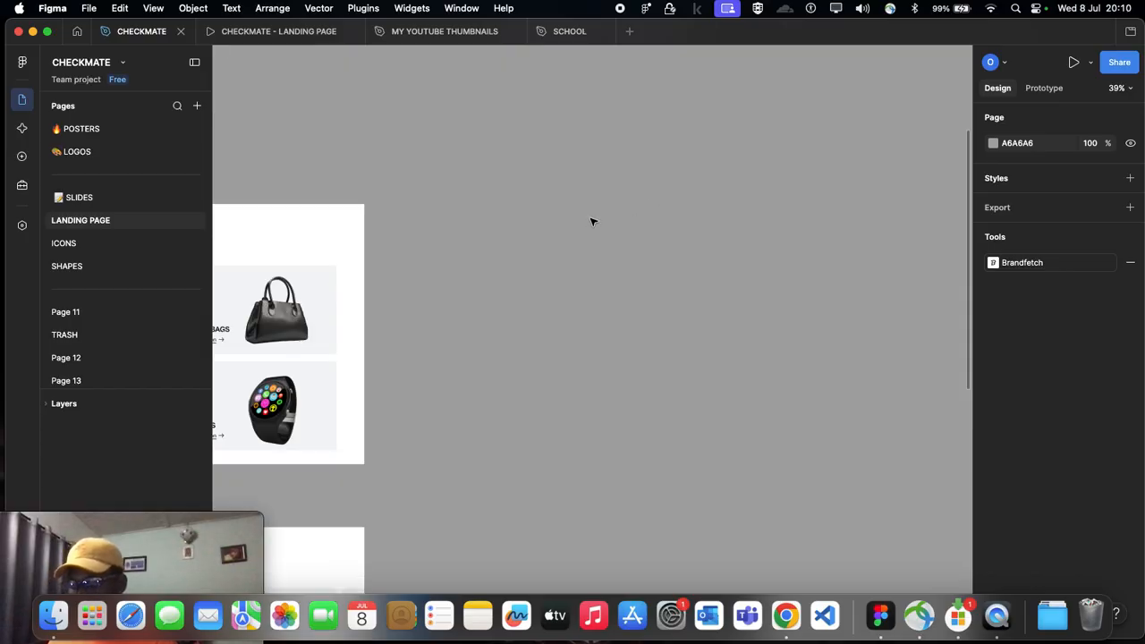
key("f")
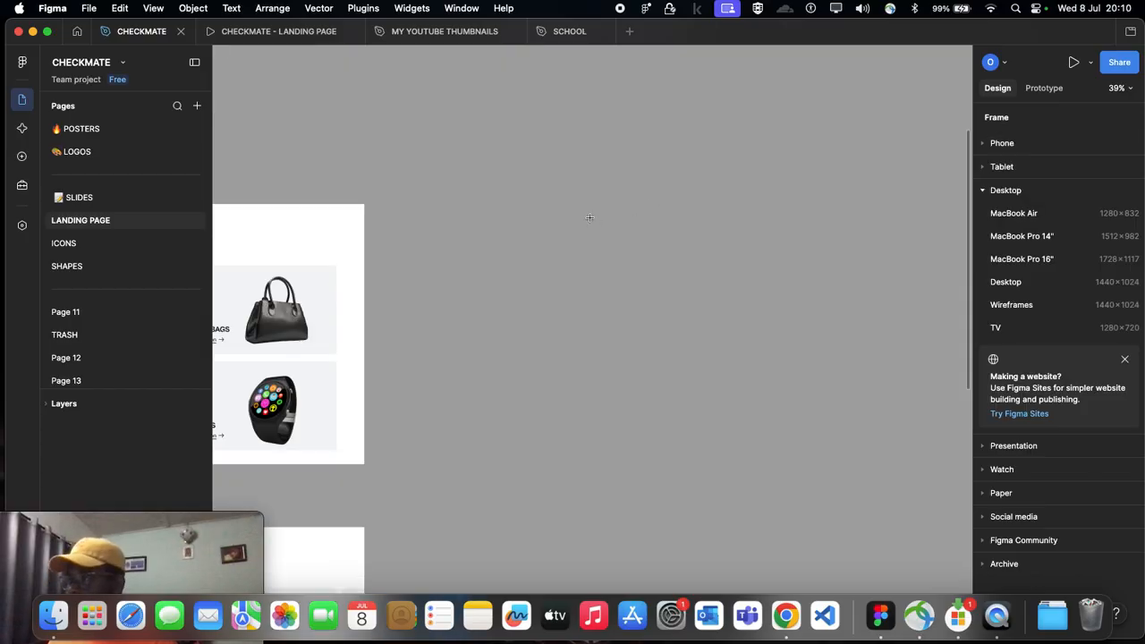
left_click(1033, 289)
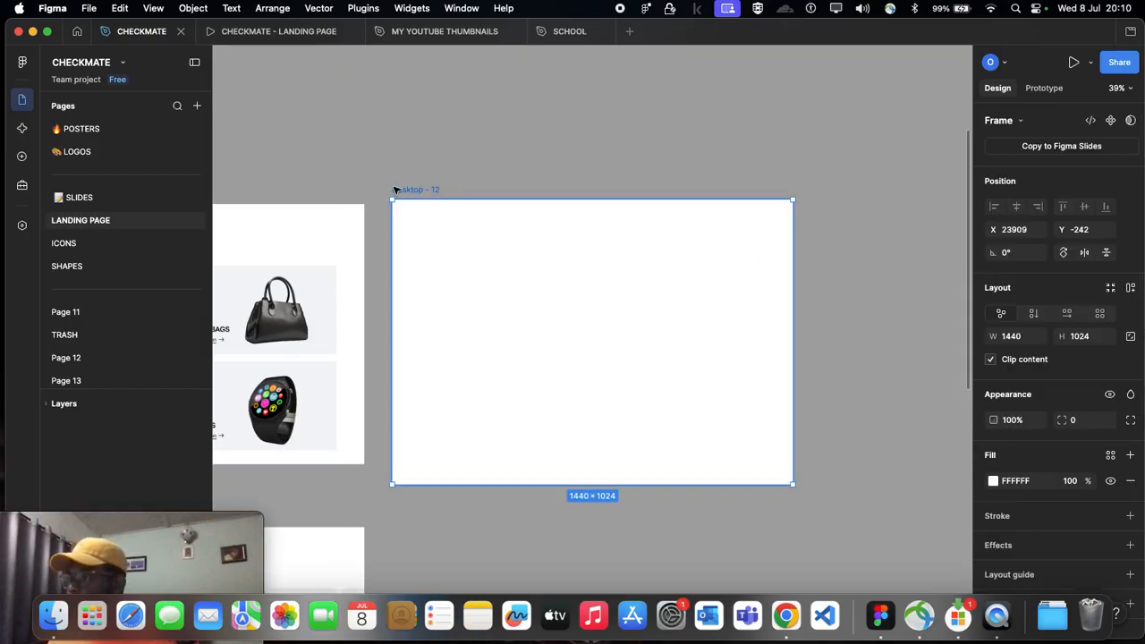
left_click_drag(426, 189, 465, 195)
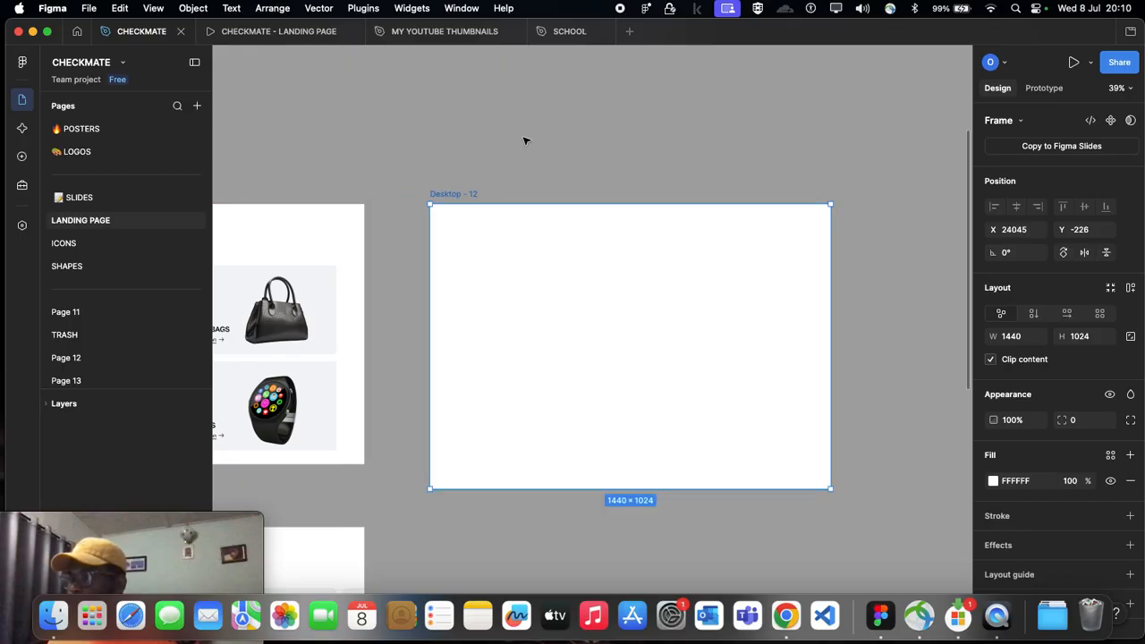
left_click(526, 141)
Step: Examine the Shop Collection frame's heading, subtitle and product card layout
scroll(580, 200, "down", 1)
scroll(579, 200, "left", 5)
scroll(511, 173, "up", 3)
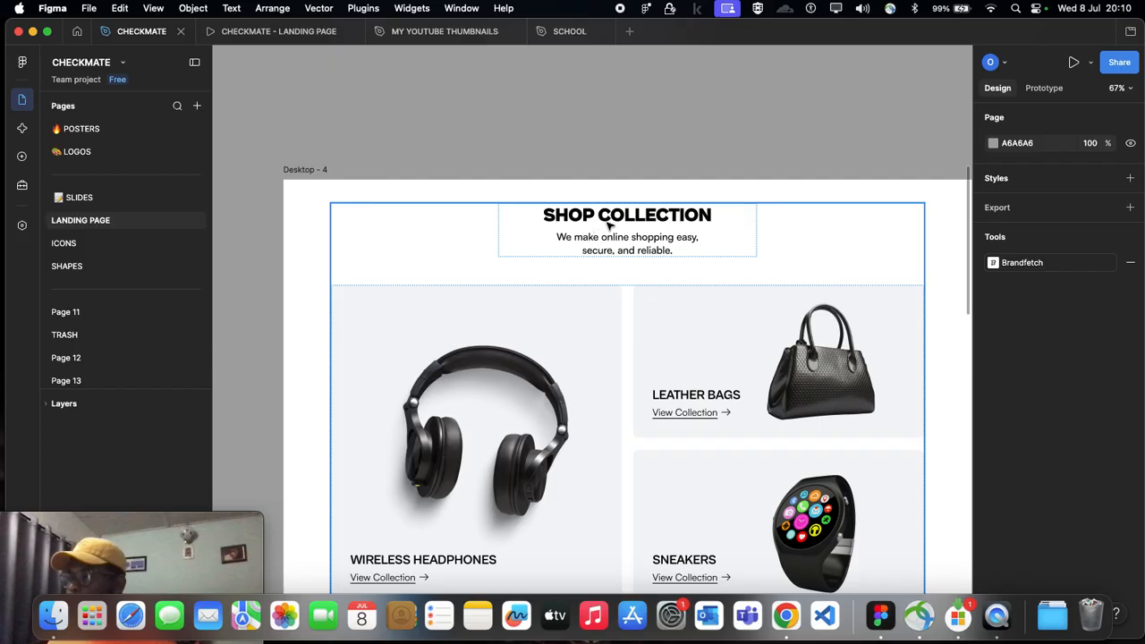
scroll(608, 224, "down", 3)
scroll(550, 119, "right", 2)
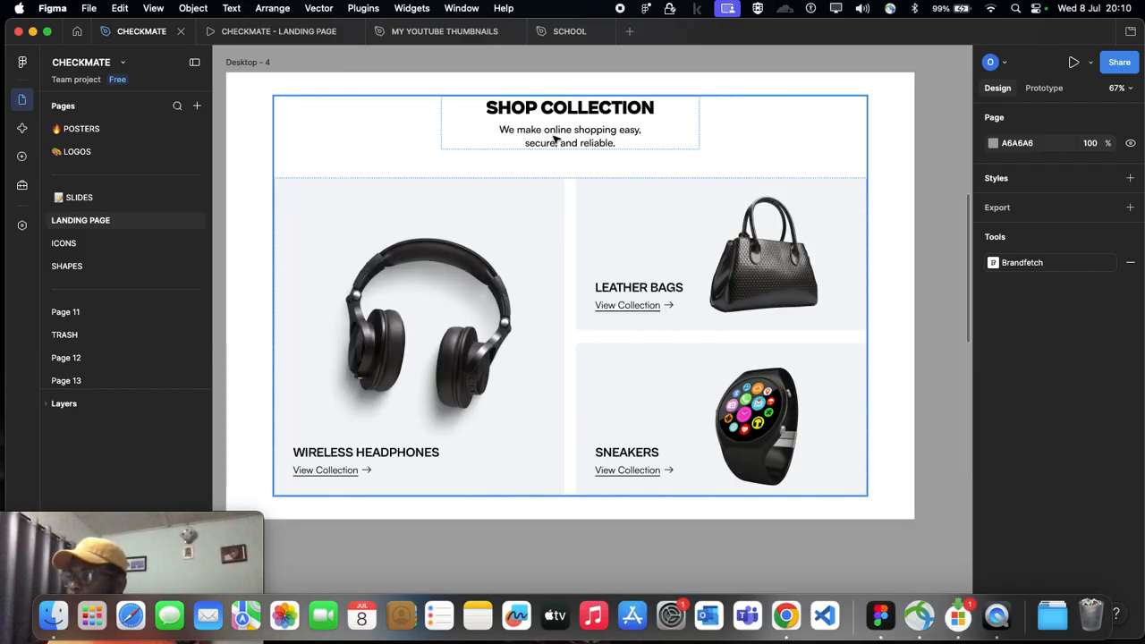
scroll(558, 131, "down", 5)
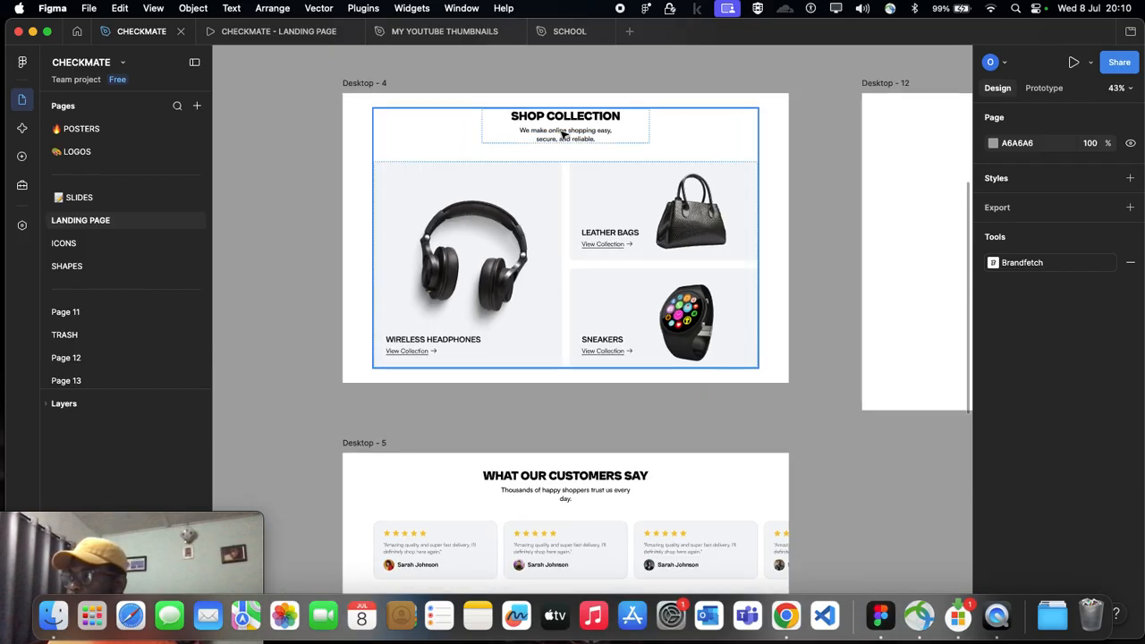
scroll(564, 134, "down", 5)
scroll(581, 155, "up", 2)
scroll(595, 141, "right", 5)
scroll(605, 131, "left", 1)
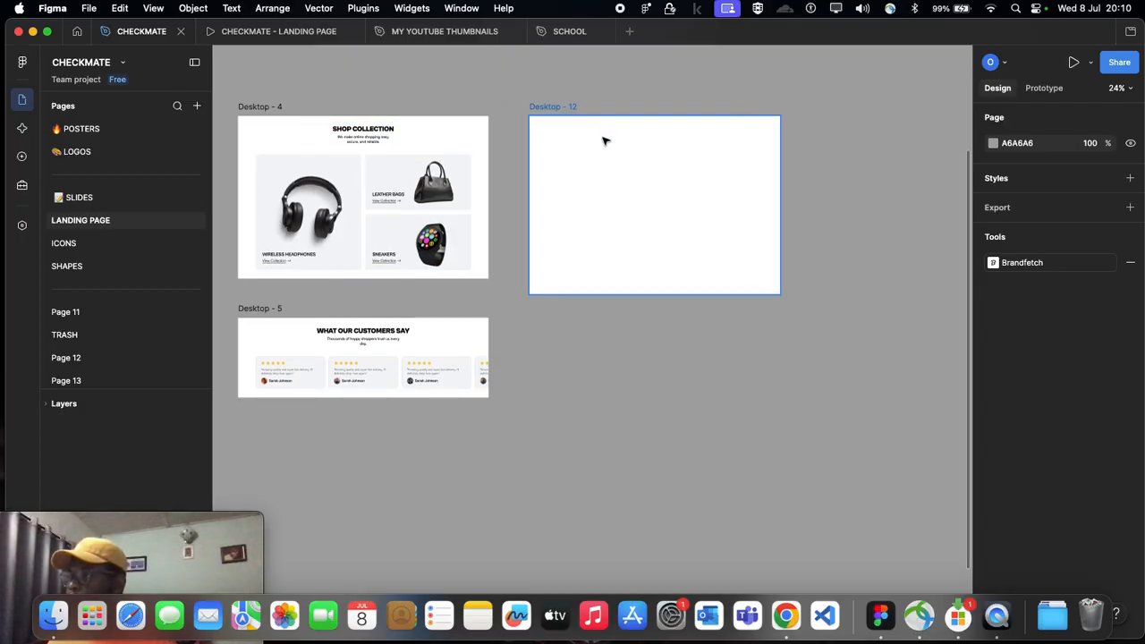
Step: Copy the heading and subtitle group of the Featured Products section in the Desktop - 11 frame
scroll(605, 136, "right", 1)
scroll(604, 141, "left", 2)
scroll(536, 125, "left", 10)
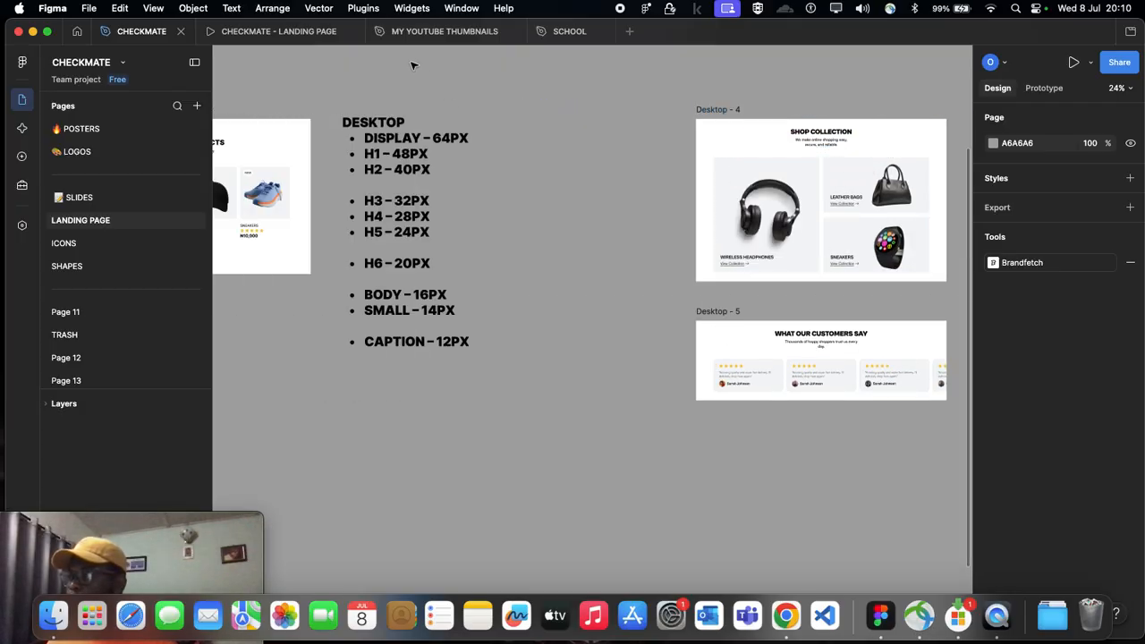
scroll(371, 164, "up", 3)
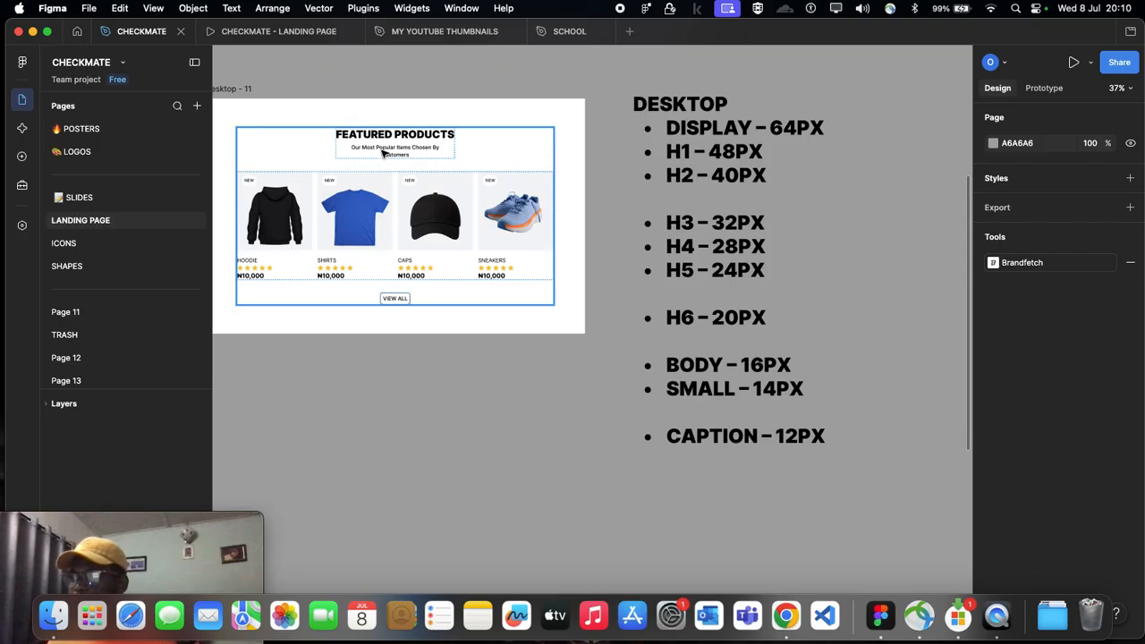
scroll(384, 152, "left", 4)
double_click(506, 147)
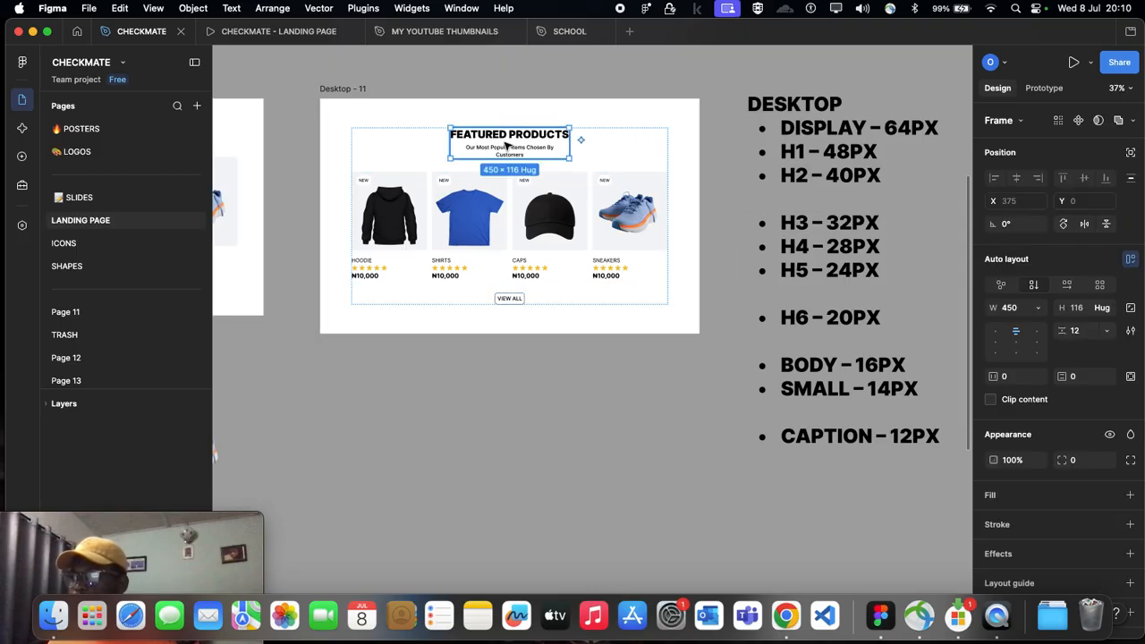
scroll(506, 145, "up", 4)
left_click(591, 73)
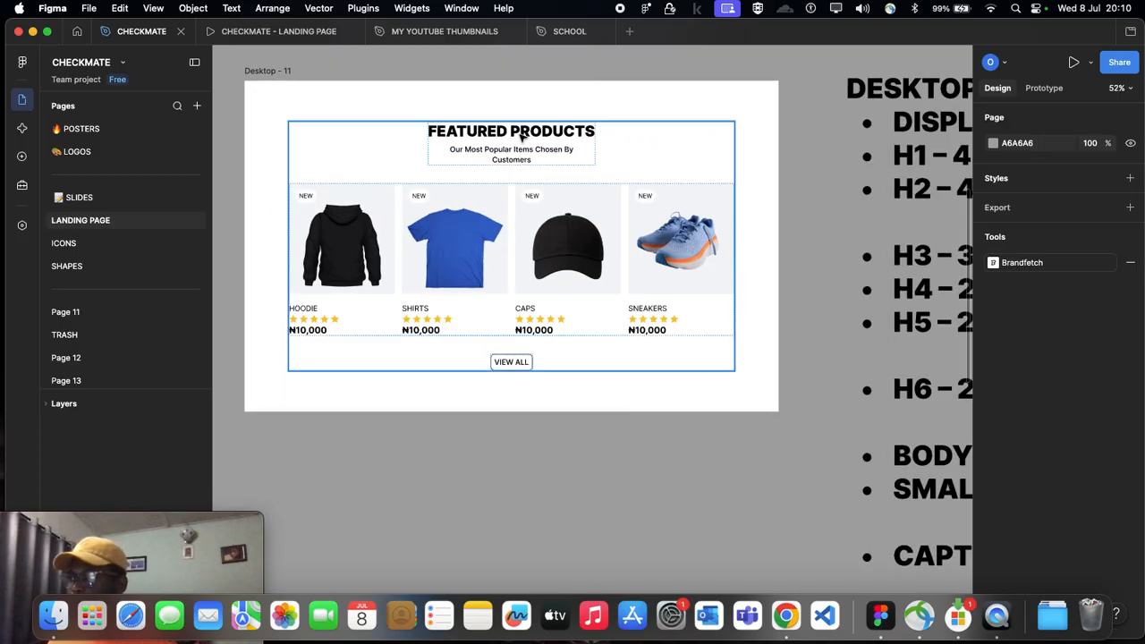
left_click(522, 134)
left_click(517, 130)
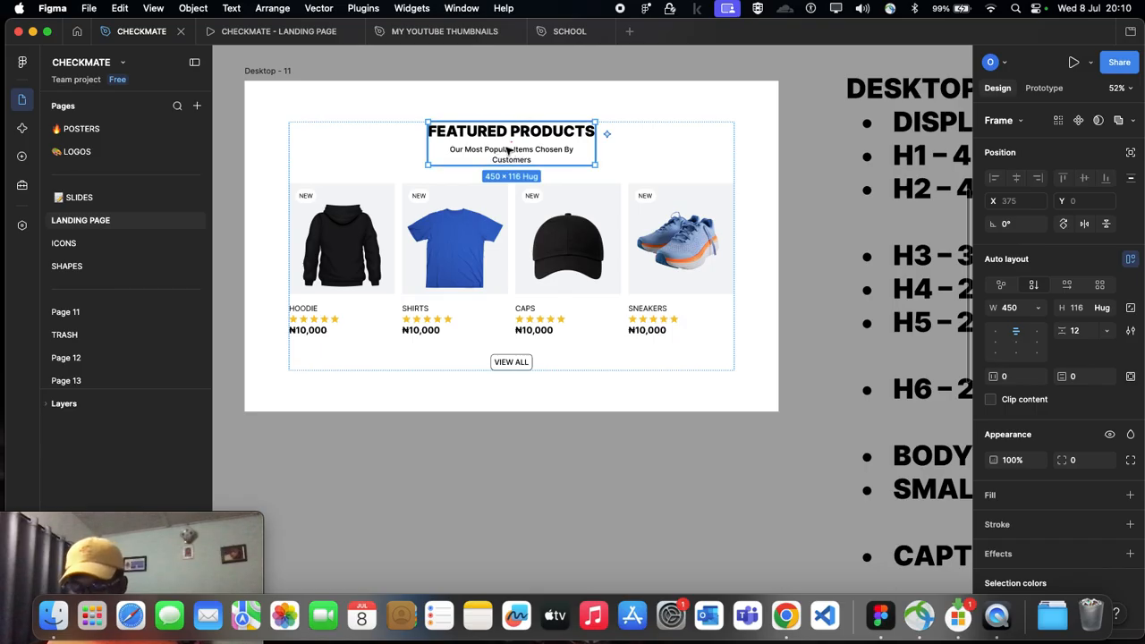
Step: Paste the copied heading group into the empty Desktop - 12 frame and position it horizontally centred at X 495, Y 91
scroll(507, 151, "down", 5)
scroll(506, 151, "right", 5)
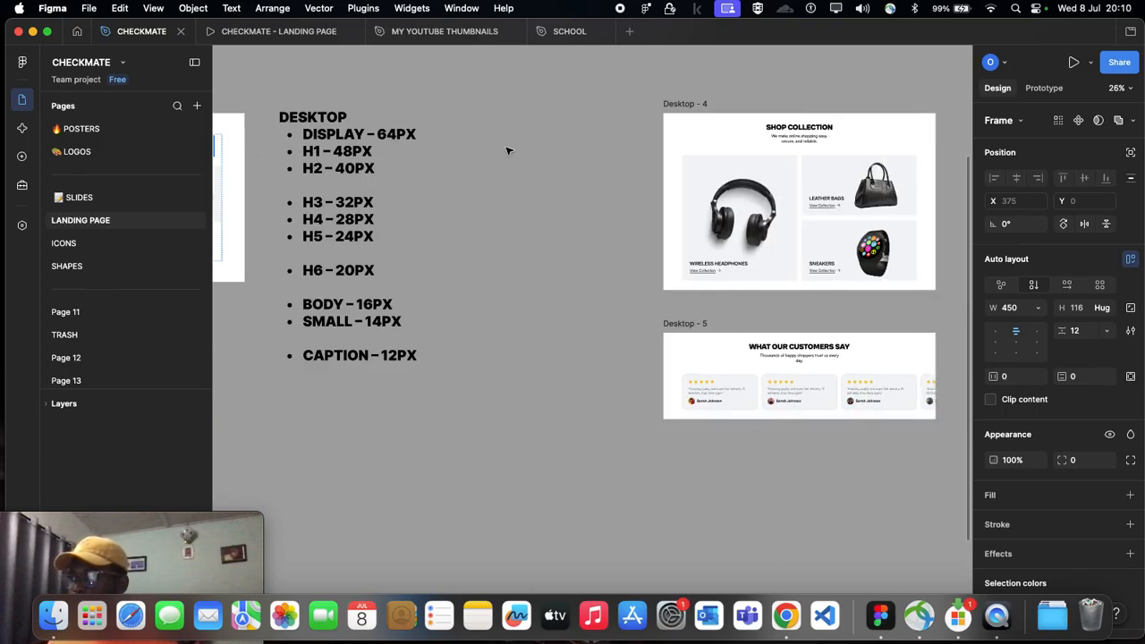
scroll(506, 150, "right", 5)
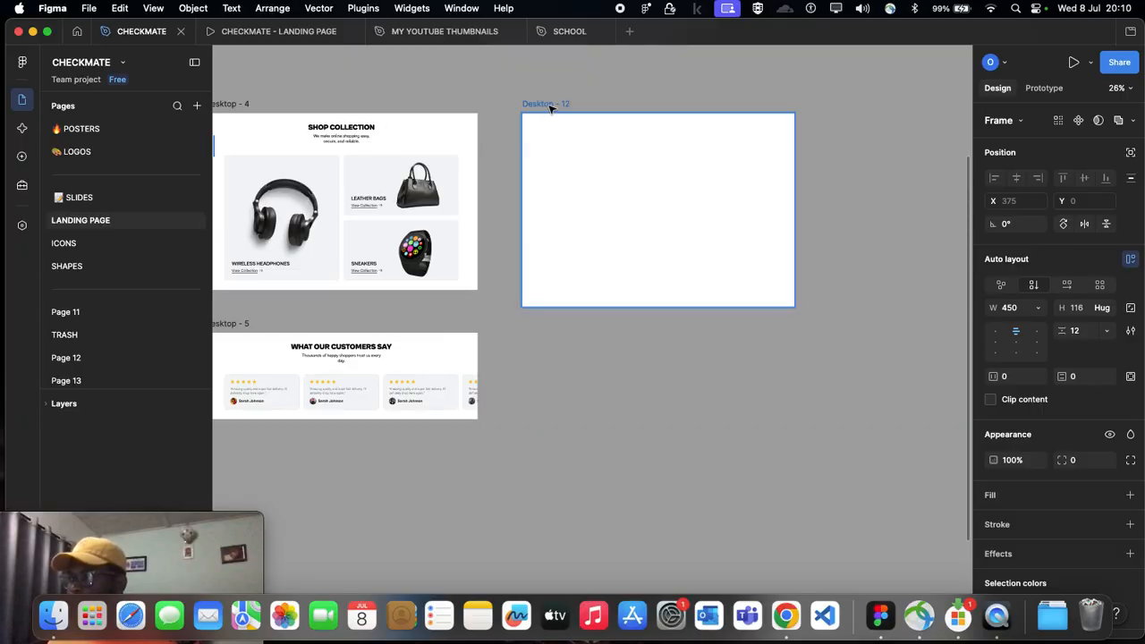
left_click(550, 104)
key("super+v")
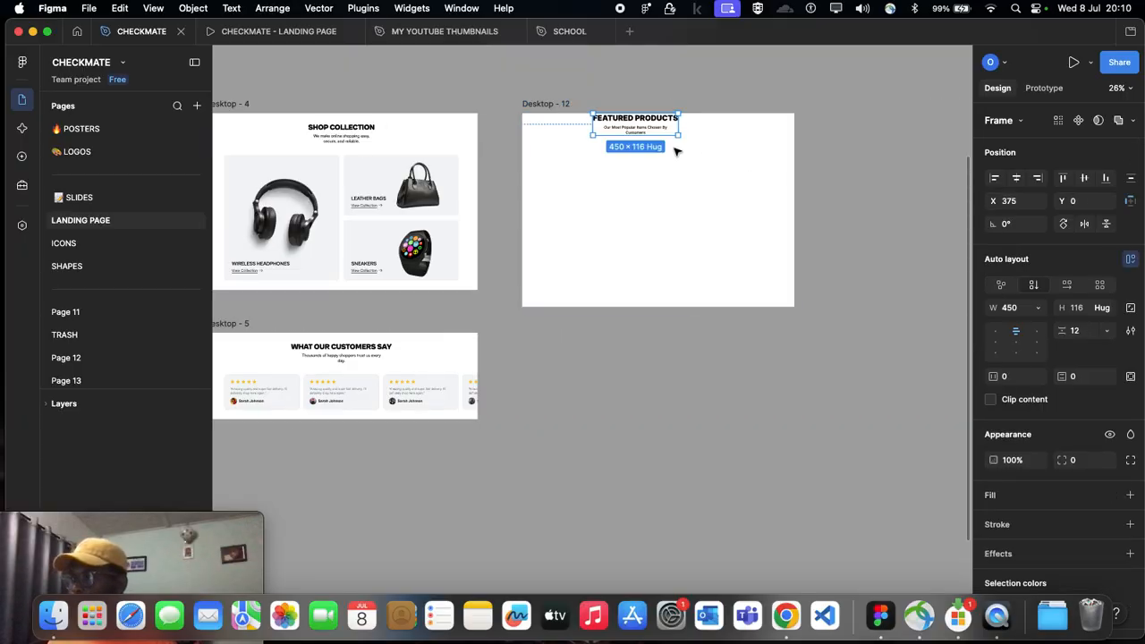
left_click_drag(632, 132, 659, 144)
Step: Replace the pasted group's heading text with SHOP COLLECTION, matching the reference frame
scroll(465, 152, "left", 2)
scroll(443, 122, "up", 5)
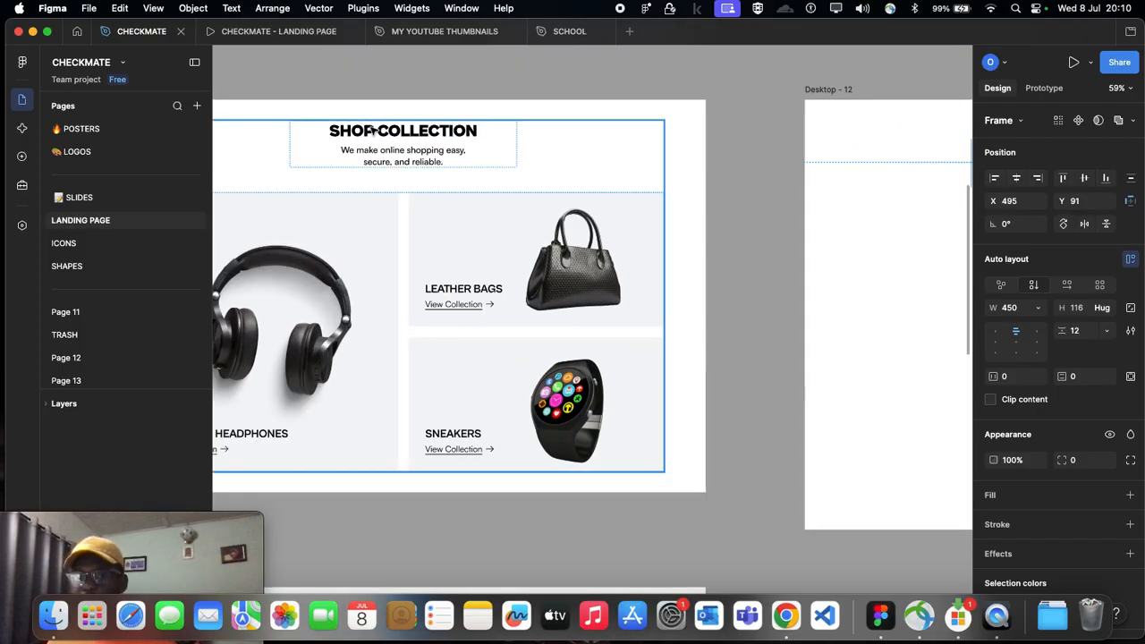
scroll(393, 136, "up", 1)
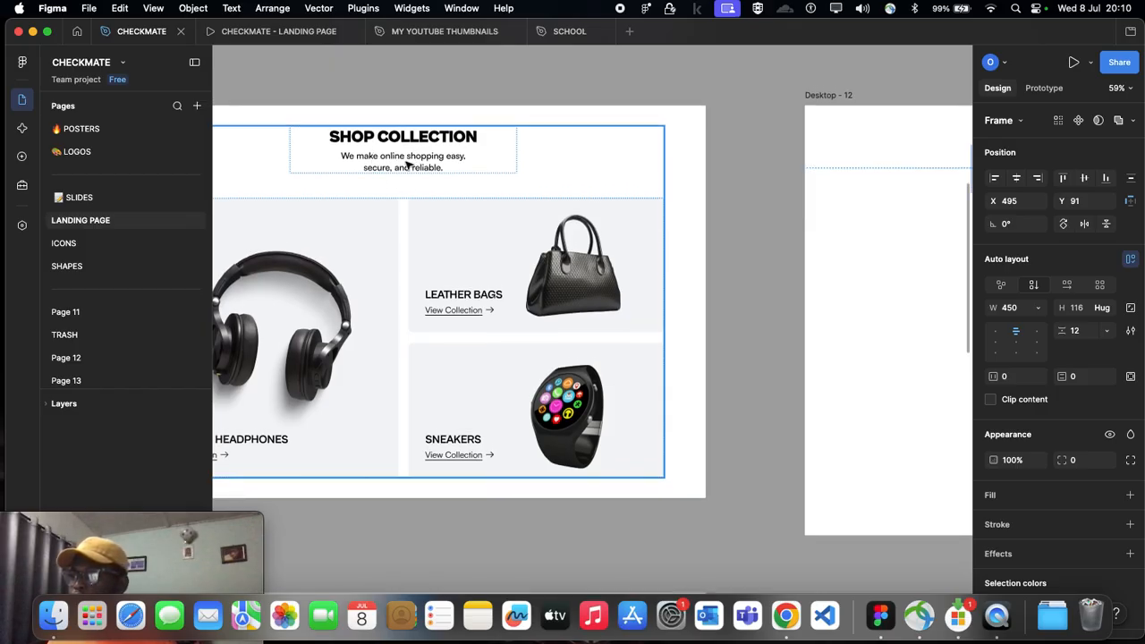
scroll(405, 170, "right", 10)
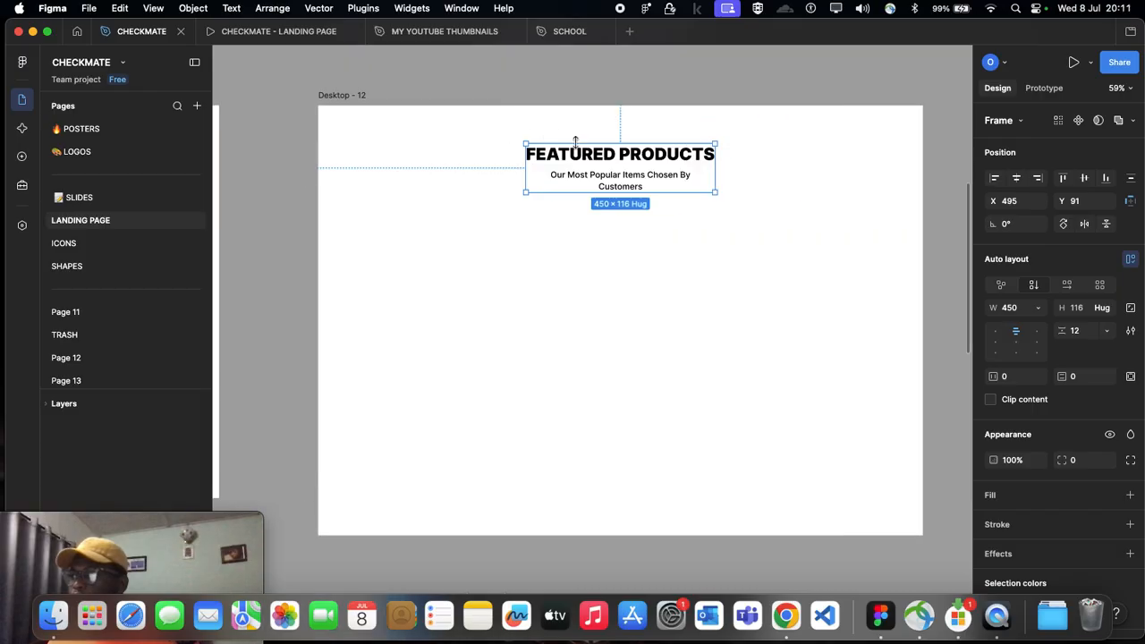
double_click(585, 156)
double_click(584, 155)
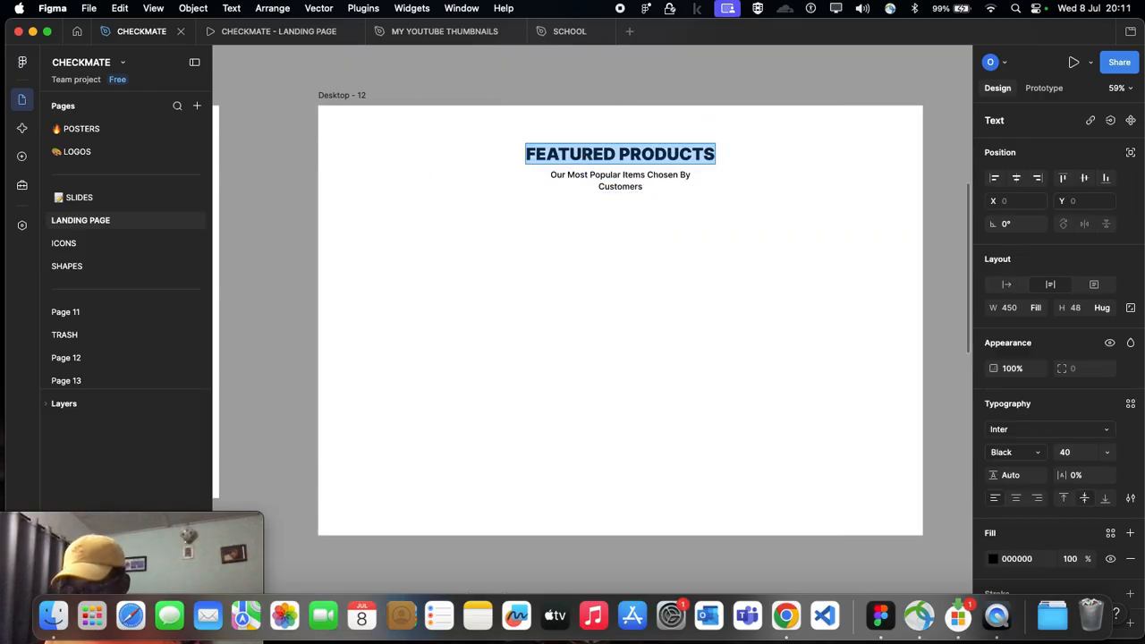
type("SHOP CO")
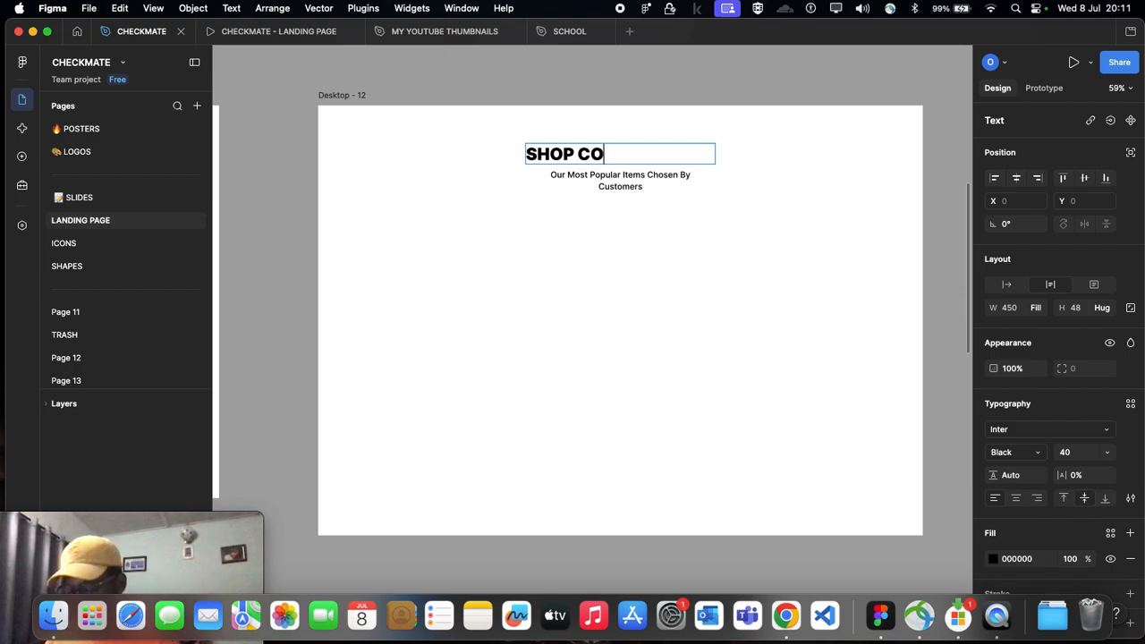
type("LLE")
key("BackSpace")
type("LECTION")
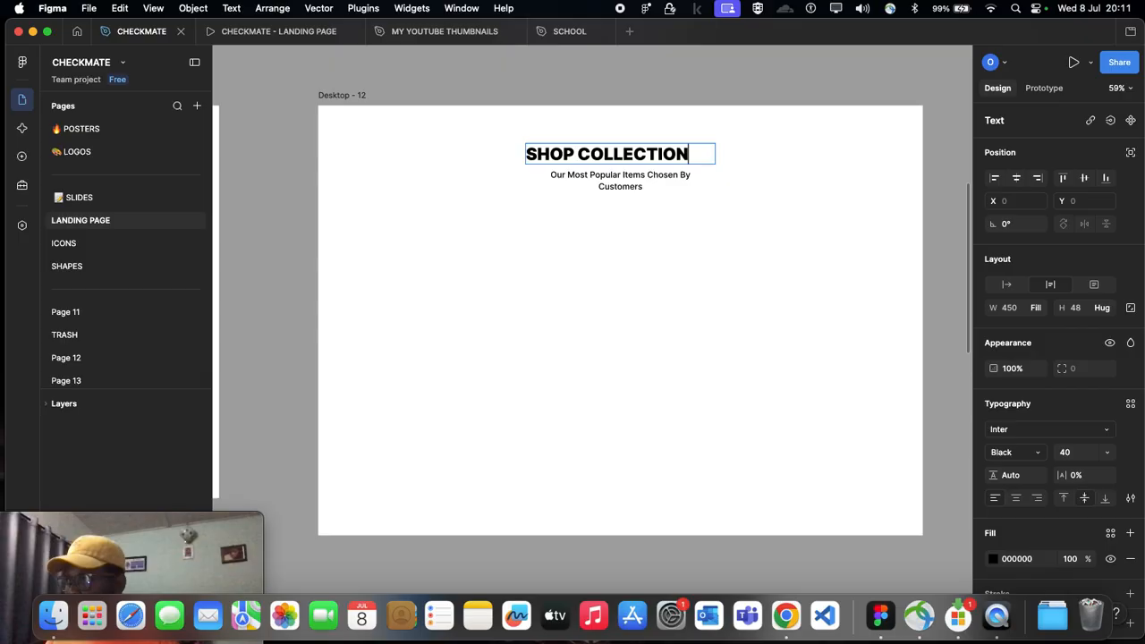
key("Escape")
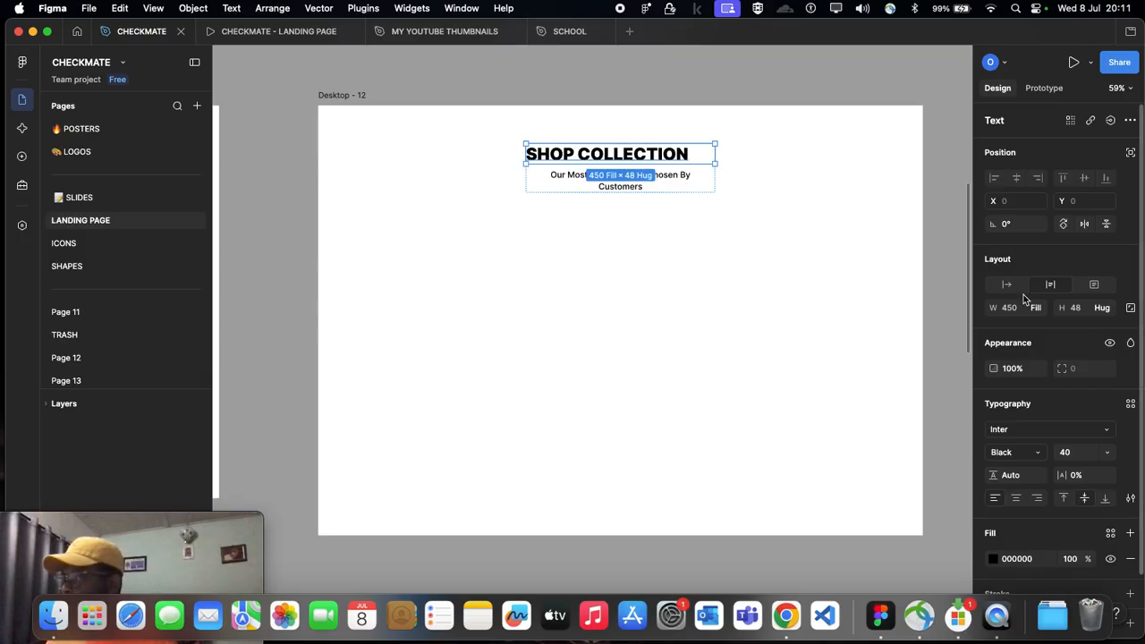
Step: Try centre-aligning the SHOP COLLECTION heading text and undo the alignment change
scroll(659, 152, "up", 5)
scroll(659, 152, "right", 2)
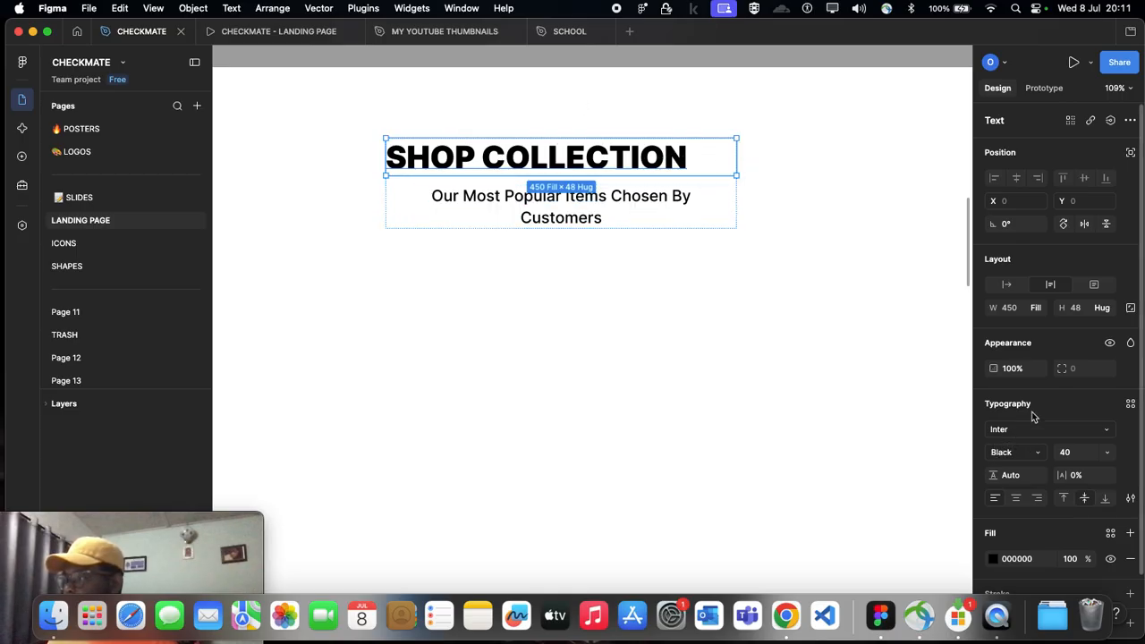
left_click(1015, 499)
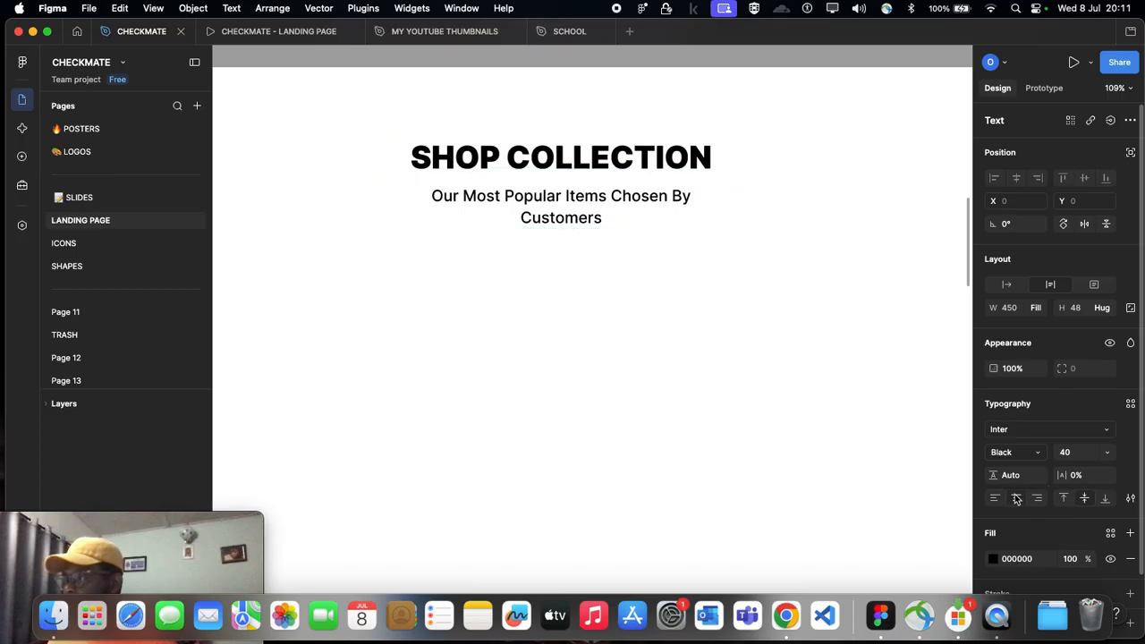
key("super+z")
key("super+z")
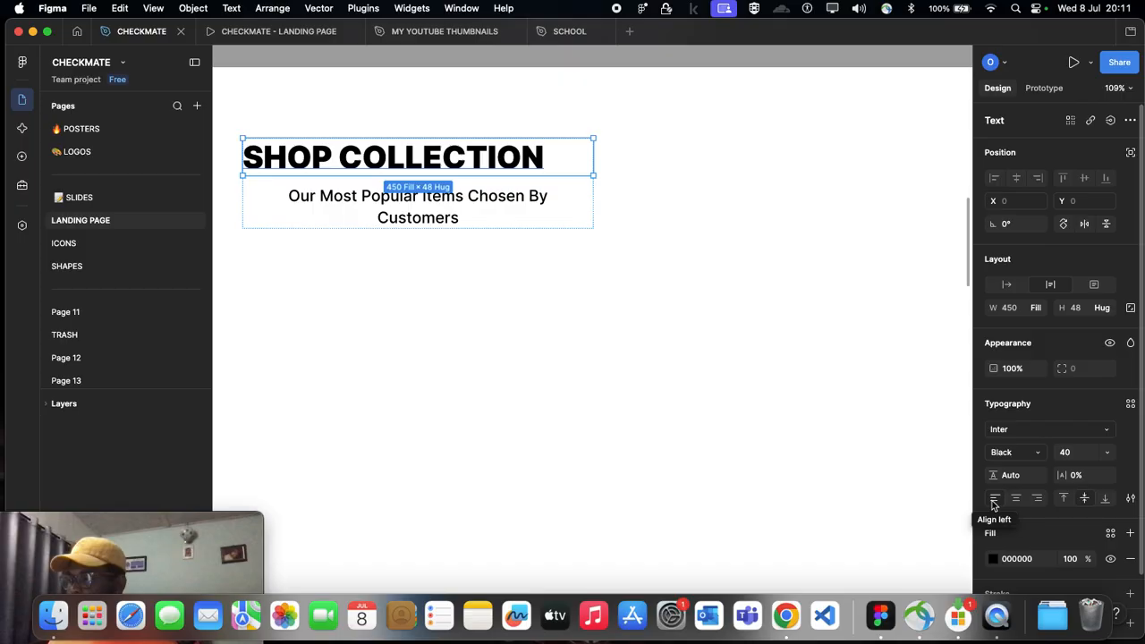
left_click(861, 521)
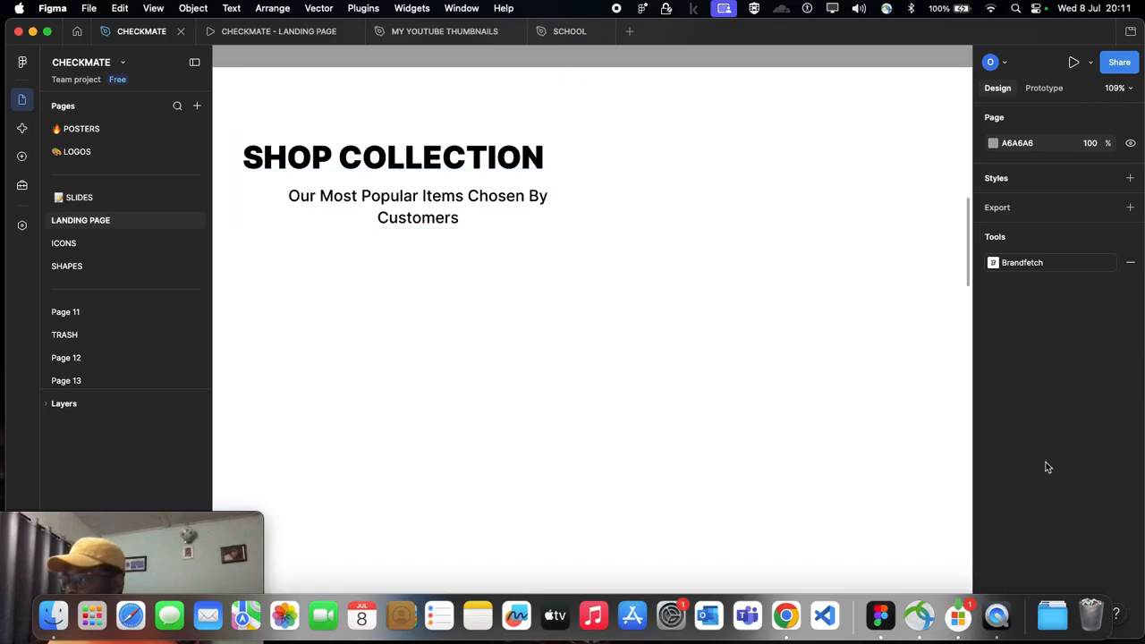
Step: Centre-align the SHOP COLLECTION heading text above its subtitle
double_click(379, 193)
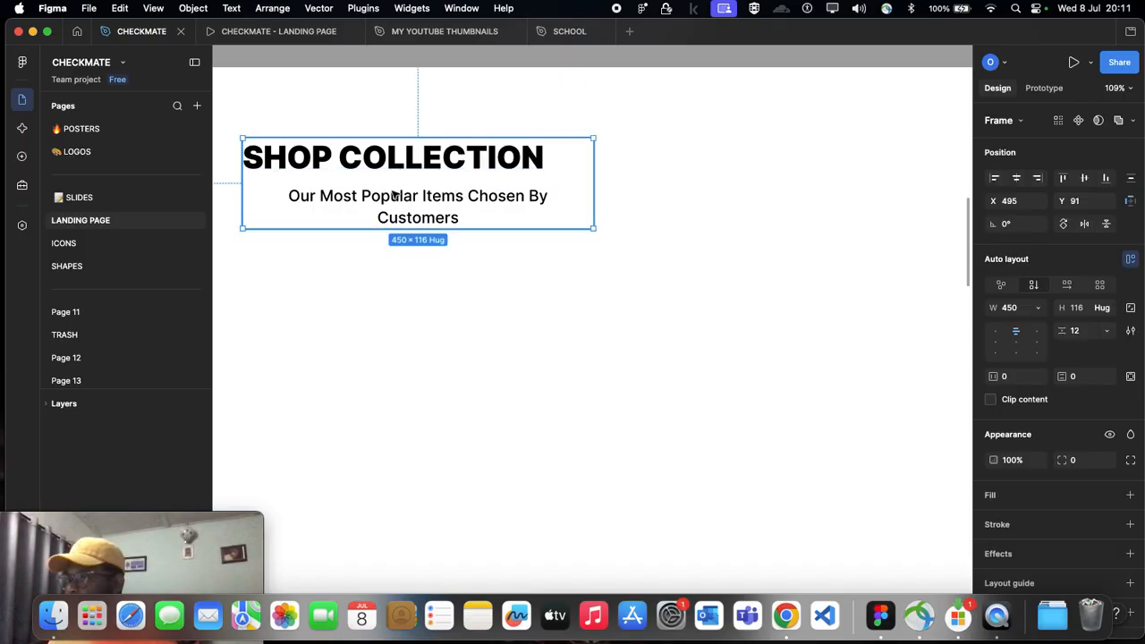
left_click(403, 161)
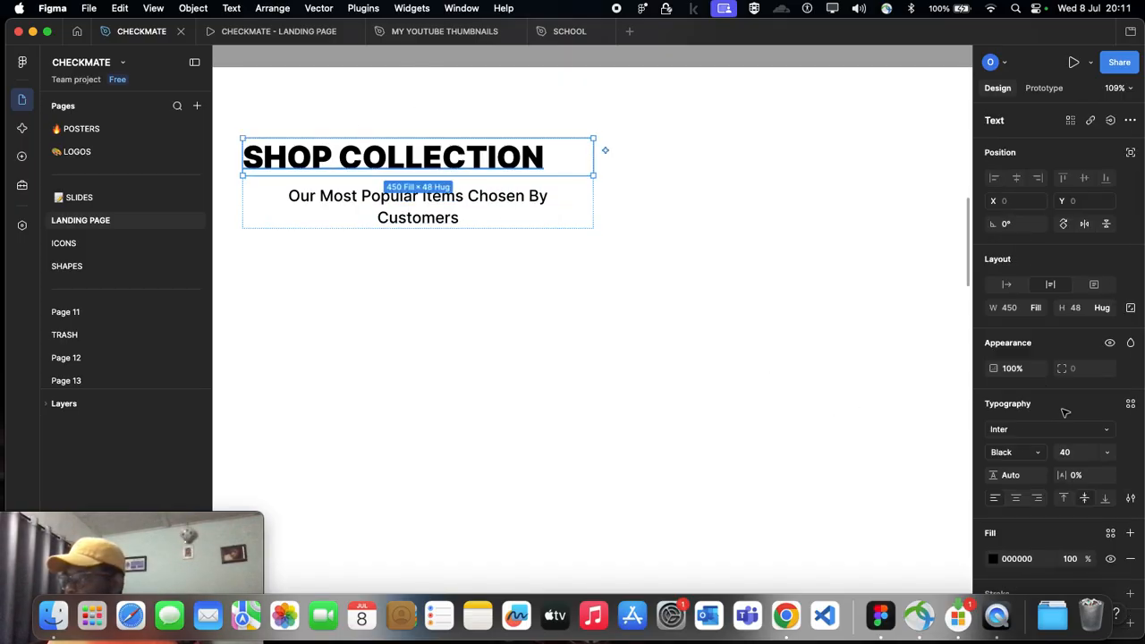
left_click(1017, 499)
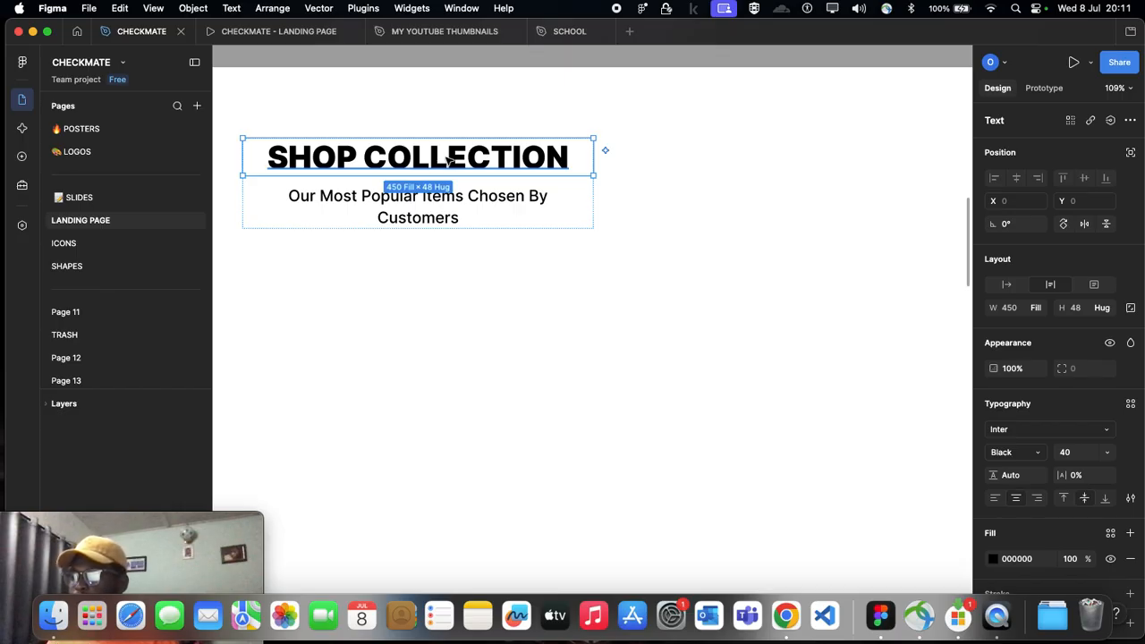
left_click_drag(115, 523, 120, 489)
left_click(436, 453)
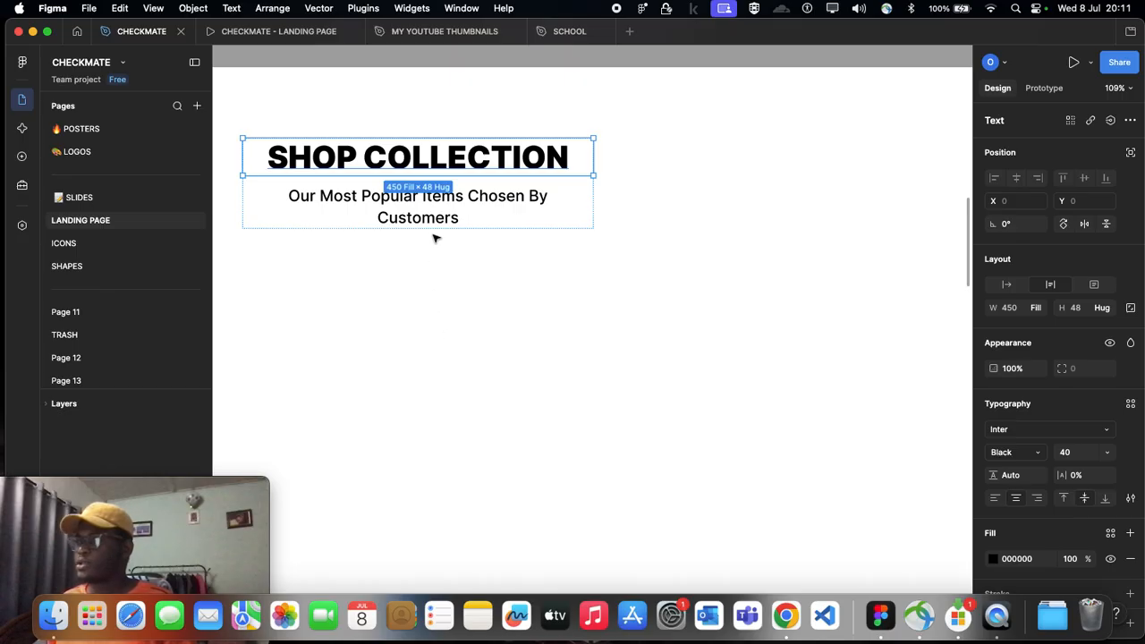
Step: Replace the subtitle beneath the SHOP COLLECTION heading in Desktop - 12 with "We make Online shopping easy and reliable"
scroll(481, 134, "left", 5)
scroll(322, 202, "down", 5)
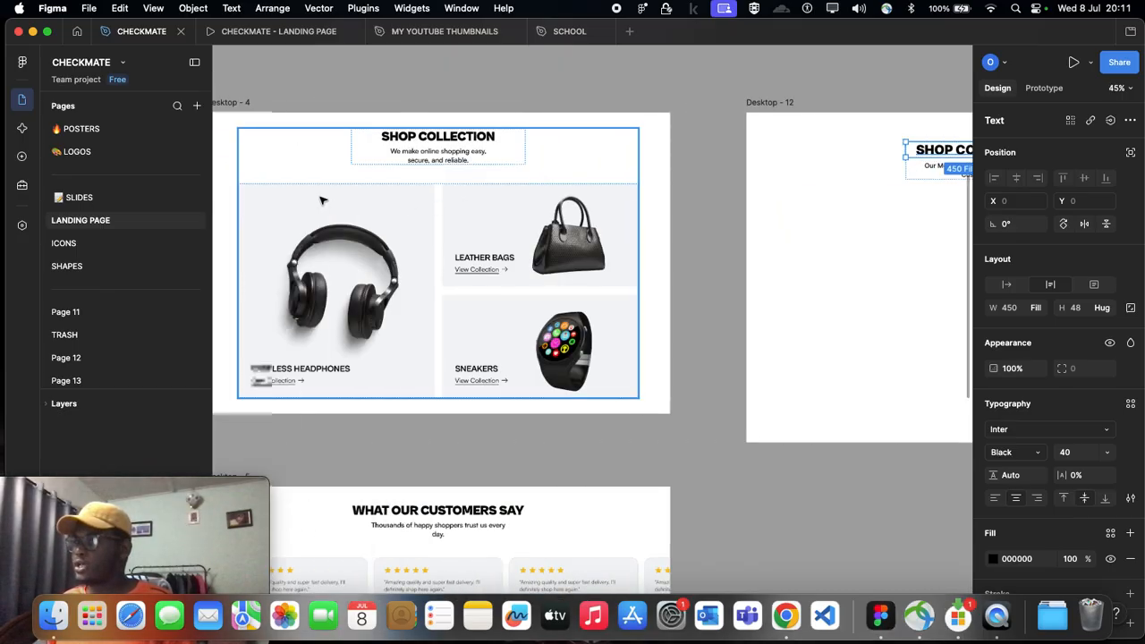
scroll(322, 202, "up", 5)
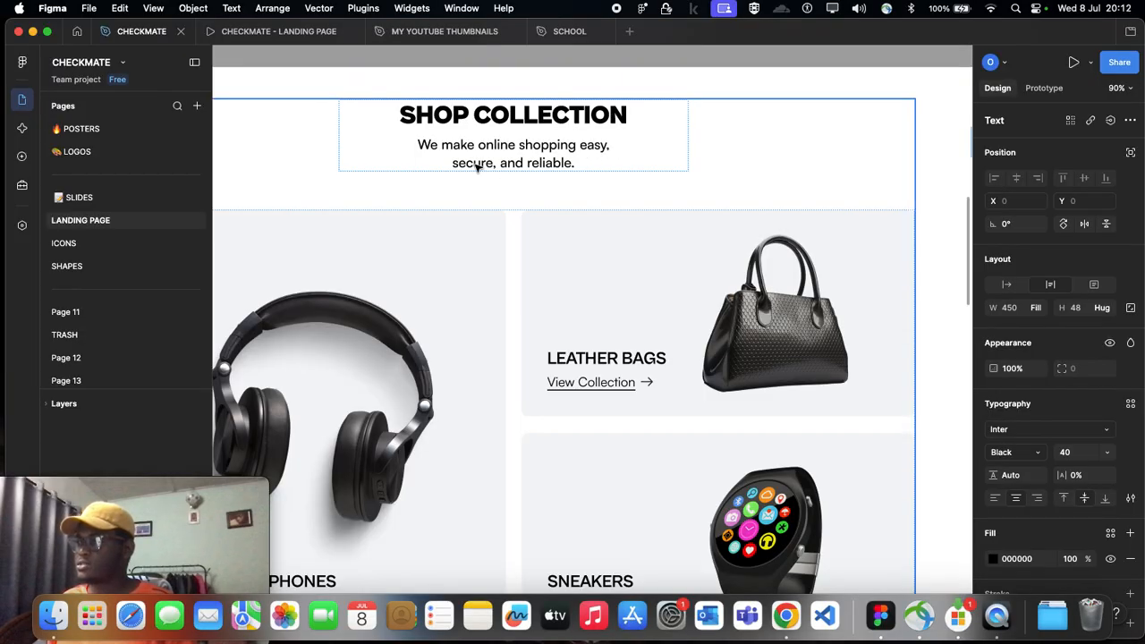
scroll(526, 154, "right", 10)
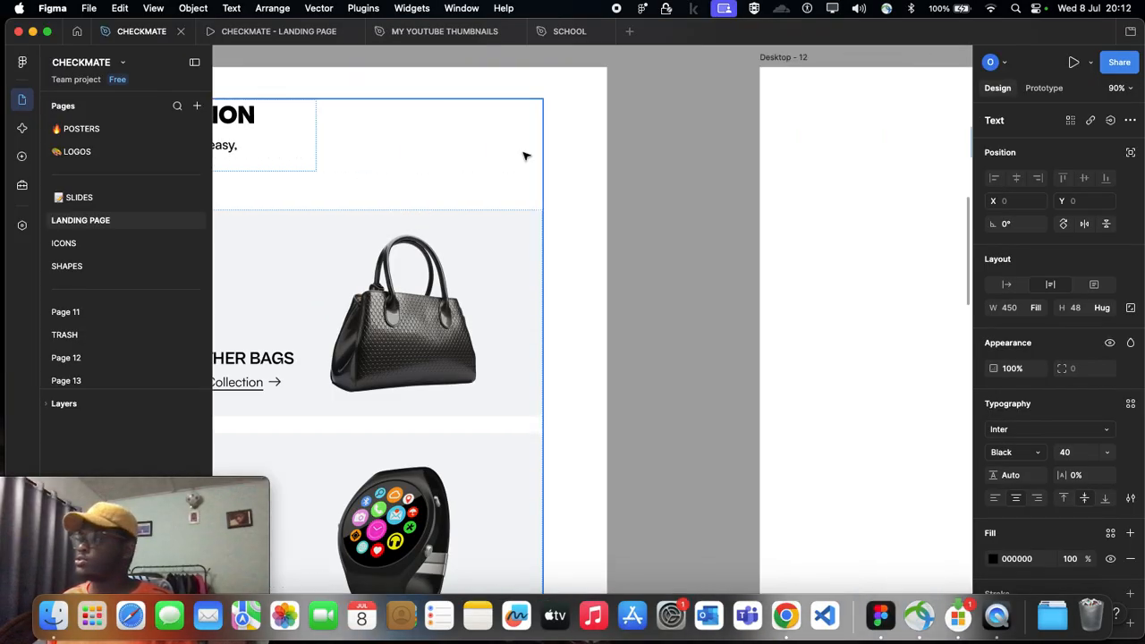
left_click(547, 173)
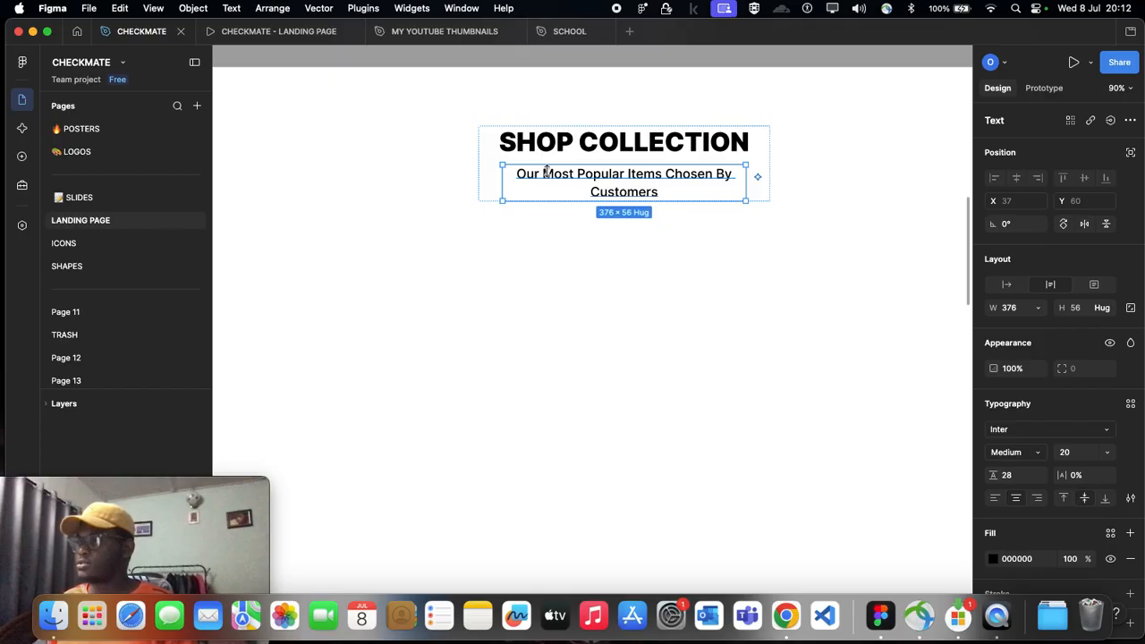
double_click(547, 172)
double_click(546, 173)
triple_click(547, 173)
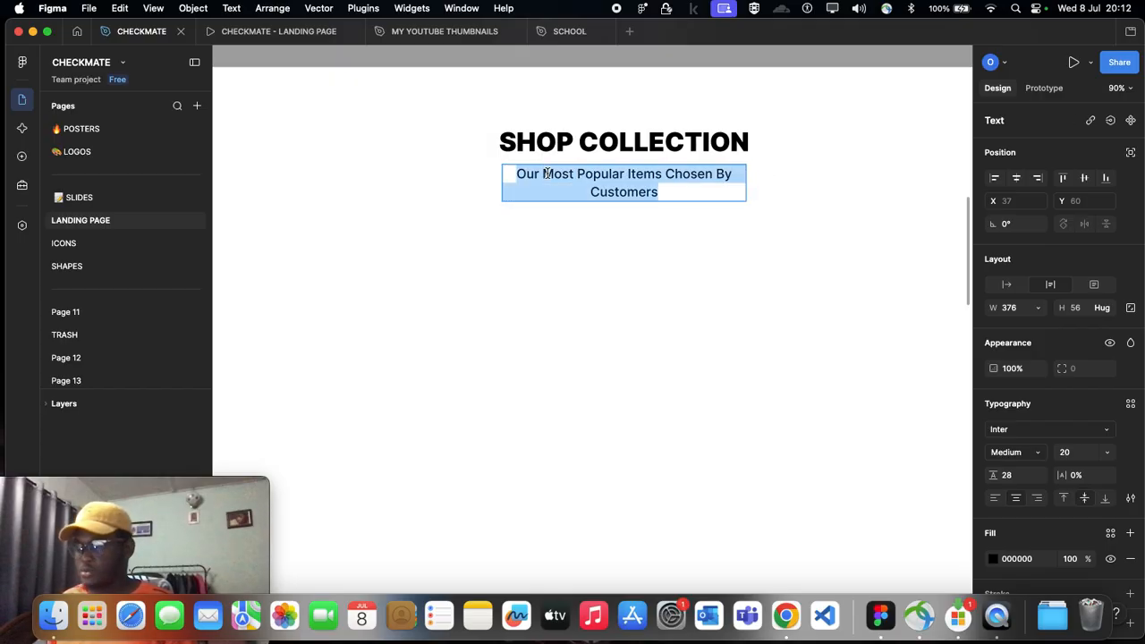
type("We make Online ")
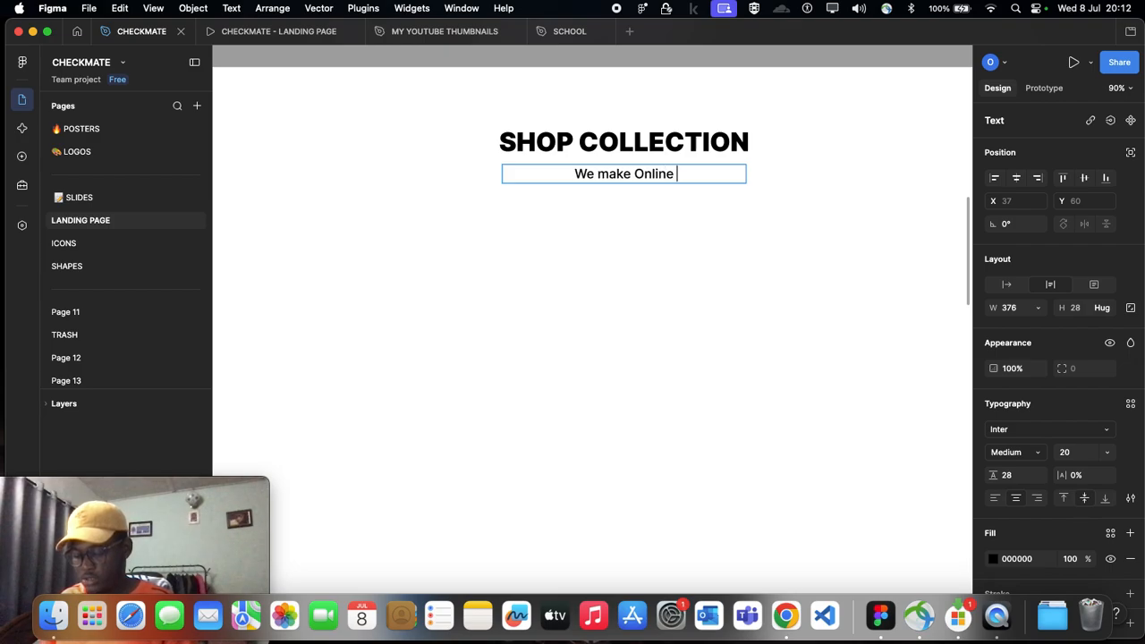
type("shop")
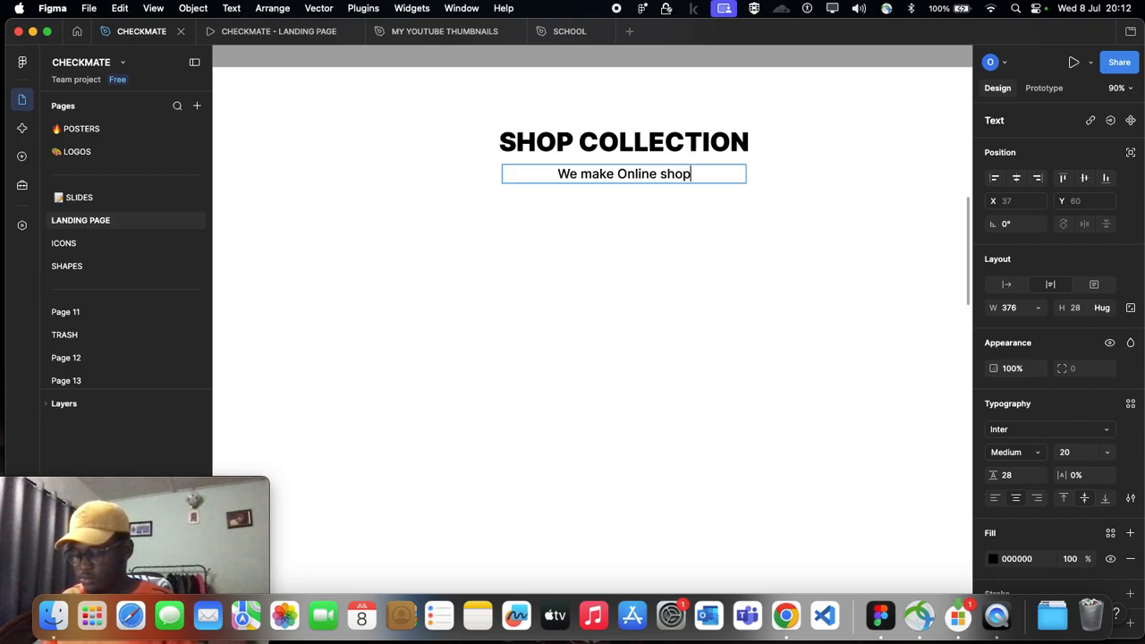
type("ping eas")
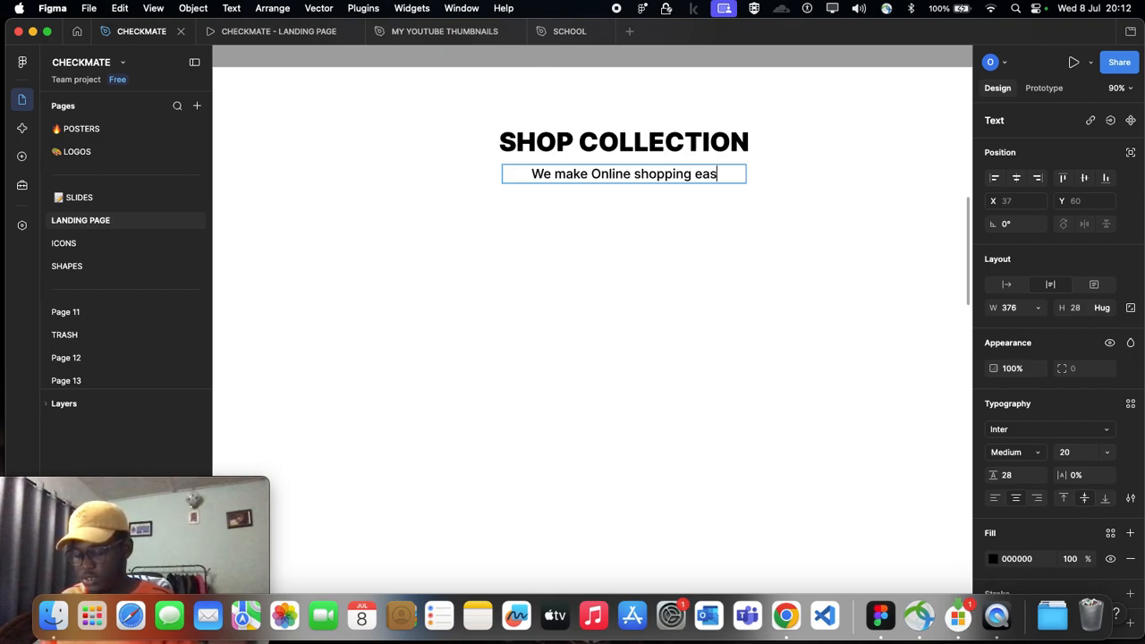
type("y and reliuablr")
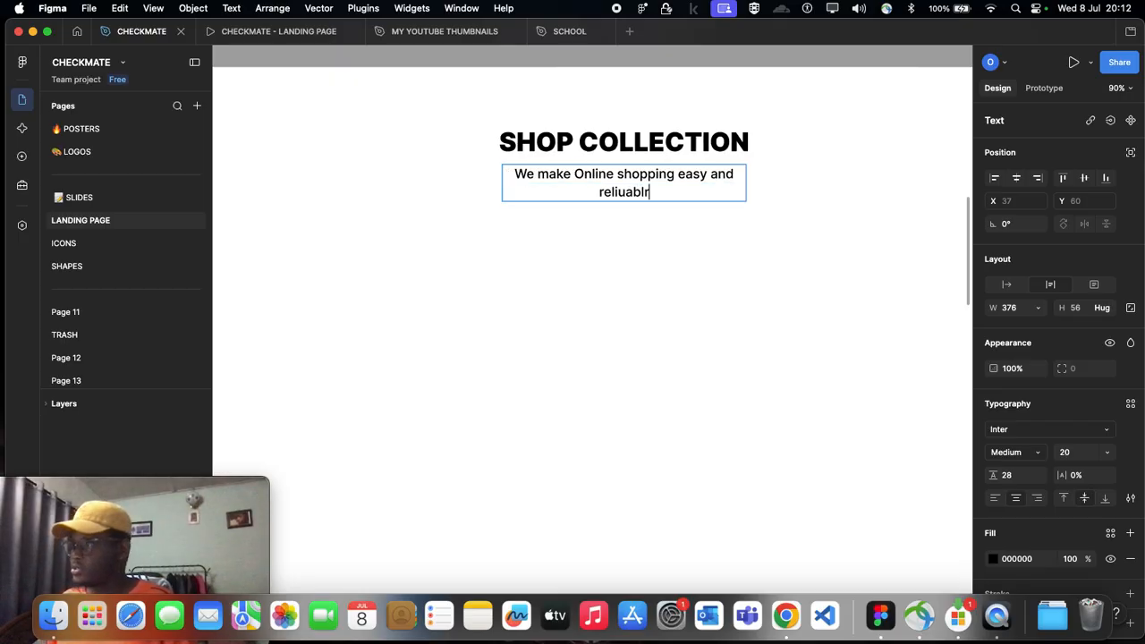
key("BackSpace")
key("BackSpace")
key("BackSpace")
key("BackSpace")
key("BackSpace")
key("BackSpace")
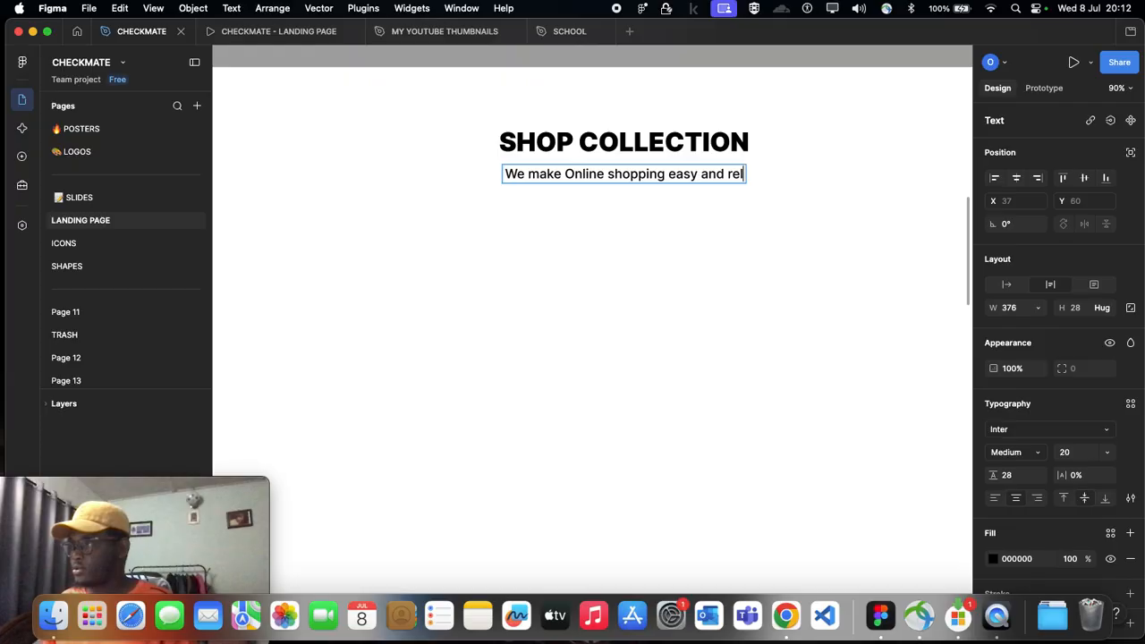
type("iable")
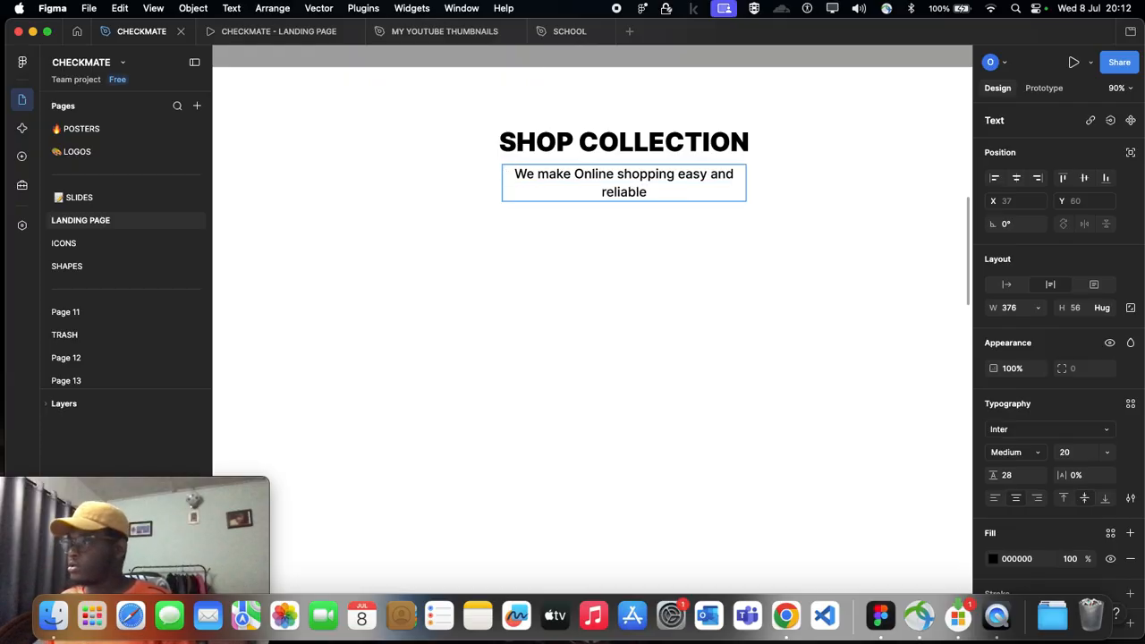
Step: Insert ", secure" after "easy" in the Desktop - 12 subtitle, following the reference frame's wording
scroll(578, 195, "down", 3)
scroll(419, 217, "left", 5)
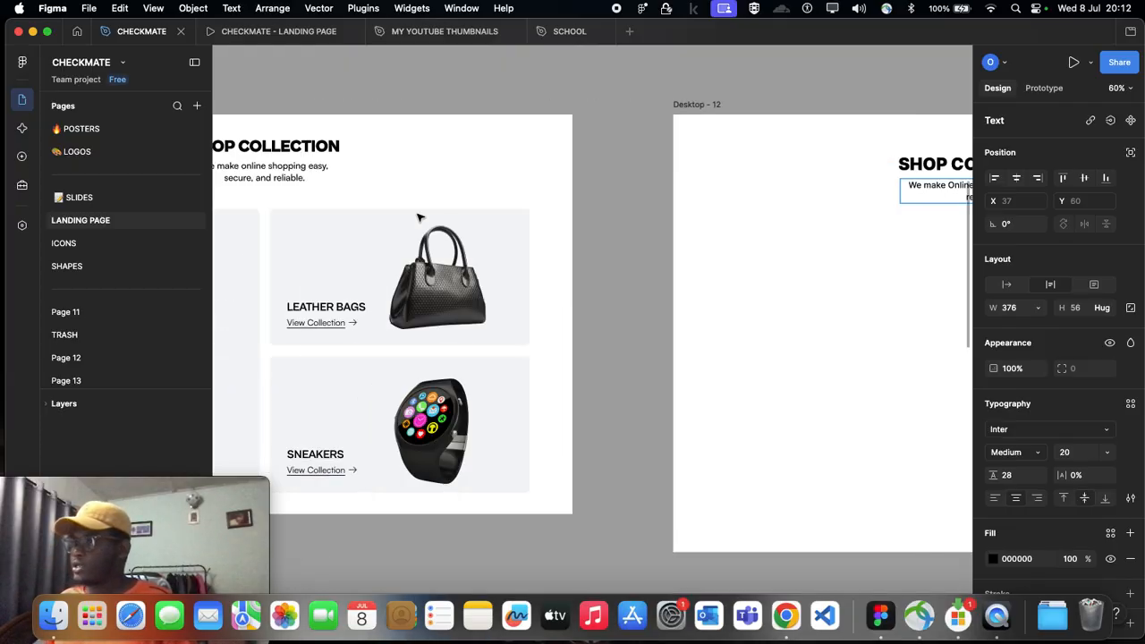
scroll(417, 216, "right", 3)
scroll(858, 188, "up", 2)
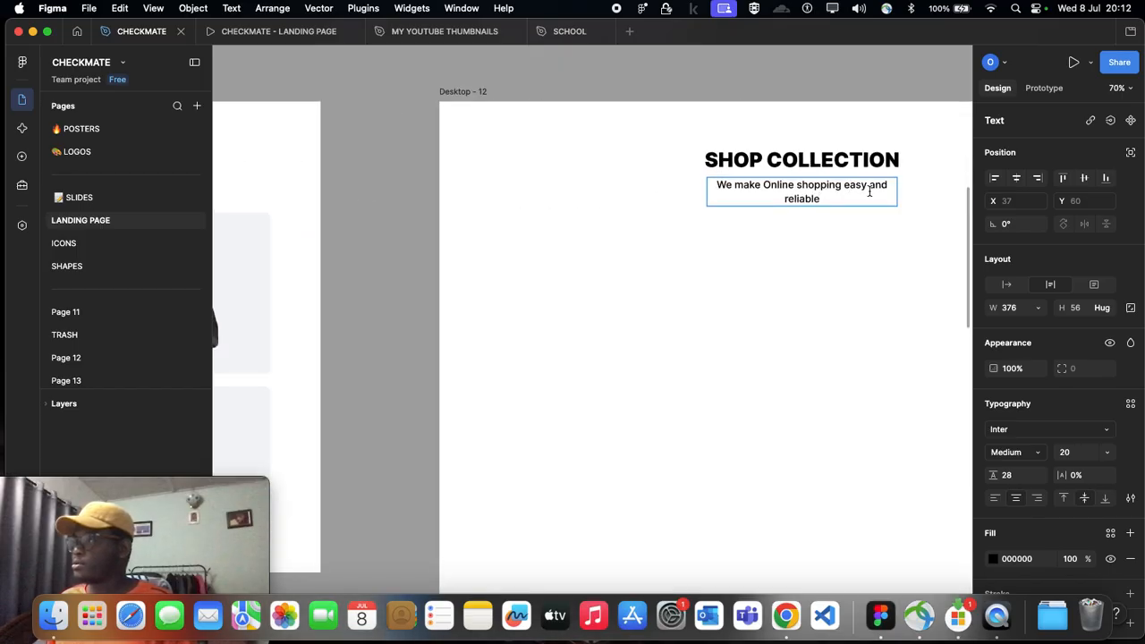
left_click(866, 190)
type(", secure")
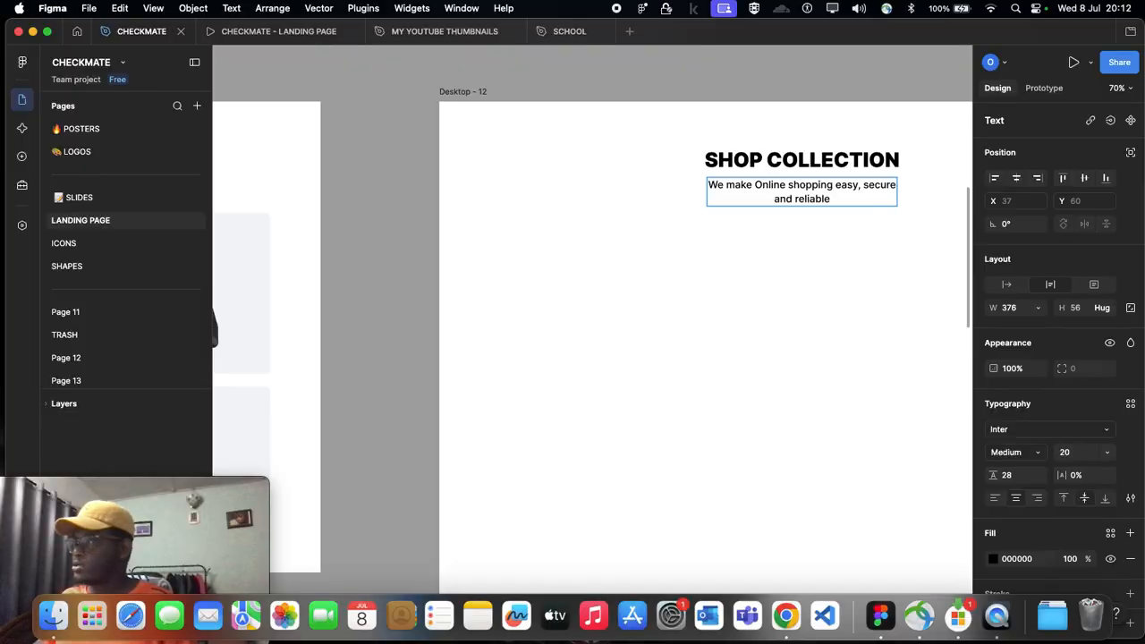
key("Escape")
scroll(823, 223, "right", 2)
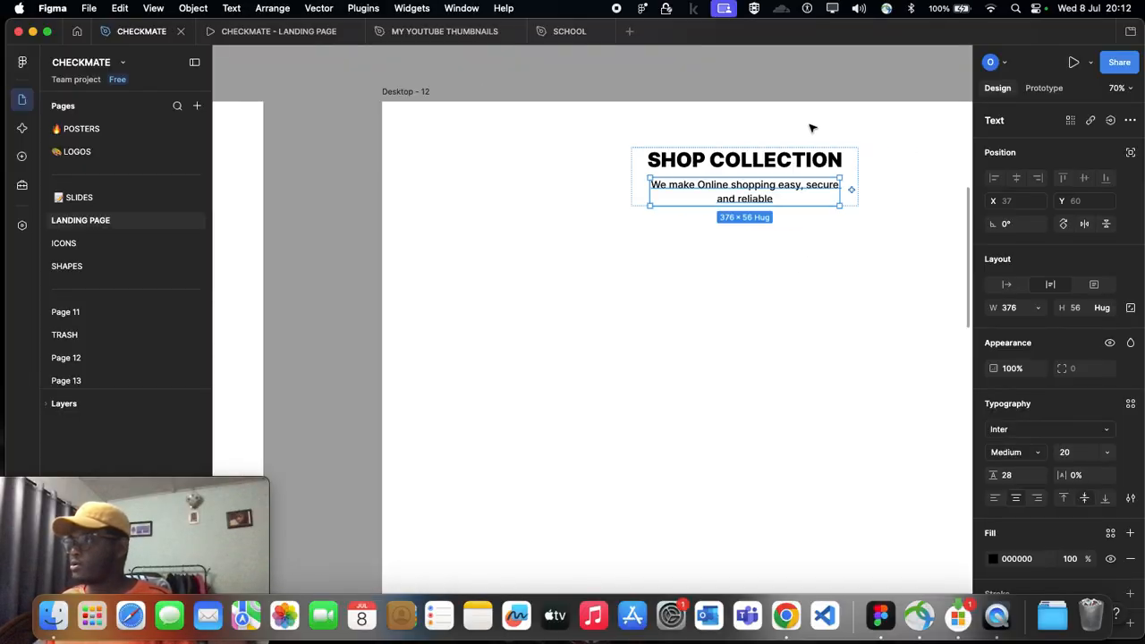
left_click(788, 159)
left_click(798, 191, "shift")
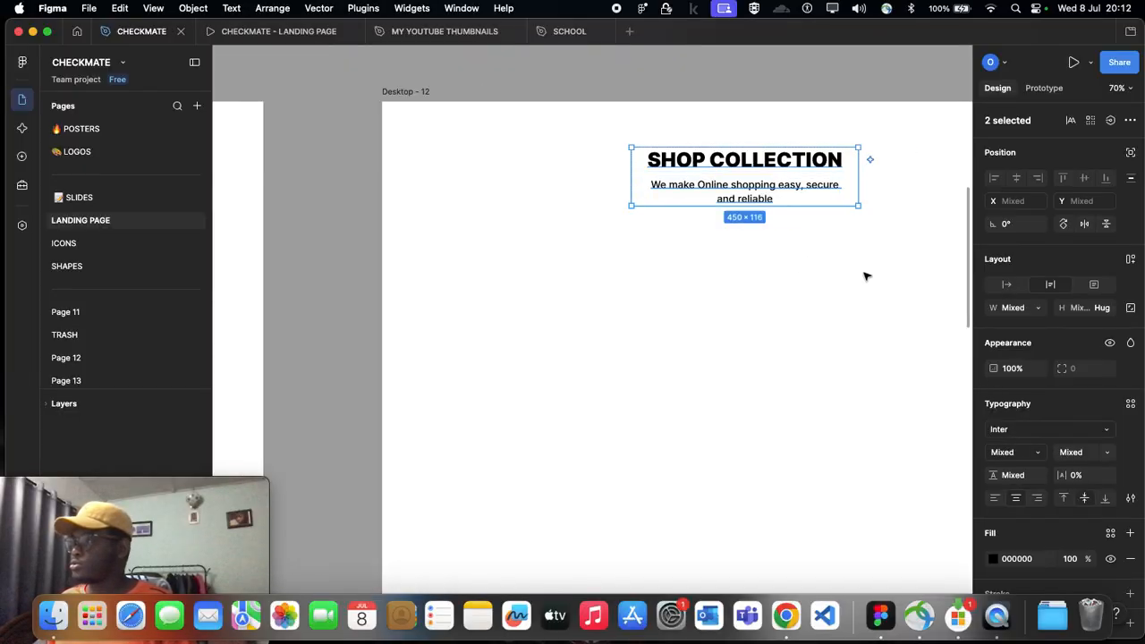
left_click(867, 392)
scroll(781, 206, "left", 7)
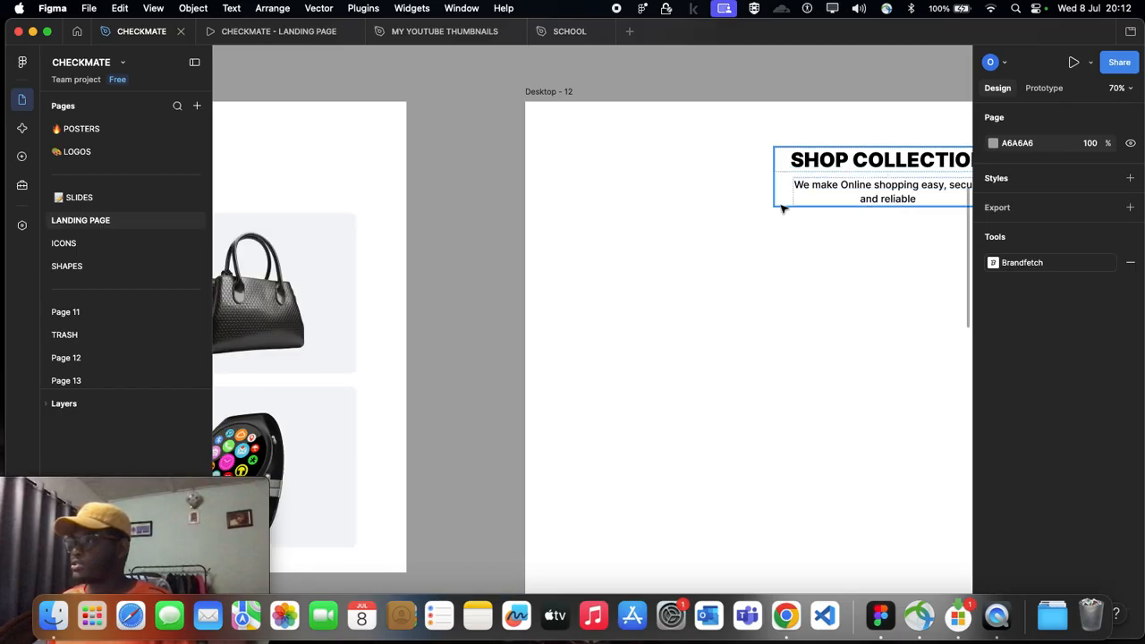
scroll(782, 207, "right", 6)
scroll(689, 177, "right", 8)
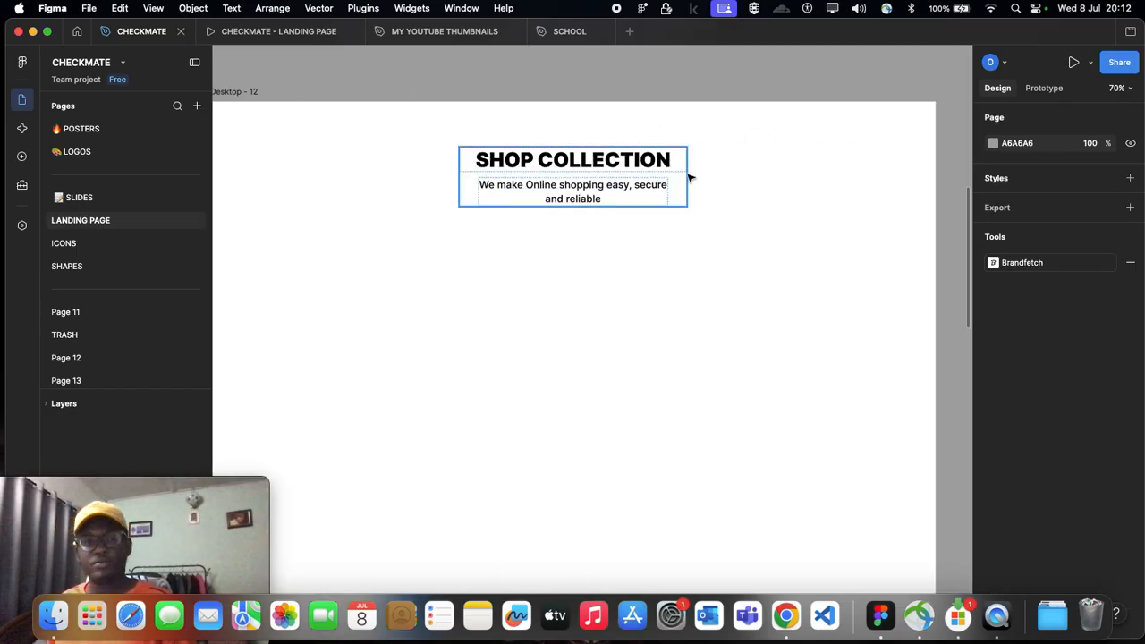
scroll(614, 193, "left", 4)
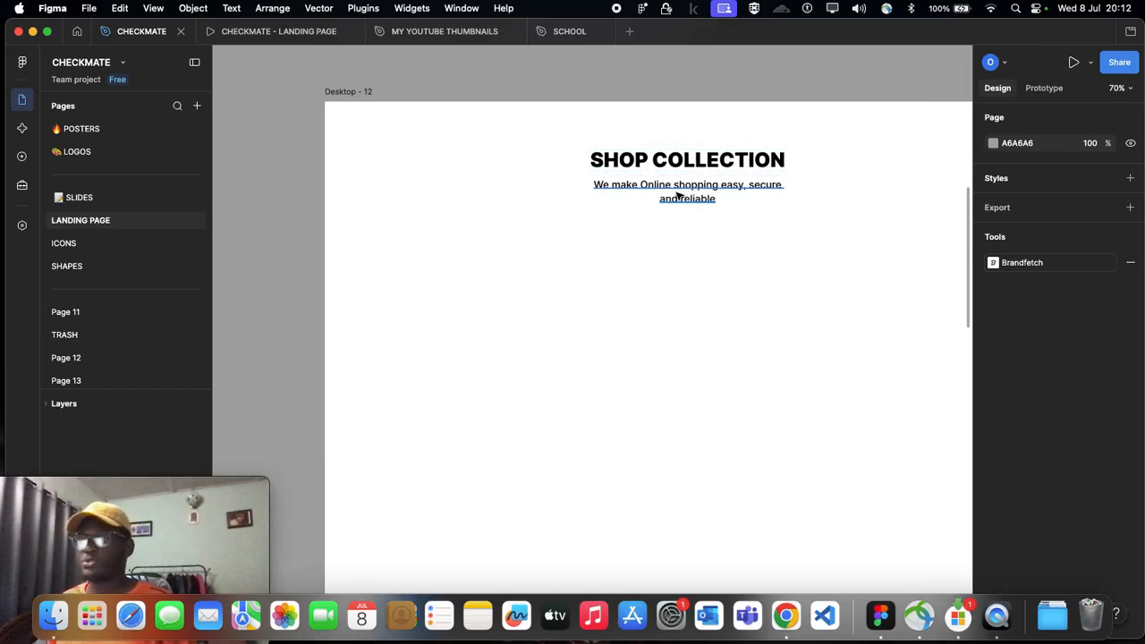
Step: Inspect the Featured Products, Shop Collection and What Our Customers Say heading groups in the full landing page, Desktop - 3
scroll(675, 192, "down", 3)
scroll(519, 250, "left", 5)
scroll(418, 199, "down", 4)
scroll(418, 198, "down", 2)
scroll(418, 199, "left", 10)
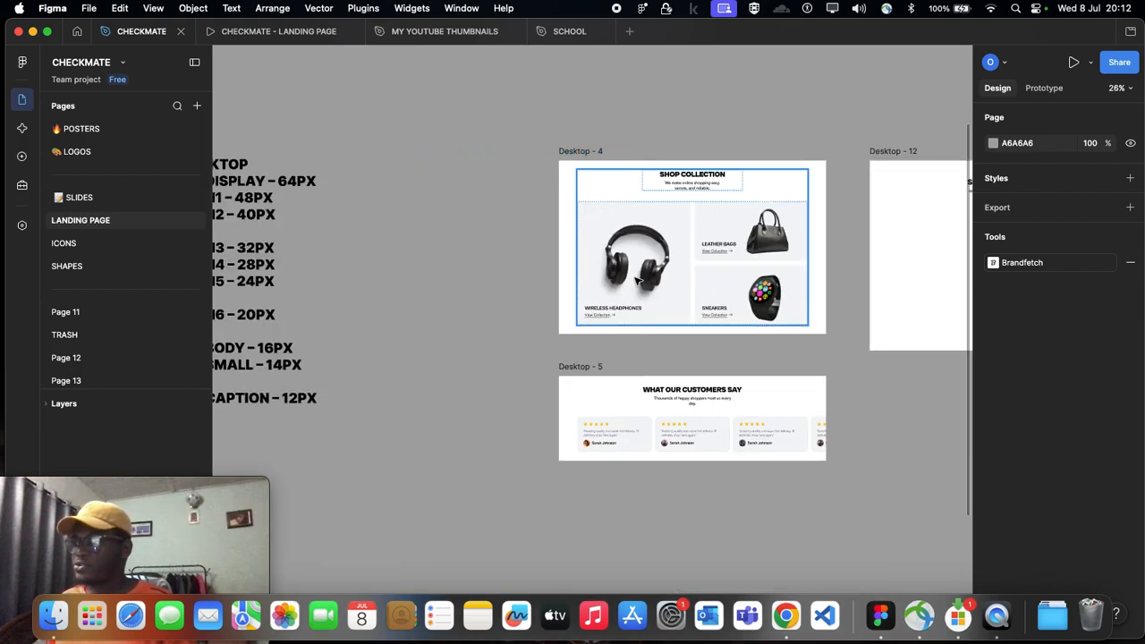
scroll(345, 205, "up", 2)
scroll(346, 205, "left", 15)
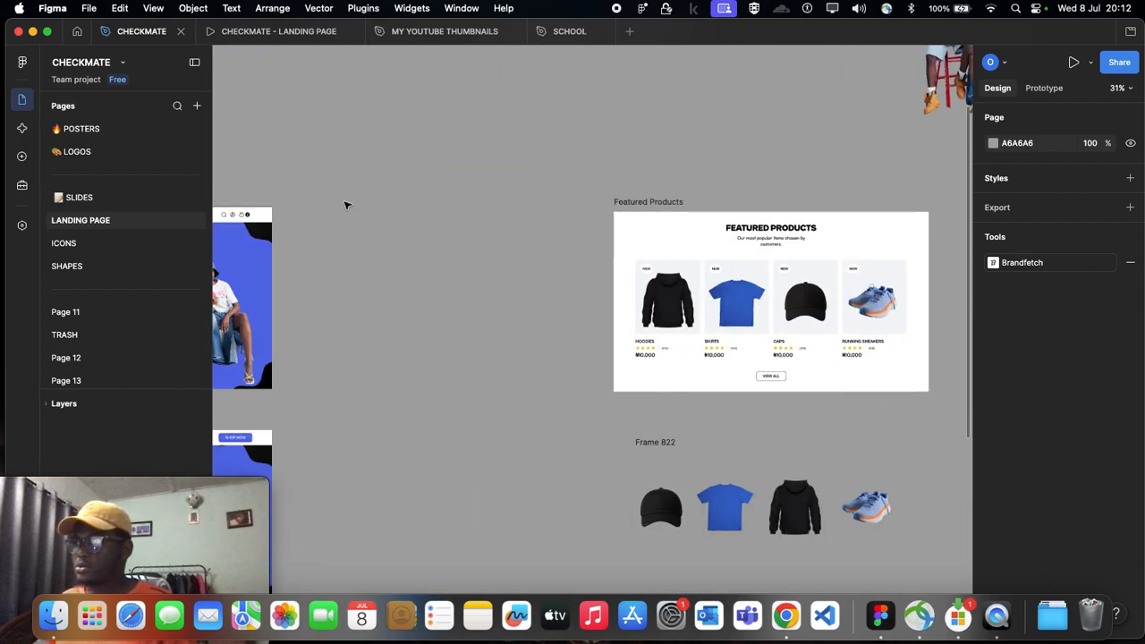
scroll(348, 207, "left", 5)
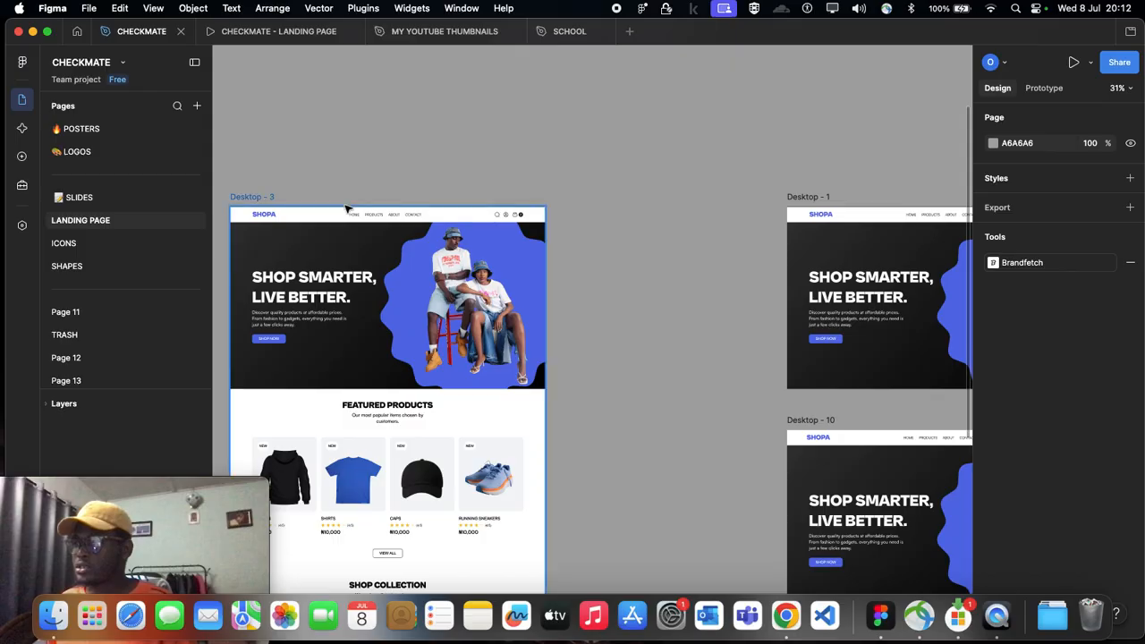
scroll(472, 212, "down", 5)
scroll(501, 201, "up", 5)
scroll(507, 199, "left", 5)
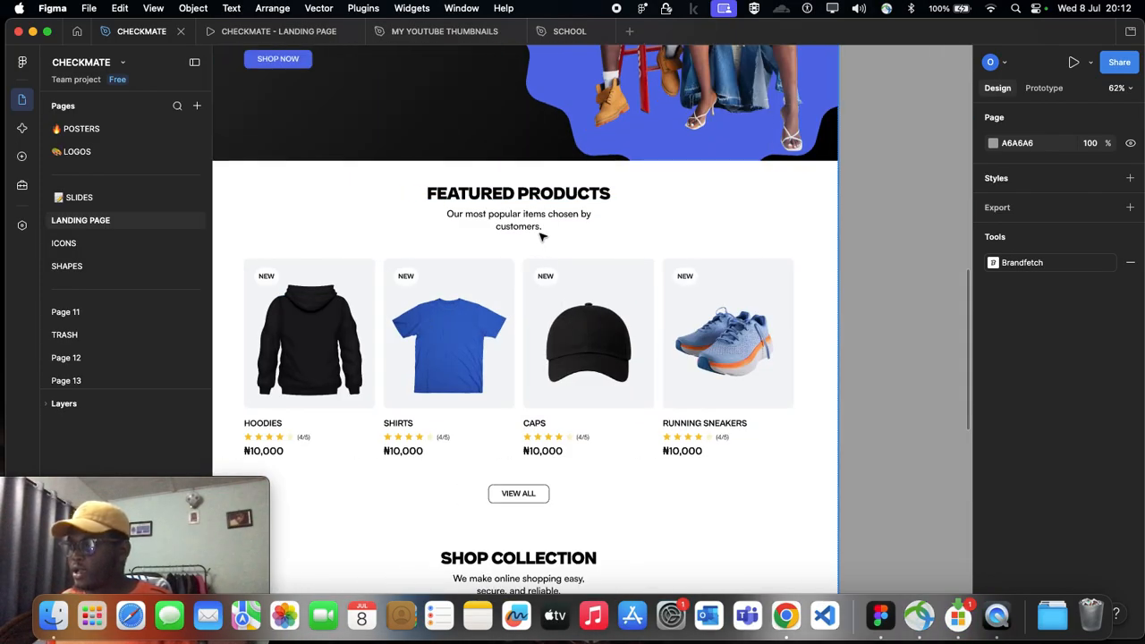
left_click(563, 213)
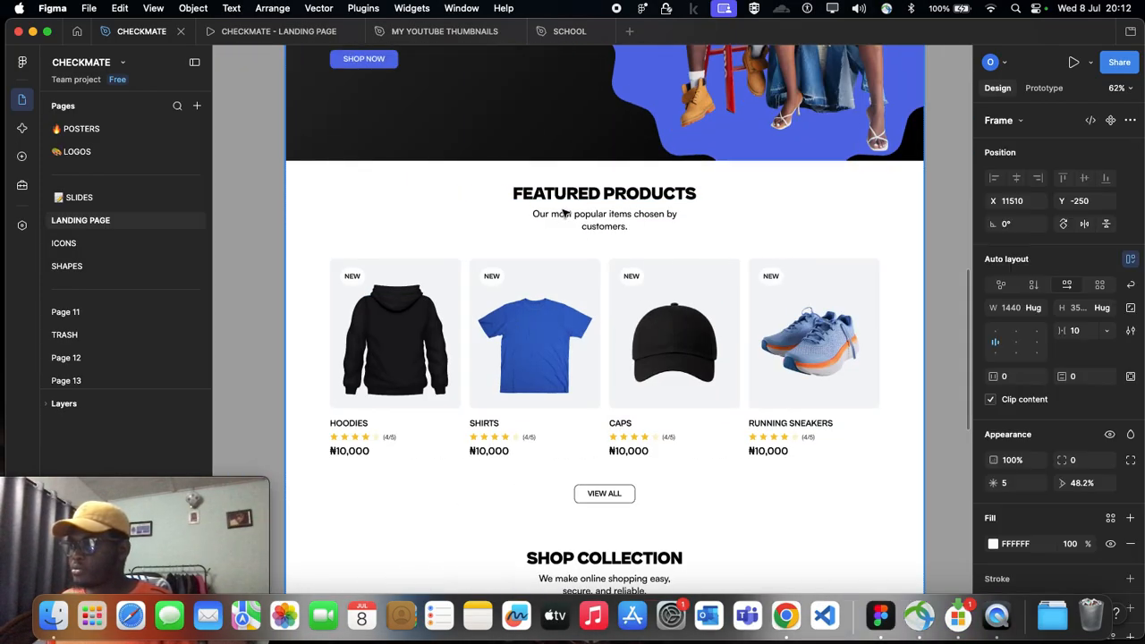
left_click(614, 224)
left_click(613, 223)
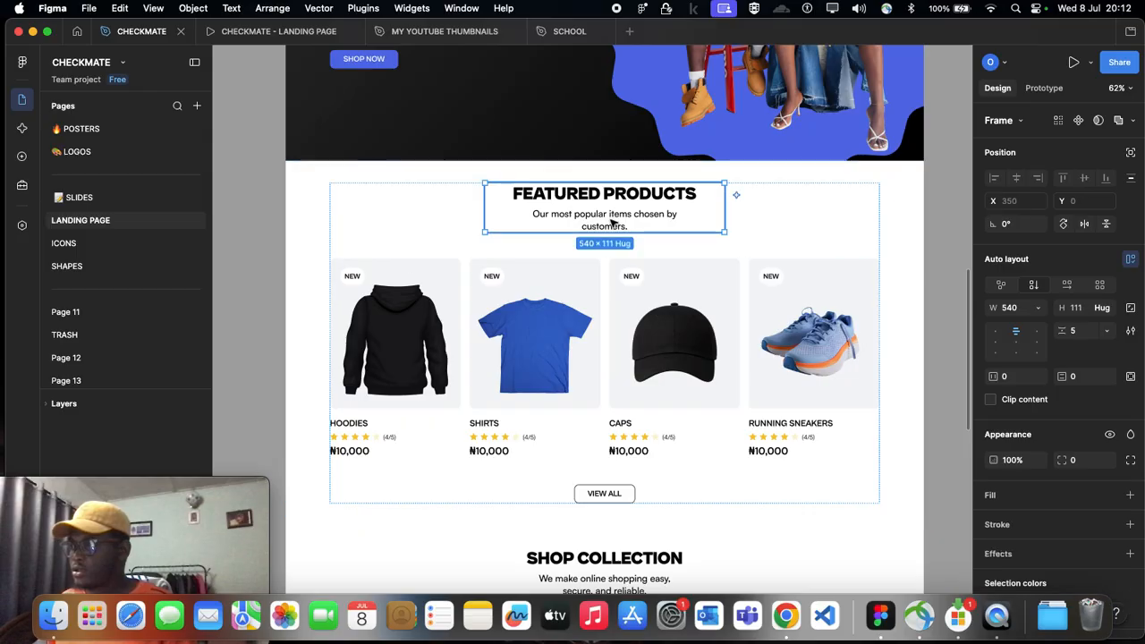
scroll(614, 224, "down", 10)
scroll(614, 224, "up", 4)
left_click(615, 260)
left_click(614, 261)
scroll(614, 260, "down", 4)
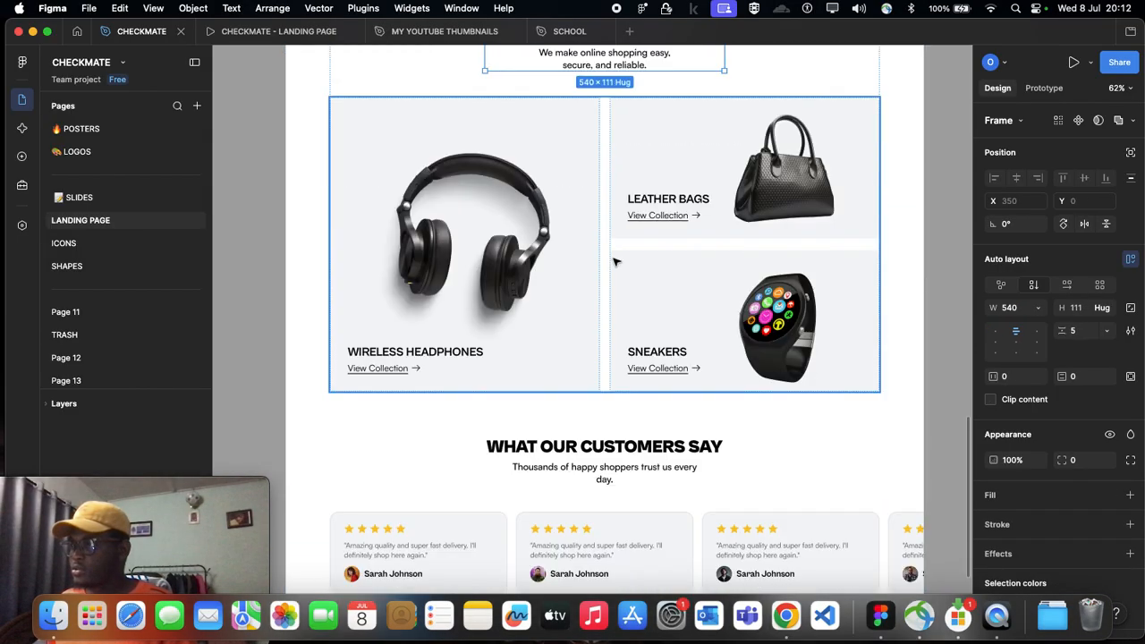
left_click(601, 463)
left_click(601, 463)
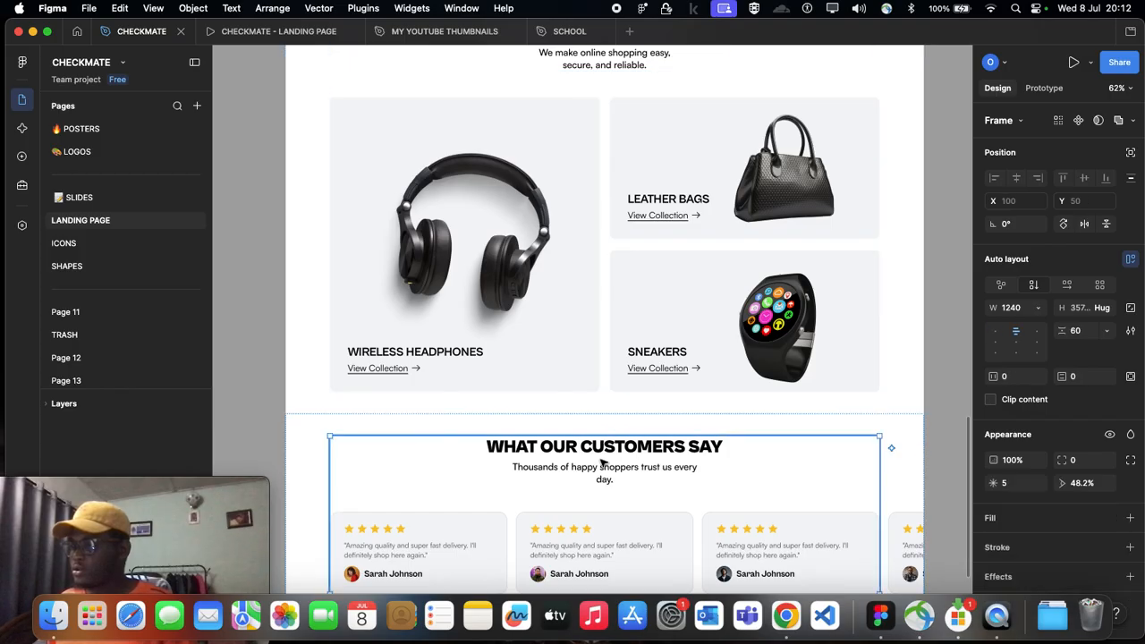
left_click(602, 463)
scroll(602, 464, "up", 5)
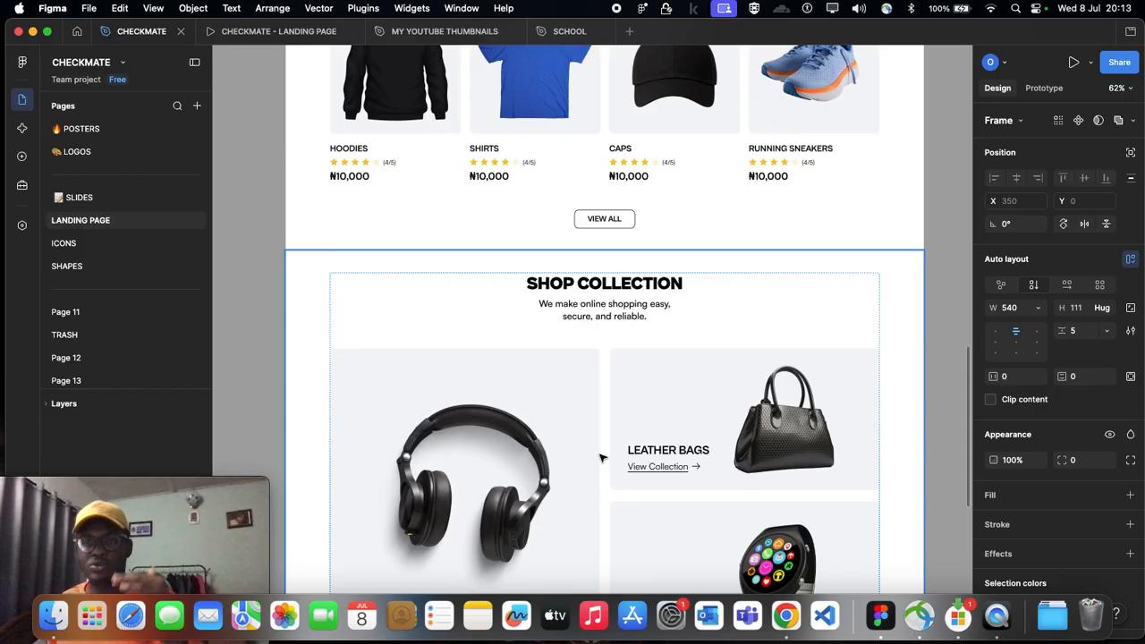
Step: Compare the landing page's Featured Products and Shop Collection section layout with the recreated Desktop - 11 frame
scroll(642, 368, "up", 3)
scroll(642, 369, "down", 5)
scroll(642, 368, "right", 3)
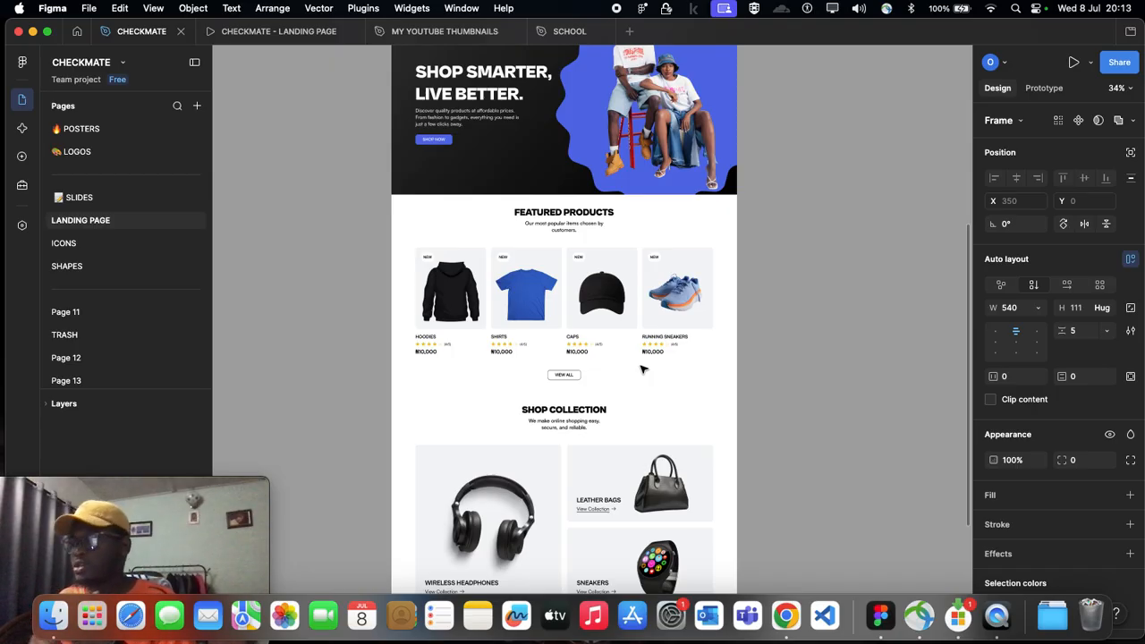
scroll(558, 218, "up", 3)
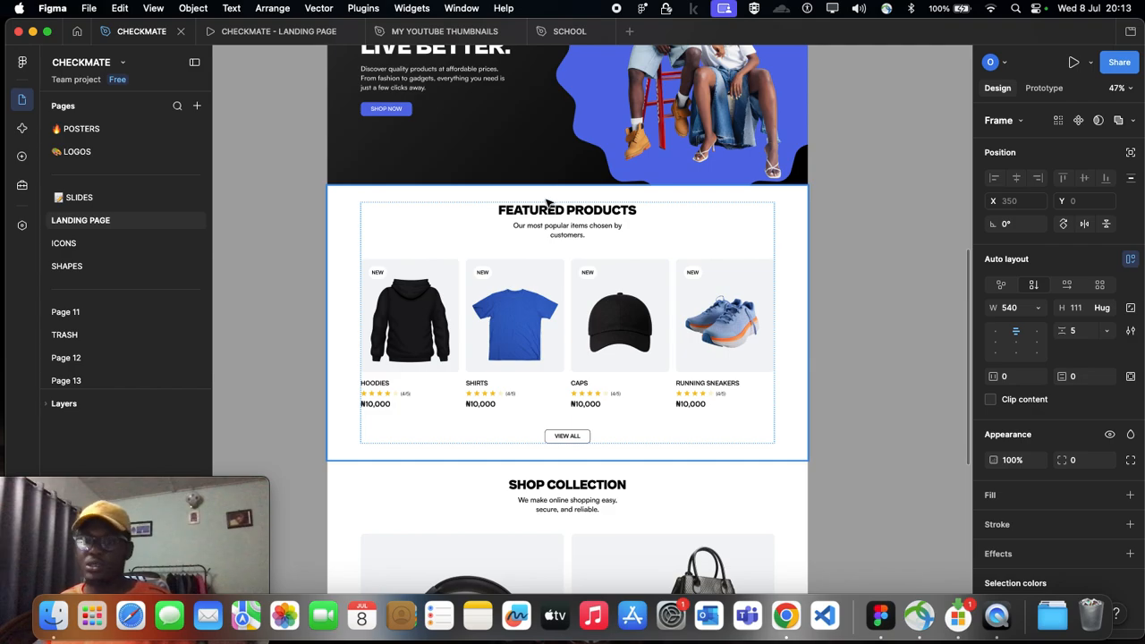
scroll(549, 240, "down", 1)
scroll(549, 241, "right", 3)
scroll(550, 241, "up", 1)
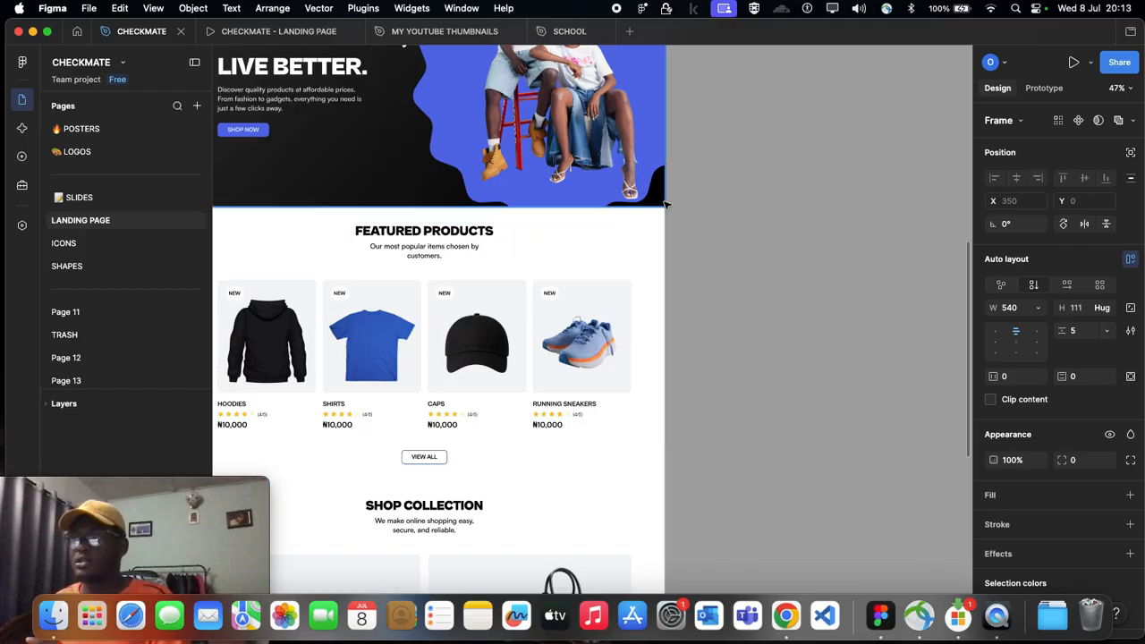
scroll(508, 248, "down", 2)
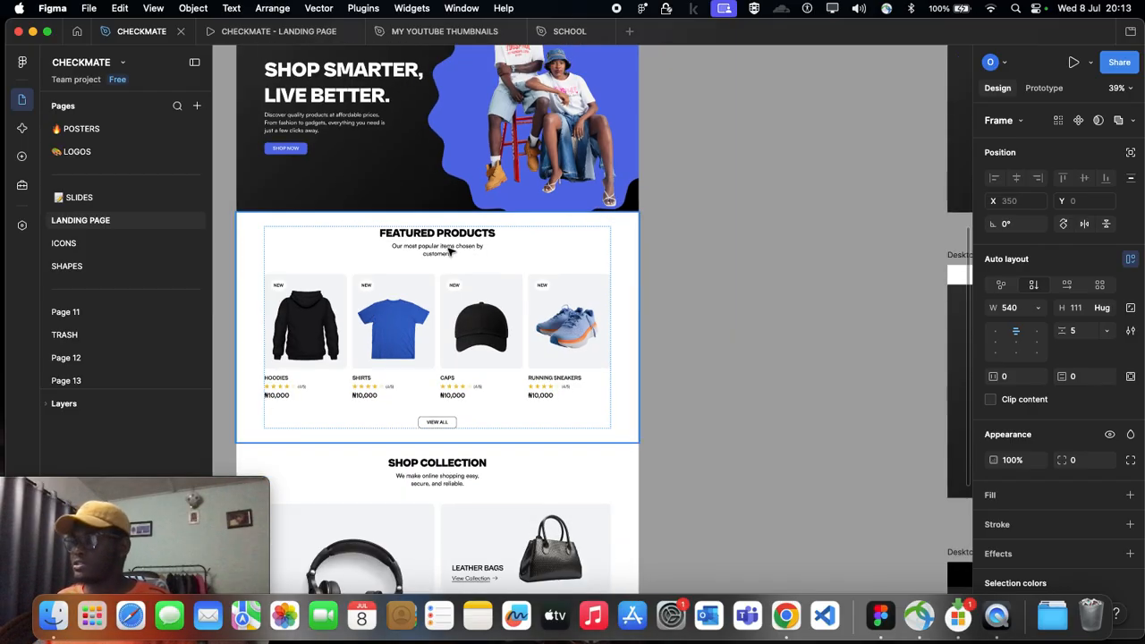
scroll(449, 251, "right", 15)
scroll(479, 232, "up", 5)
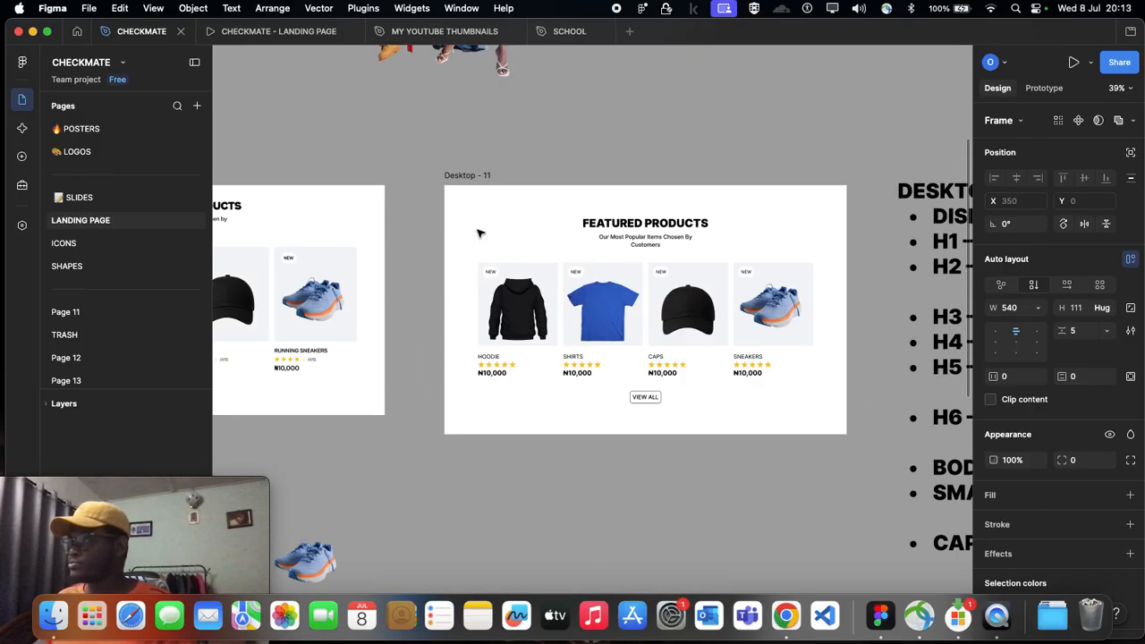
Step: Return to Desktop - 12 and select the SHOP COLLECTION heading group
scroll(478, 233, "down", 5)
scroll(478, 233, "down", 2)
scroll(478, 232, "right", 10)
scroll(479, 232, "right", 7)
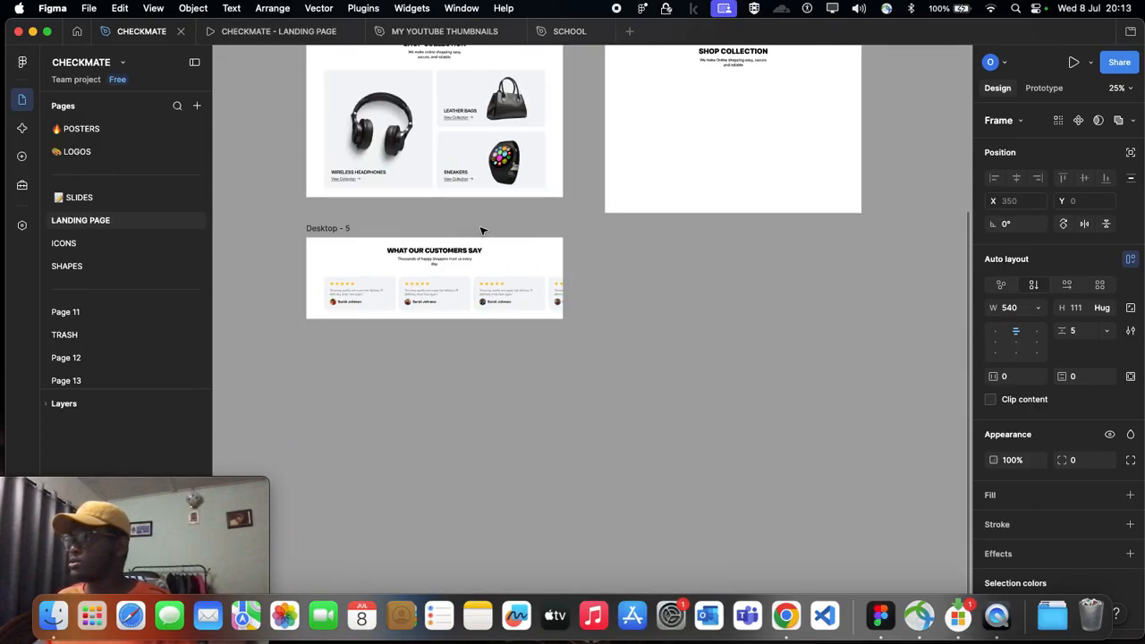
scroll(479, 179, "up", 2)
scroll(760, 152, "up", 2)
left_click(741, 157)
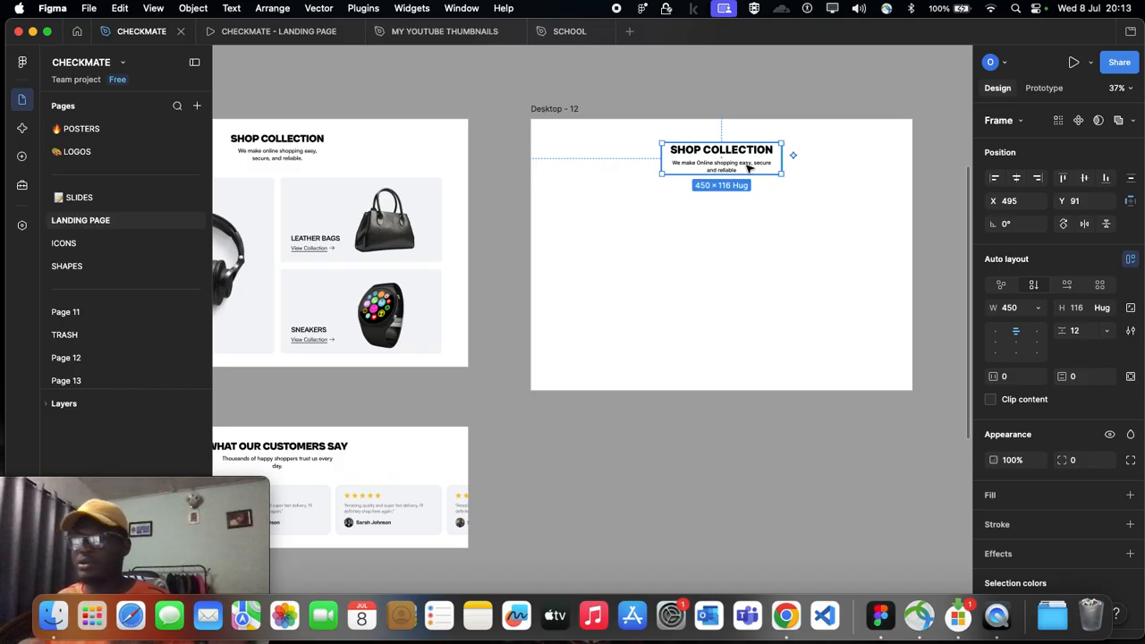
Step: Inspect the sizes and layout of the Wireless Headphones, Leather Bags and Sneakers cards in Desktop - 4
scroll(626, 179, "left", 3)
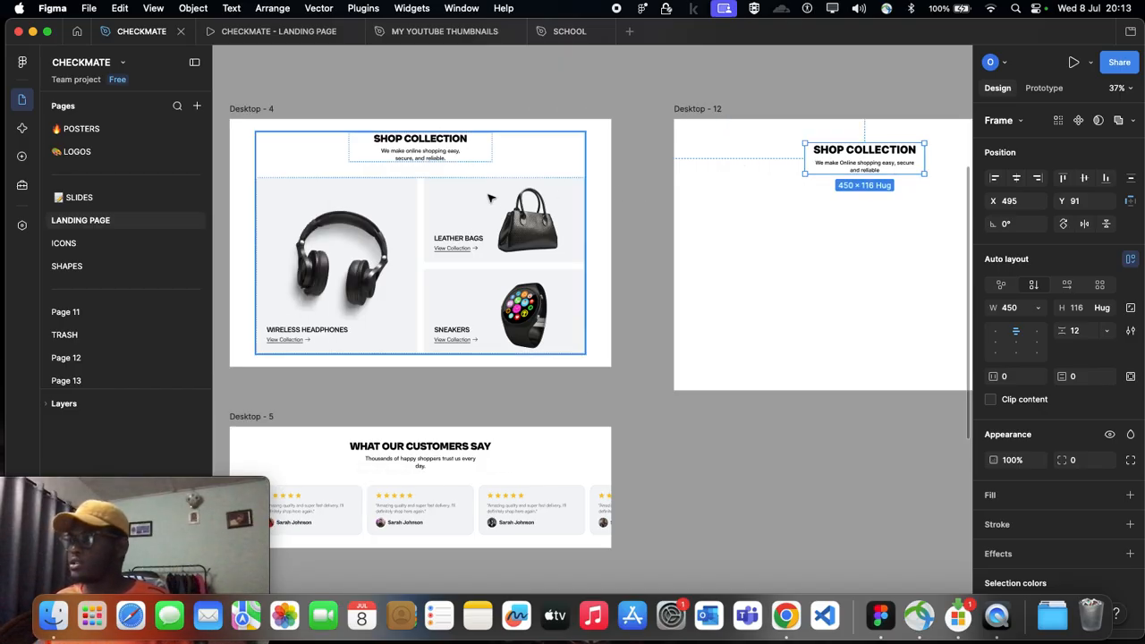
left_click(306, 225)
left_click(308, 225)
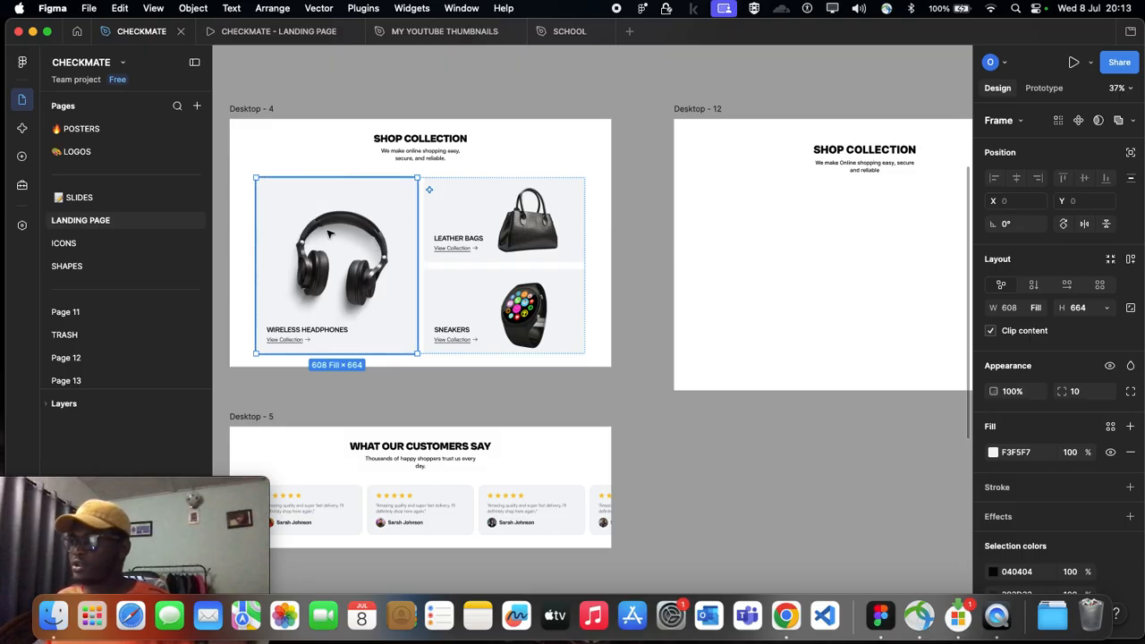
left_click(463, 192)
left_click(453, 310)
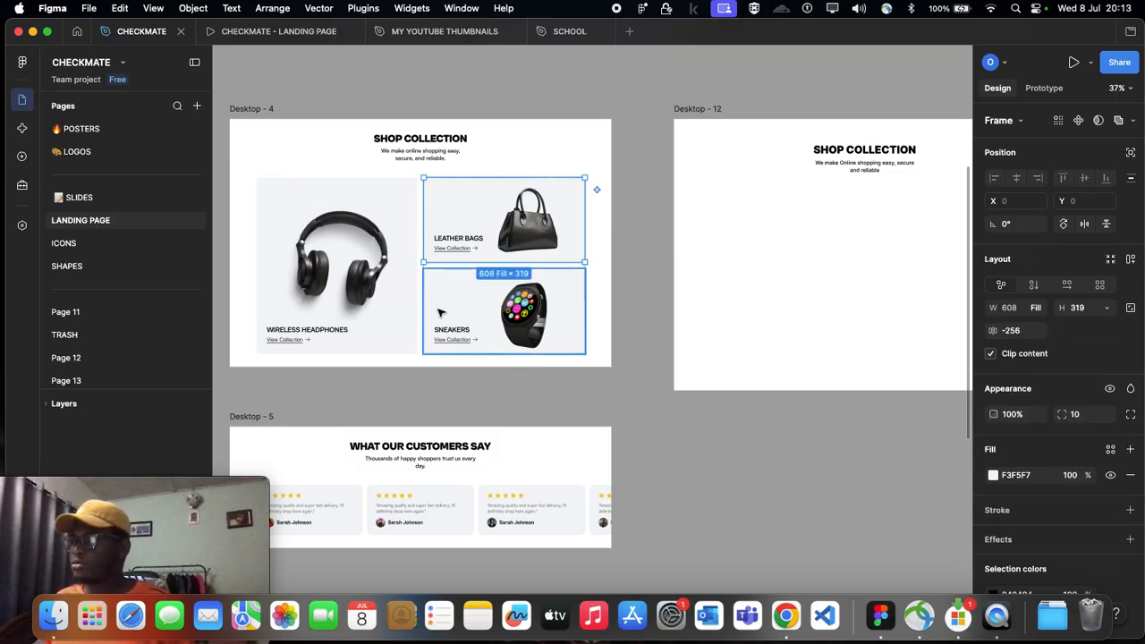
left_click(460, 228)
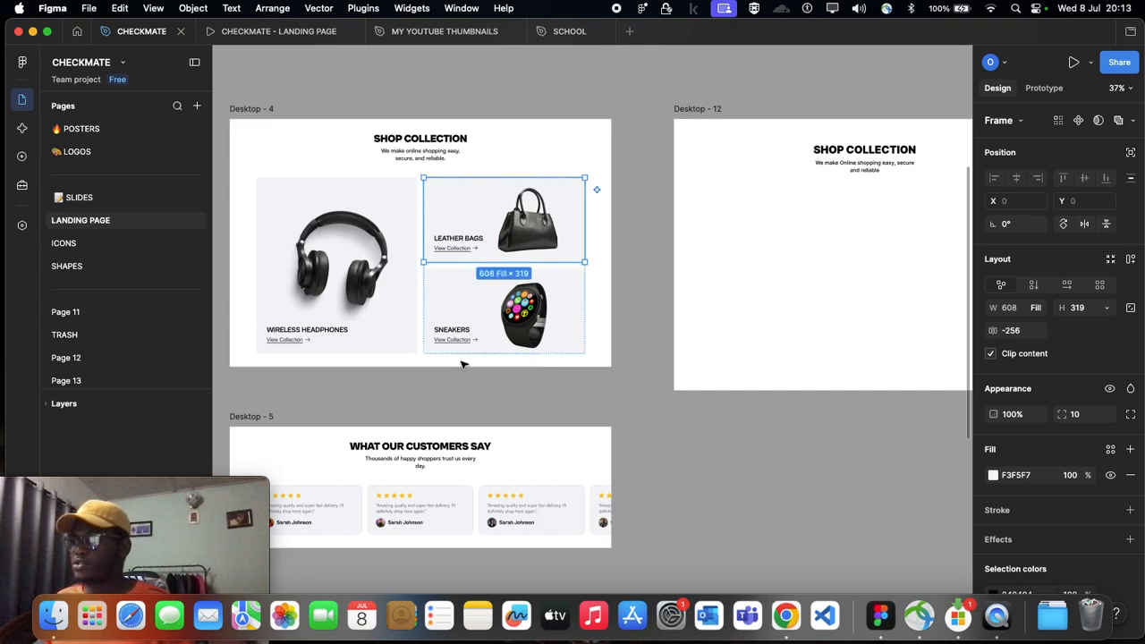
left_click(355, 271)
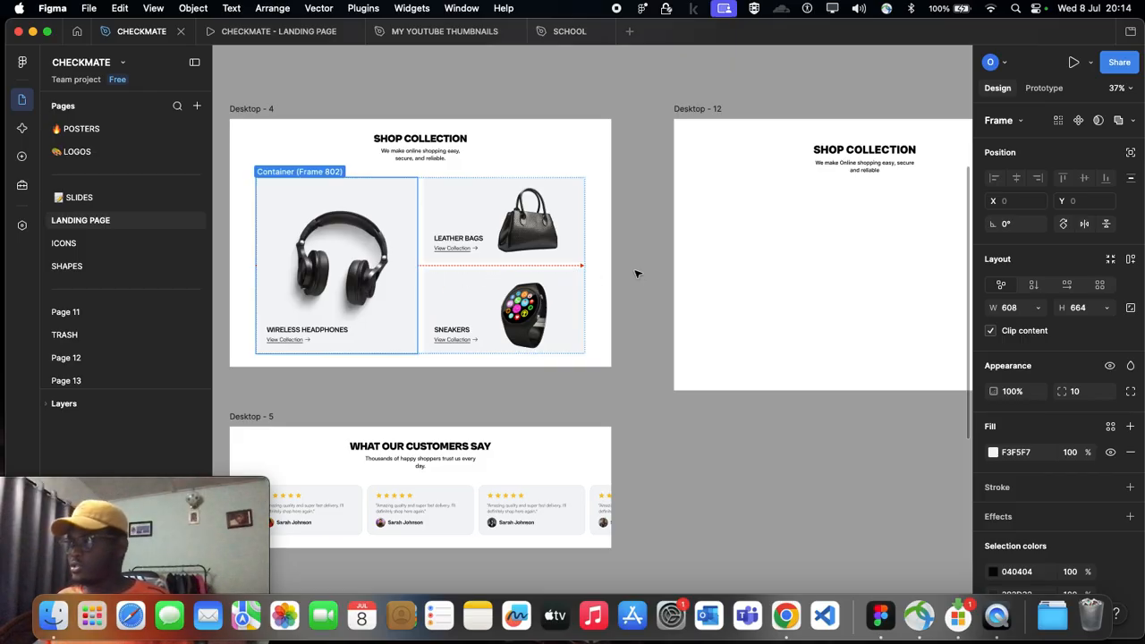
Step: Add a column layout guide with a count of 12 to the Desktop - 12 frame
scroll(635, 272, "right", 5)
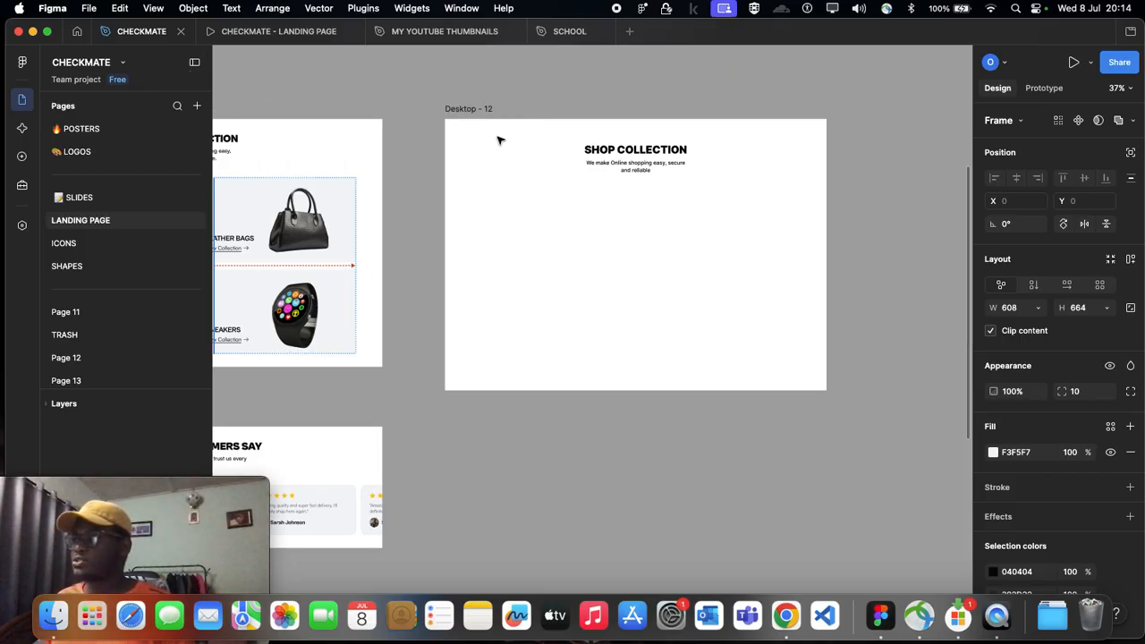
scroll(499, 141, "down", 2)
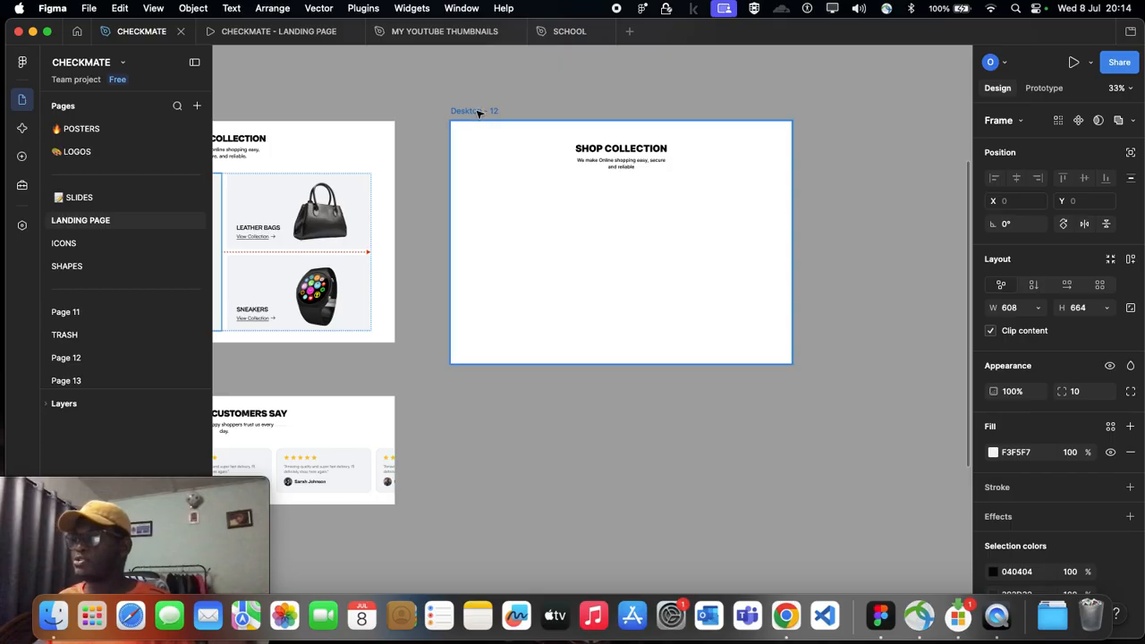
left_click(479, 113)
scroll(1041, 488, "down", 2)
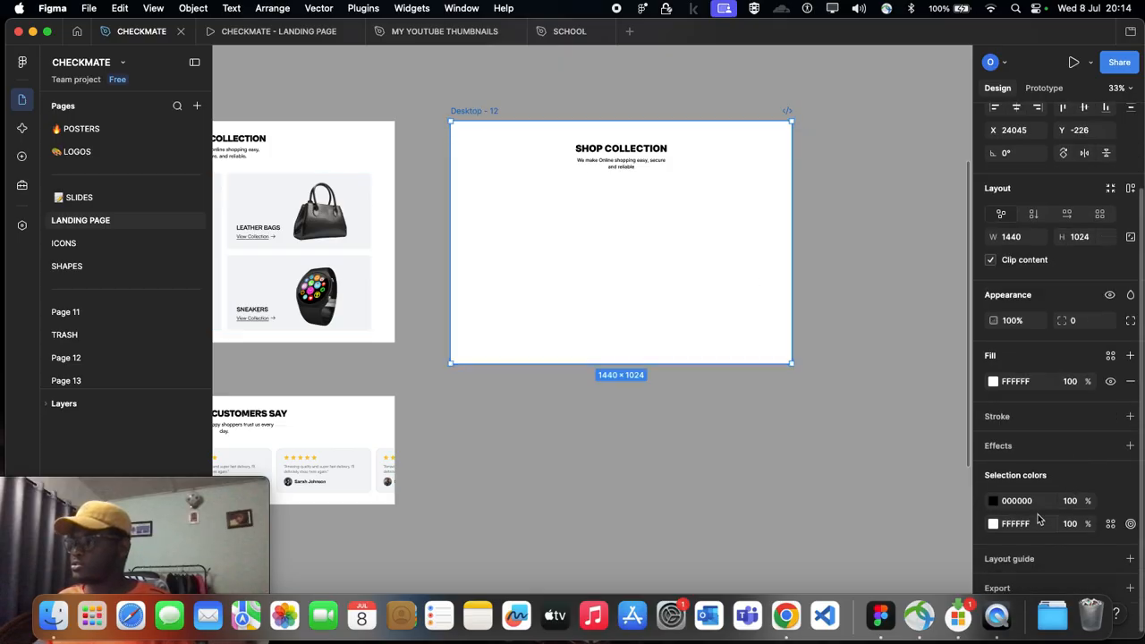
scroll(744, 312, "down", 1)
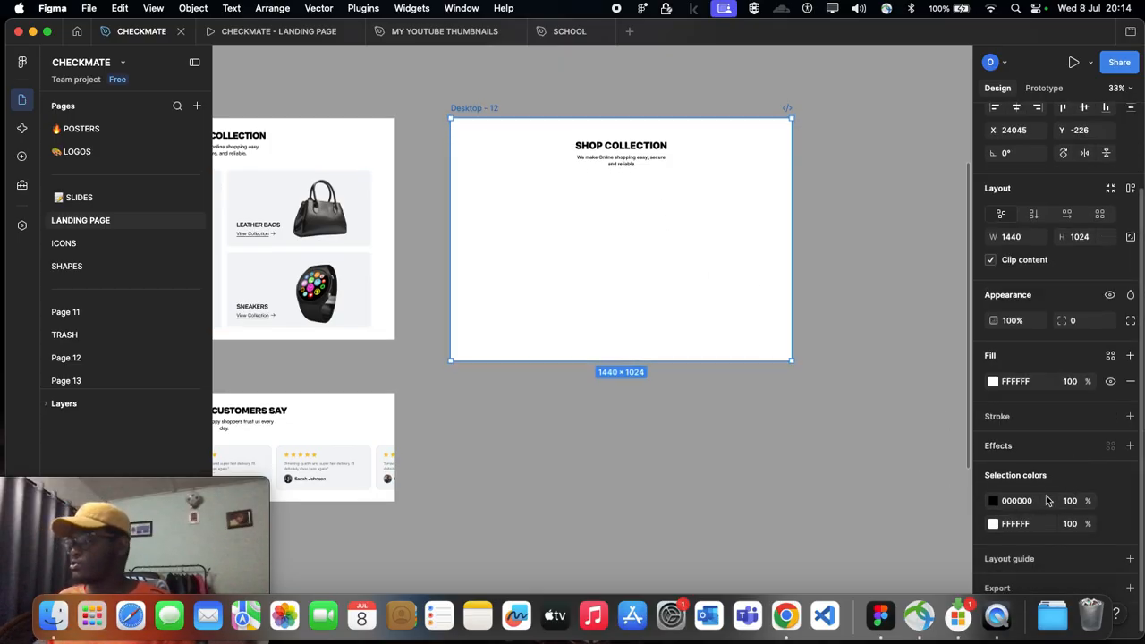
left_click(1129, 559)
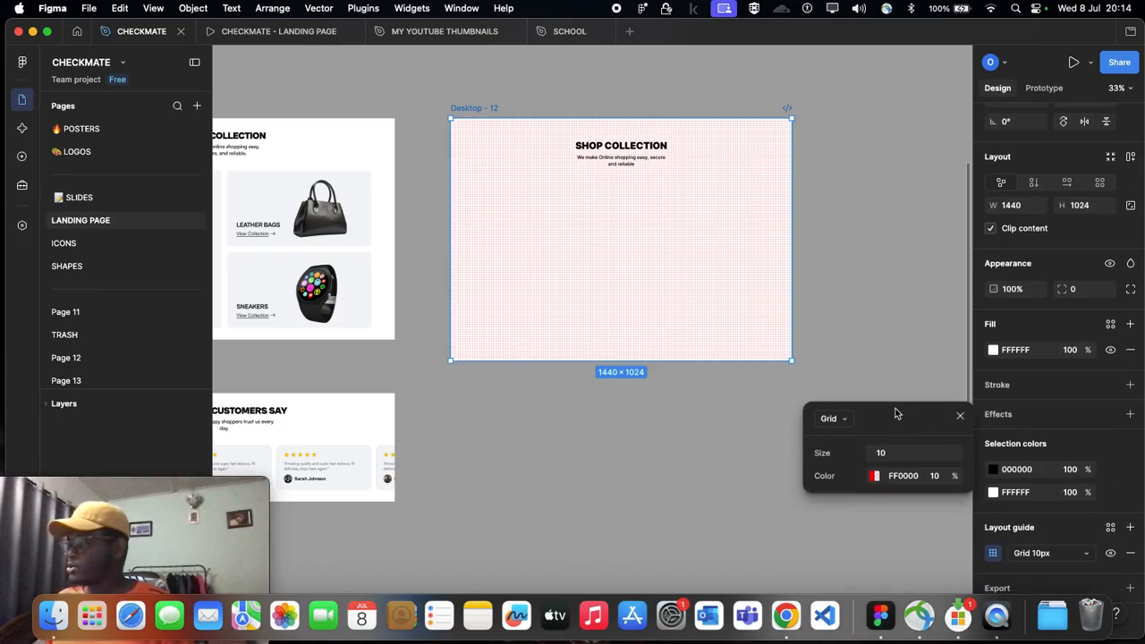
left_click(844, 420)
left_click(846, 460)
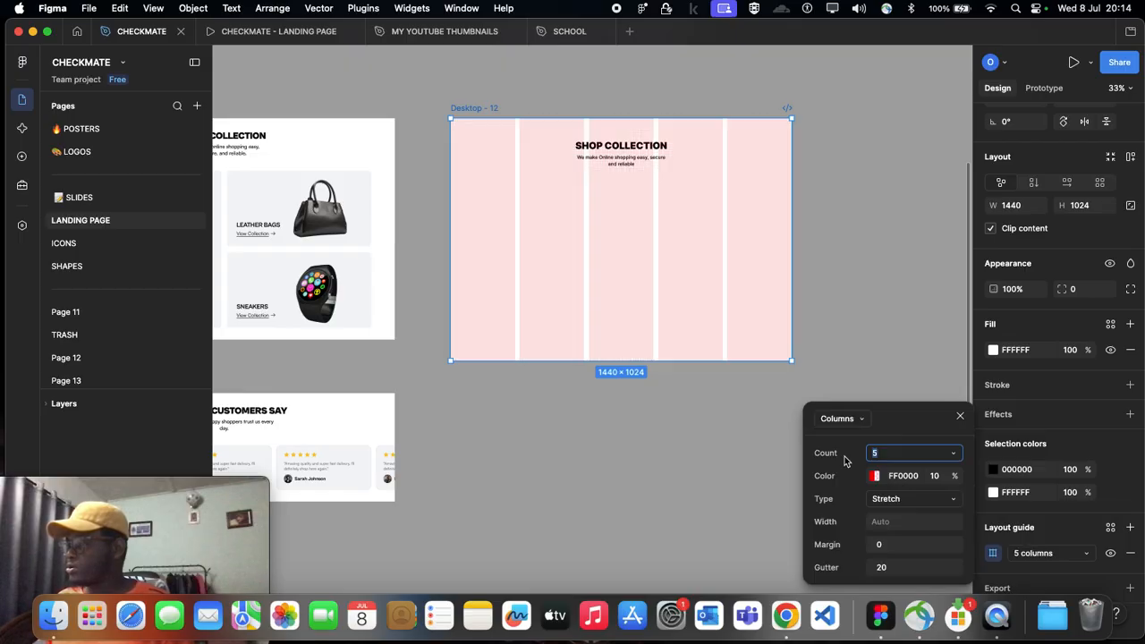
left_click(881, 455)
type("12")
key("Return")
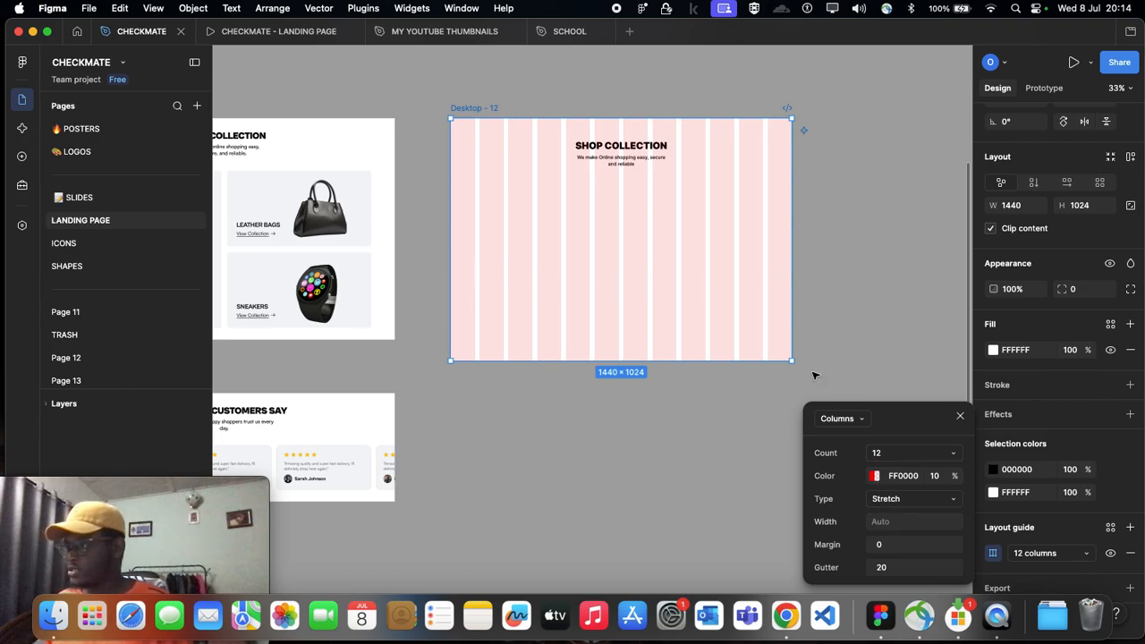
Step: Set the margin of Desktop - 12's column layout guide to 100 and deselect the frame
left_click(882, 549)
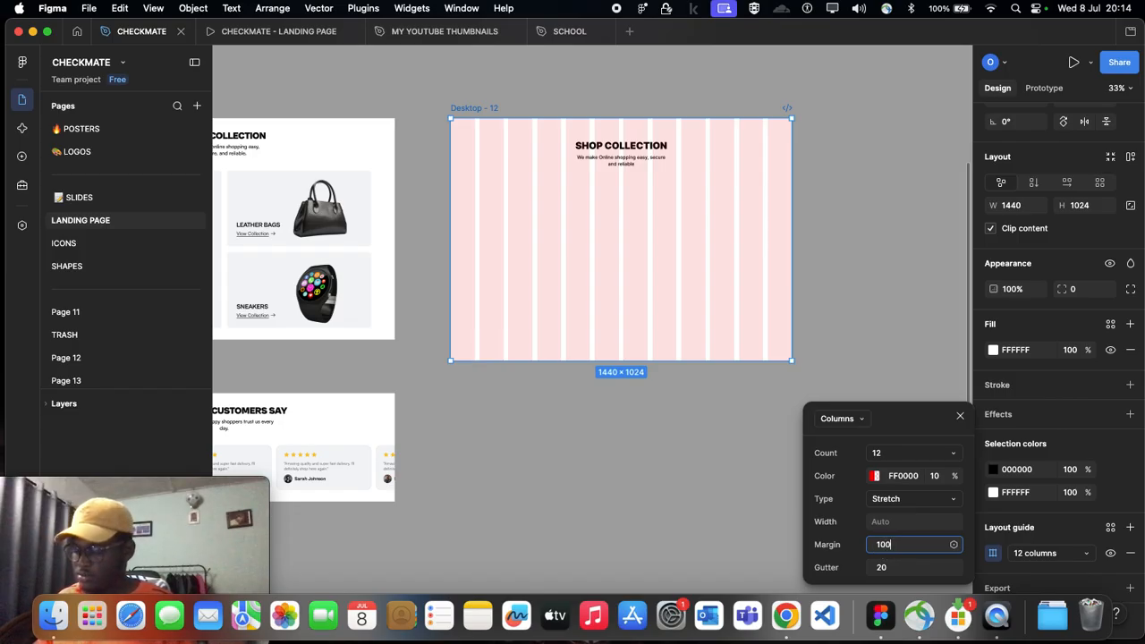
key("Return")
left_click(830, 235)
Step: Show the existing column layout guide on the Desktop - 11 frame with the Featured Products section
scroll(871, 243, "left", 5)
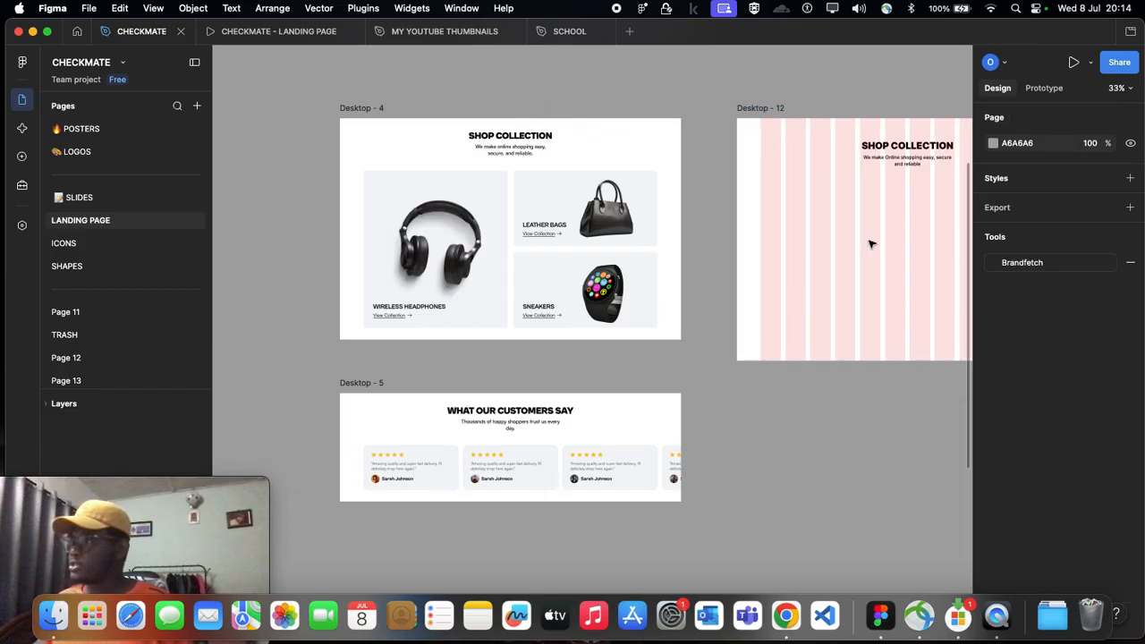
scroll(365, 115, "left", 10)
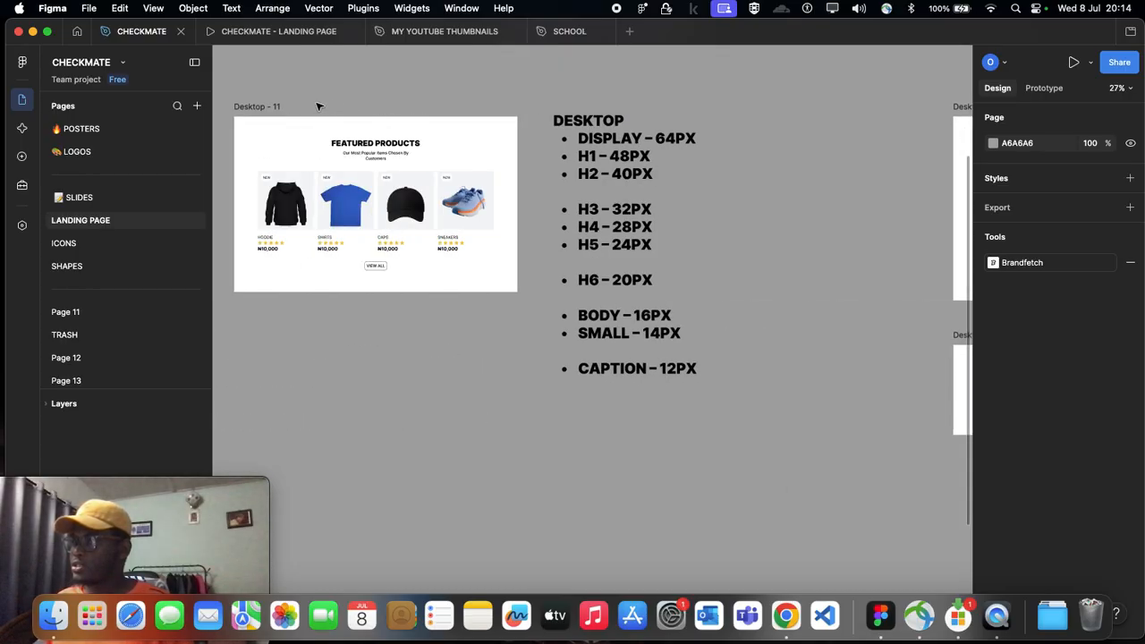
left_click(255, 107)
scroll(1103, 500, "down", 4)
left_click(1110, 553)
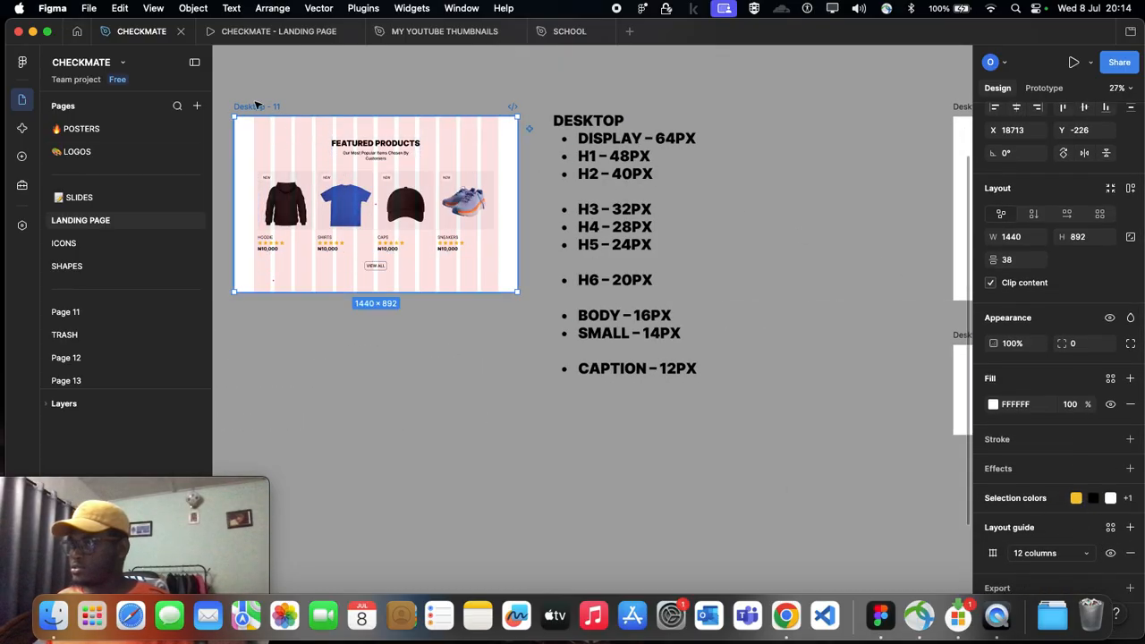
Step: Inspect the Wireless Headphones card in Desktop - 4 and compare its width with the column guide of Desktop - 12
scroll(536, 224, "right", 10)
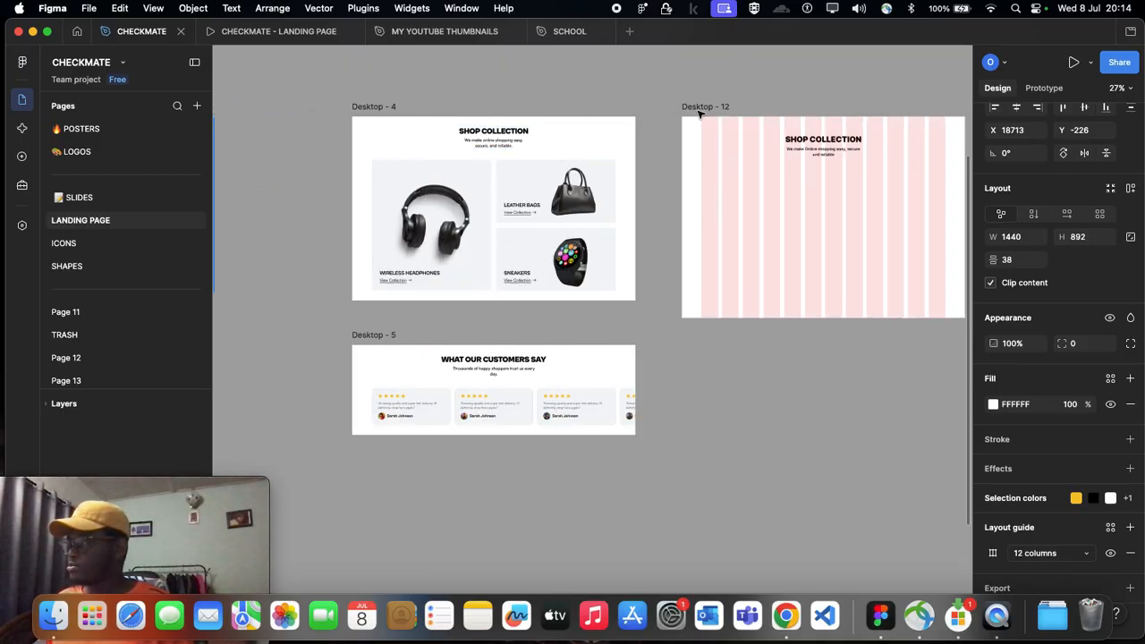
scroll(696, 188, "right", 5)
scroll(695, 187, "left", 5)
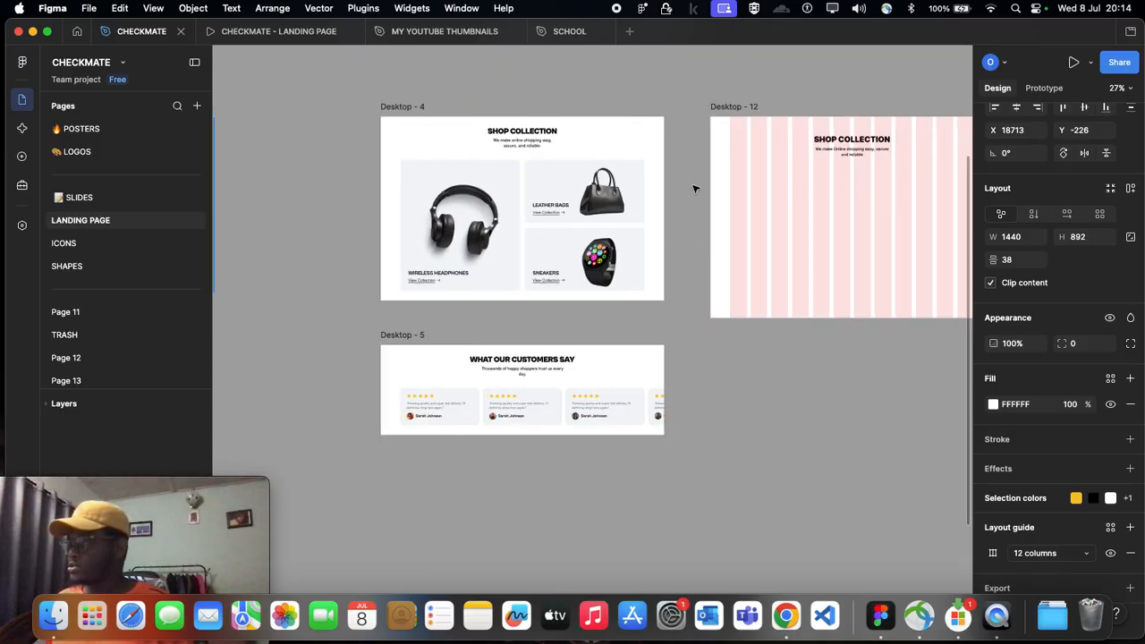
scroll(696, 187, "right", 5)
left_click(504, 107)
scroll(519, 103, "up", 3)
scroll(570, 89, "left", 4)
left_click(318, 230)
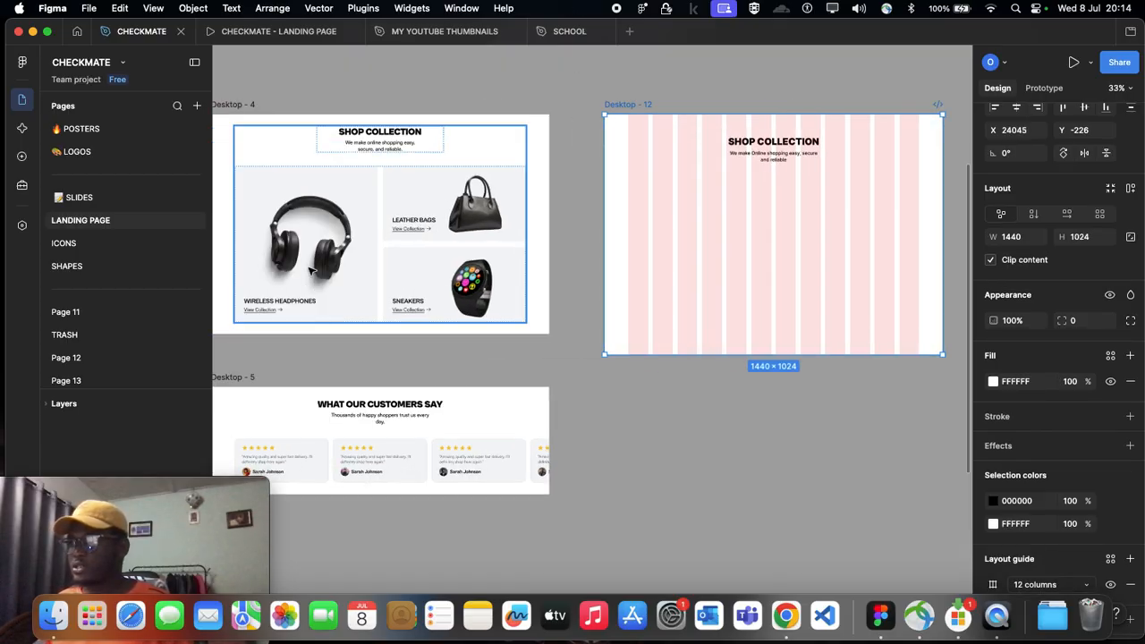
double_click(317, 230)
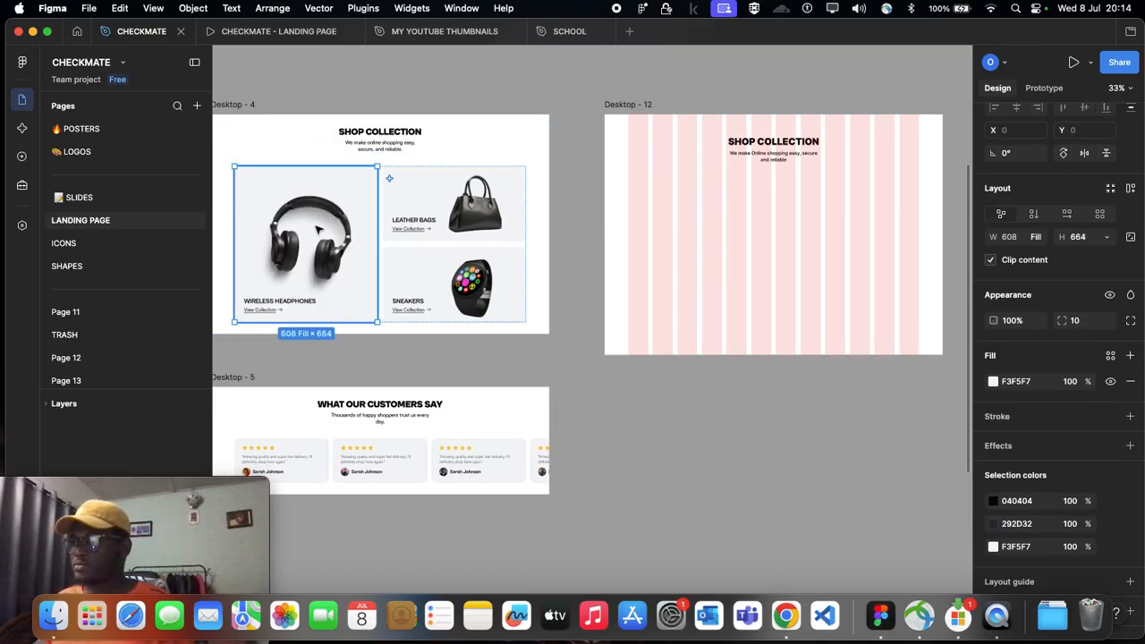
scroll(578, 167, "right", 4)
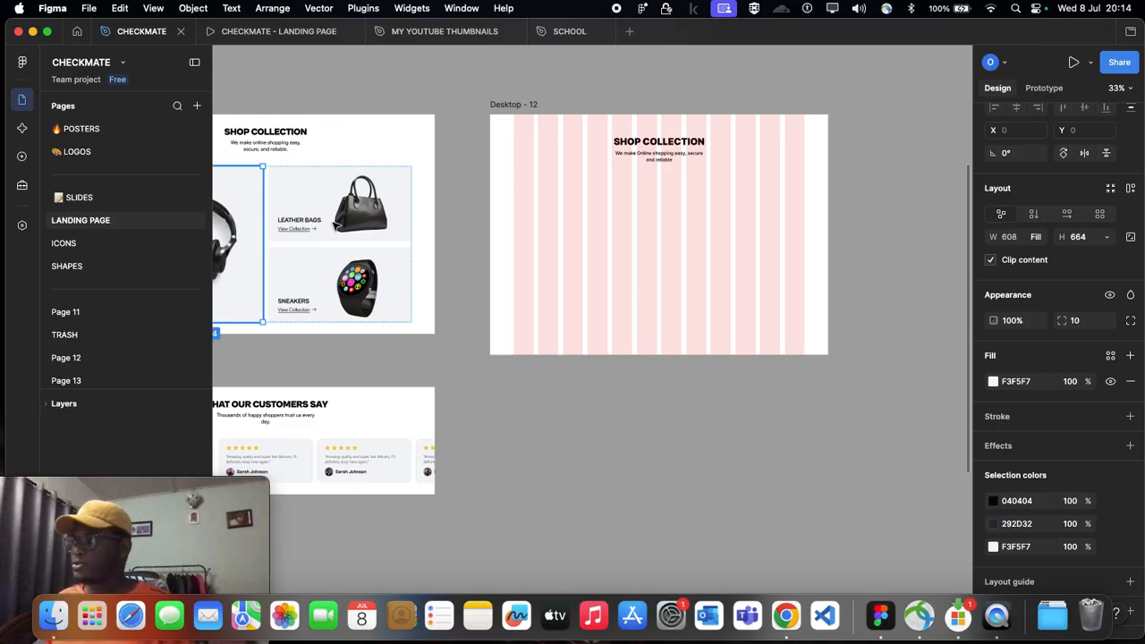
scroll(578, 182, "up", 2)
left_click(526, 188)
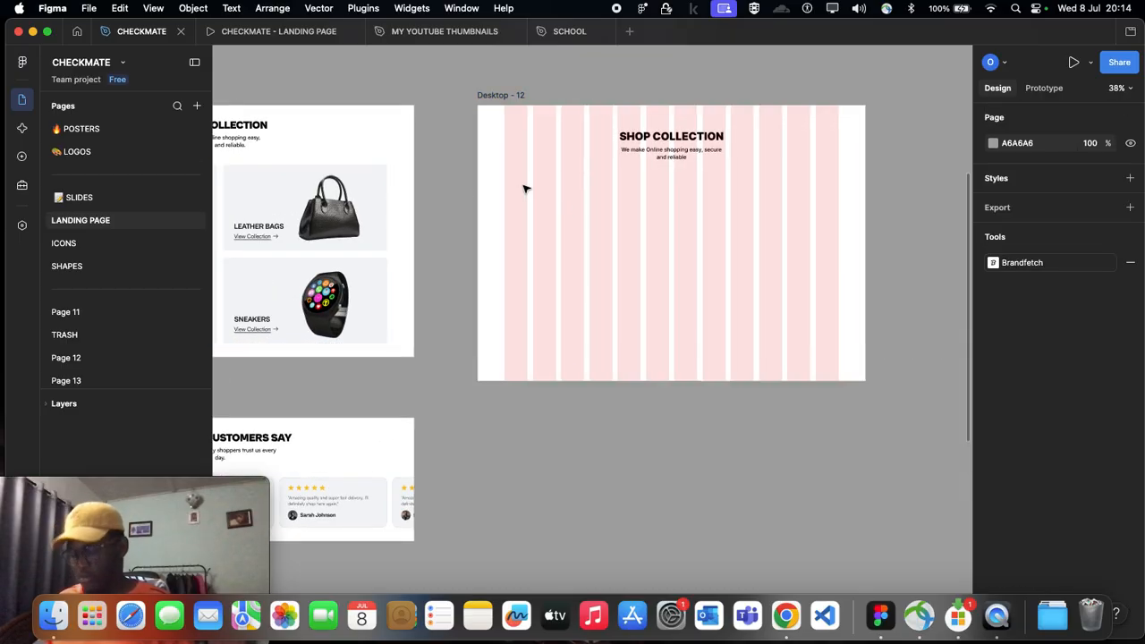
key("f")
left_click_drag(505, 168, 621, 264)
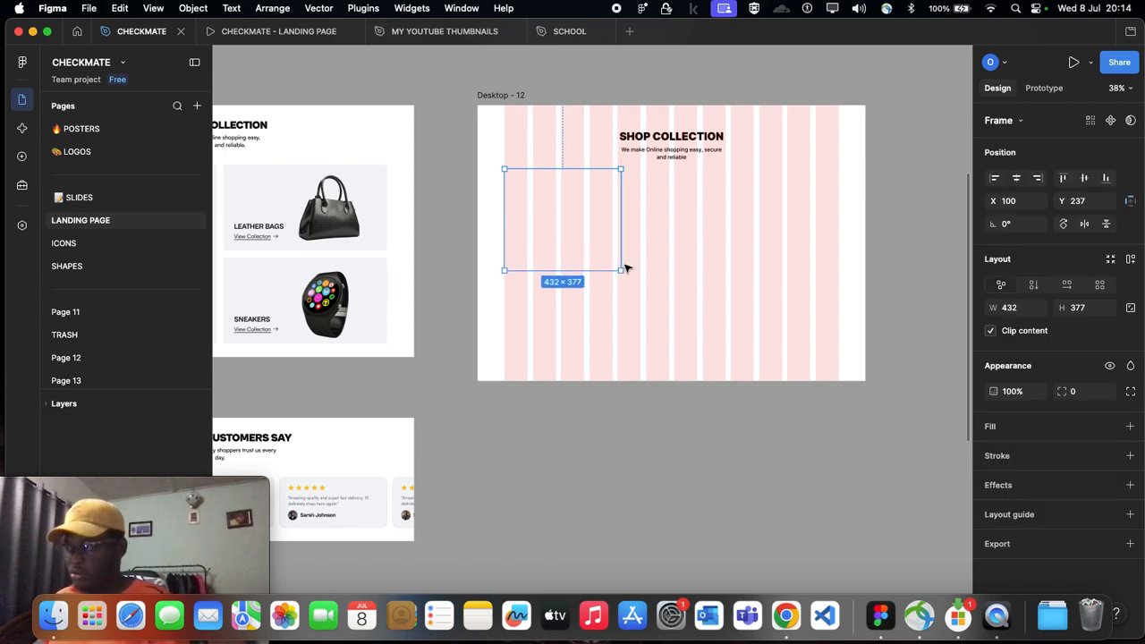
key("ctrl+z")
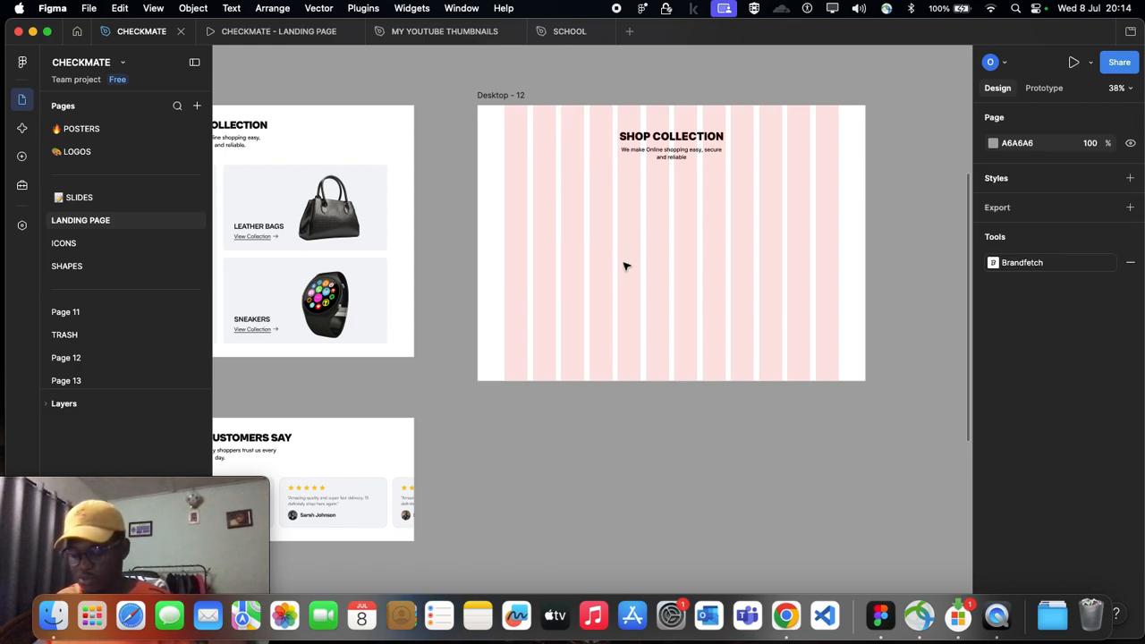
Step: Draw a card frame of about 454 × 489 below the heading in Desktop - 12, placed at about X 100, Y 319
key("f")
left_click_drag(504, 170, 627, 290)
left_click_drag(566, 242, 564, 256)
left_click_drag(578, 320, 579, 326)
left_click_drag(561, 265, 560, 261)
Step: Add a red FE4242 fill to the new card frame in Desktop - 12
scroll(560, 261, "left", 5)
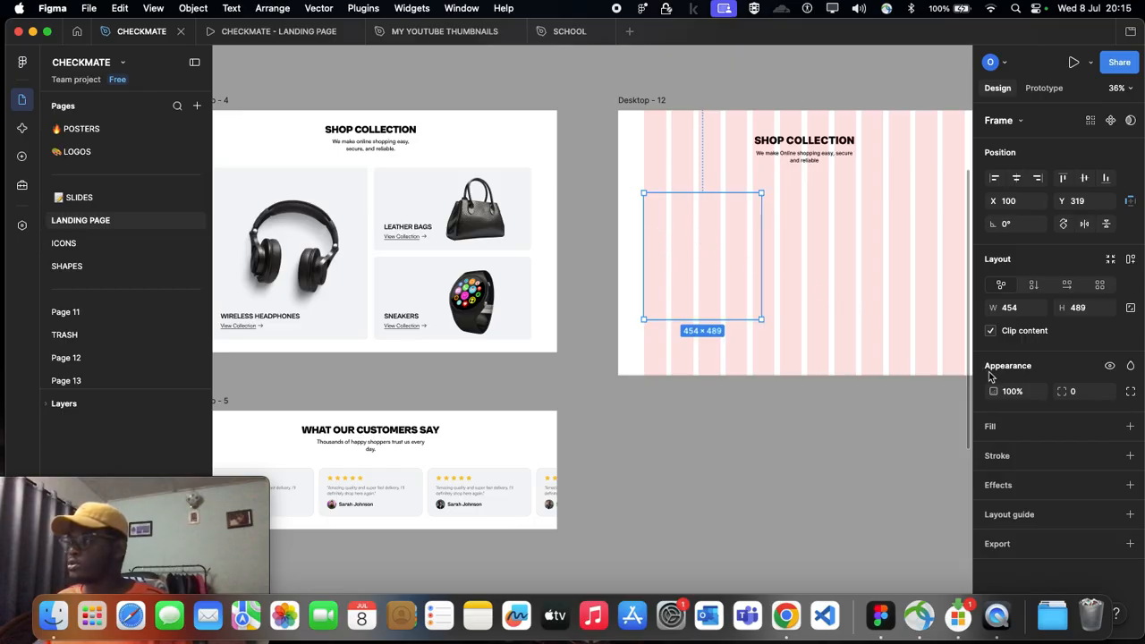
left_click(1129, 427)
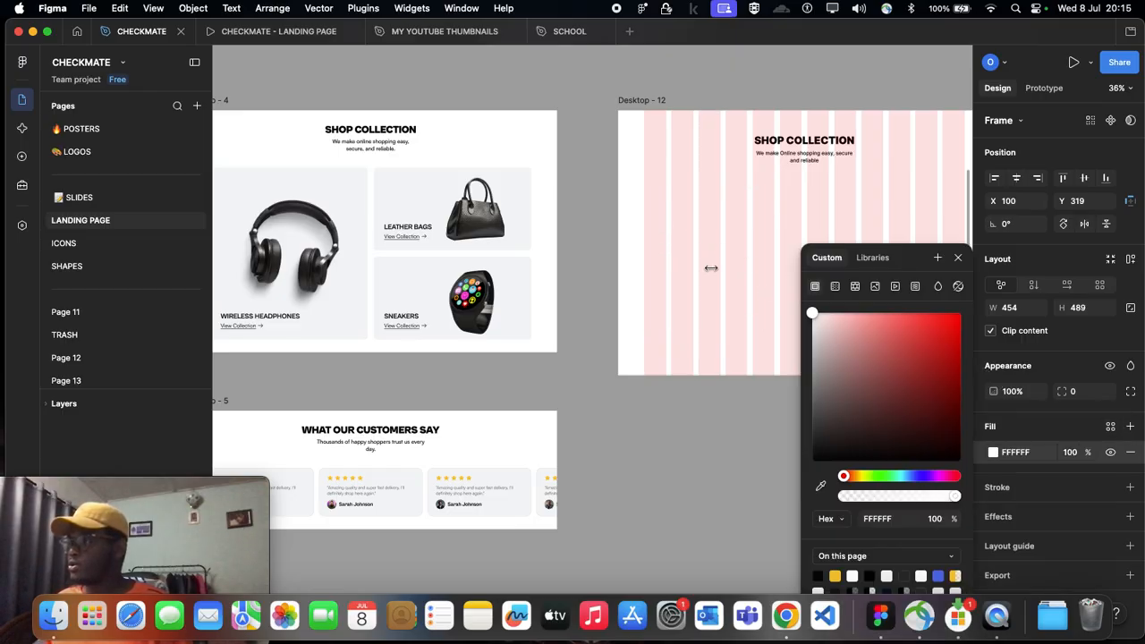
left_click_drag(815, 318, 922, 317)
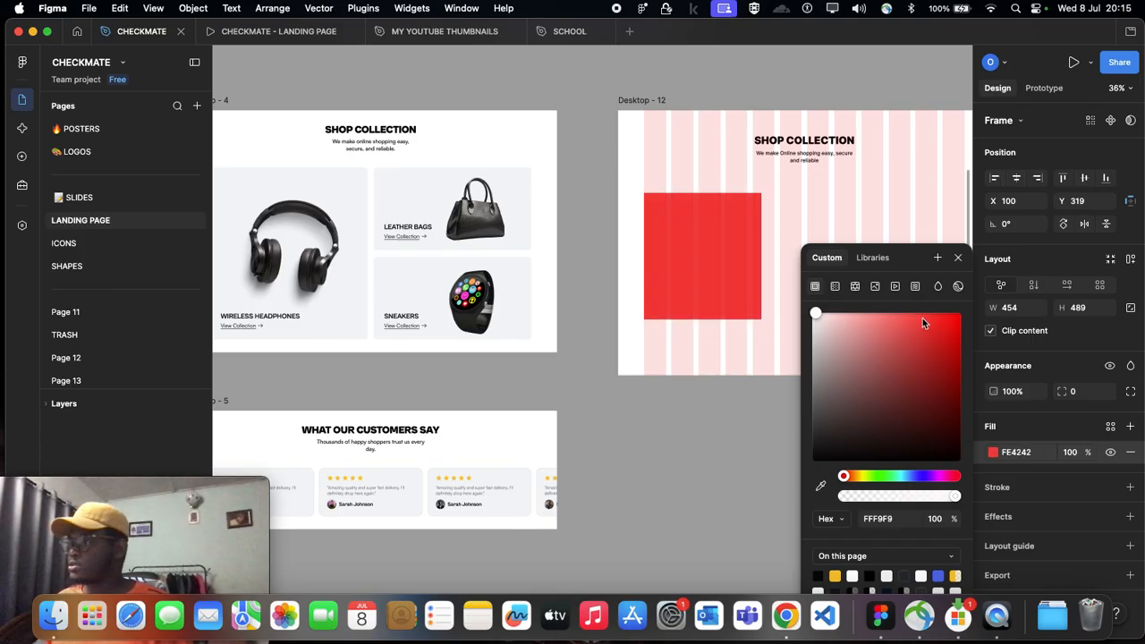
Step: Replace the new card frame's fill with the light grey F3F5F7 sampled from the Wireless Headphones card in Desktop - 4
scroll(410, 225, "up", 3)
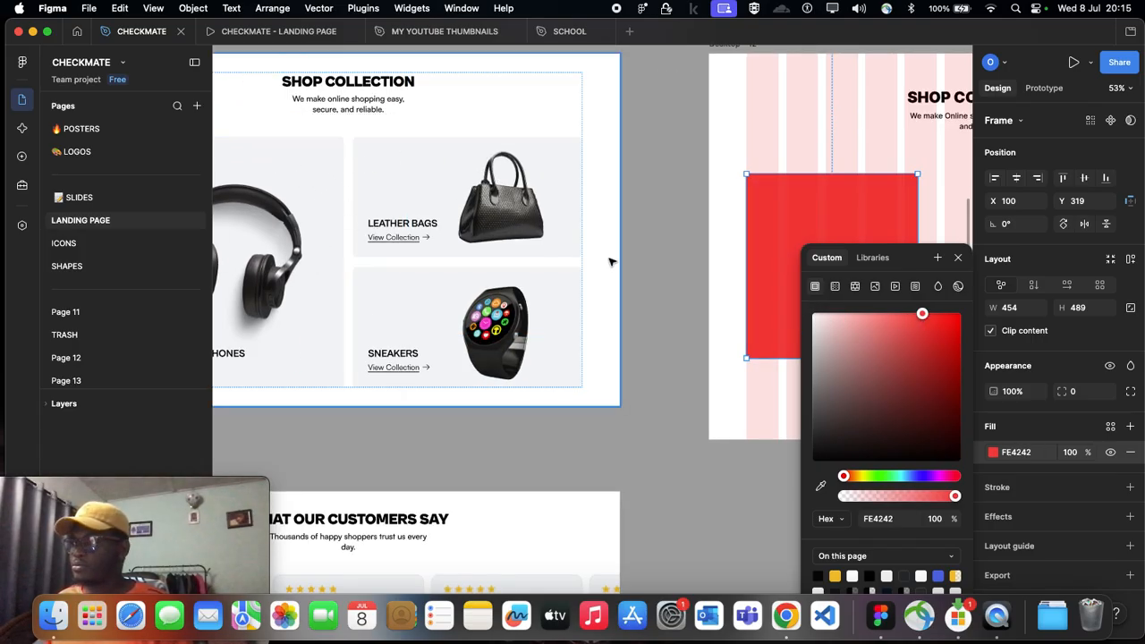
scroll(609, 262, "right", 5)
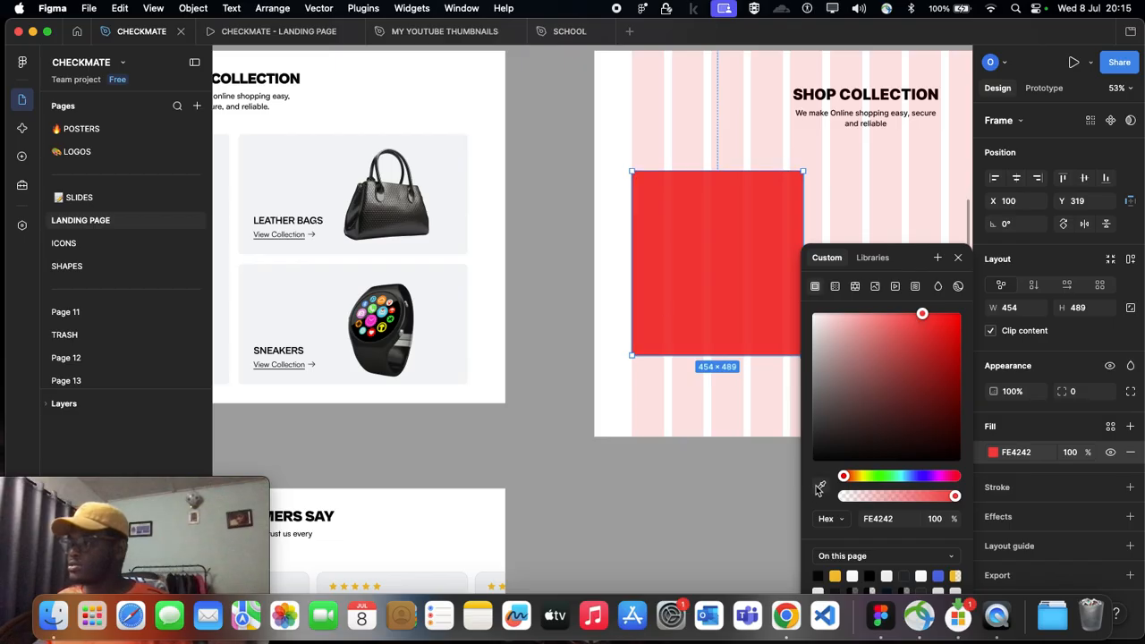
left_click(820, 487)
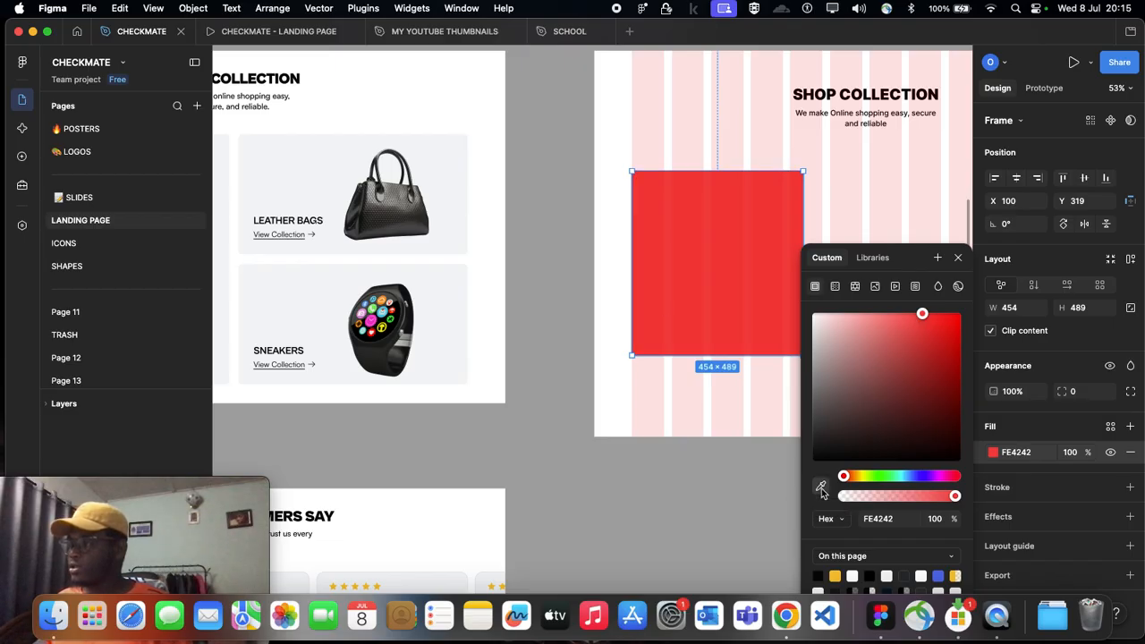
scroll(695, 327, "down", 3)
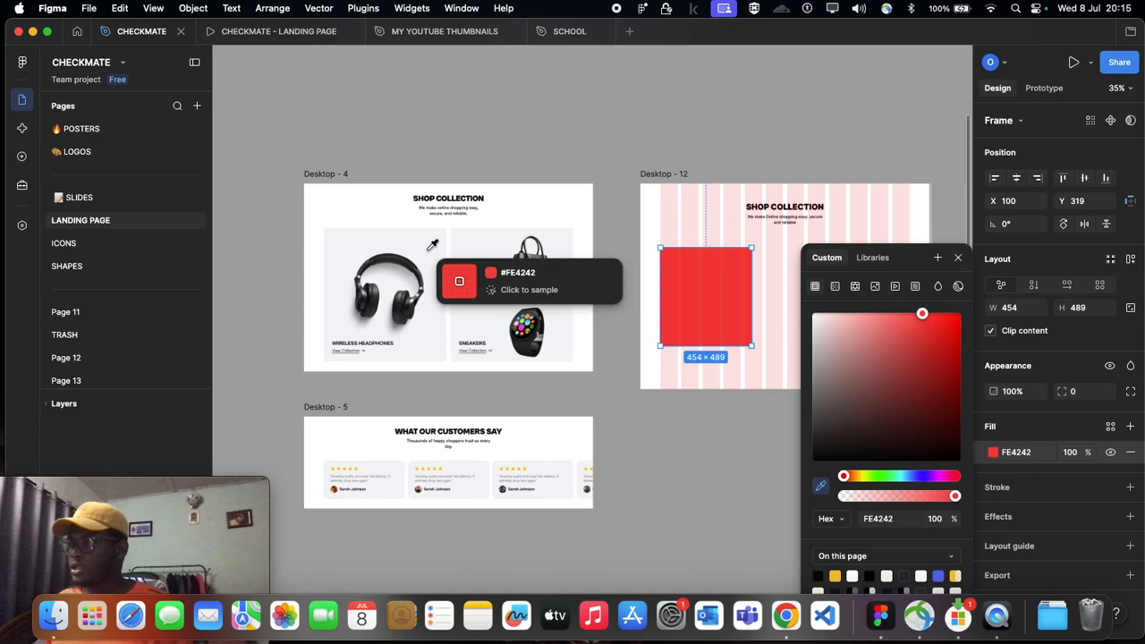
left_click(429, 250)
scroll(629, 331, "up", 3)
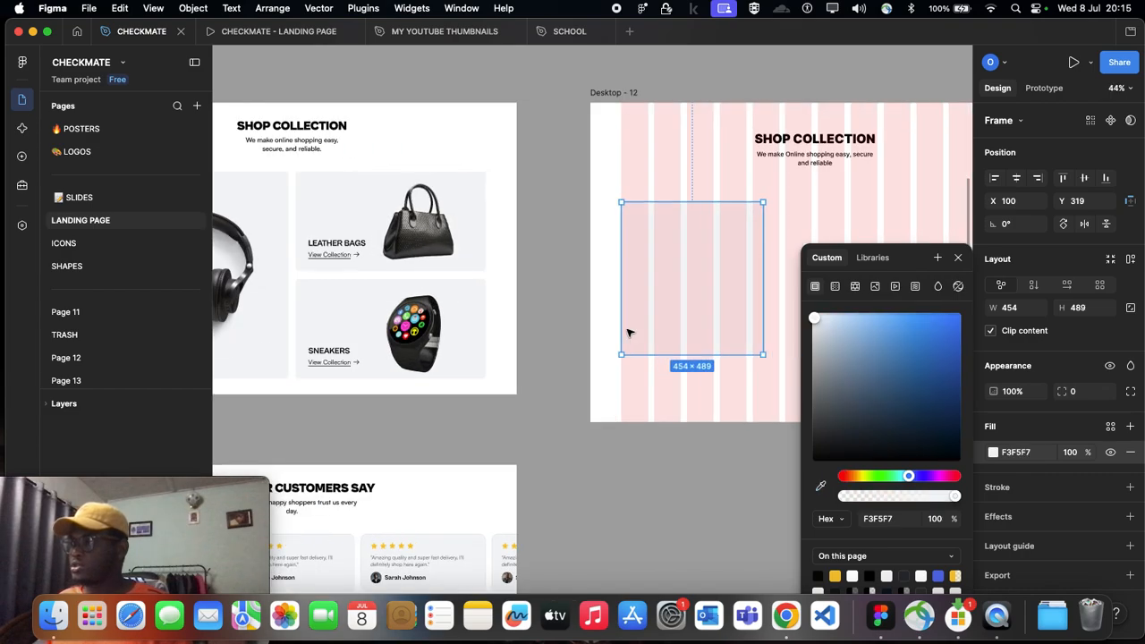
scroll(635, 322, "right", 2)
scroll(582, 235, "down", 1)
scroll(534, 235, "down", 2)
left_click(534, 234)
Step: Replace the card frame's fill in Desktop - 12 with the dark grey 5B5954 sampled from the leather bag in Desktop - 4
scroll(534, 234, "up", 4)
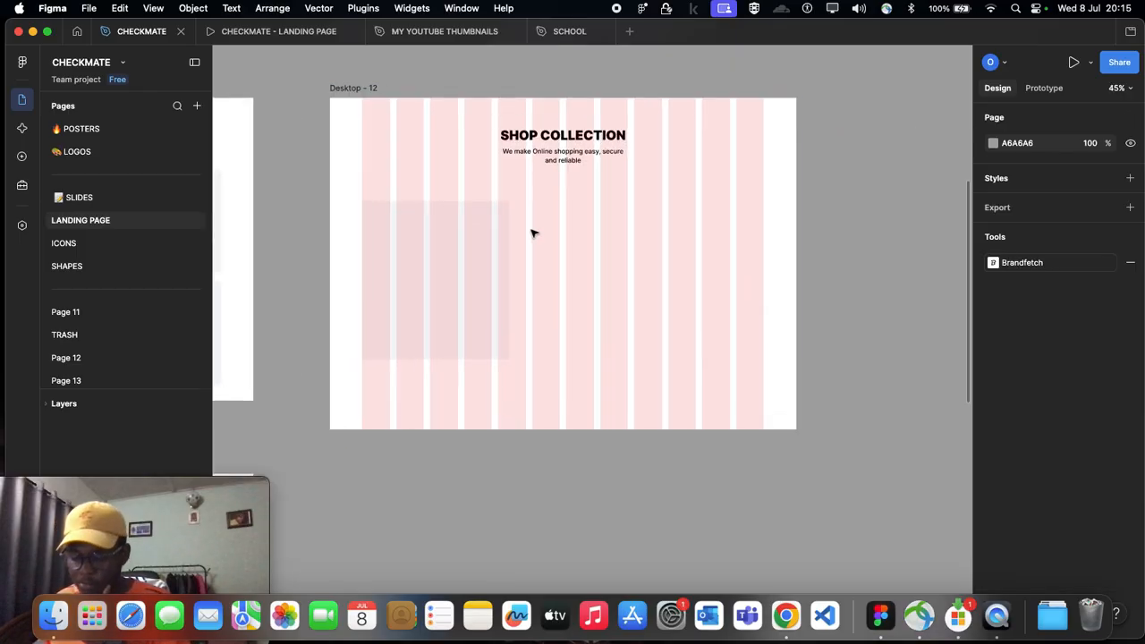
left_click(451, 259)
scroll(497, 270, "left", 5)
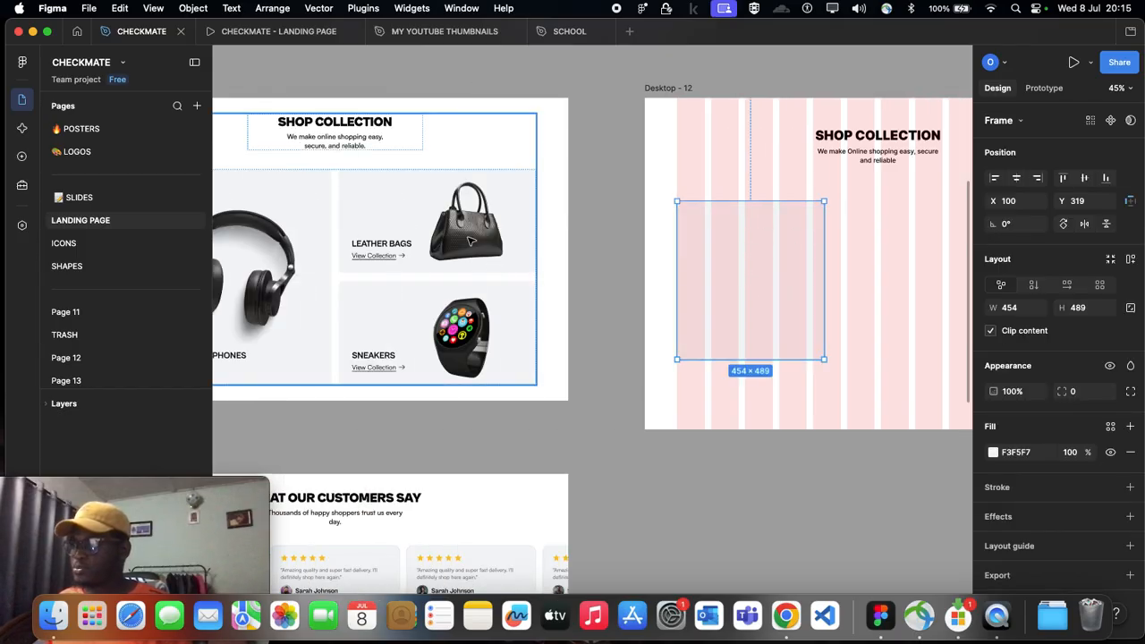
scroll(761, 319, "right", 3)
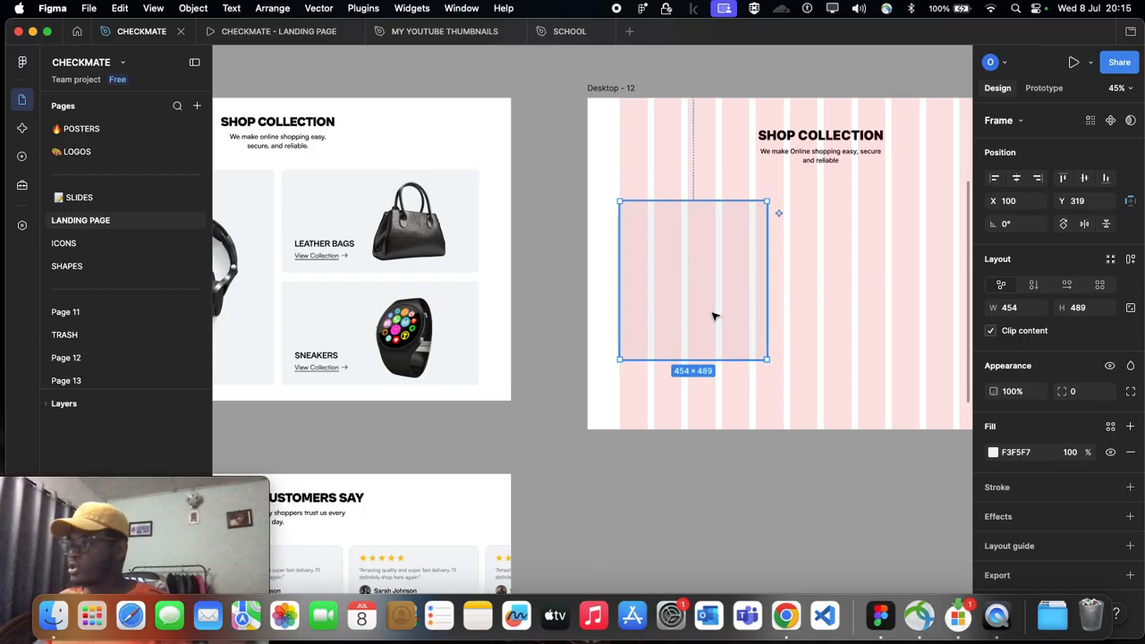
left_click(993, 452)
left_click(820, 486)
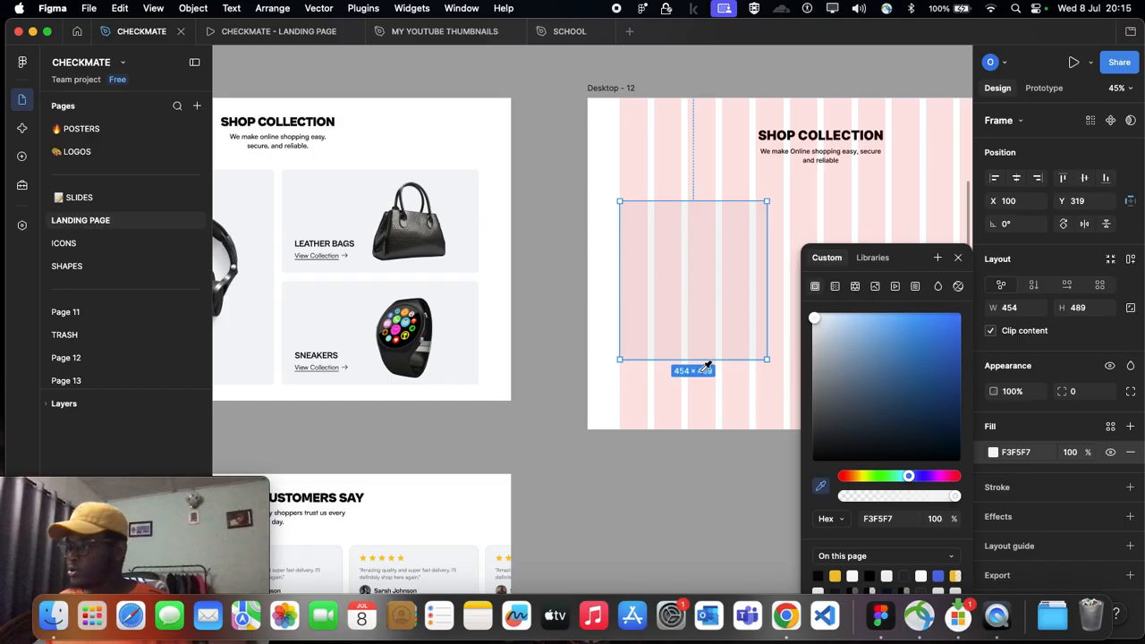
left_click(425, 230)
left_click(562, 220)
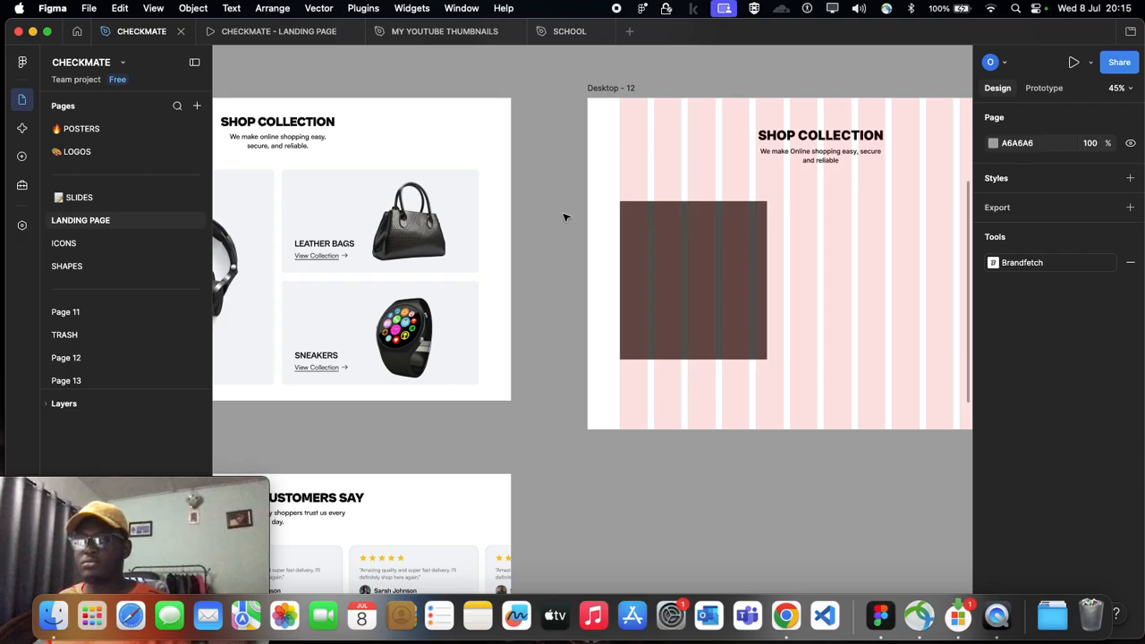
Step: Set the card frame's fill back to the light grey F3F5F7 sampled from the Leather Bags card background
left_click(688, 272)
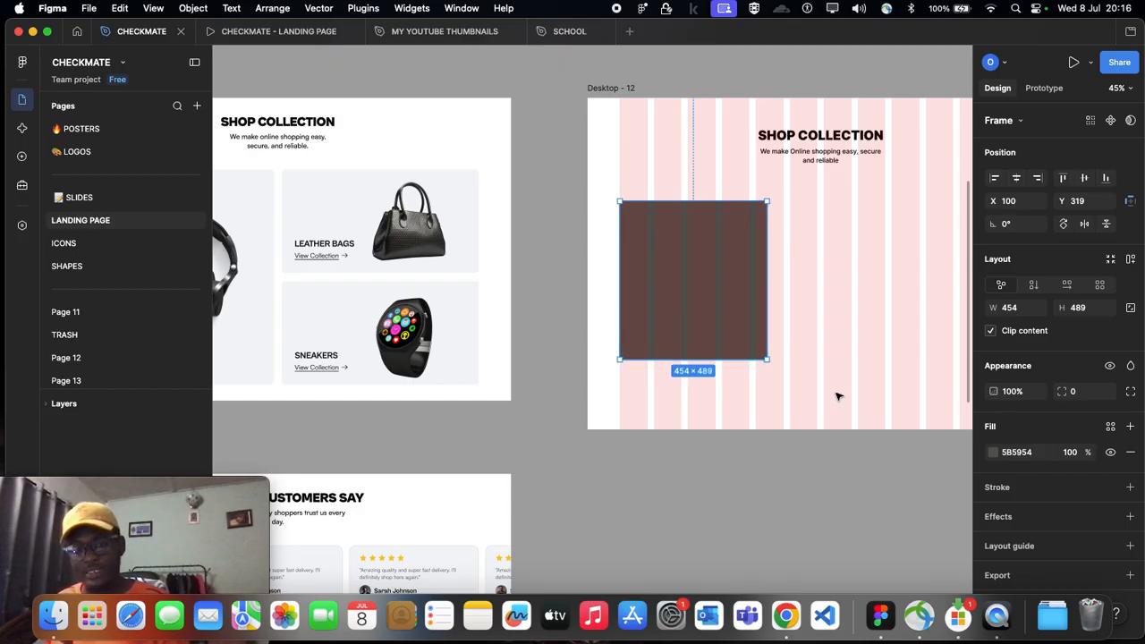
key("i")
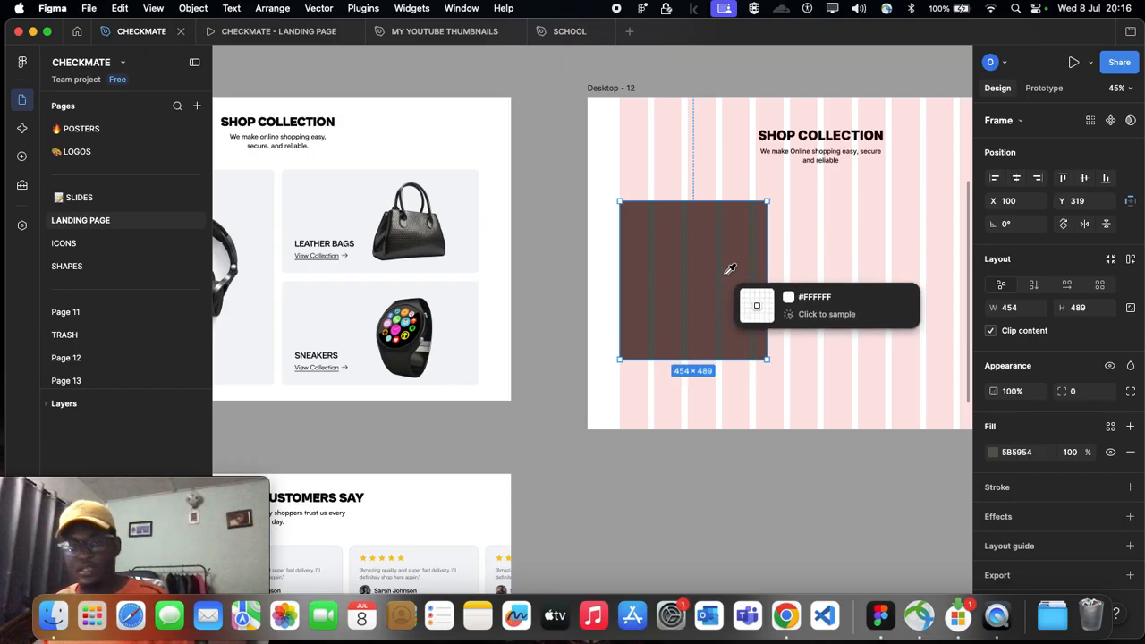
key("Escape")
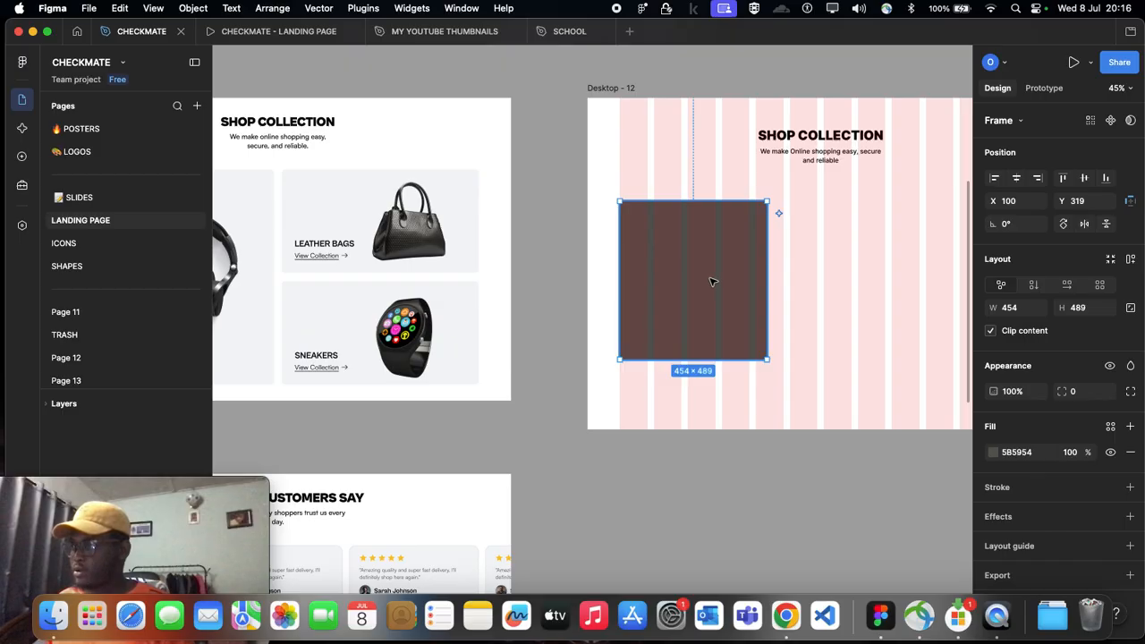
key("i")
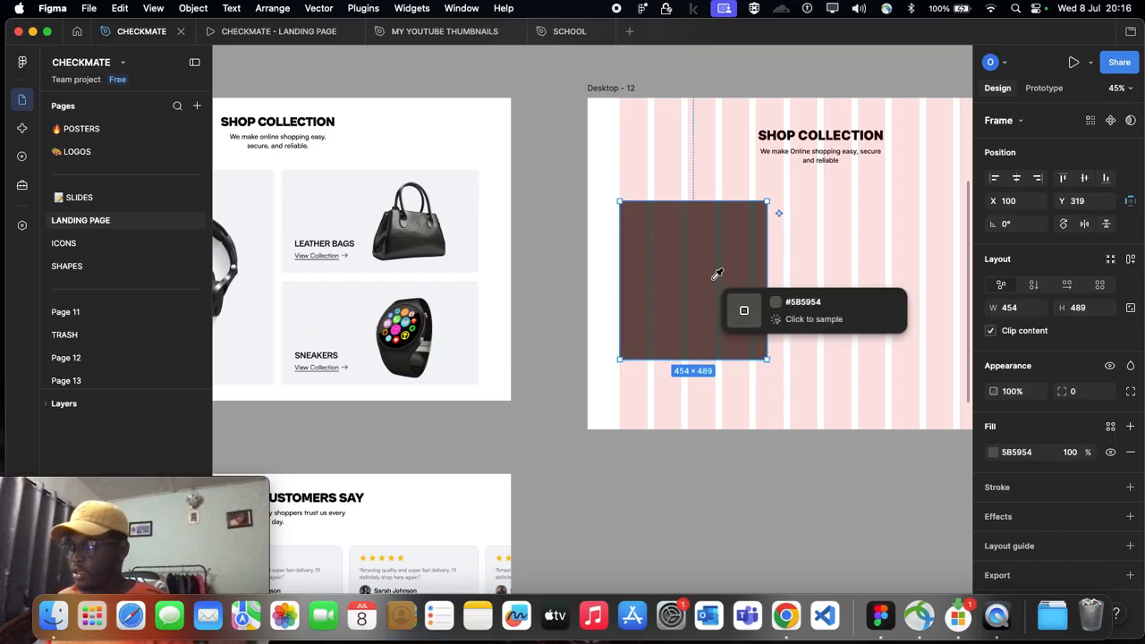
left_click(466, 189)
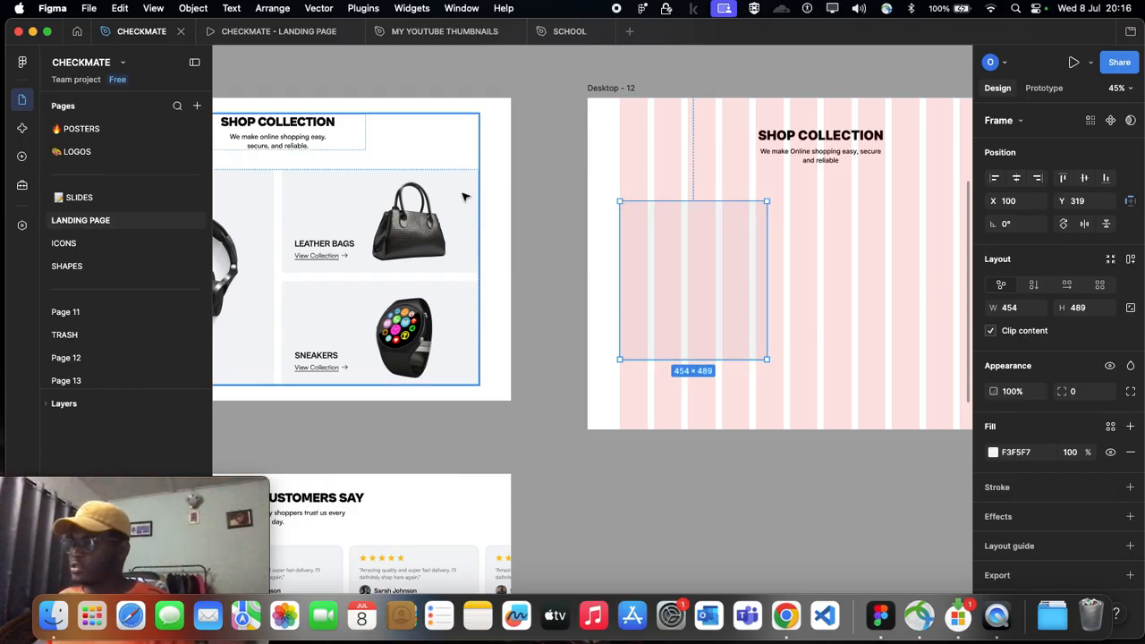
left_click(578, 182)
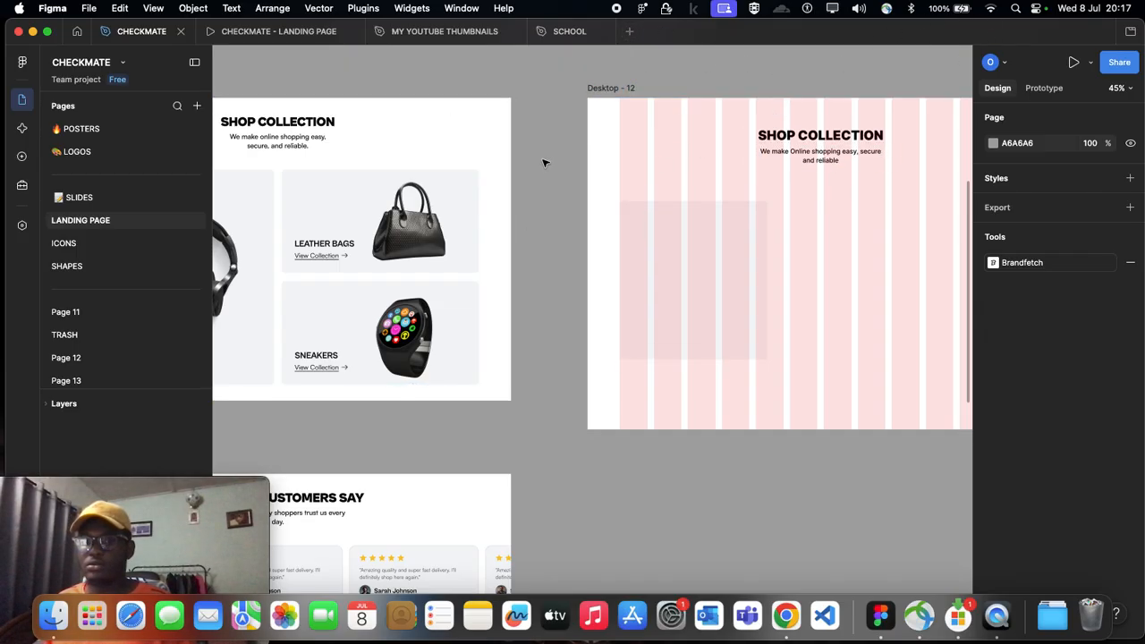
Step: Compare the card frame in Desktop - 12 with the product cards of the Shop Collection section in Desktop - 4
scroll(544, 292, "right", 5)
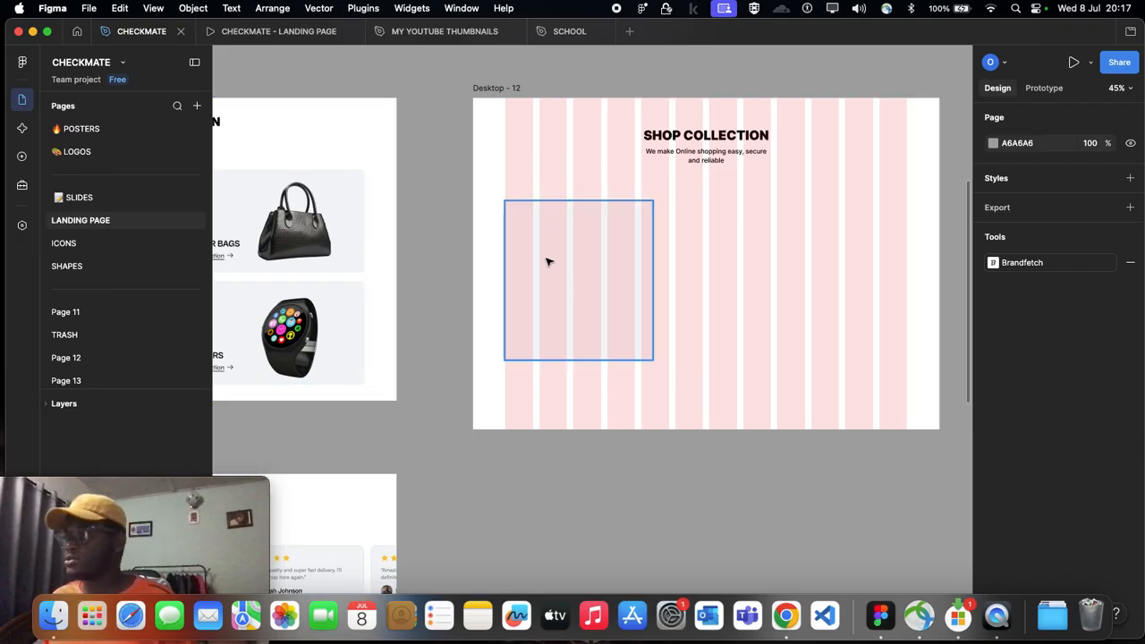
left_click(549, 261)
scroll(734, 245, "left", 10)
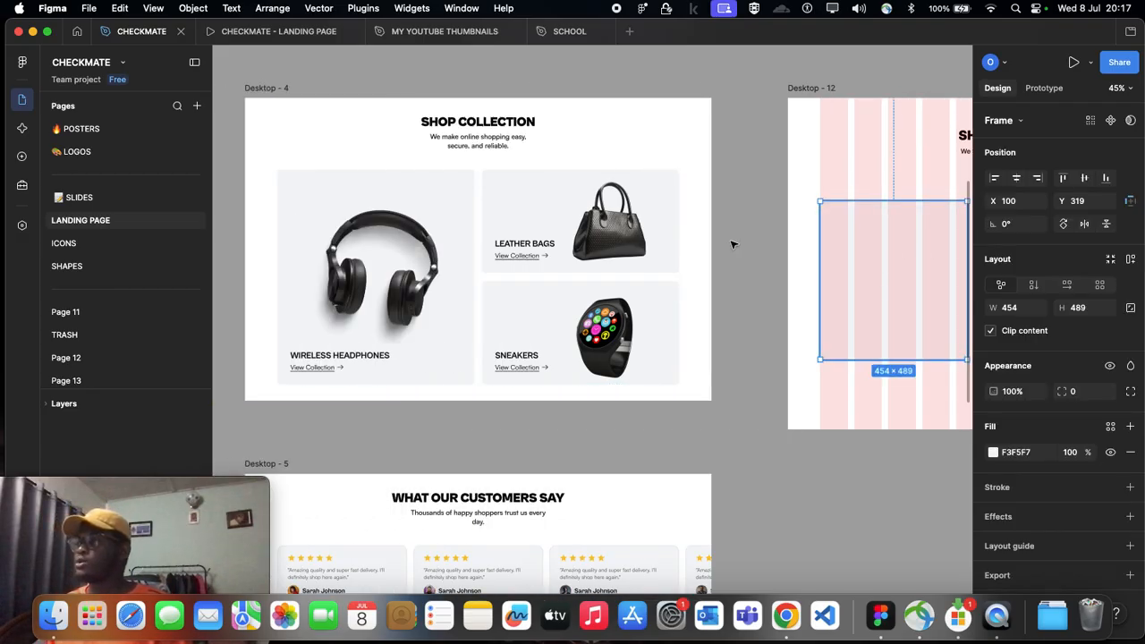
scroll(662, 255, "right", 8)
scroll(666, 263, "down", 1)
scroll(654, 261, "right", 4)
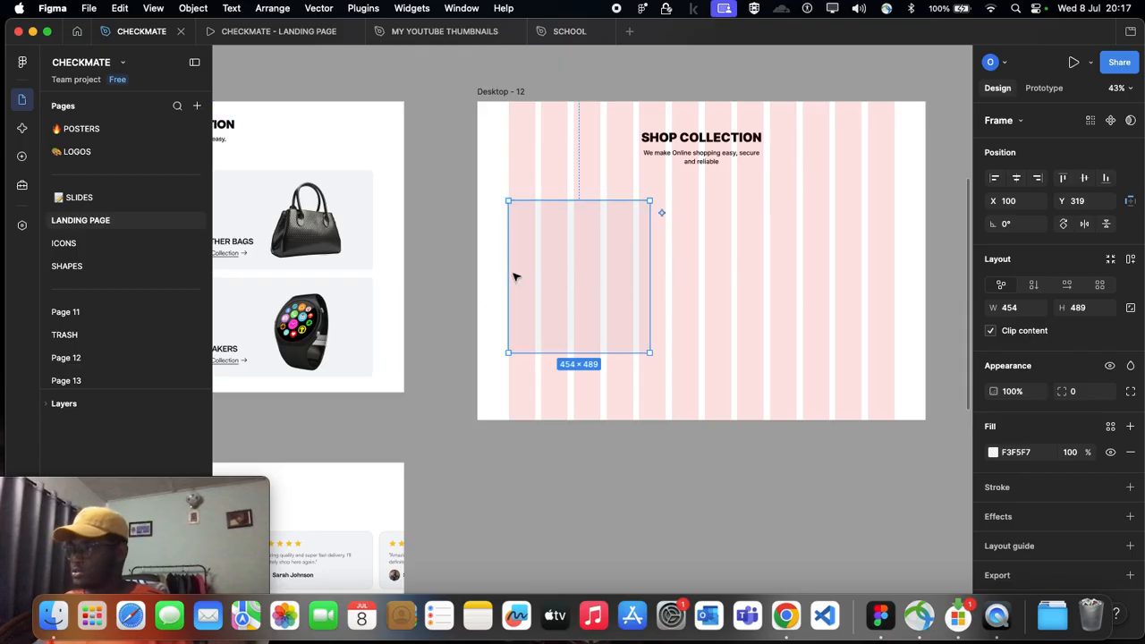
scroll(564, 270, "up", 2)
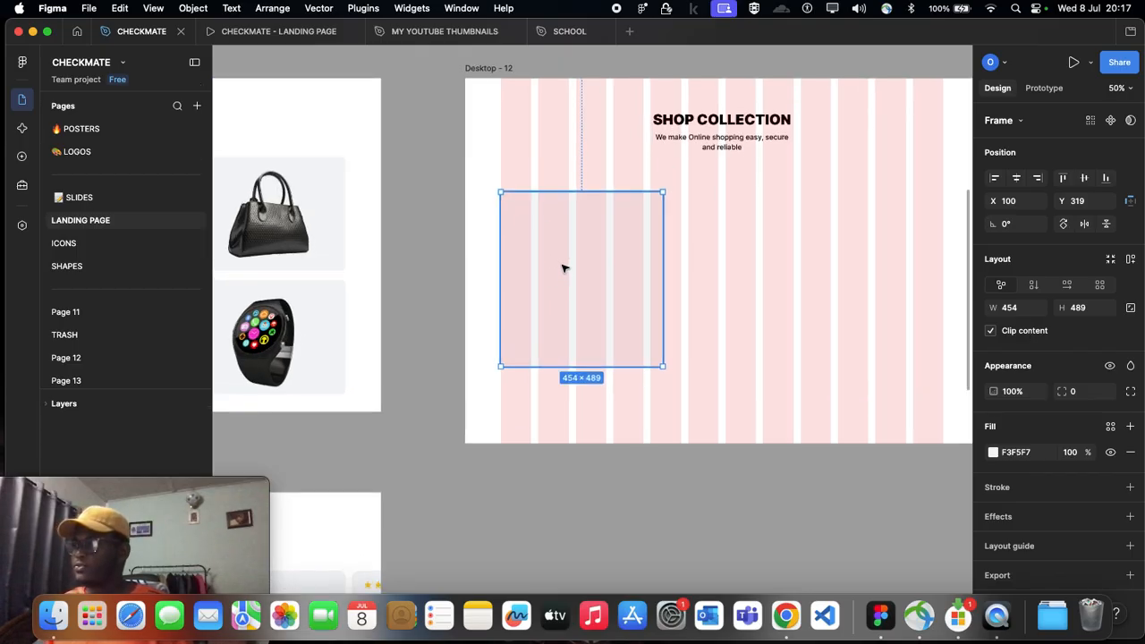
scroll(564, 268, "down", 1)
scroll(563, 266, "right", 4)
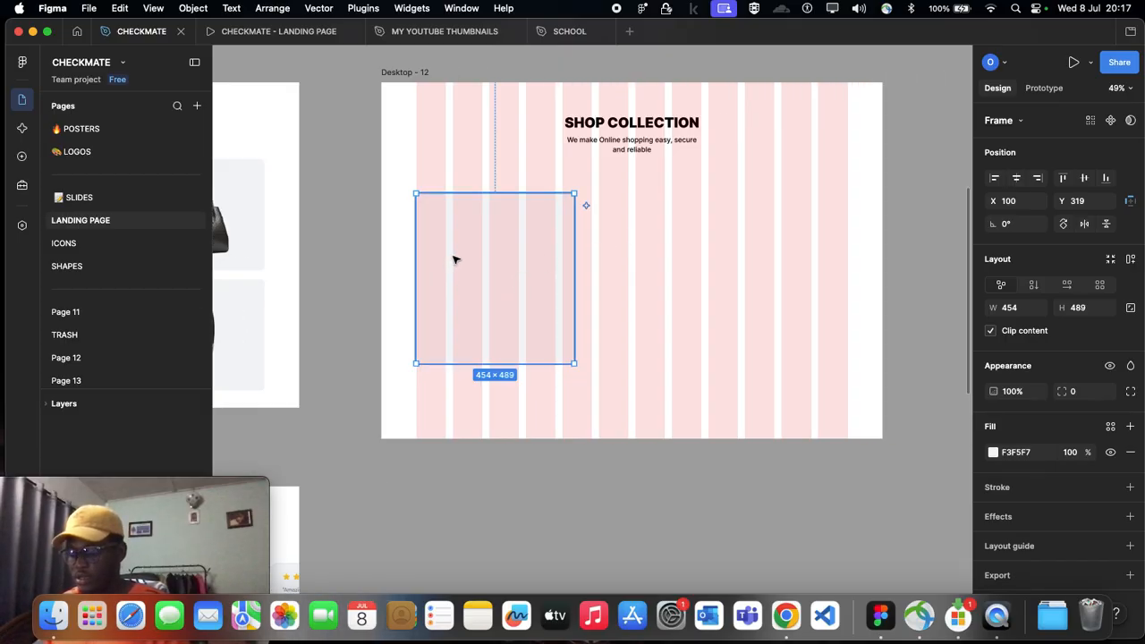
Step: Sample the light grey F3F5F7 again as the card frame's fill and review the original cards in Desktop - 4
key("i")
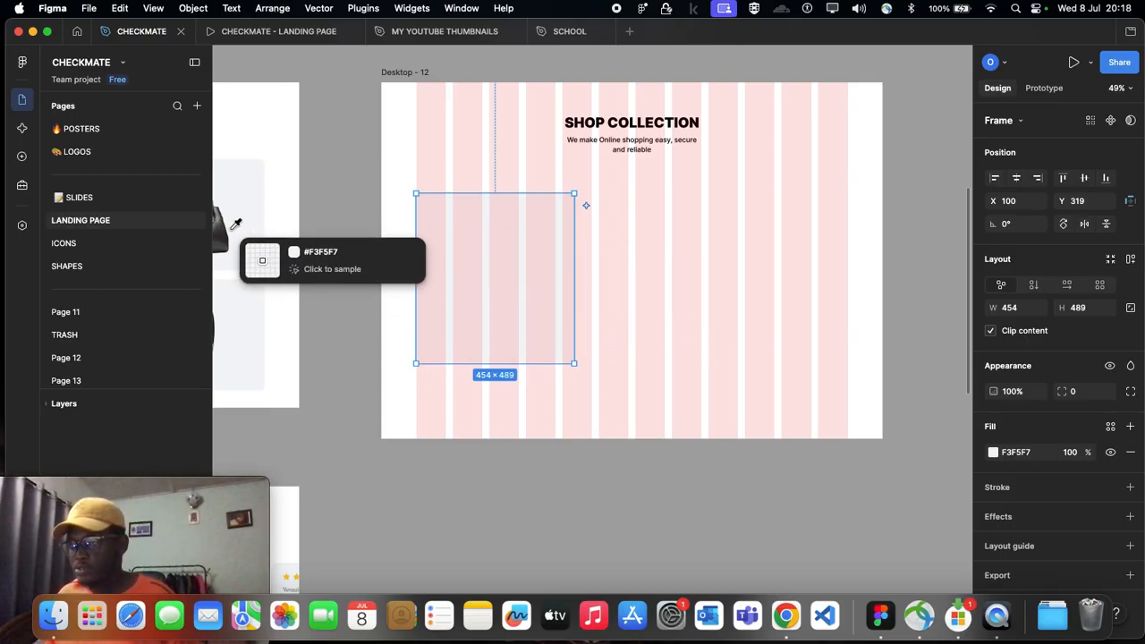
left_click(471, 245)
scroll(474, 249, "left", 6)
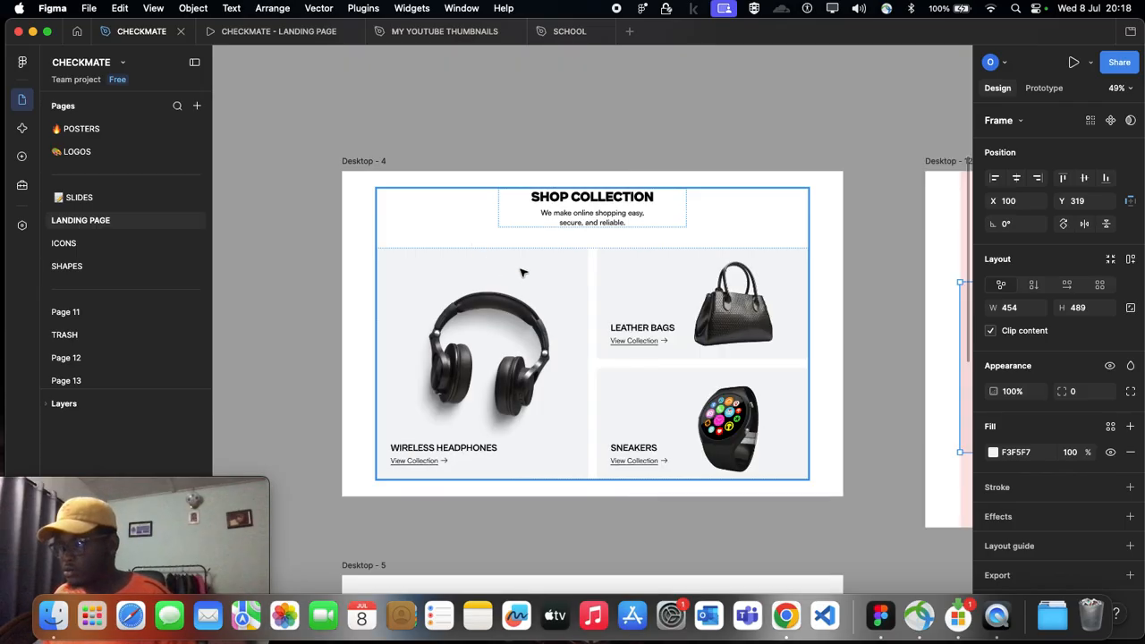
scroll(547, 270, "down", 4)
scroll(547, 270, "right", 6)
scroll(537, 274, "up", 3)
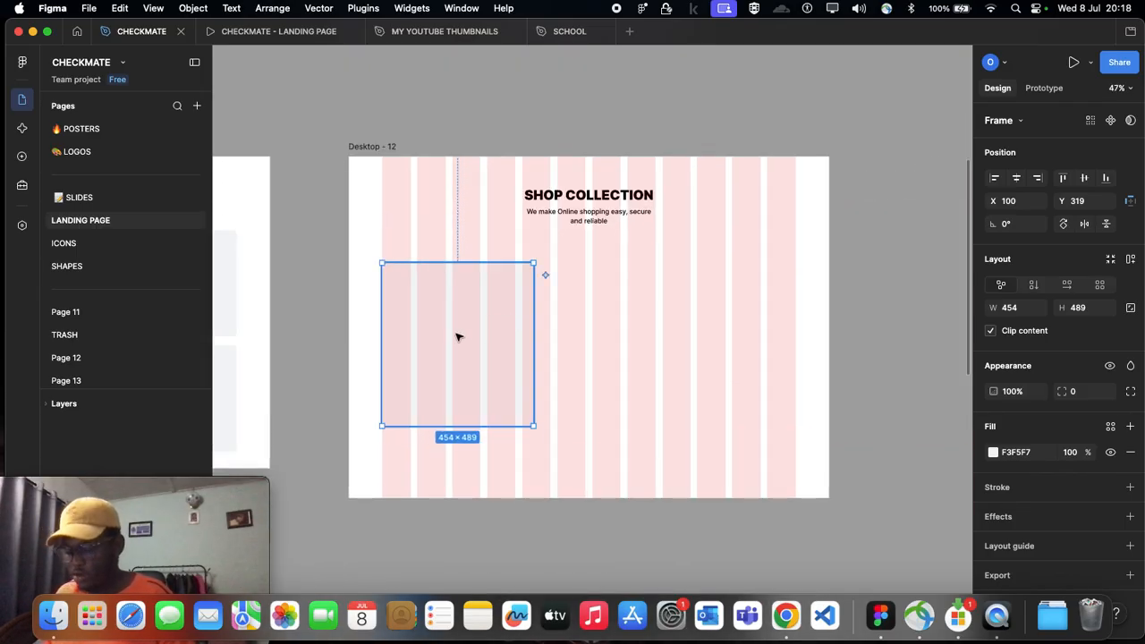
Step: Change the card frame's fill in Desktop - 12 to the near-black 040404 sampled from the leather bag in Desktop - 4
key("i")
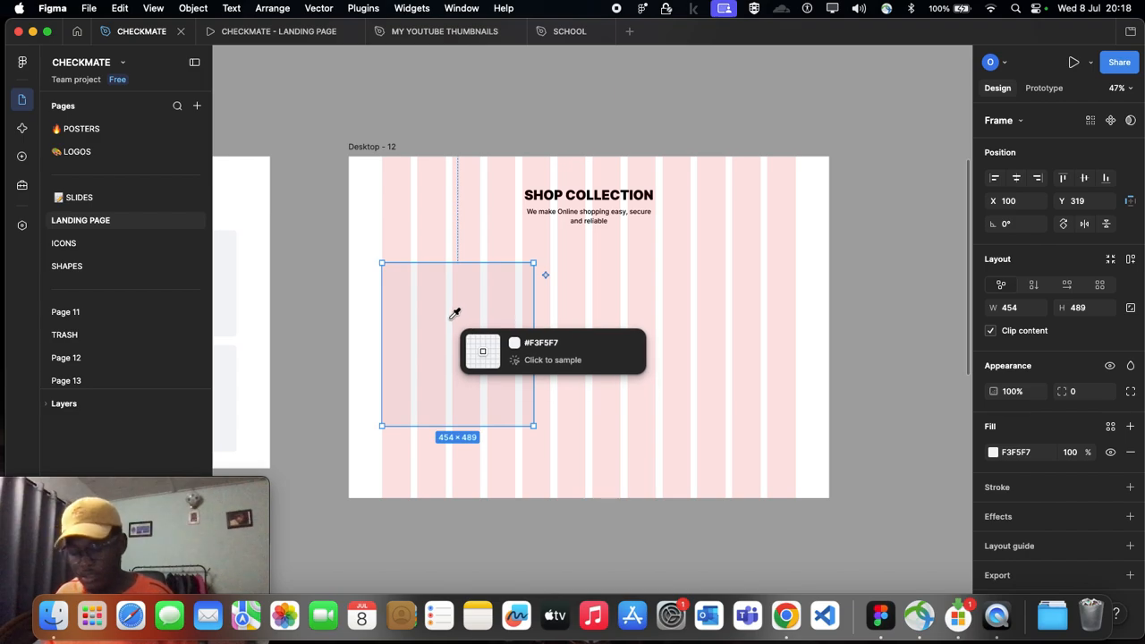
scroll(390, 307, "left", 5)
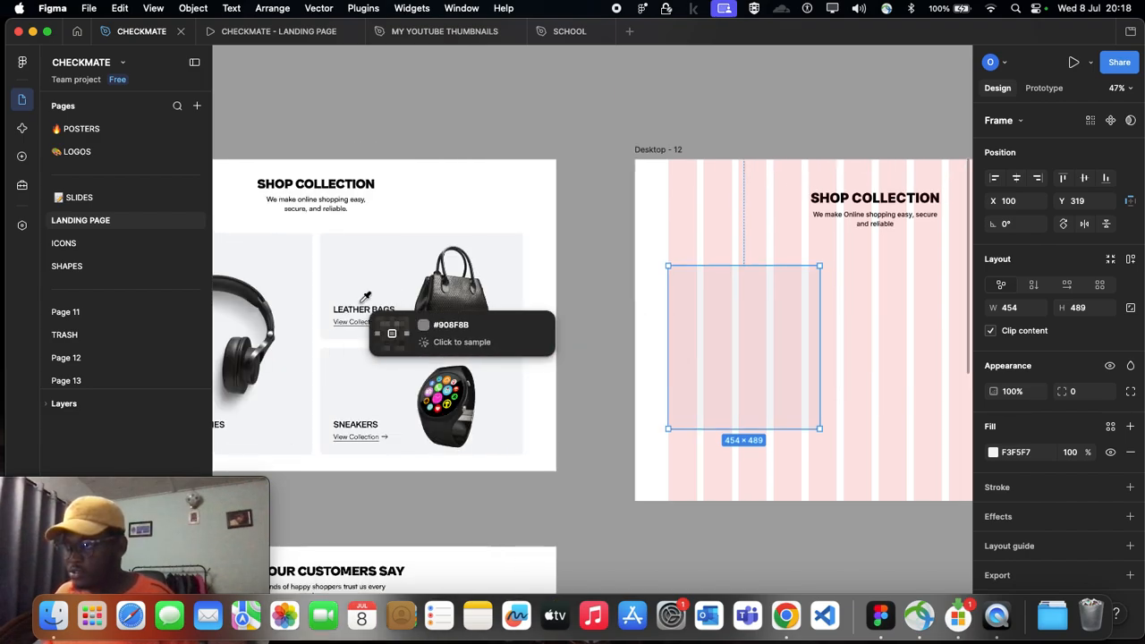
left_click(449, 304)
scroll(447, 307, "left", 3)
scroll(579, 332, "right", 8)
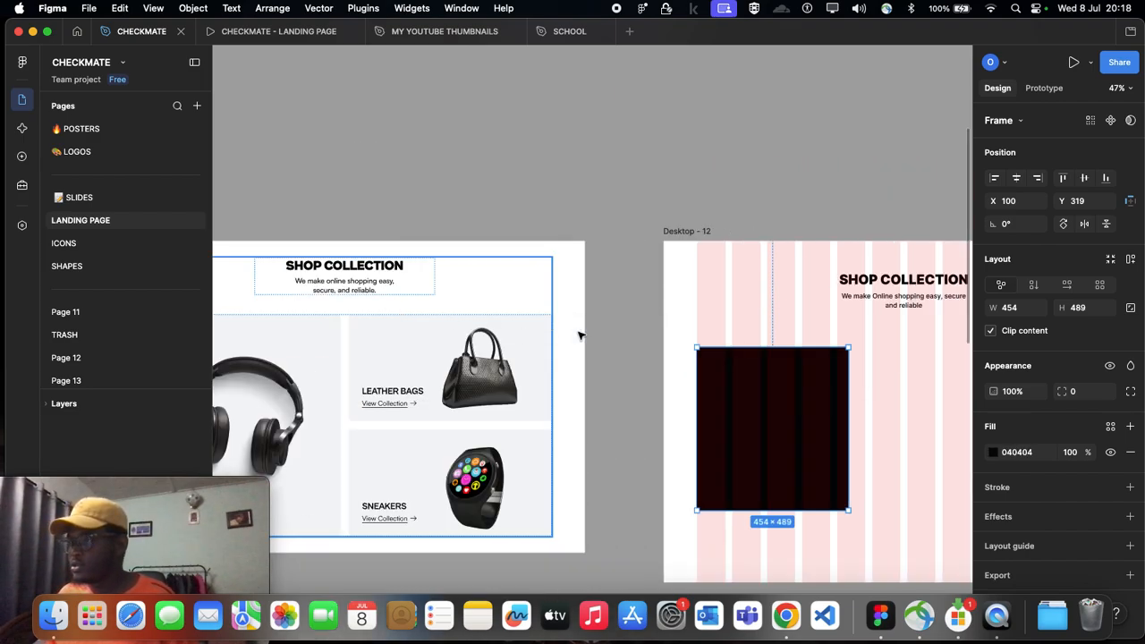
scroll(578, 347, "right", 2)
scroll(578, 347, "down", 1)
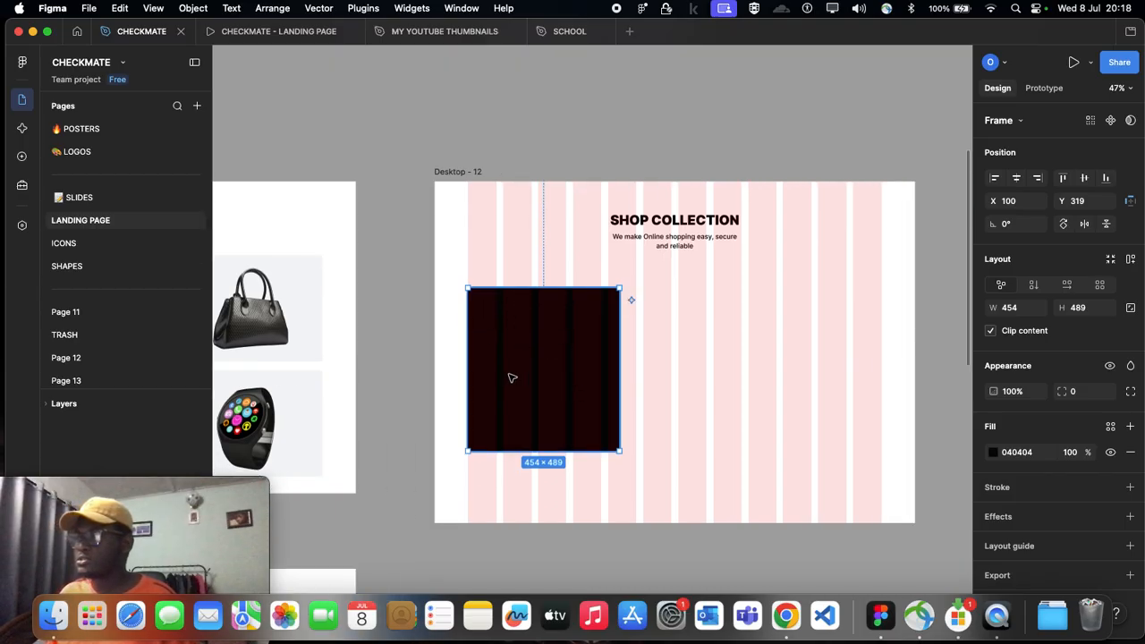
scroll(509, 376, "down", 3)
left_click(532, 468)
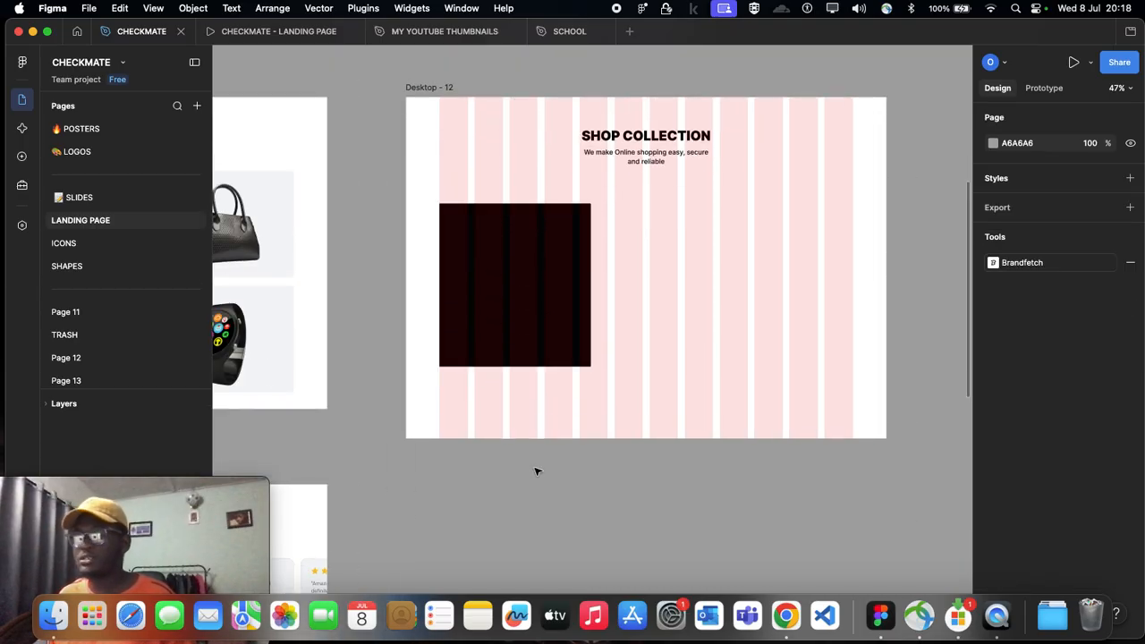
Step: Resize the dark card frame to about 525 × 562 with its top at about Y 290, and check it against the Desktop - 4 cards
left_click(565, 272)
left_click_drag(591, 267, 617, 265)
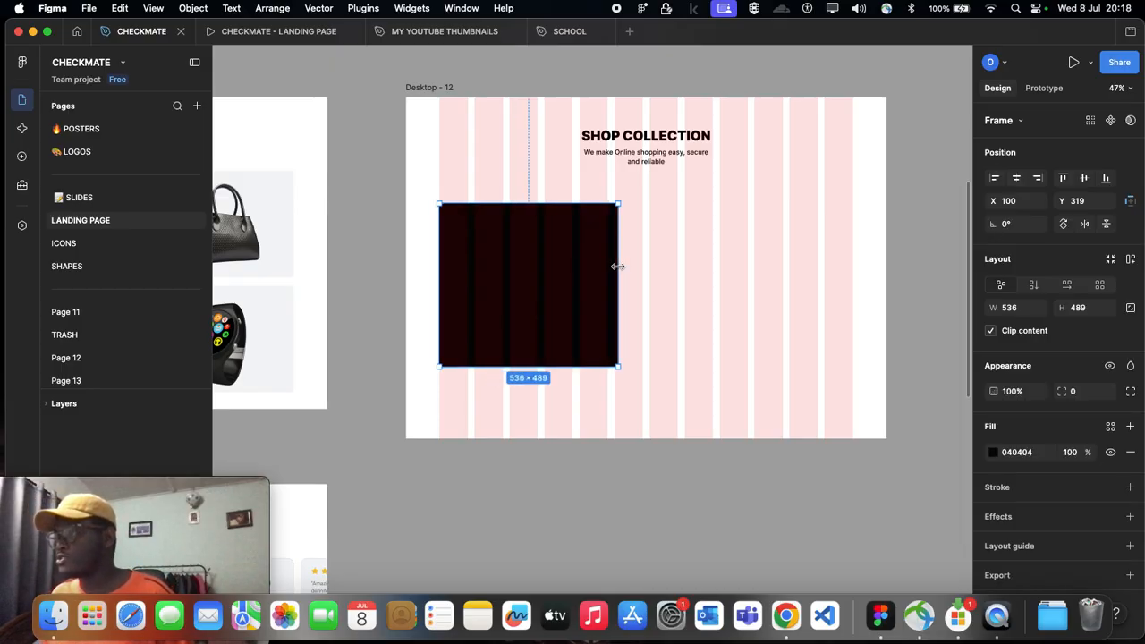
left_click_drag(537, 366, 537, 376)
left_click_drag(530, 190, 532, 174)
left_click_drag(562, 259, 562, 265)
scroll(564, 263, "left", 5)
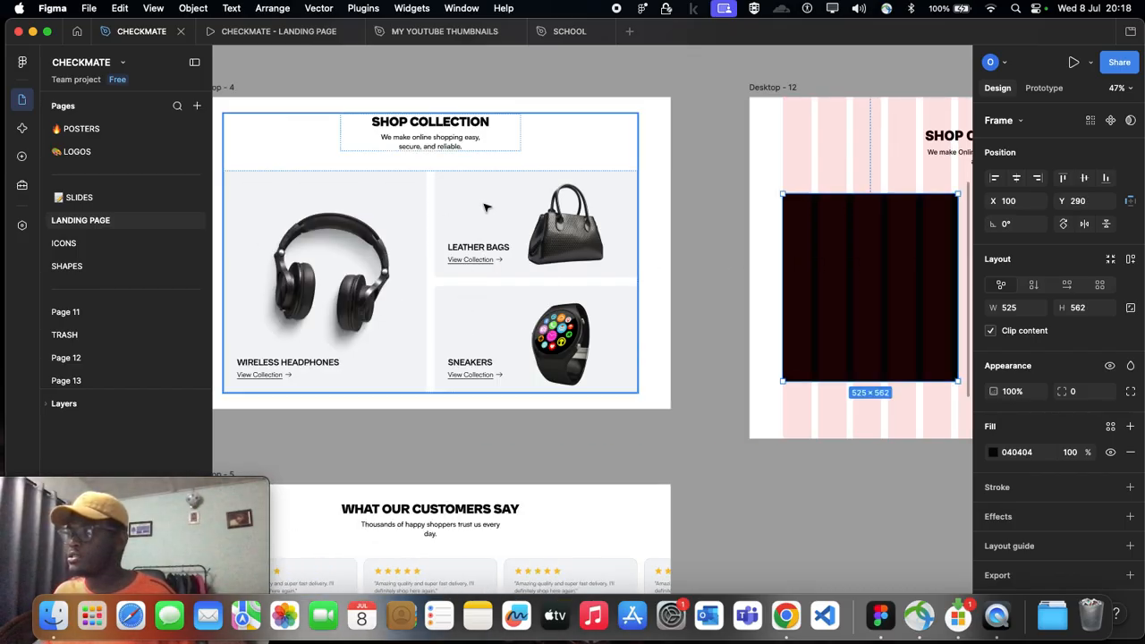
scroll(492, 258, "right", 6)
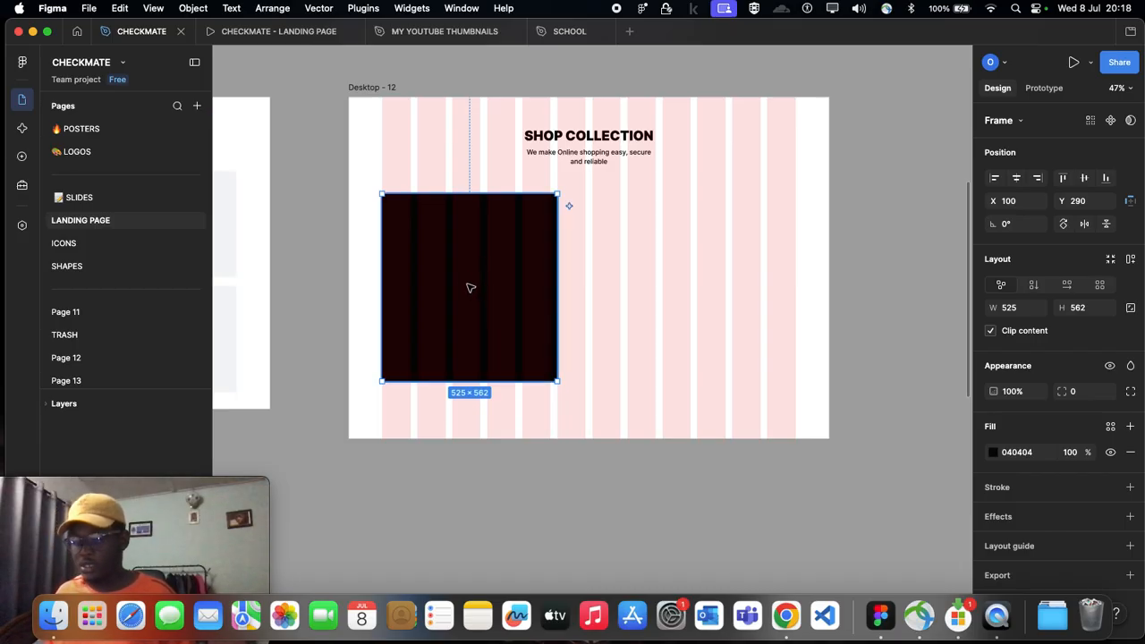
Step: Duplicate the dark card beside itself and move the pair so the original is at about X 148 and the copy at X 730, both at Y 288
left_click(626, 292)
left_click(503, 284)
left_click_drag(506, 284, 672, 284)
left_click(506, 284)
left_click(649, 283, "shift")
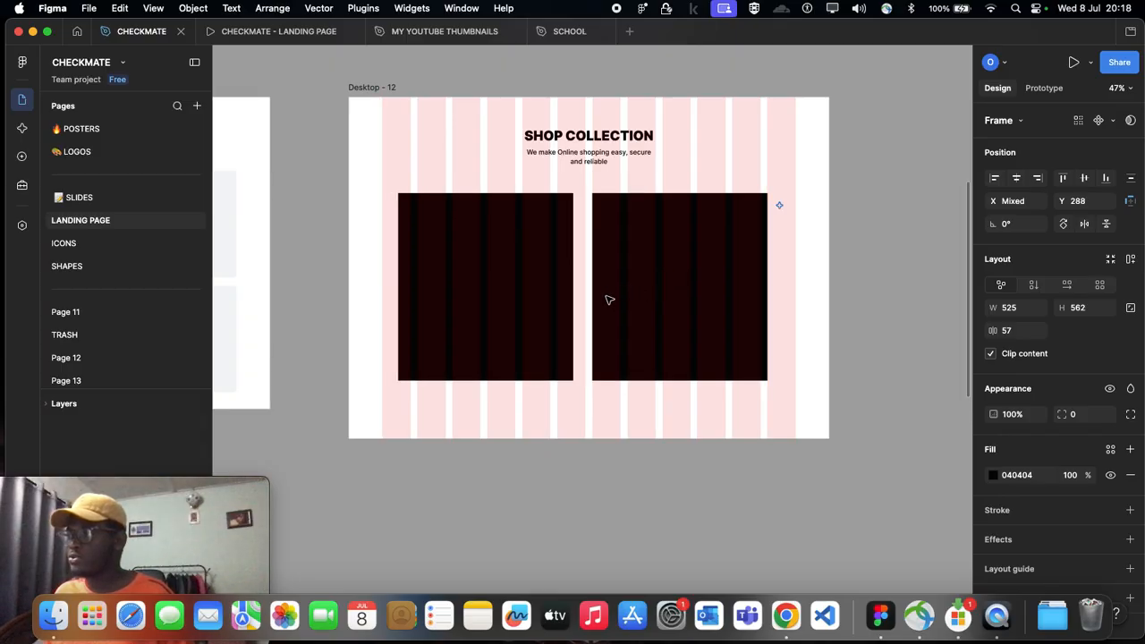
Step: Delete the right card and replace it with a fresh duplicate of the left card placed at about X 720, Y 288
left_click(605, 334)
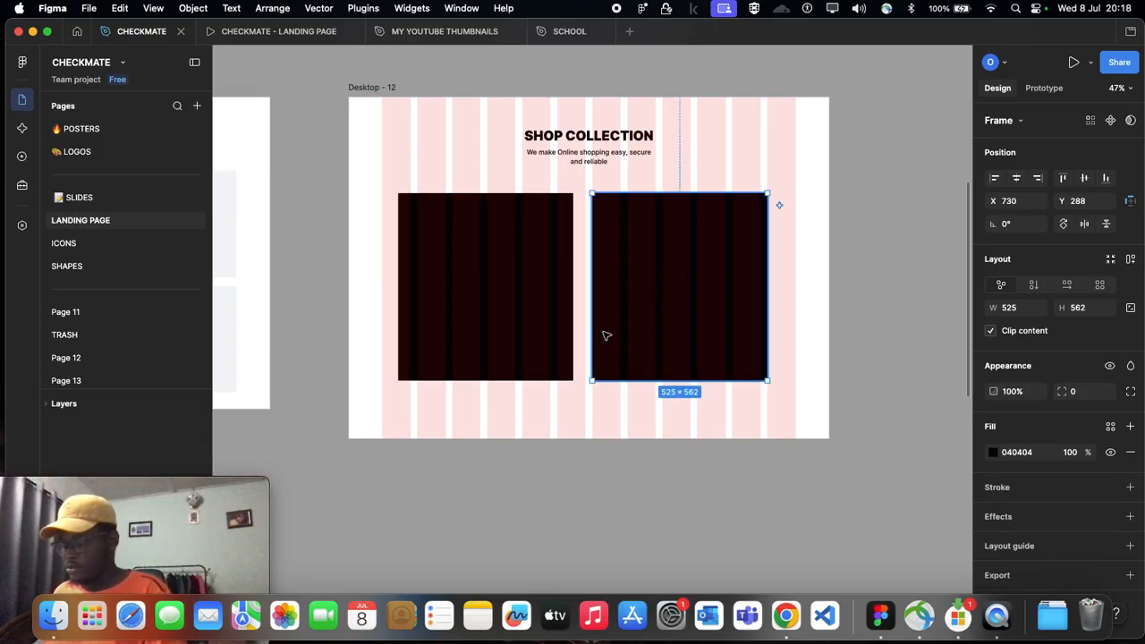
key("Delete")
left_click(525, 311)
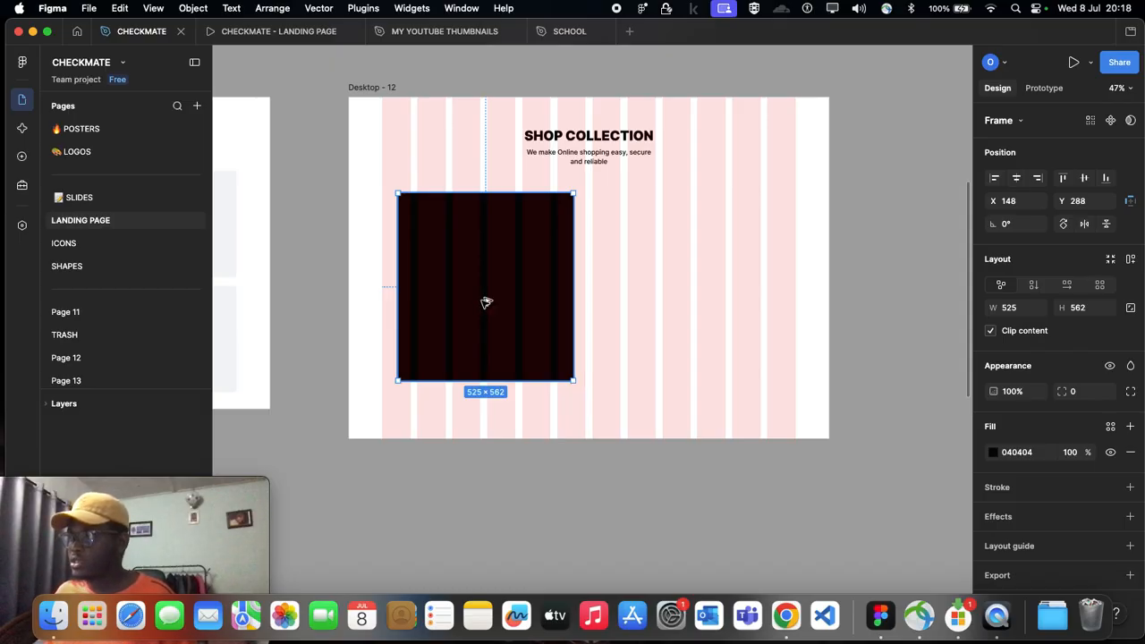
left_click_drag(489, 302, 677, 306)
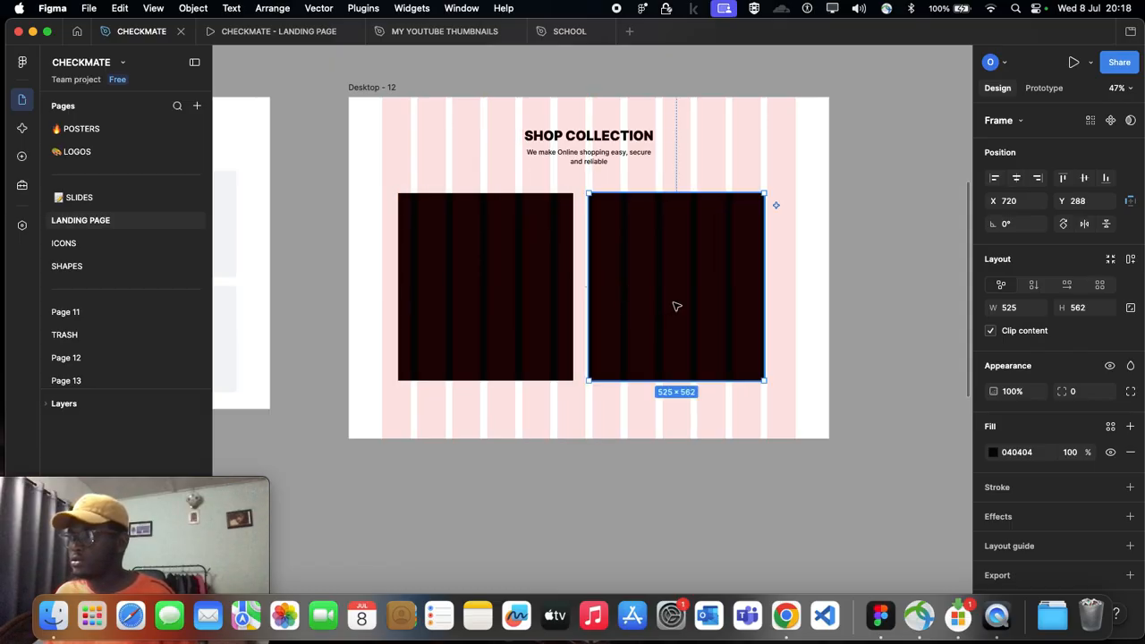
scroll(668, 261, "left", 5)
scroll(667, 261, "right", 4)
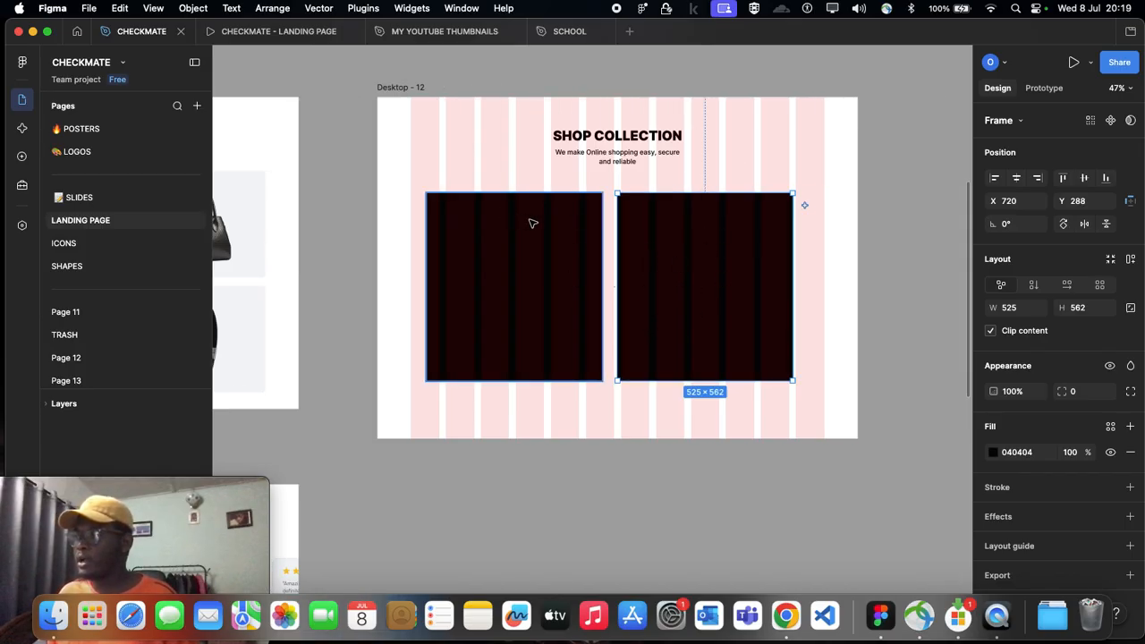
scroll(555, 220, "left", 5)
scroll(573, 237, "right", 5)
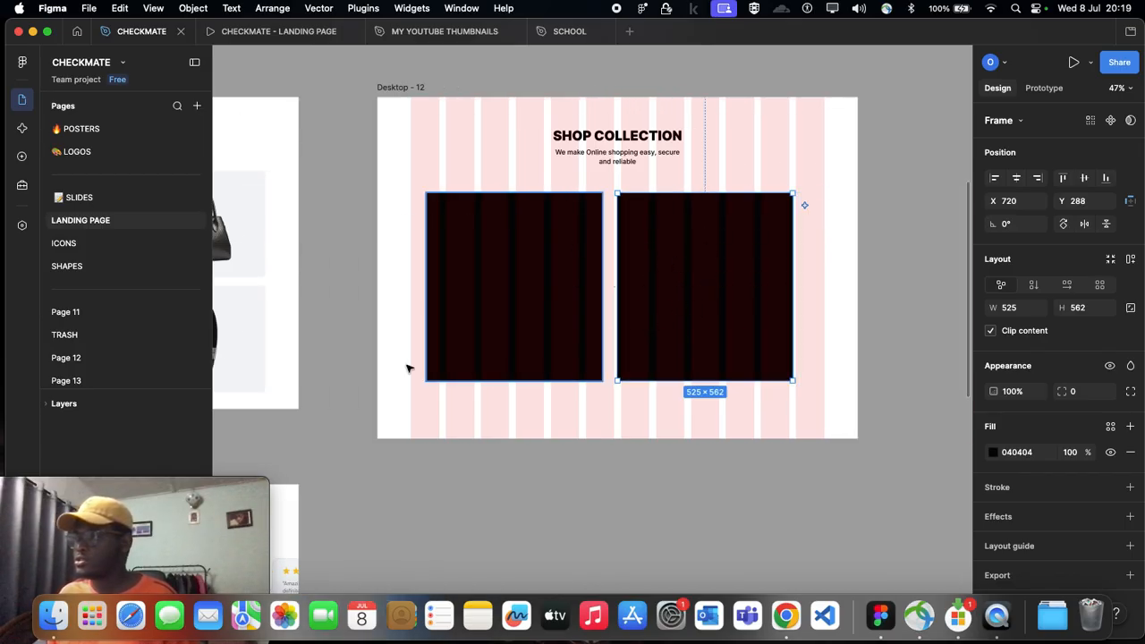
Step: Enlarge both dark cards together to about 549 × 588 each, keeping their tops aligned at Y 288
left_click(536, 334)
left_click(660, 381, "shift")
left_click_drag(661, 382, 660, 390)
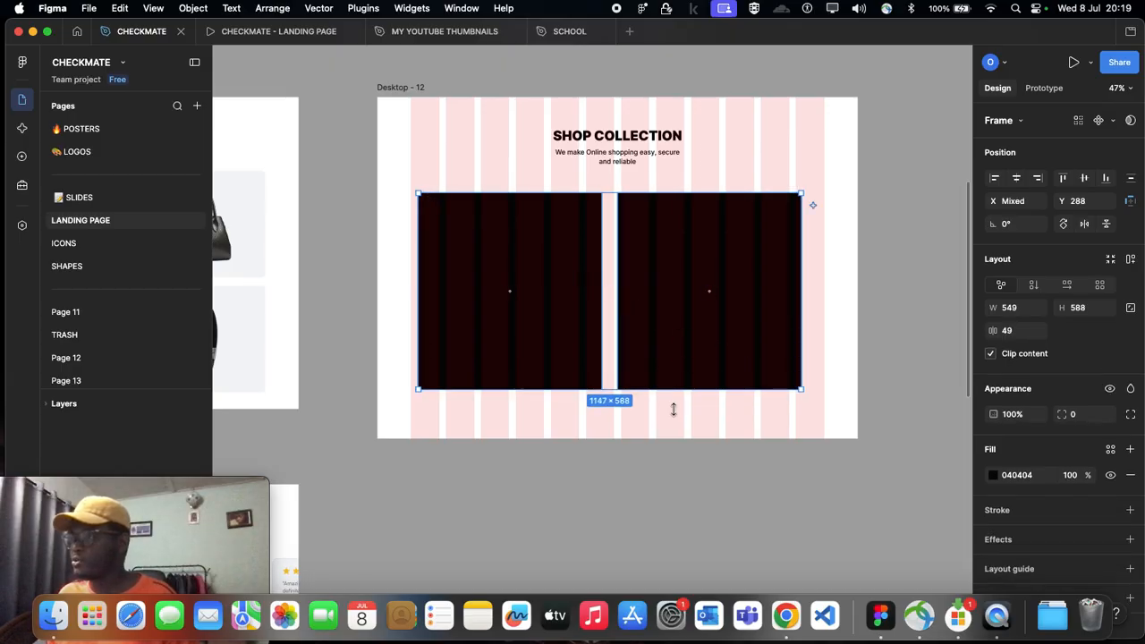
left_click(675, 408)
scroll(634, 379, "down", 2)
scroll(516, 328, "left", 5)
scroll(393, 271, "left", 5)
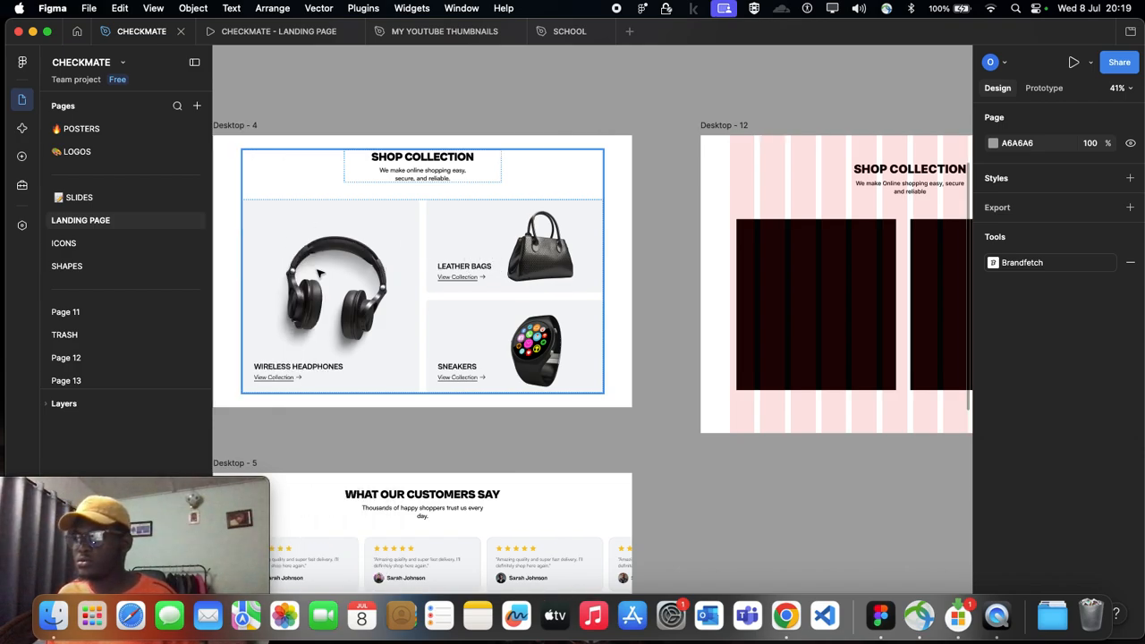
Step: Halve the right card's height to 294 by dividing it by 2, and nudge the card to X 720
scroll(345, 275, "right", 10)
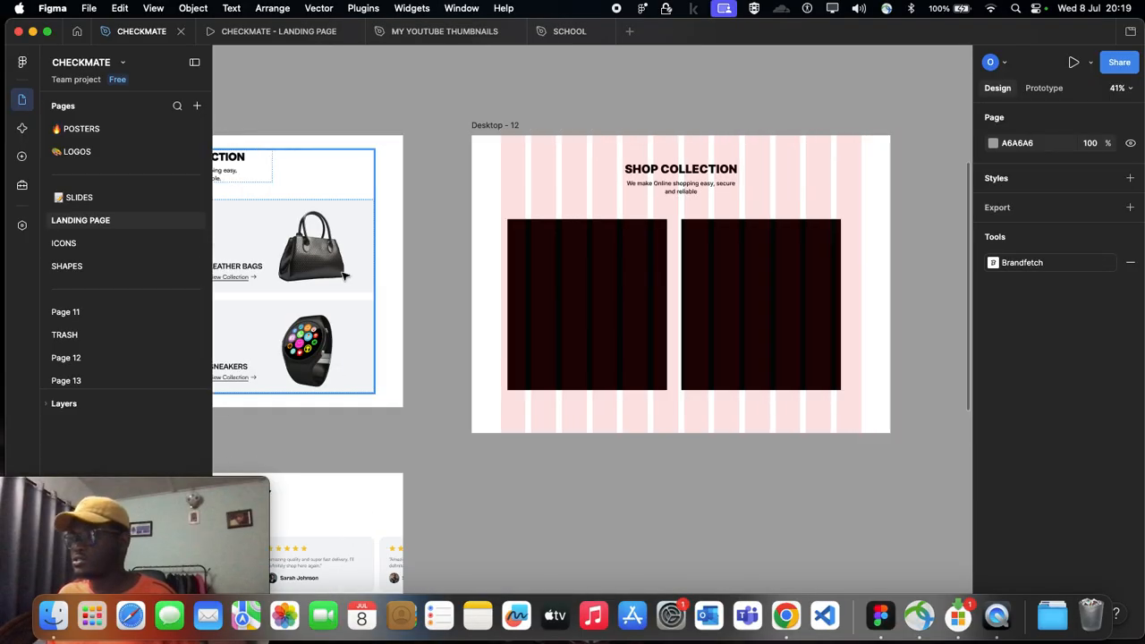
scroll(344, 276, "right", 5)
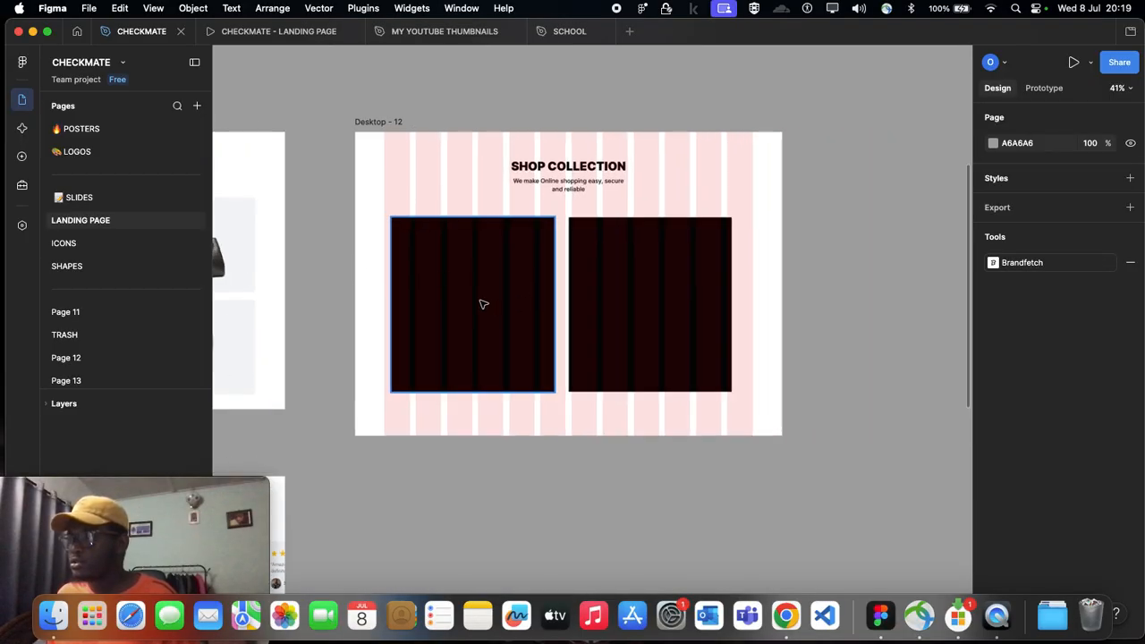
scroll(483, 304, "up", 3)
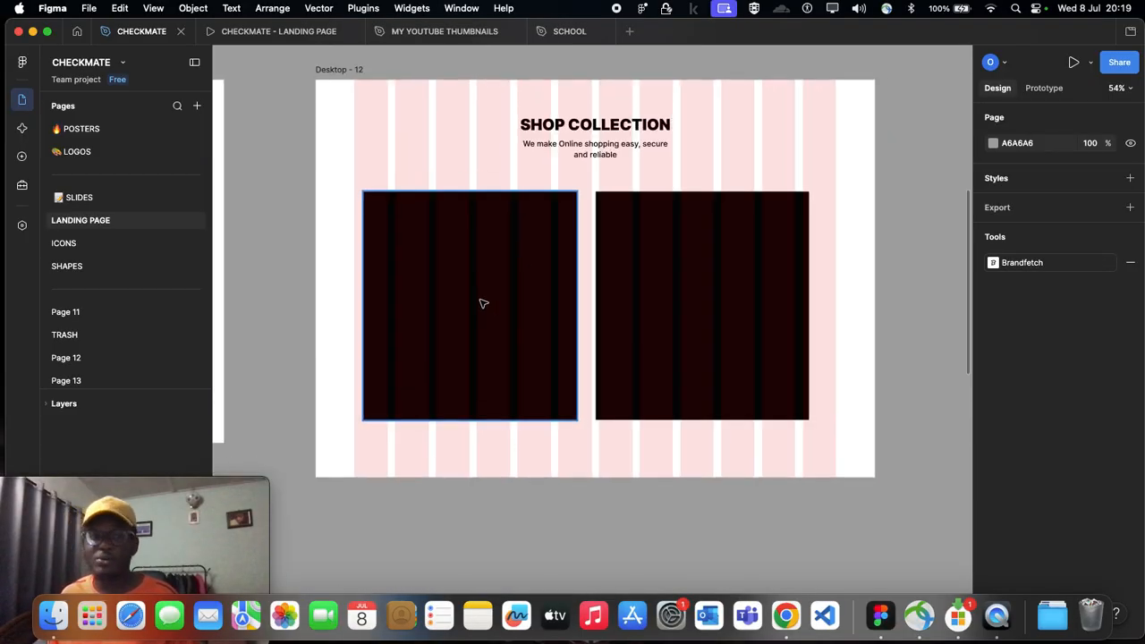
left_click(482, 302)
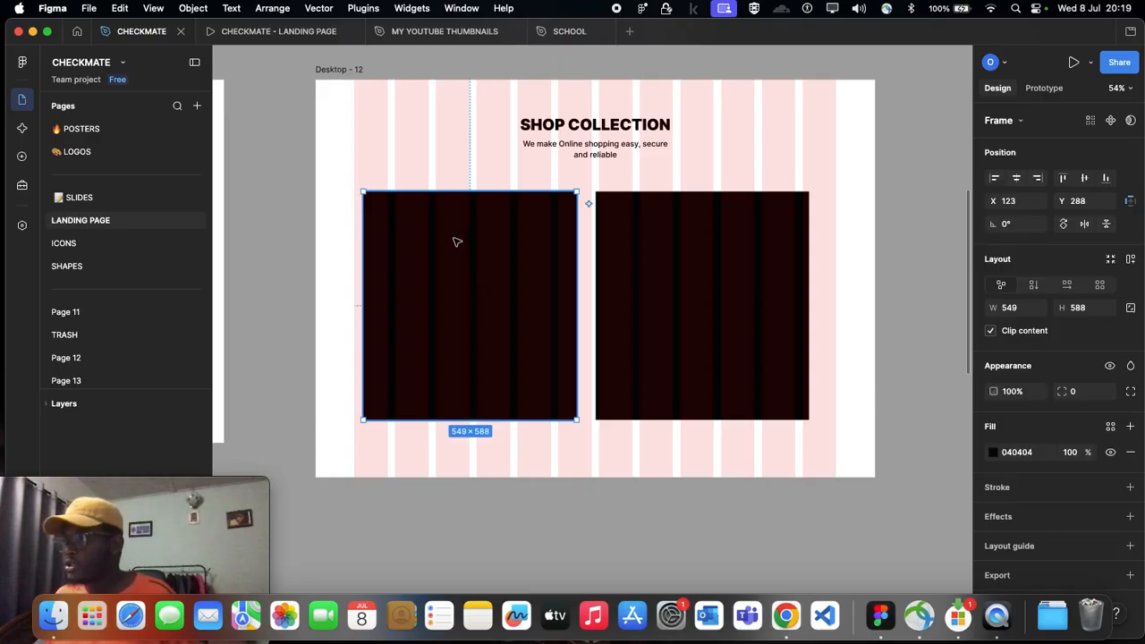
scroll(420, 228, "down", 2)
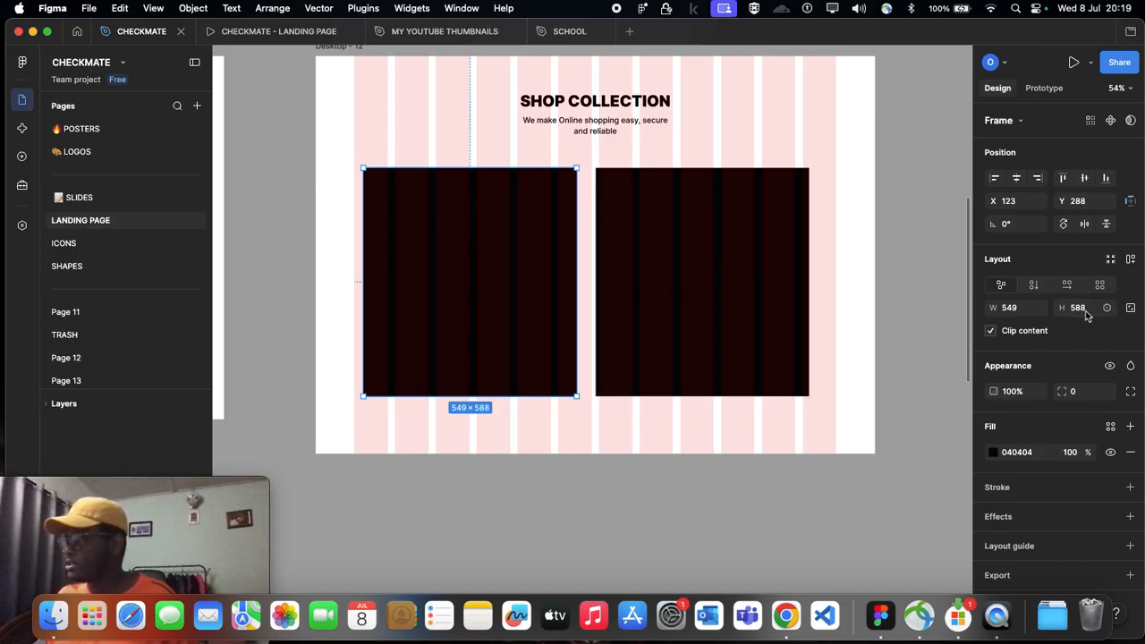
left_click(694, 242)
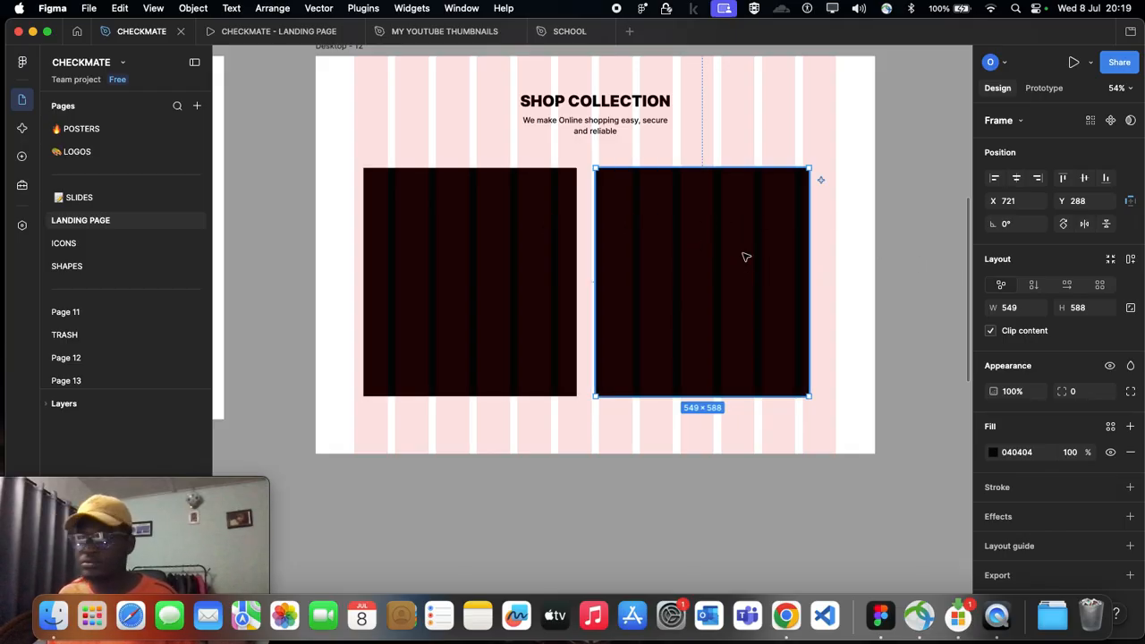
left_click(1088, 311)
left_click(1089, 313)
type("/2")
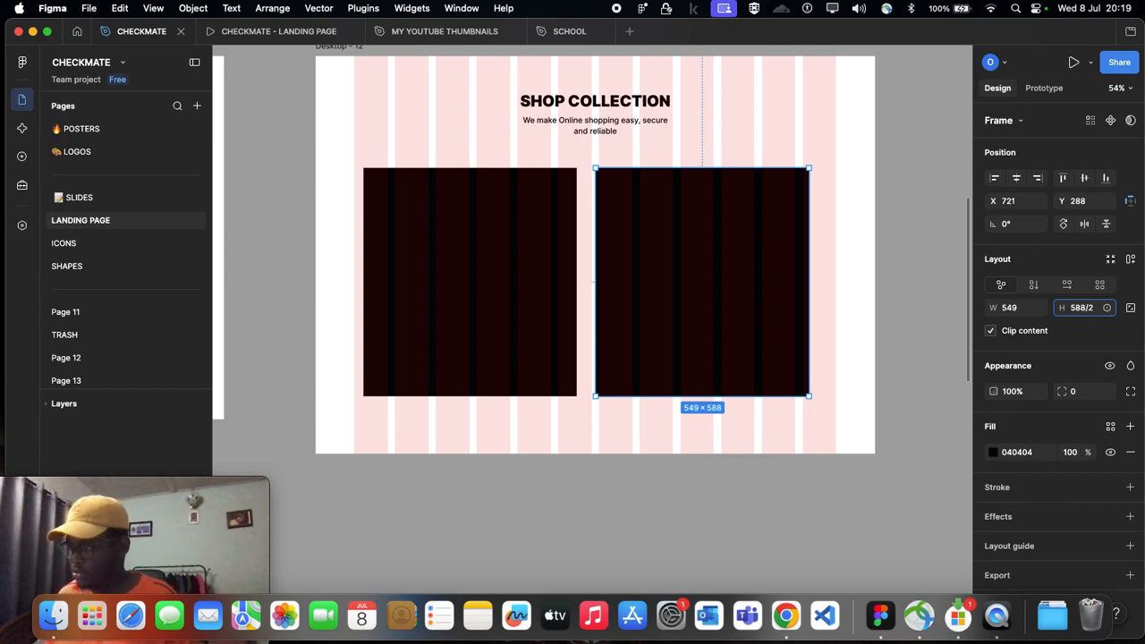
key("Return")
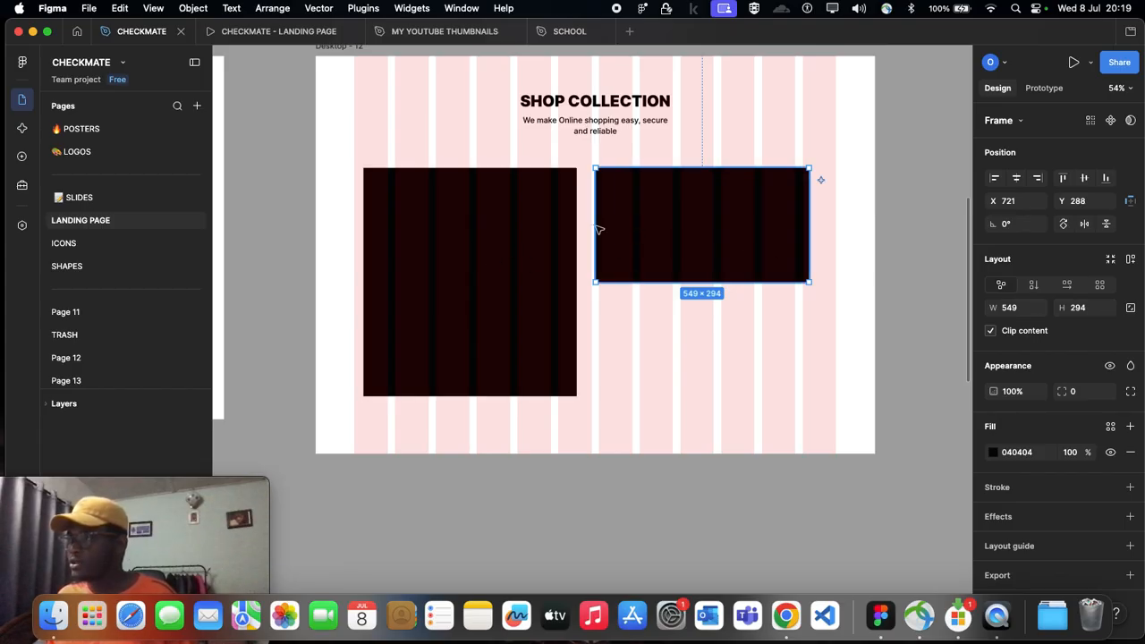
left_click_drag(616, 232, 611, 232)
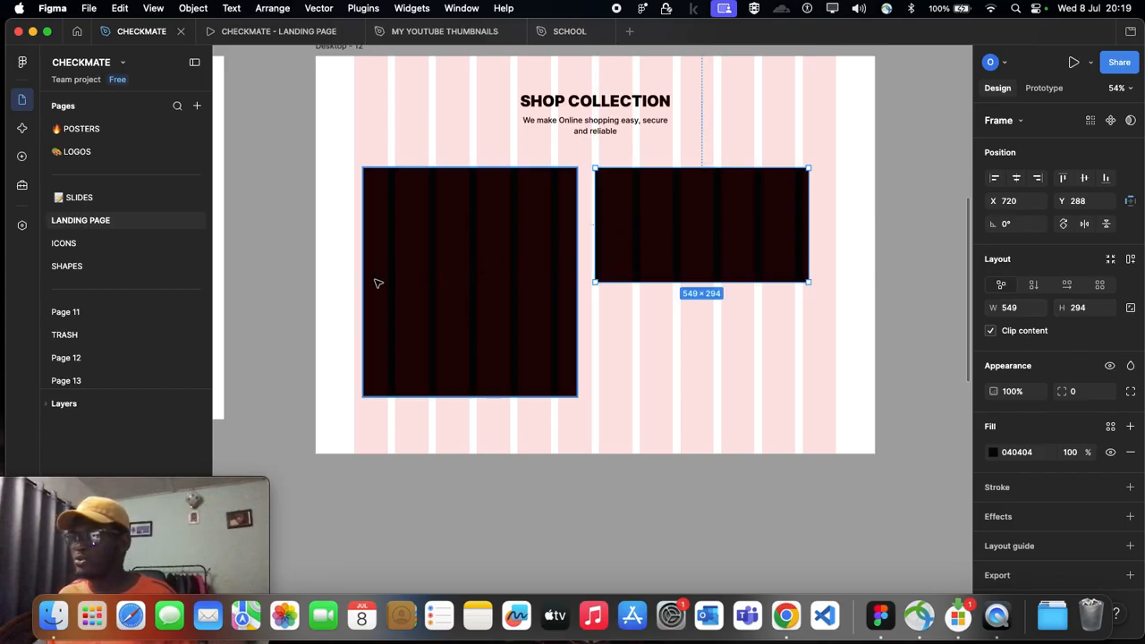
Step: Try multiplying the right card's height by 2, and undo the change
left_click(1090, 309)
left_click(1089, 309)
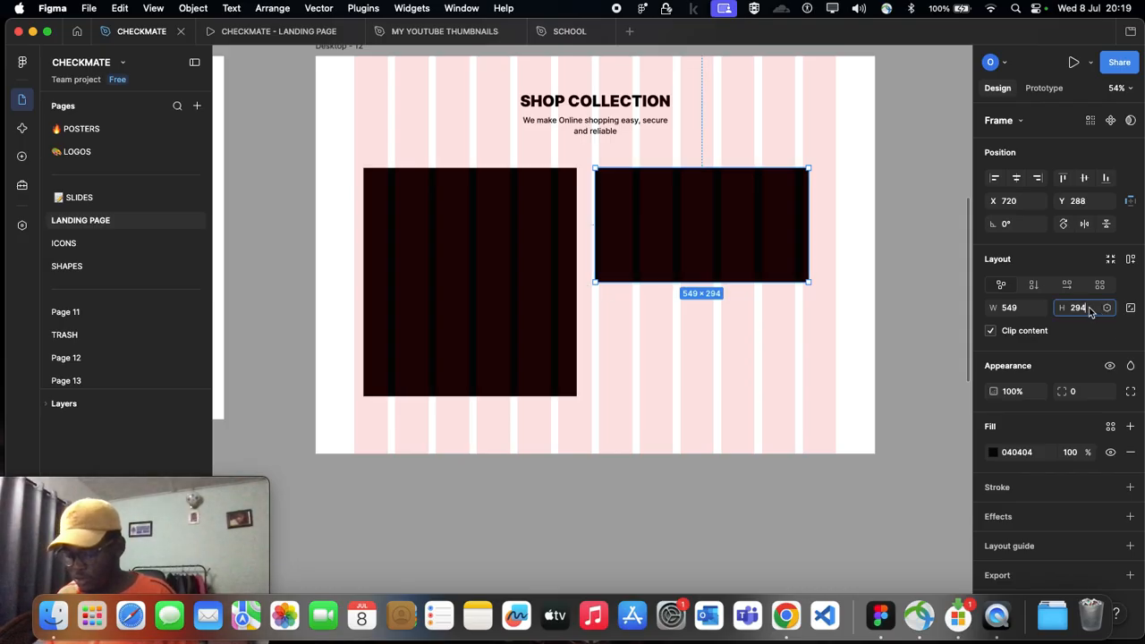
type("x")
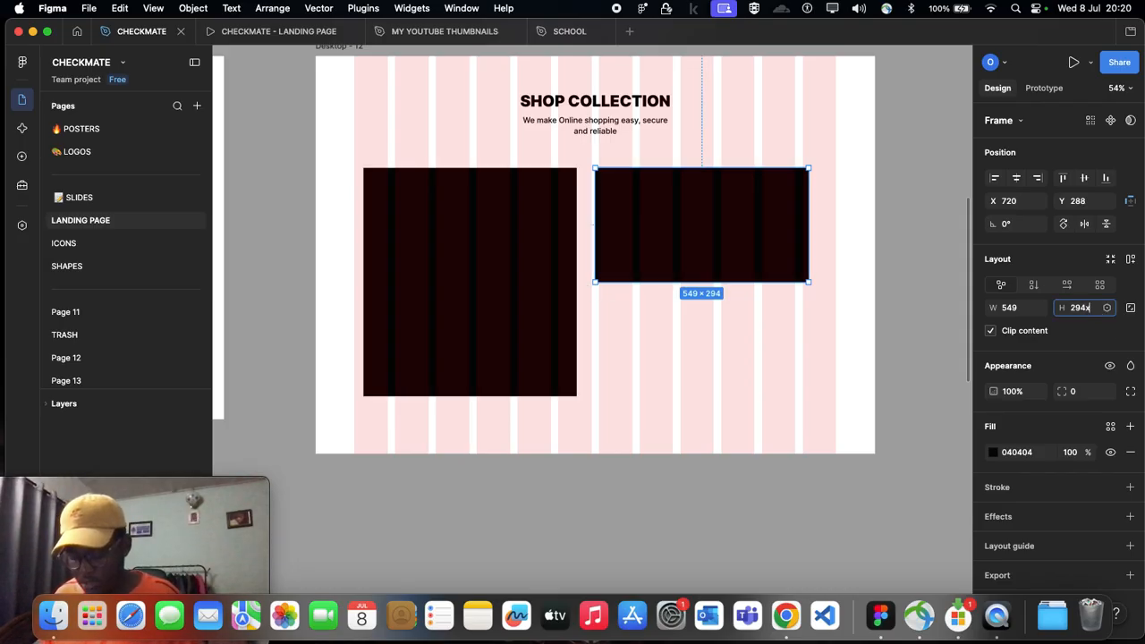
type("2")
key("Return")
left_click(1091, 310)
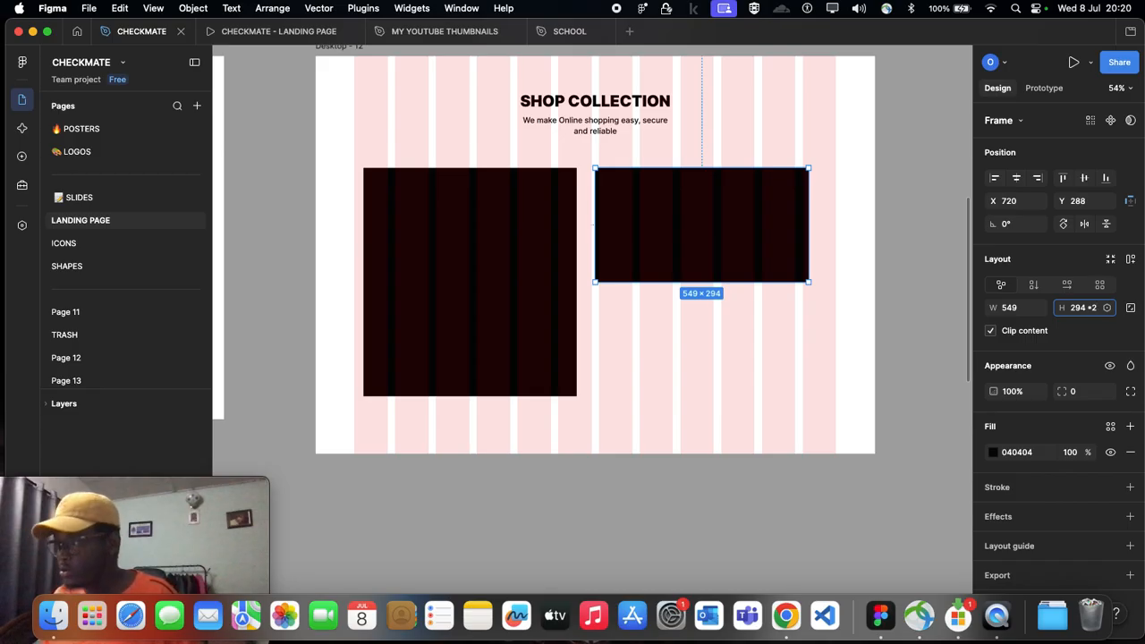
type("*2")
key("Return")
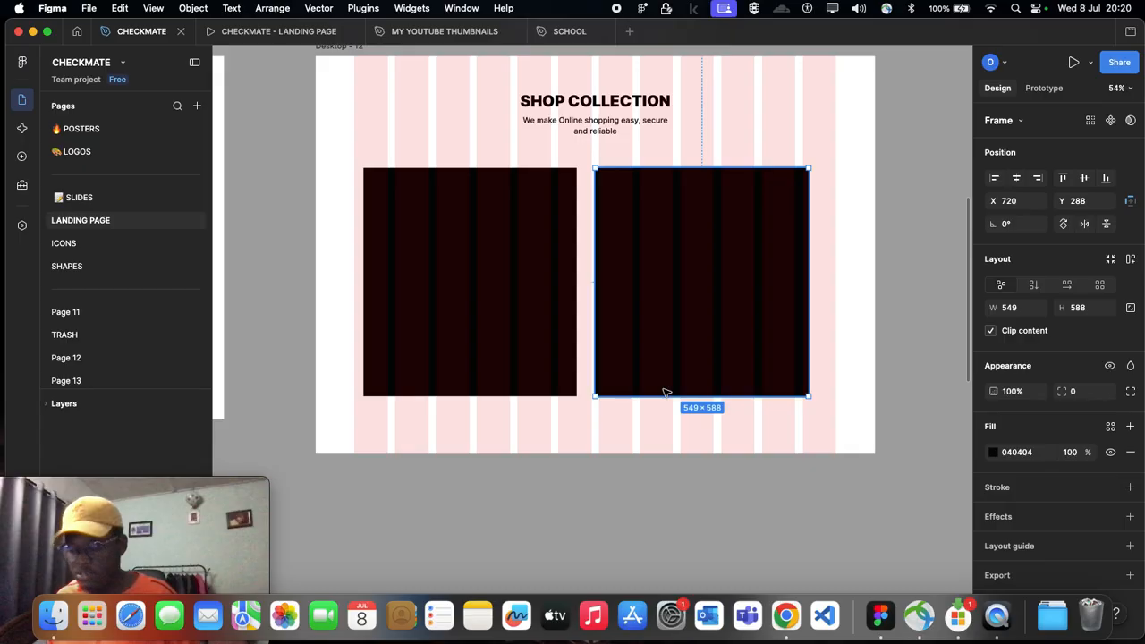
key("super+z")
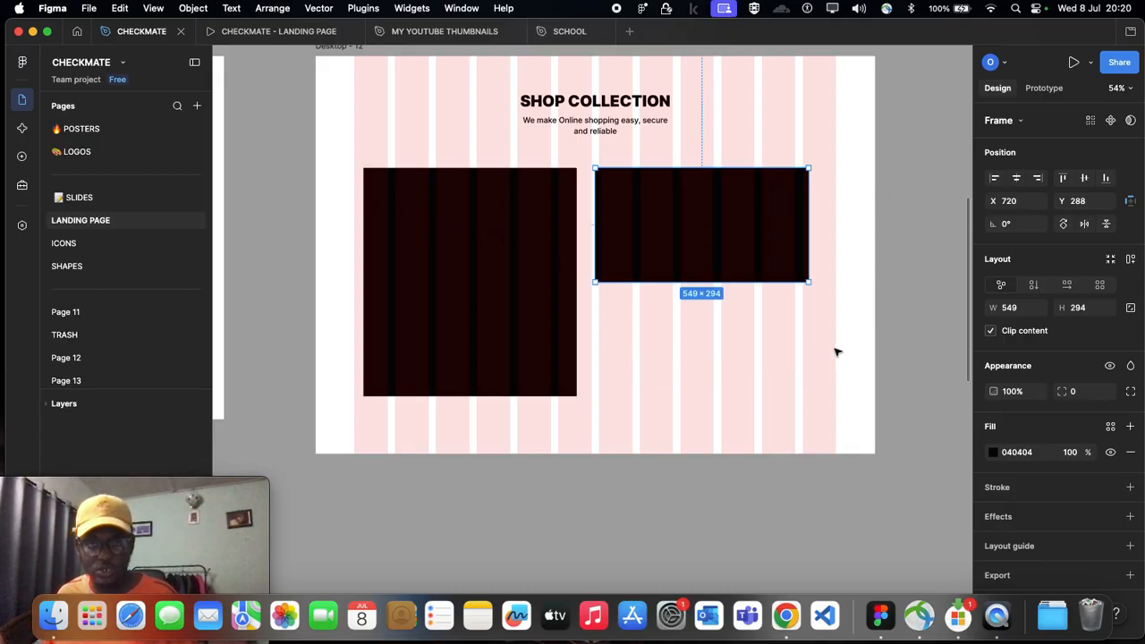
Step: Duplicate the half-height right card directly beneath itself, flush with its lower edge and ending level with the left card
left_click(688, 319)
scroll(688, 319, "down", 1)
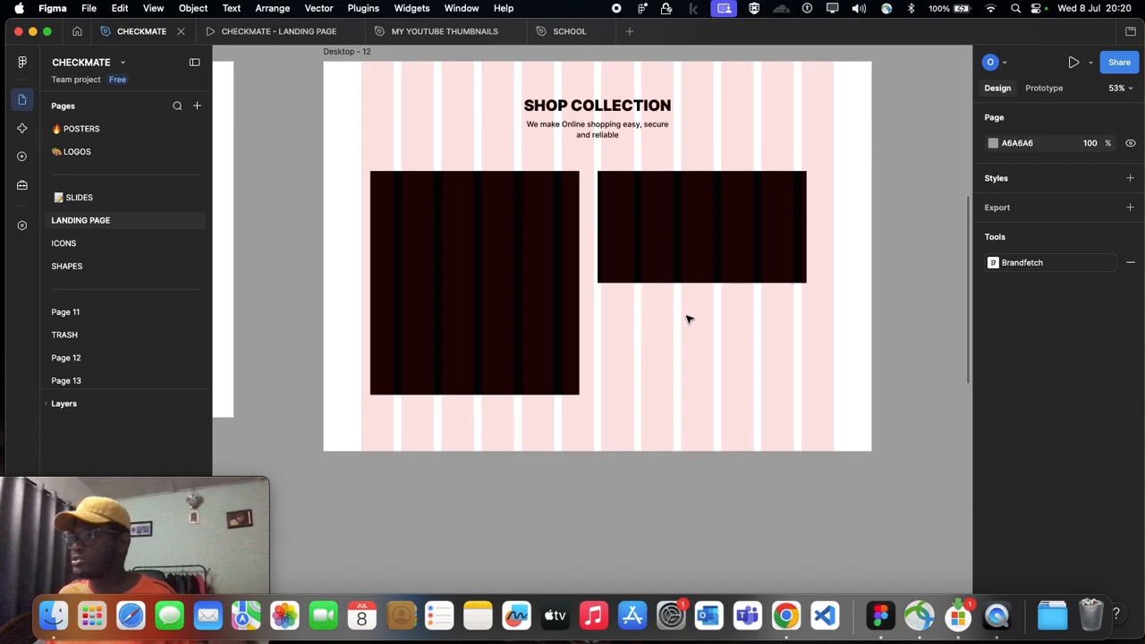
scroll(688, 319, "right", 1)
left_click(598, 237)
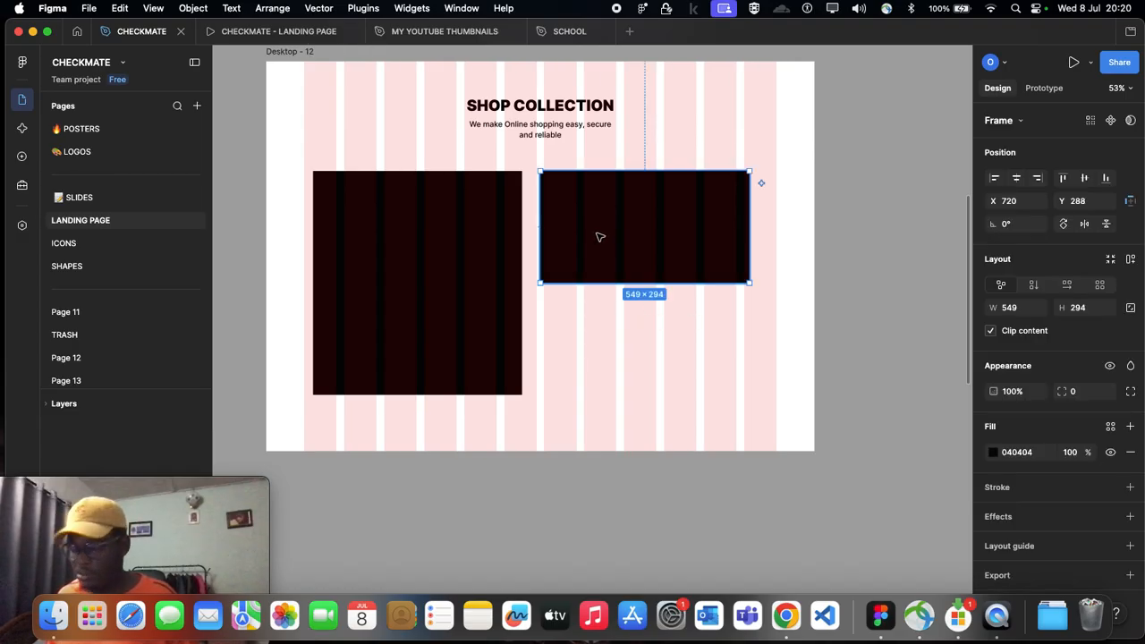
left_click_drag(607, 237, 602, 349, "alt")
key("super+z")
Step: Move the tall left card to X 100, keeping it at Y 288
left_click(459, 276)
scroll(561, 245, "up", 2)
left_click(562, 248)
left_click_drag(463, 248, 468, 247)
left_click_drag(348, 234, 334, 229)
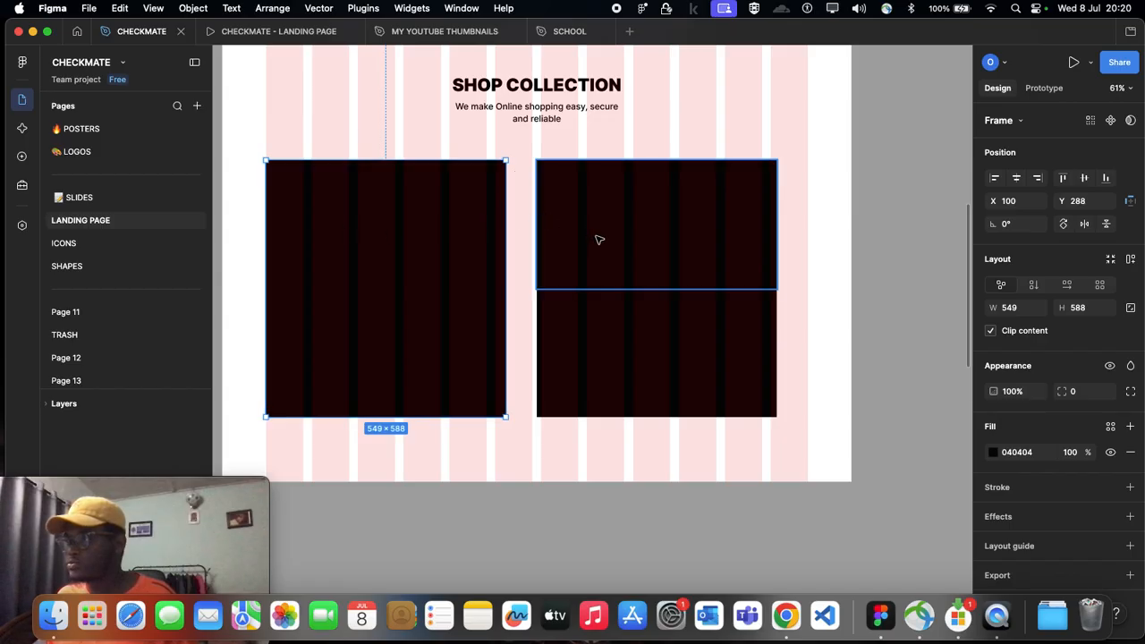
Step: Open a gap between the stacked right cards by shortening the upper one to 259 high and the lower one to 285 high, starting at Y 591
left_click(622, 277)
left_click_drag(626, 289, 625, 273)
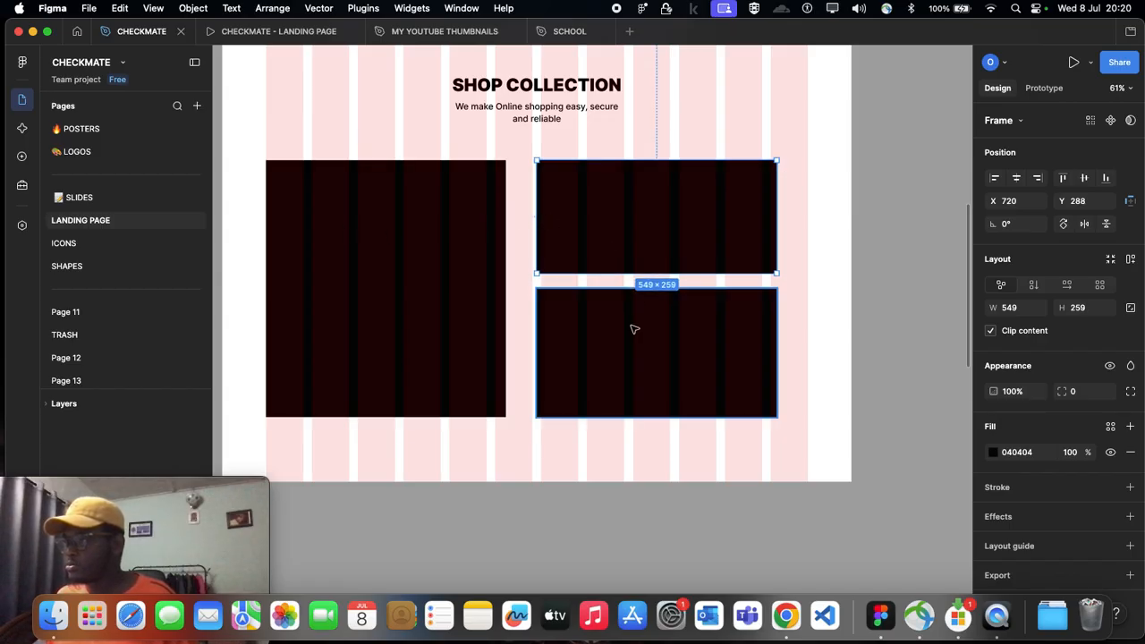
left_click(634, 307)
left_click(665, 230)
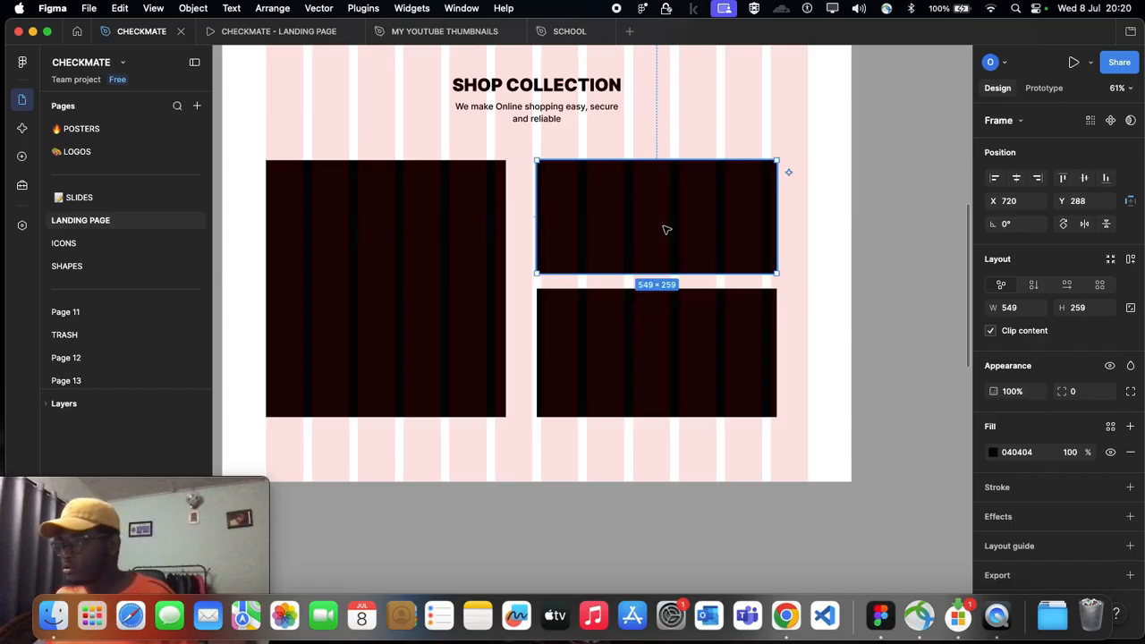
left_click(659, 301)
left_click_drag(658, 289, 655, 293)
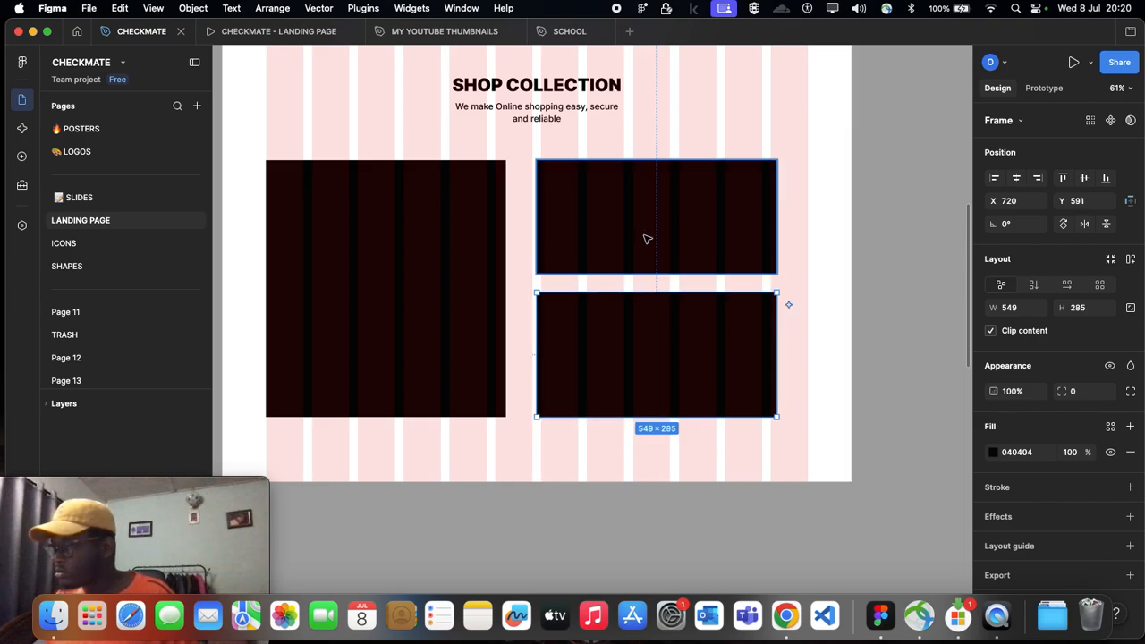
Step: Move the tall left card closer to the stacked pair at X 144, Y 288, and select both right cards
left_click(646, 238)
left_click_drag(427, 242, 448, 238)
left_click(650, 247)
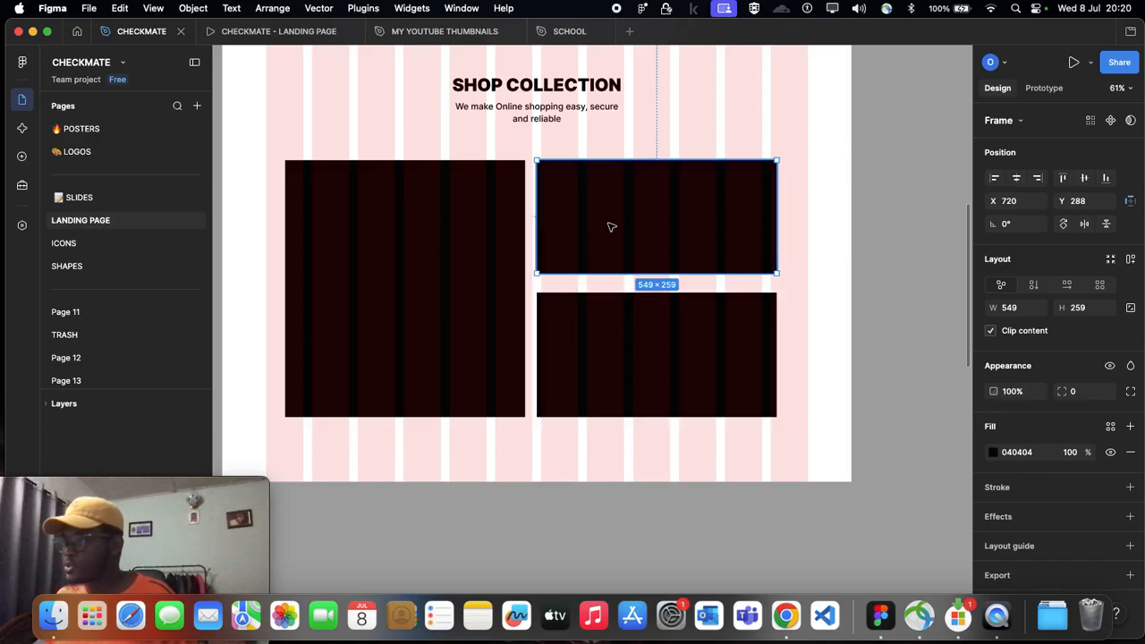
left_click(605, 340, "shift")
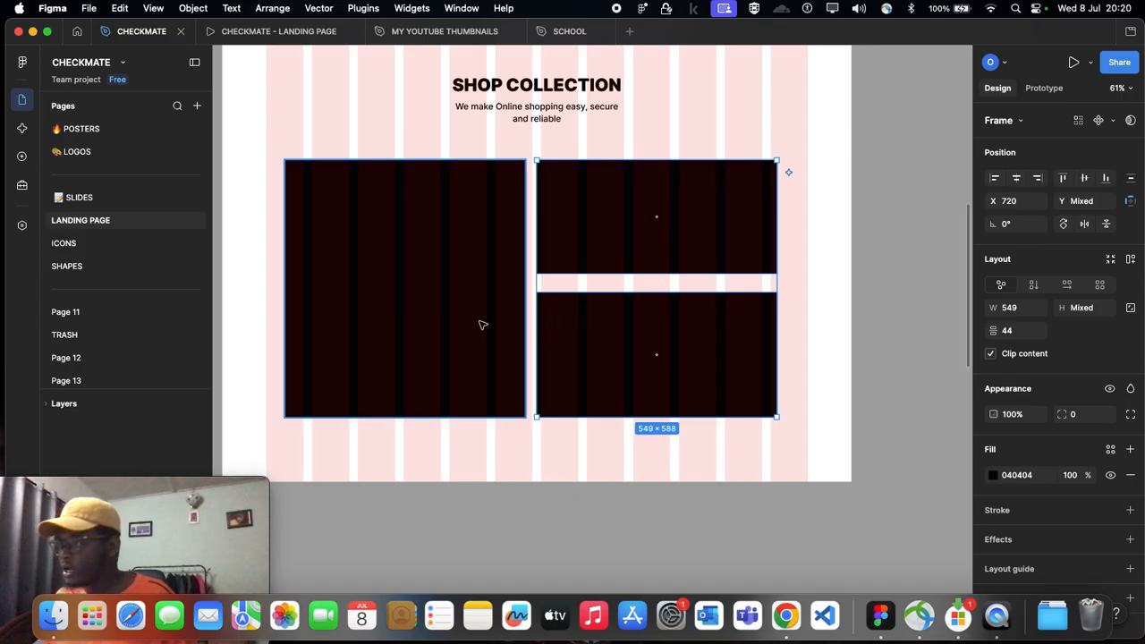
Step: Check the vertical spacing between the two right cards and the horizontal spacing between the left and upper right cards
scroll(493, 324, "right", 3)
left_click(646, 214)
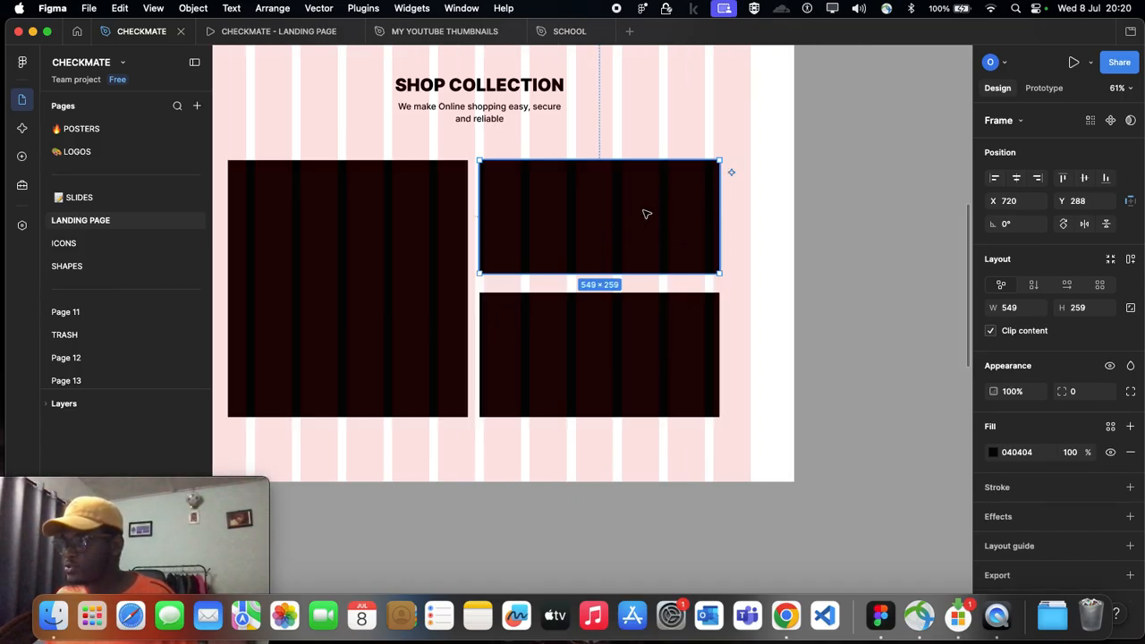
left_click(660, 319, "shift")
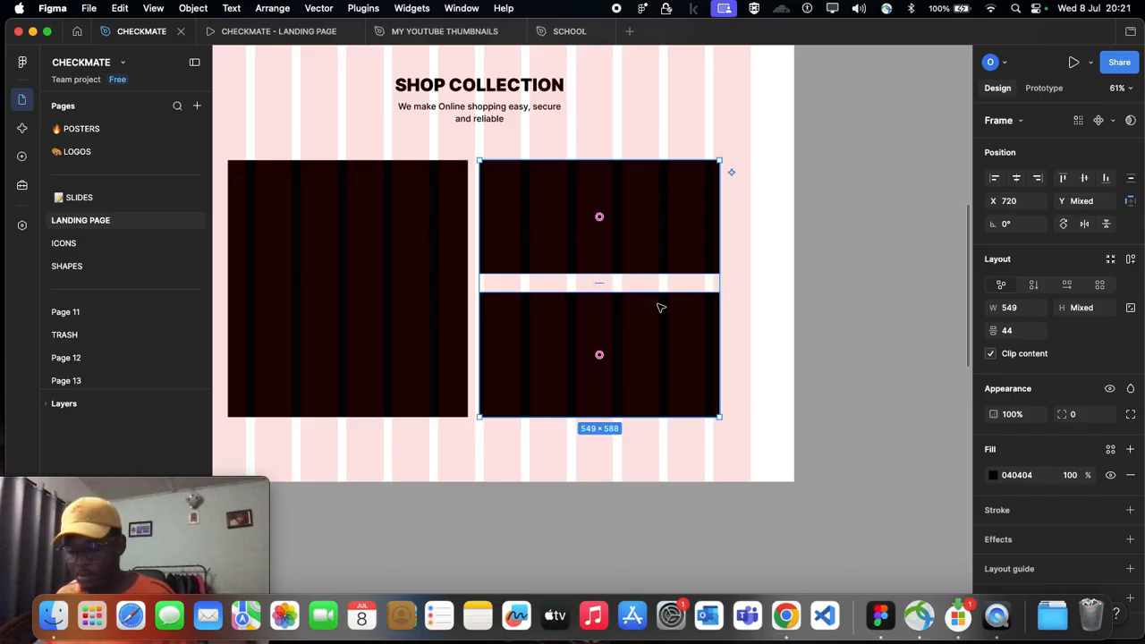
left_click(439, 314)
left_click(604, 232)
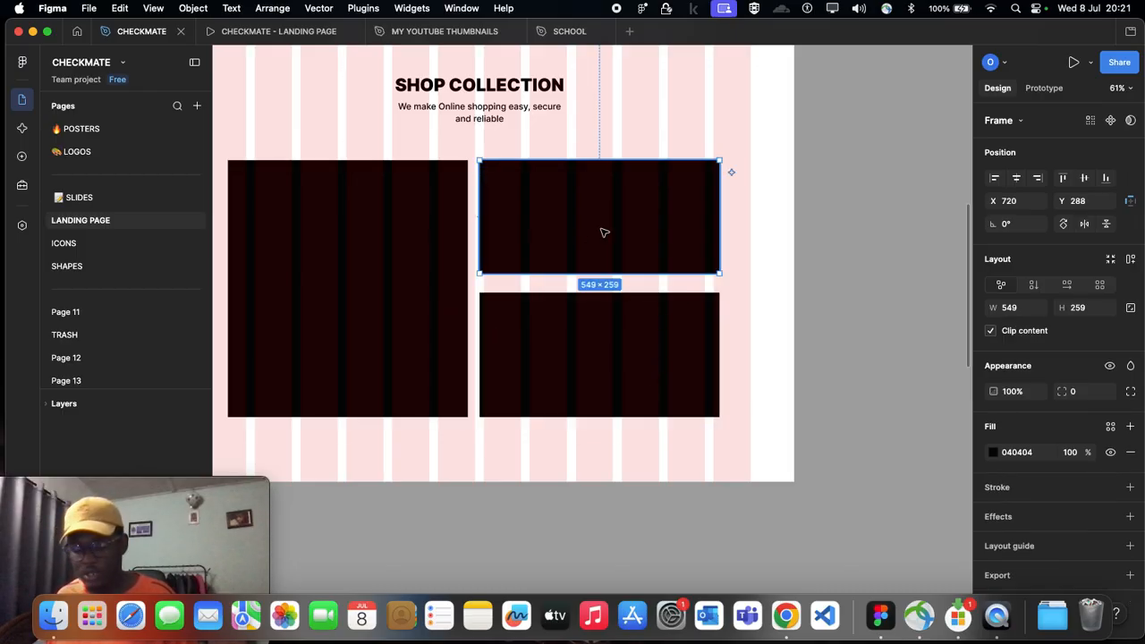
left_click(605, 306, "shift")
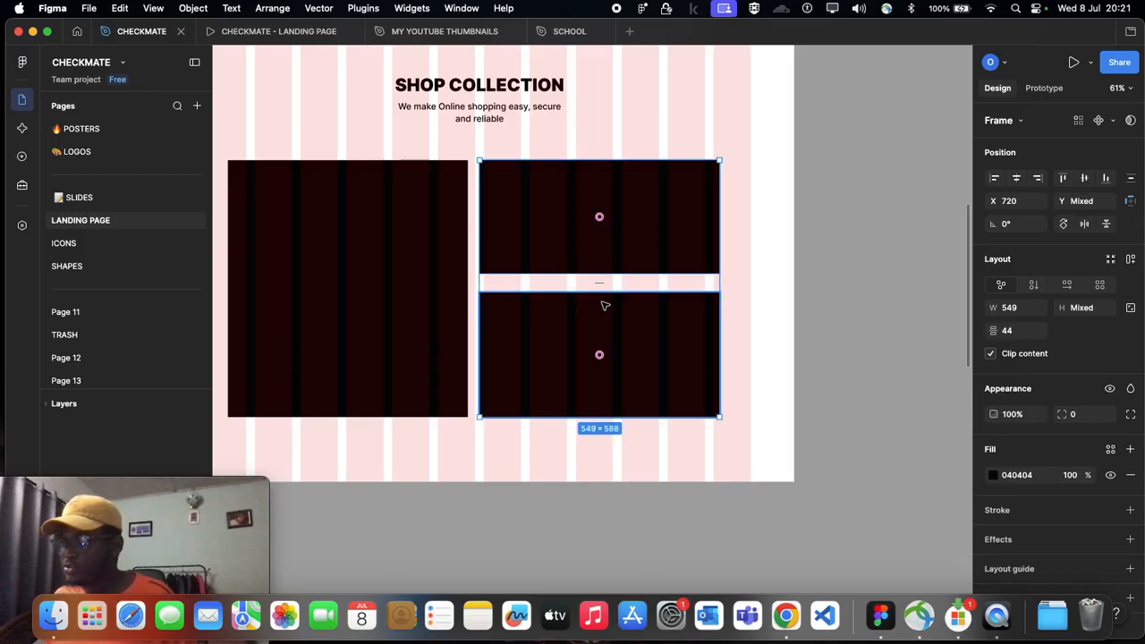
mouse_move(598, 282)
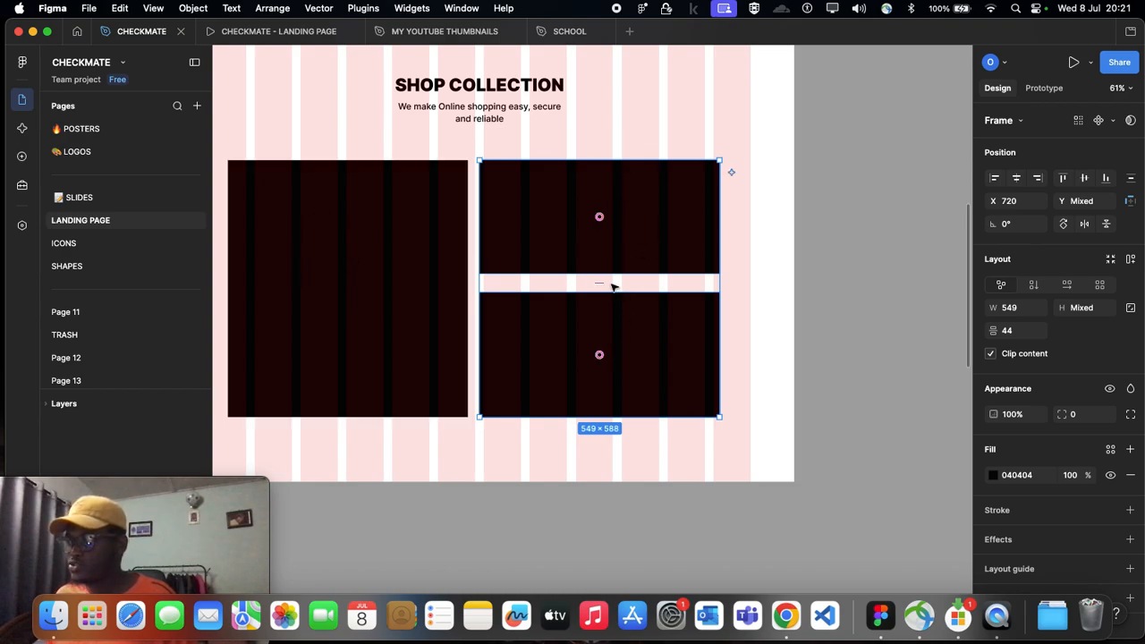
left_click(391, 286)
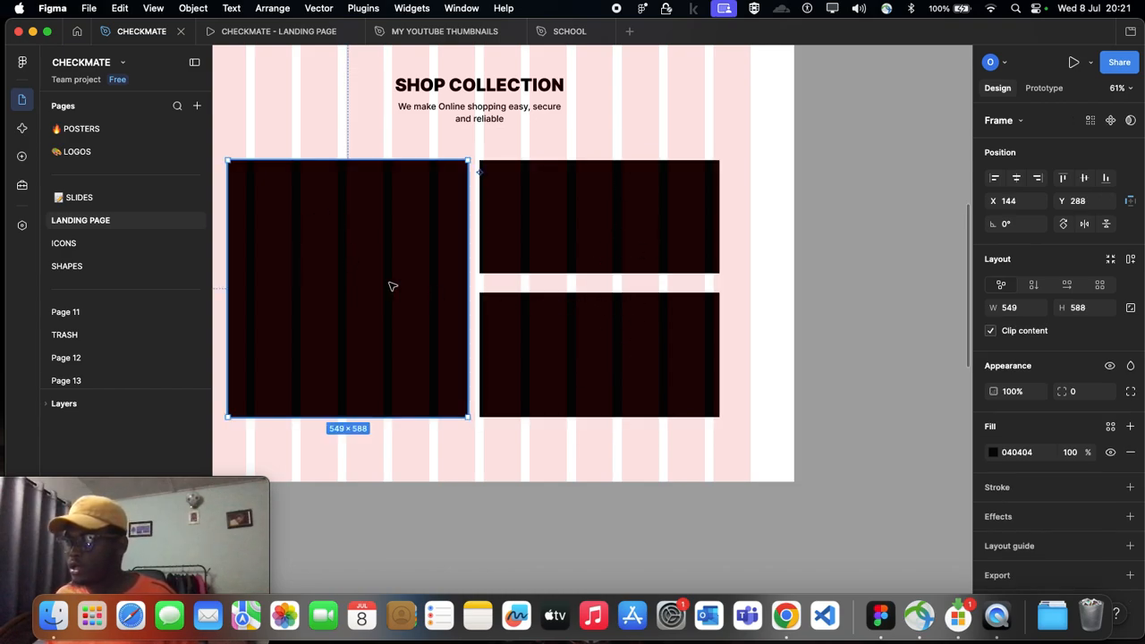
left_click(540, 261, "shift")
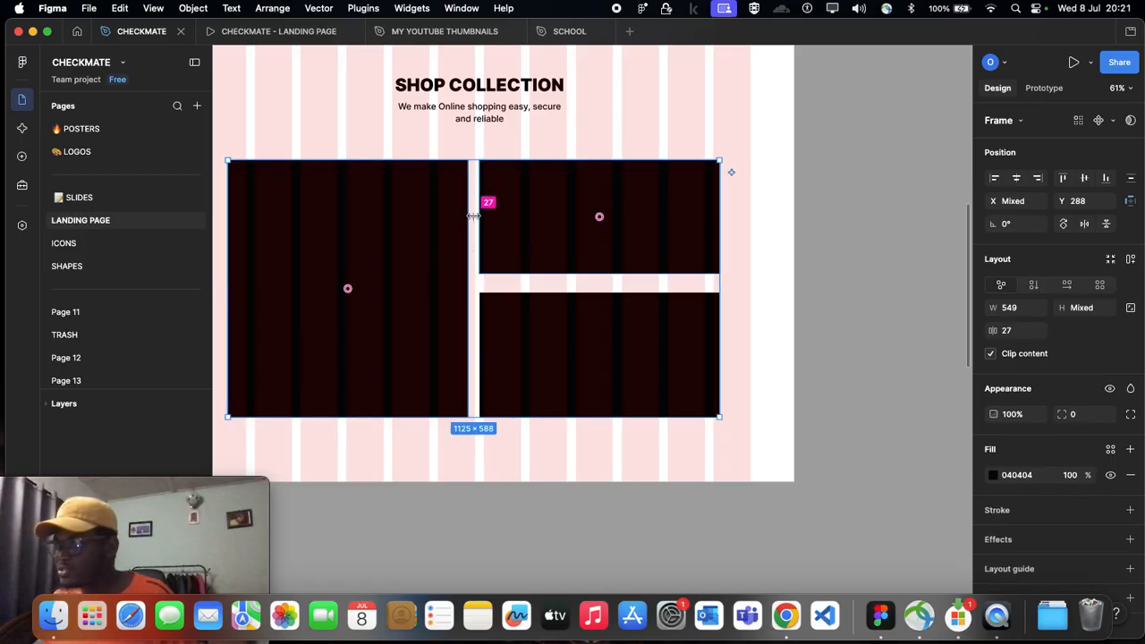
Step: Select the two stacked right cards below the Shop Collection heading and wrap them in a vertical auto layout
scroll(477, 198, "left", 4)
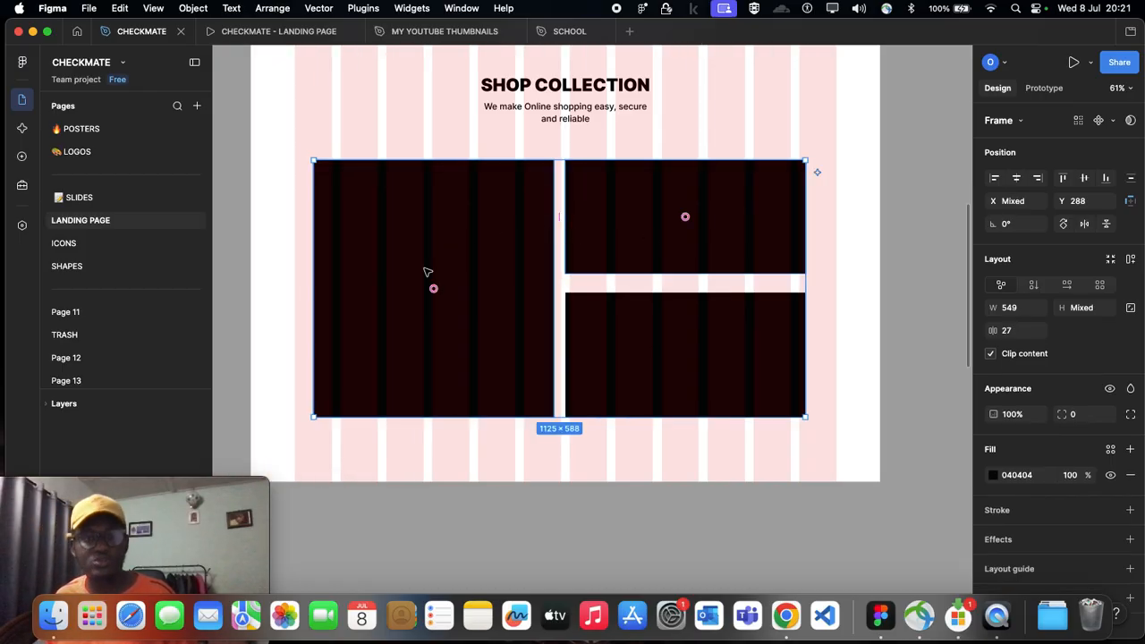
scroll(572, 286, "down", 2)
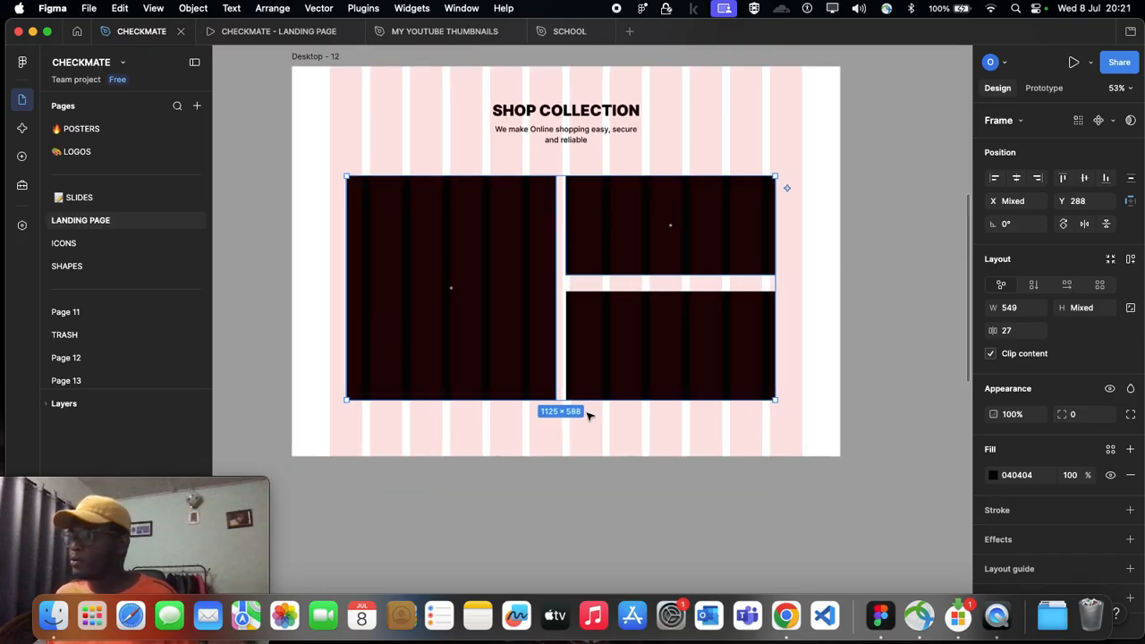
left_click(596, 435)
scroll(591, 420, "down", 2)
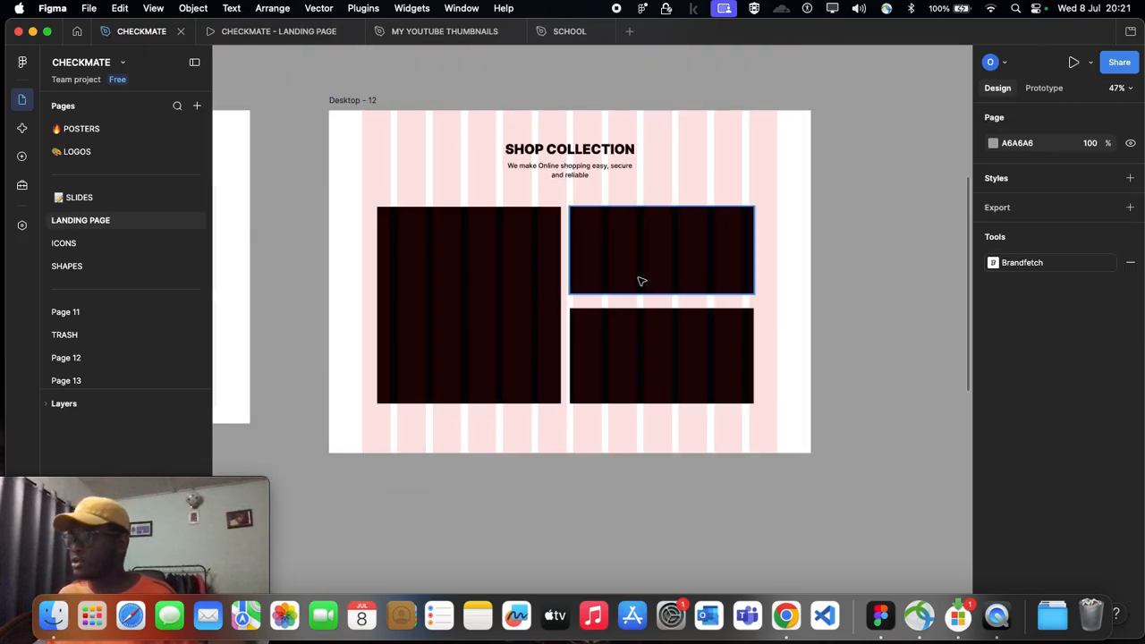
scroll(625, 280, "right", 2)
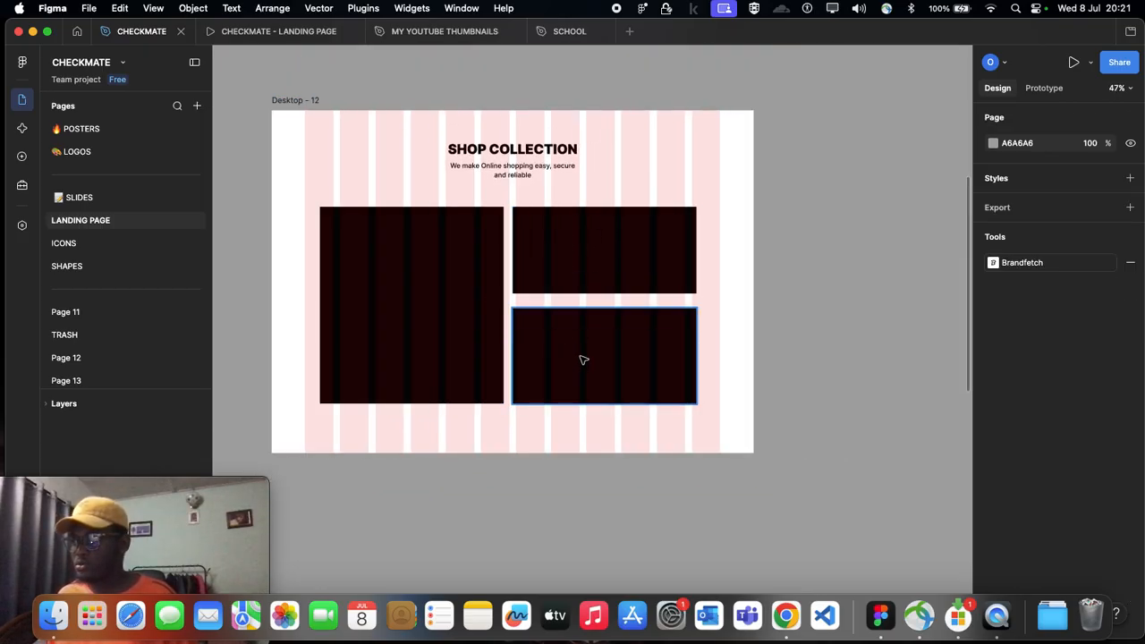
left_click(591, 271)
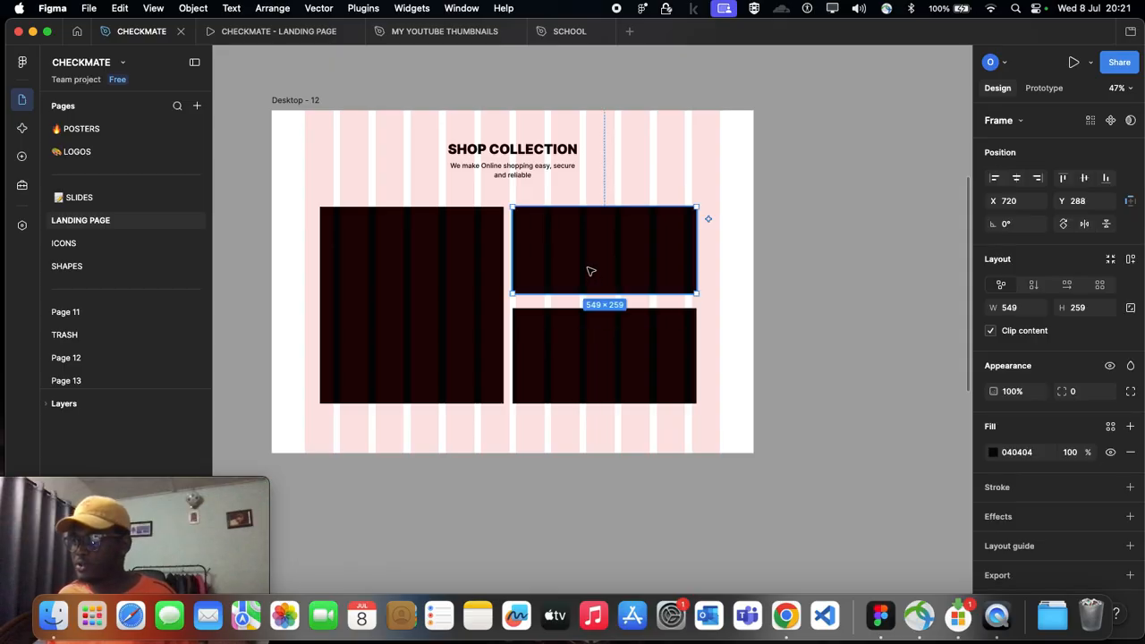
left_click(598, 353, "shift")
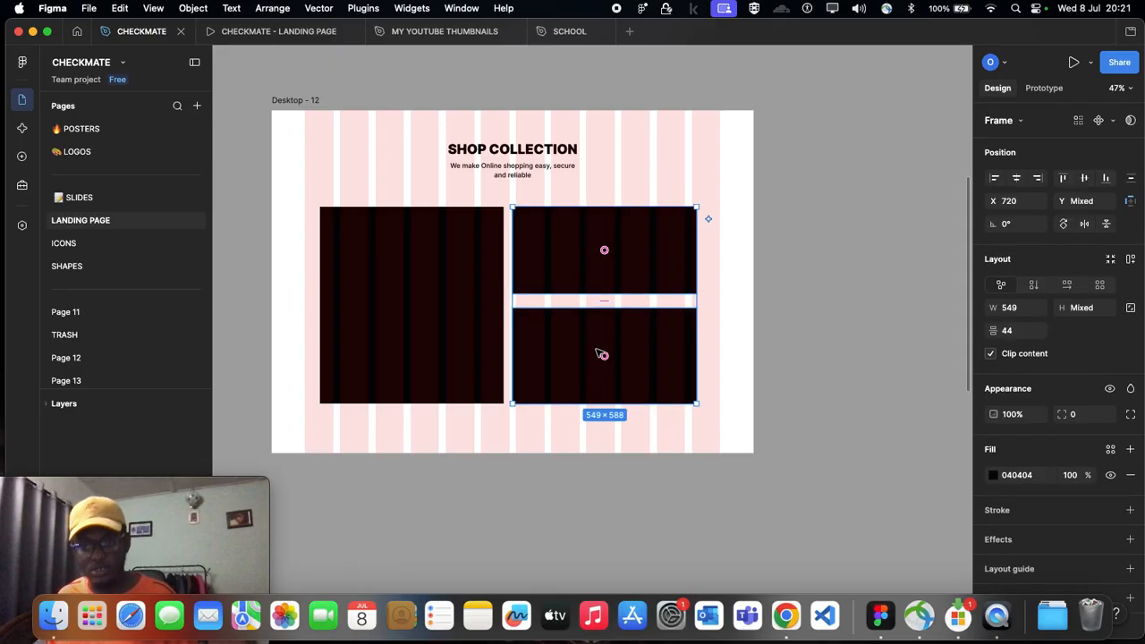
key("shift+a")
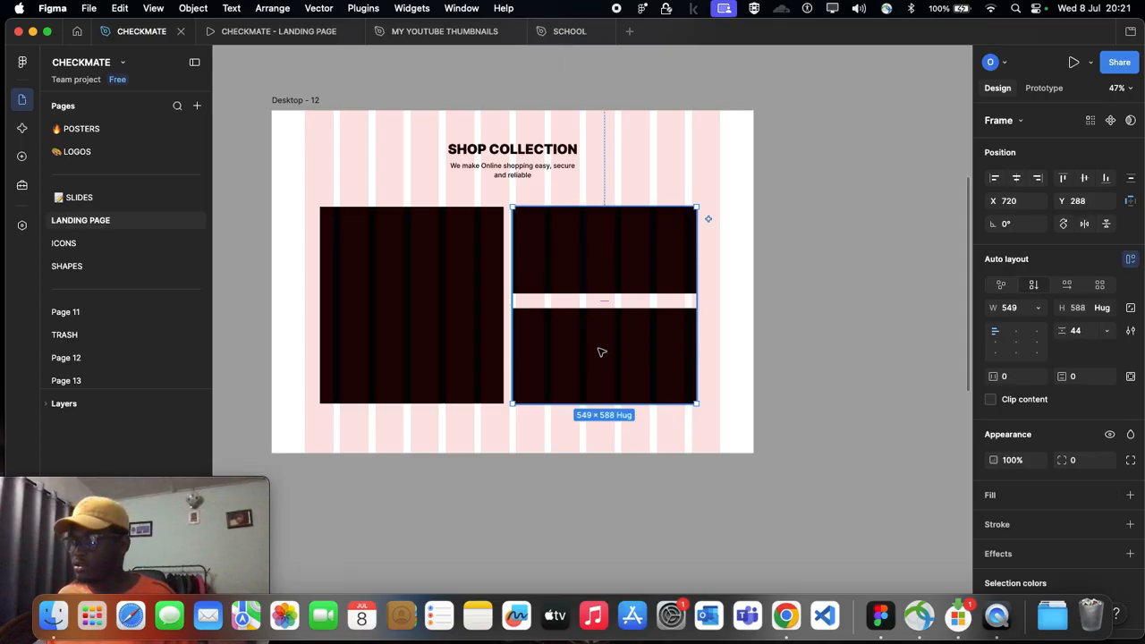
Step: Delete both stacked right cards from Desktop - 12, leaving only the tall left card
scroll(597, 278, "up", 1)
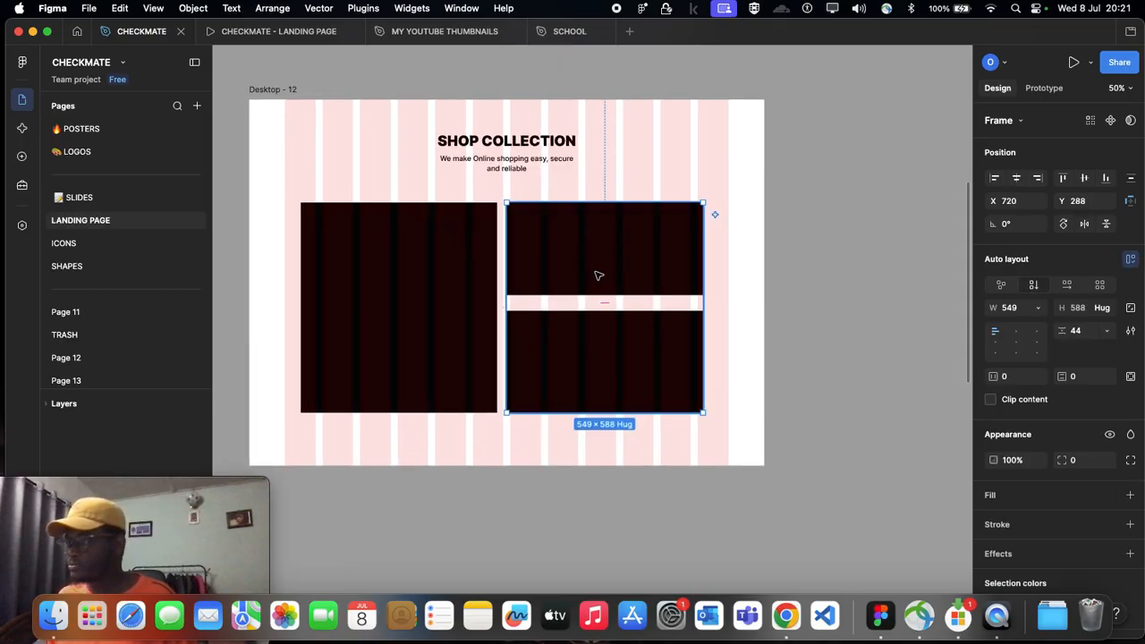
left_click(598, 276)
left_click(614, 352, "shift")
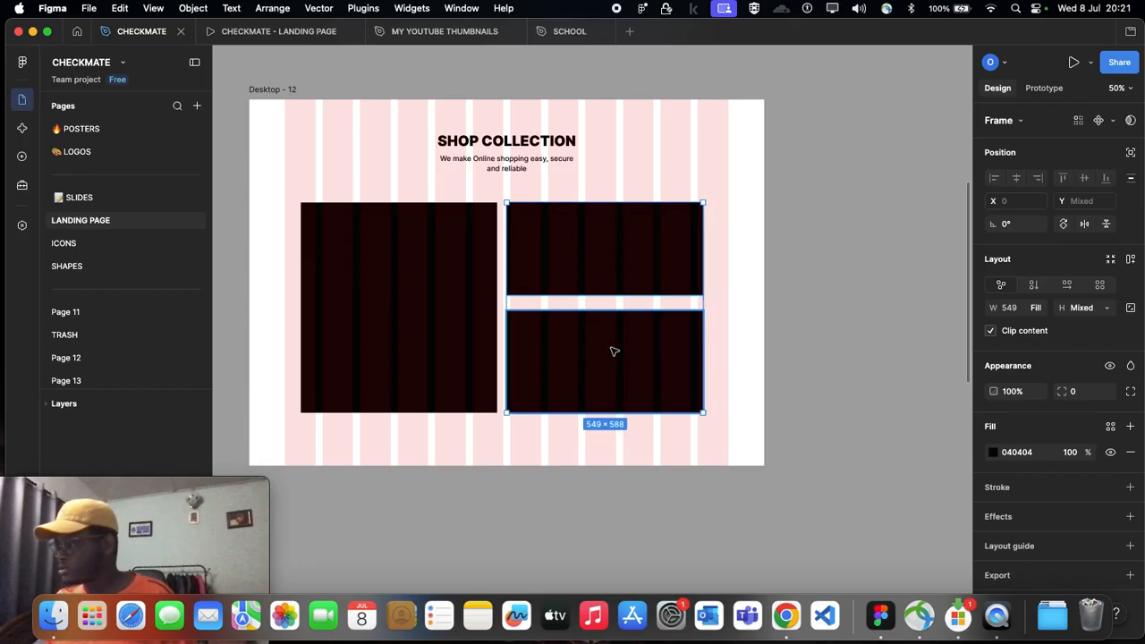
left_click(596, 262, "shift")
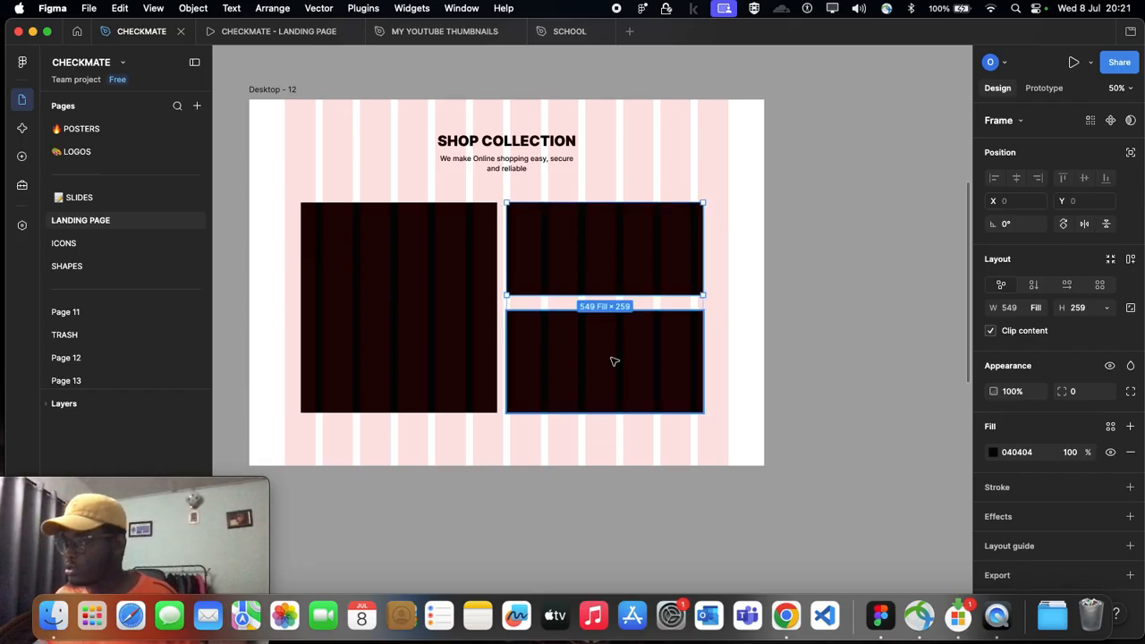
key("BackSpace")
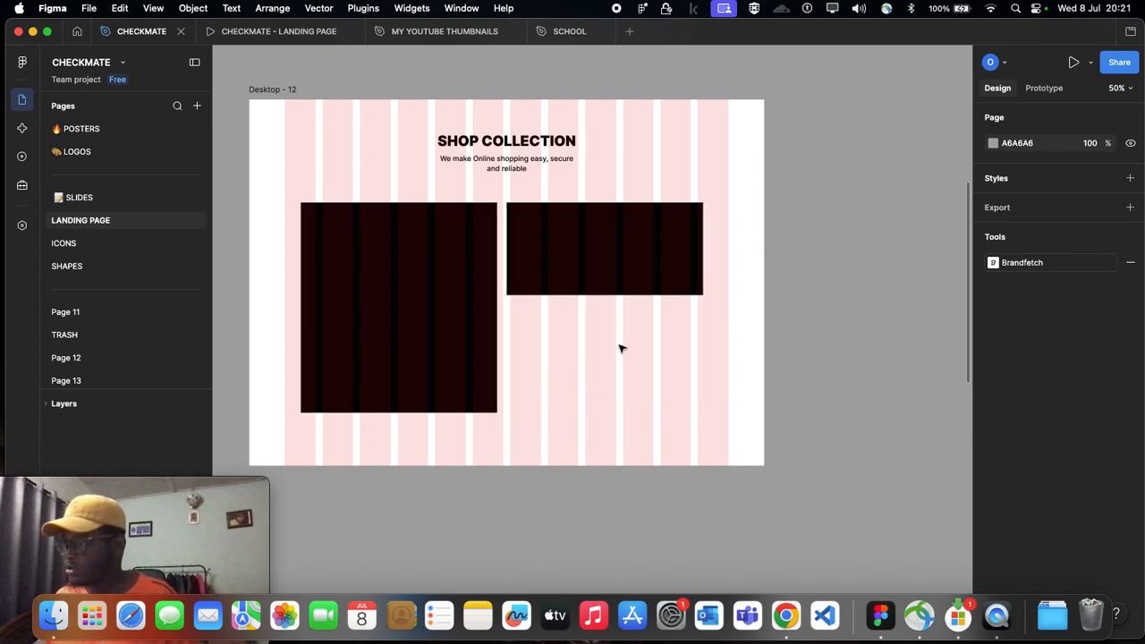
left_click(621, 266)
key("BackSpace")
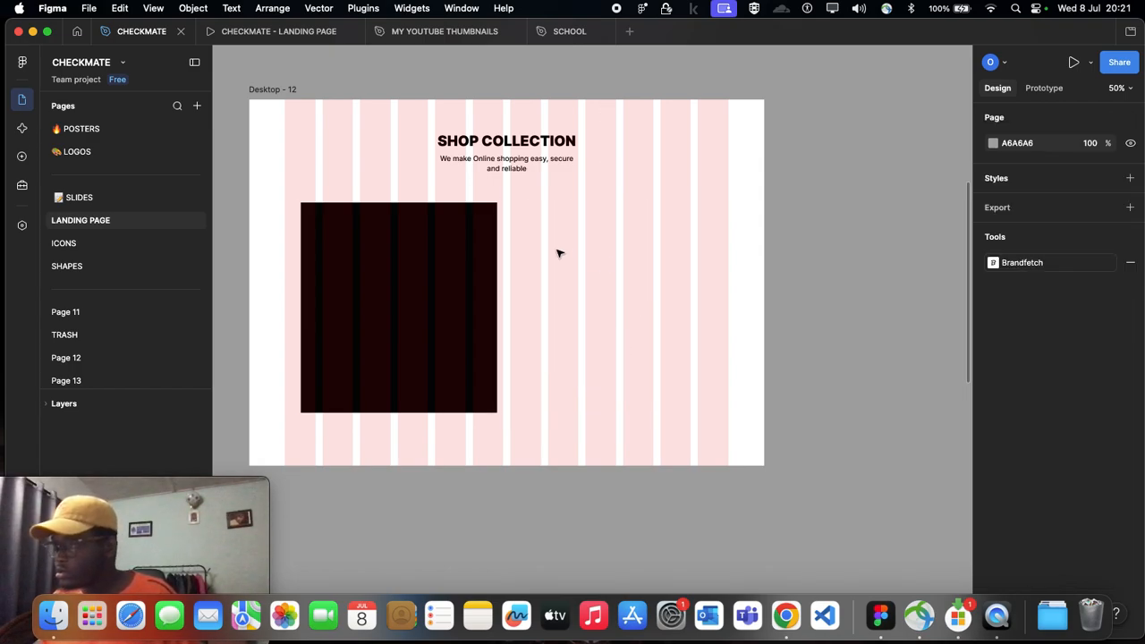
Step: Move the tall left card to X 100, Y 290 and widen it to 565
left_click(403, 279)
left_click_drag(402, 279, 396, 284)
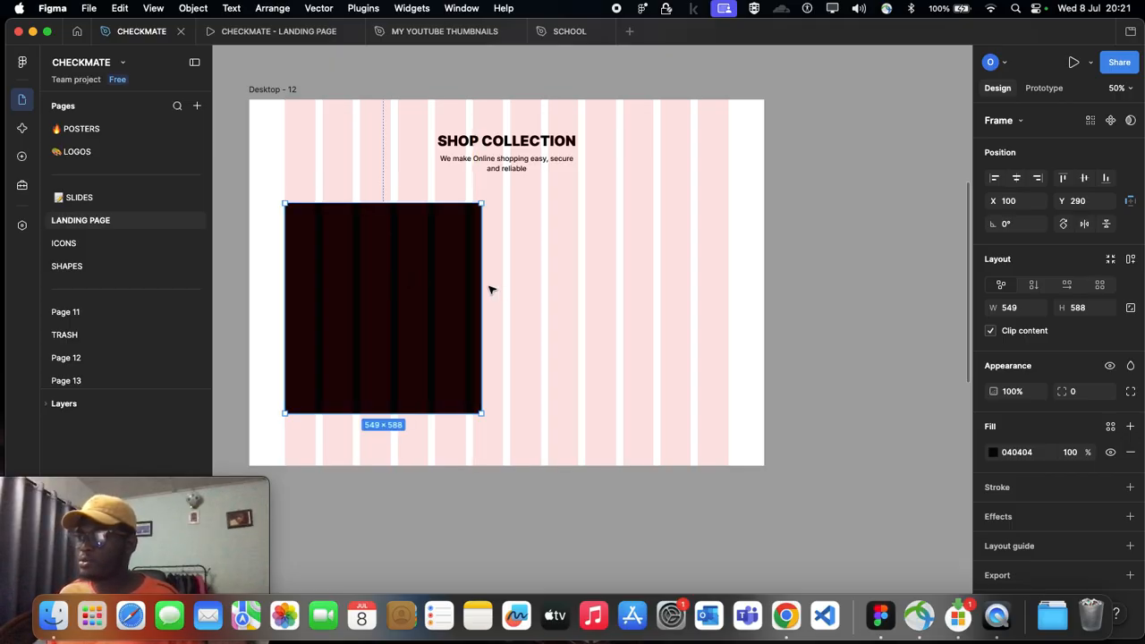
mouse_move(482, 284)
left_mouse_down()
mouse_move(503, 285)
mouse_move(487, 291)
left_mouse_up()
Step: Duplicate the tall card beside it at X 690, Y 290, and halve the copy's height with 588/2
left_click_drag(366, 276, 579, 275)
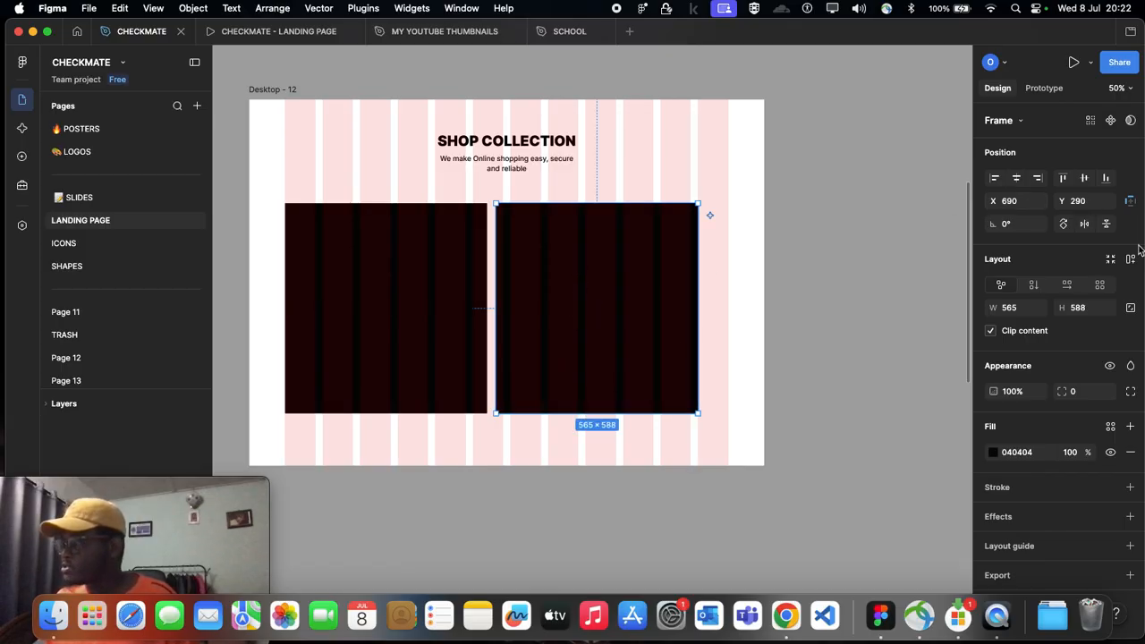
left_click(1090, 310)
left_click(1091, 311)
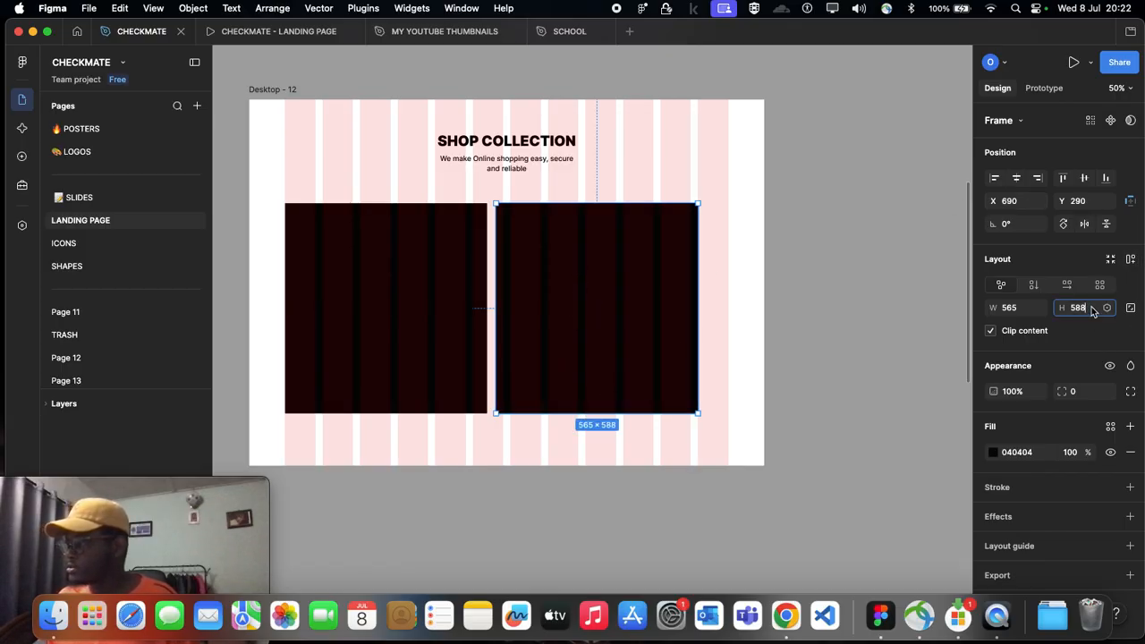
type("/2")
key("Return")
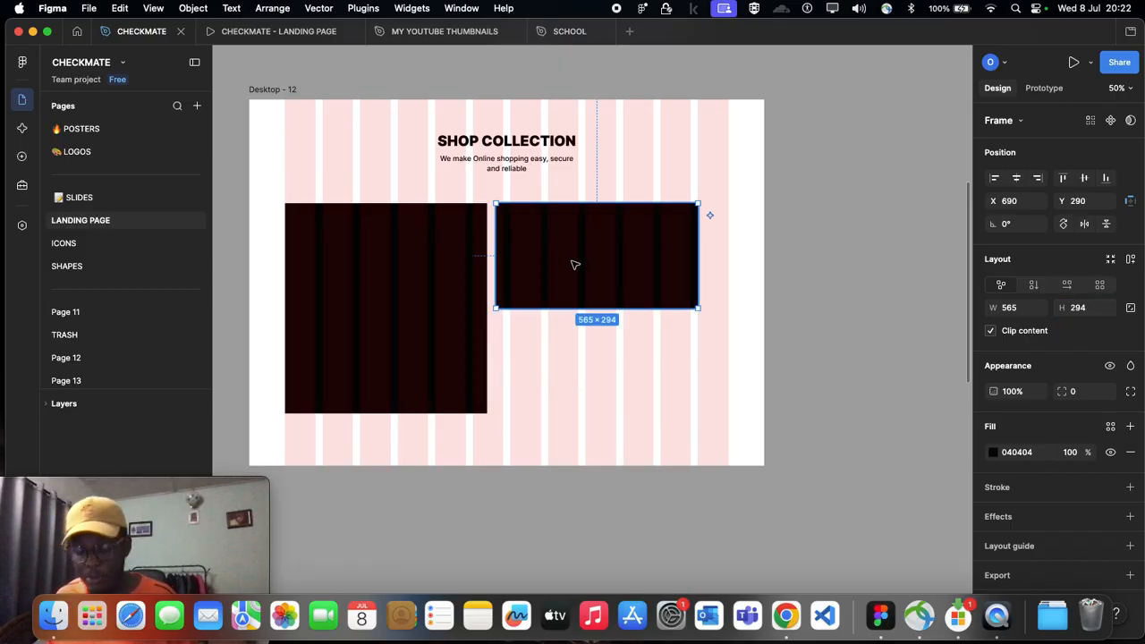
Step: Duplicate the half-height card directly below at Y 606 and wrap both cards in a vertical auto layout
left_click_drag(576, 263, 579, 376)
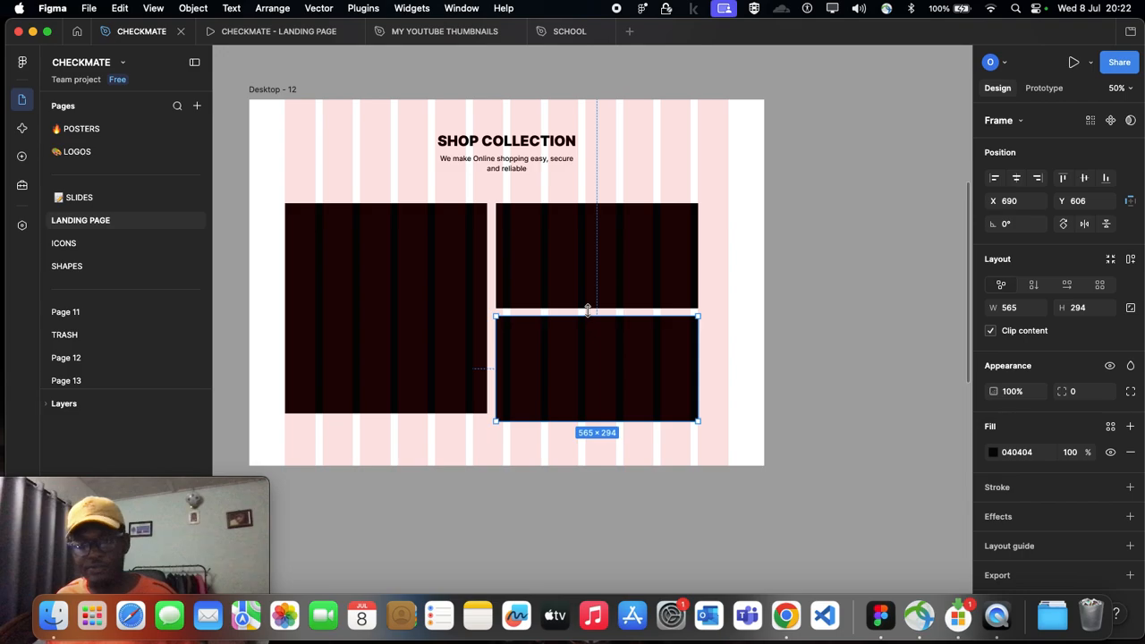
left_click(585, 292)
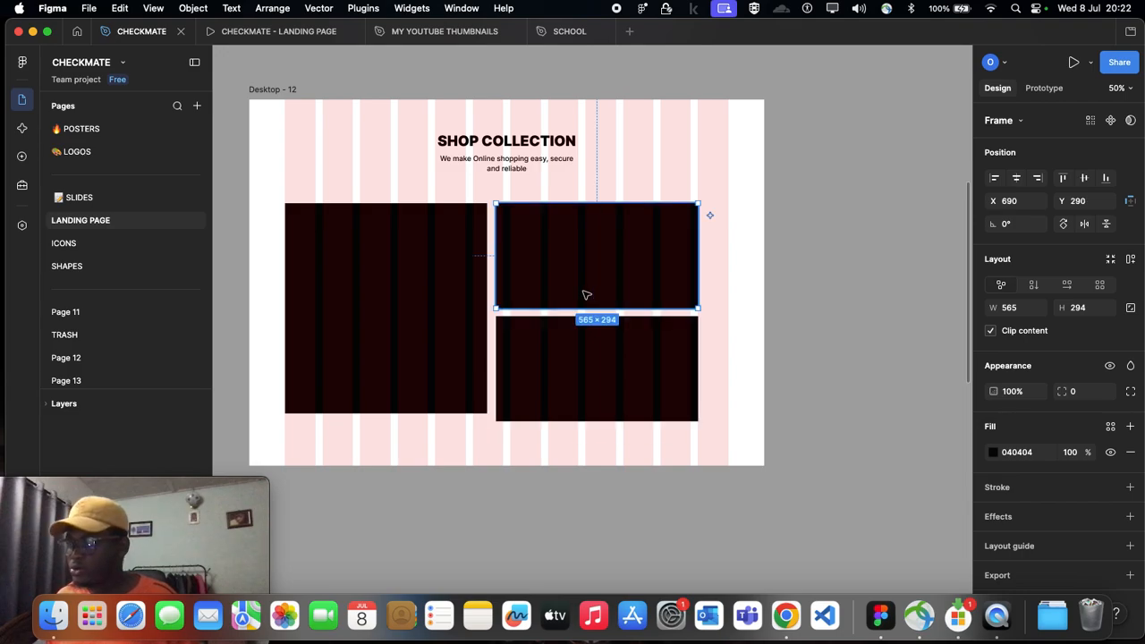
left_click(590, 375, "shift")
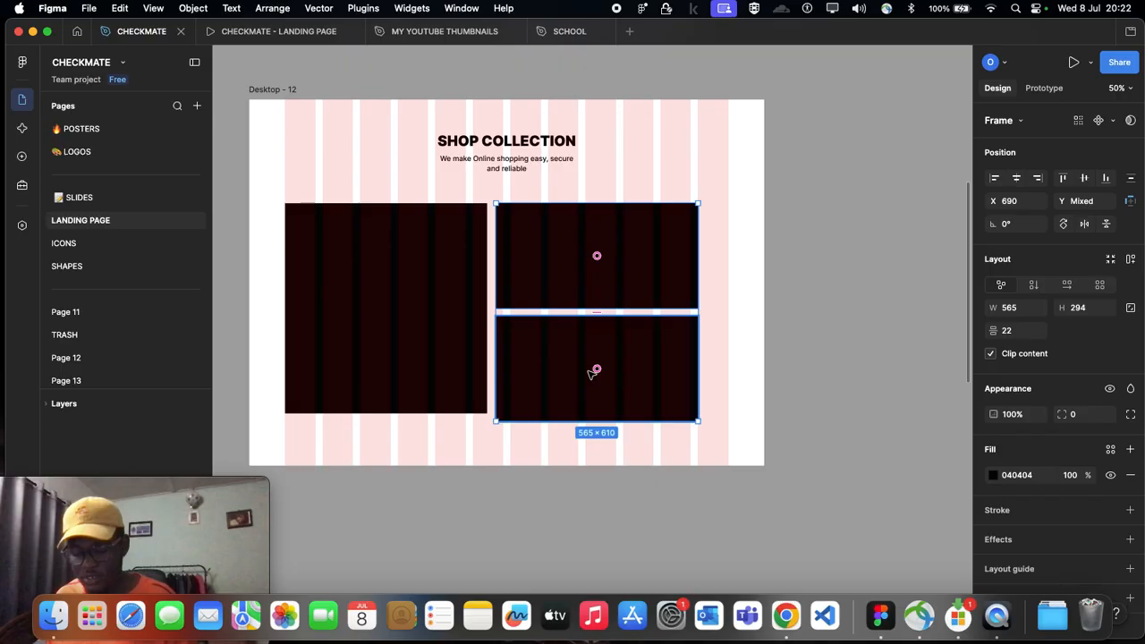
key("shift+a")
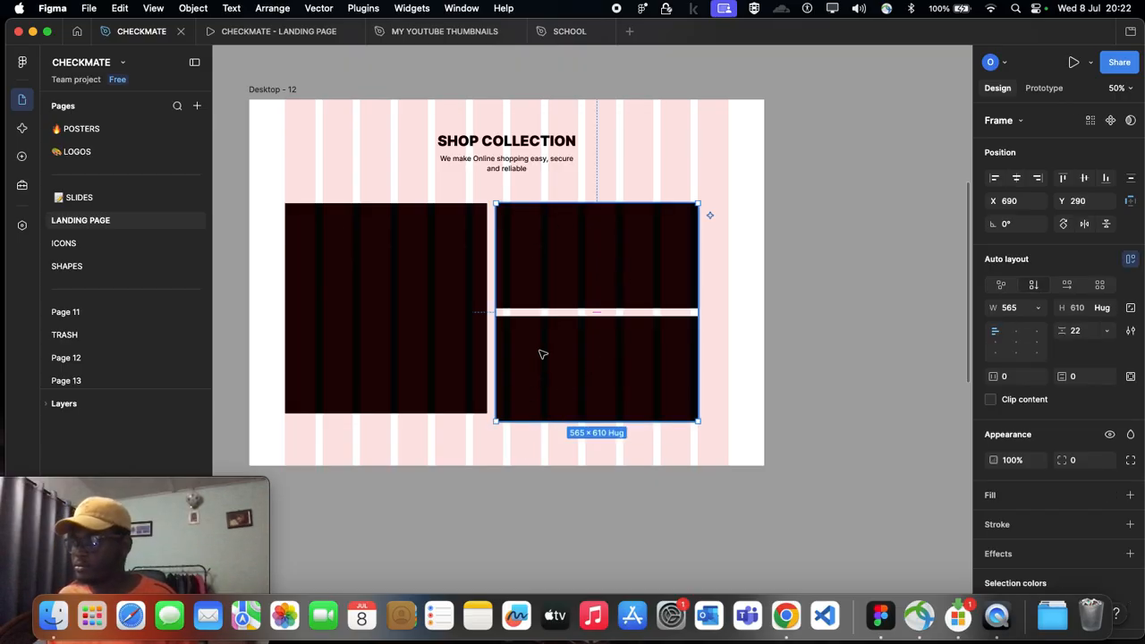
Step: Inspect the size settings of the upper and lower cards inside the stacked auto layout
left_click(580, 295)
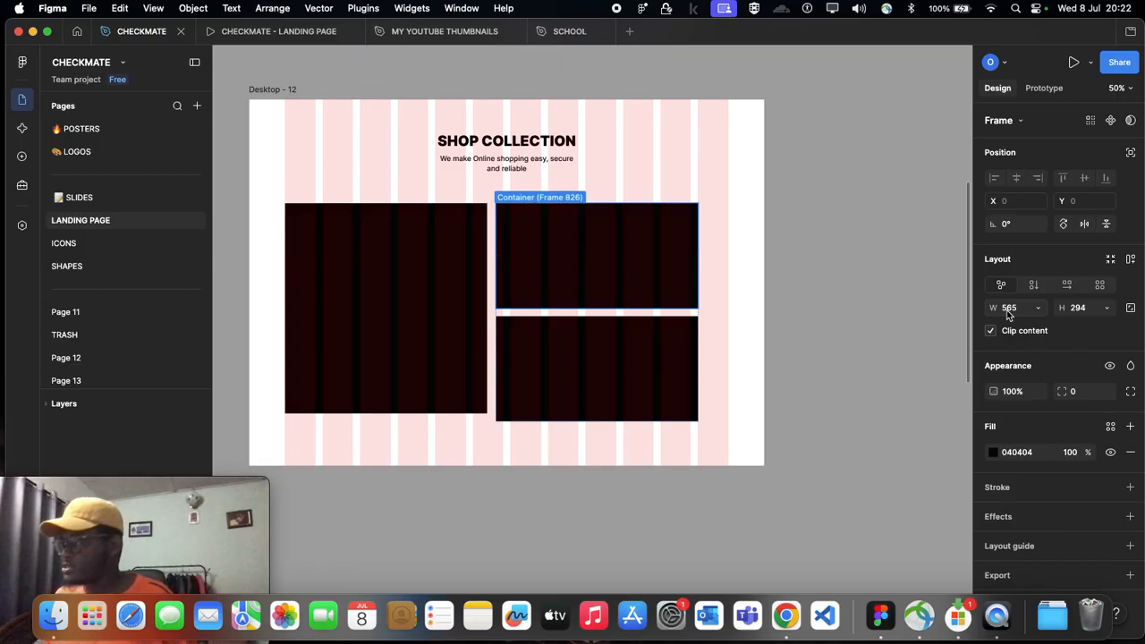
left_click(598, 368)
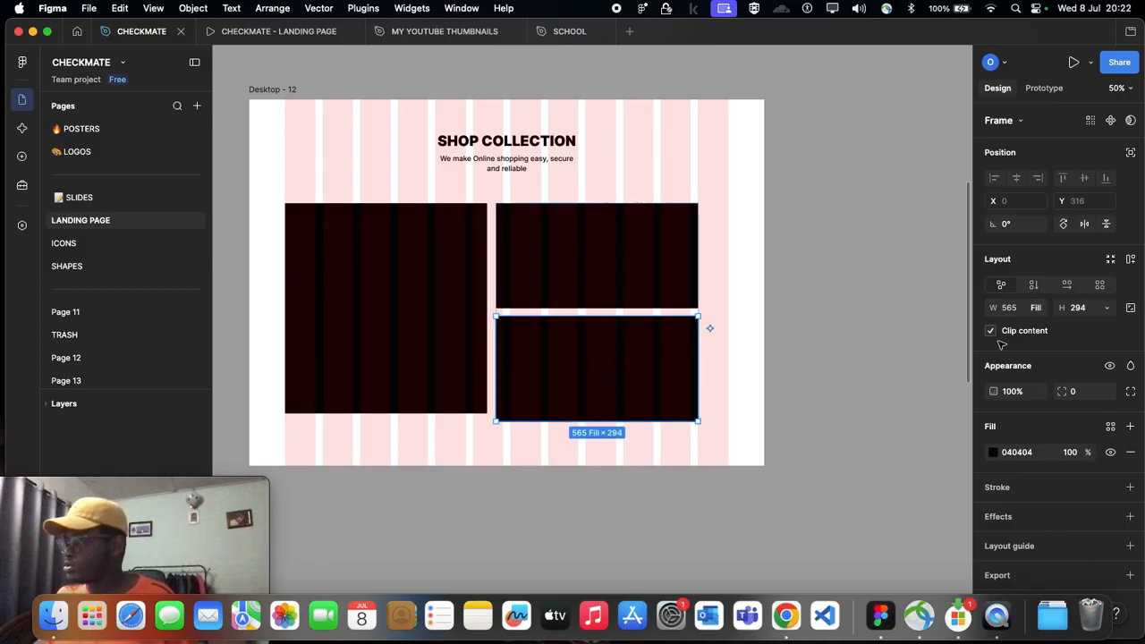
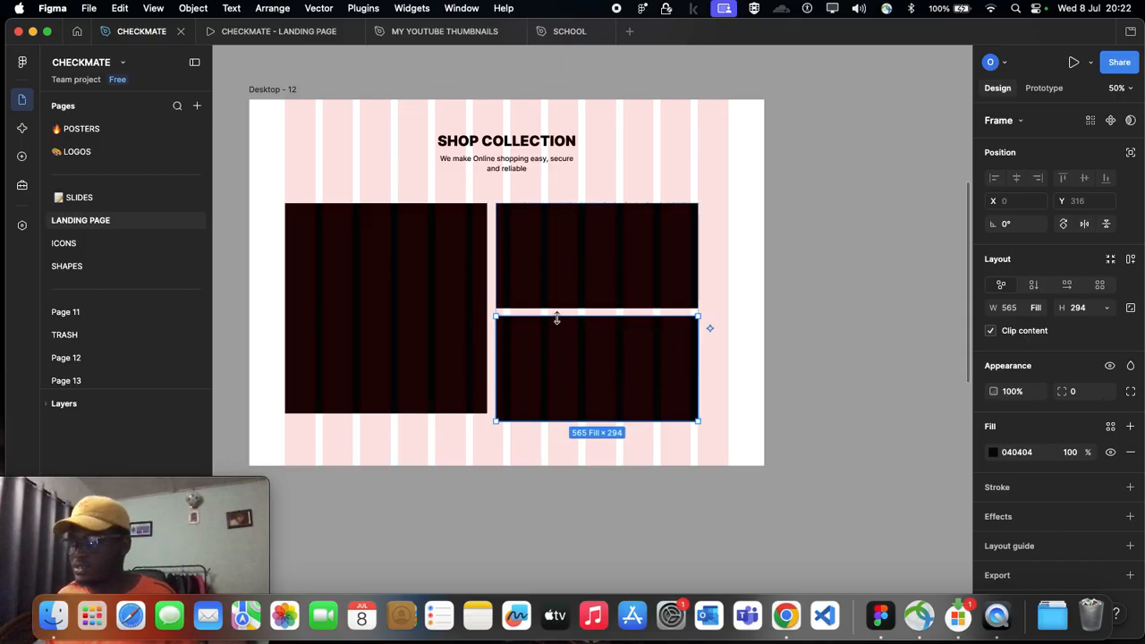
Step: Move the tall card down to Y 301 and shift the stacked cards to X 730, Y 301
left_click(478, 272)
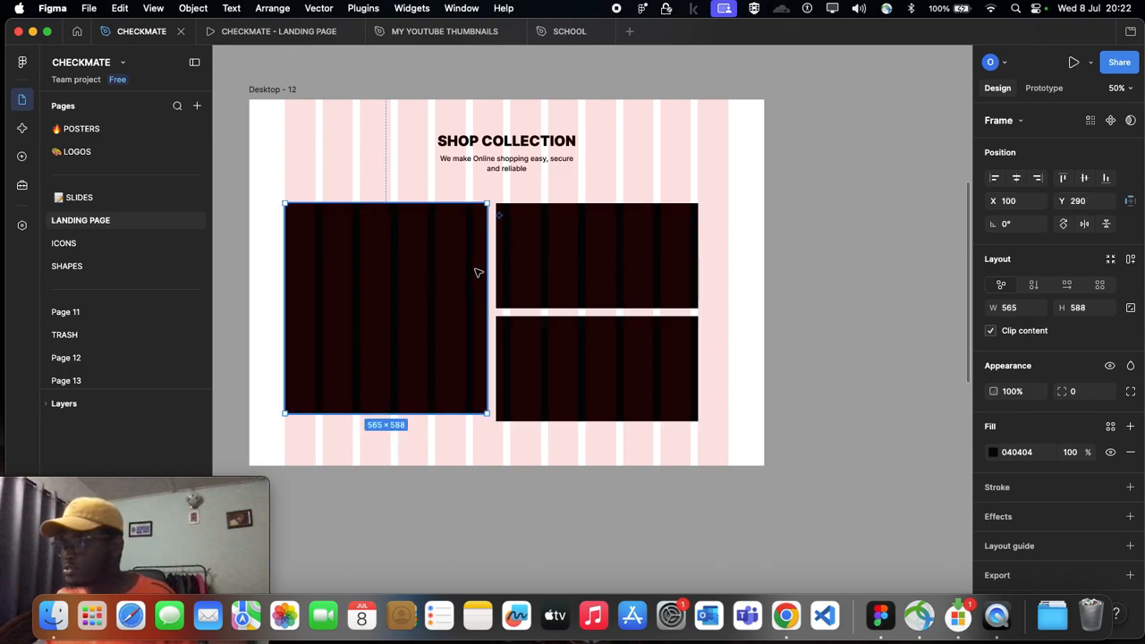
left_click(595, 279)
mouse_move(596, 312)
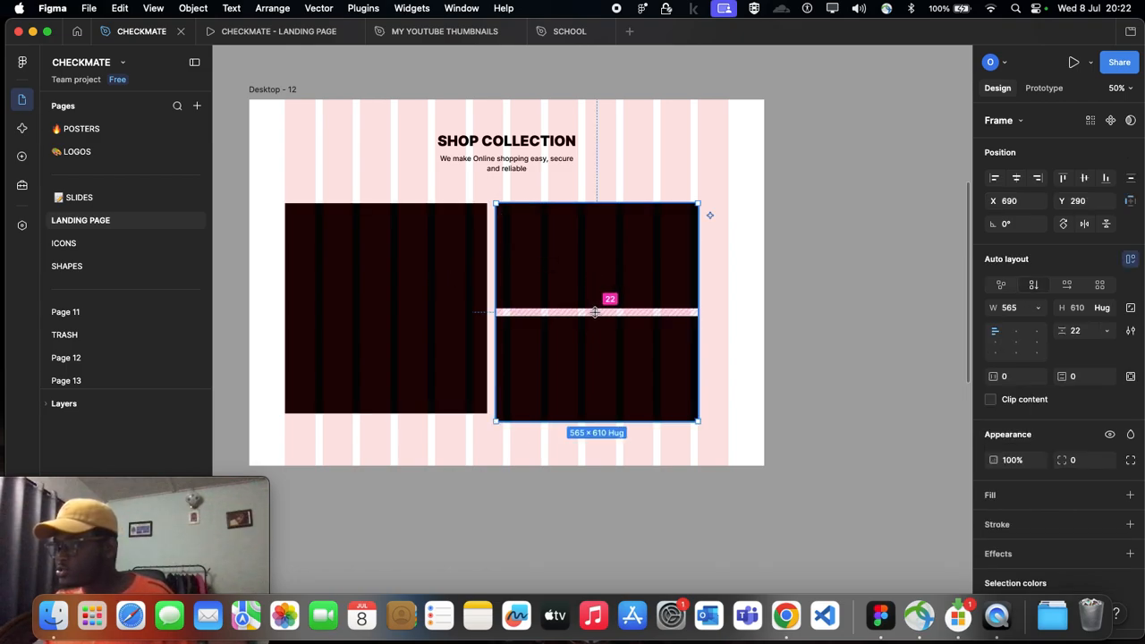
left_click(729, 333)
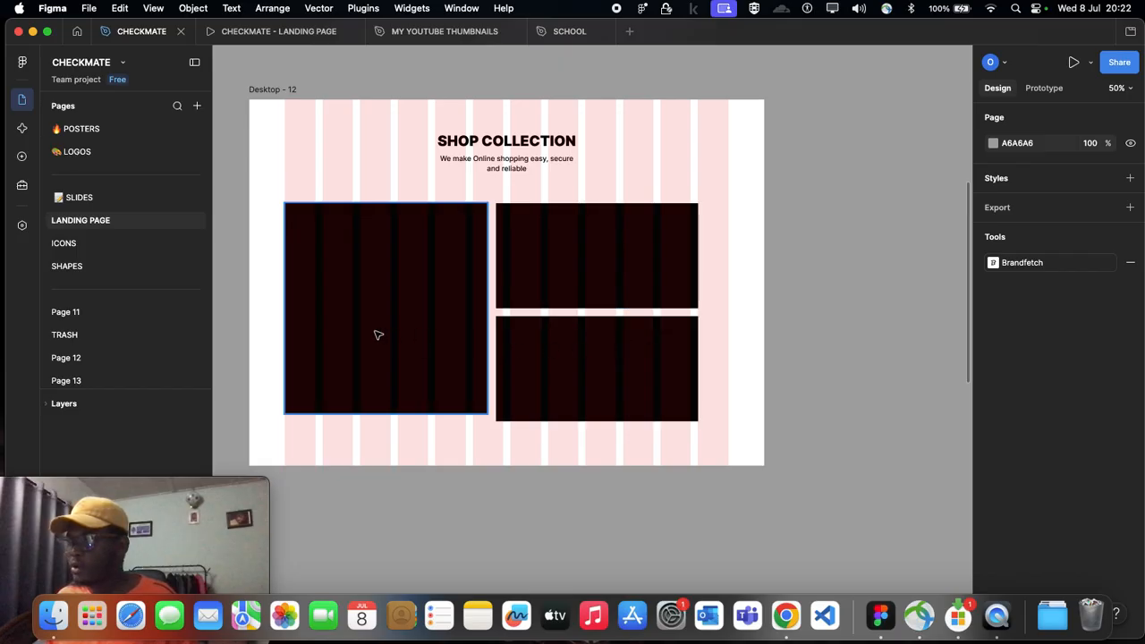
mouse_move(387, 259)
left_mouse_down()
mouse_move(379, 274)
mouse_move(386, 263)
left_mouse_up()
mouse_move(603, 280)
left_mouse_down()
mouse_move(614, 291)
mouse_move(621, 276)
mouse_move(616, 287)
left_mouse_up()
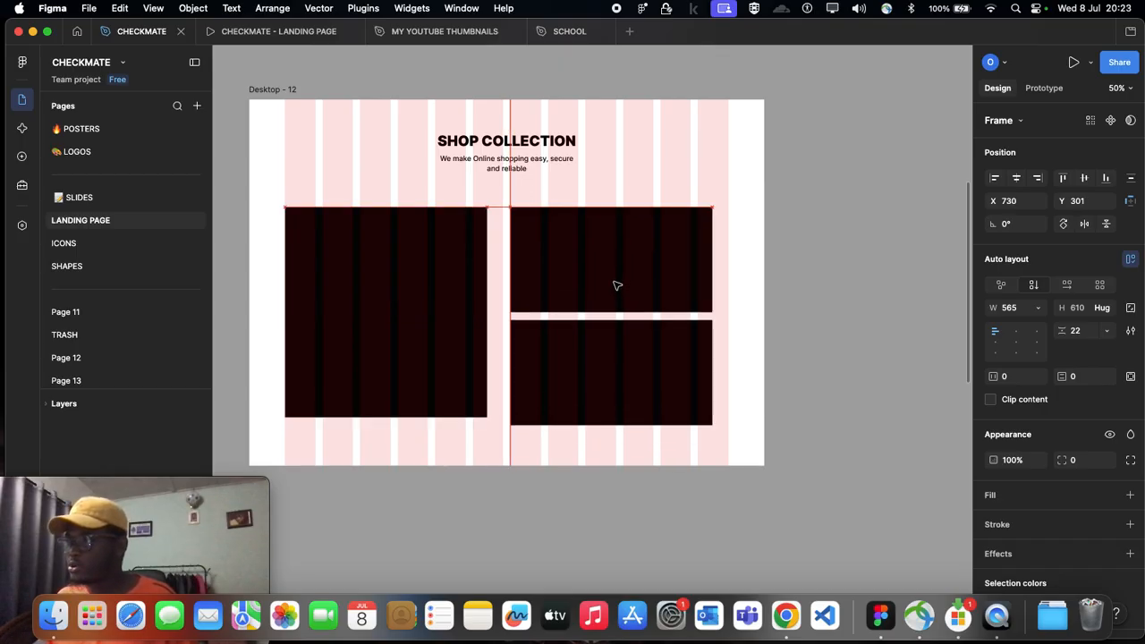
Step: Wrap the tall card and the stacked cards together in a horizontal auto layout
left_click(424, 313)
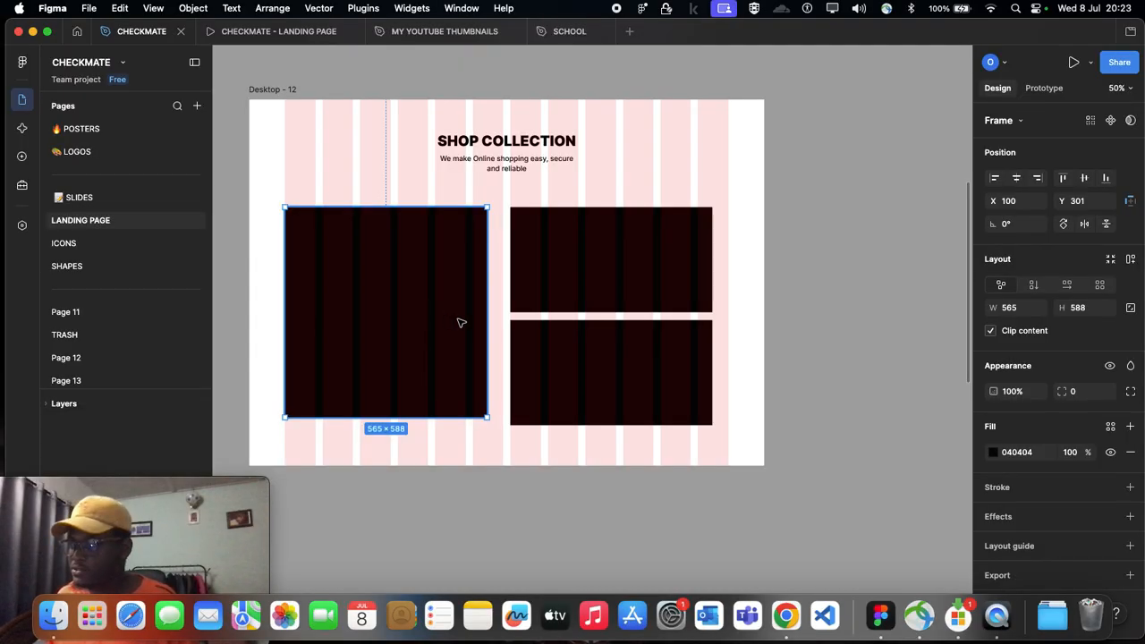
left_click(564, 318, "shift")
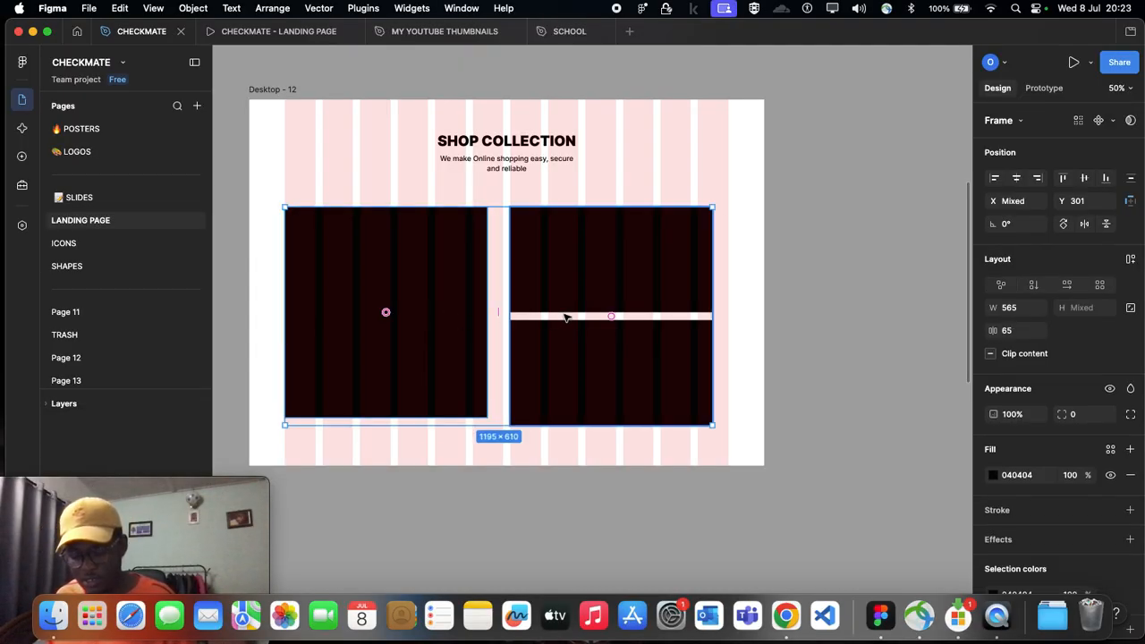
key("shift+a")
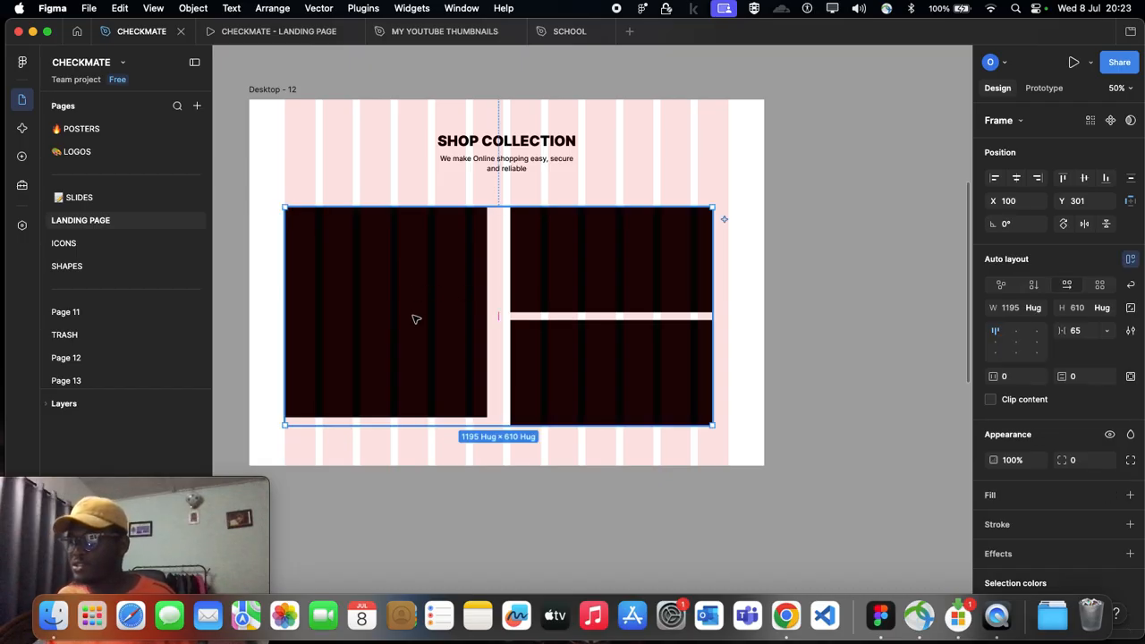
Step: Stretch the tall card's height to 610 so its lower edge aligns with the stacked cards
left_click(416, 318)
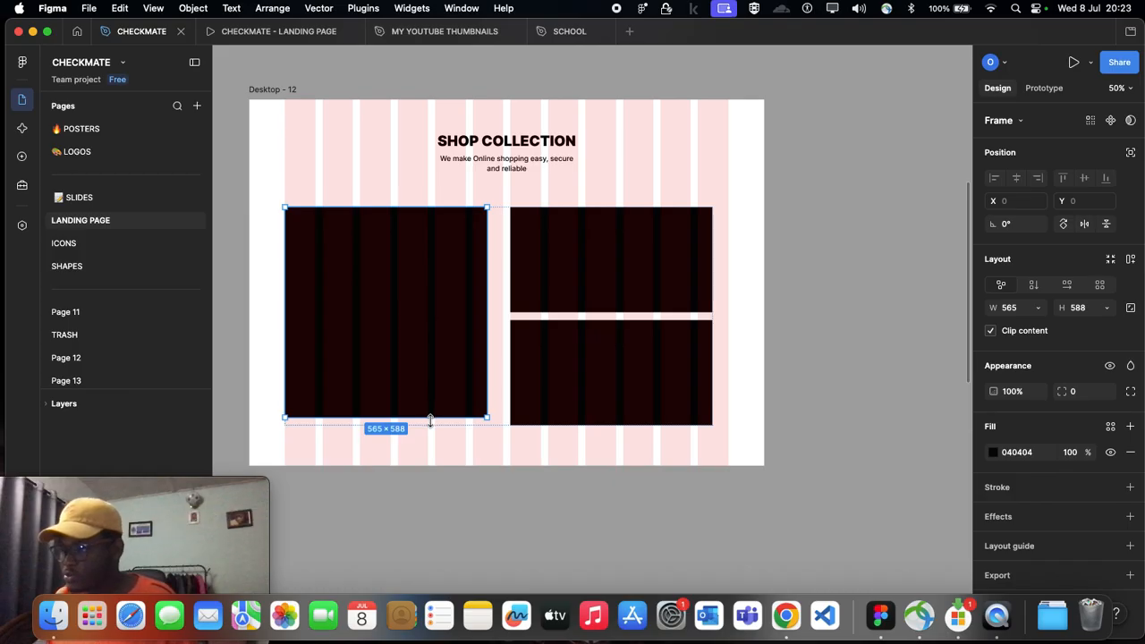
left_click_drag(430, 418, 430, 426)
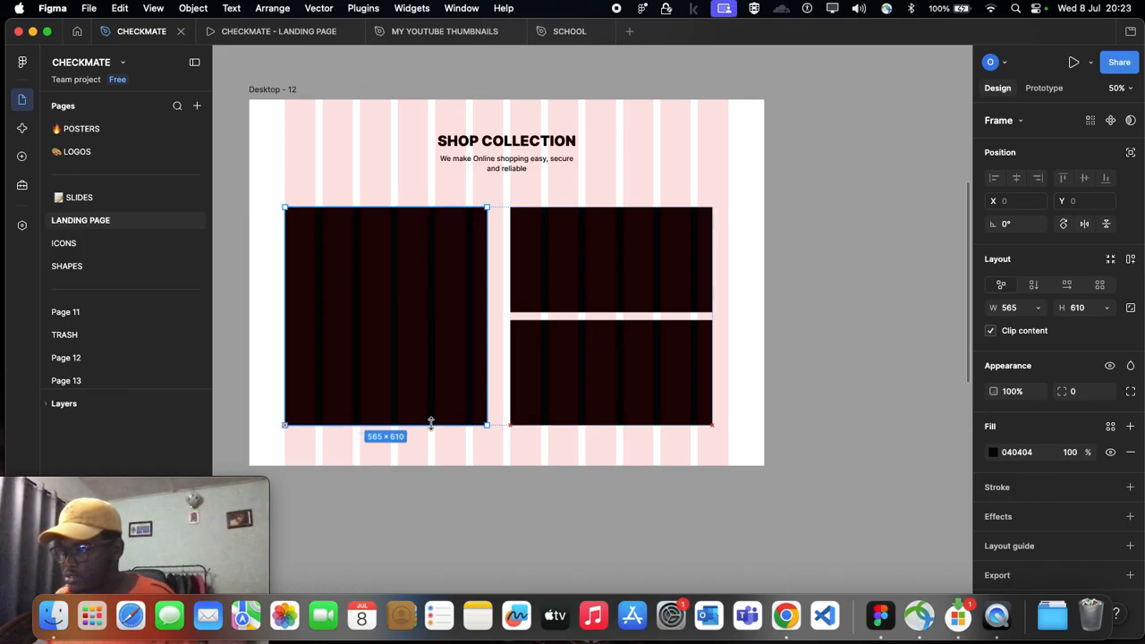
left_click(499, 313)
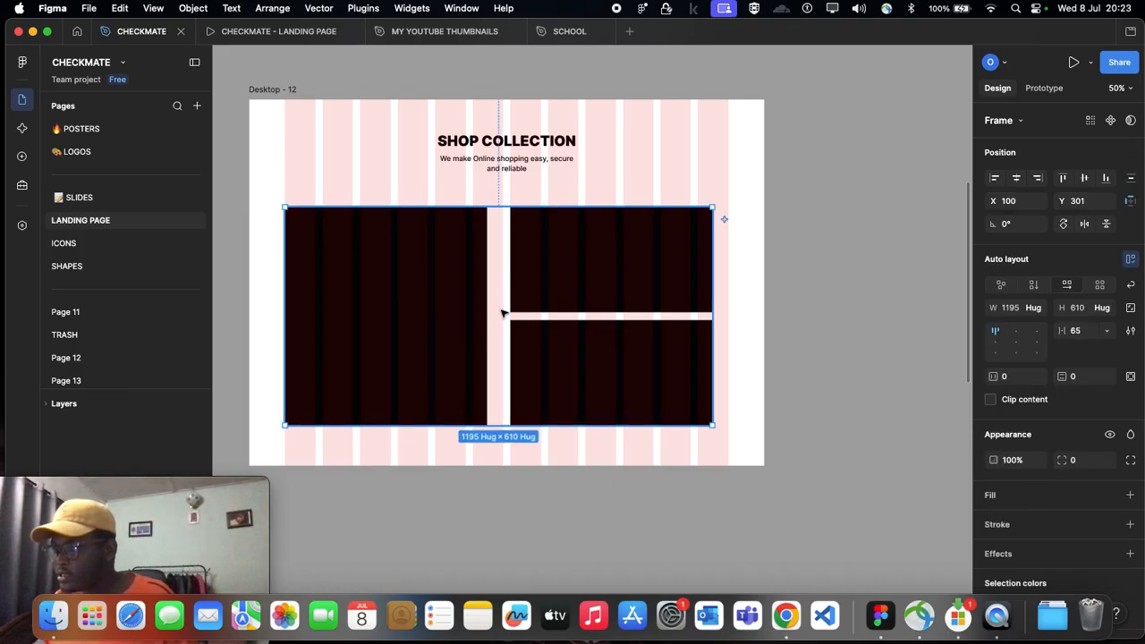
left_click(600, 263)
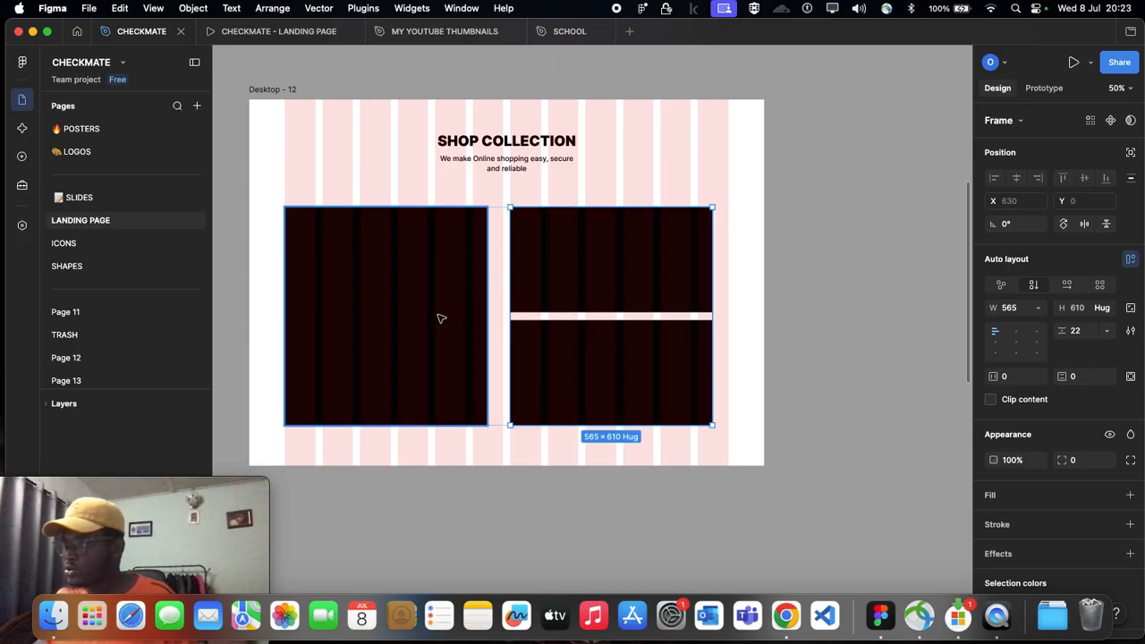
Step: Set the horizontal gap between the tall card and the stacked cards to 22
left_click(495, 304)
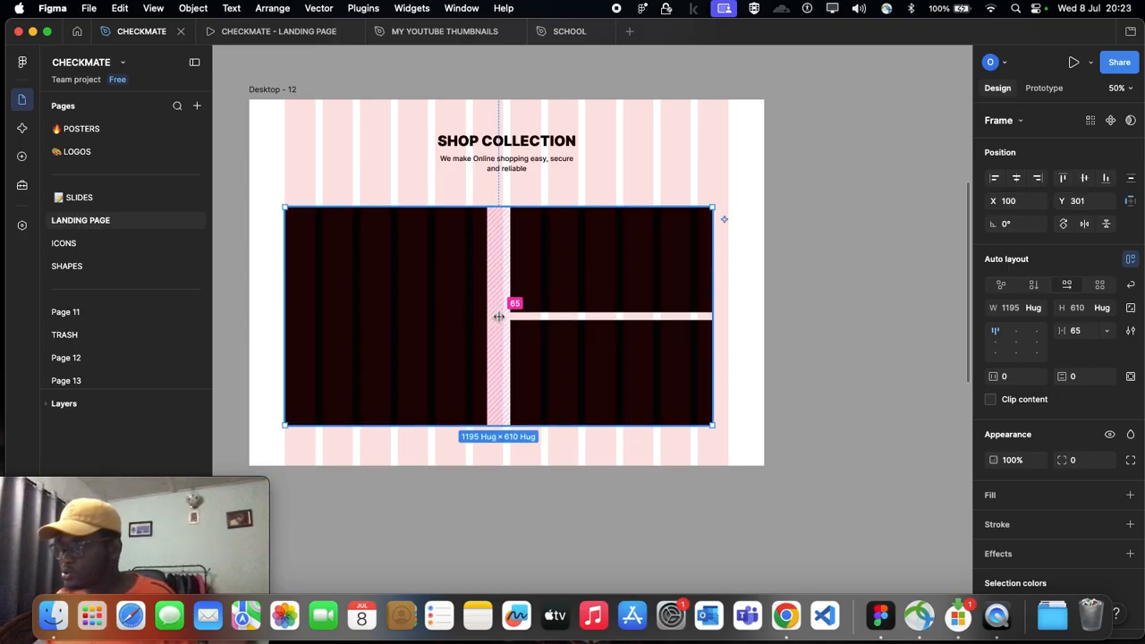
left_click_drag(500, 319, 490, 316)
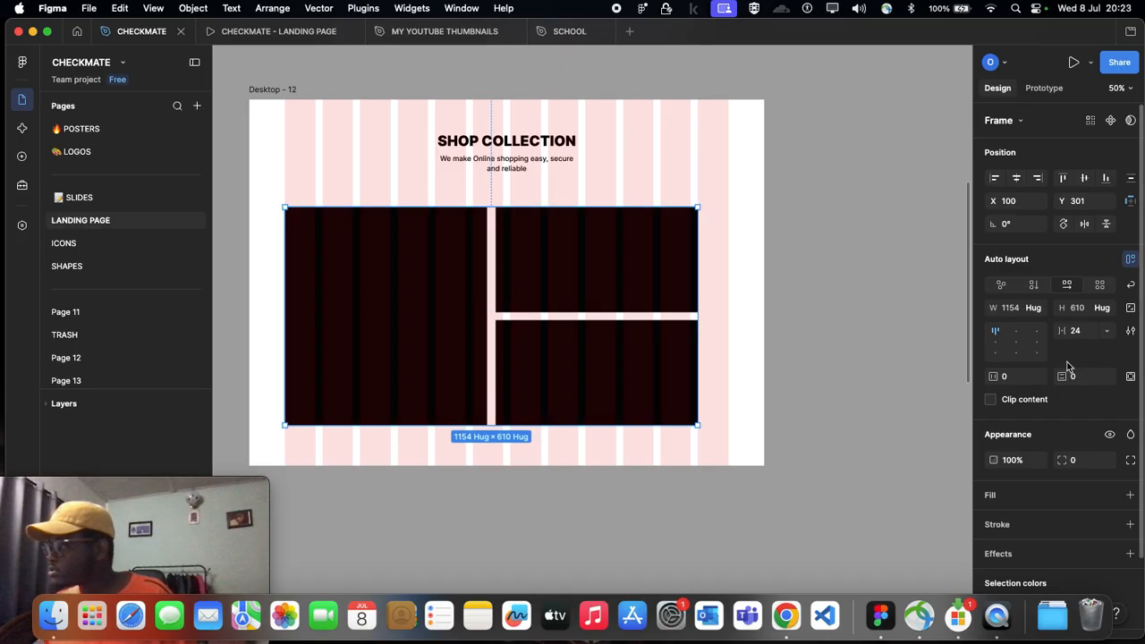
left_click(1082, 330)
type("22")
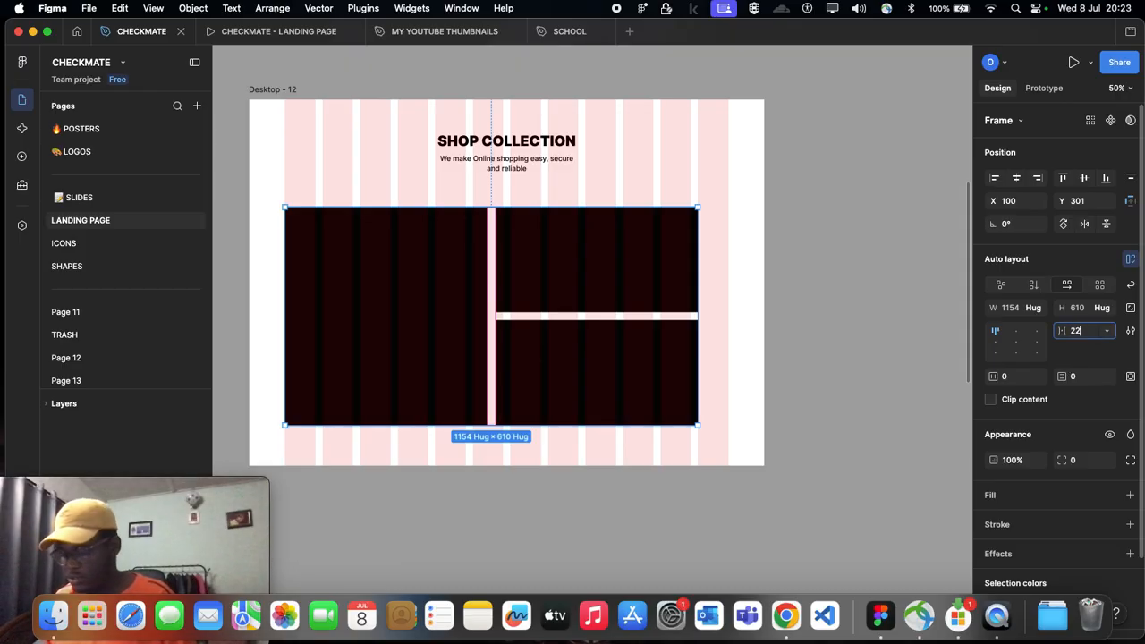
key("Return")
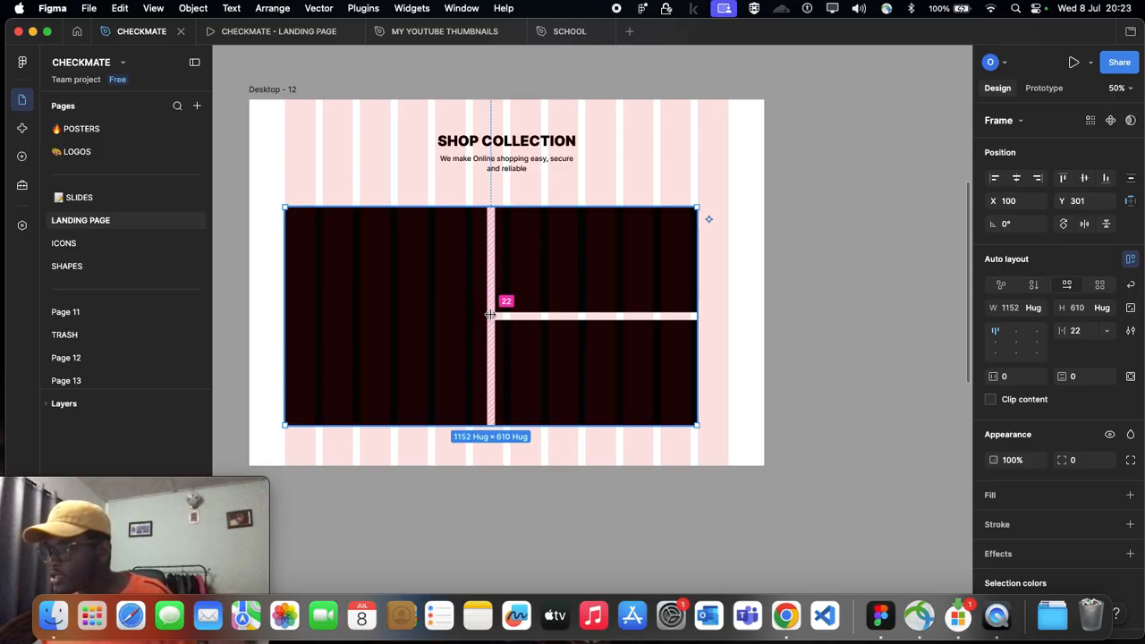
Step: Centre the whole card group horizontally in Desktop - 12 at X 144, keeping Y 301
left_click(616, 306)
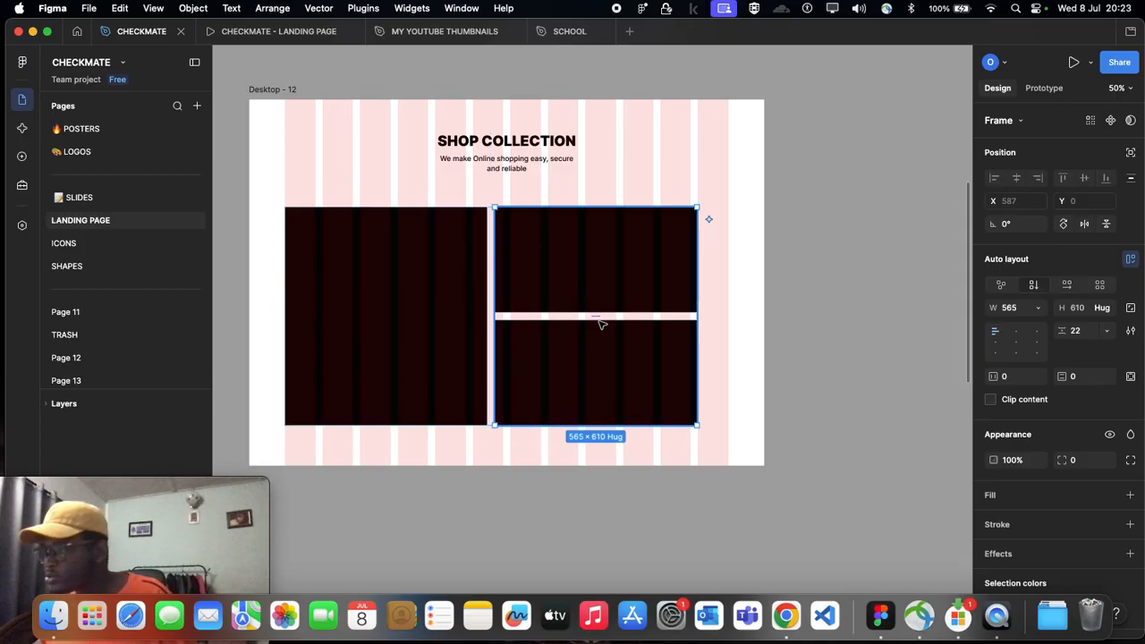
left_click(764, 300)
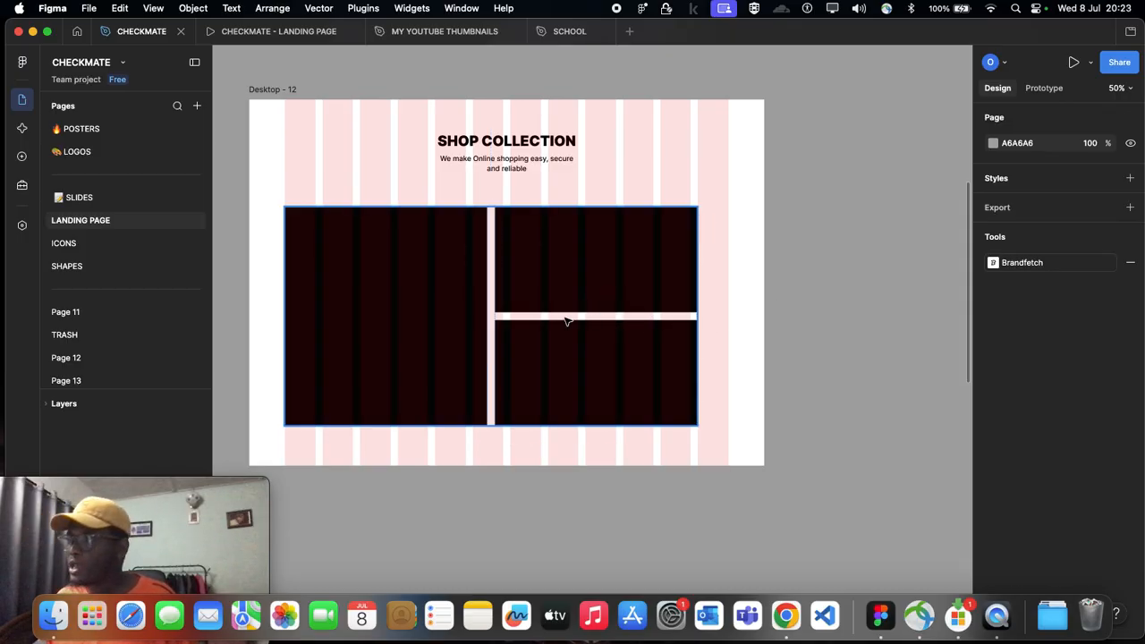
left_click_drag(517, 317, 531, 316)
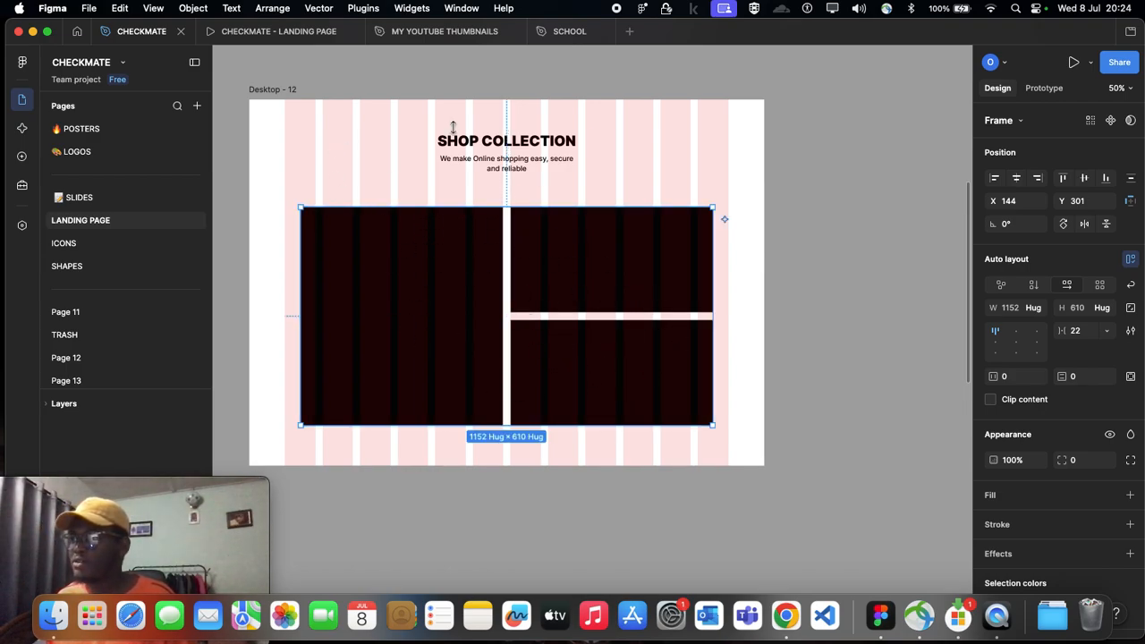
Step: Inspect the headphones card and the vertical gap between the two stacked cards in the Desktop - 4 reference
scroll(549, 340, "left", 10)
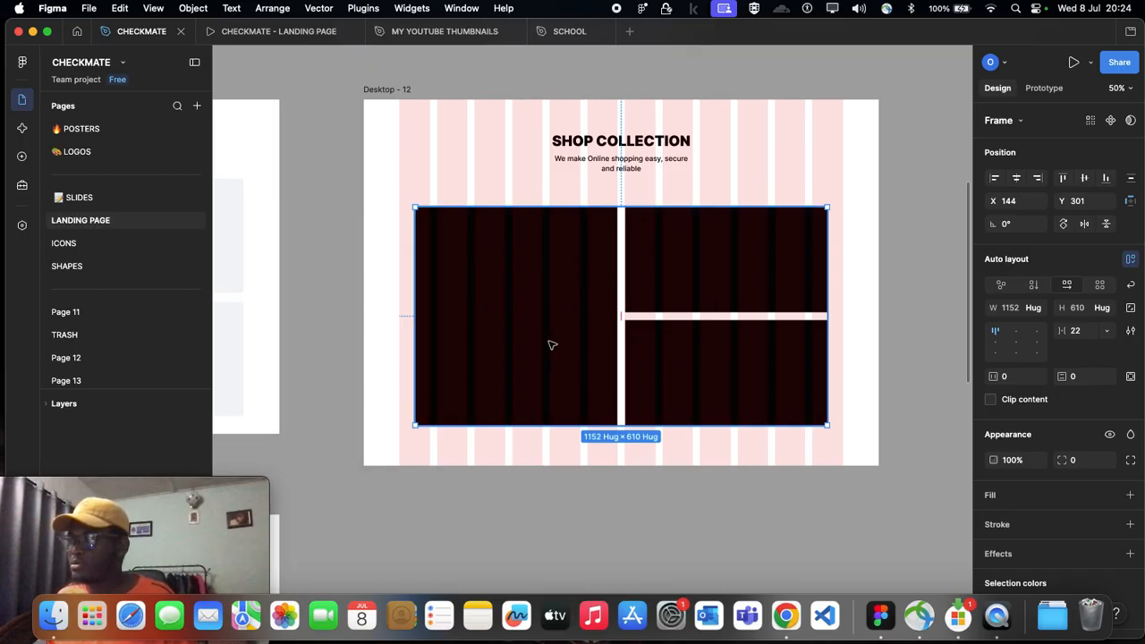
scroll(366, 268, "left", 2)
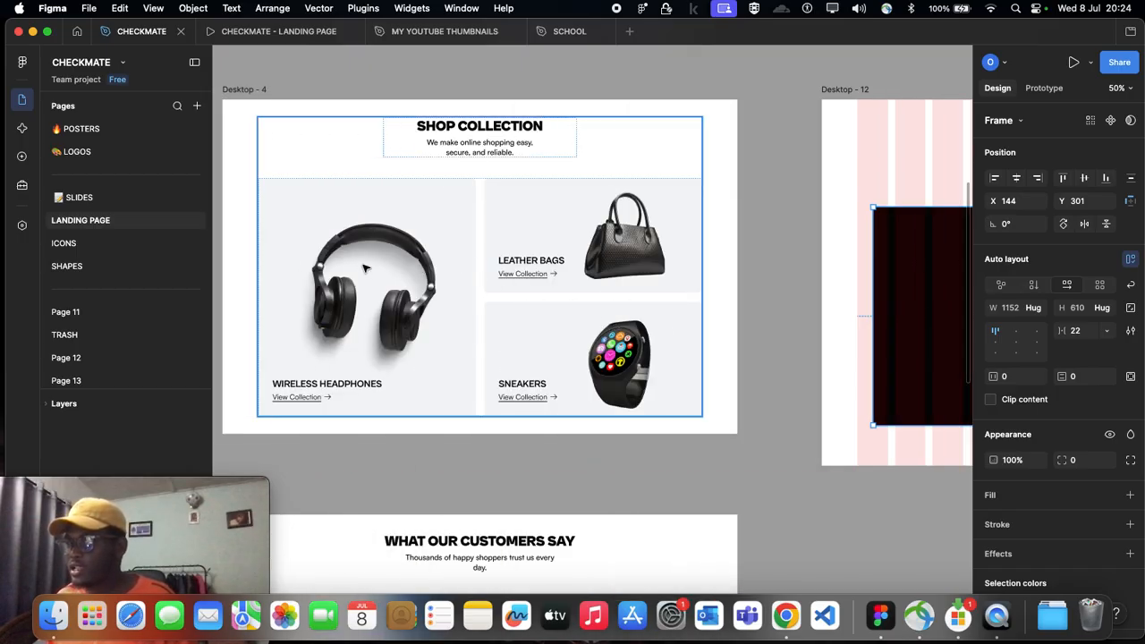
double_click(457, 258)
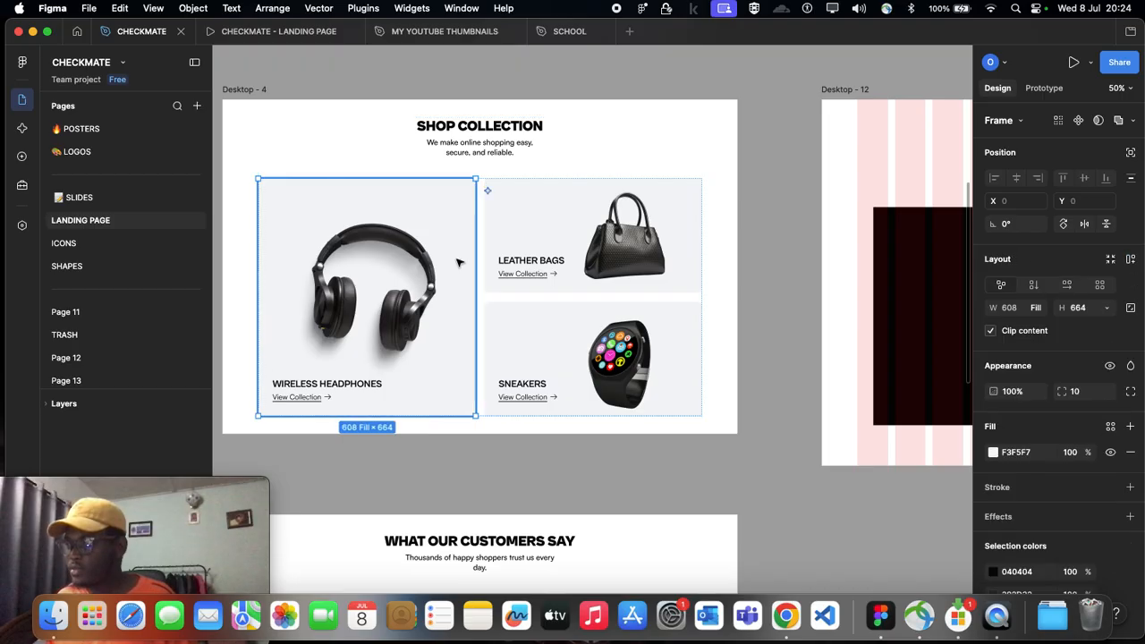
scroll(501, 282, "up", 3)
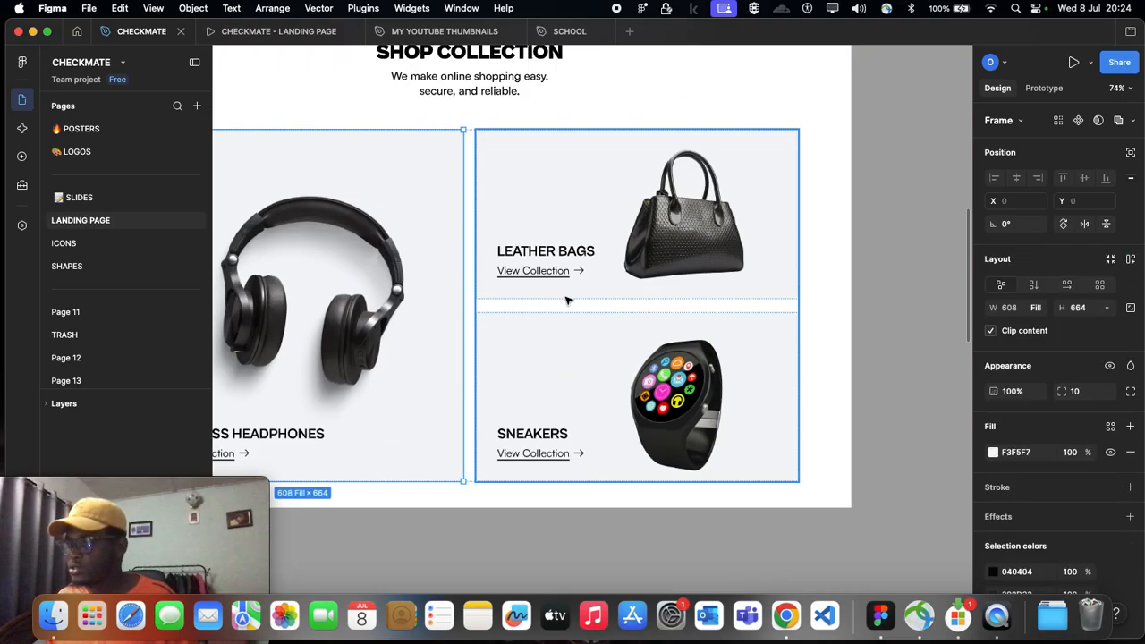
left_click(630, 315)
left_click(637, 306)
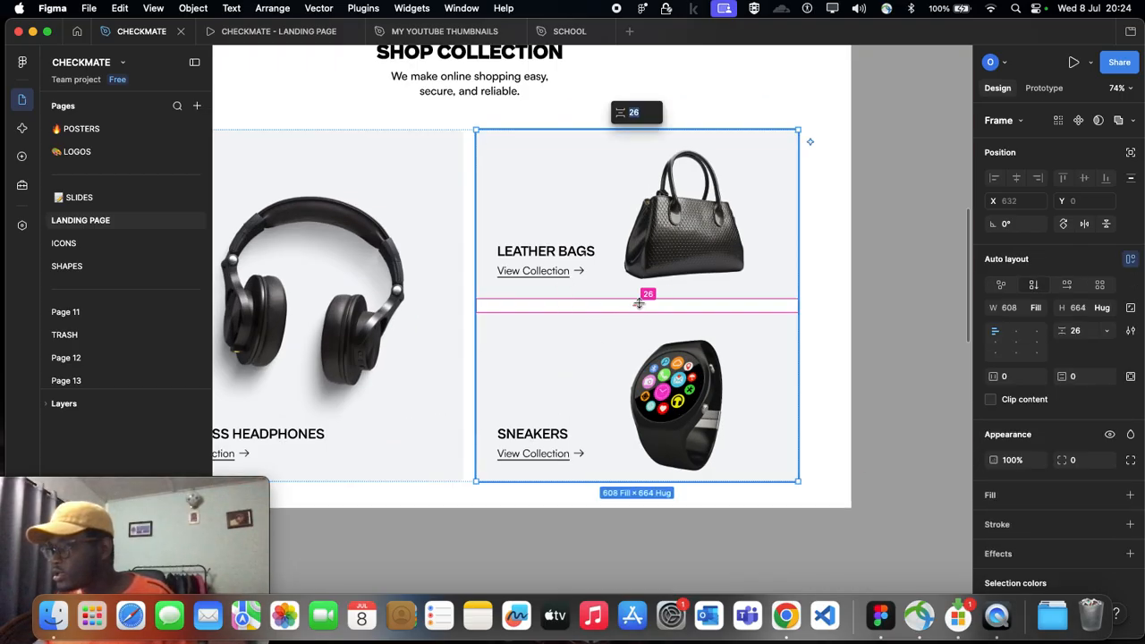
left_click(474, 313)
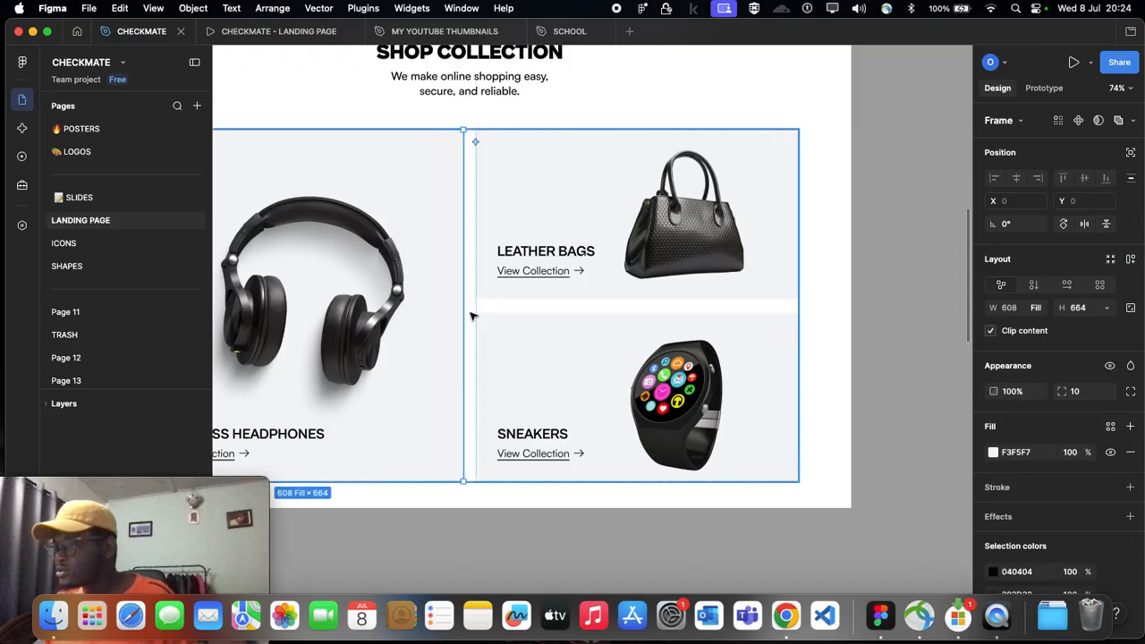
Step: Set the gap between the headphones card and the stacked cards in Desktop - 4 to 26, matching the stack's vertical gap
left_click_drag(471, 303, 476, 305)
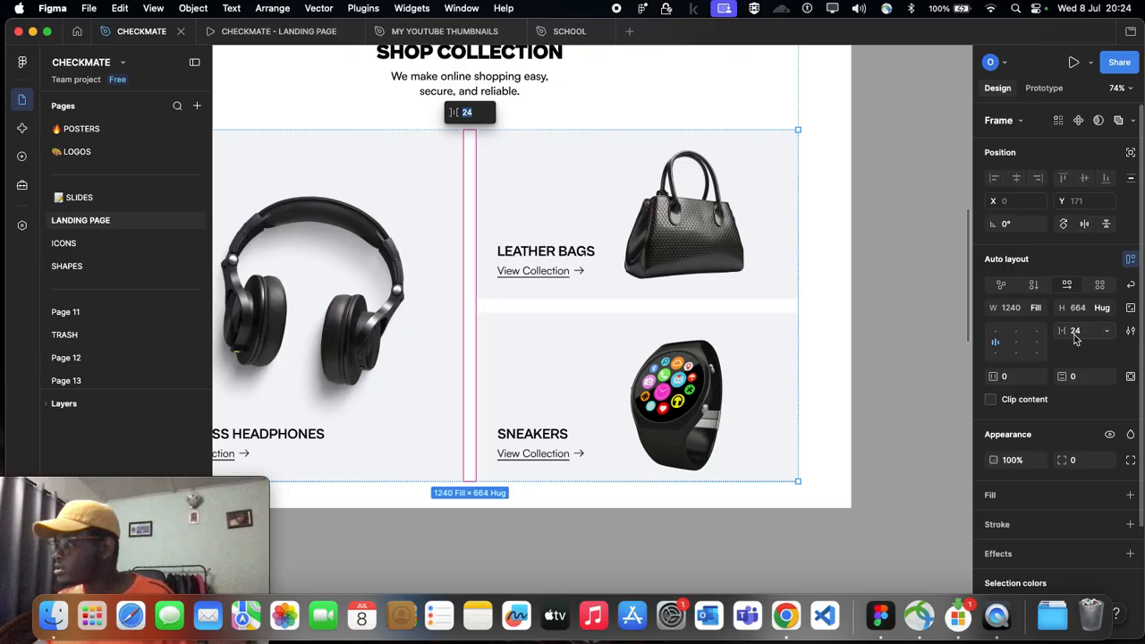
left_click(1076, 336)
key("Down")
key("Down")
left_click(315, 317)
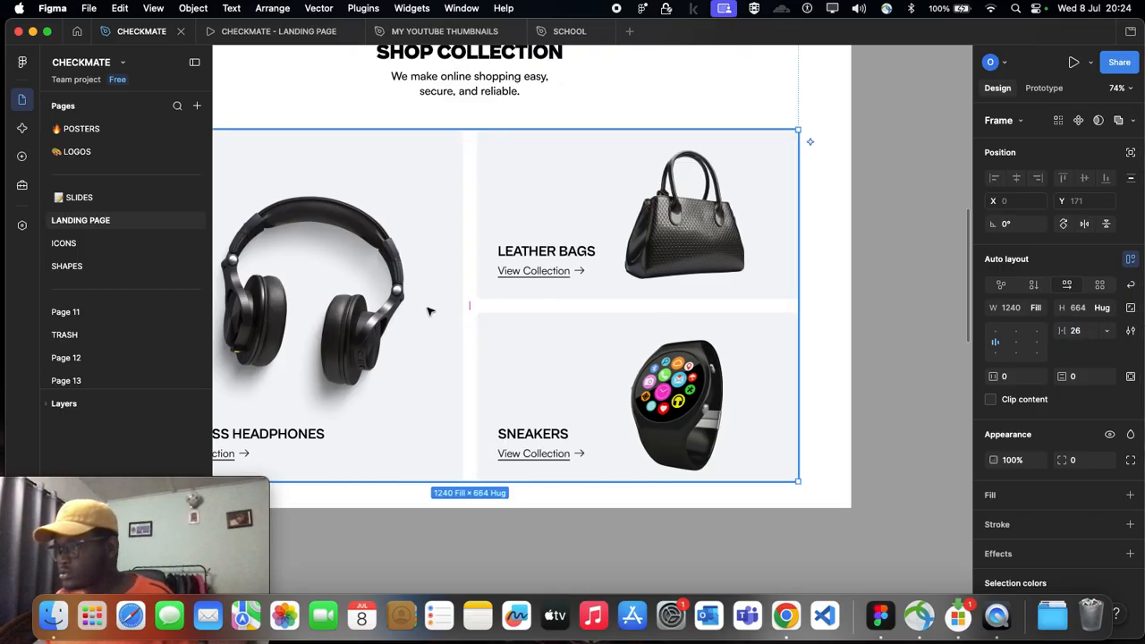
left_click(667, 307)
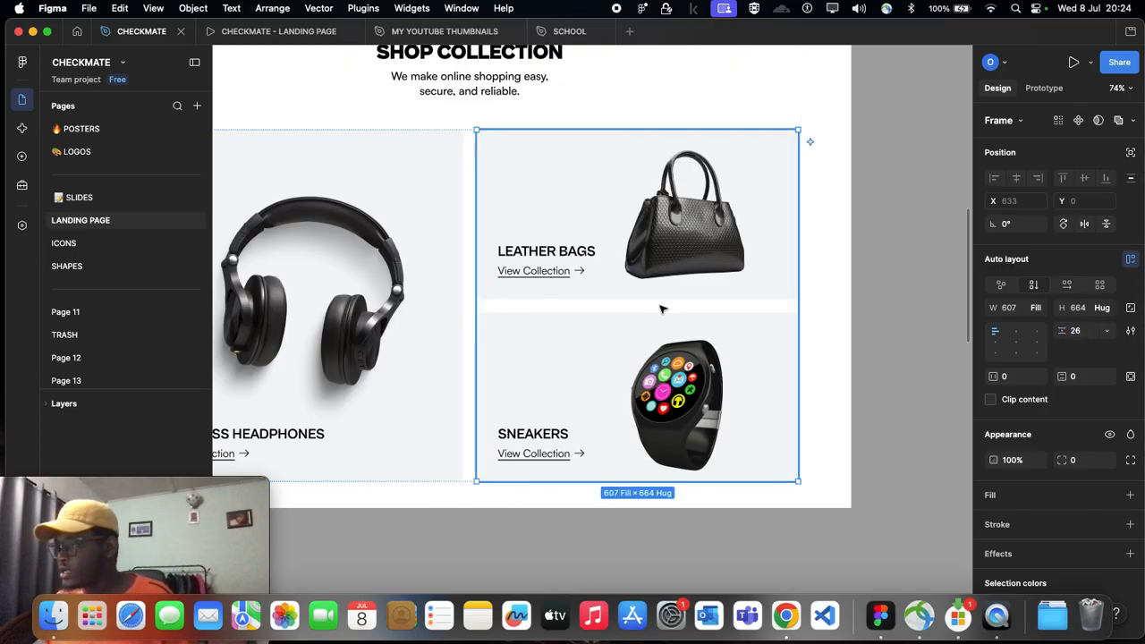
Step: Compare the card layouts of Desktop - 4 and Desktop - 12, and examine the headphones card's corner radius and fill
scroll(631, 307, "down", 5)
left_click(620, 164)
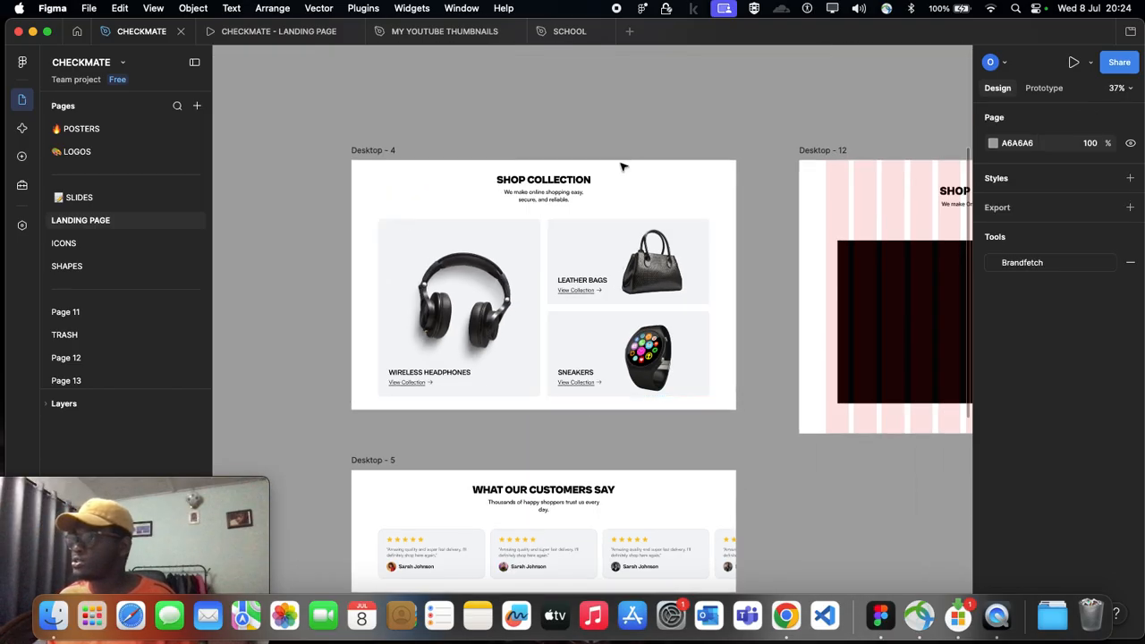
scroll(621, 165, "right", 3)
scroll(408, 268, "down", 1)
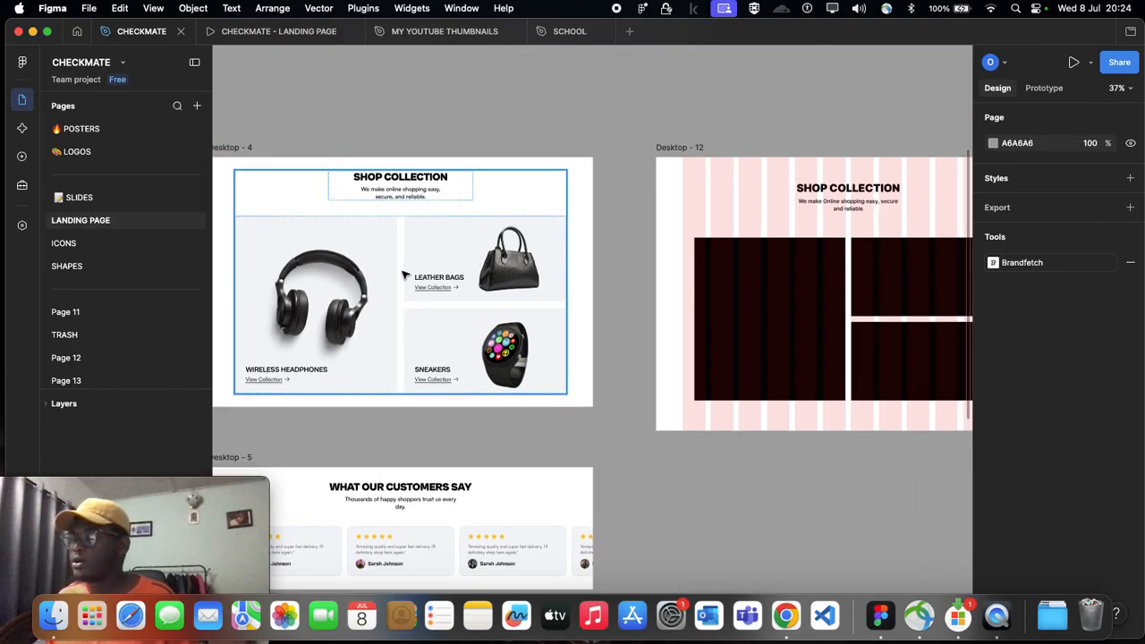
scroll(405, 307, "down", 1)
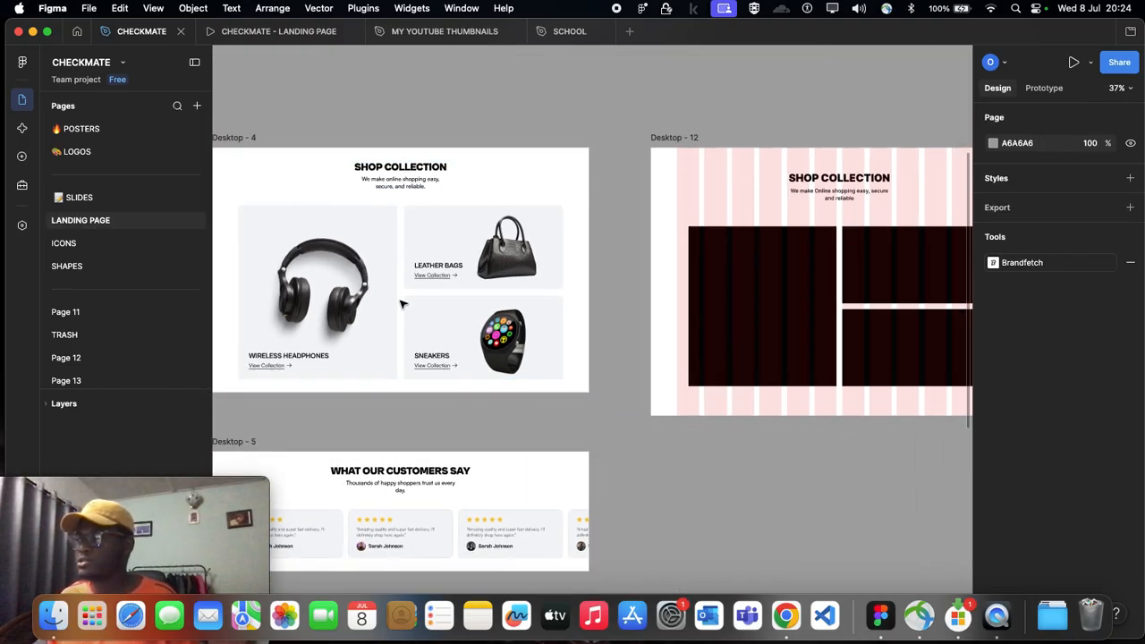
scroll(404, 305, "right", 3)
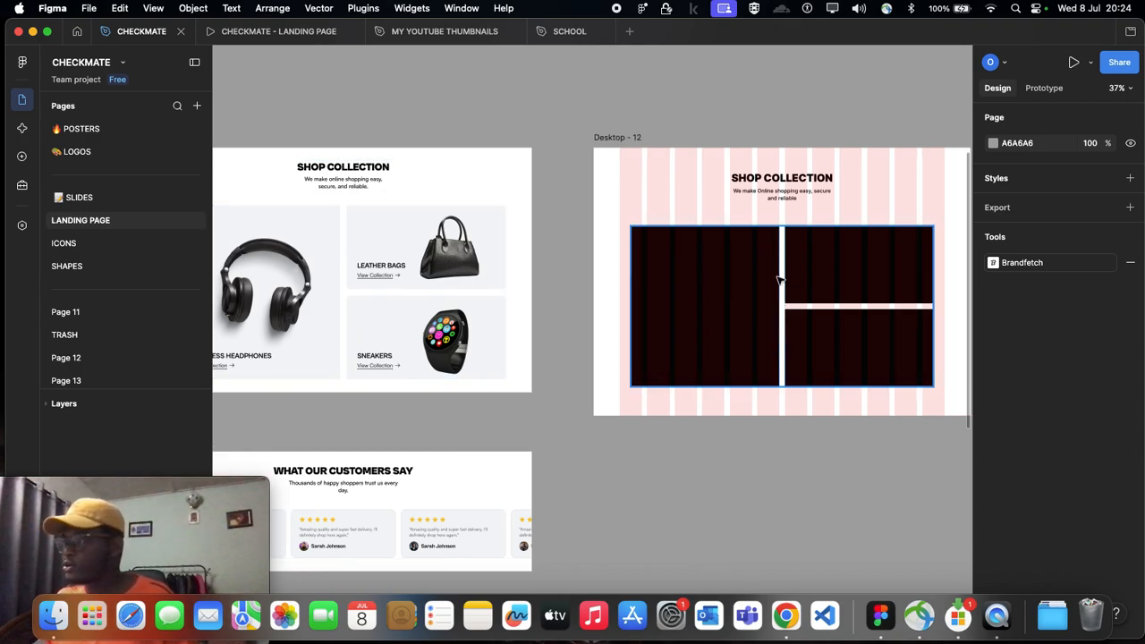
scroll(315, 270, "left", 3)
left_click(315, 270)
left_click(315, 270)
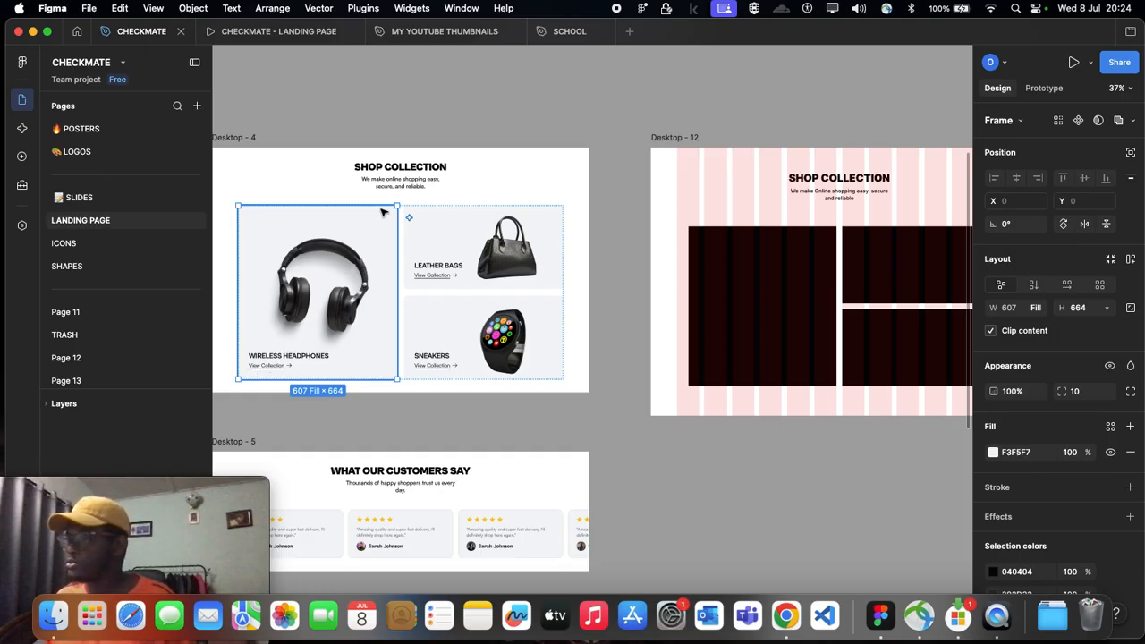
Step: Hide the 12-column layout guide on the Desktop - 12 frame
scroll(378, 251, "right", 3)
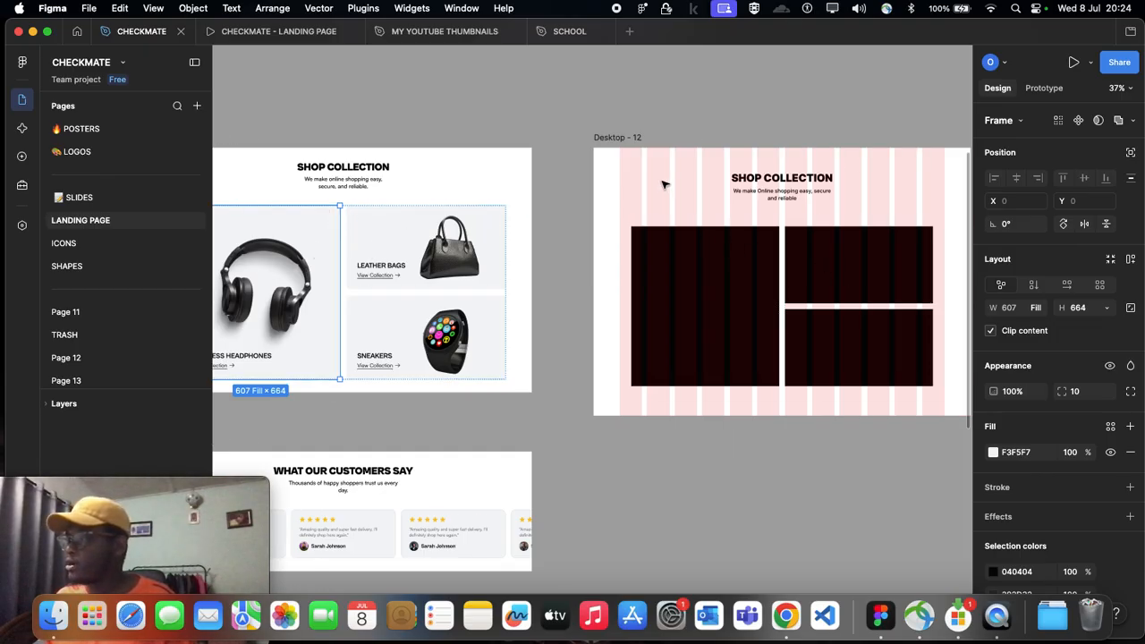
scroll(622, 147, "right", 6)
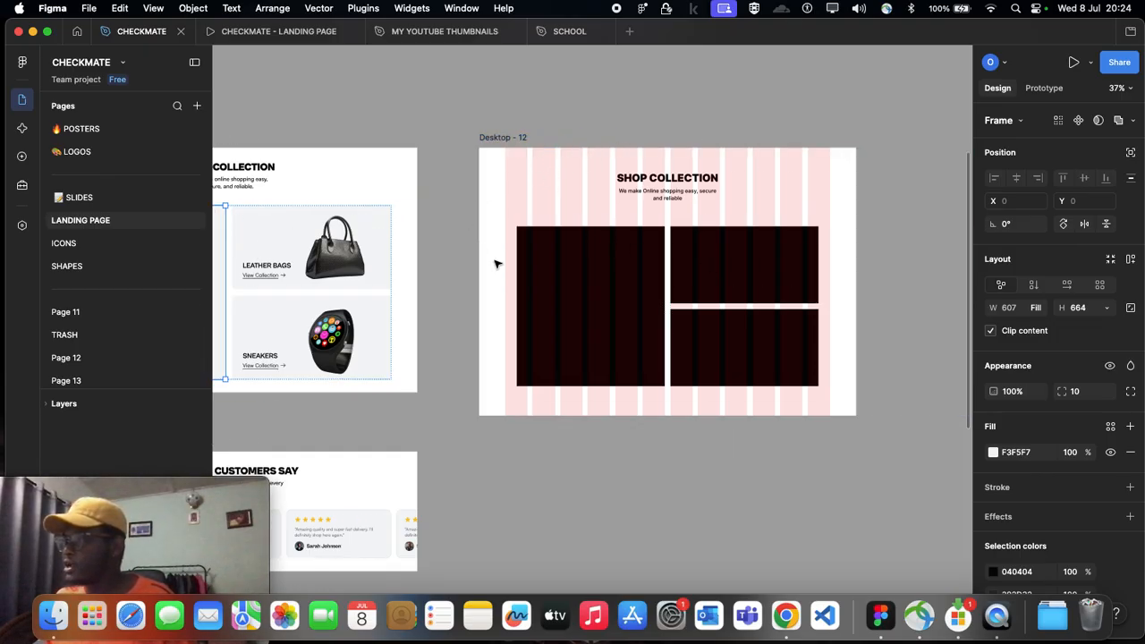
left_click(505, 141)
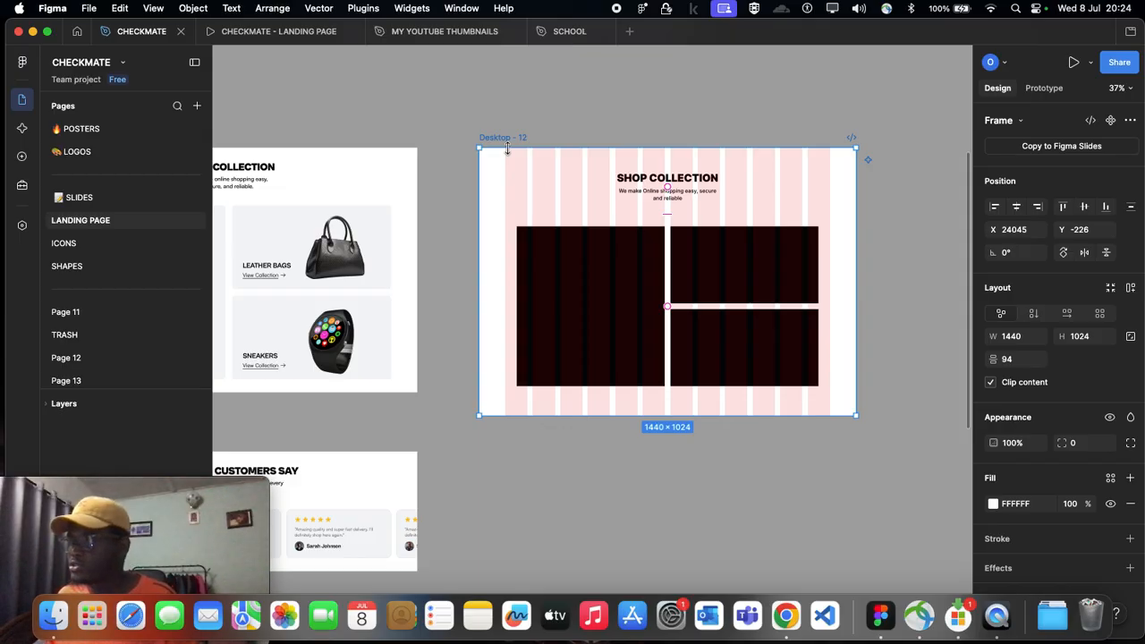
scroll(1004, 483, "down", 3)
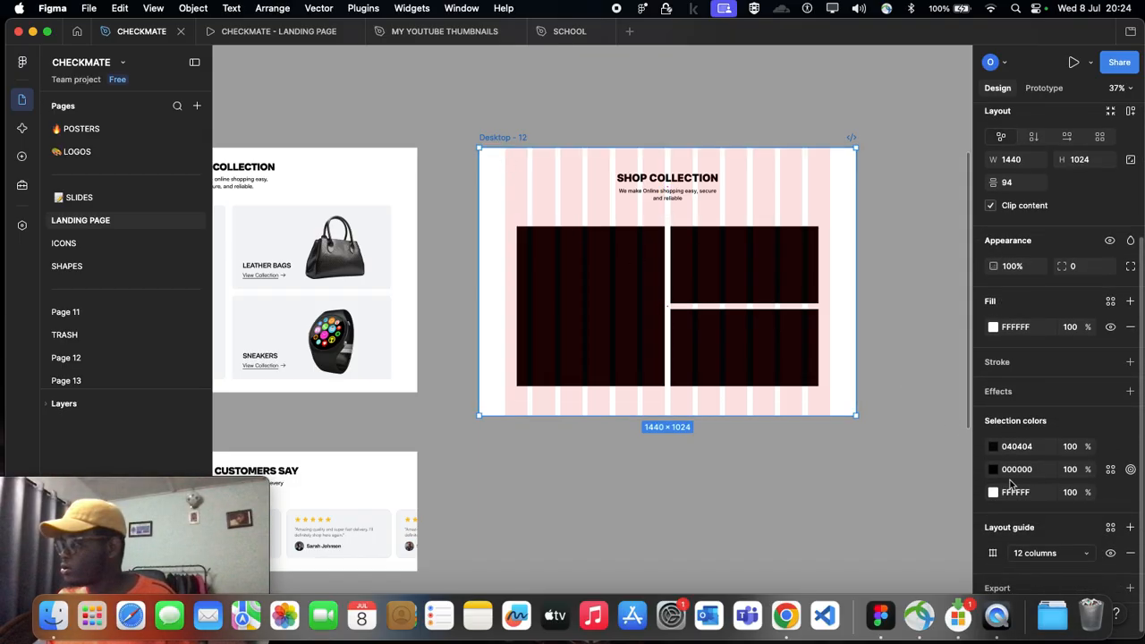
left_click(1111, 555)
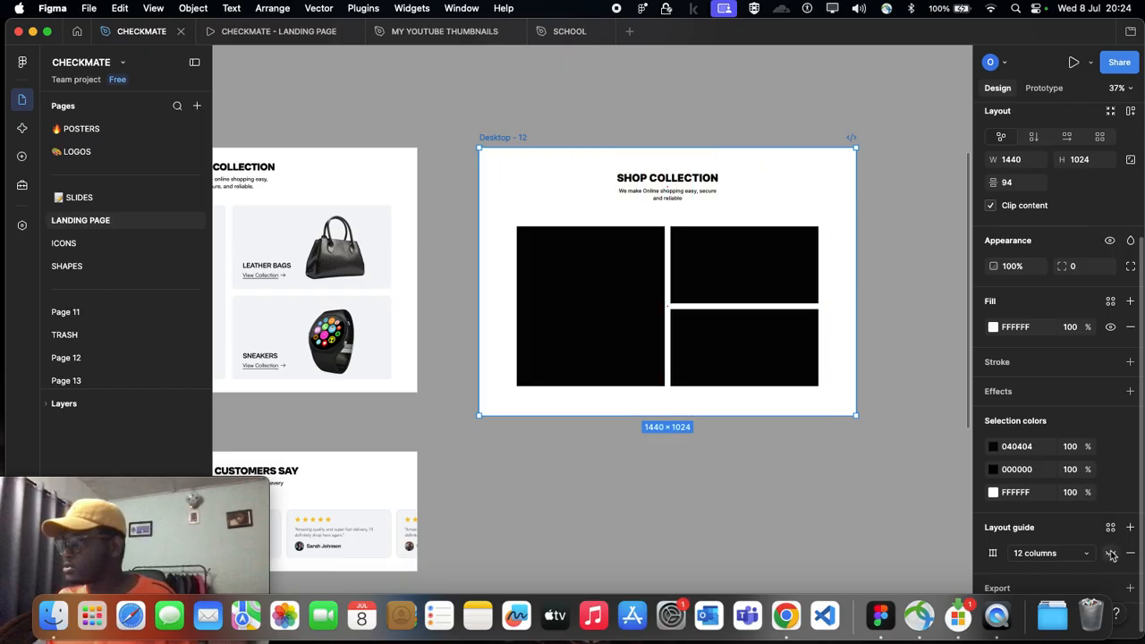
left_click(836, 425)
Step: Examine the card group's auto-layout and colour settings in Desktop - 12 against the Desktop - 4 reference
scroll(837, 425, "up", 3)
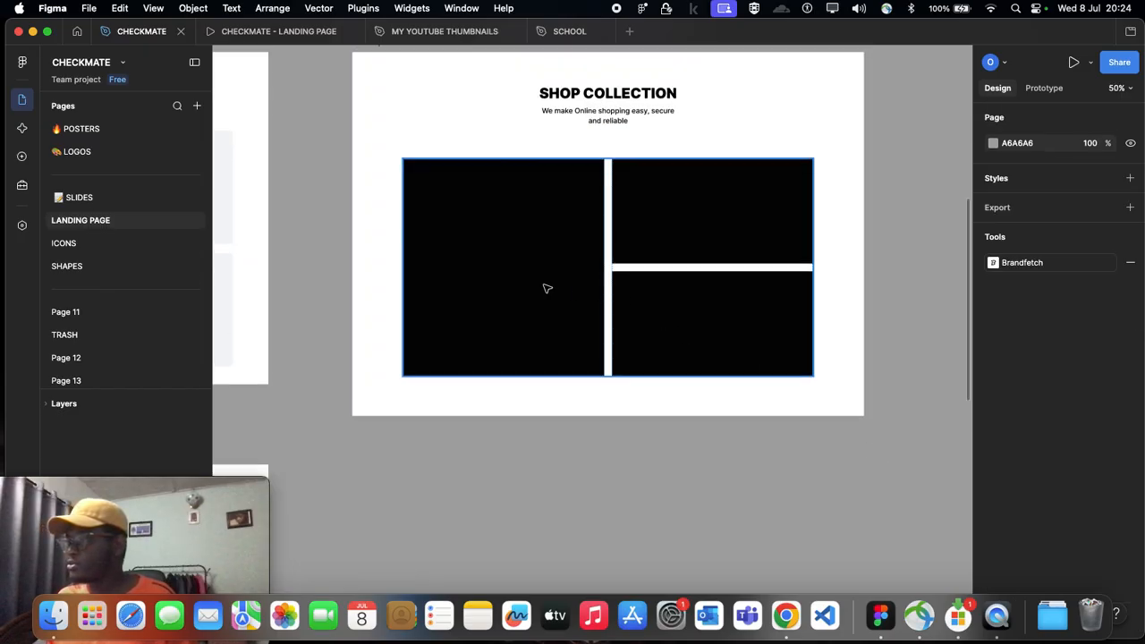
scroll(627, 294, "down", 2)
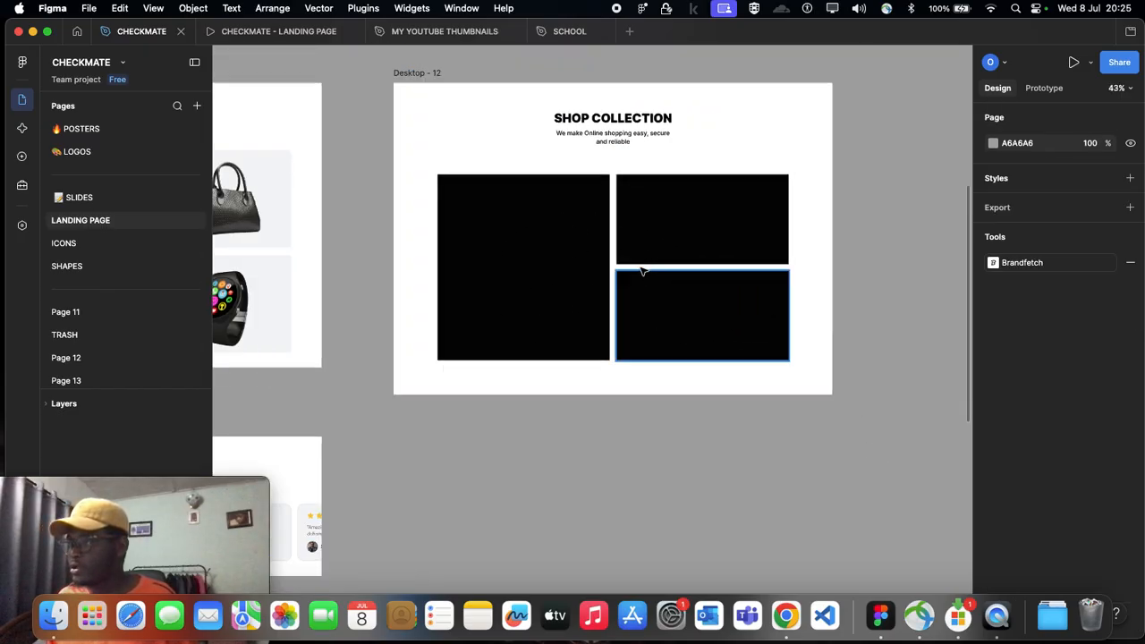
scroll(537, 268, "left", 5)
scroll(570, 197, "right", 3)
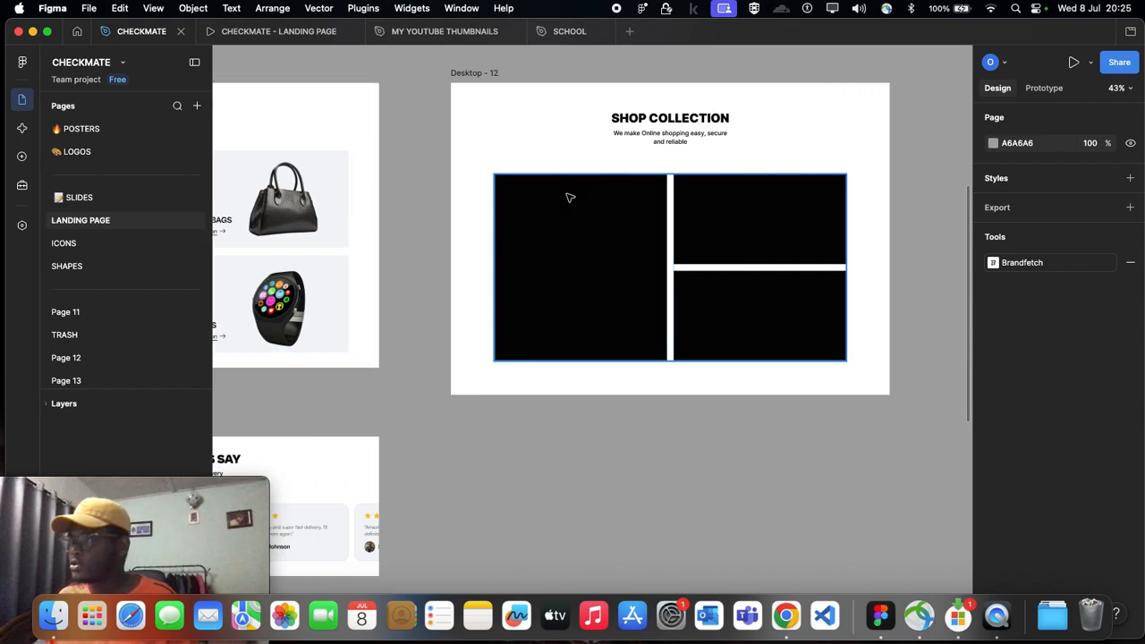
left_click(709, 273)
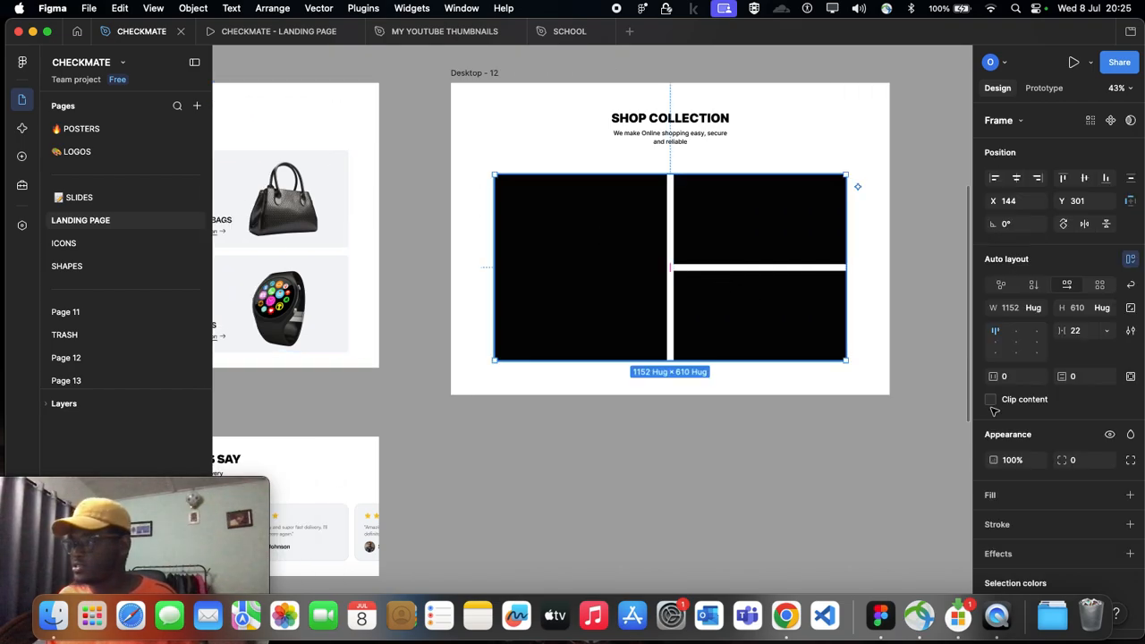
scroll(1040, 422, "down", 2)
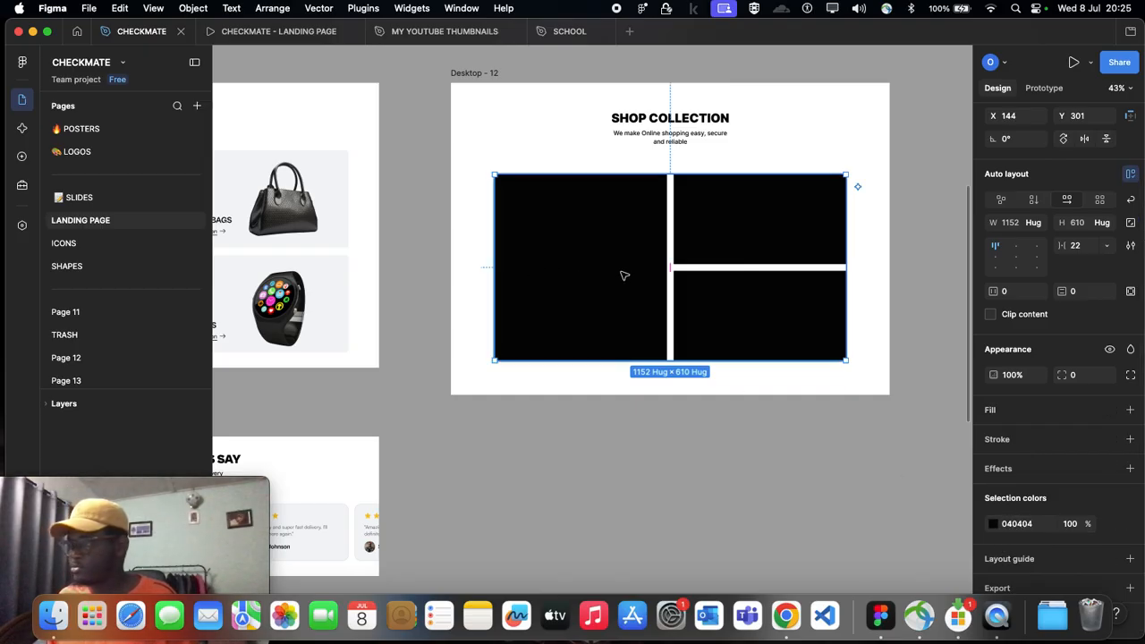
scroll(560, 266, "up", 1)
scroll(558, 299, "left", 5)
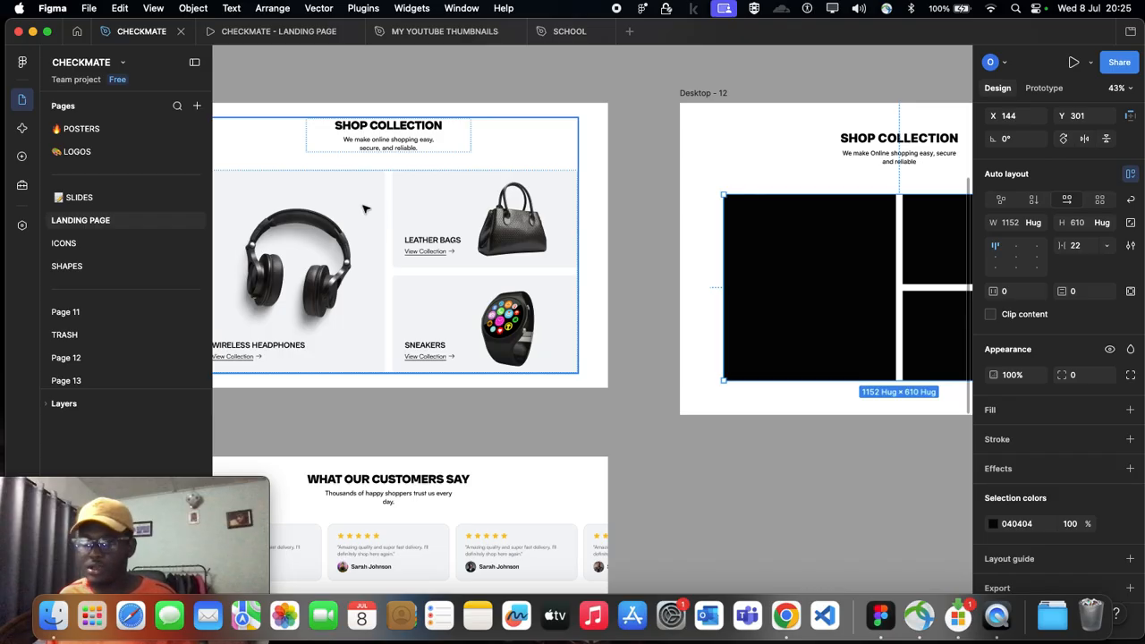
Step: Fill the large card in Desktop - 12 with F3F5F7, sampled from the Leather Bags card in Desktop - 4
scroll(373, 218, "right", 4)
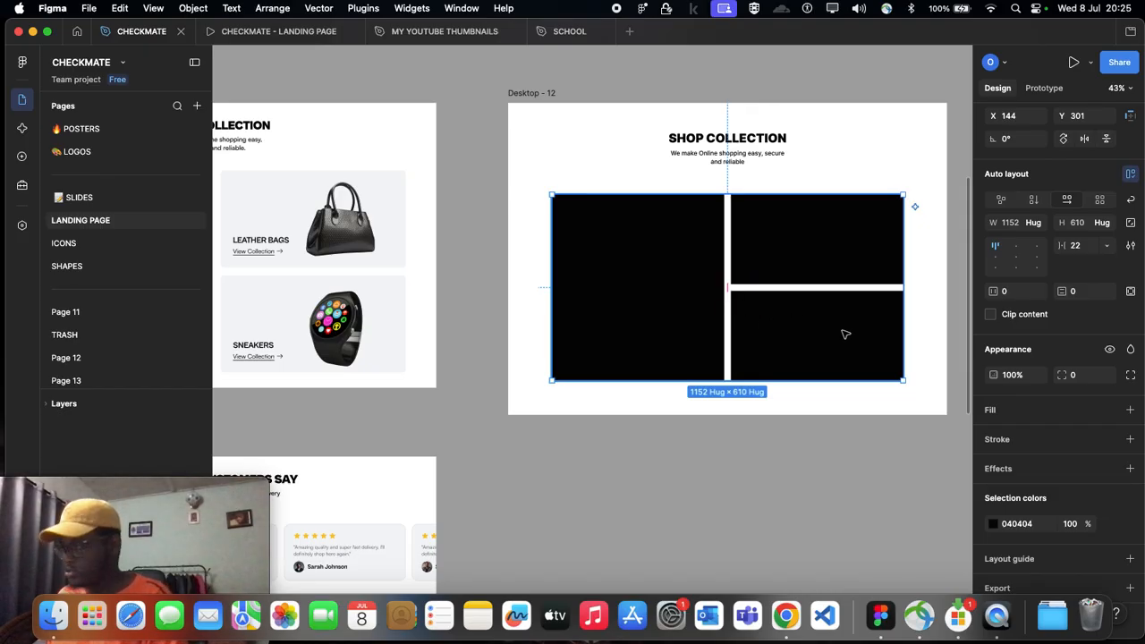
left_click(644, 320)
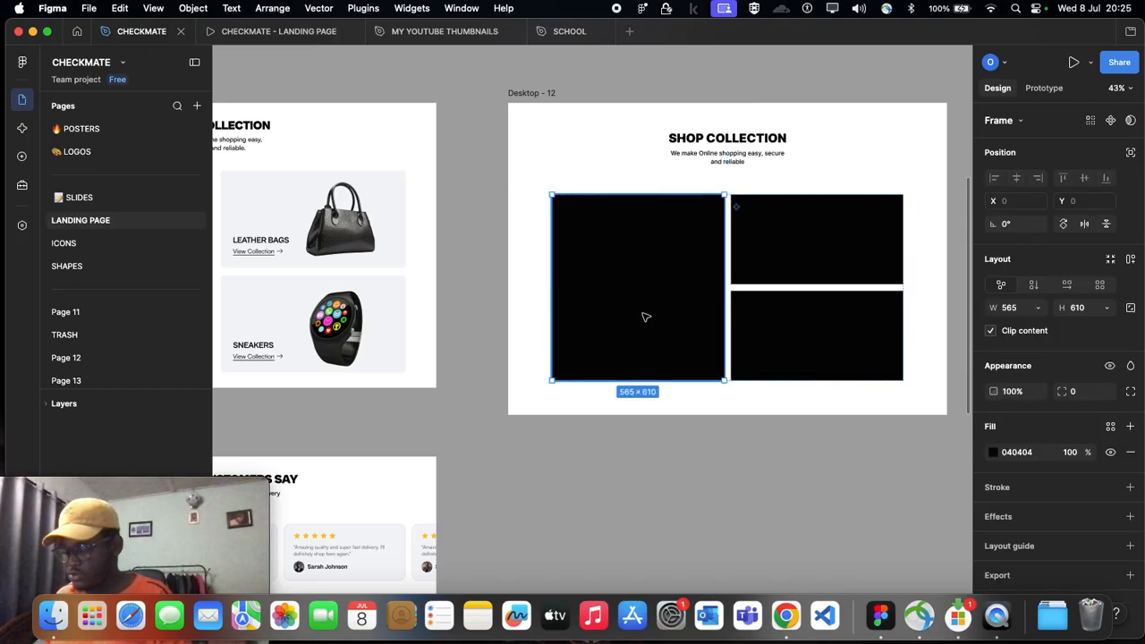
key("i")
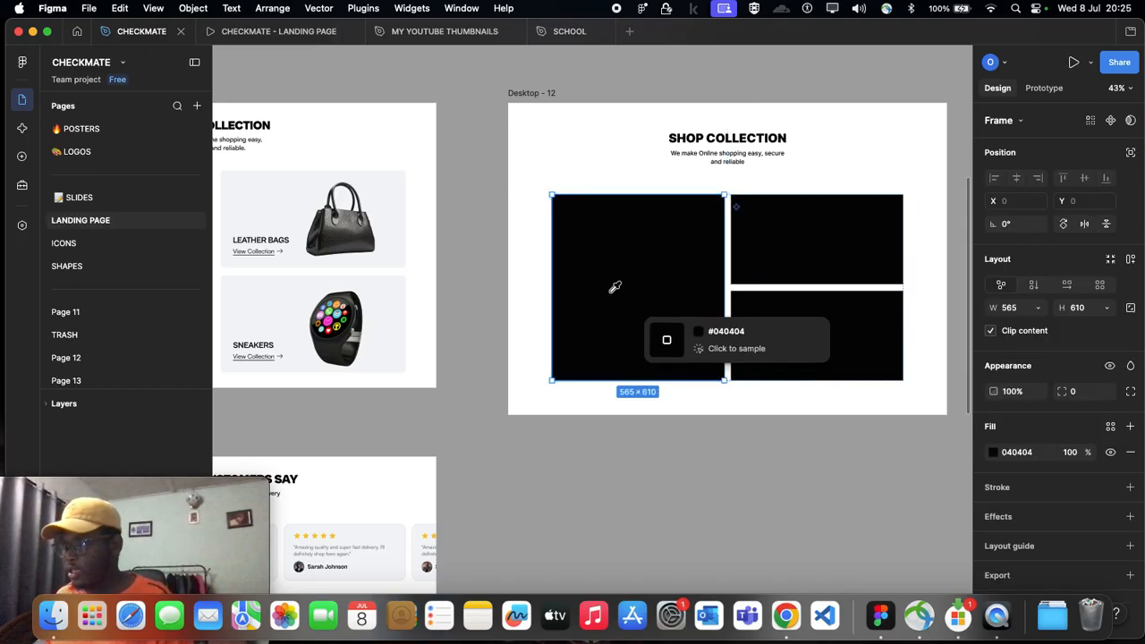
left_click(301, 197)
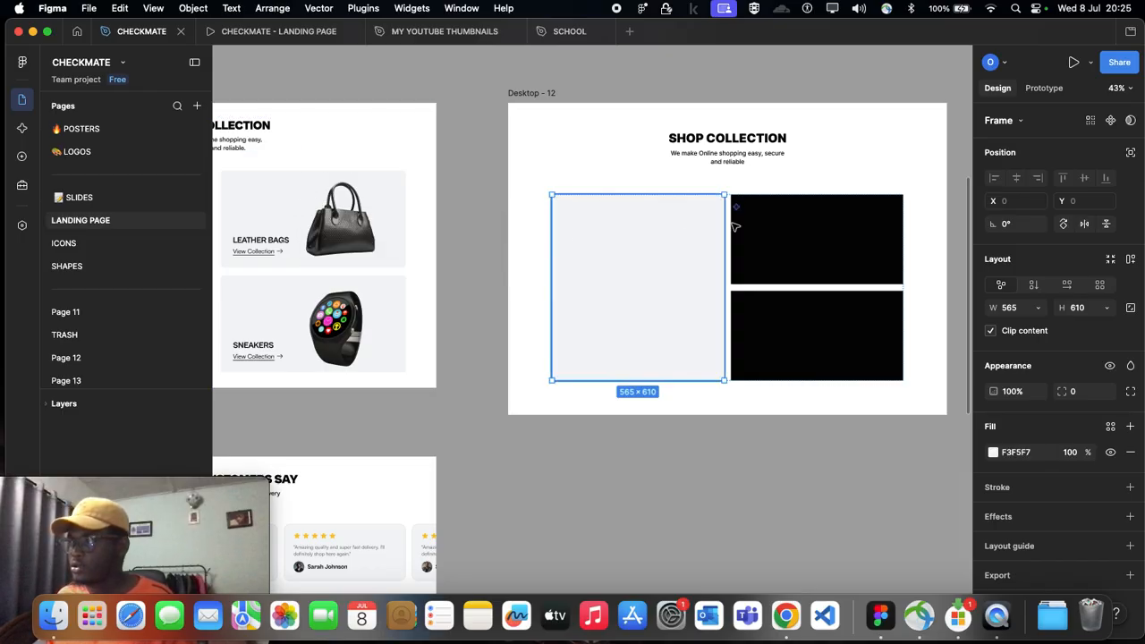
Step: Fill both stacked cards in Desktop - 12 with the F3F5F7 background sampled from the Leather Bags card
left_click(799, 232)
key("i")
left_click(280, 187)
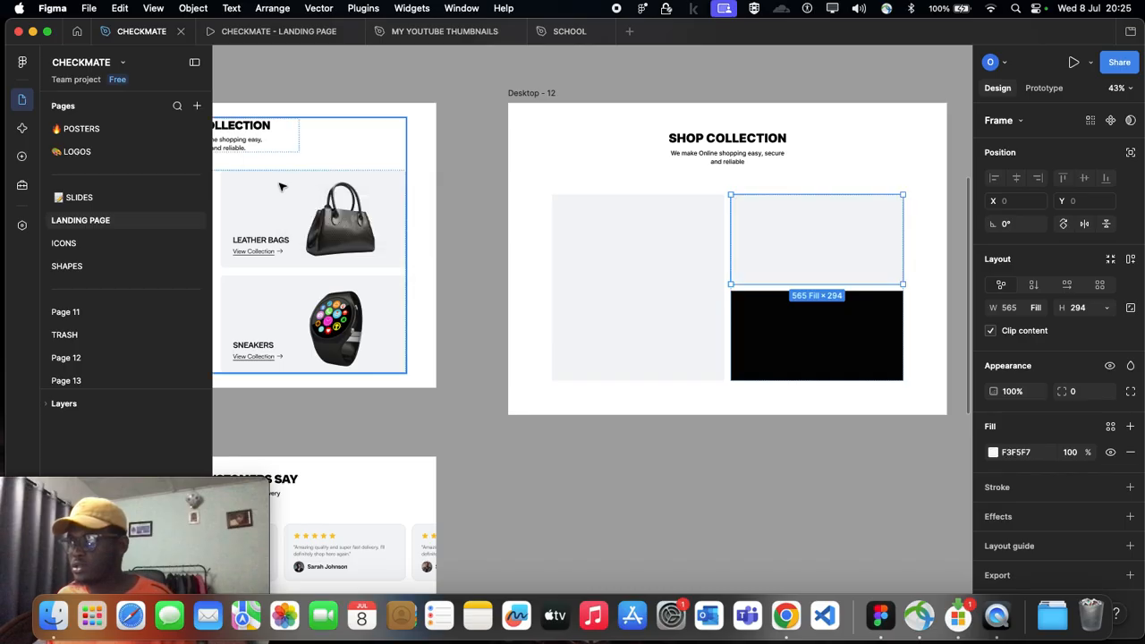
left_click(780, 319)
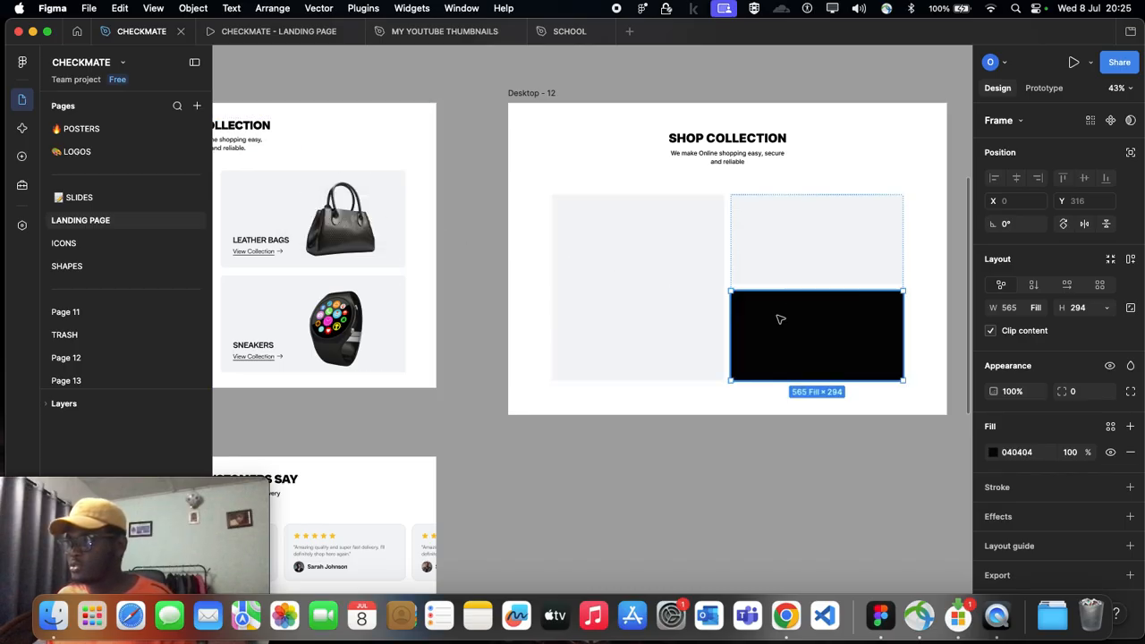
key("i")
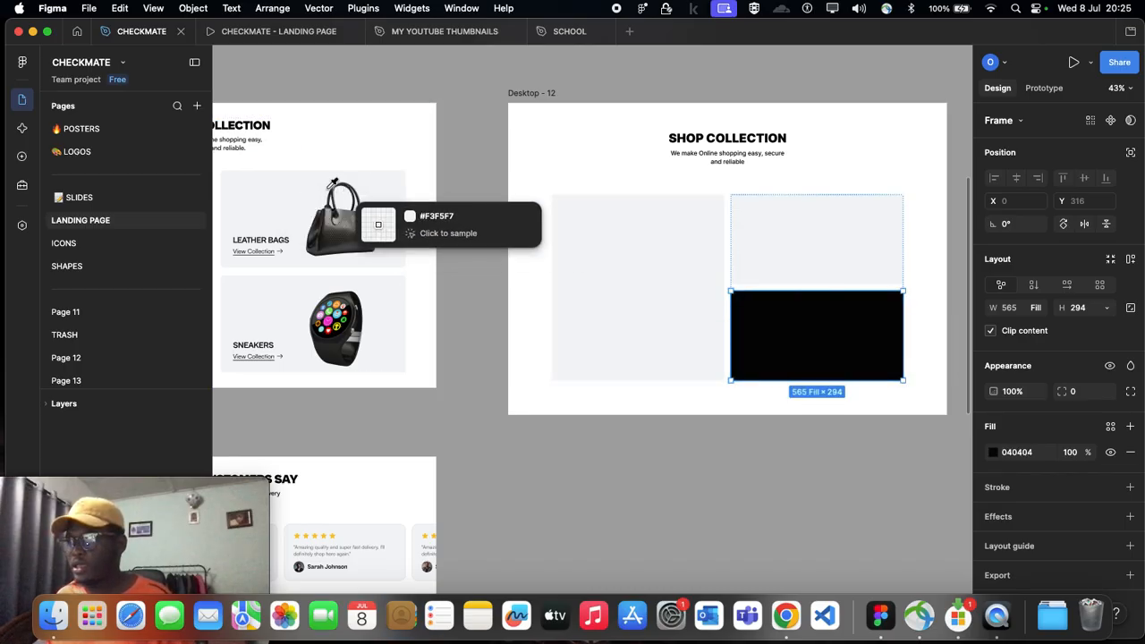
left_click(272, 185)
left_click(472, 215)
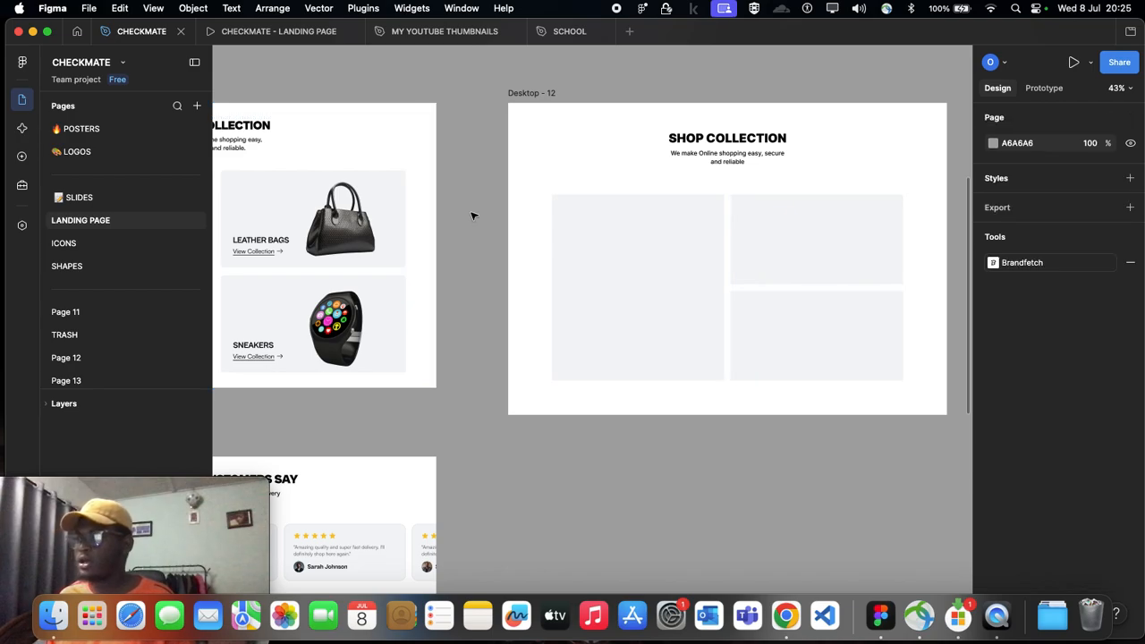
Step: Compare the empty cards in Desktop - 12 with the images and labels of the Desktop - 4 cards
scroll(473, 214, "down", 2)
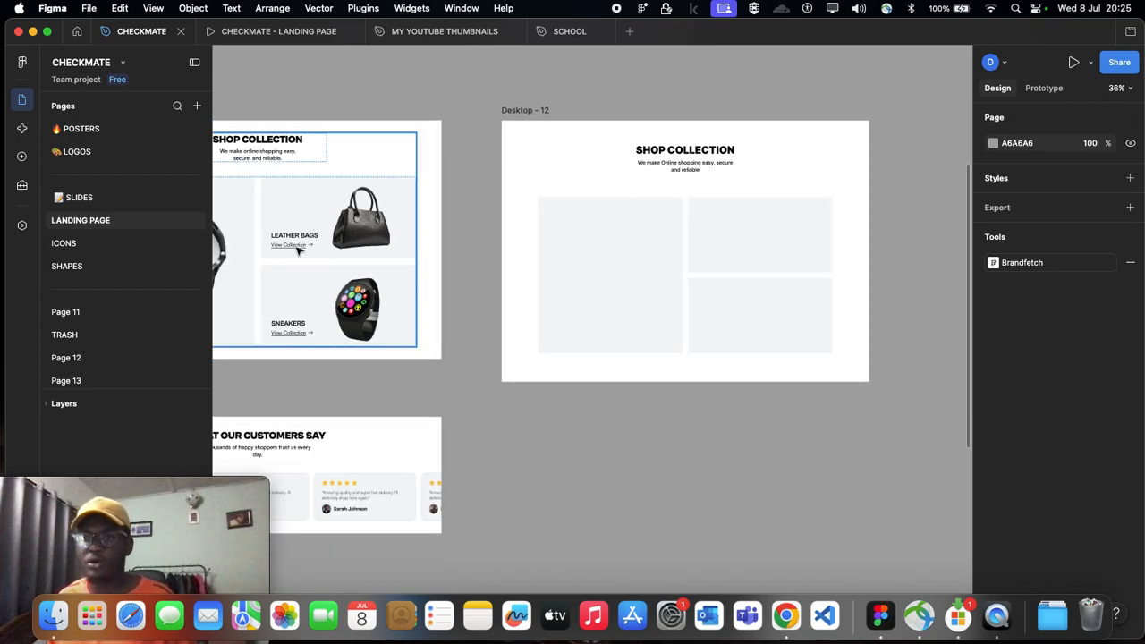
scroll(315, 237, "left", 5)
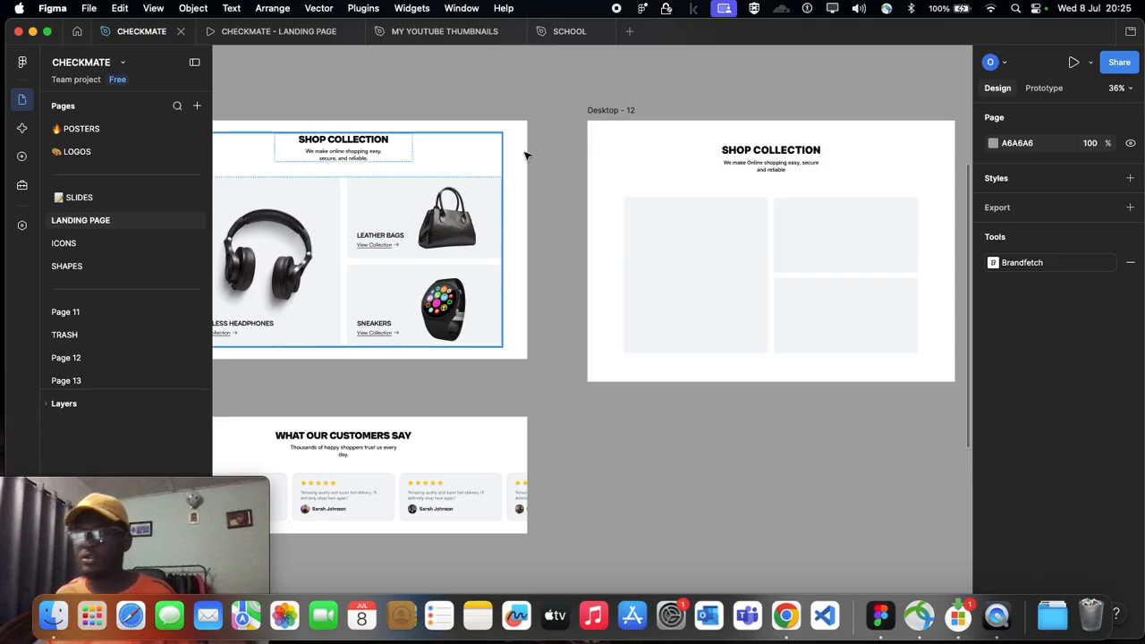
scroll(531, 111, "right", 2)
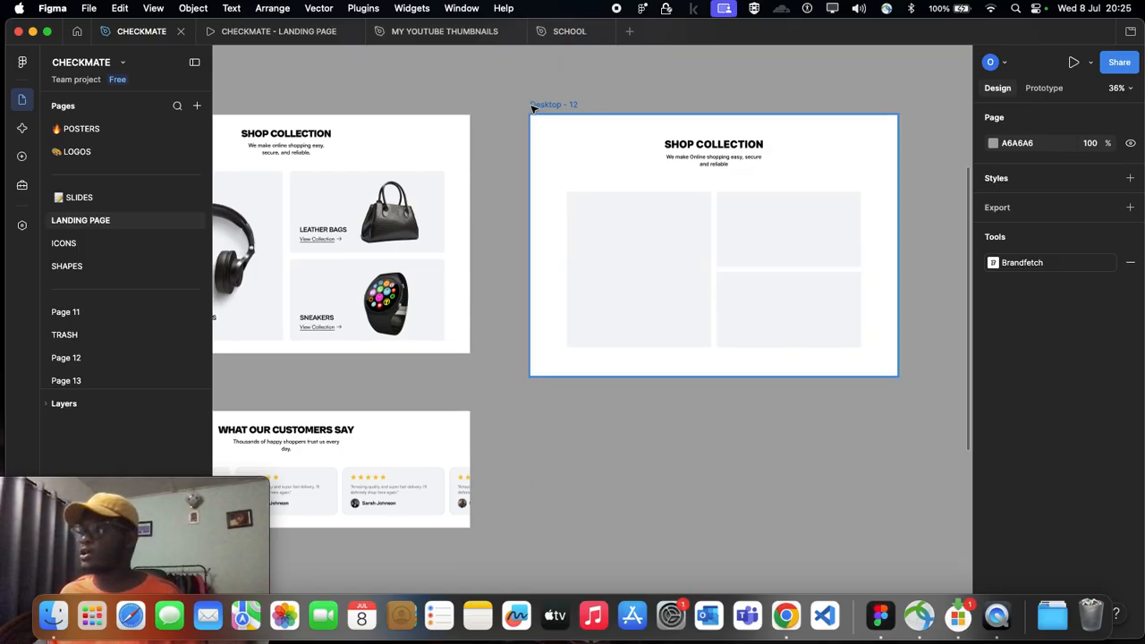
scroll(488, 207, "up", 5)
scroll(562, 324, "down", 3)
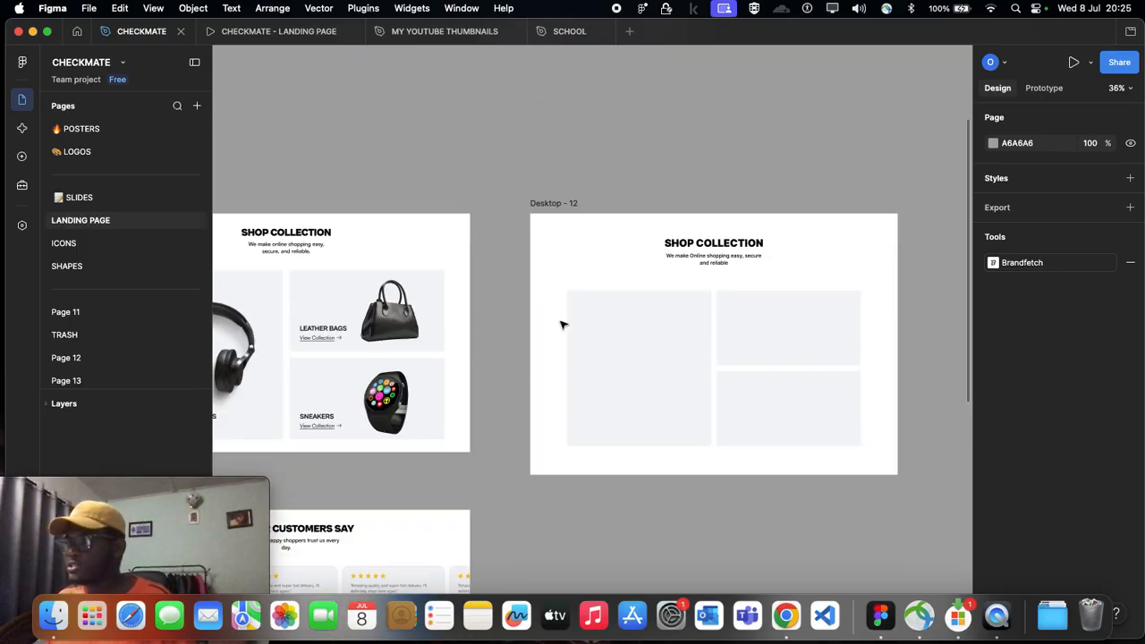
scroll(559, 324, "left", 4)
scroll(559, 324, "left", 5)
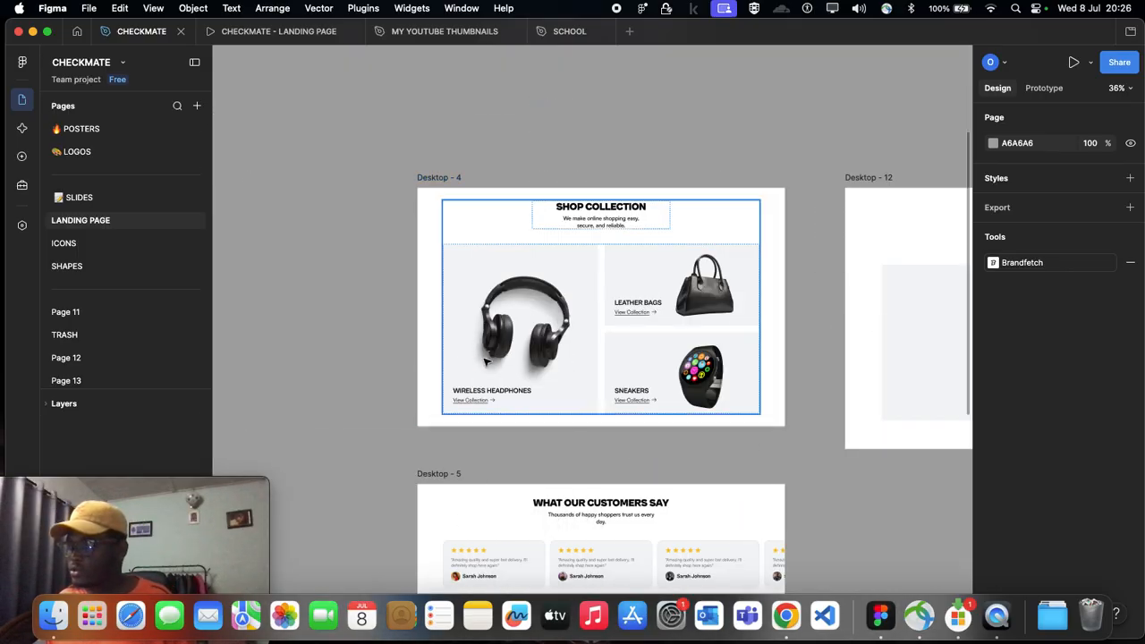
scroll(526, 304, "down", 1)
scroll(526, 304, "up", 3)
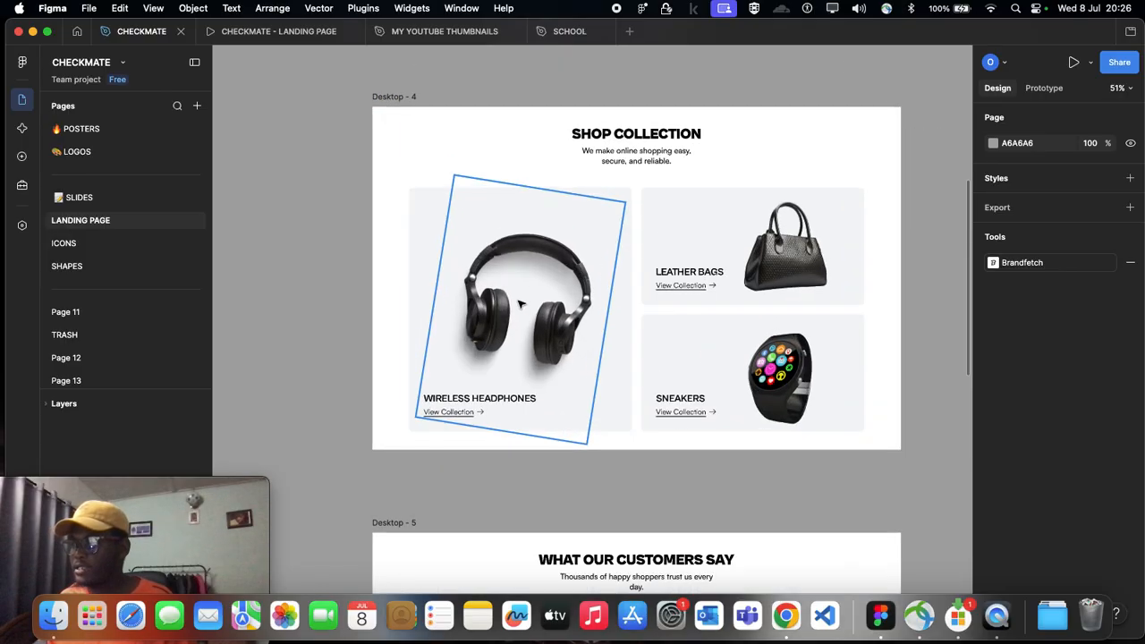
scroll(490, 317, "right", 2)
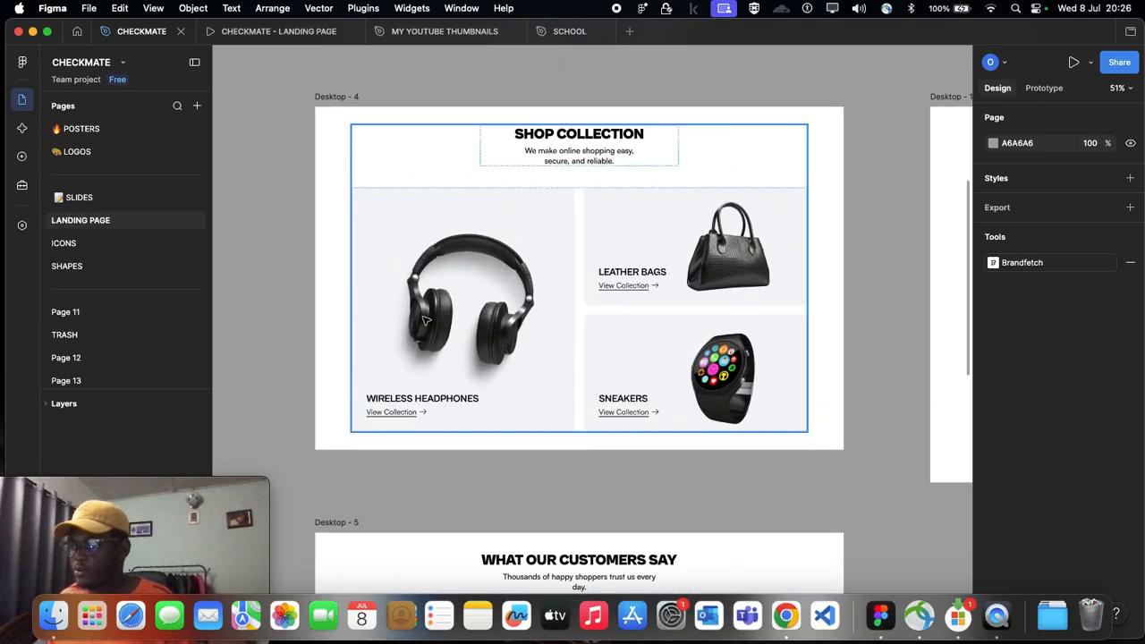
Step: Copy the rotated headphones image from the Wireless Headphones card in Desktop - 4
left_click(426, 320)
double_click(429, 322)
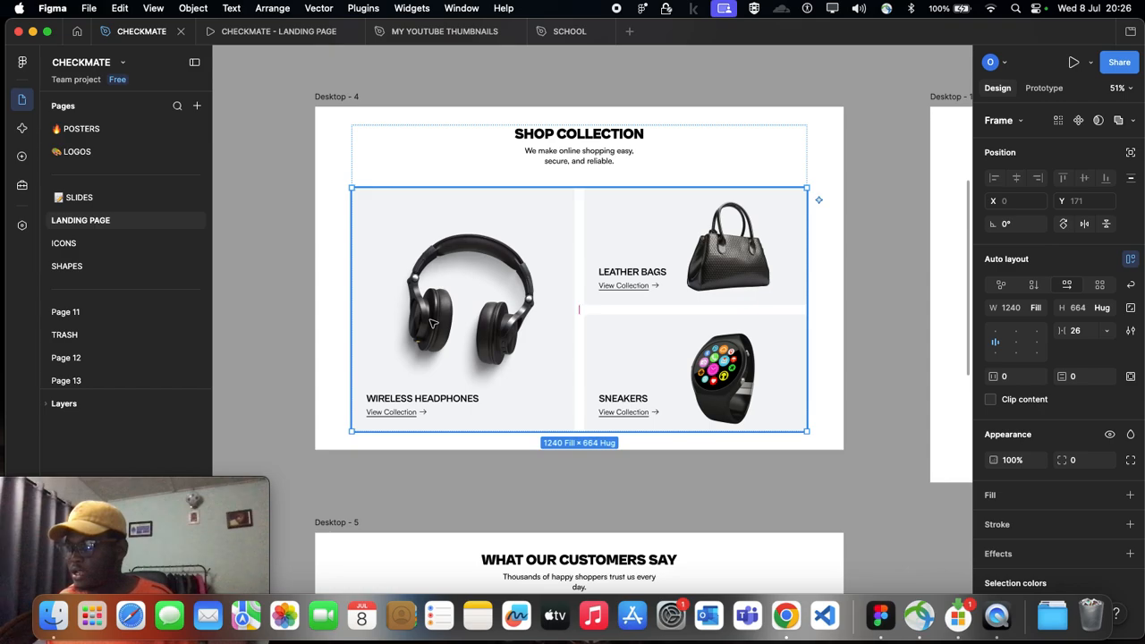
double_click(430, 322)
double_click(430, 322)
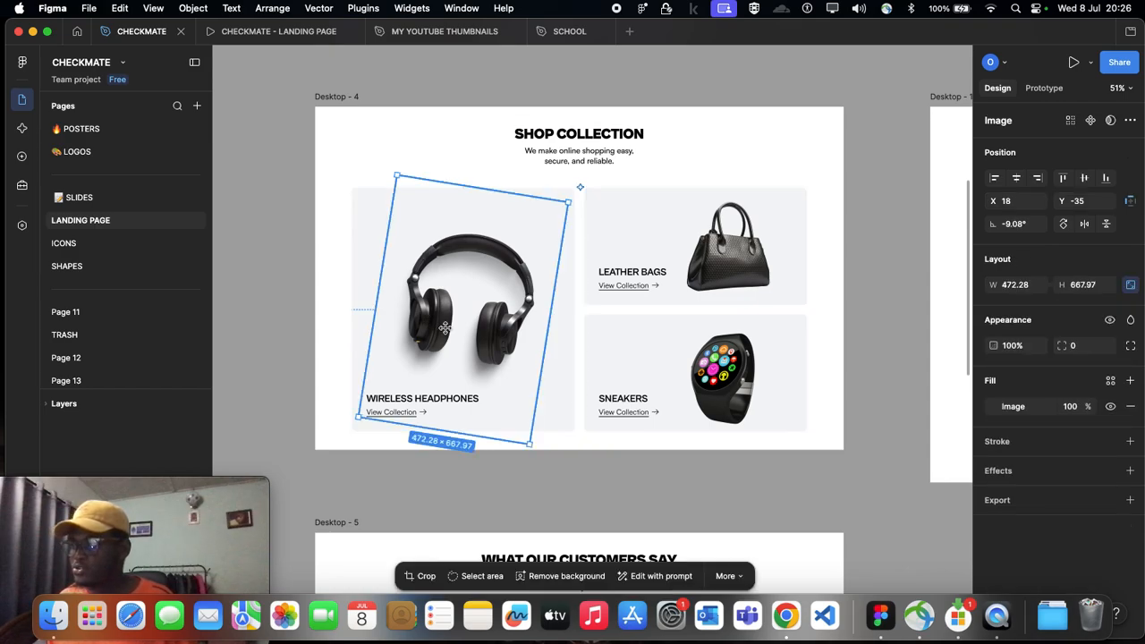
double_click(424, 305)
scroll(426, 306, "down", 3)
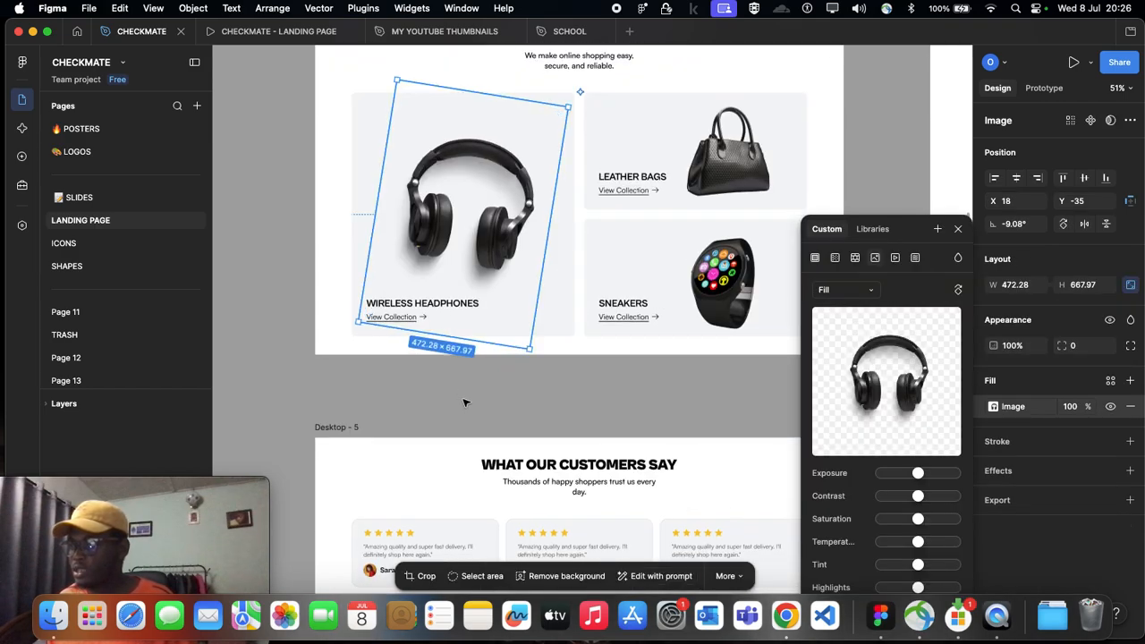
left_click(462, 394)
left_click(428, 235)
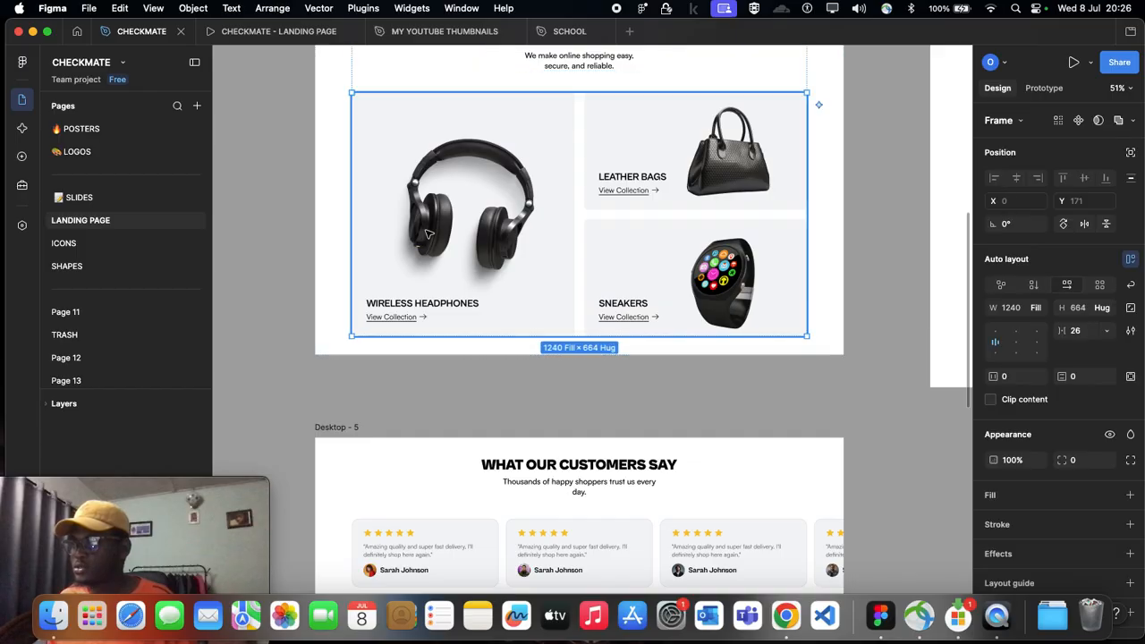
double_click(428, 234)
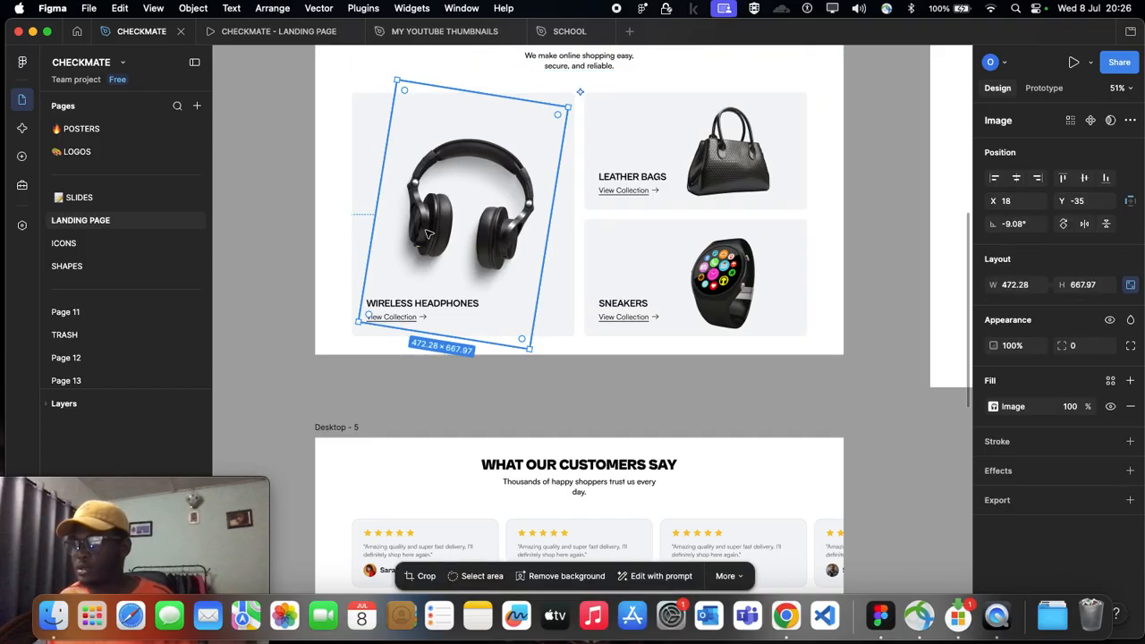
Step: Paste the headphones image into the large card of Desktop - 12
scroll(428, 234, "right", 10)
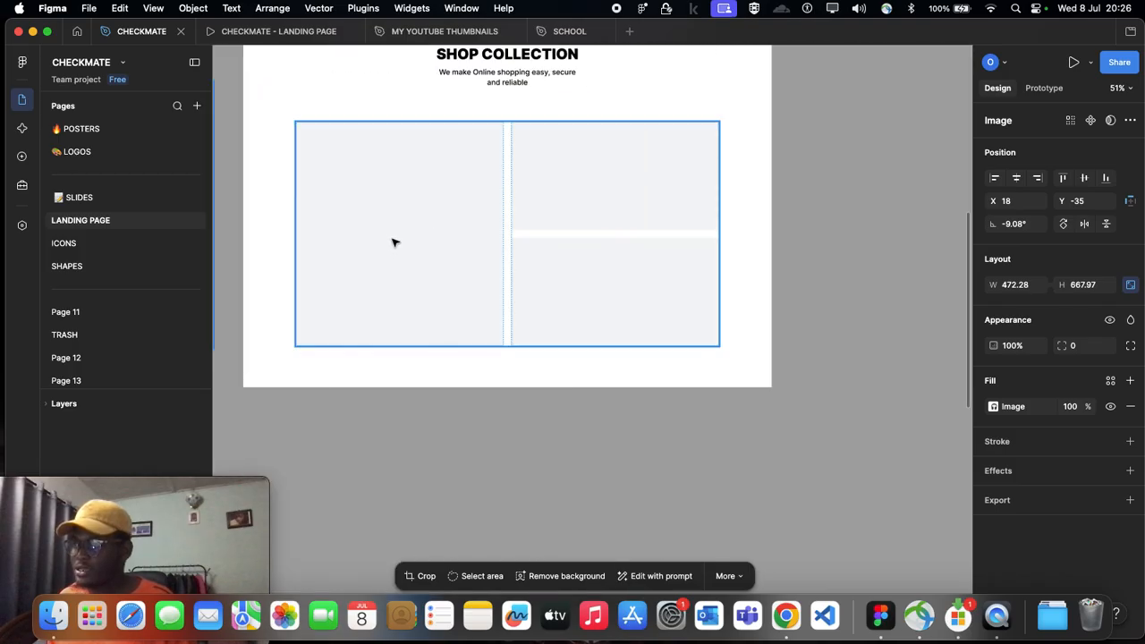
left_click(393, 241)
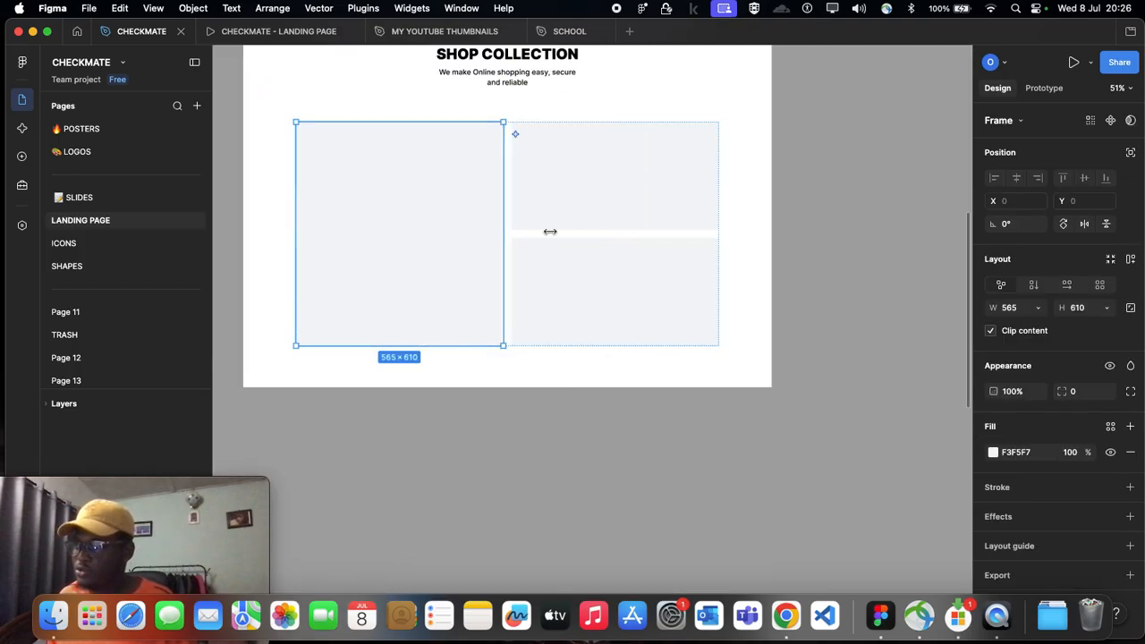
left_click(581, 434)
left_click(436, 270)
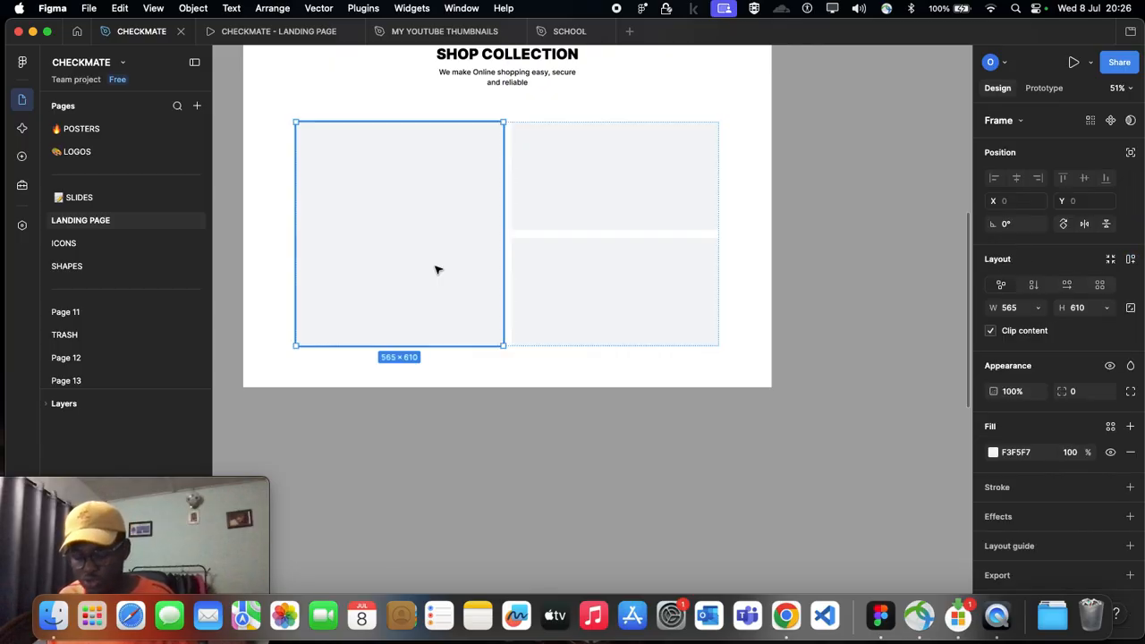
key("cmd+v")
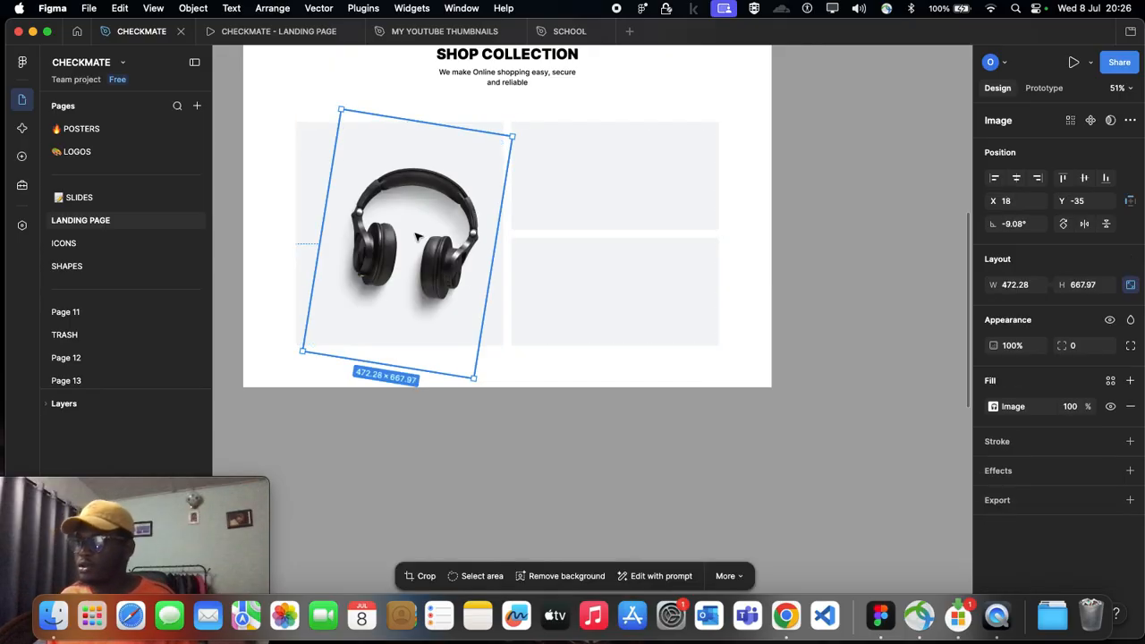
Step: Reposition the headphones image within the large card of Desktop - 12 to X 10, Y -50
left_click_drag(421, 228, 412, 234)
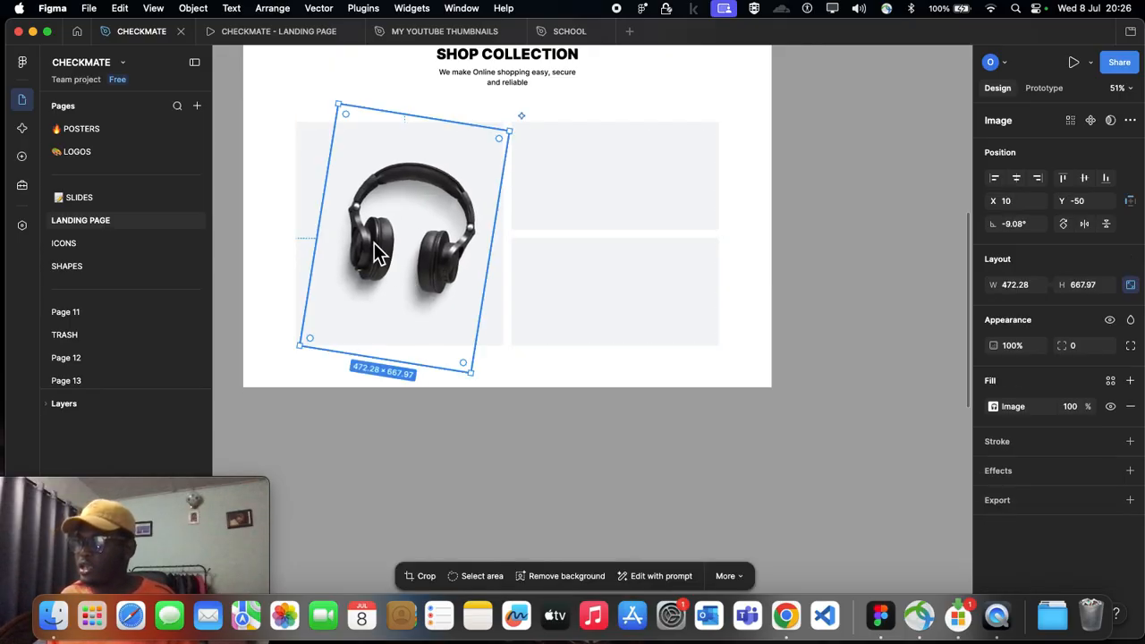
left_click(467, 416)
Step: Try to paste the handbag image from Desktop - 4's Leather Bags card into the upper stacked card of Desktop - 12
scroll(464, 411, "left", 10)
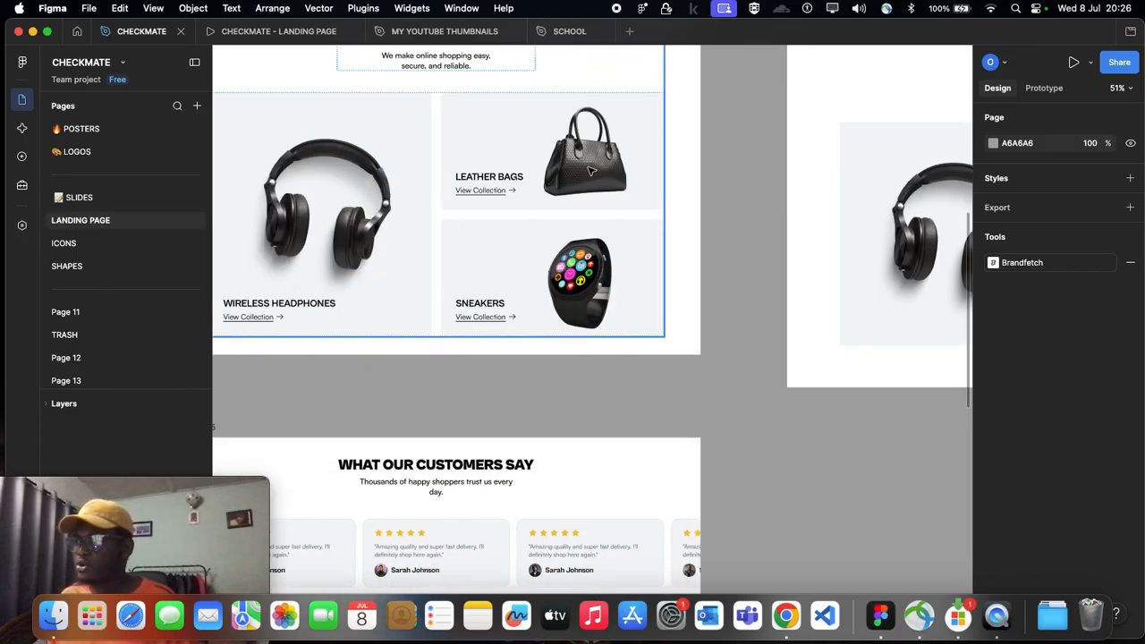
left_click(589, 170)
double_click(589, 169)
double_click(587, 166)
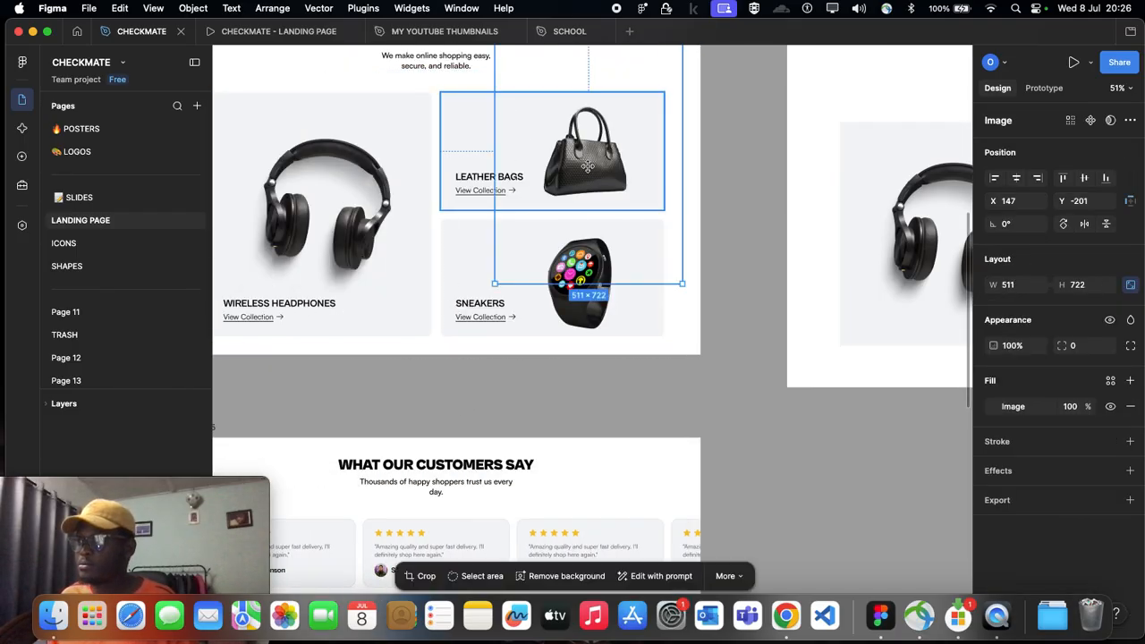
double_click(578, 186)
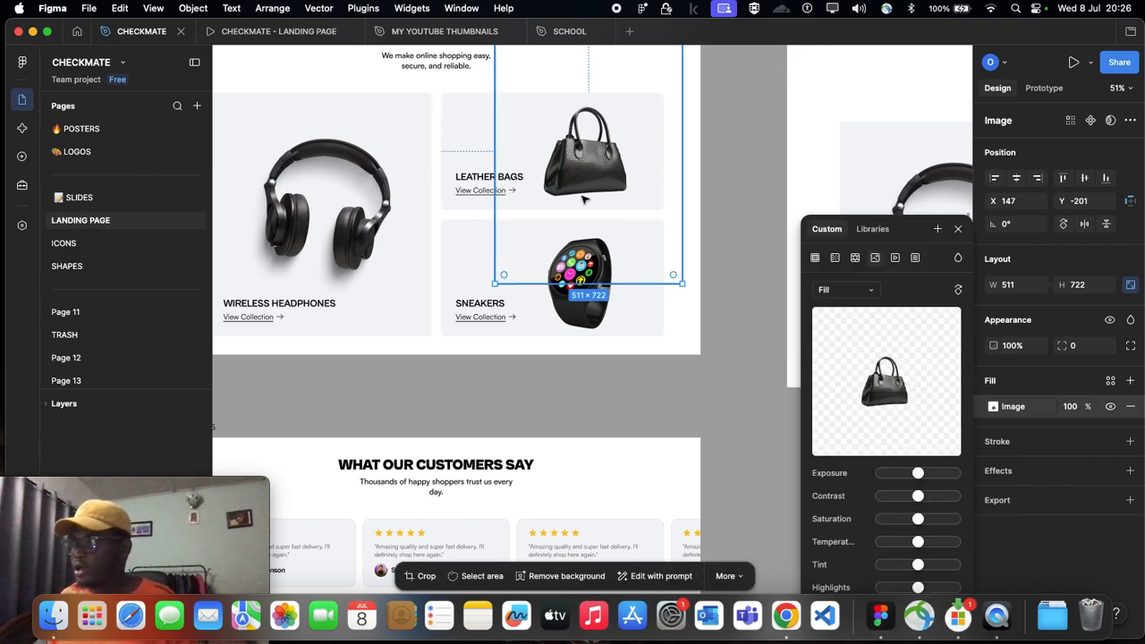
scroll(609, 195, "right", 10)
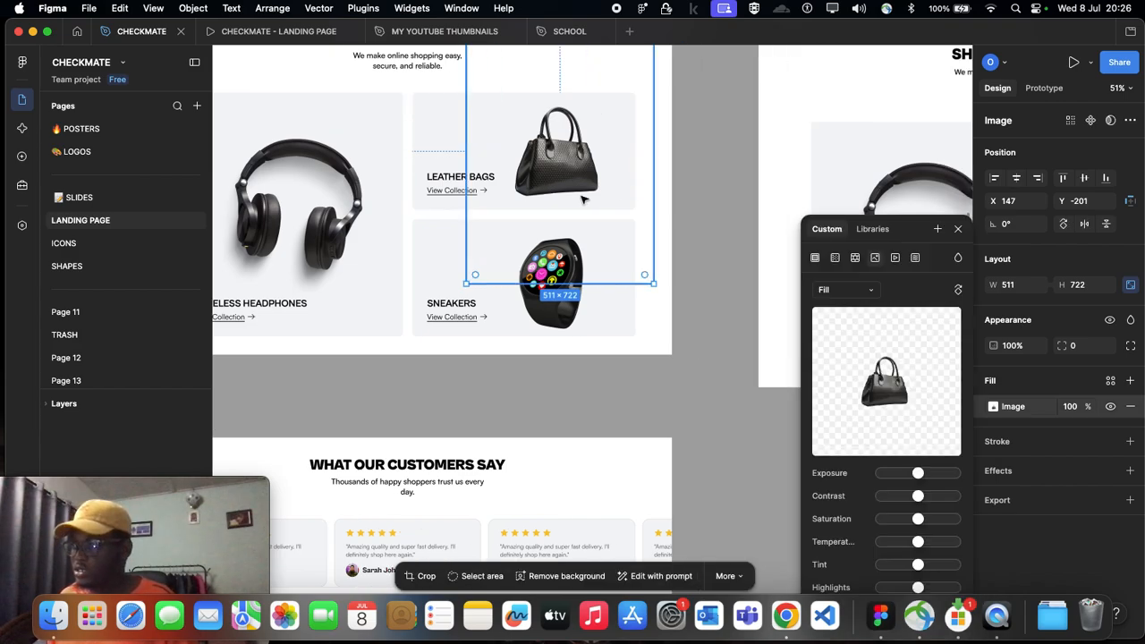
double_click(649, 188)
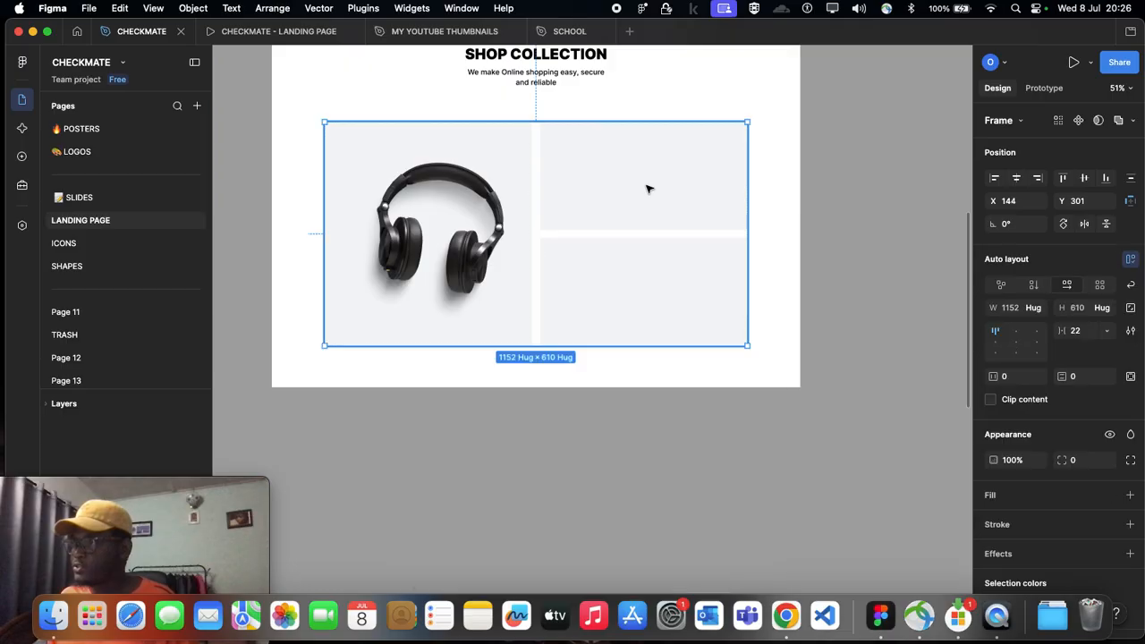
left_click(649, 189)
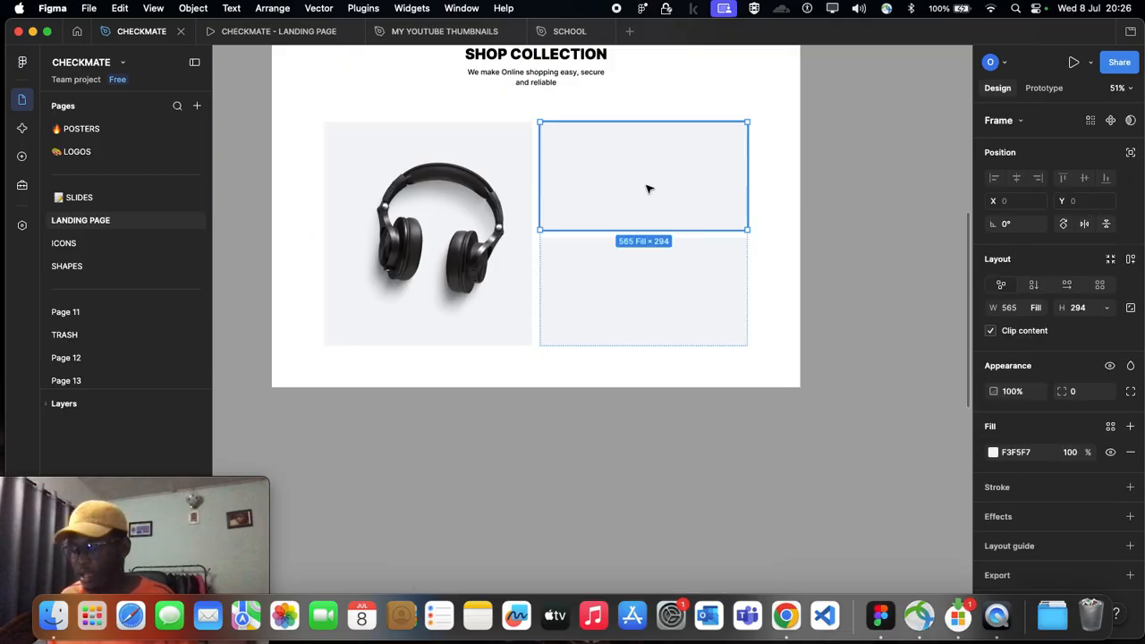
key("super+v")
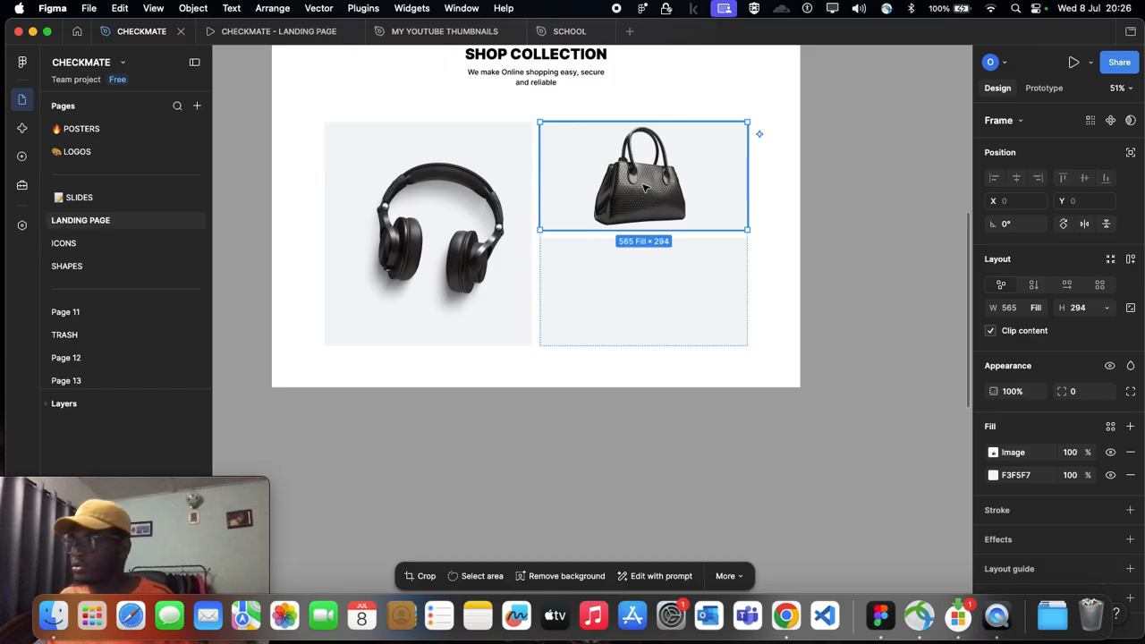
double_click(645, 188)
left_click(778, 199)
key("super+z")
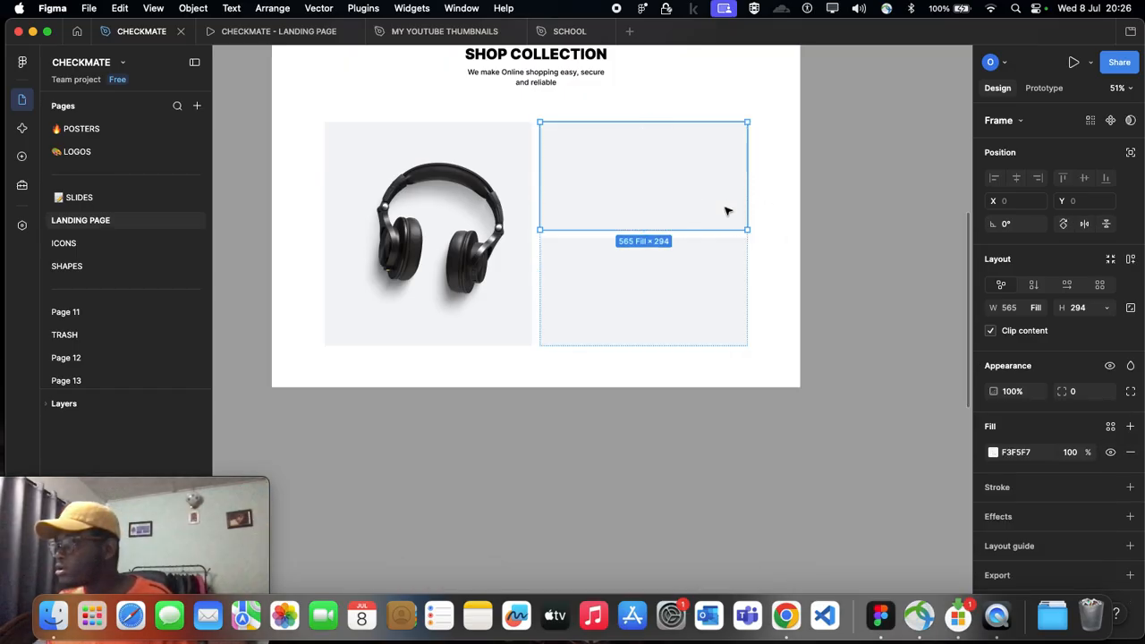
Step: Duplicate the Leather Bags card's handbag image onto the empty canvas below Desktop - 12
scroll(706, 225, "down", 5)
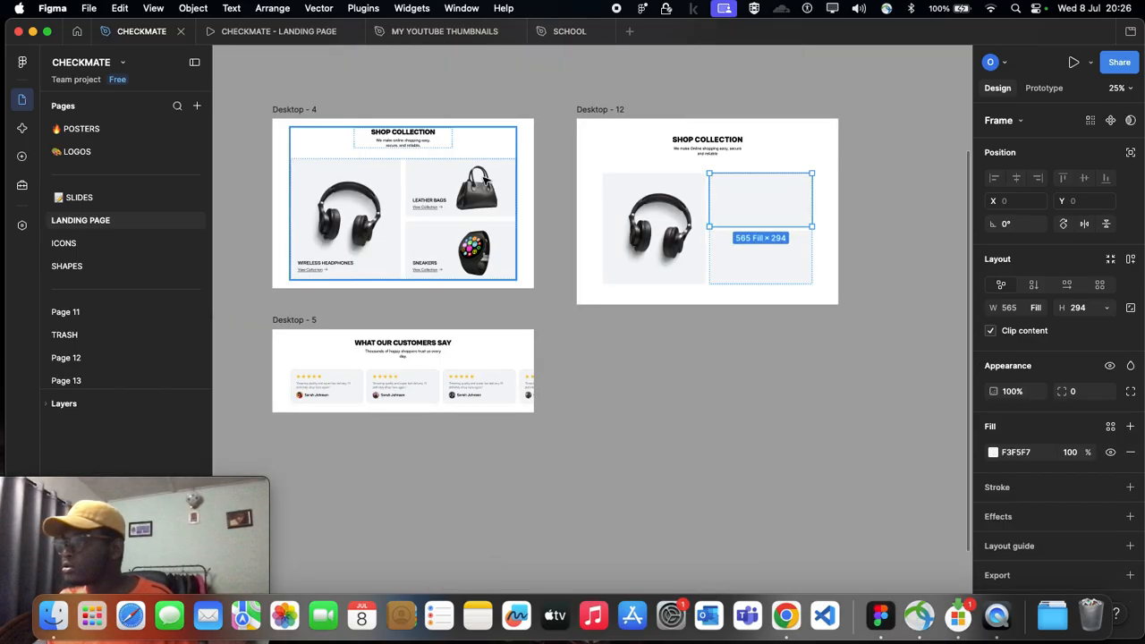
double_click(483, 179)
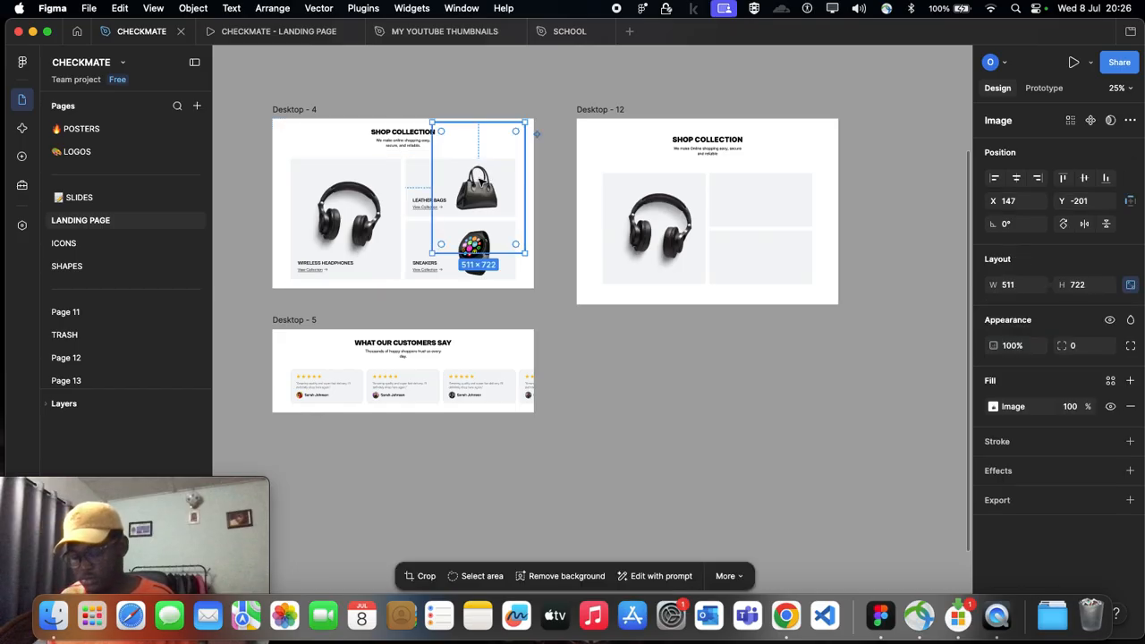
left_click_drag(481, 183, 700, 376)
Step: Paste the handbag image into the upper stacked card of Desktop - 12 and position it at X 130, Y -228
scroll(751, 378, "up", 2)
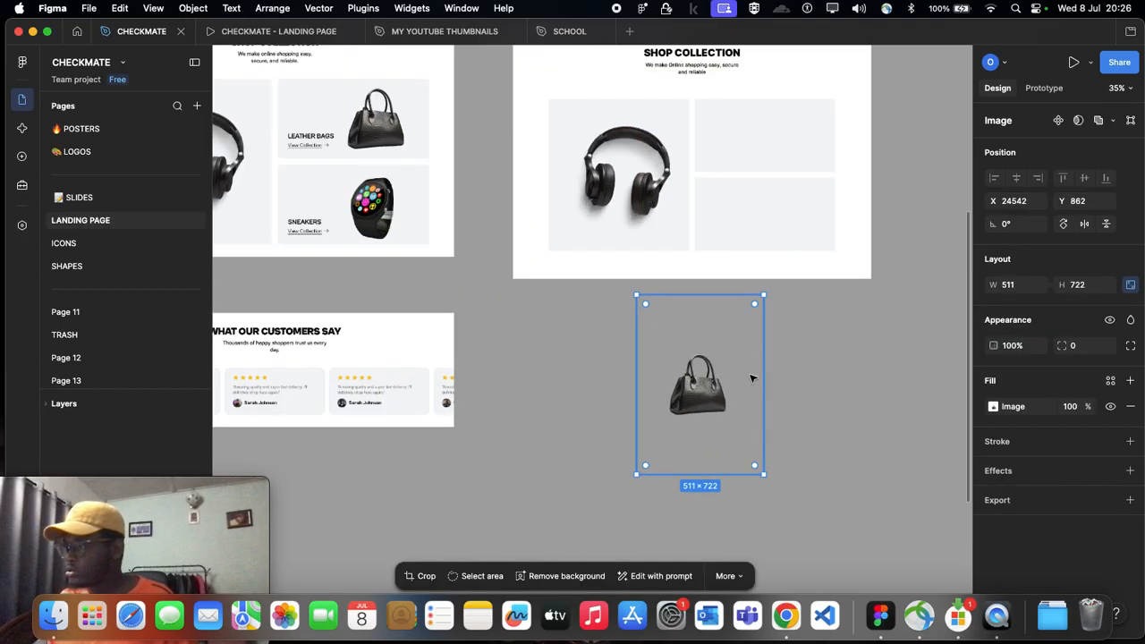
scroll(751, 379, "up", 2)
scroll(716, 340, "up", 3)
scroll(715, 340, "right", 2)
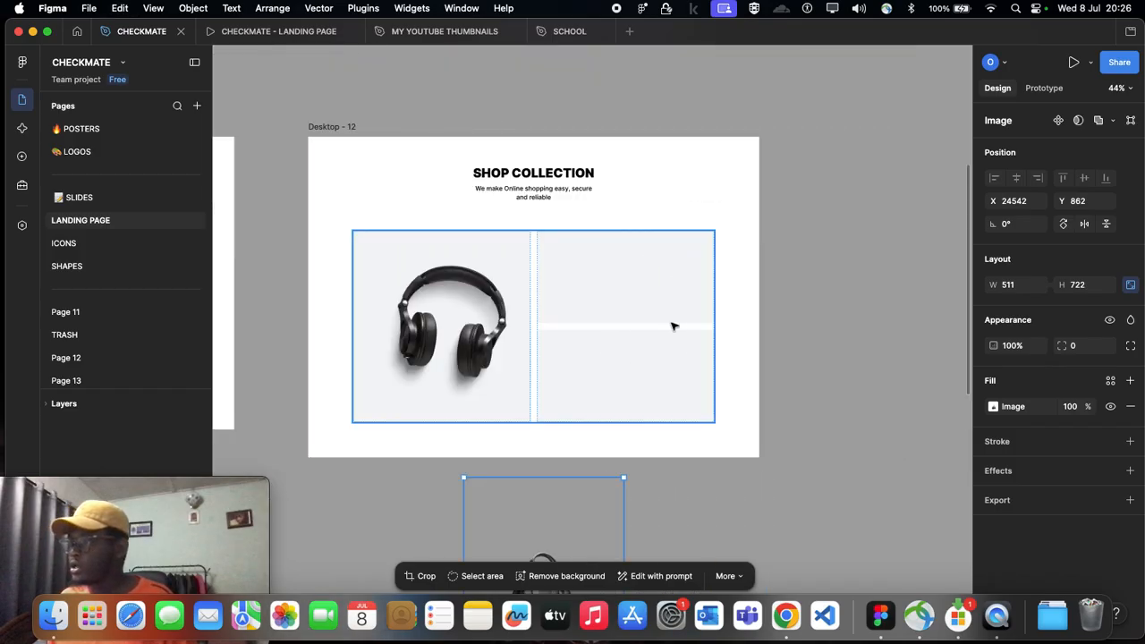
left_click(628, 312)
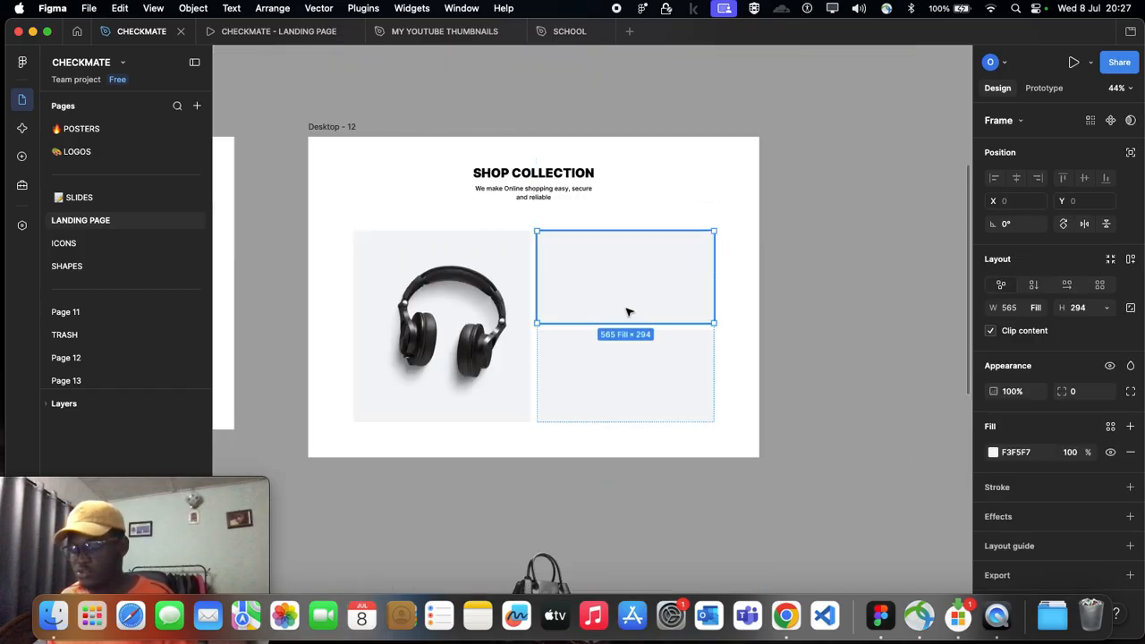
key("super+v")
left_click_drag(628, 305, 661, 300)
Step: Change the SNEAKERS title on the smartwatch card in Desktop - 4 to WATCH
scroll(621, 309, "down", 2)
scroll(621, 310, "left", 5)
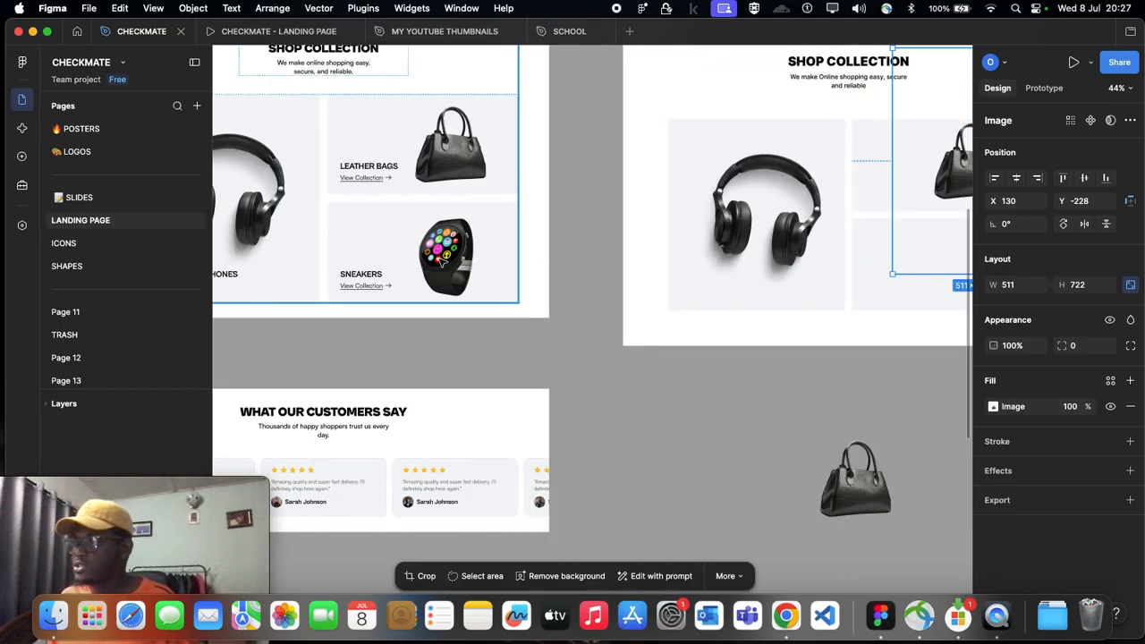
left_click(441, 260)
left_click(441, 260)
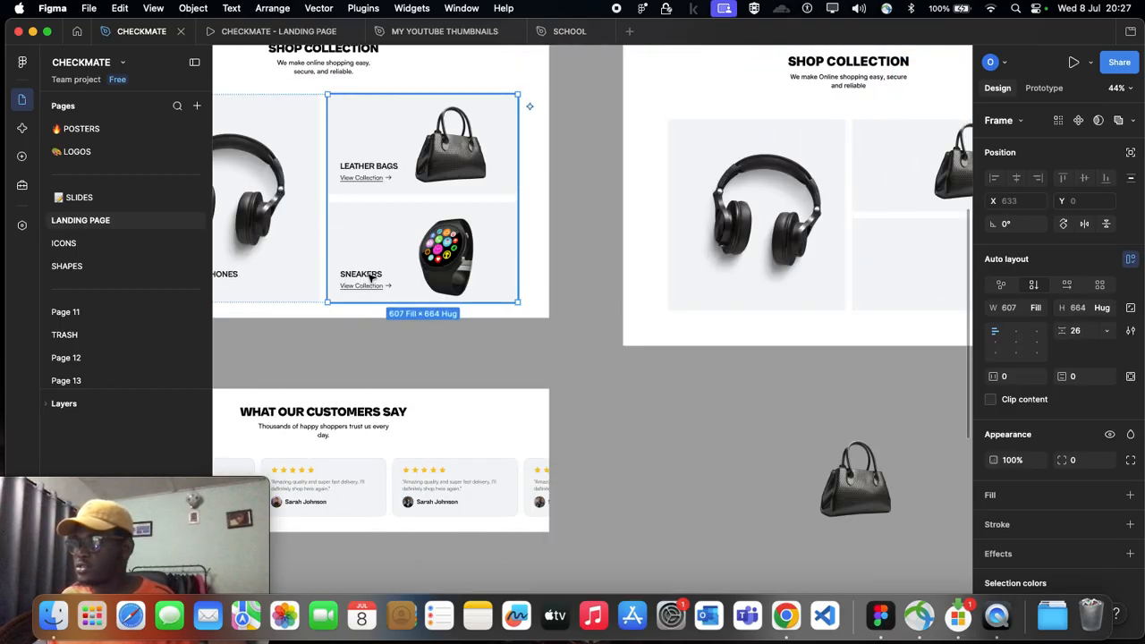
double_click(370, 278)
type("WA")
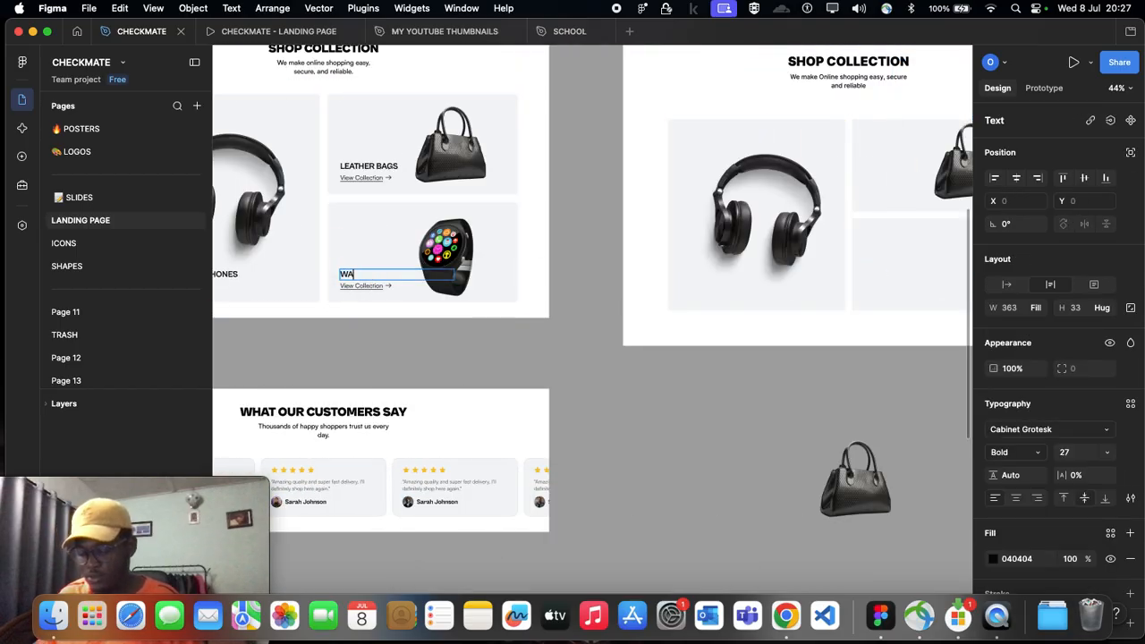
type("TCH")
key("Escape")
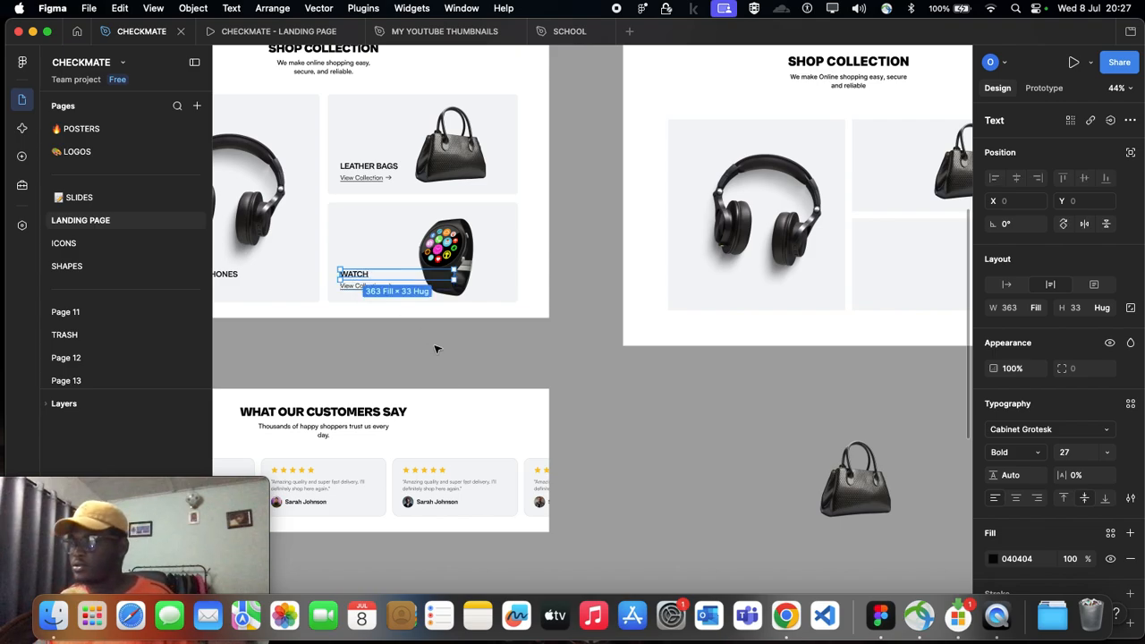
Step: Copy the smartwatch image from Desktop - 4 into the lower stacked card of Desktop - 12, placed at X 229, Y -52
left_click(464, 246)
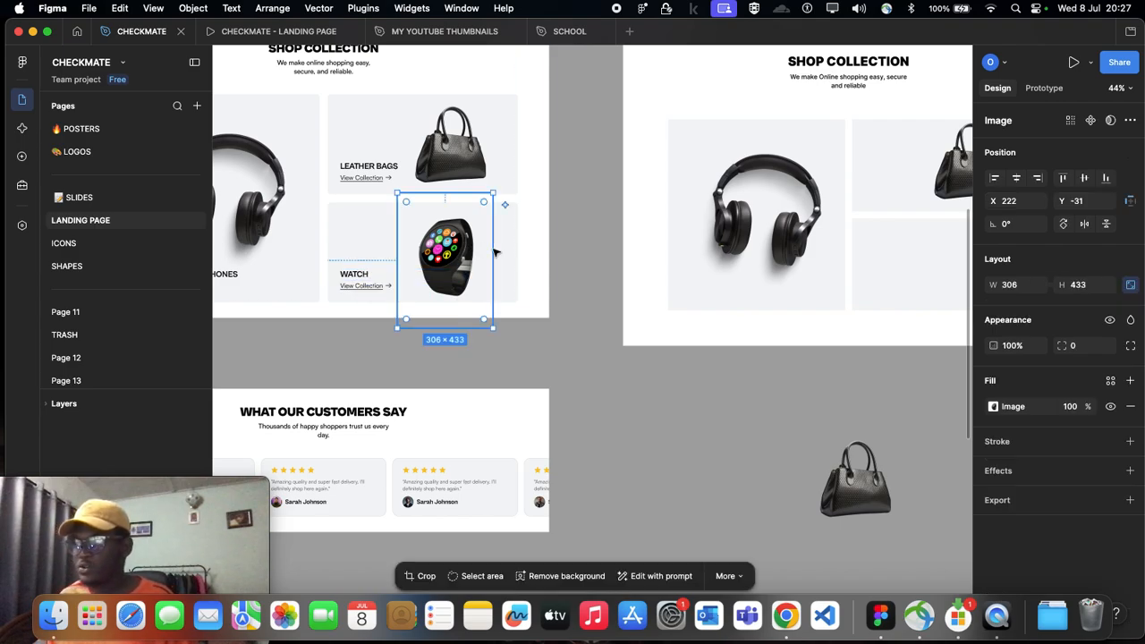
scroll(517, 259, "right", 5)
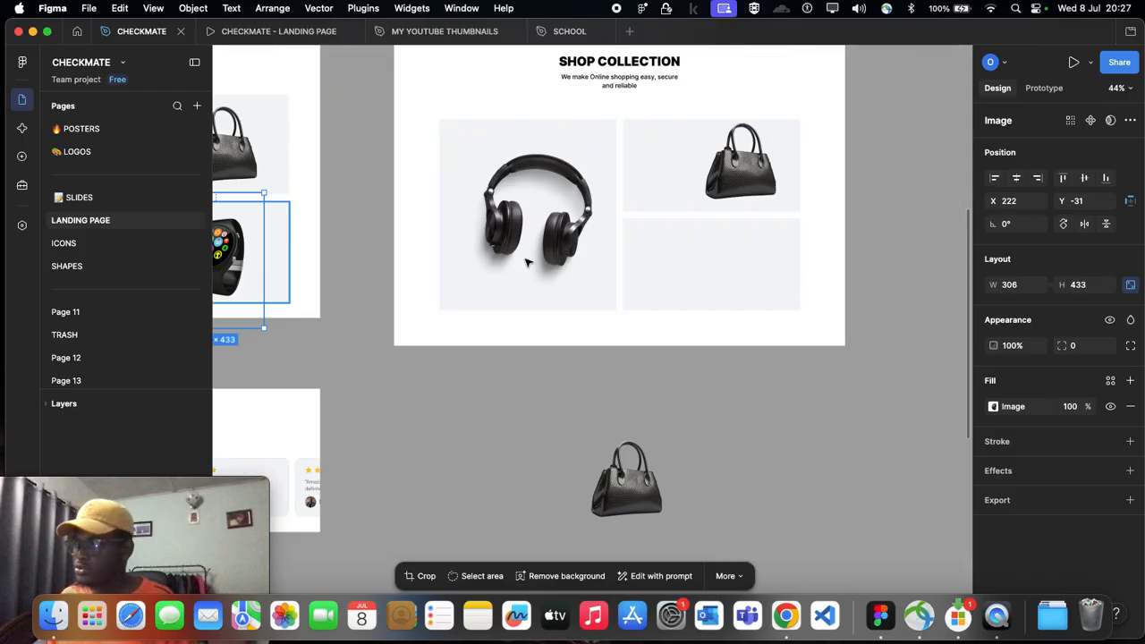
left_click(718, 272)
left_click(718, 273)
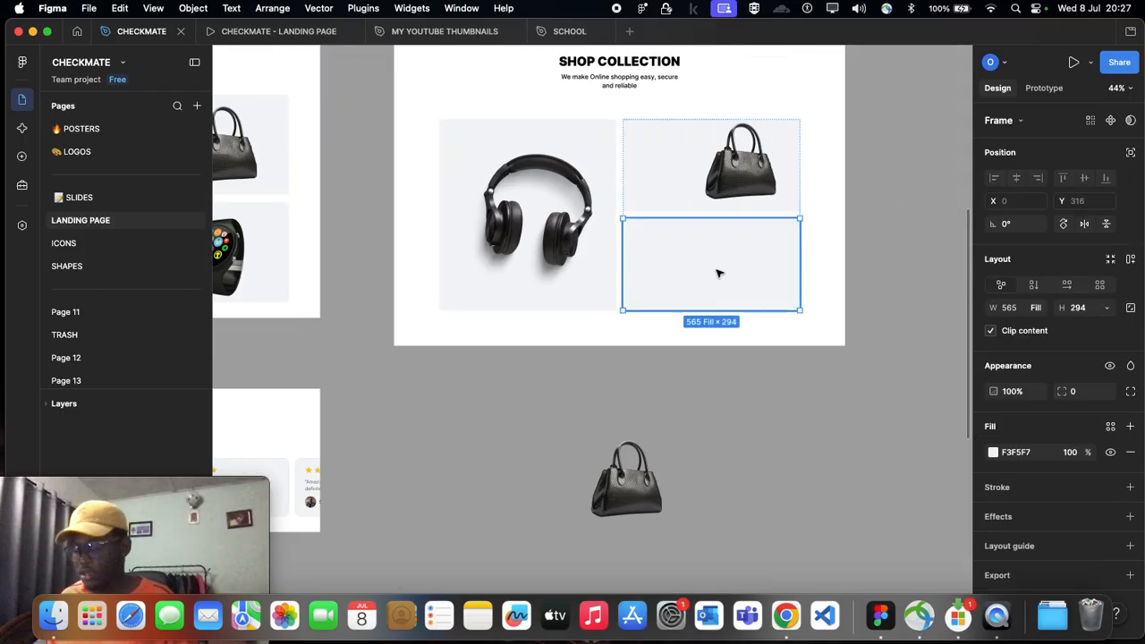
key("super+v")
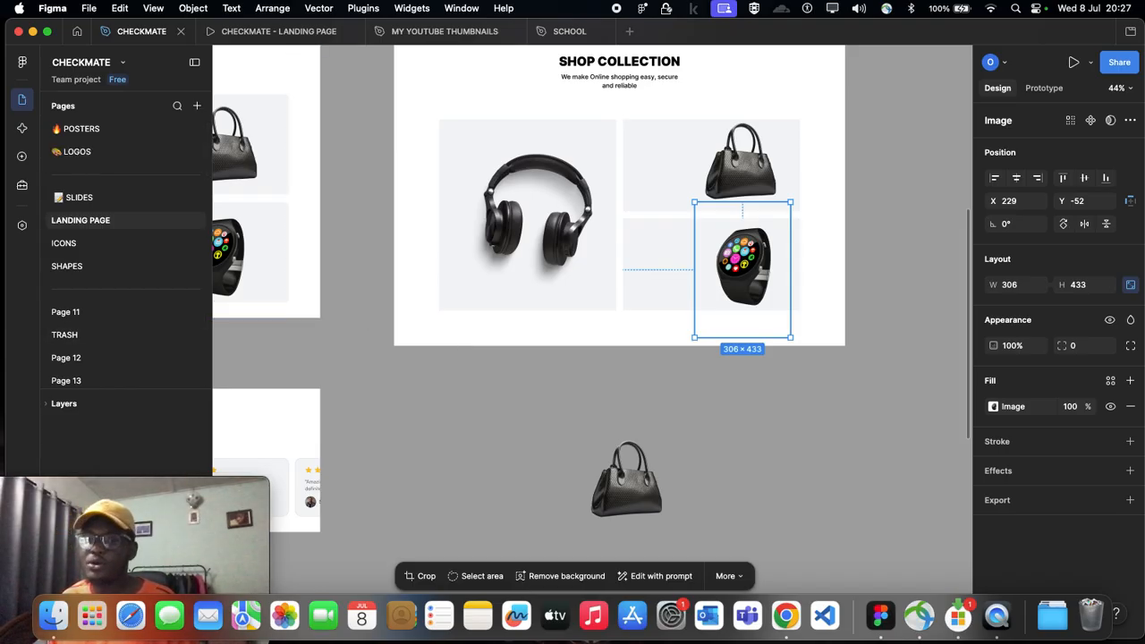
left_click(519, 395)
Step: Move the headphones image in Desktop - 12's large card to X 15, Y -62, comparing against the Desktop - 4 layout
scroll(598, 325, "right", 3)
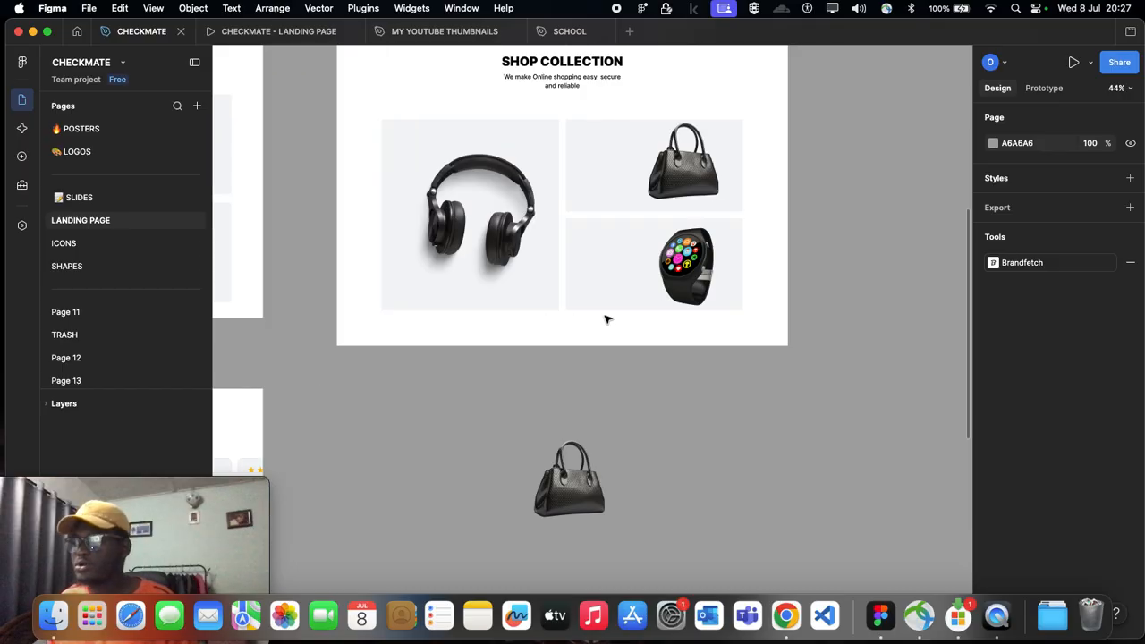
left_click(677, 257)
left_click(677, 256)
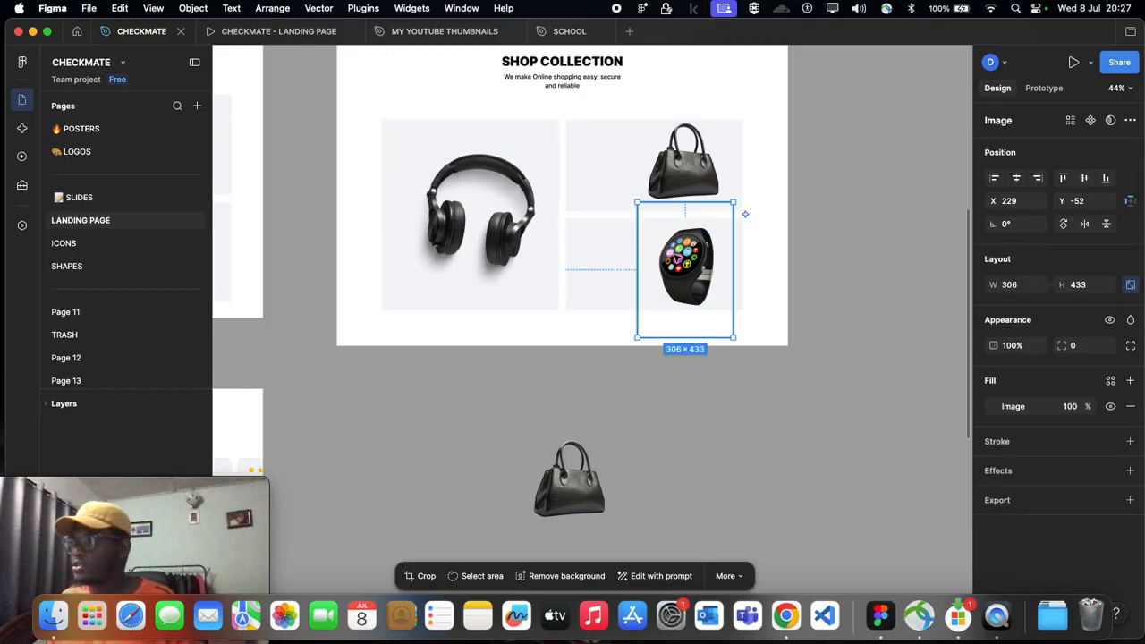
scroll(558, 377, "left", 10)
scroll(557, 362, "left", 5)
scroll(501, 331, "right", 8)
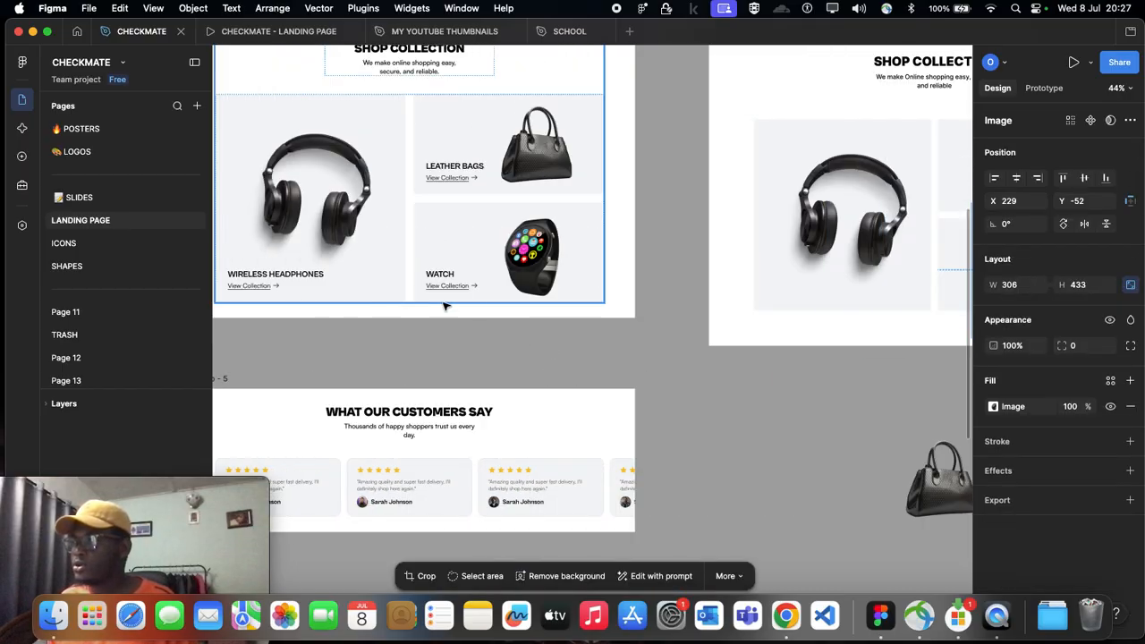
double_click(638, 213)
left_click_drag(638, 213, 609, 225)
left_click(715, 392)
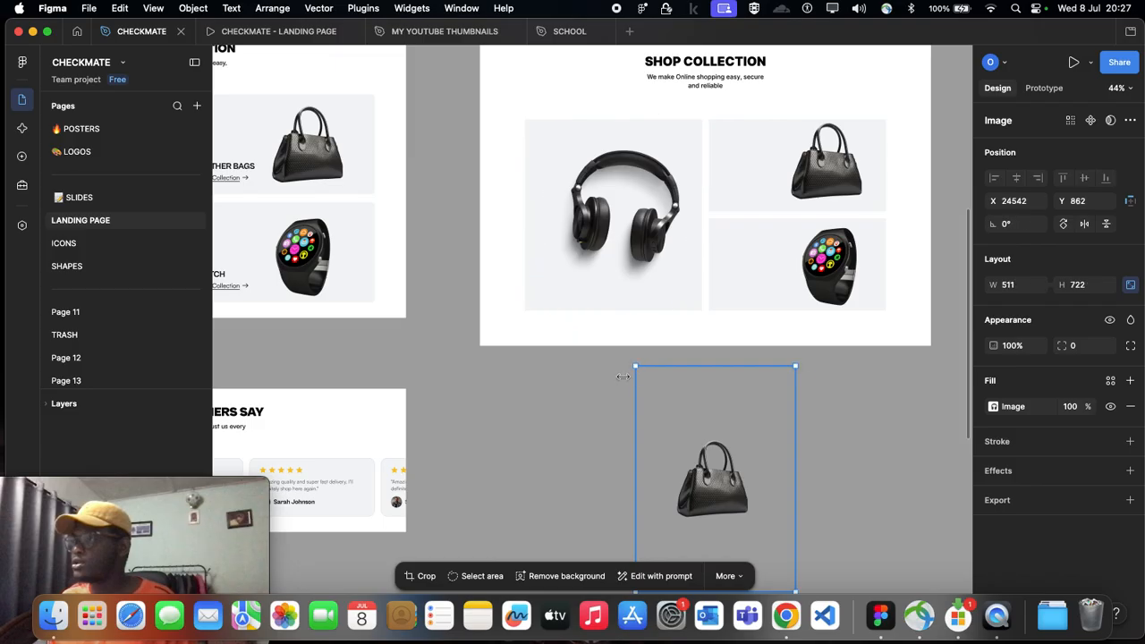
Step: Examine the Wireless Headphones title and View Collection link in Desktop - 4, and inspect the matching large card in Desktop - 12
scroll(616, 376, "left", 8)
scroll(406, 275, "up", 5)
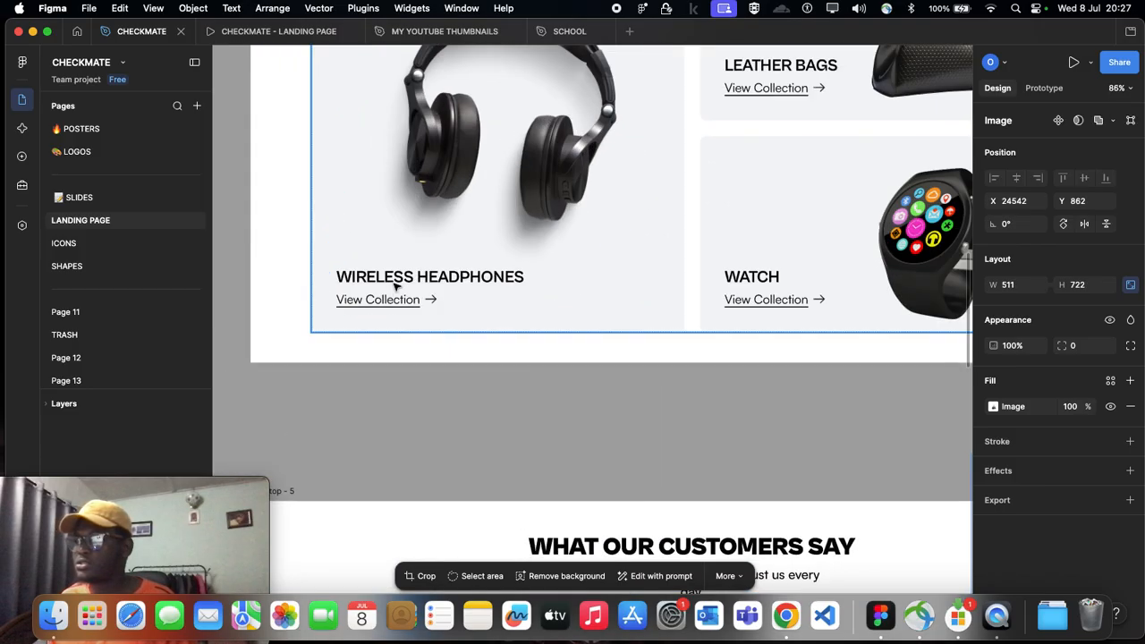
scroll(392, 279, "right", 15)
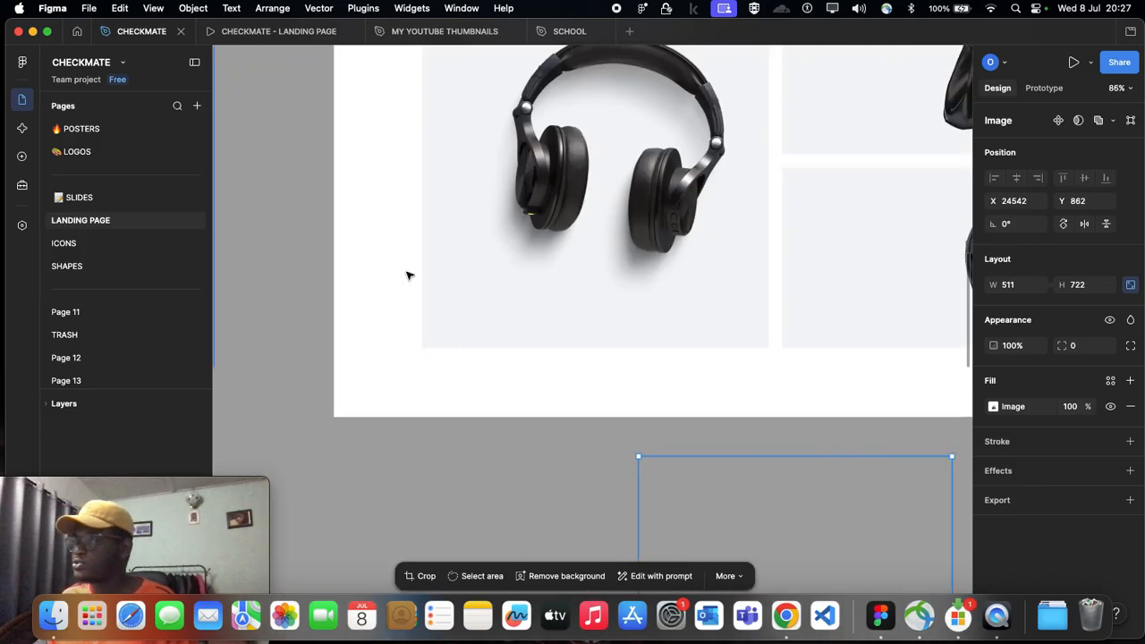
scroll(522, 272, "down", 5)
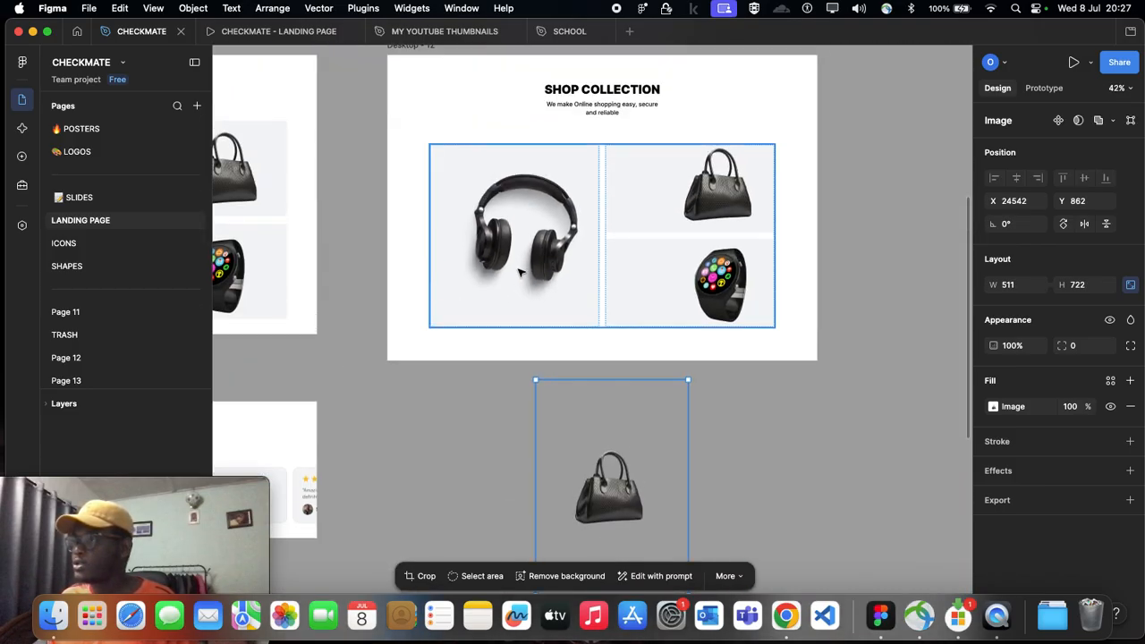
left_click(469, 320)
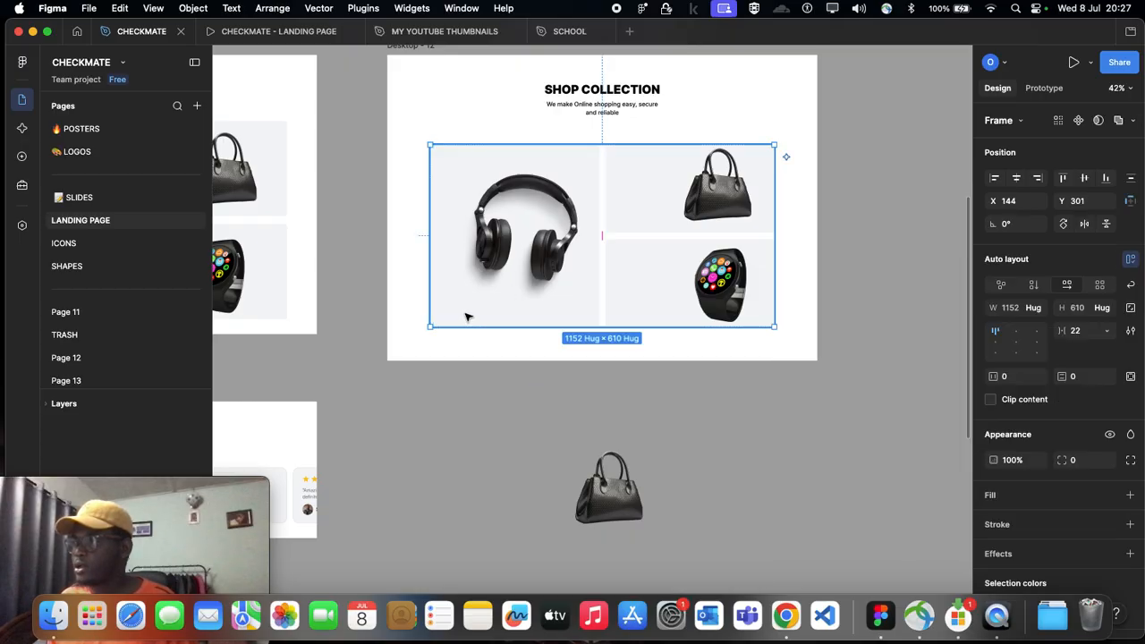
left_click(460, 316)
left_click(462, 316)
scroll(462, 316, "up", 4)
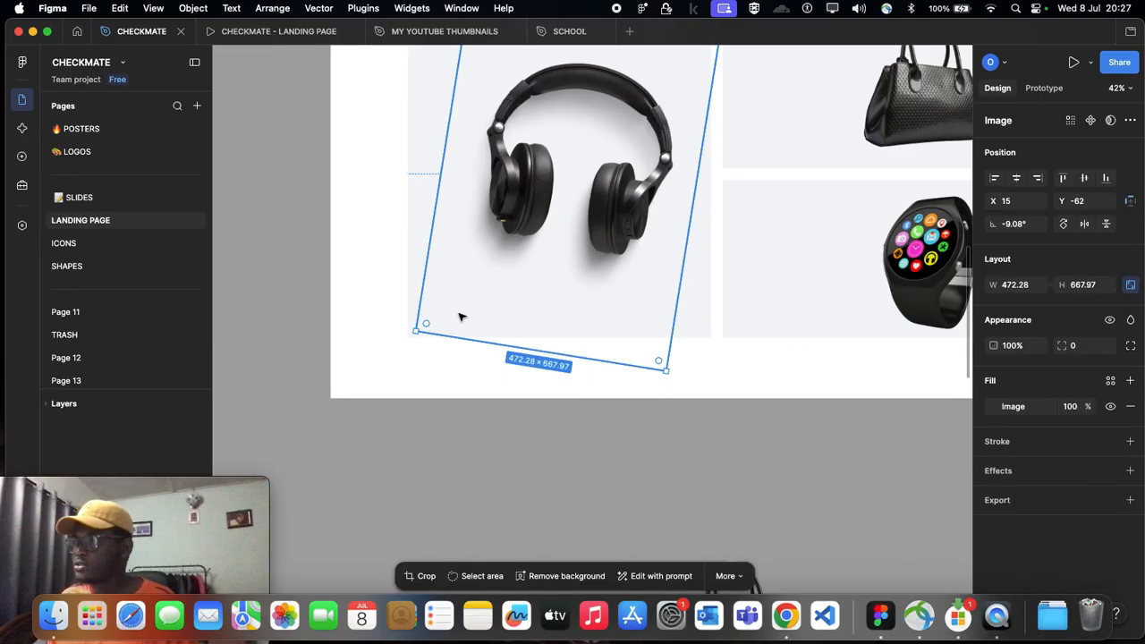
left_click(411, 267)
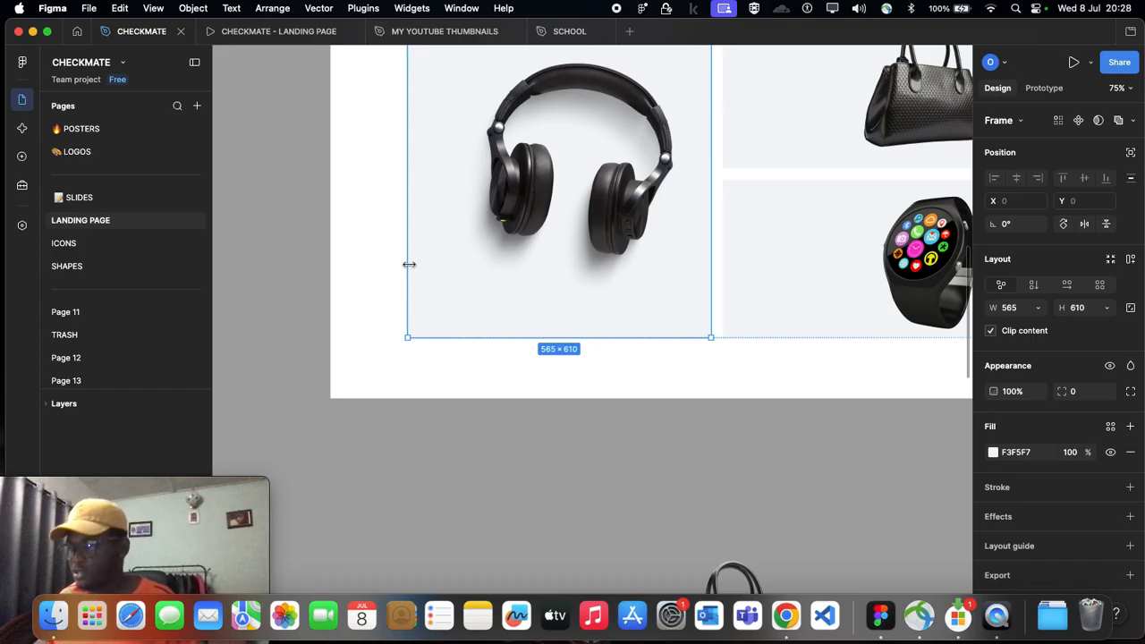
scroll(491, 284, "up", 2)
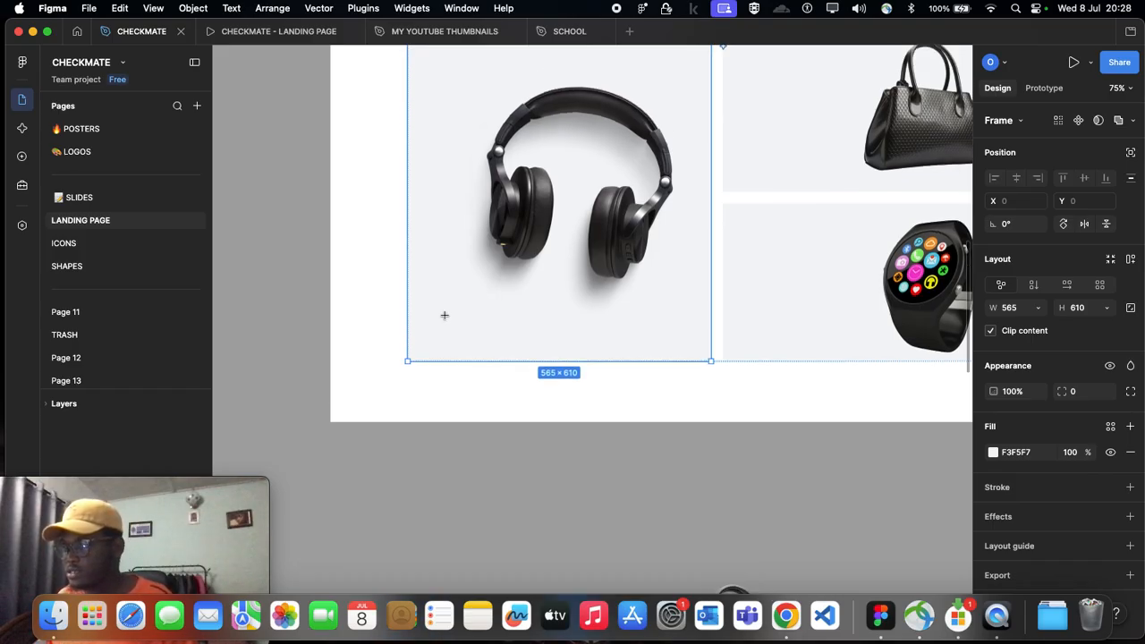
scroll(448, 312, "up", 3)
scroll(474, 317, "down", 2)
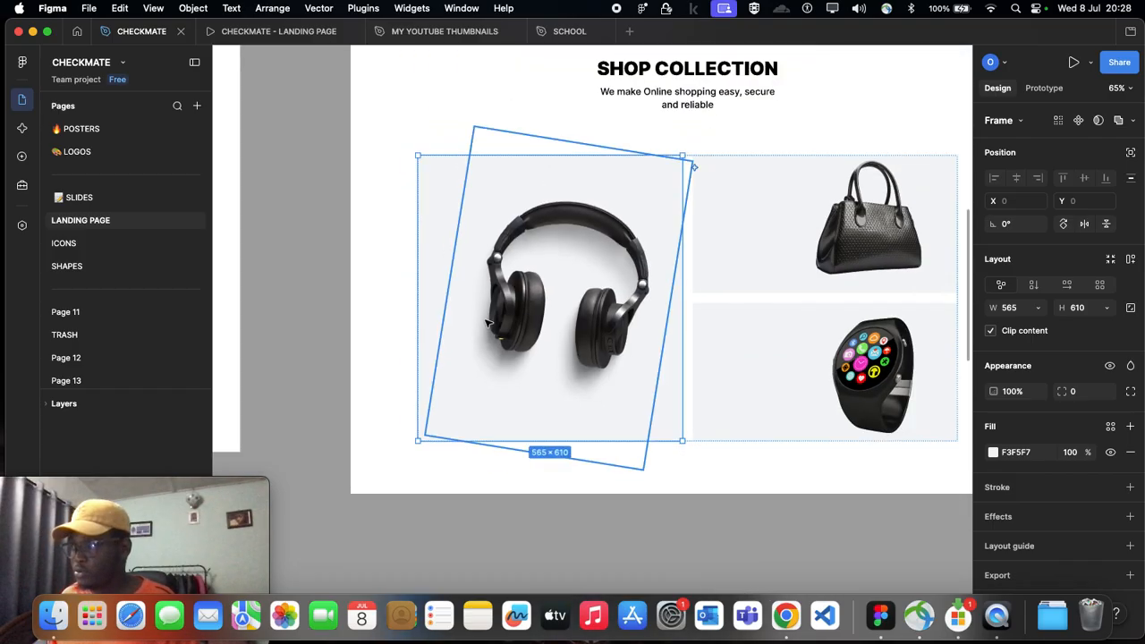
left_click(326, 324)
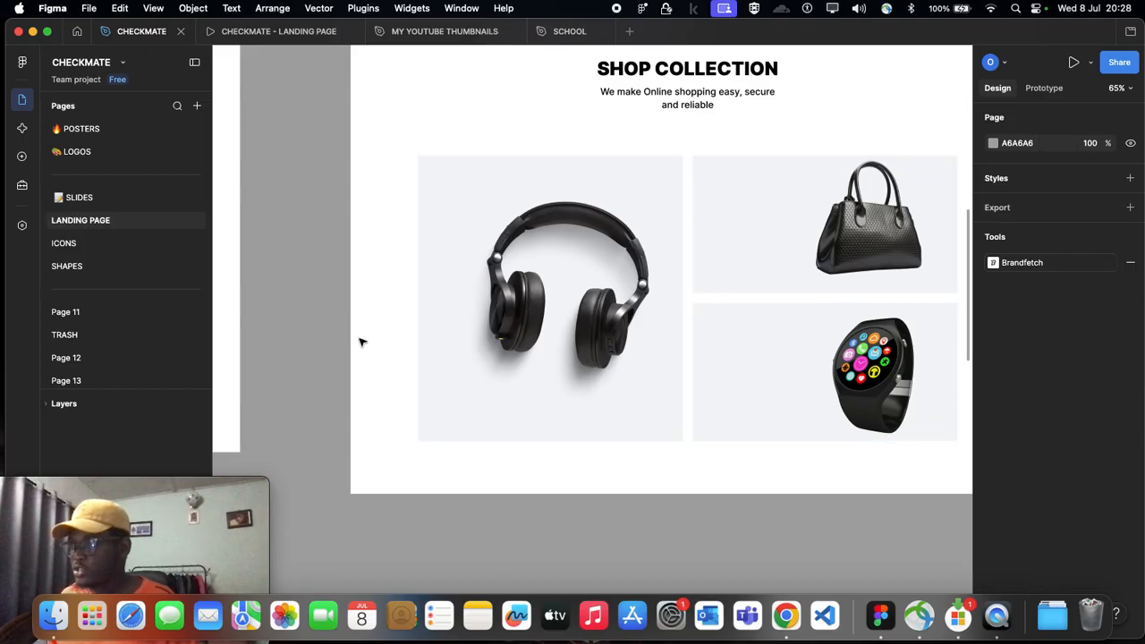
key("t")
key("v")
left_click(476, 349)
double_click(476, 349)
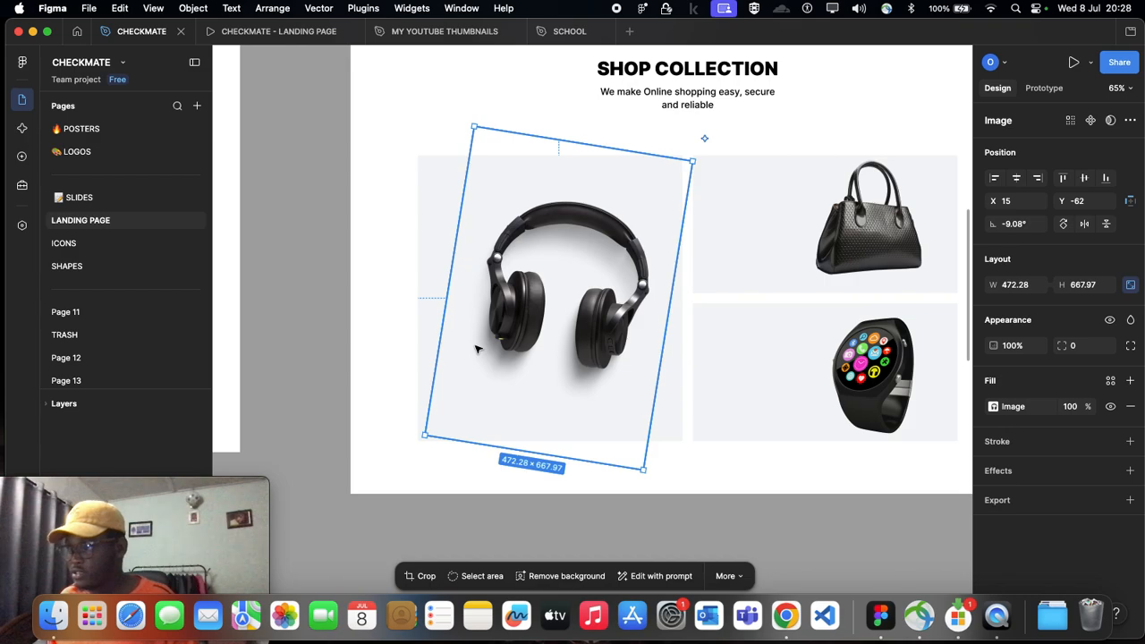
key("Escape")
Step: Add the title WIRELESS HEADPHONE below the headphones in Desktop - 12's large card, positioned at X 38, Y 499
key("t")
left_click(448, 393)
scroll(474, 386, "down", 3)
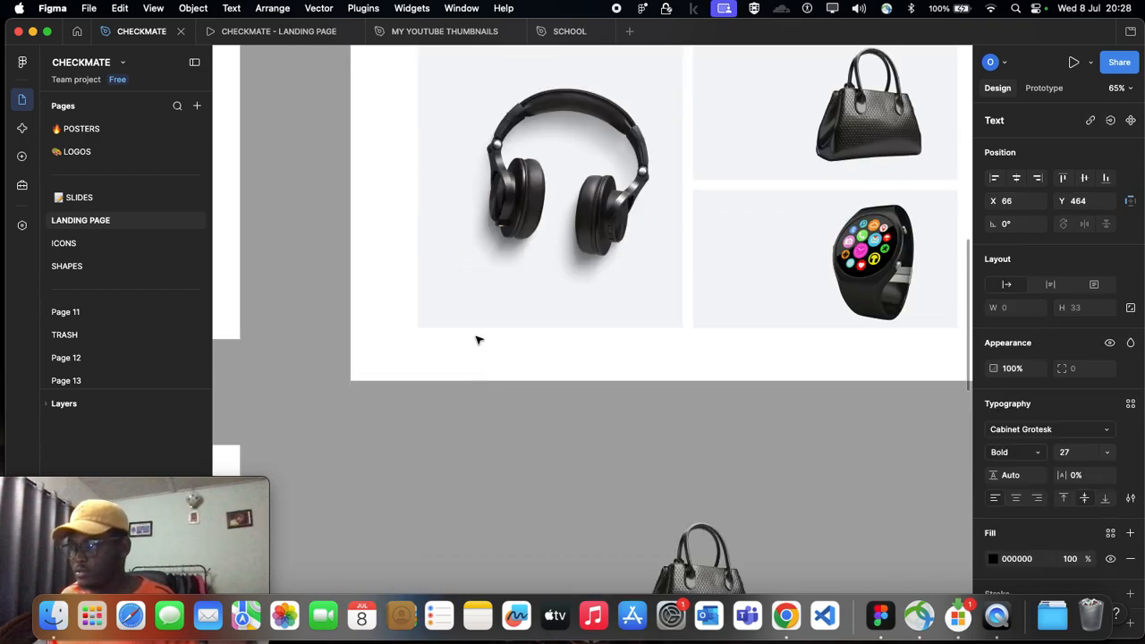
type("WIRE")
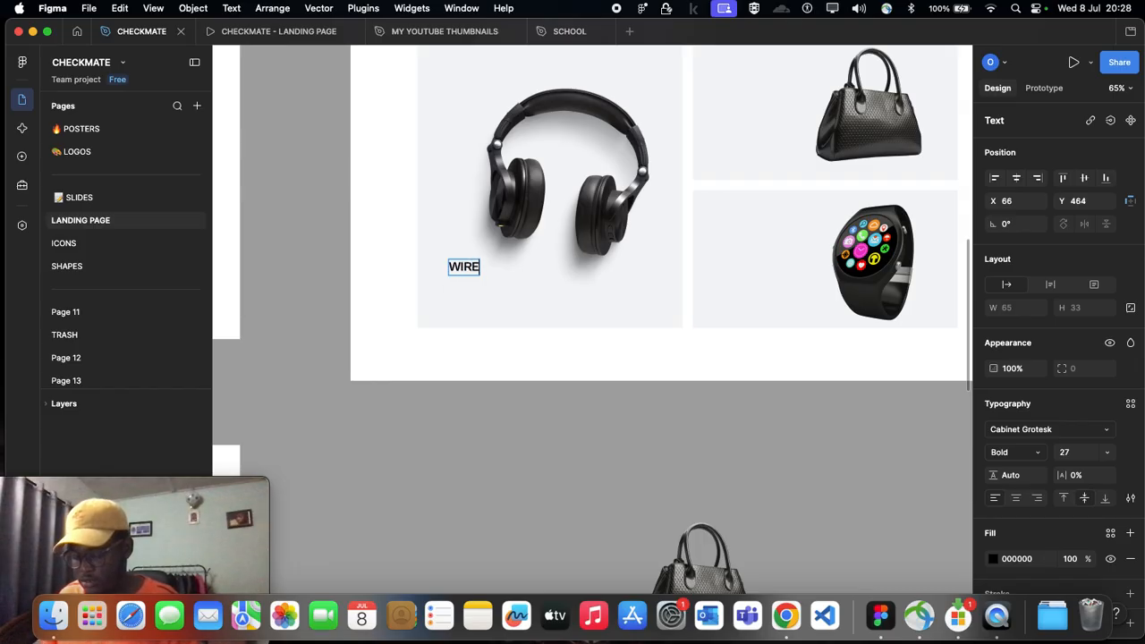
type("LESS HAE")
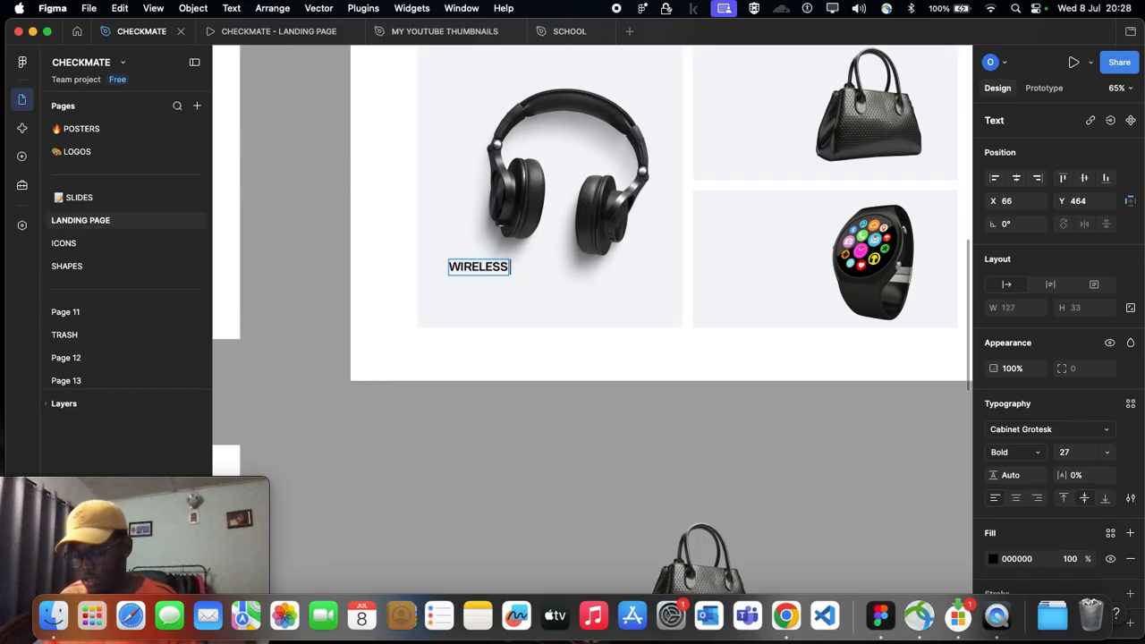
key("BackSpace")
key("BackSpace")
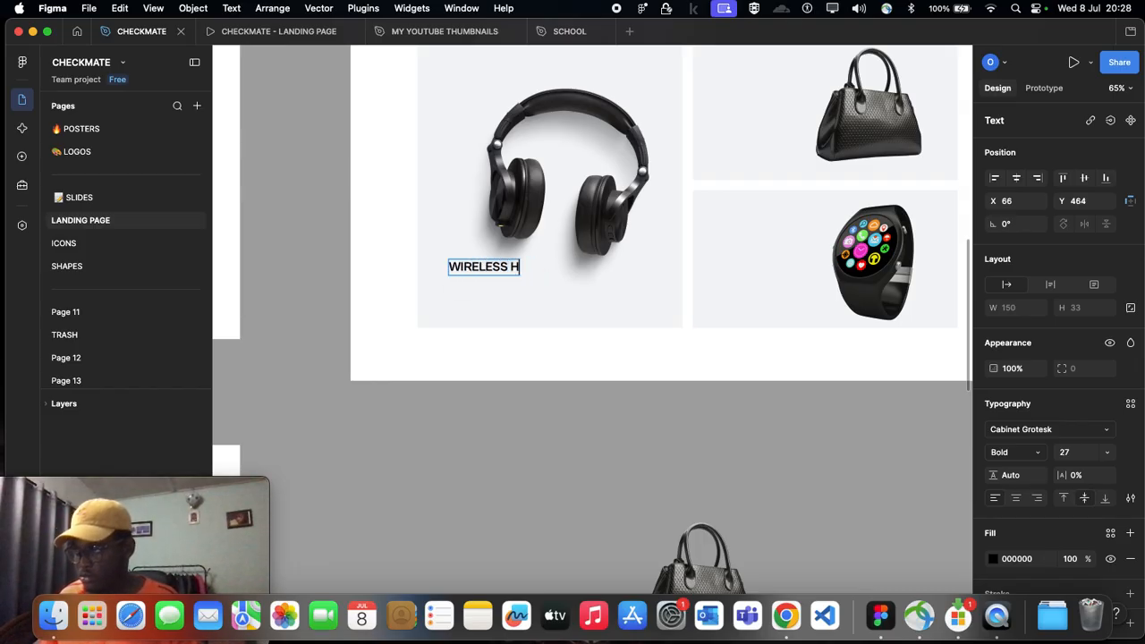
type("EADPHONE")
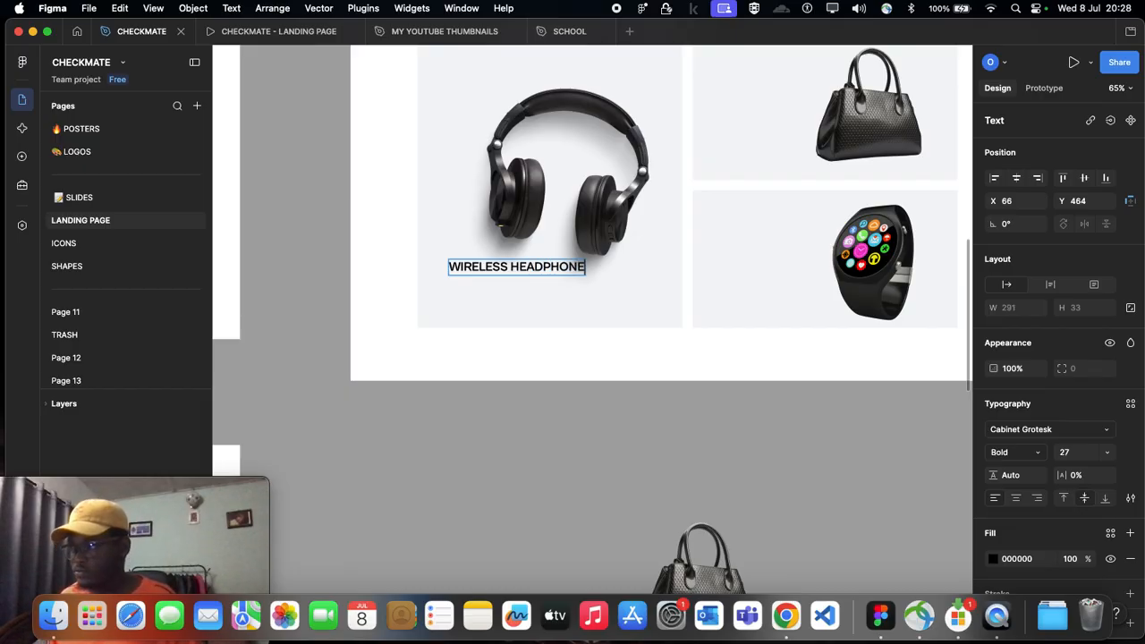
key("Escape")
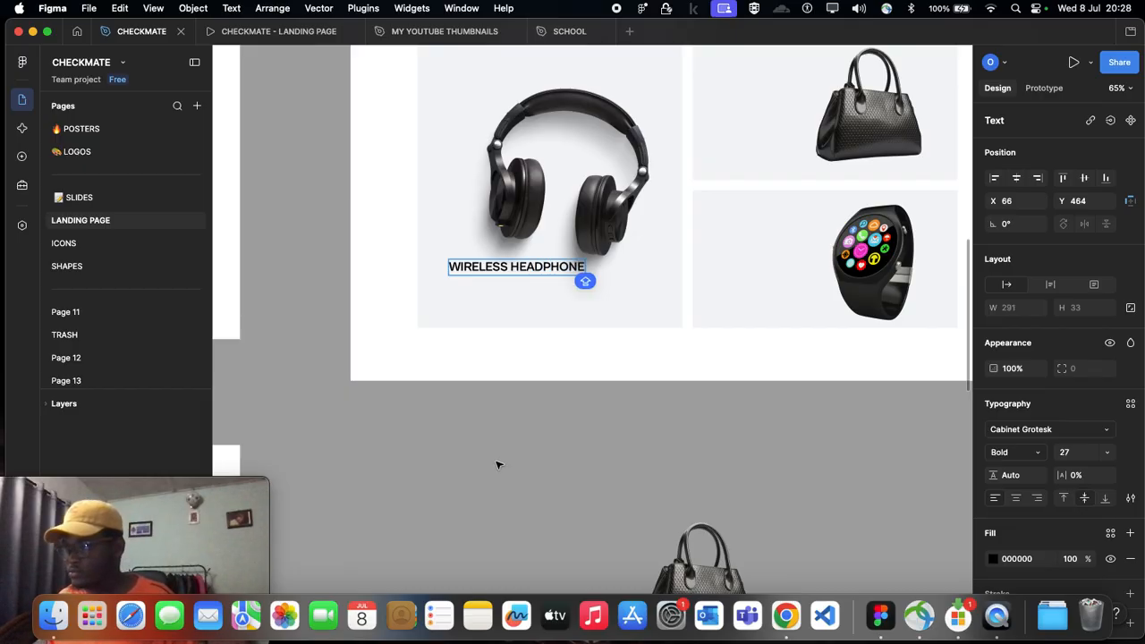
mouse_move(501, 264)
left_mouse_down()
mouse_move(484, 268)
mouse_move(487, 281)
left_mouse_up()
Step: Compare the headphone card's labels in Desktop - 4, and duplicate the WIRELESS HEADPHONE title directly beneath itself at X 38, Y 532
scroll(488, 286, "up", 3)
scroll(488, 291, "left", 10)
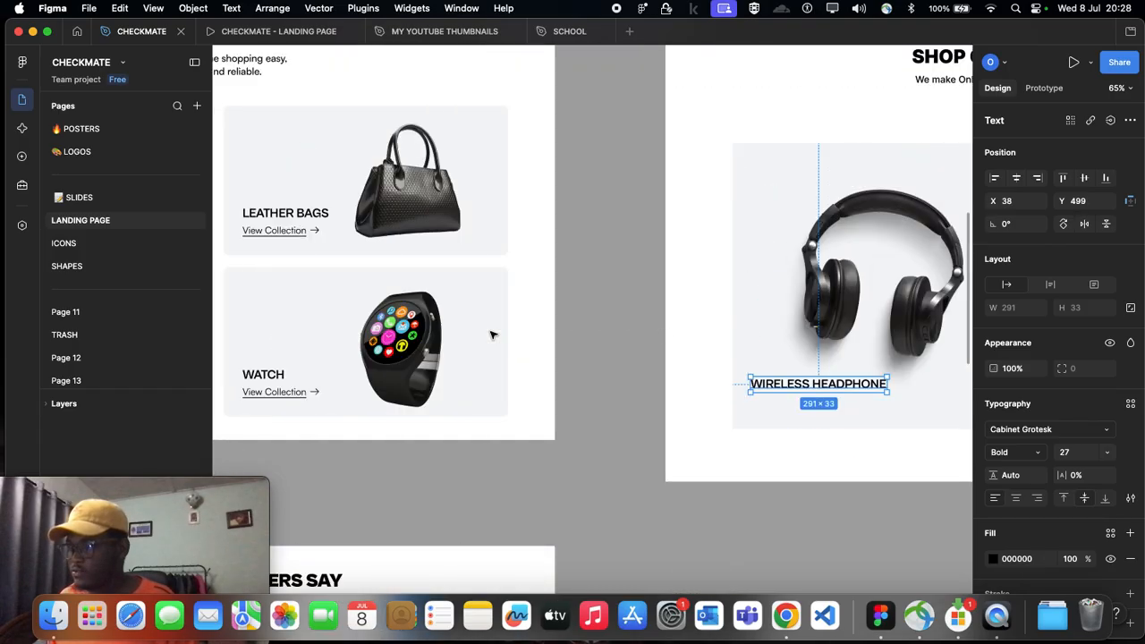
scroll(367, 409, "up", 5, "ctrl")
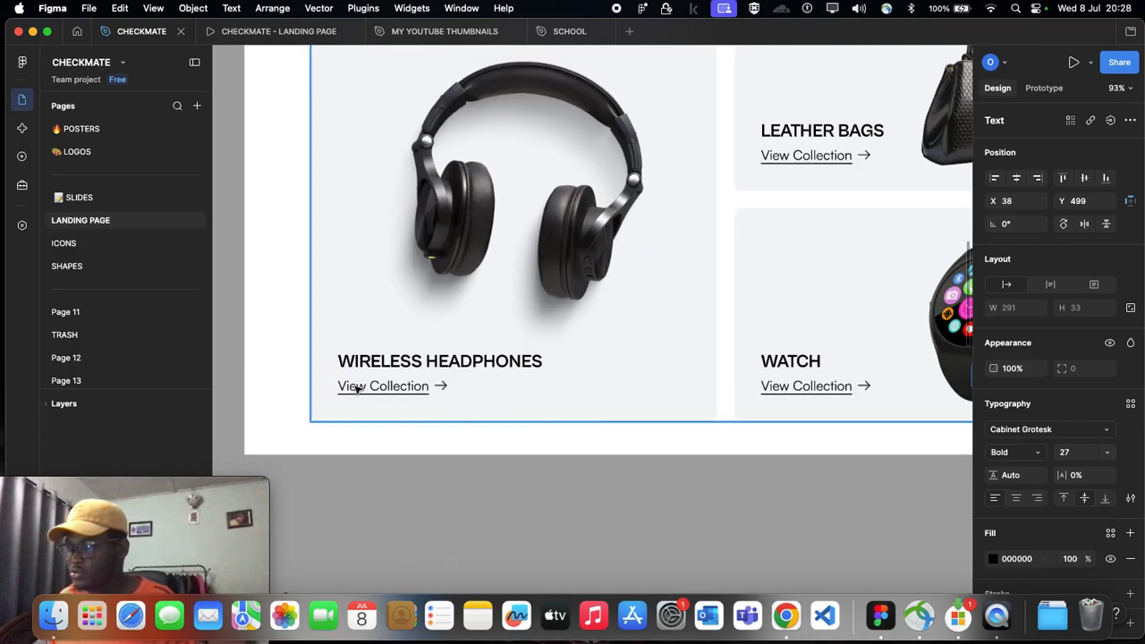
scroll(425, 422, "right", 8)
scroll(414, 416, "right", 10)
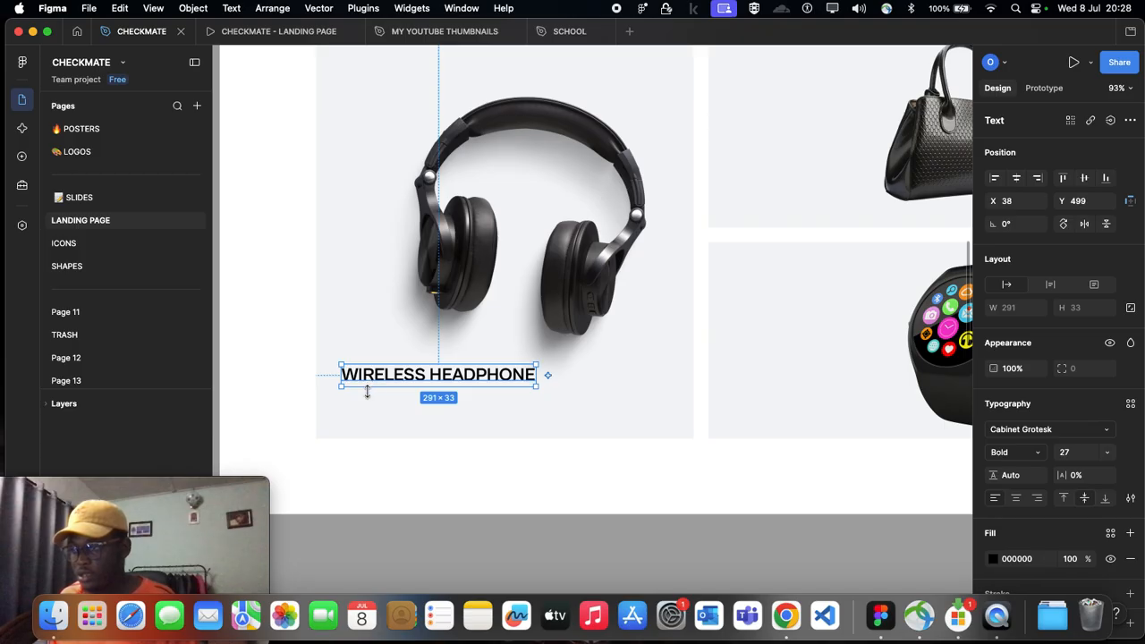
left_click(329, 408)
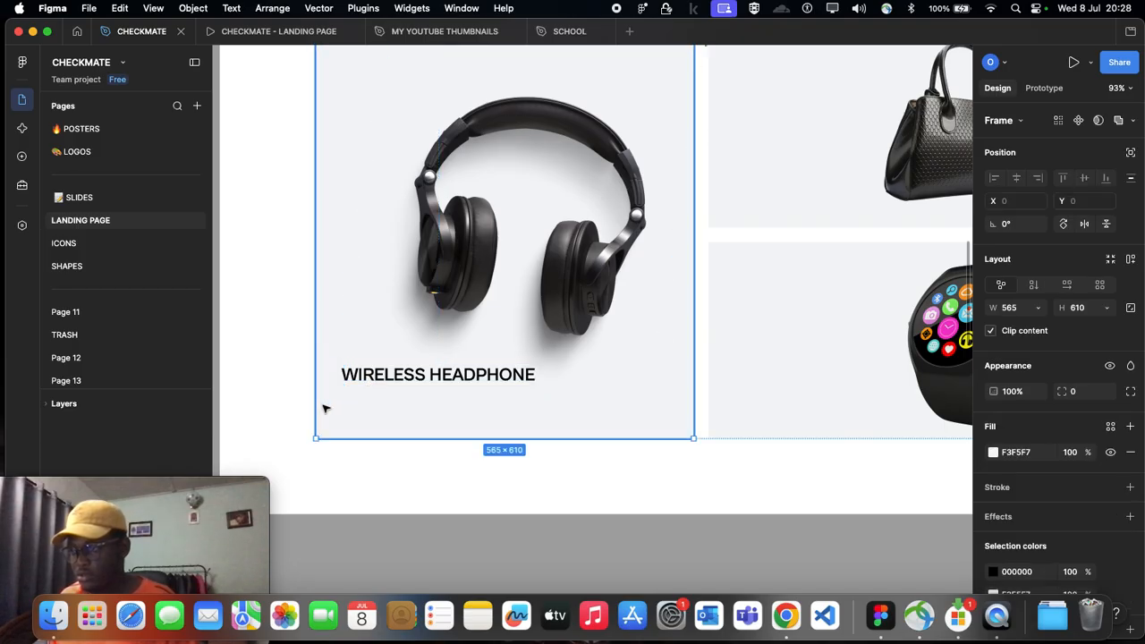
key("super+v")
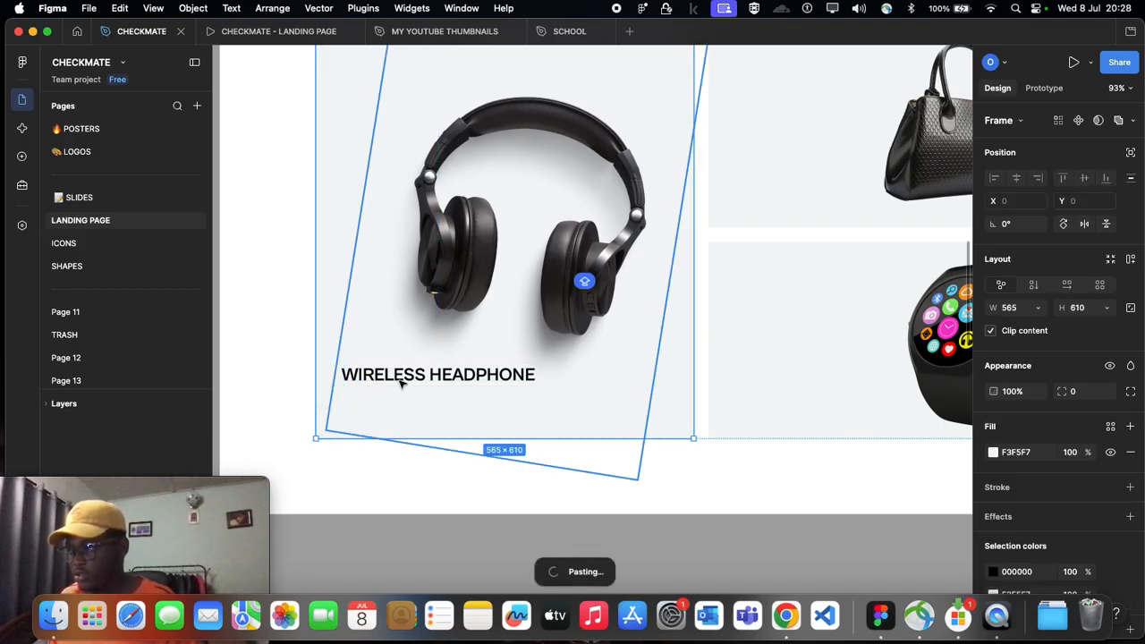
left_click_drag(405, 374, 406, 396)
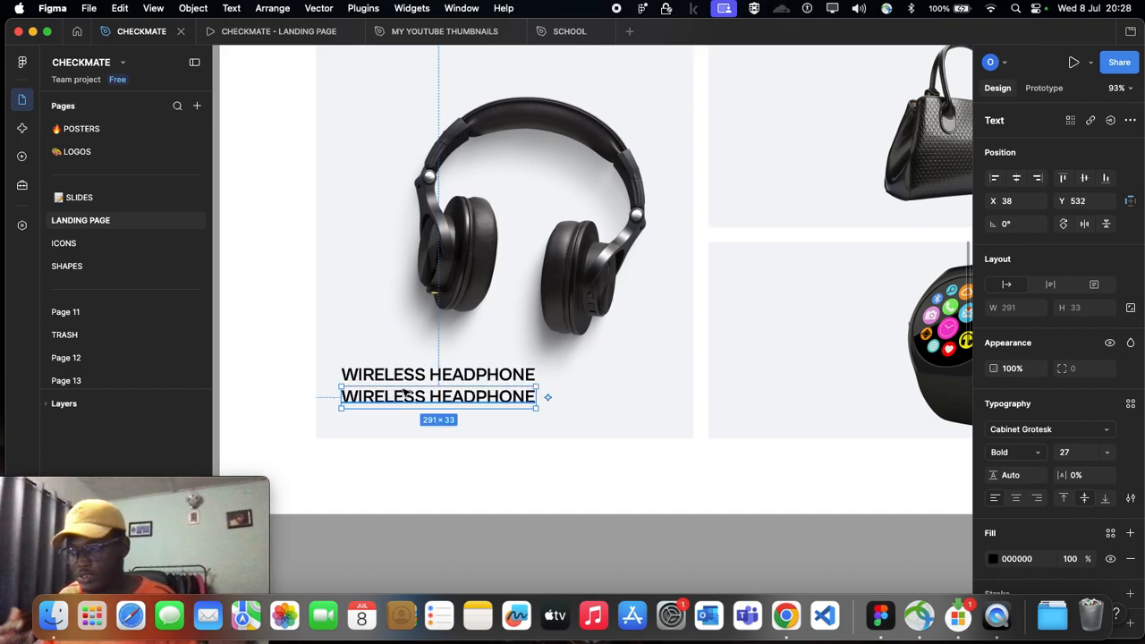
Step: Replace the wording of the duplicated title line with View Collection
double_click(406, 396)
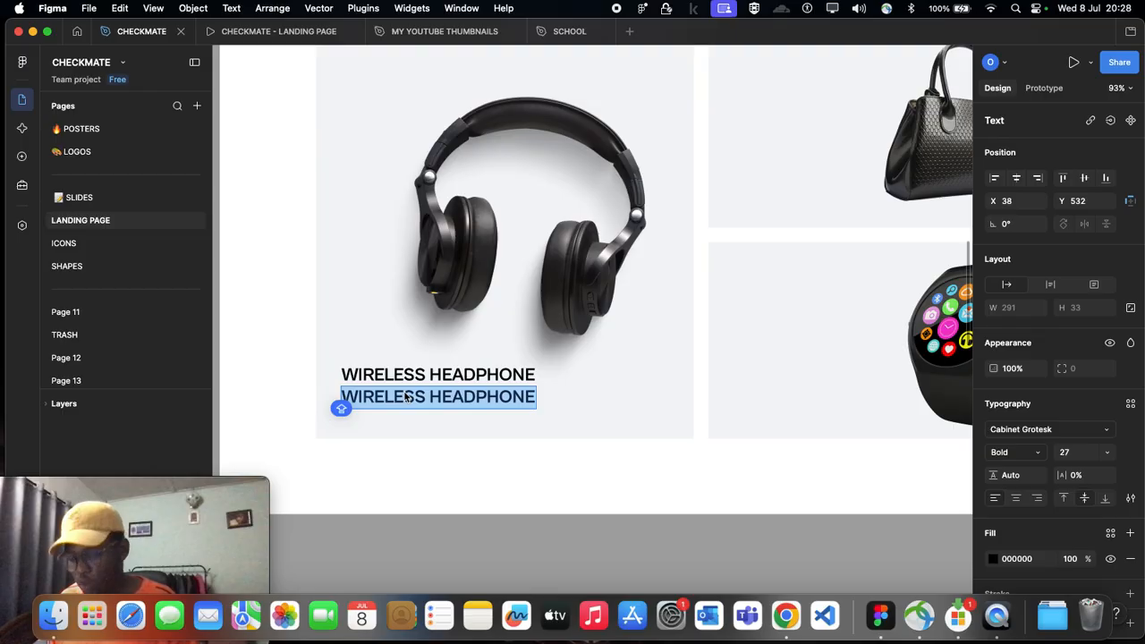
type("VIEW")
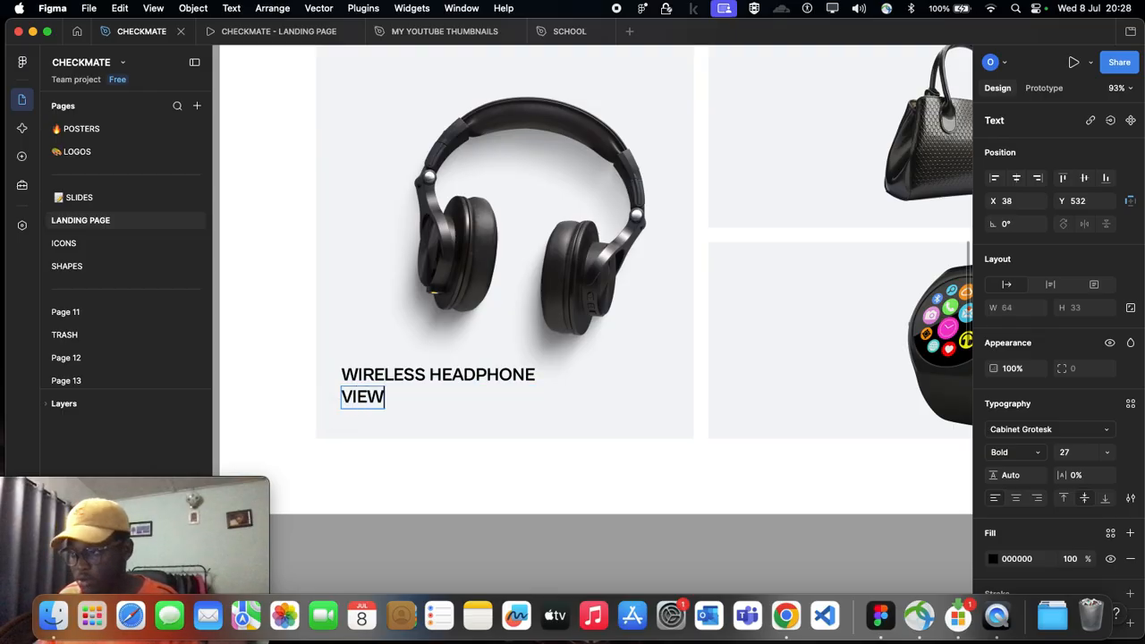
key("BackSpace")
key("BackSpace")
key("BackSpace")
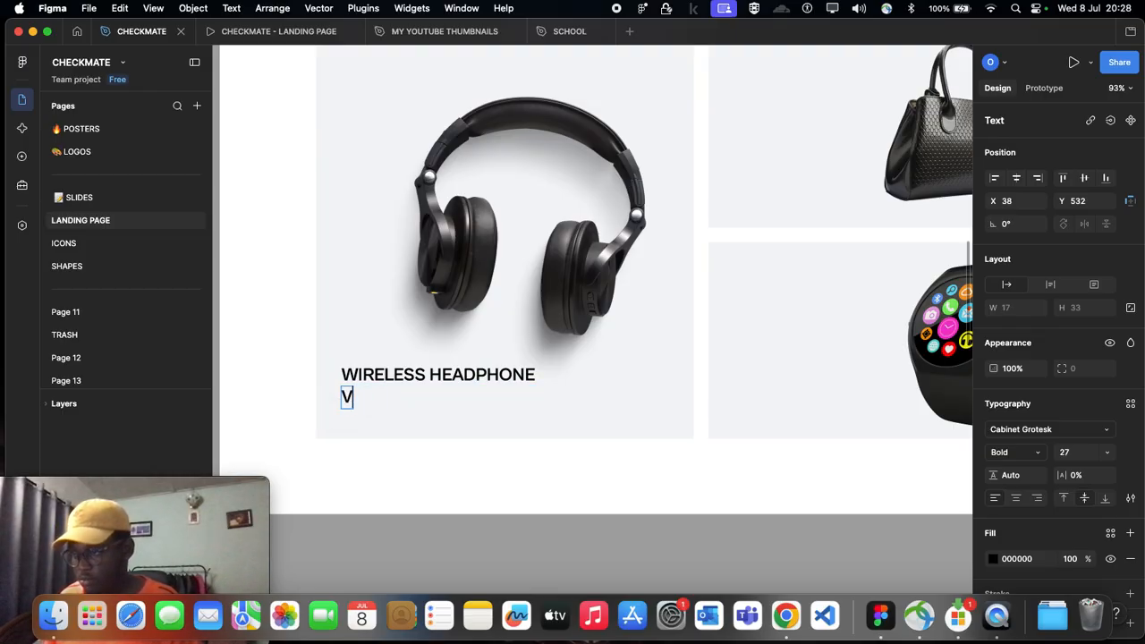
type("IEW")
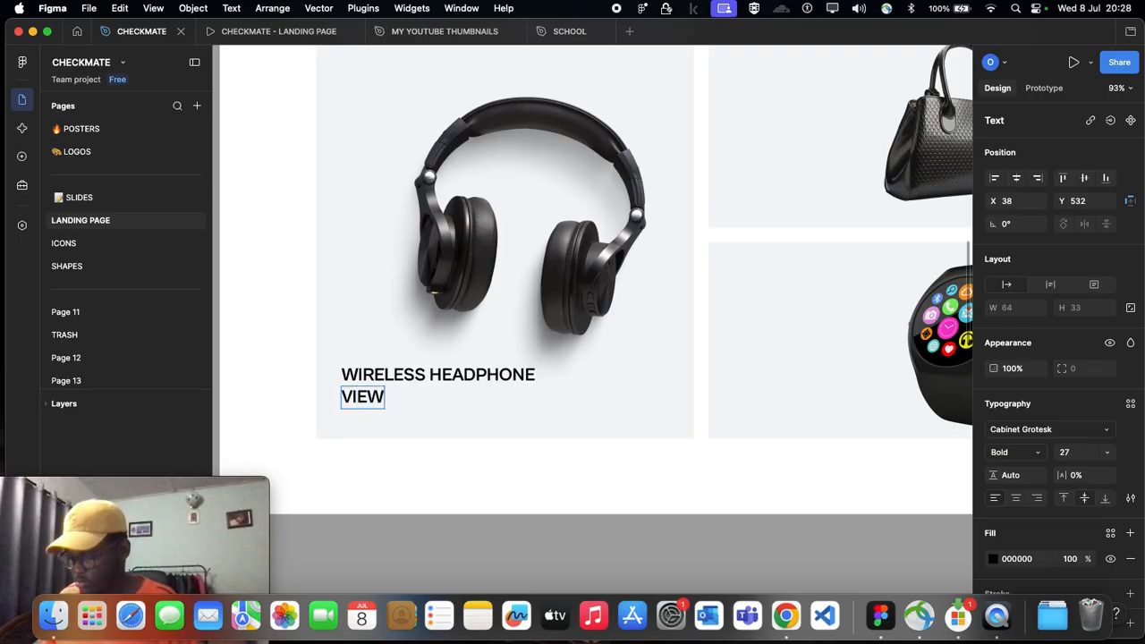
key("BackSpace")
key("BackSpace")
key("BackSpace")
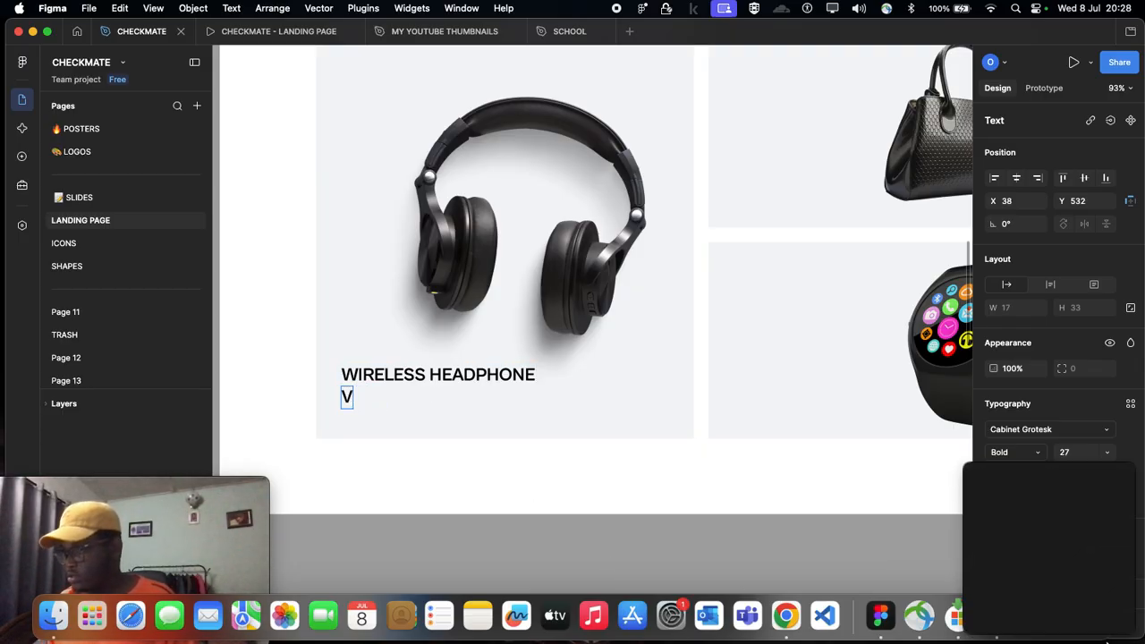
key("Escape")
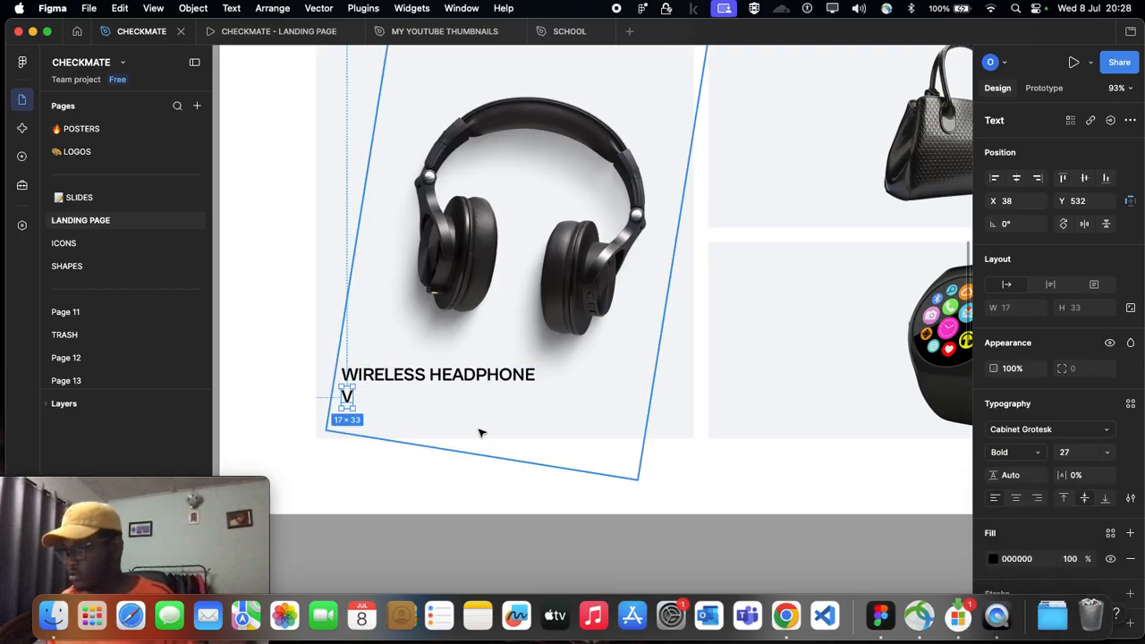
left_click(1131, 499)
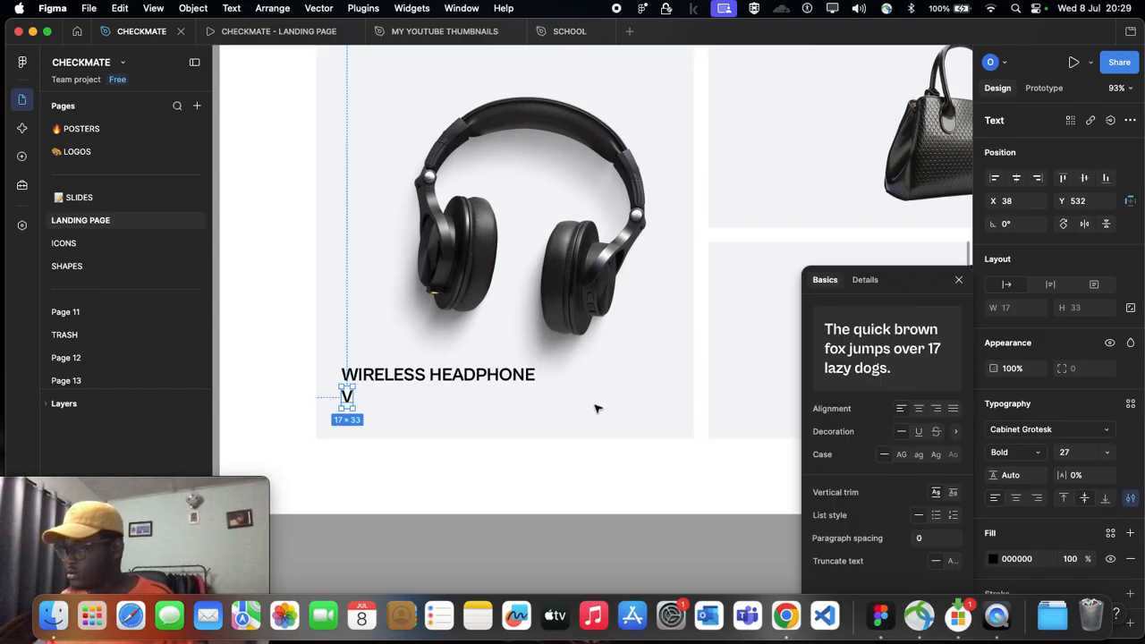
scroll(325, 403, "up", 5)
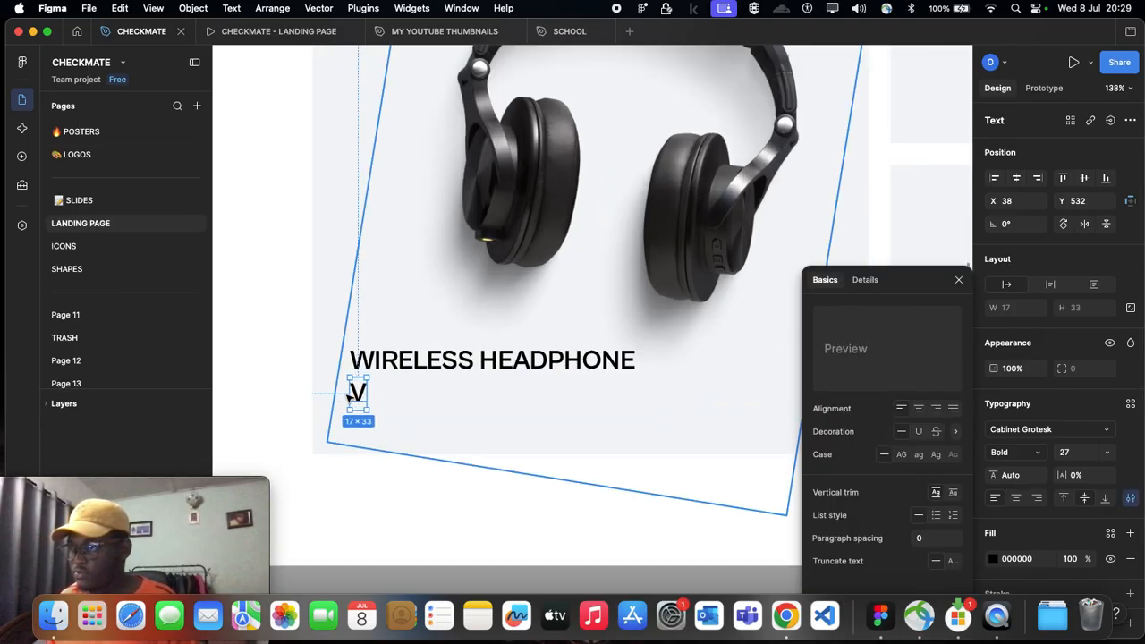
left_click(358, 394)
type("iew")
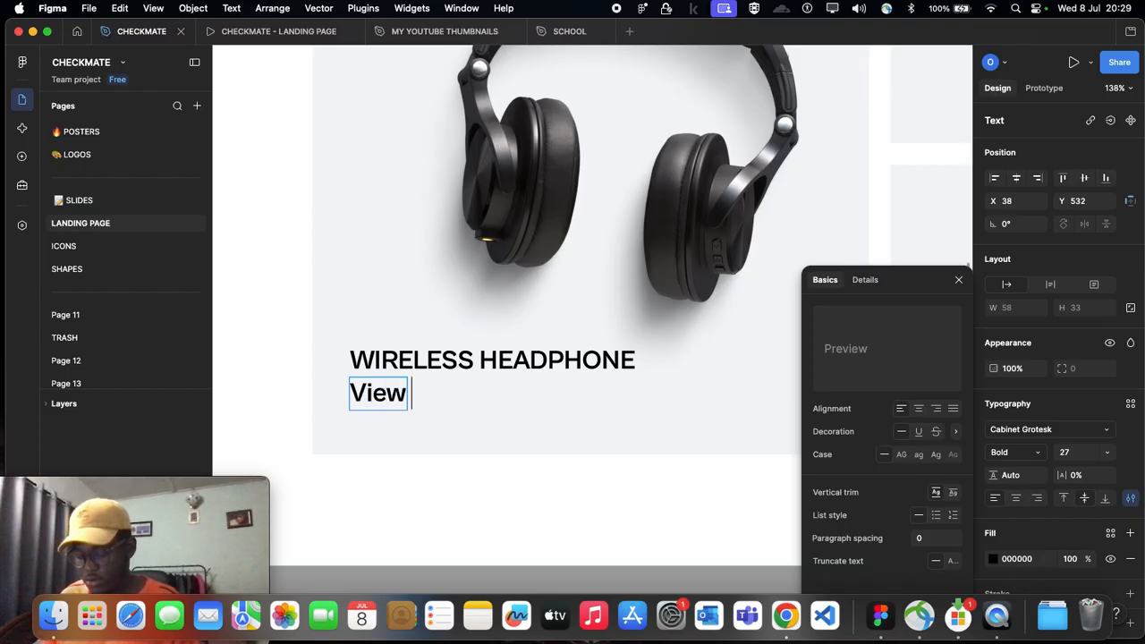
type(" Collection")
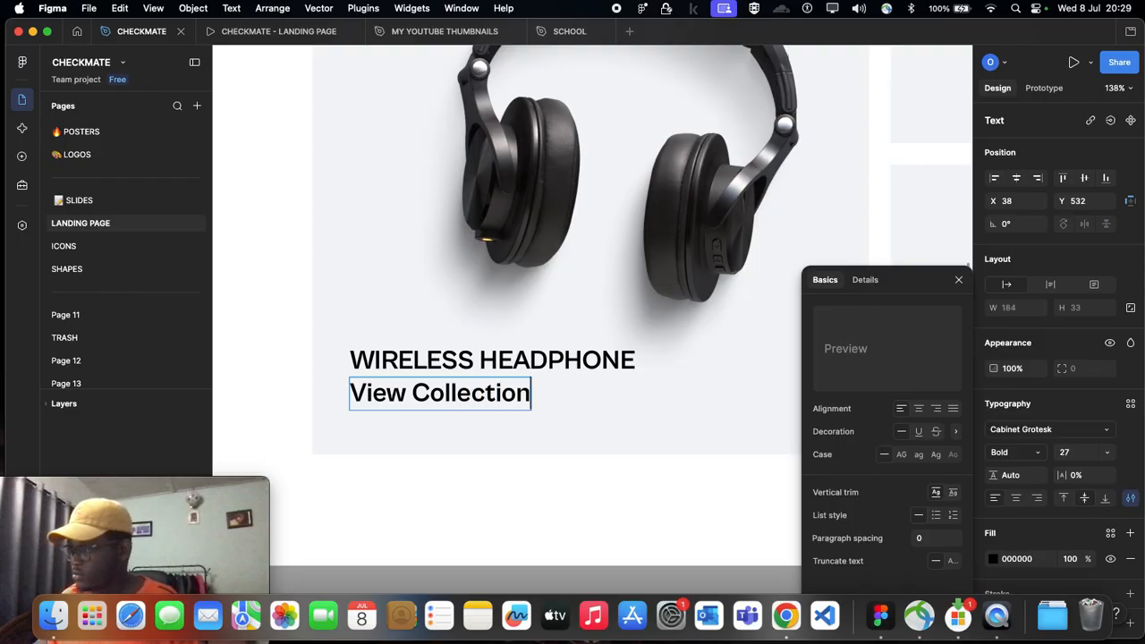
key("Escape")
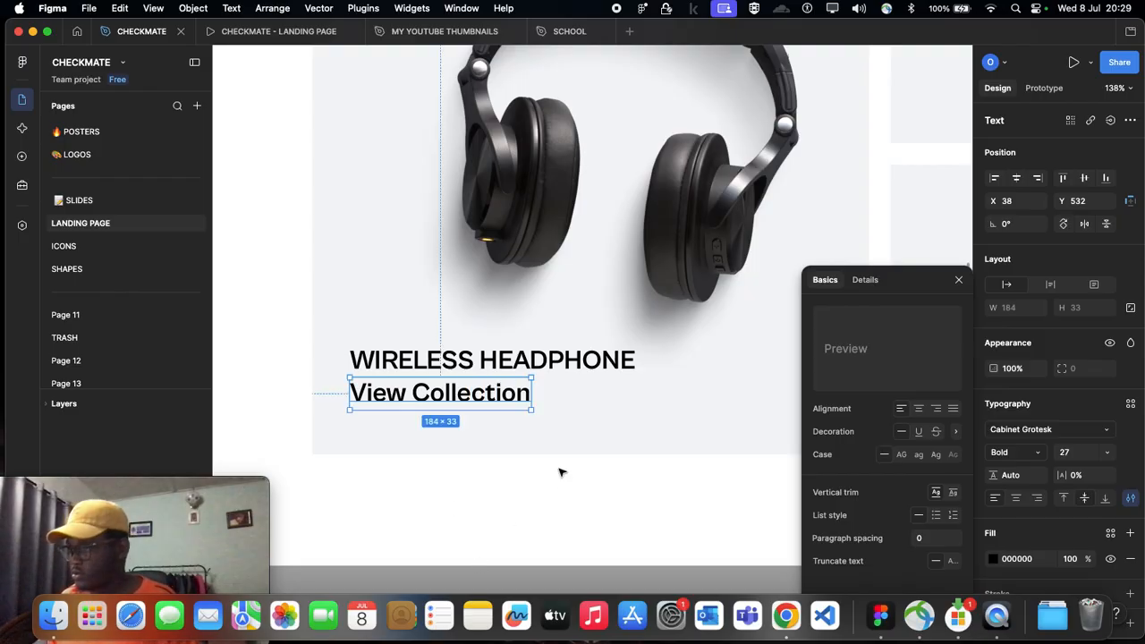
Step: Change the View Collection text's font to Inter with Regular weight
left_click(1022, 429)
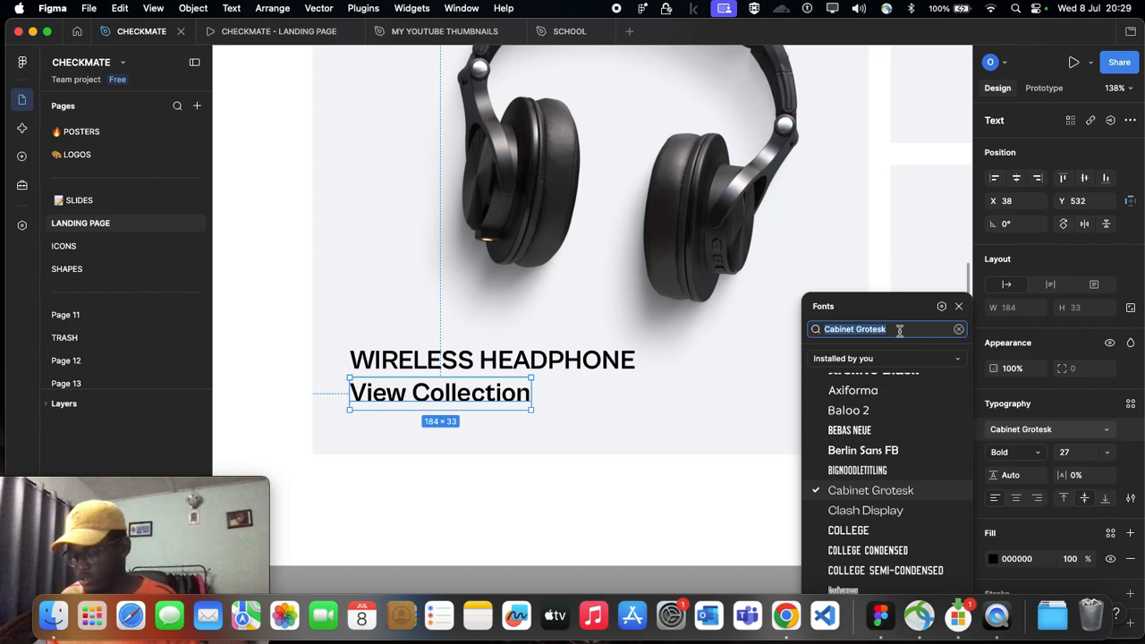
type("inter")
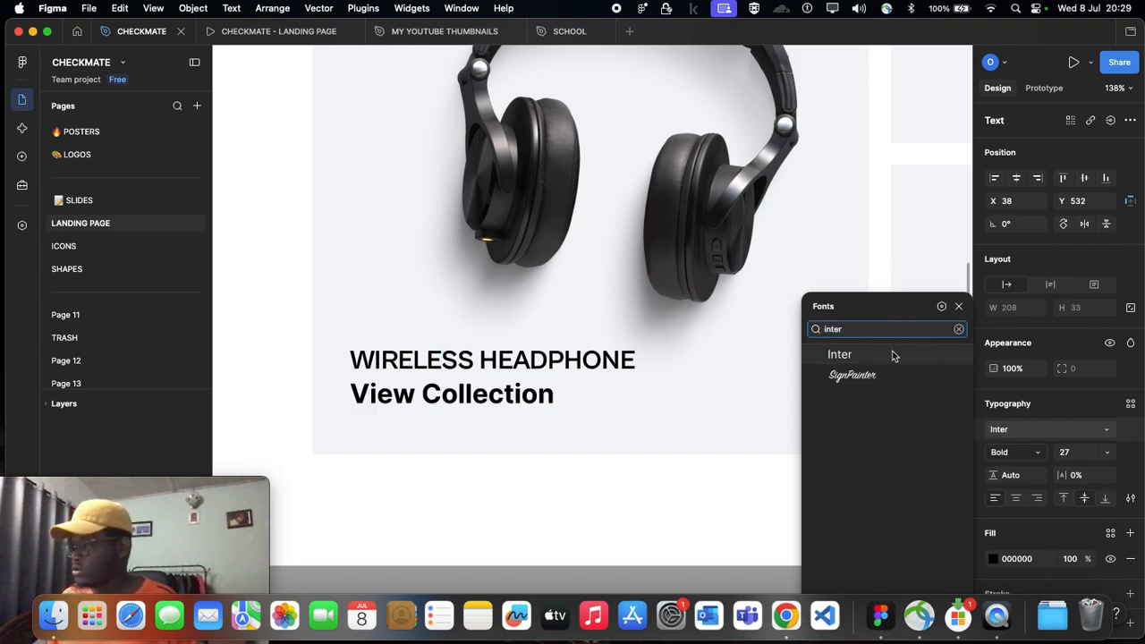
left_click(892, 354)
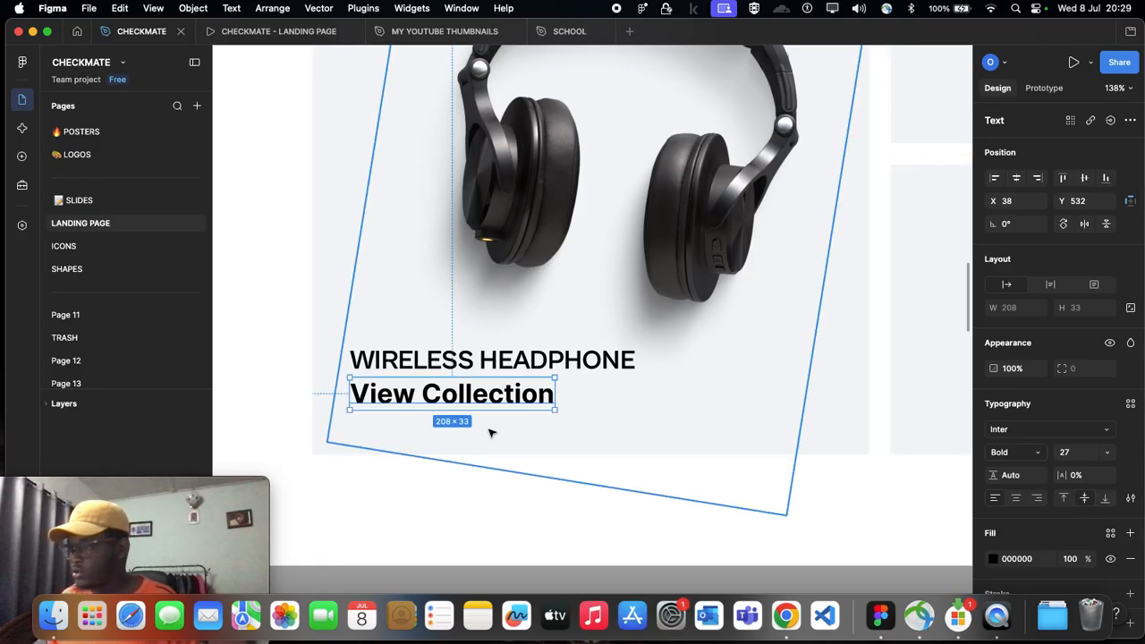
scroll(499, 433, "down", 1)
left_click(1025, 453)
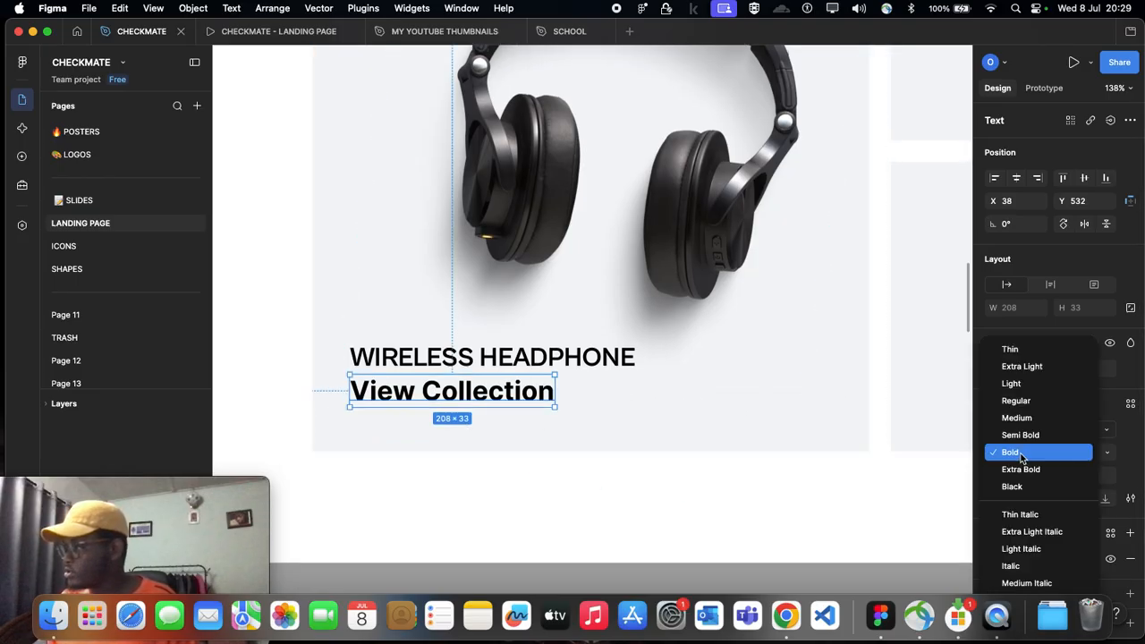
left_click(1016, 401)
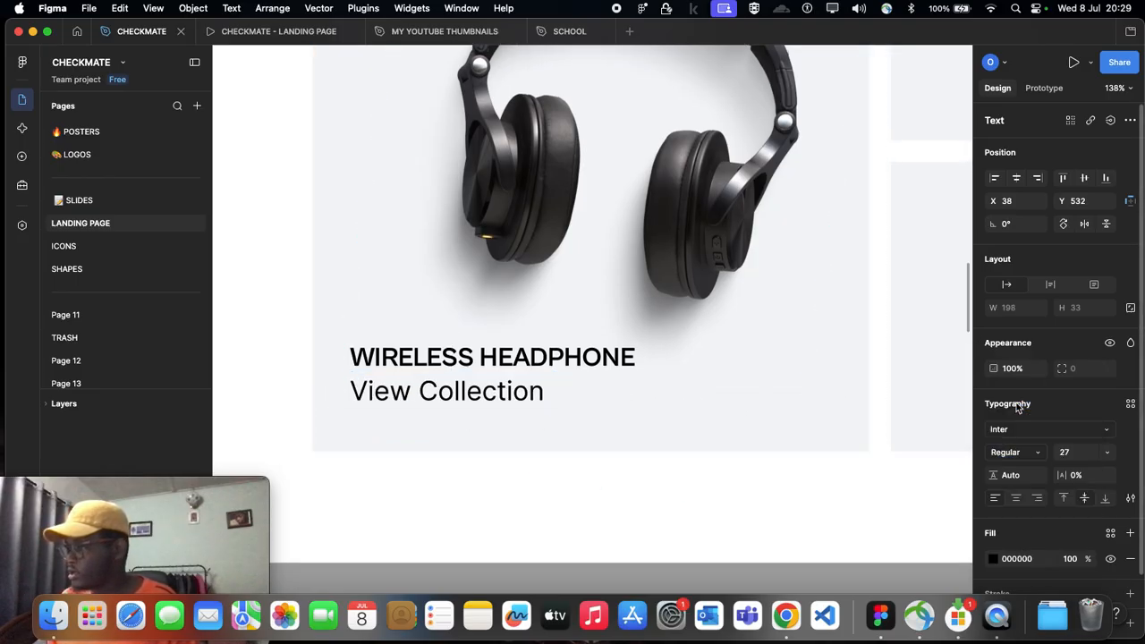
Step: Set the View Collection text's size to 20 and move it down to Y 541
left_click(1065, 453)
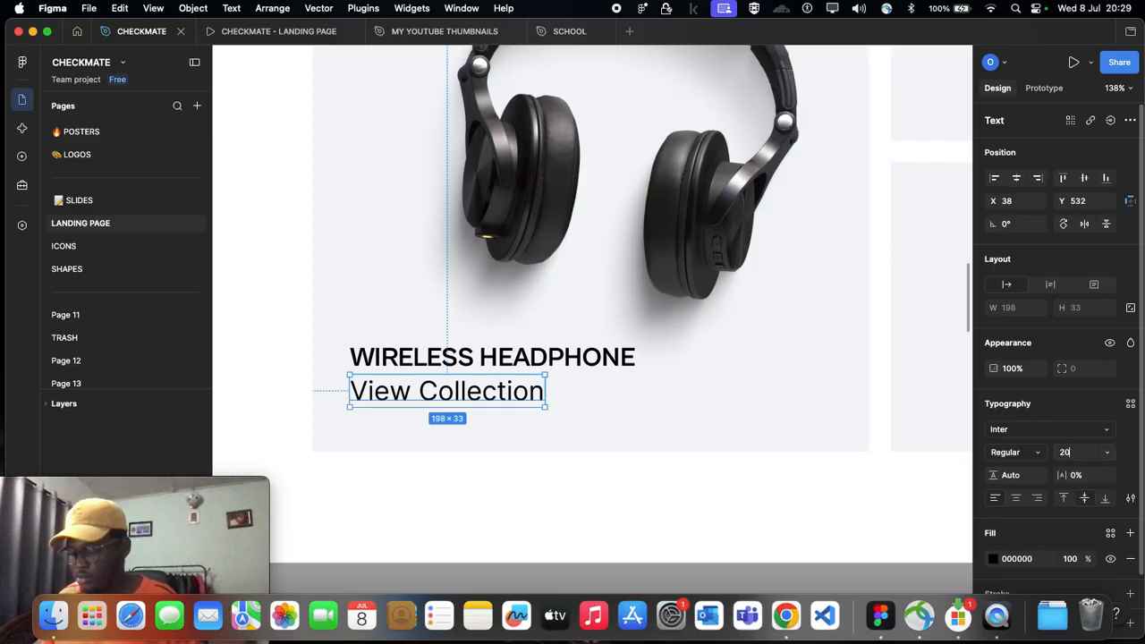
type("20")
key("Return")
left_click_drag(421, 391, 421, 394)
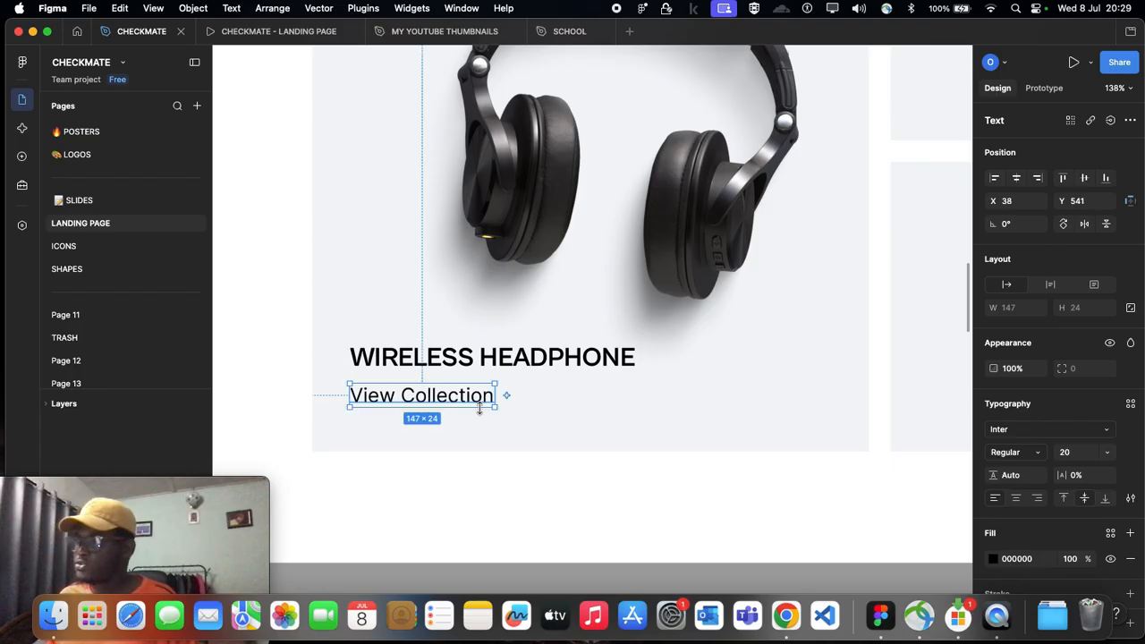
scroll(478, 409, "up", 1)
scroll(484, 410, "right", 1)
scroll(480, 410, "down", 5)
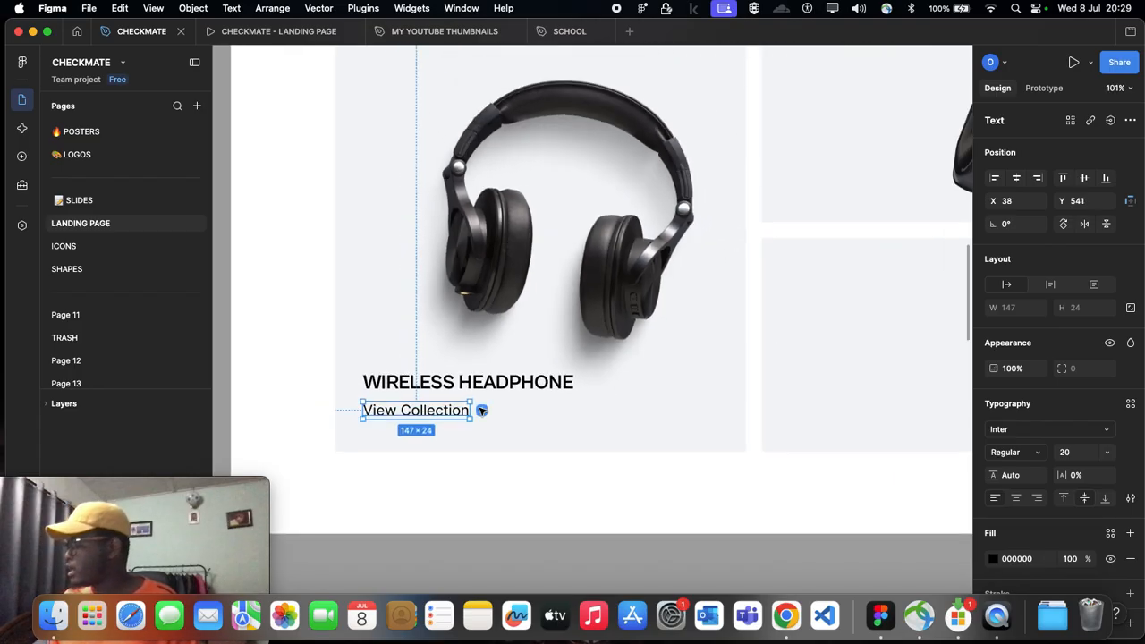
left_click(307, 328)
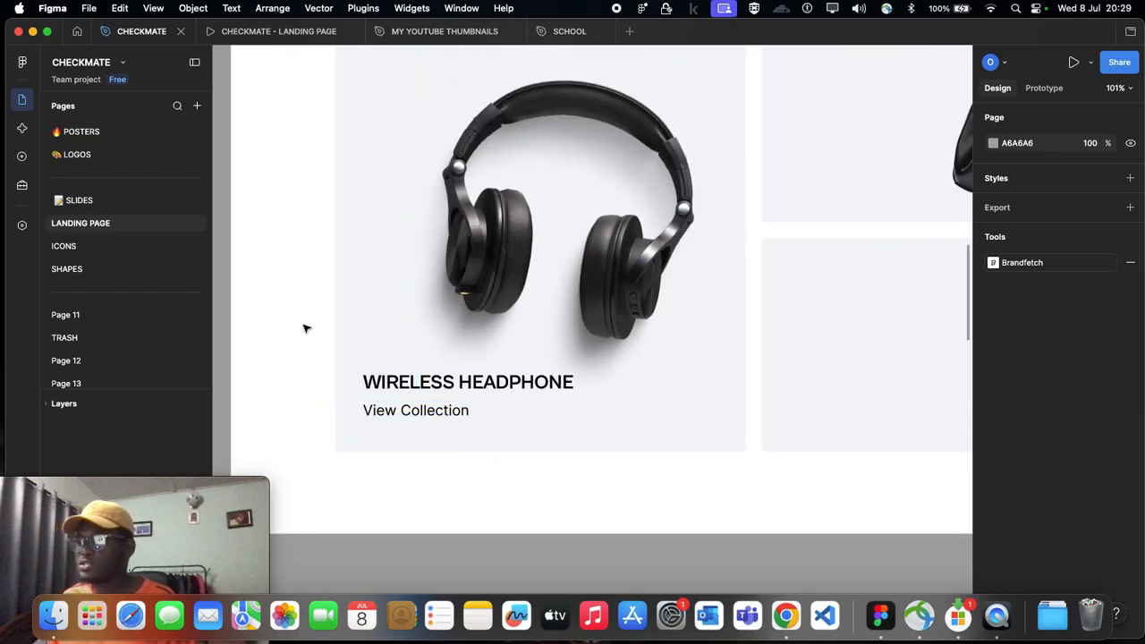
left_click(391, 381)
left_click(391, 381)
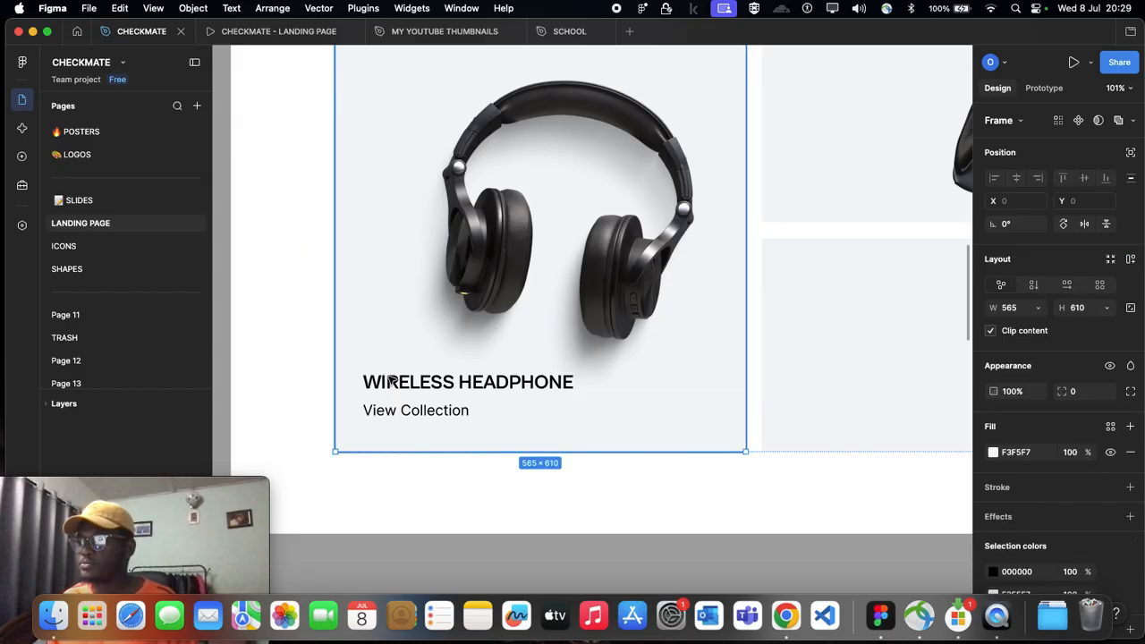
left_click(391, 381)
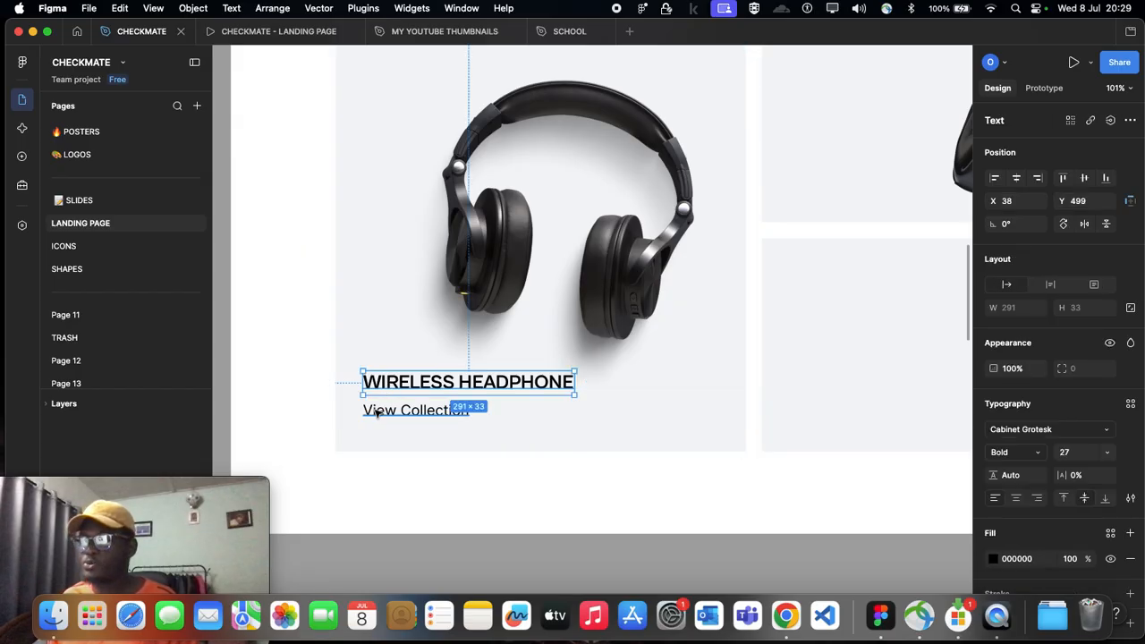
left_click(389, 410, "shift")
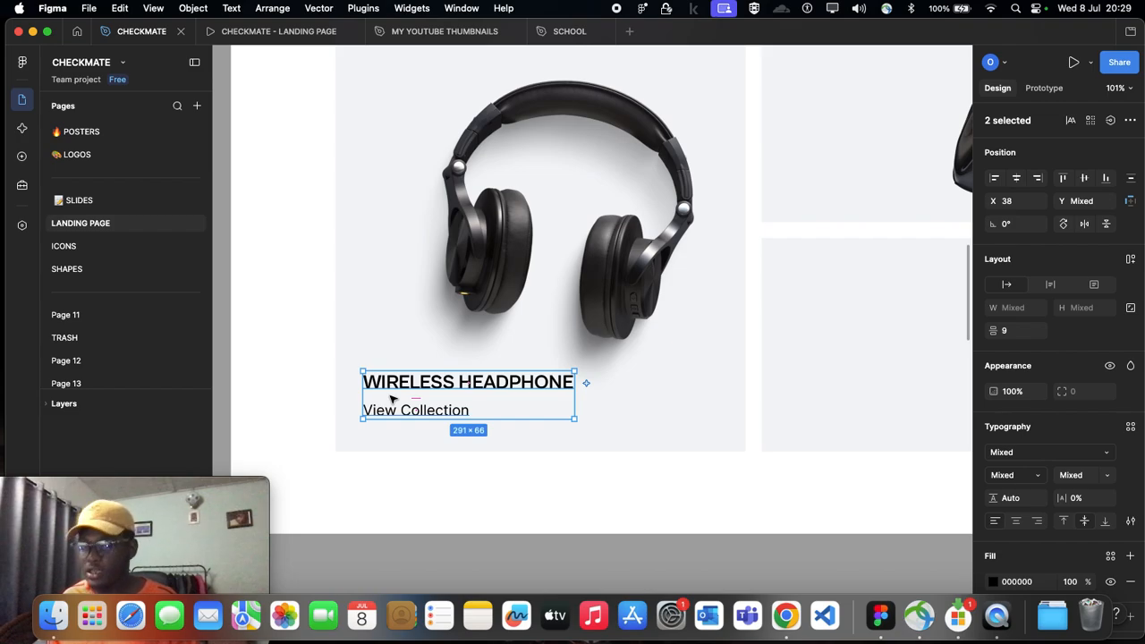
scroll(381, 415, "down", 1)
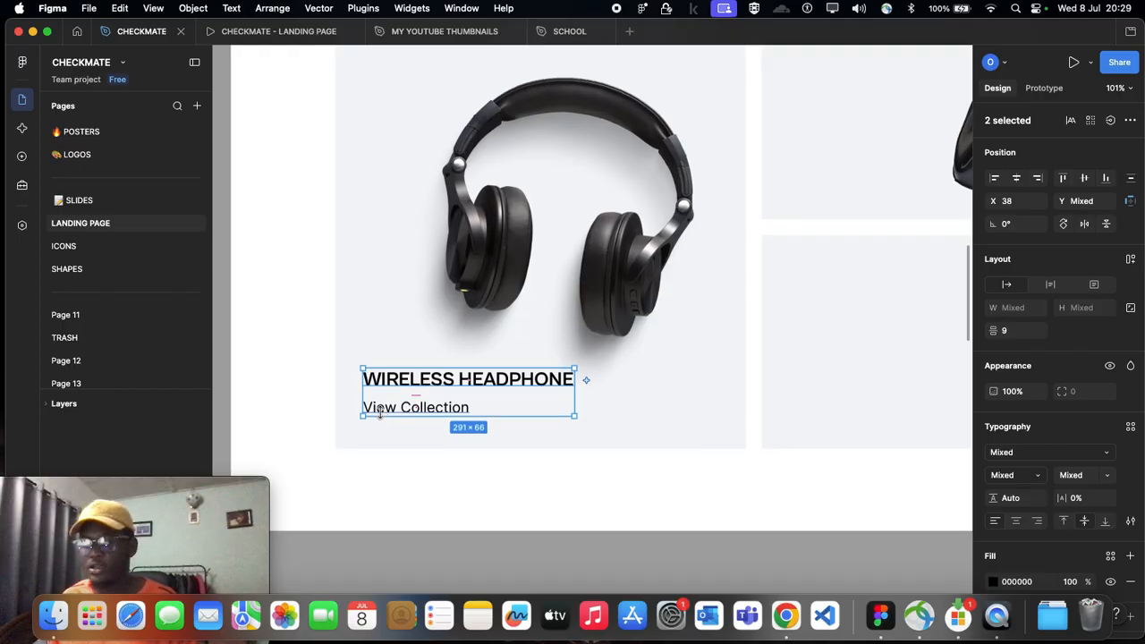
scroll(381, 411, "up", 1)
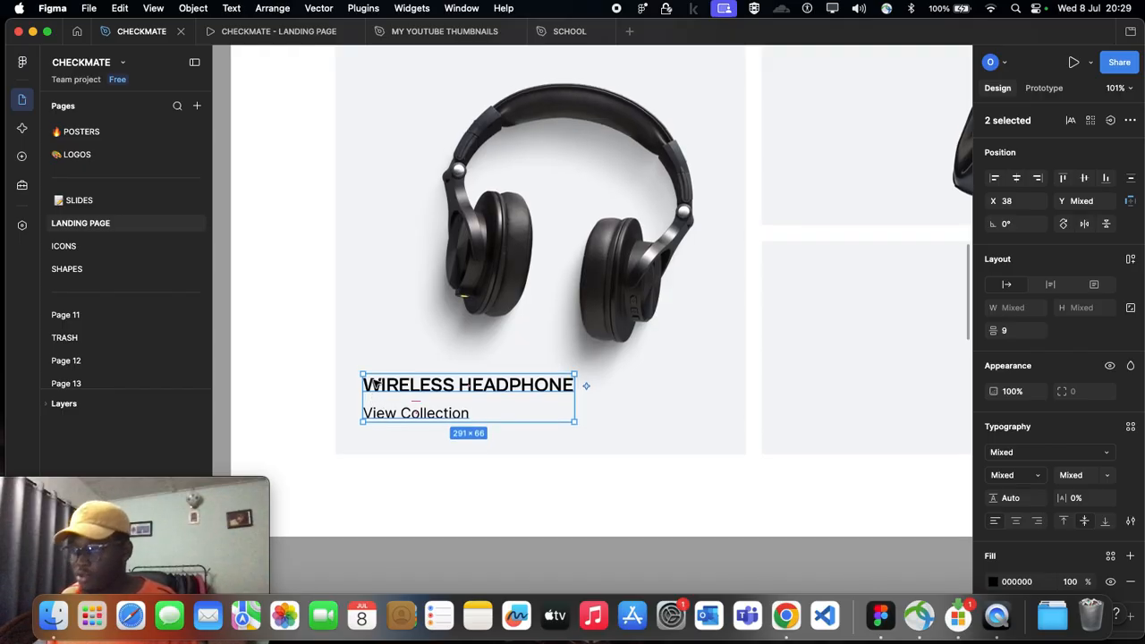
Step: Wrap the headphone card's WIRELESS HEADPHONE title and View Collection text together in a vertical auto layout with a gap of 9
left_click(369, 425)
double_click(390, 387)
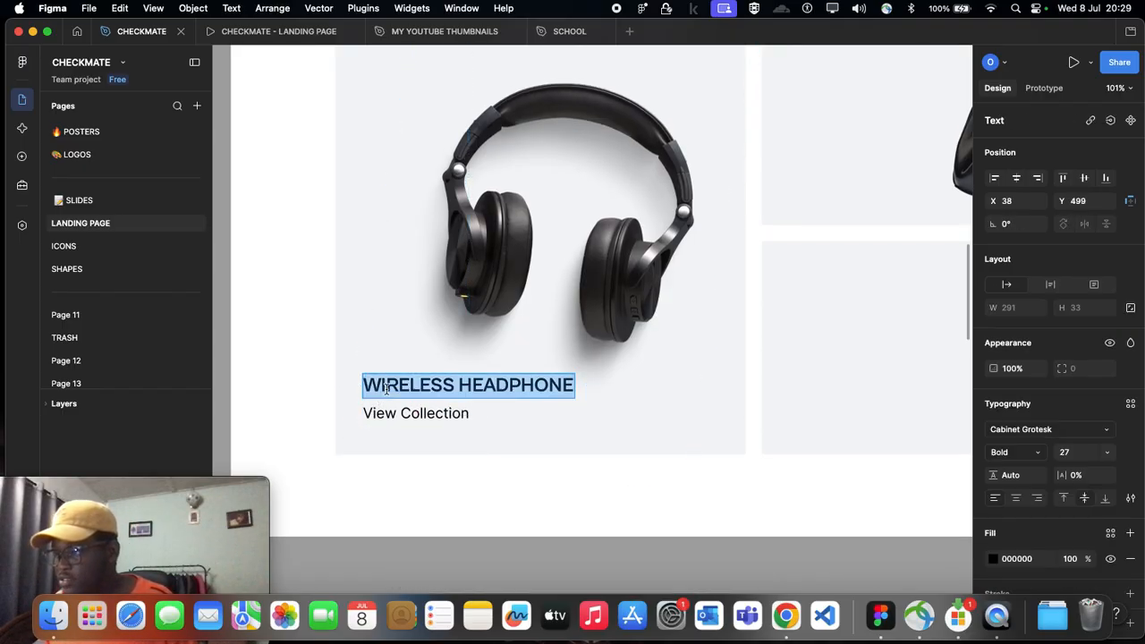
key("Escape")
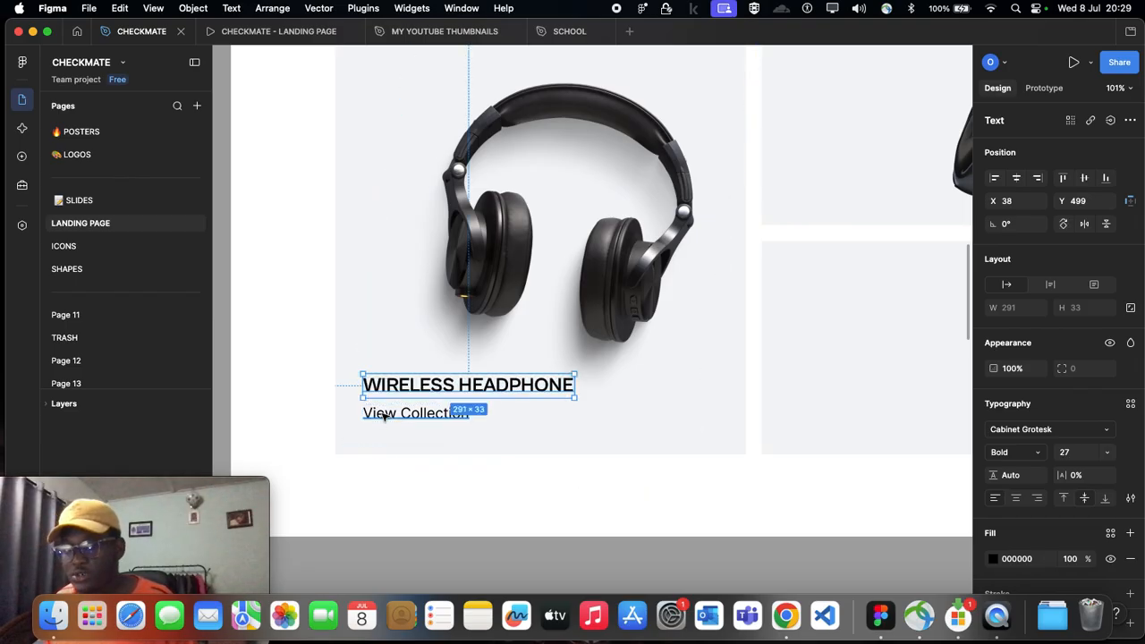
left_click(383, 416, "shift")
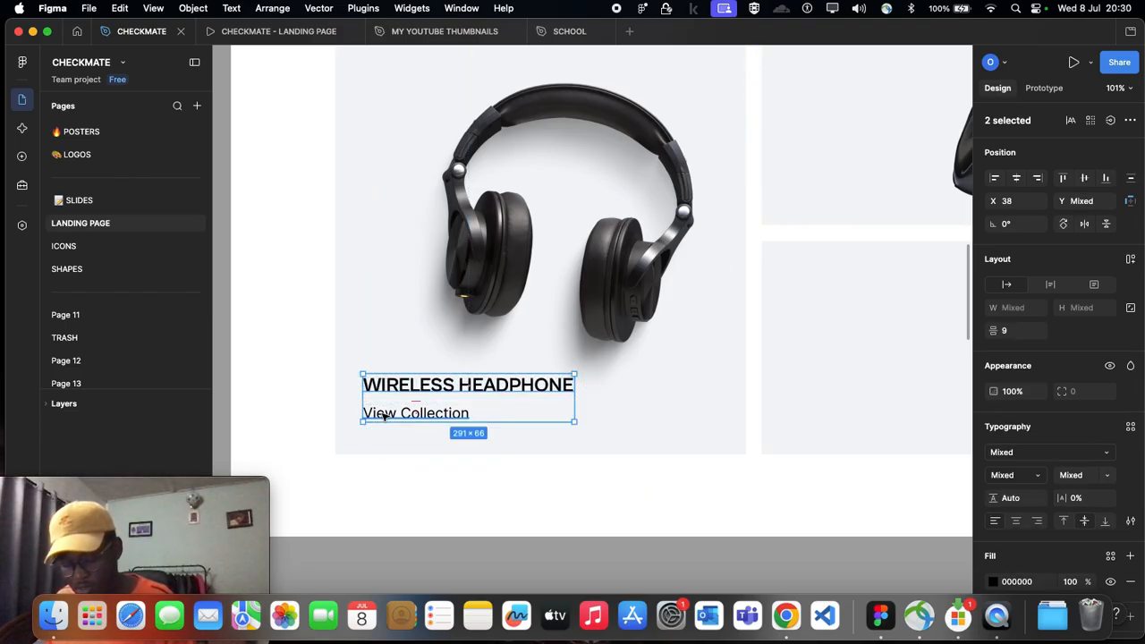
key("shift+a")
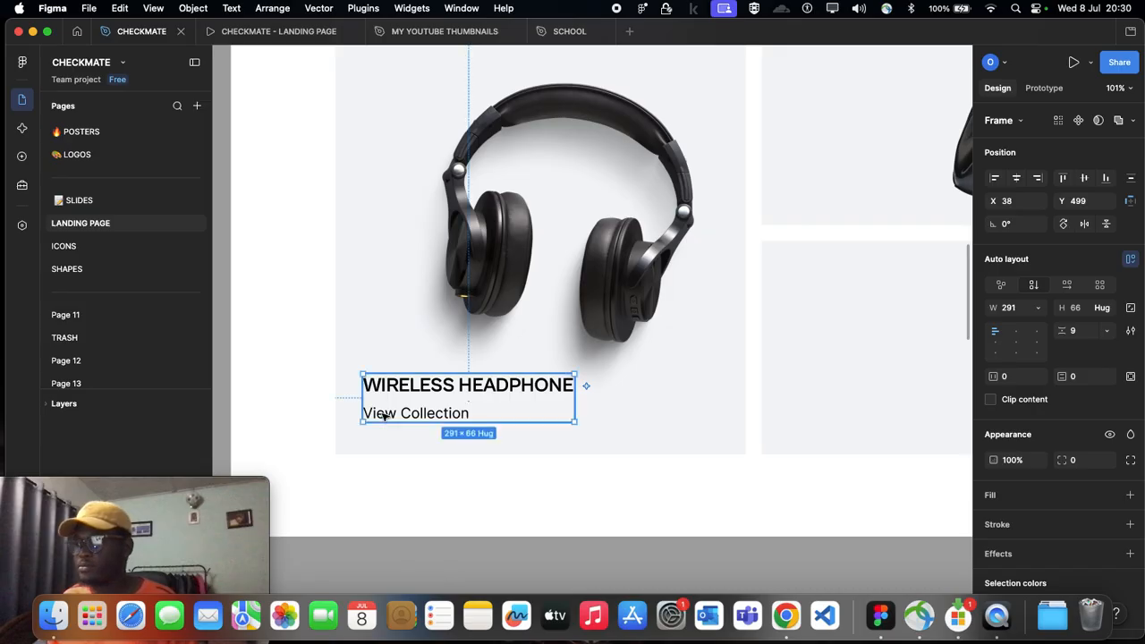
left_click_drag(387, 386, 387, 398)
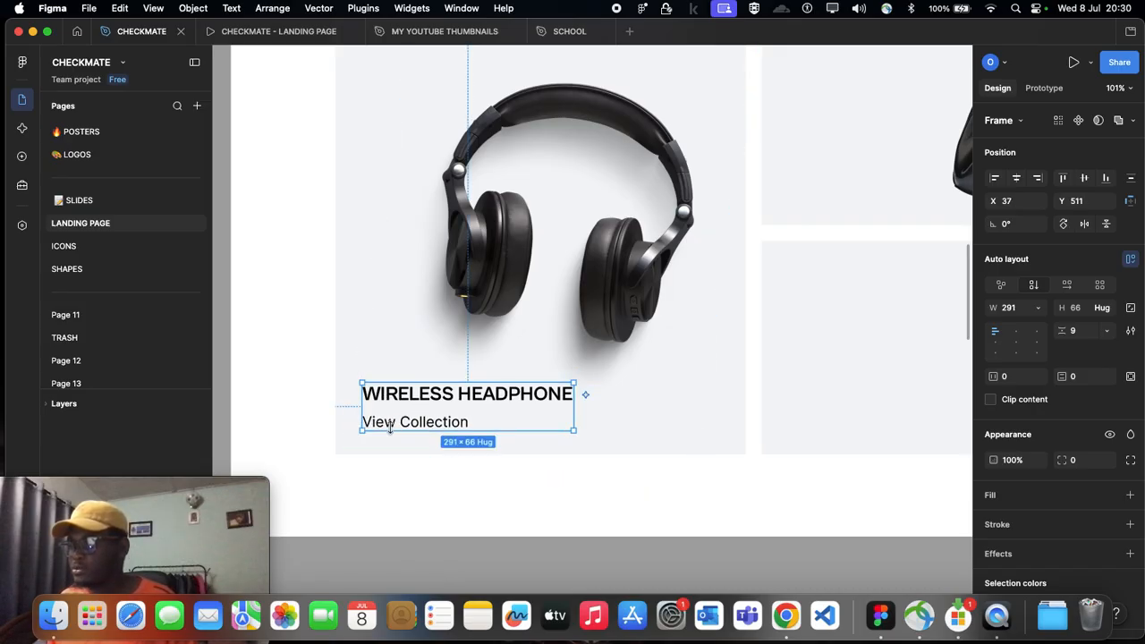
key("super+z")
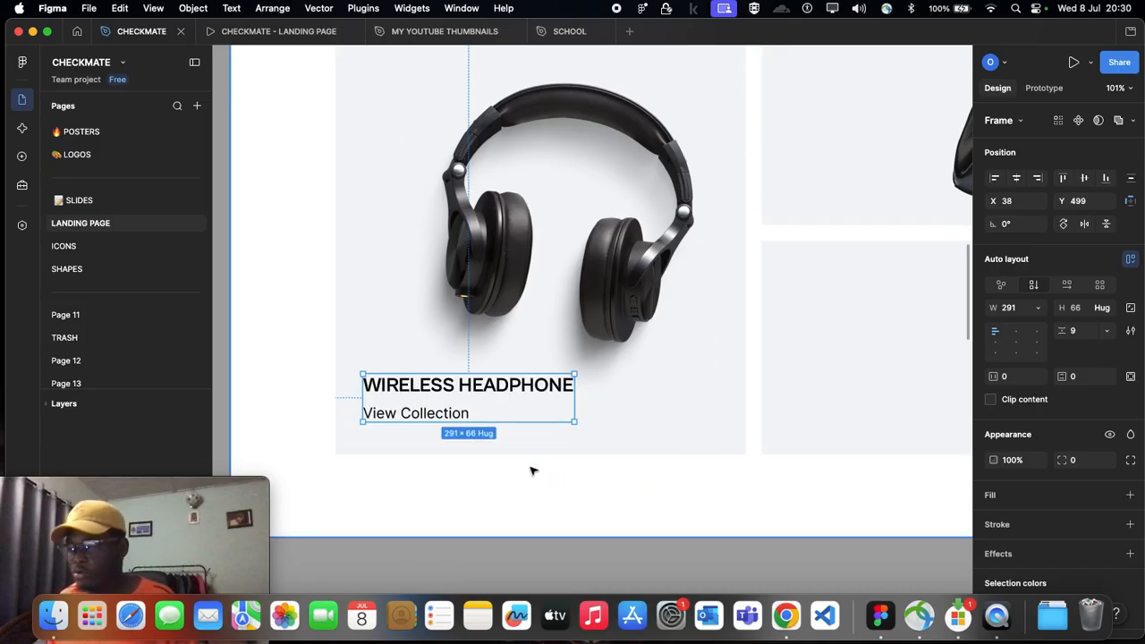
Step: Compare the headphone card's View Collection label in Desktop - 12 with the one in Desktop - 4
scroll(485, 468, "down", 5)
left_click(430, 450)
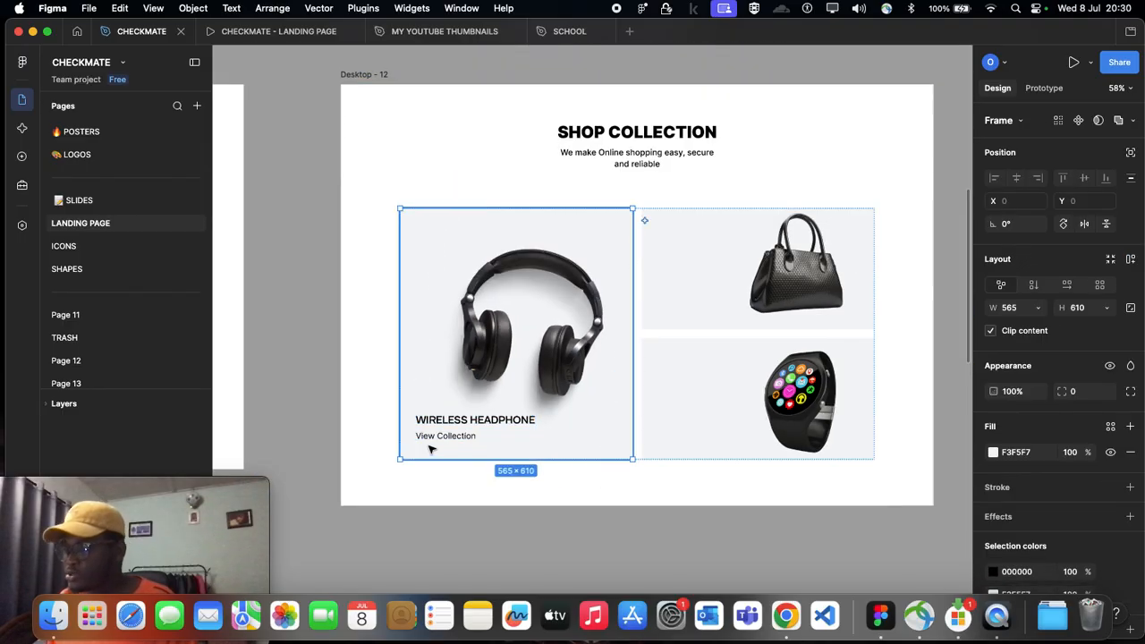
scroll(430, 448, "left", 3)
scroll(429, 449, "left", 10)
scroll(299, 408, "up", 3)
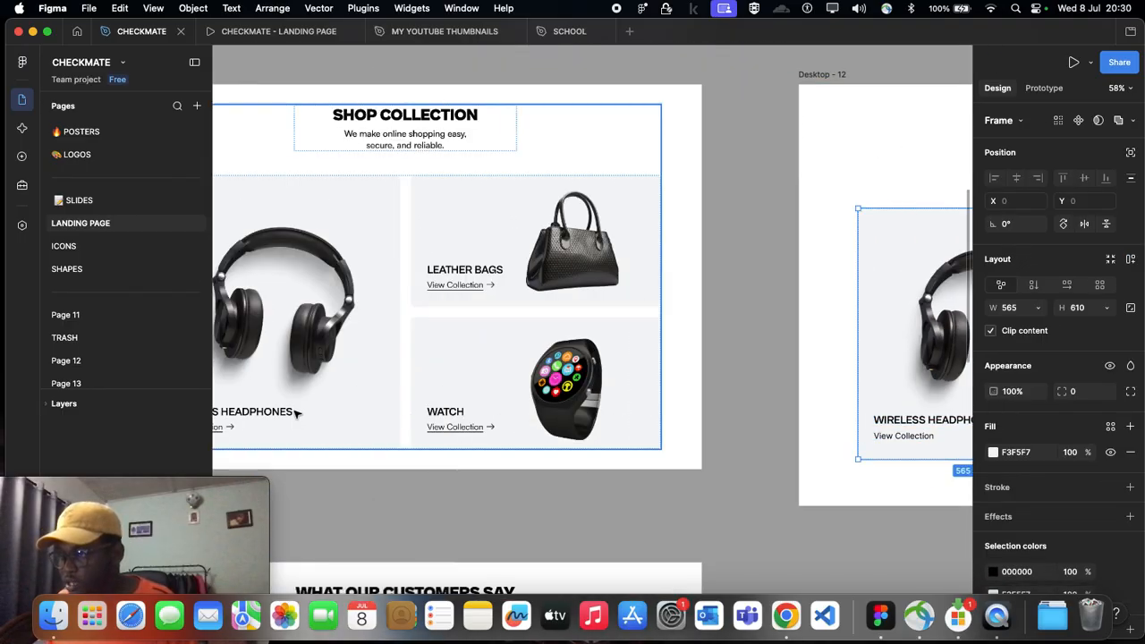
scroll(273, 428, "up", 6)
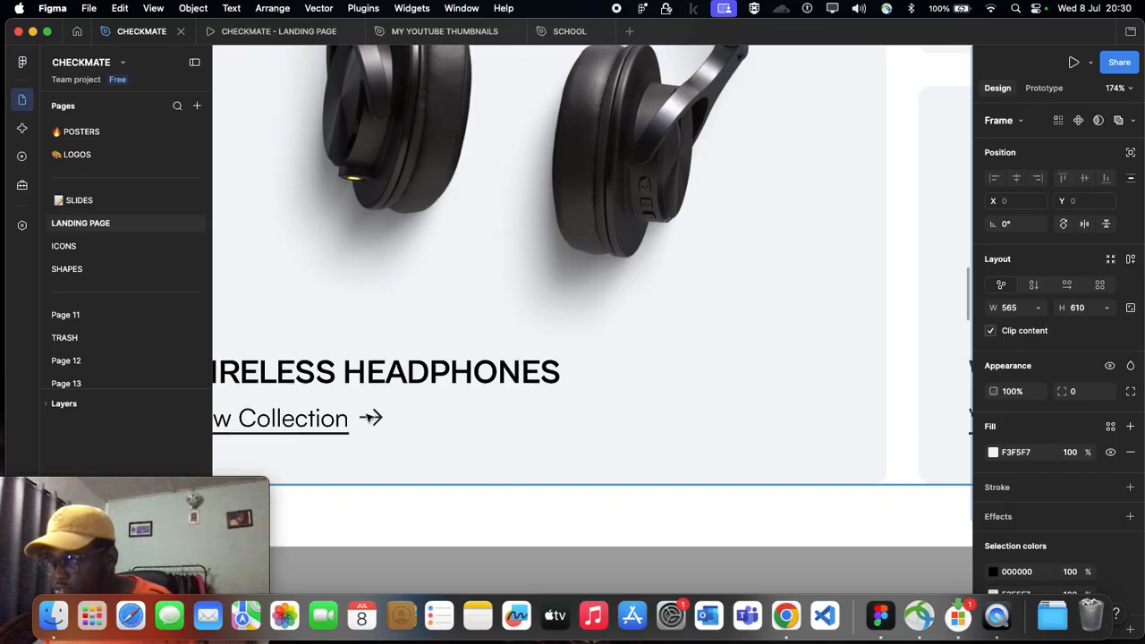
scroll(373, 419, "down", 8)
scroll(373, 424, "right", 6)
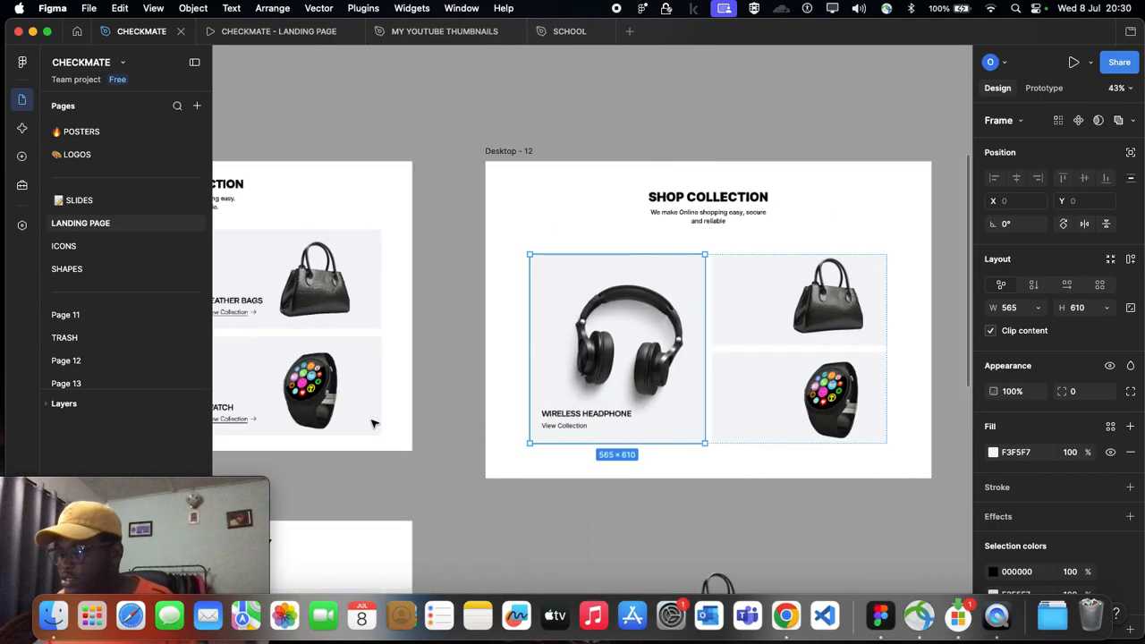
scroll(414, 431, "up", 4)
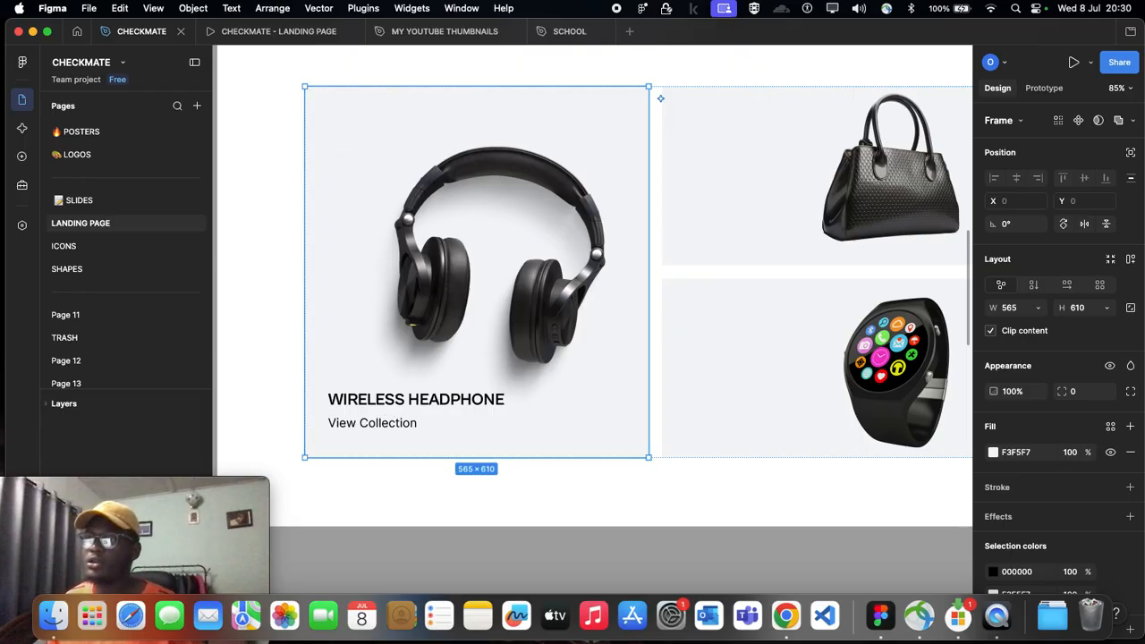
Step: Find the Iconify plugin among the available plugins and launch it
left_click(20, 64)
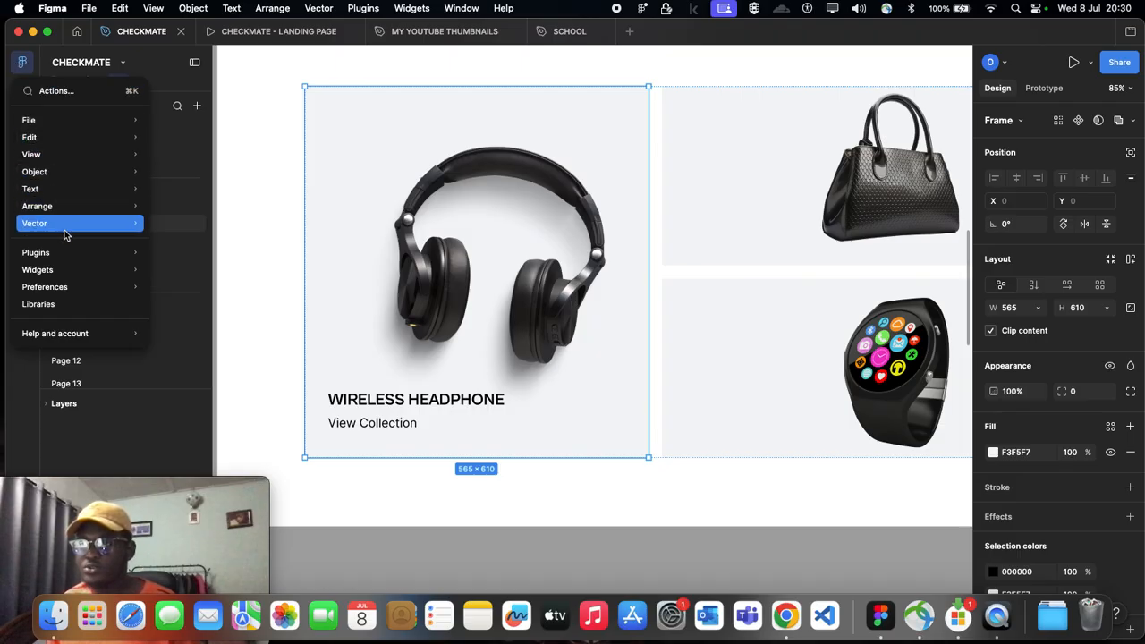
mouse_move(64, 254)
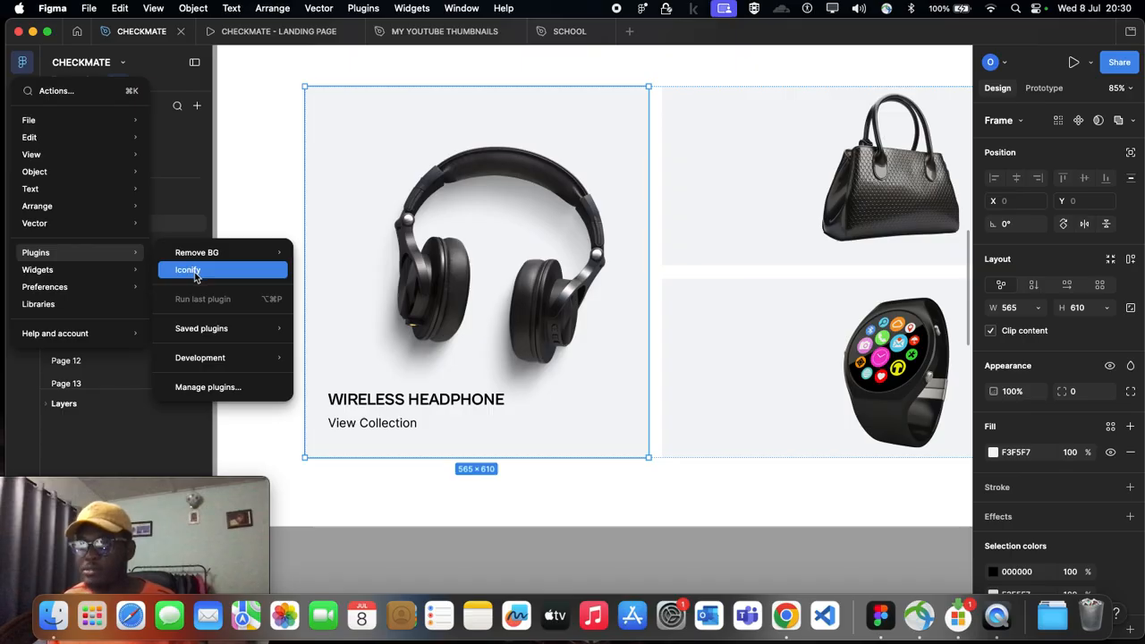
left_click(204, 390)
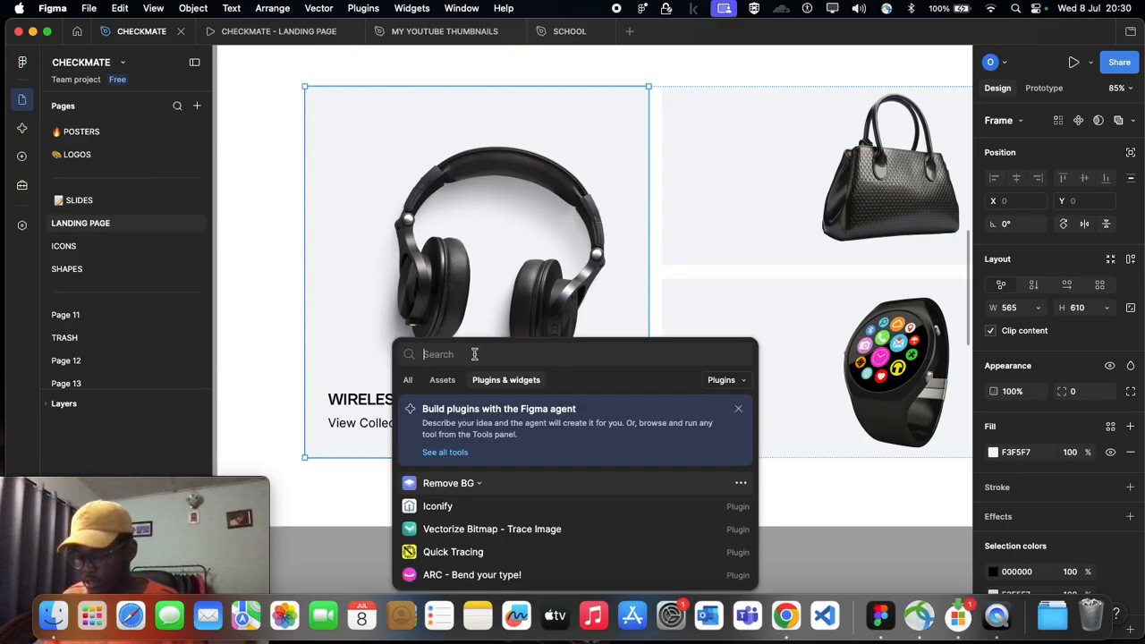
type("iconify")
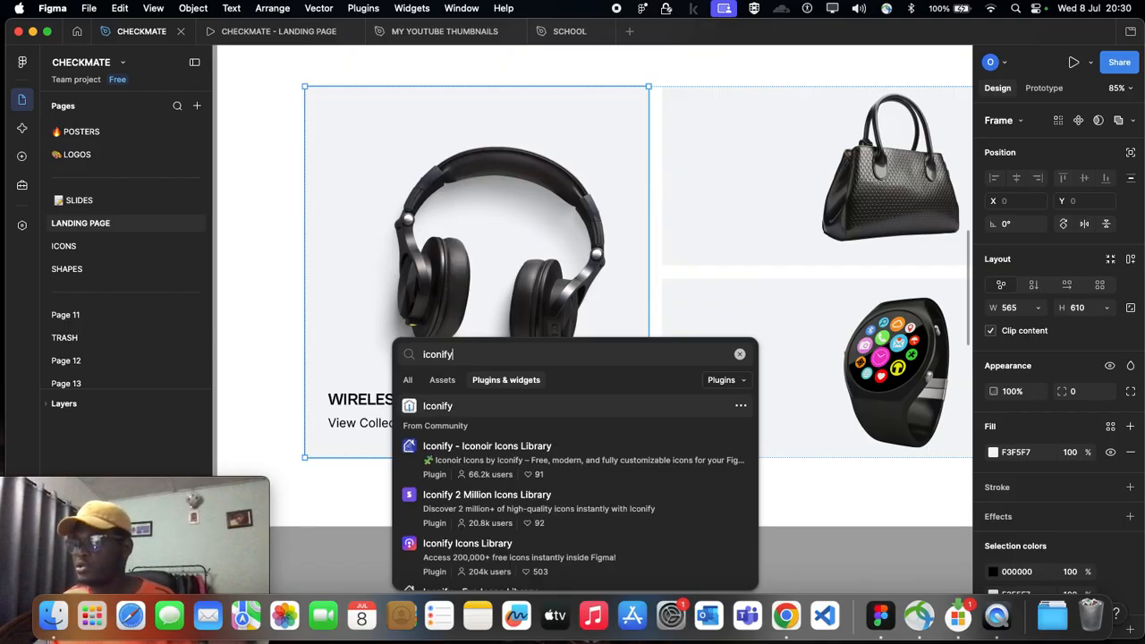
left_click(450, 407)
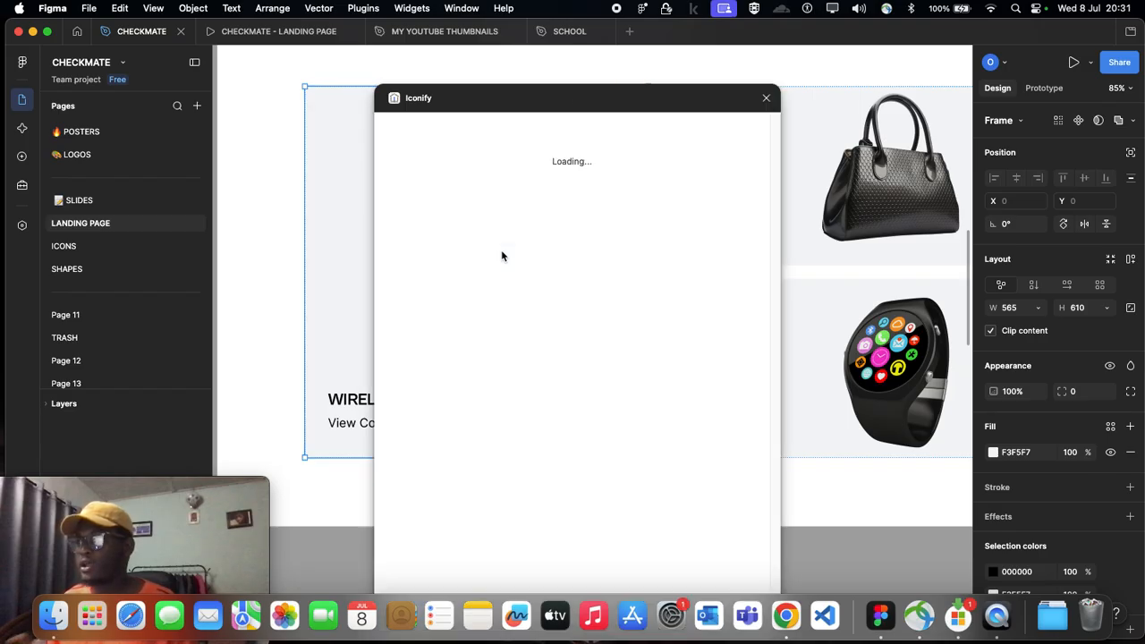
Step: Search Iconify for arrow and browse the icons for a suitable one
left_click(433, 155)
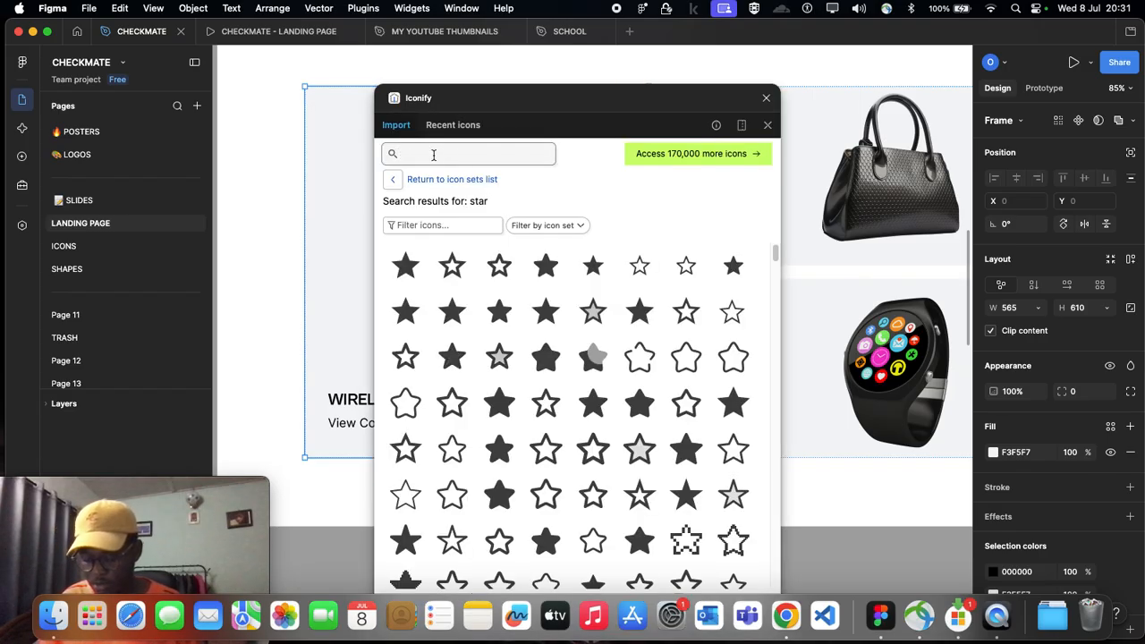
type("ar")
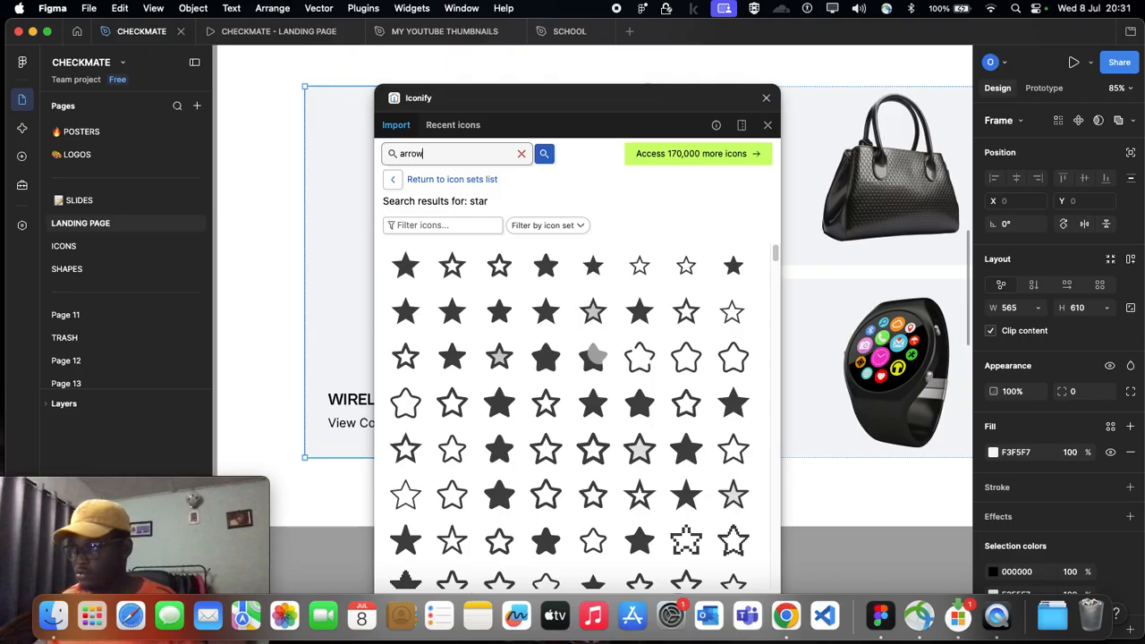
type("row")
key("Return")
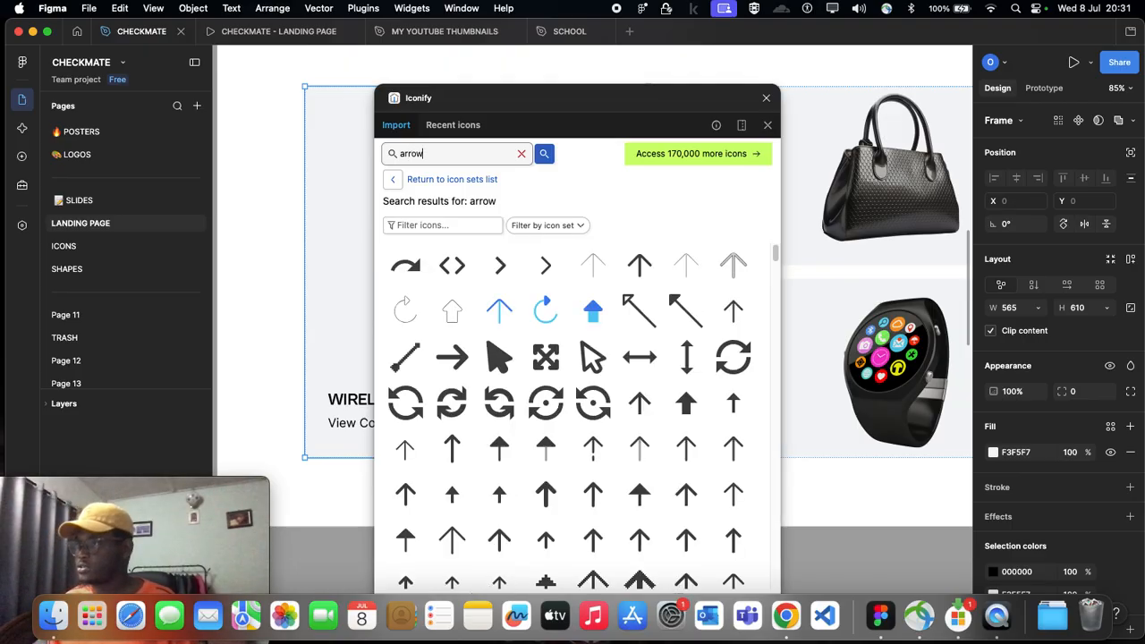
scroll(523, 460, "down", 3)
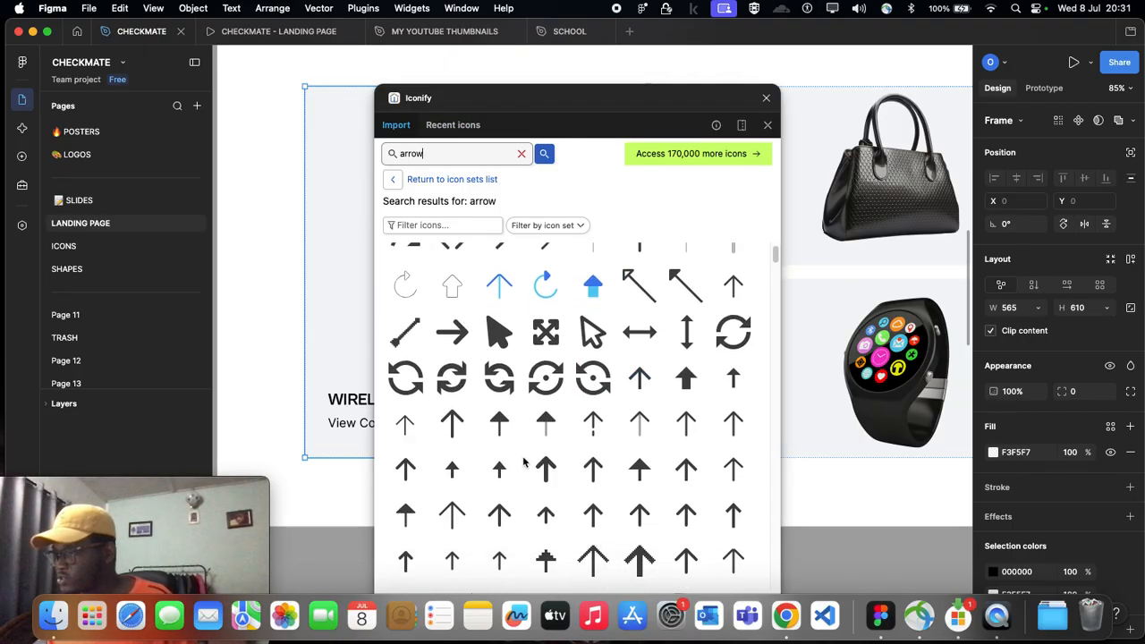
scroll(523, 460, "down", 8)
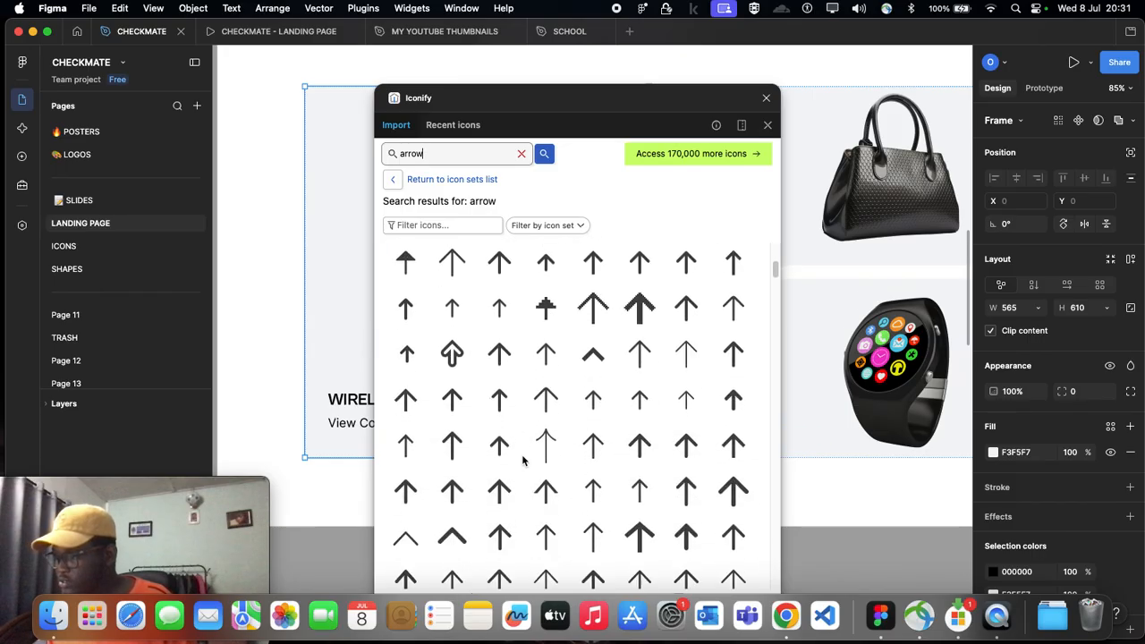
scroll(524, 460, "down", 10)
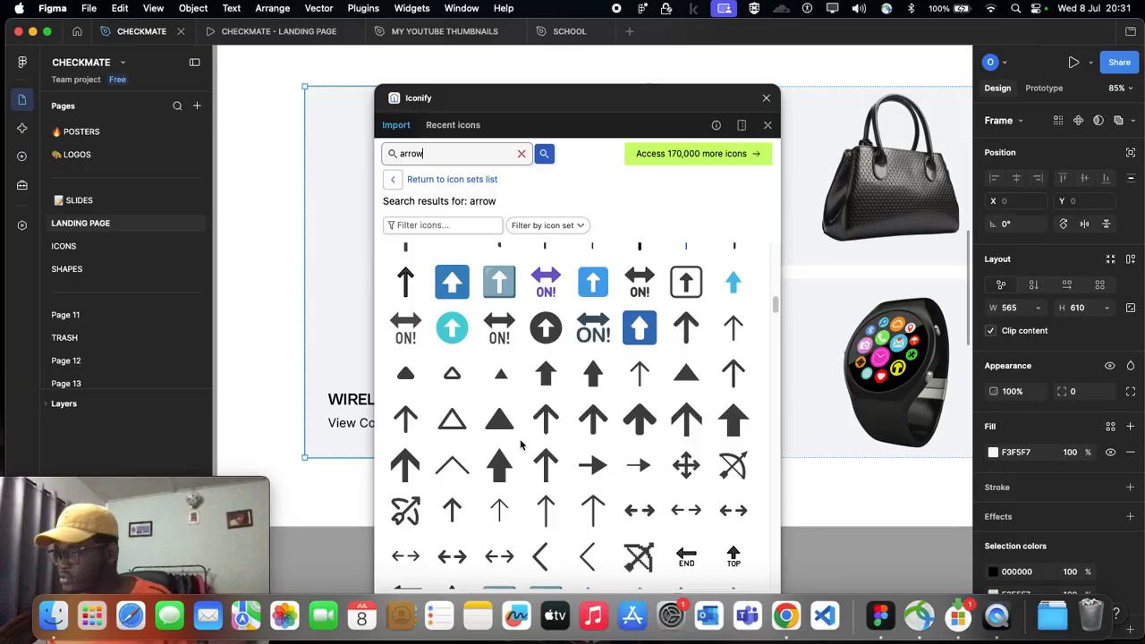
scroll(521, 445, "up", 10)
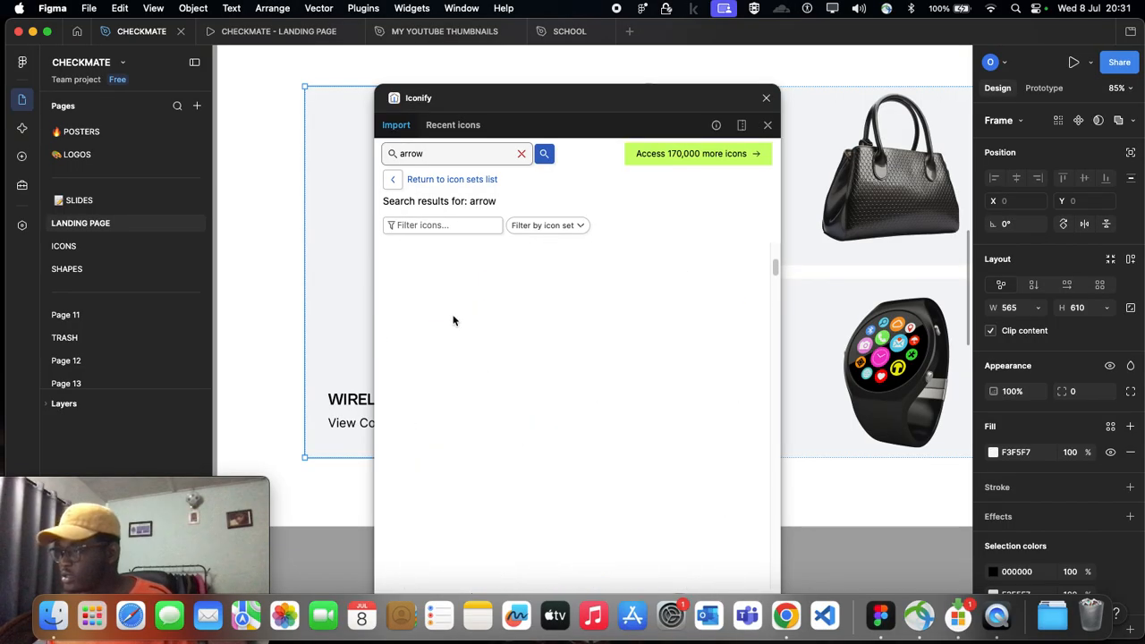
Step: Refine the Iconify search to right arrow
left_click(400, 154)
type("righ")
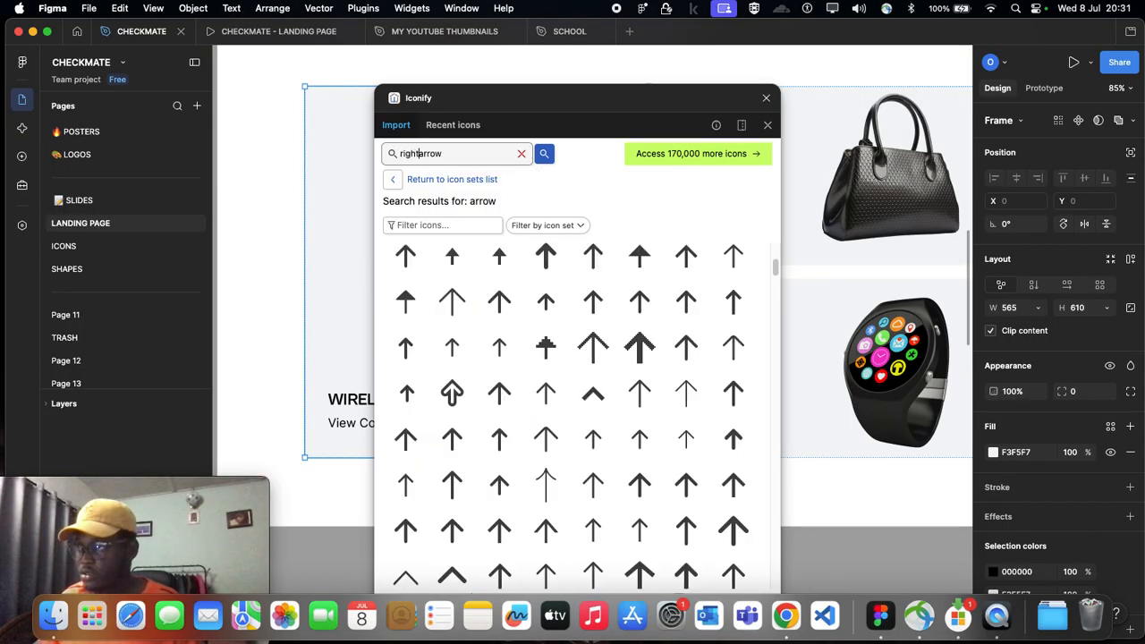
type("t")
key("Return")
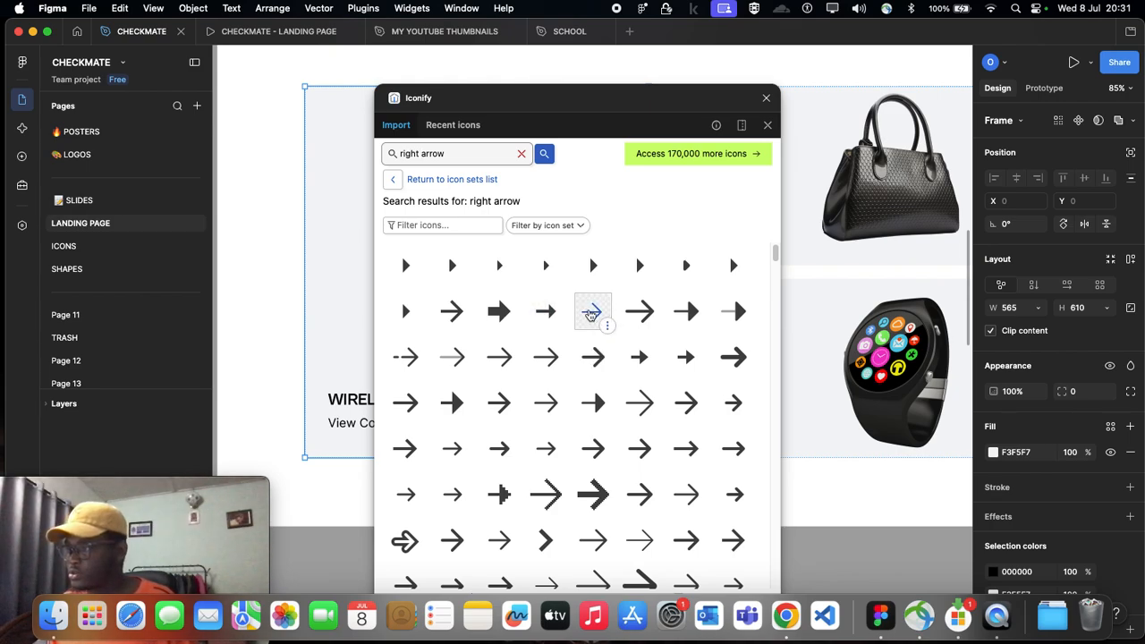
Step: Place a thin white 24 × 24 right arrow icon at X 74, Y 860, just left of the headphone card, and close Iconify
left_click(590, 313)
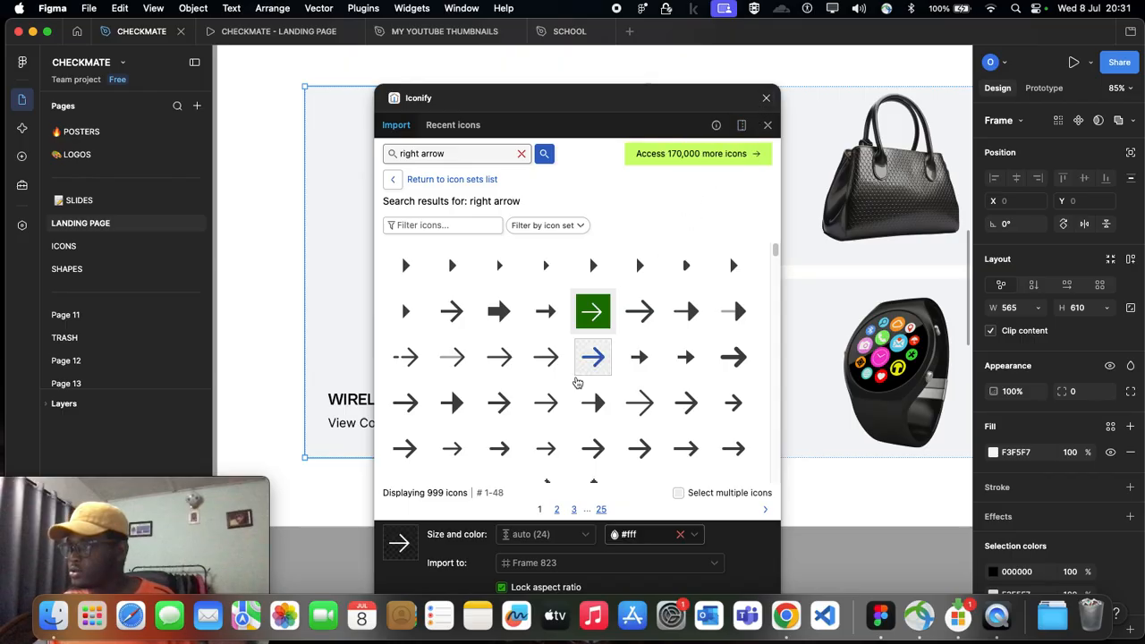
left_click_drag(590, 313, 292, 435)
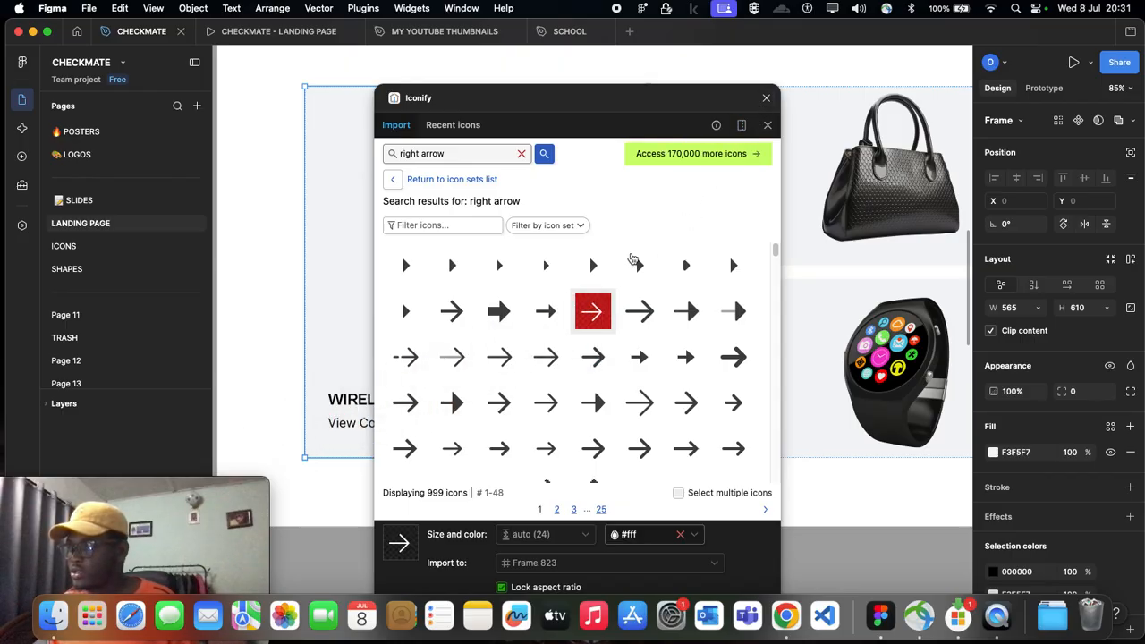
left_click(766, 98)
scroll(647, 373, "left", 3)
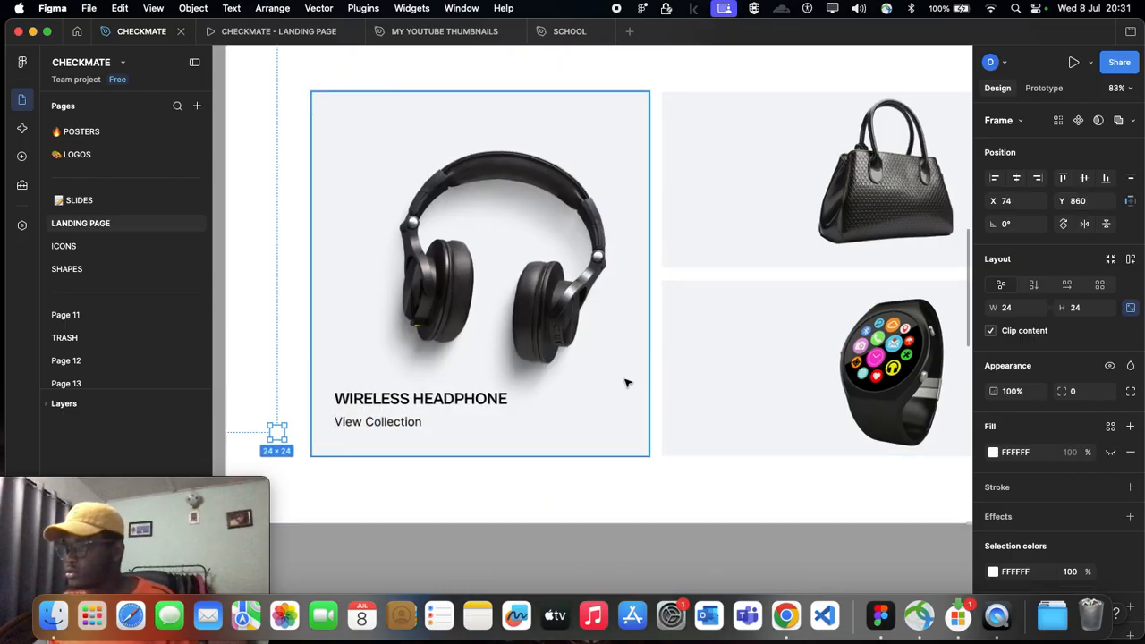
Step: Move the white arrow icon out of the page onto the empty canvas below the headphone card
left_click_drag(332, 422, 349, 493)
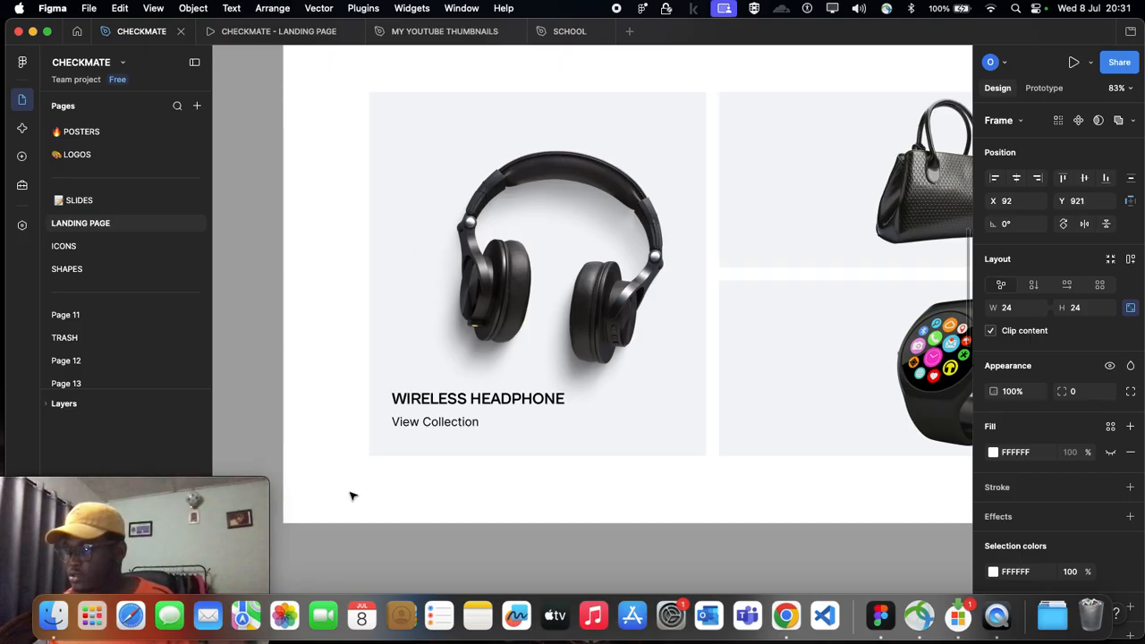
scroll(418, 577, "up", 10)
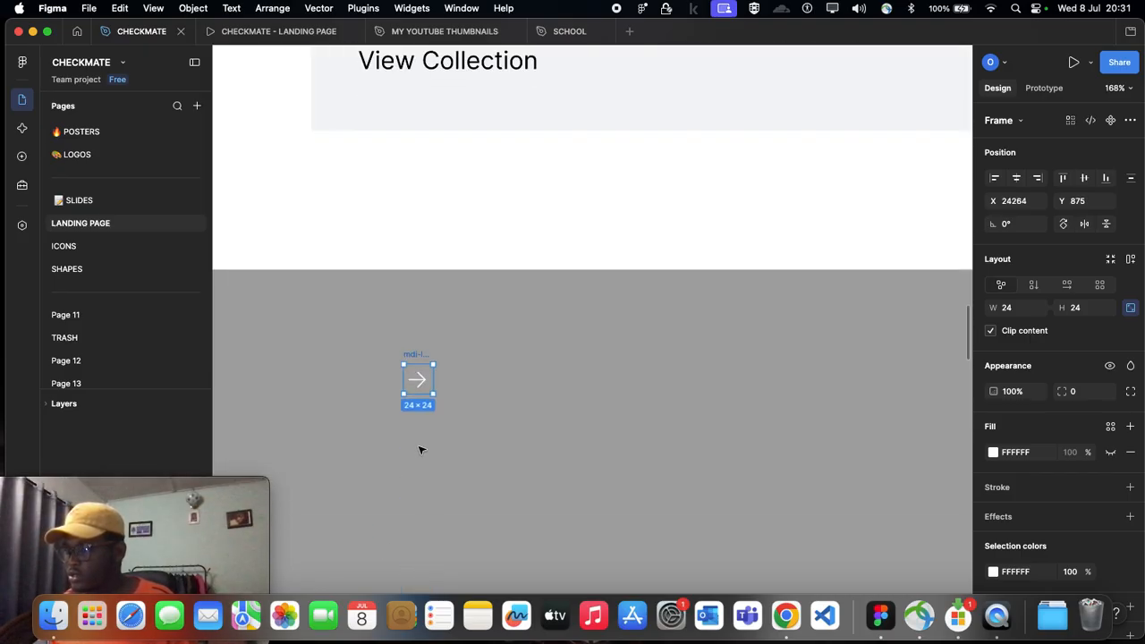
scroll(506, 258, "down", 5)
scroll(507, 257, "up", 2)
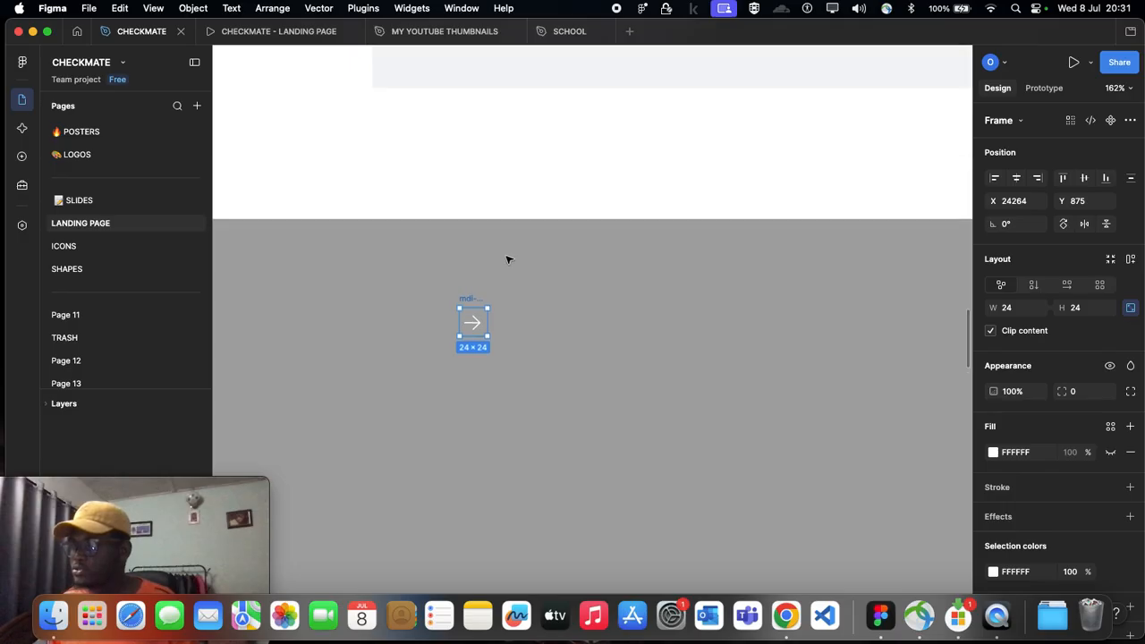
scroll(480, 356, "up", 1)
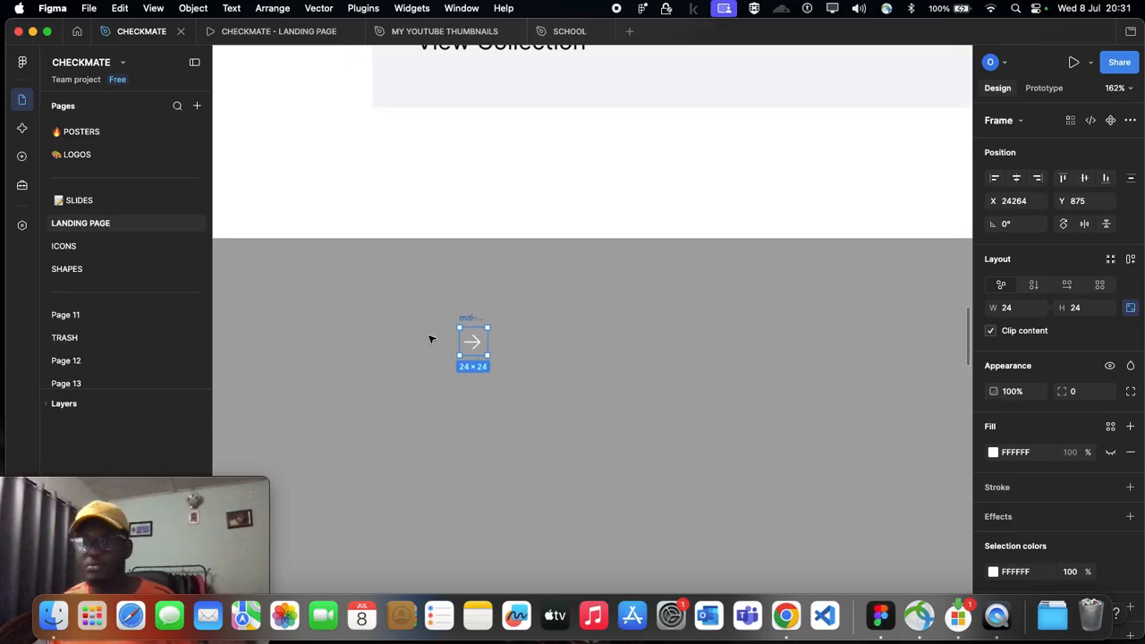
scroll(515, 359, "up", 5)
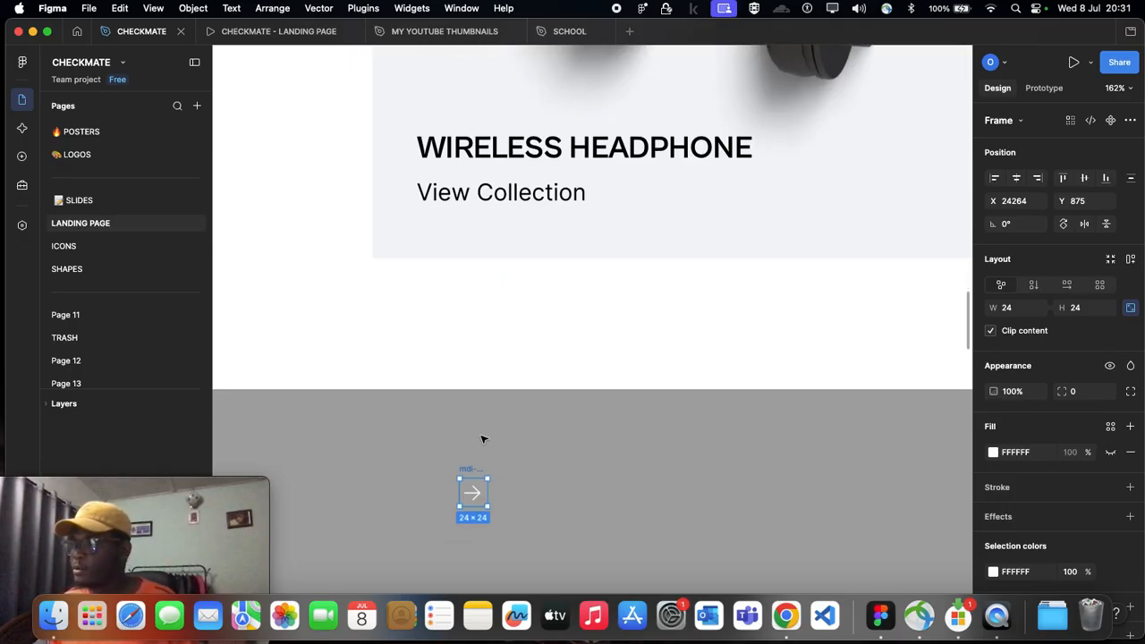
left_click_drag(473, 493, 569, 492)
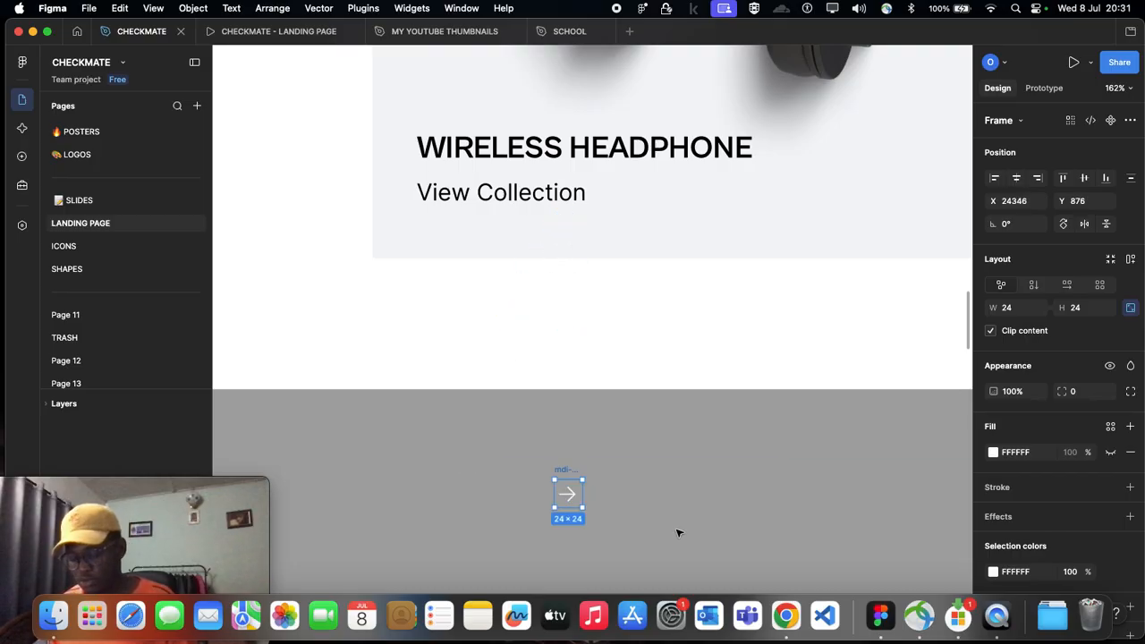
Step: Paste a copy of the arrow icon into the headphone card and place it beside View Collection at X 192, Y 536
left_click(600, 213)
double_click(600, 219)
scroll(601, 219, "down", 3)
scroll(601, 219, "right", 1)
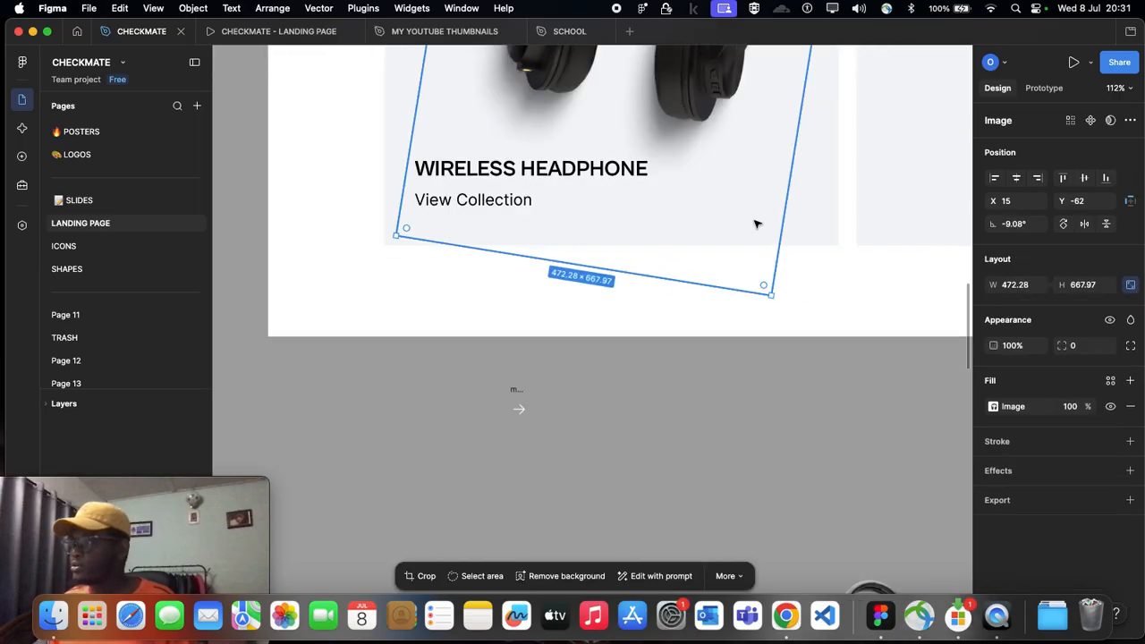
left_click(834, 220)
scroll(816, 263, "up", 1)
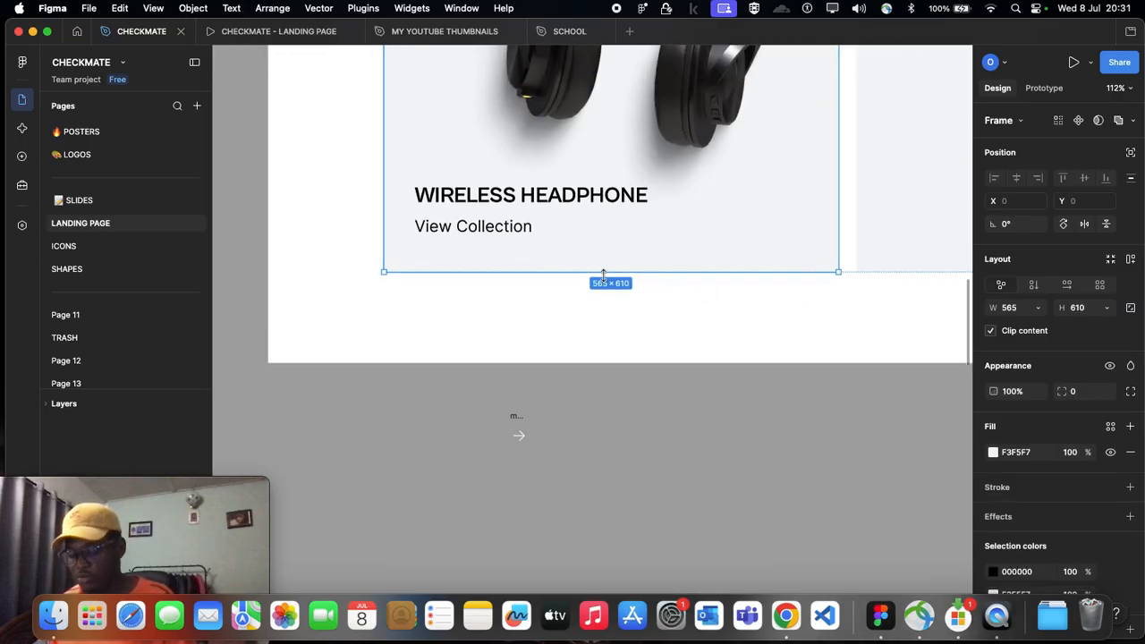
key("super+v")
left_click_drag(520, 163, 546, 225)
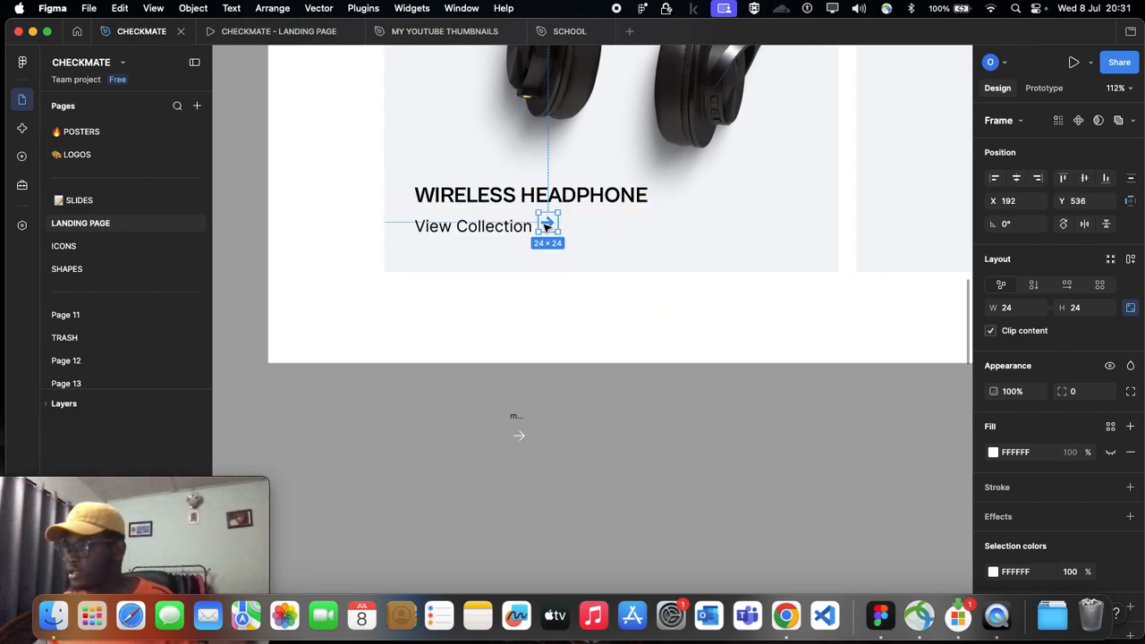
Step: Recolor the card's arrow icon to black 000000 by sampling the color of the View Collection text
scroll(546, 226, "up", 5)
scroll(548, 227, "up", 3)
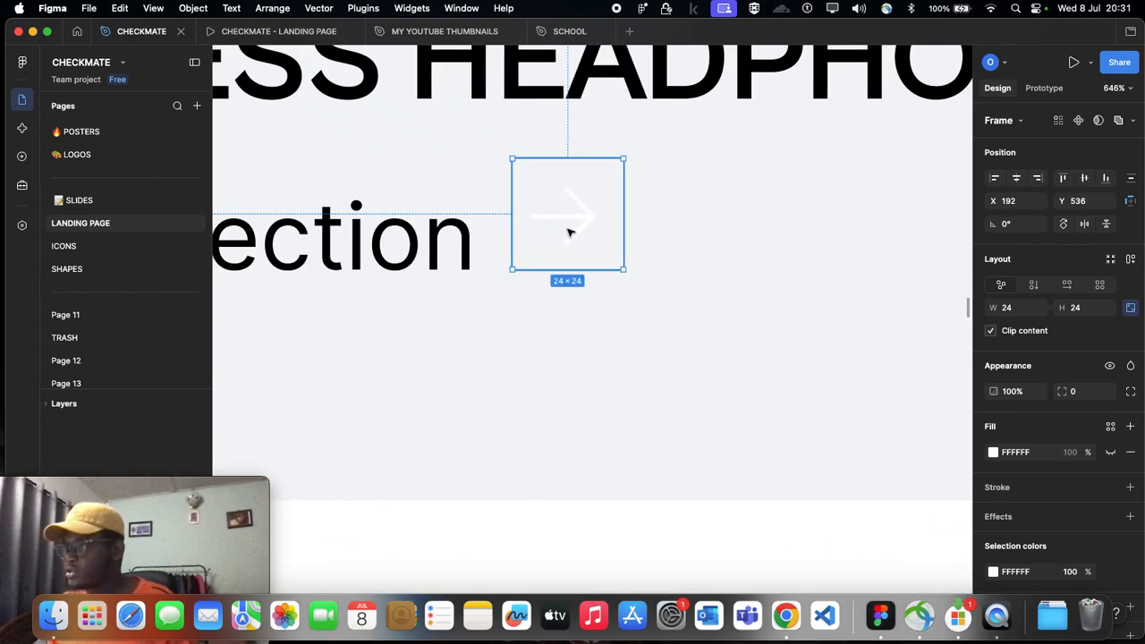
scroll(409, 214, "right", 3)
scroll(409, 215, "up", 3)
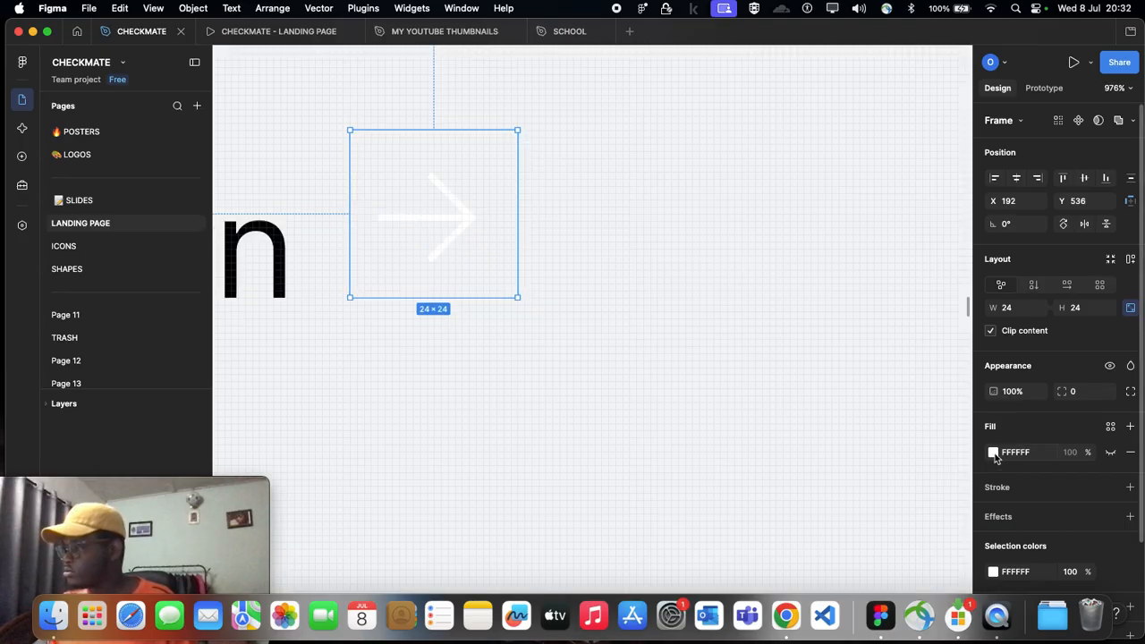
scroll(1002, 505, "down", 1)
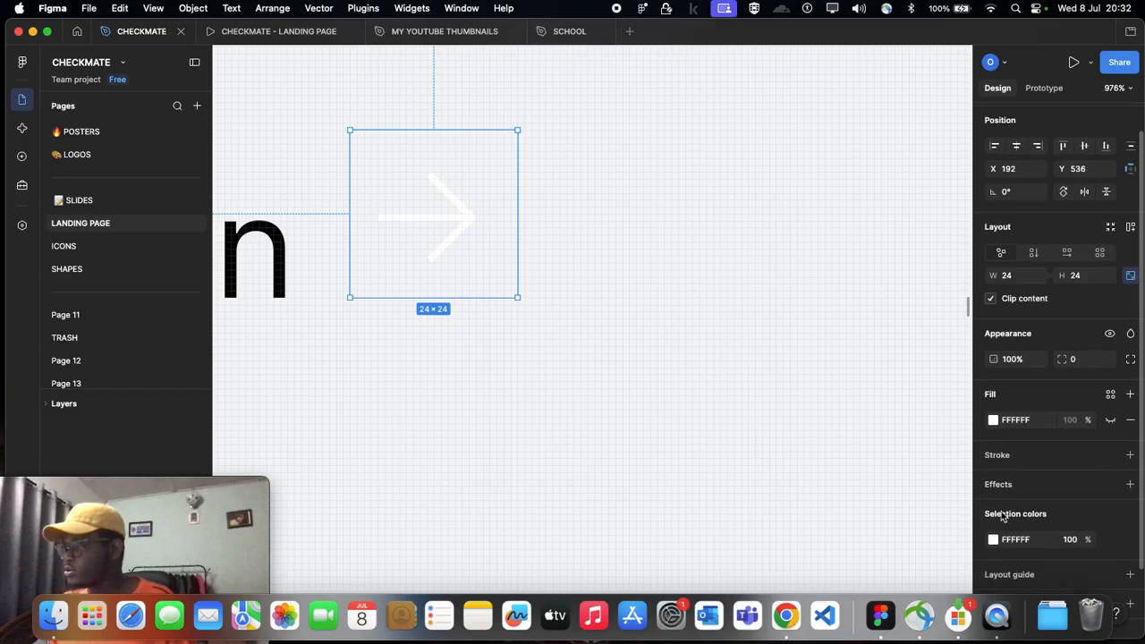
scroll(995, 541, "down", 2)
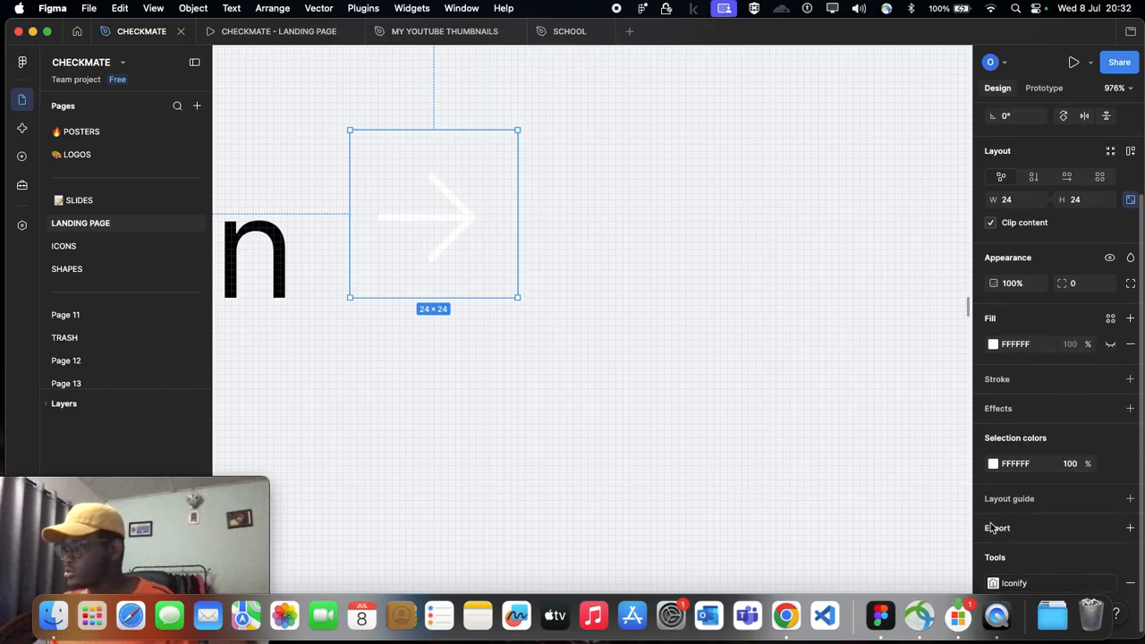
left_click(992, 465)
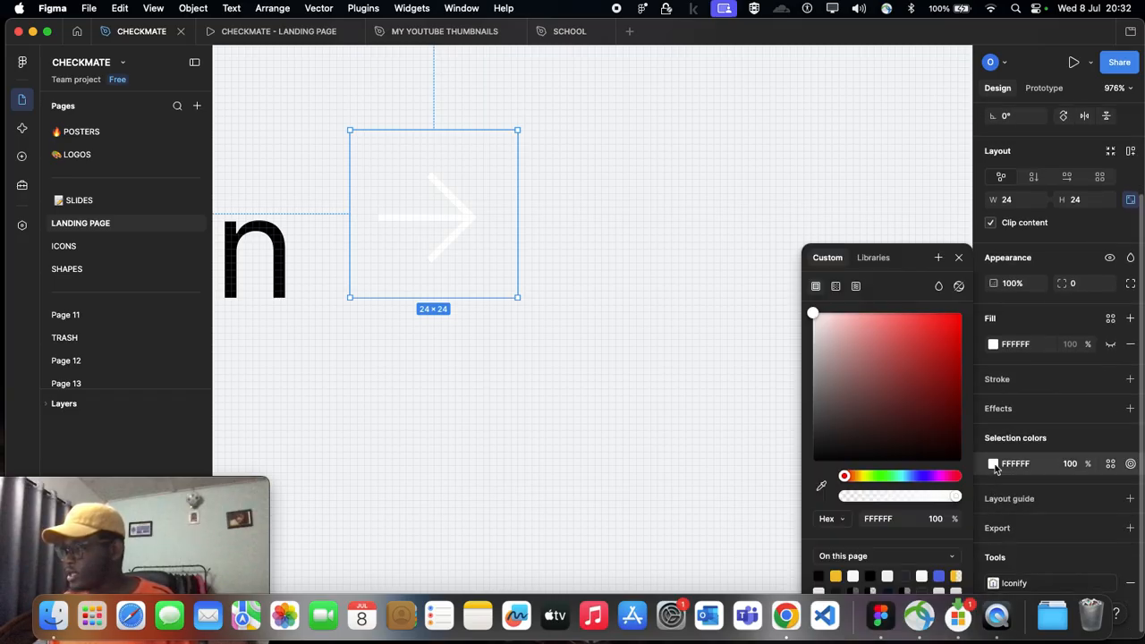
left_click(821, 490)
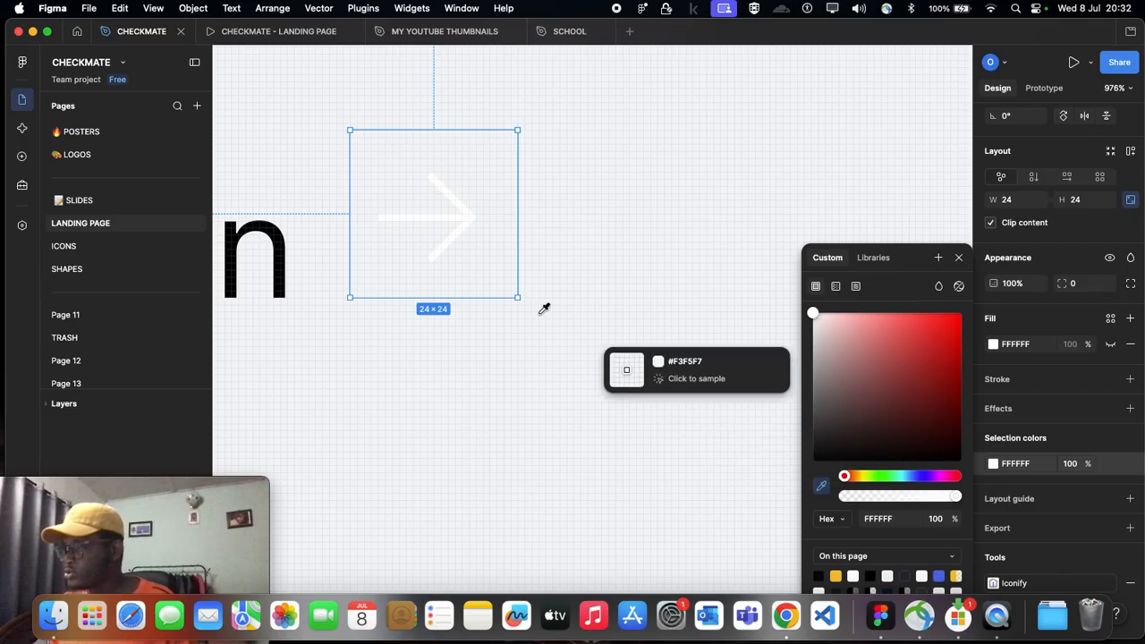
scroll(510, 304, "left", 5)
left_click(401, 231)
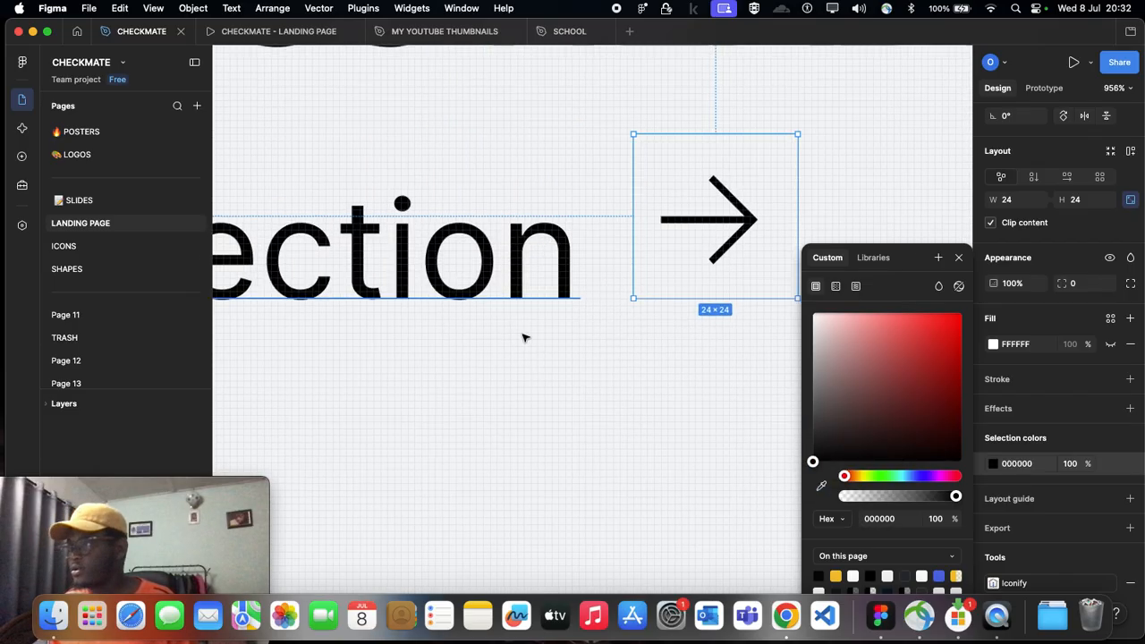
Step: Shift the black arrow slightly up and right, leaving an 8 px horizontal gap after the View Collection text
scroll(534, 337, "down", 5)
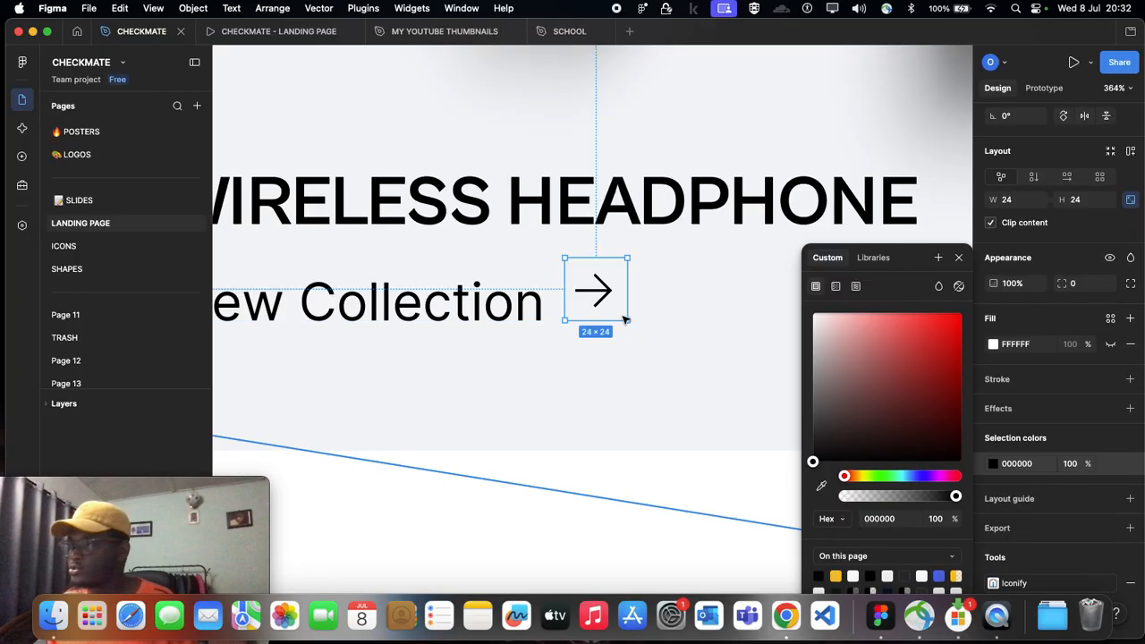
scroll(666, 338, "down", 3)
mouse_move(654, 312)
left_mouse_down()
mouse_move(661, 318)
mouse_move(659, 304)
left_mouse_up()
scroll(662, 309, "up", 5)
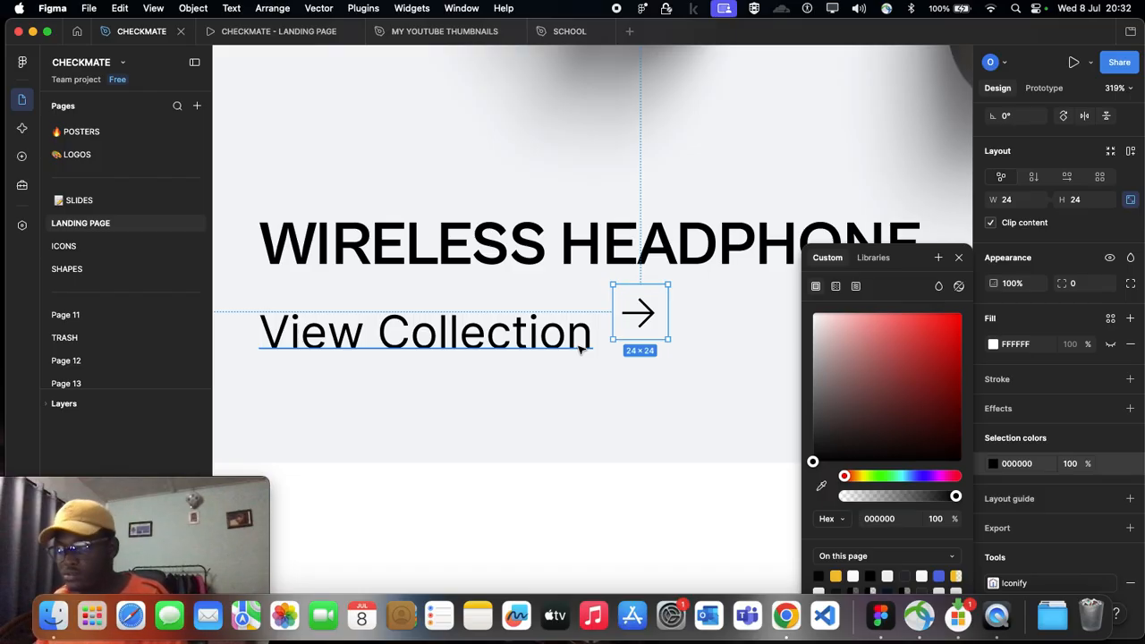
scroll(506, 336, "down", 1)
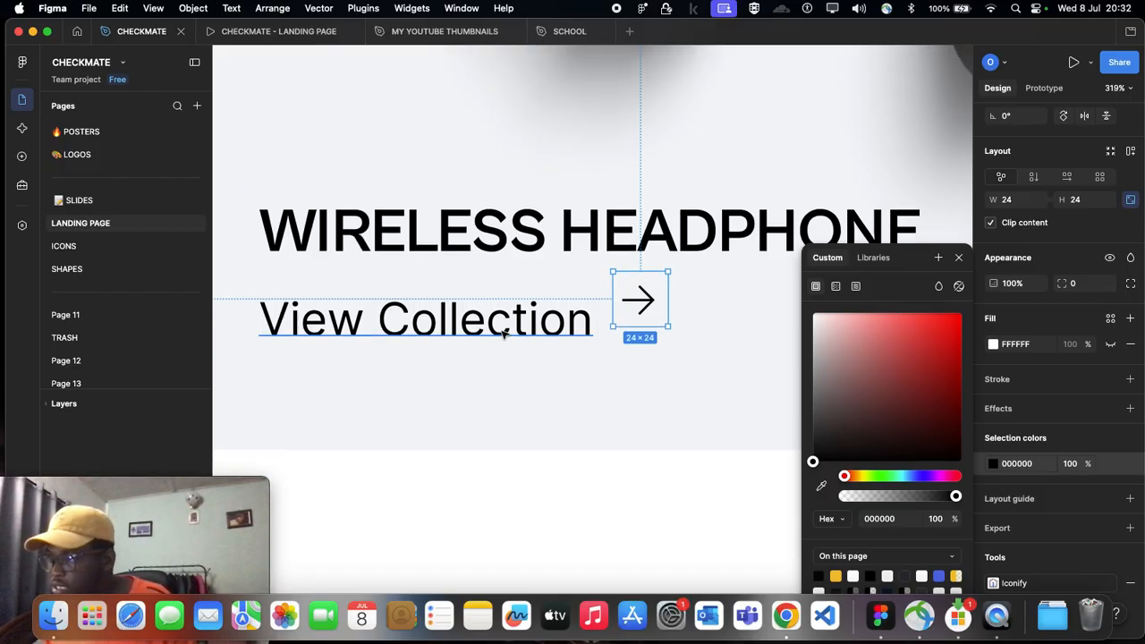
Step: Wrap the View Collection text and its arrow in a horizontal auto layout with a gap of 8
left_click(505, 333)
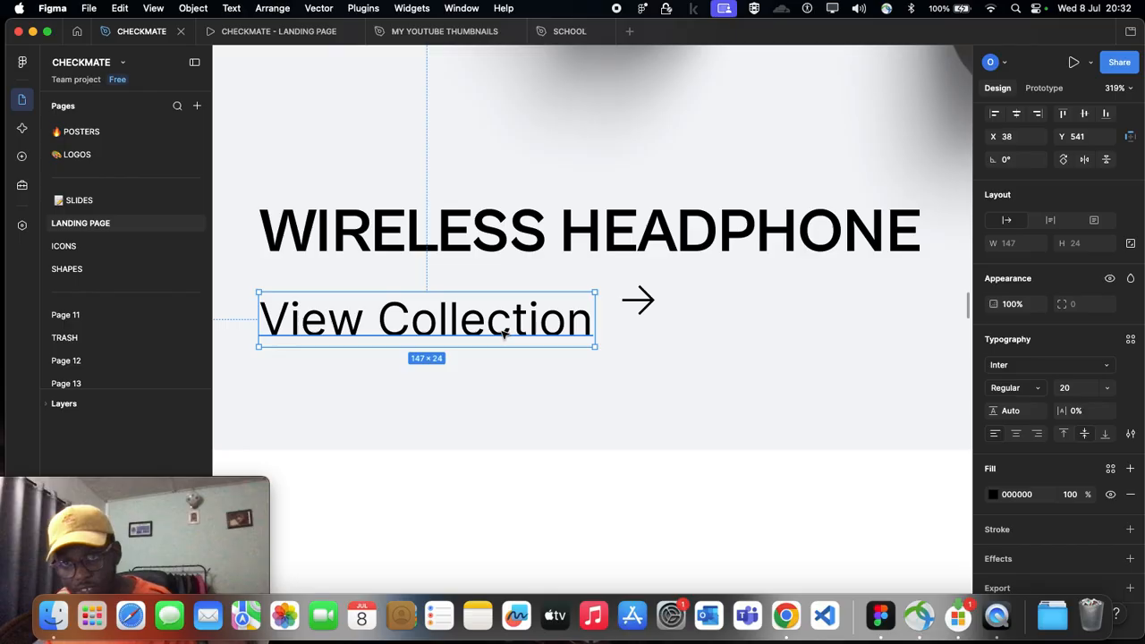
left_click(631, 306, "shift")
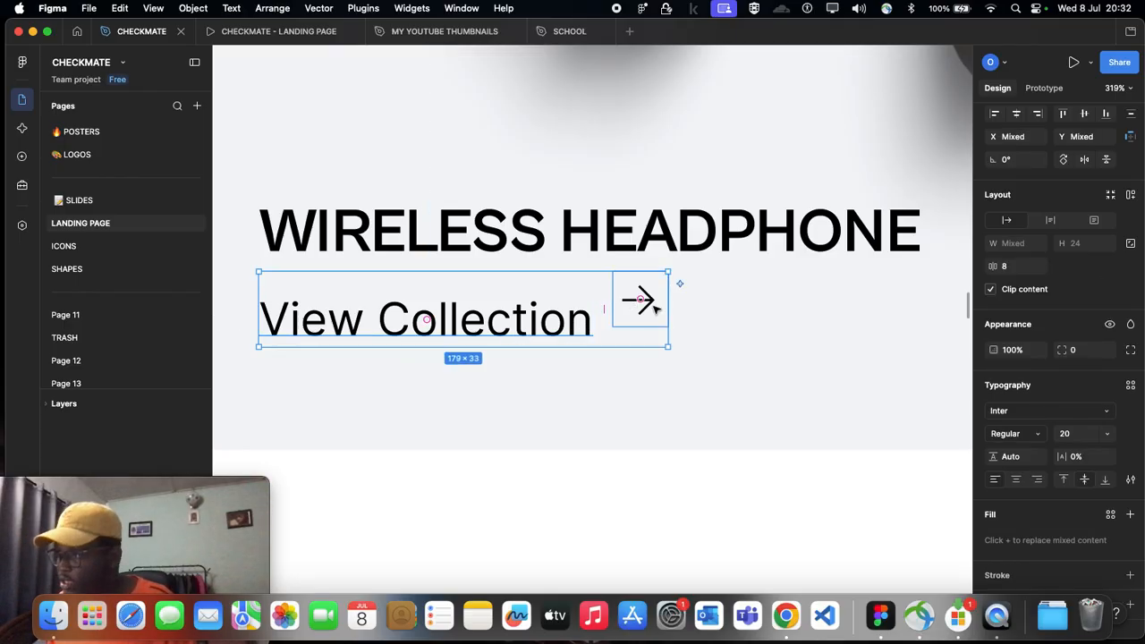
scroll(632, 329, "up", 3)
scroll(643, 321, "left", 2)
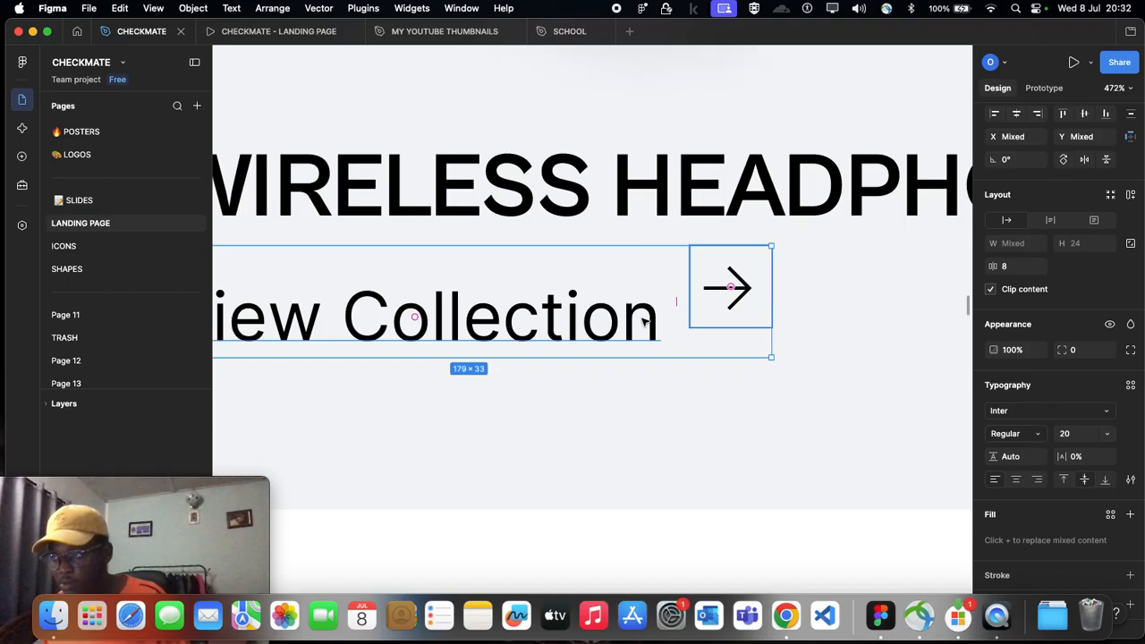
scroll(729, 336, "left", 2)
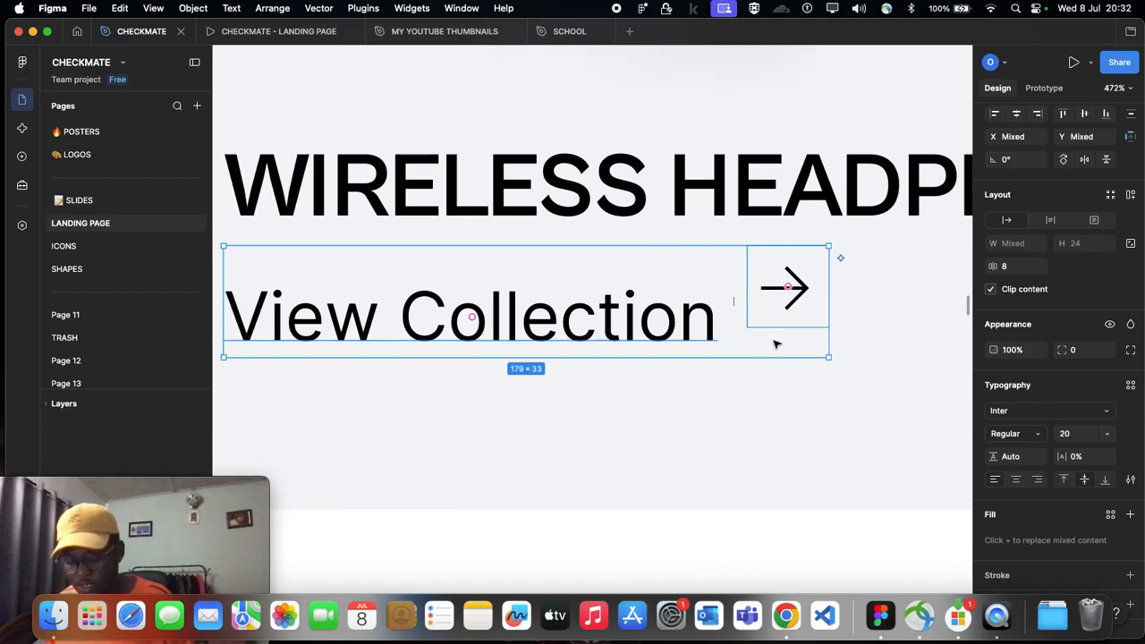
key("shift+a")
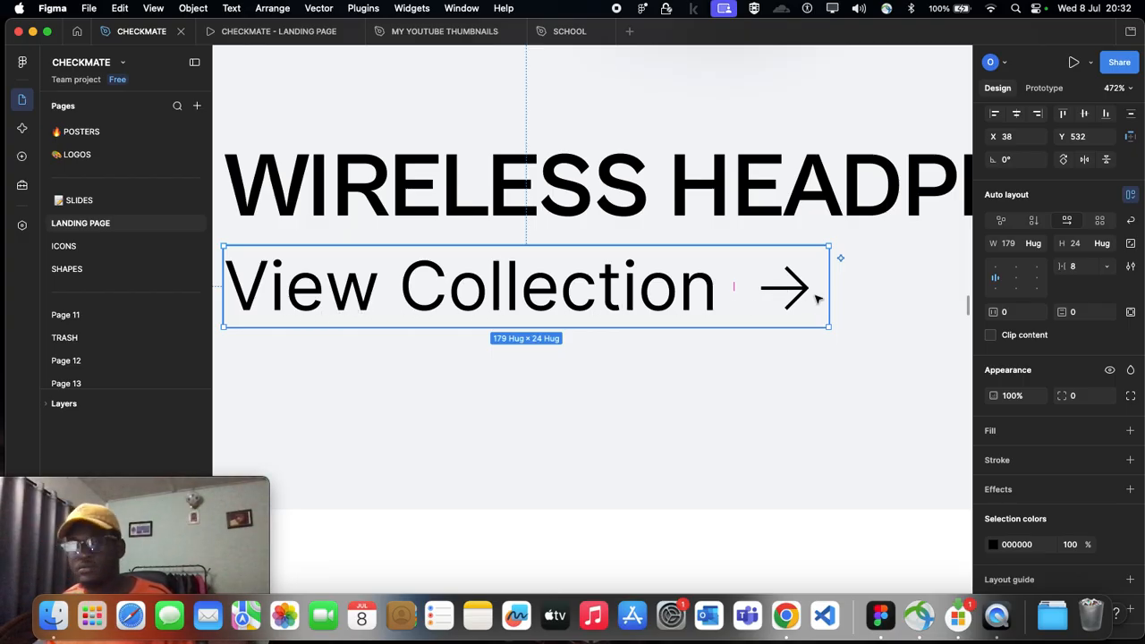
scroll(816, 299, "down", 5)
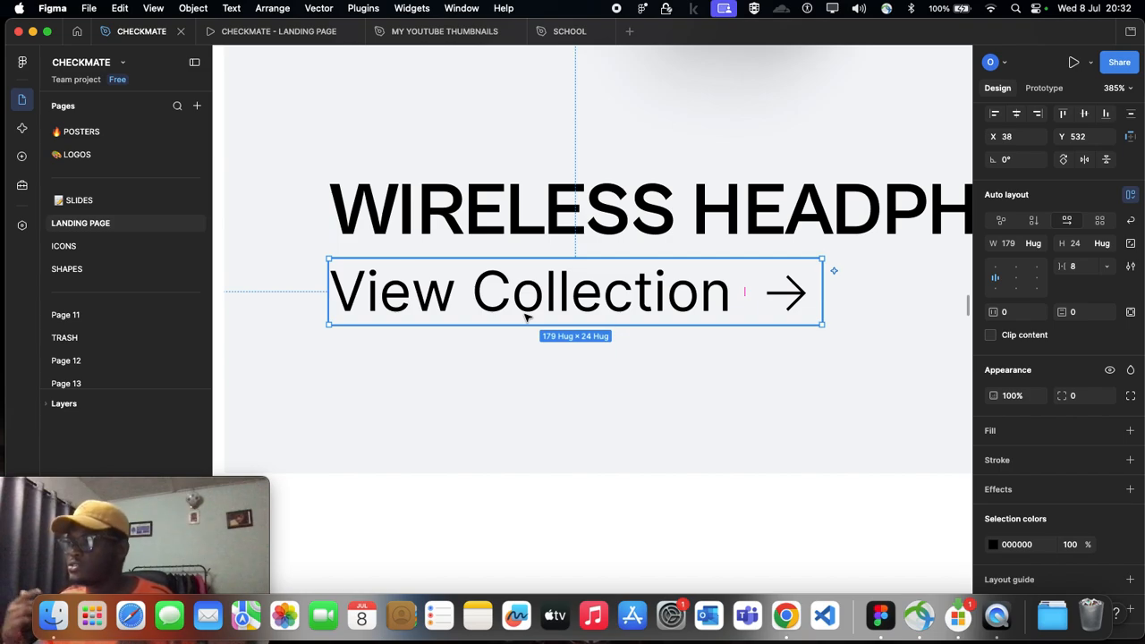
Step: Nudge the View Collection row down 3 px to Y 535, below the WIRELESS HEADPHONE title
scroll(528, 318, "down", 4)
scroll(501, 313, "right", 2)
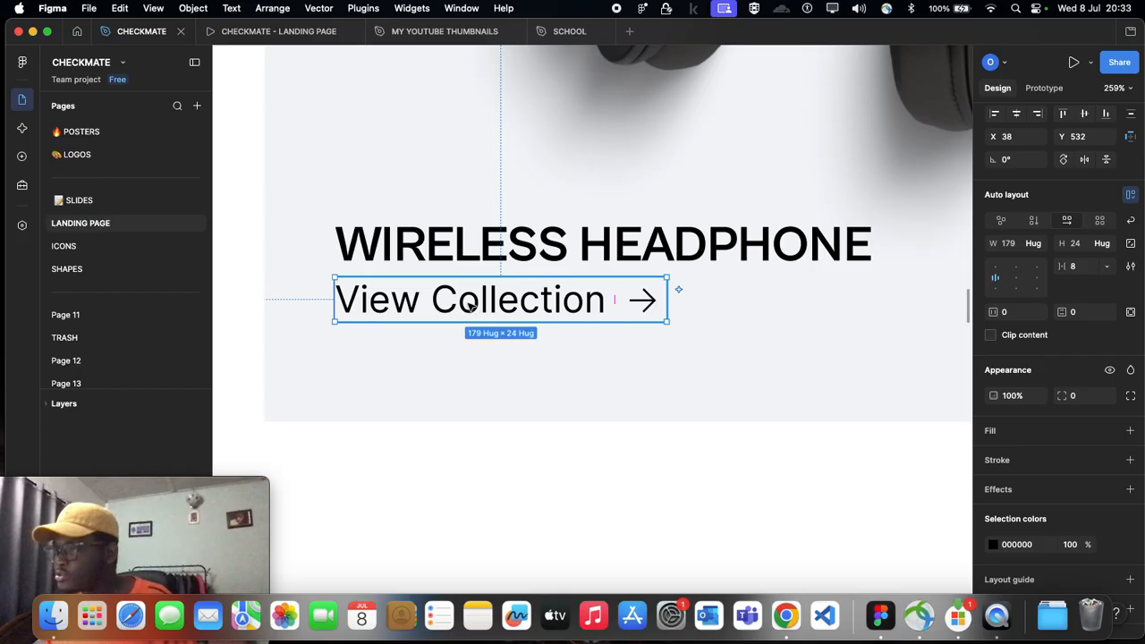
key("Down")
key("Down")
key("Down")
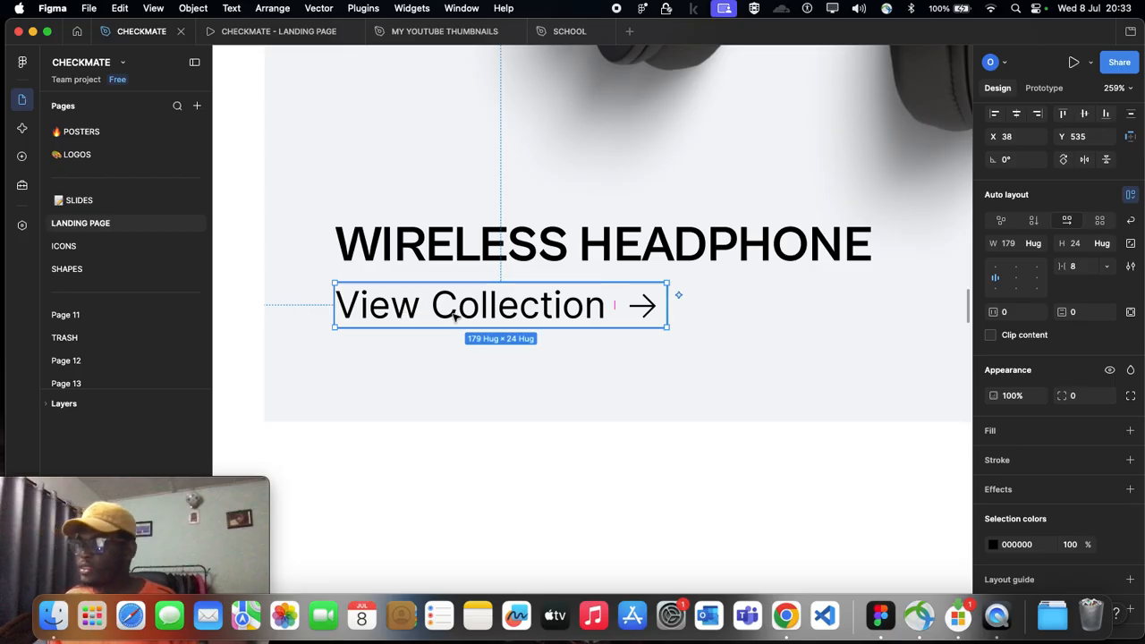
Step: Underline the headphone card's View Collection text to match the label in the reference design
scroll(452, 311, "down", 5)
scroll(454, 317, "left", 10)
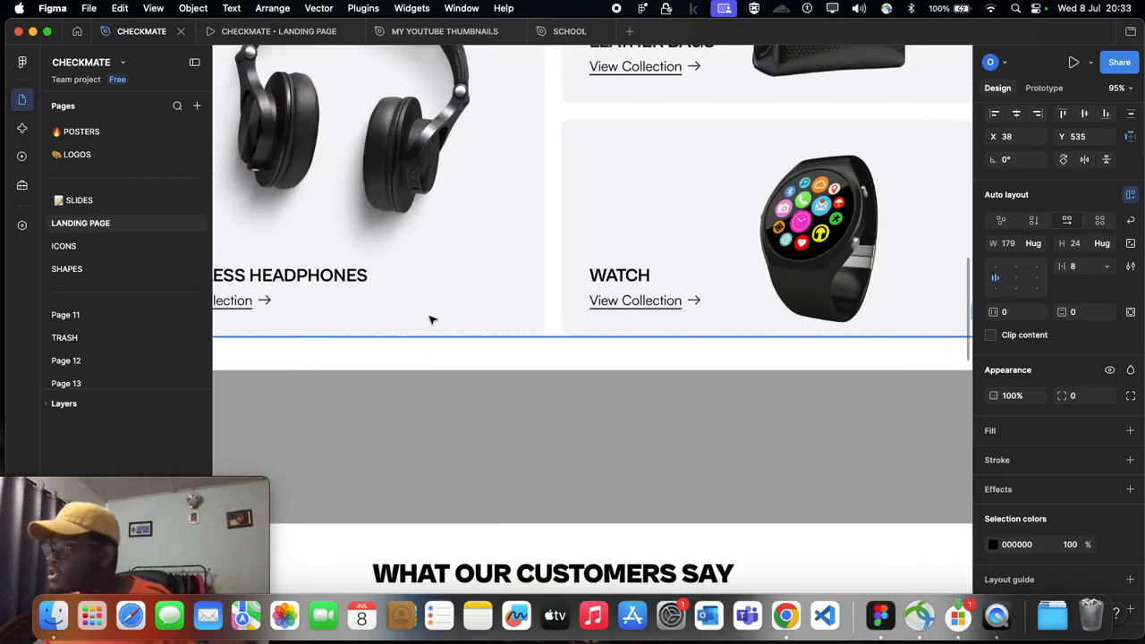
scroll(376, 309, "left", 2)
scroll(322, 302, "up", 5)
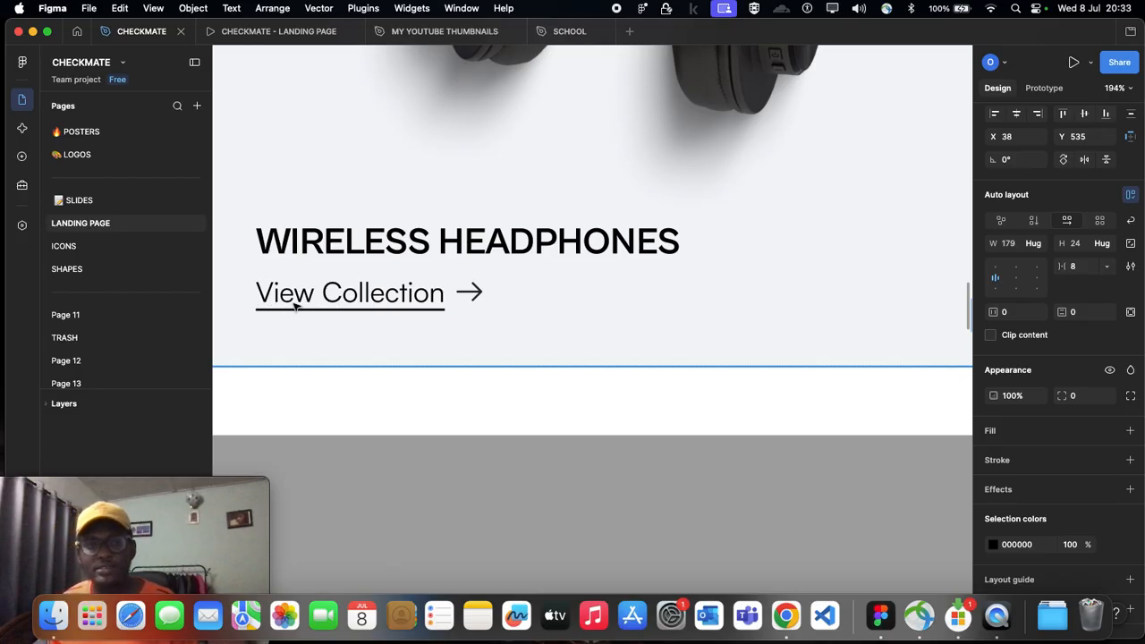
scroll(296, 306, "down", 5)
scroll(297, 306, "right", 12)
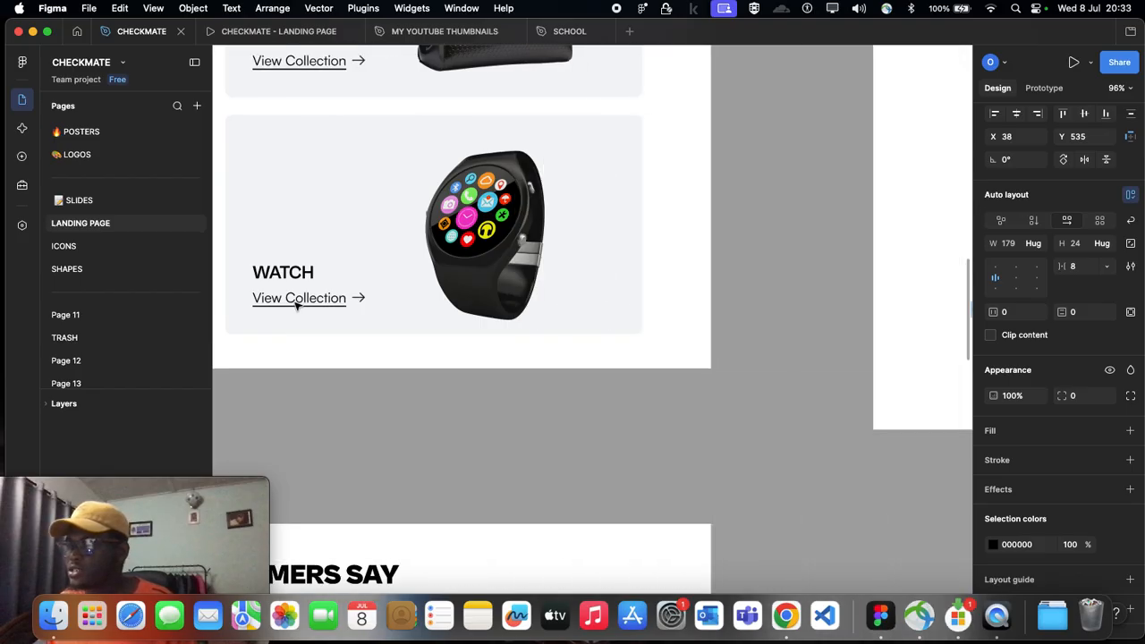
scroll(319, 286, "up", 4)
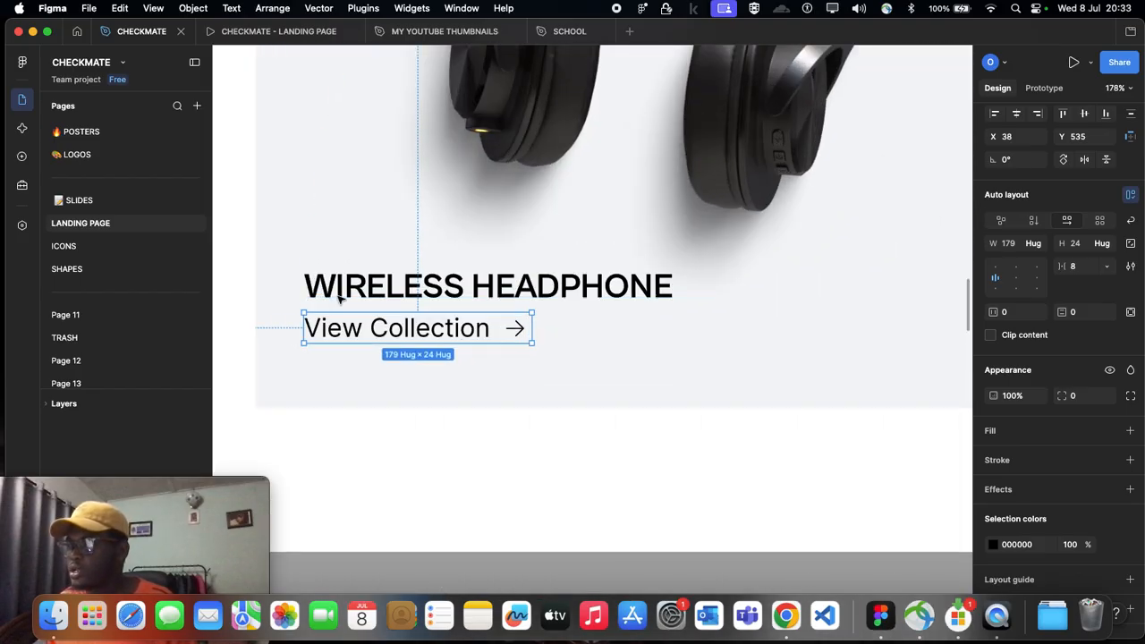
double_click(399, 330)
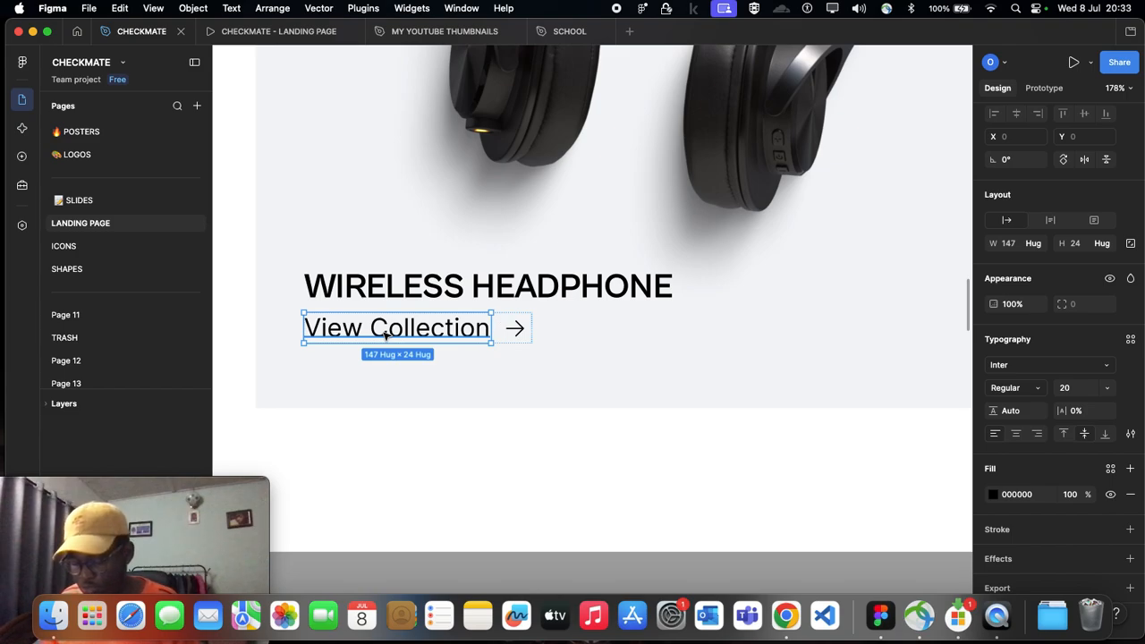
key("super+u")
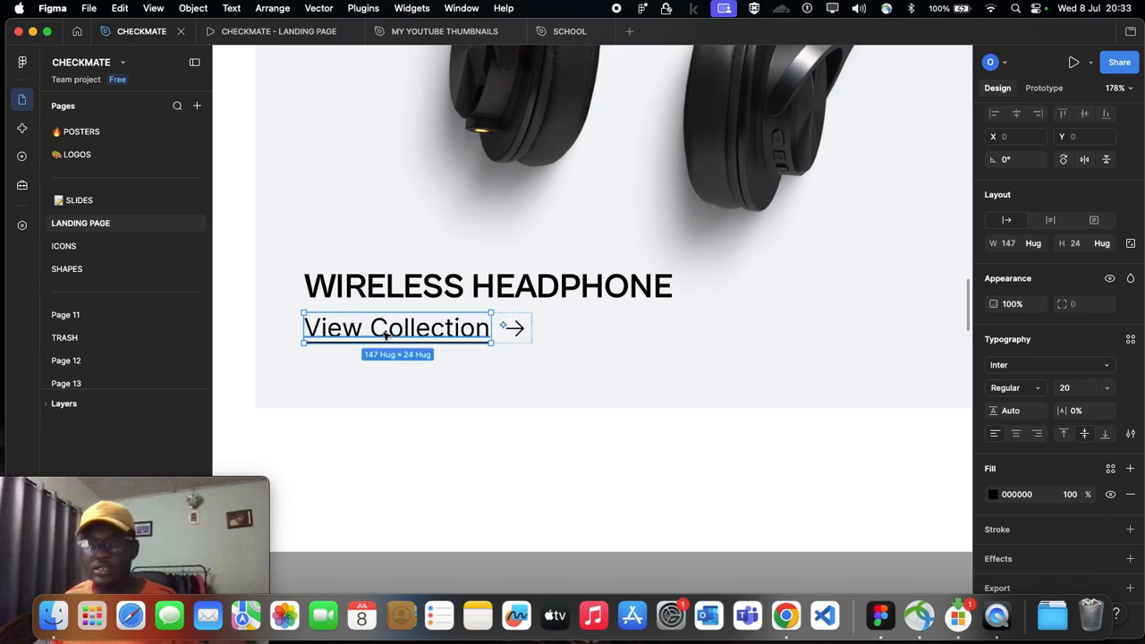
left_click(455, 429)
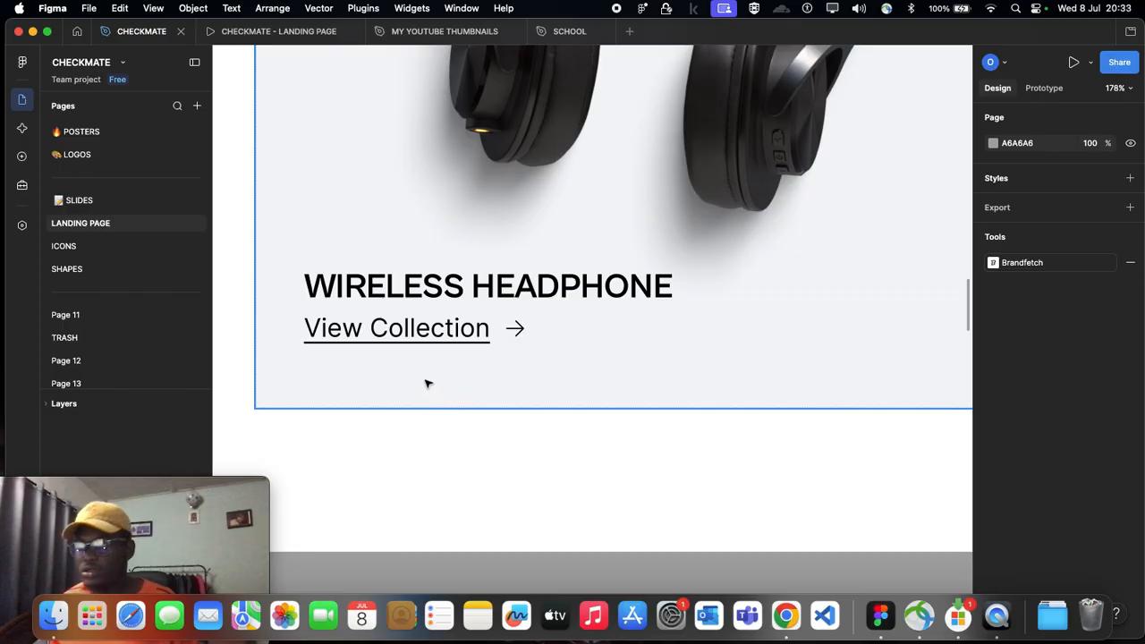
scroll(429, 344, "left", 3)
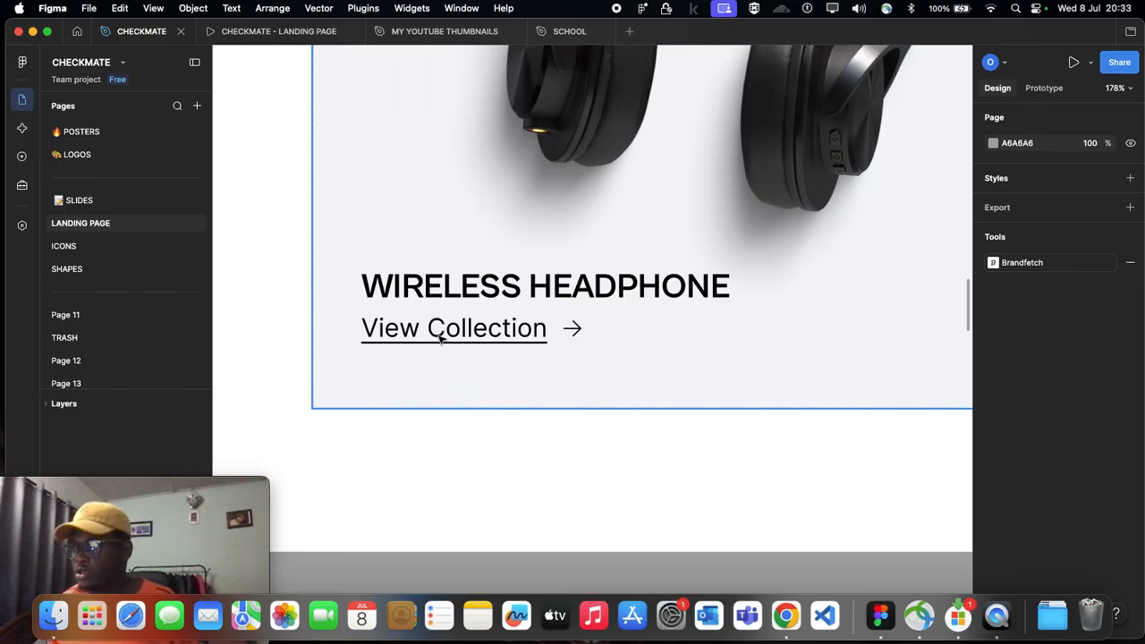
Step: Remove the underline from the headphone card's View Collection text
scroll(439, 331, "up", 3)
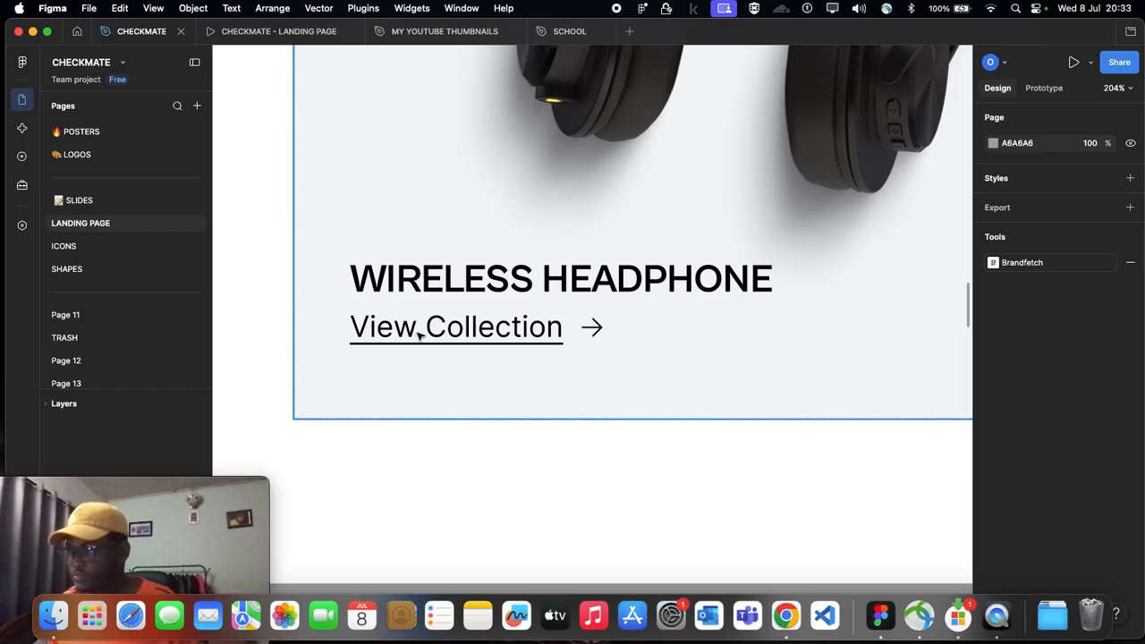
left_click(420, 333)
double_click(419, 333)
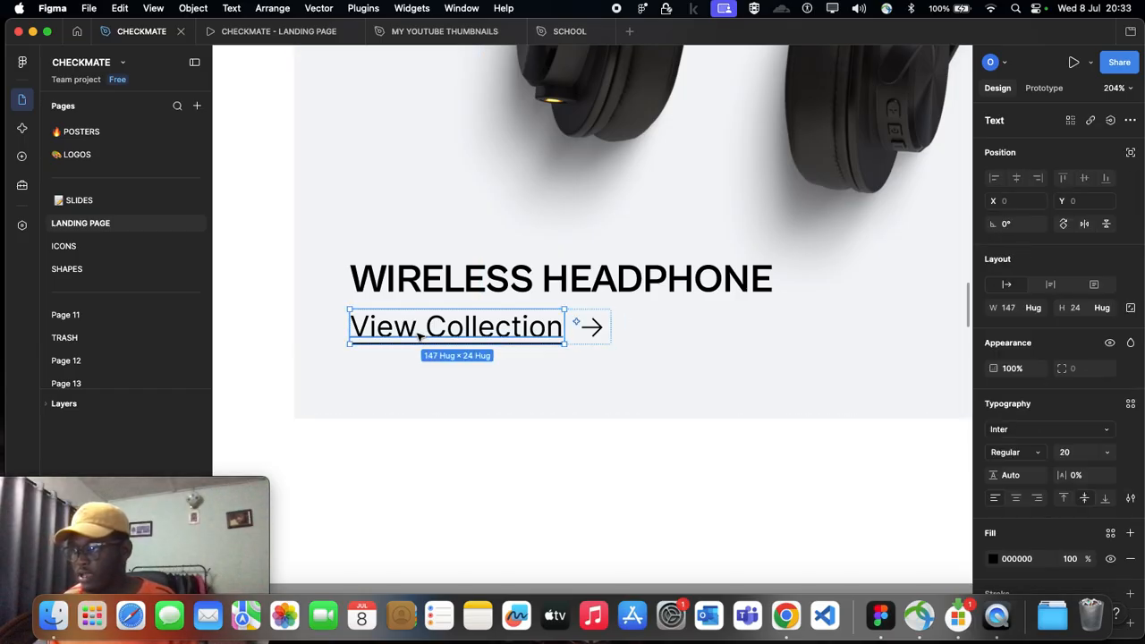
key("Escape")
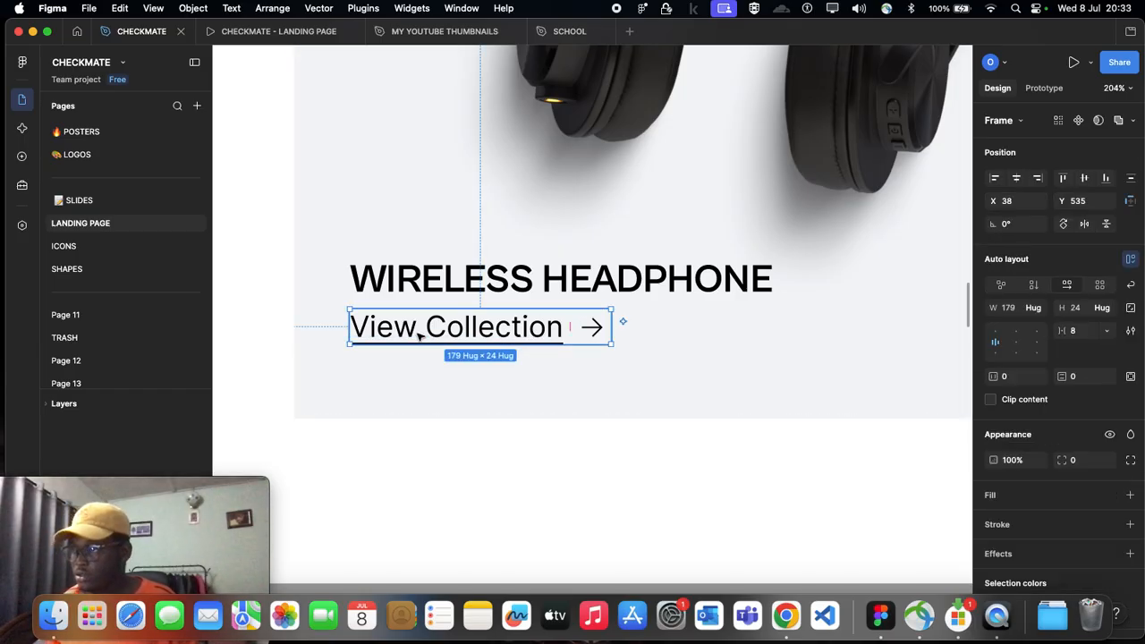
key("Escape")
key("Escape")
left_click(419, 334)
double_click(419, 334)
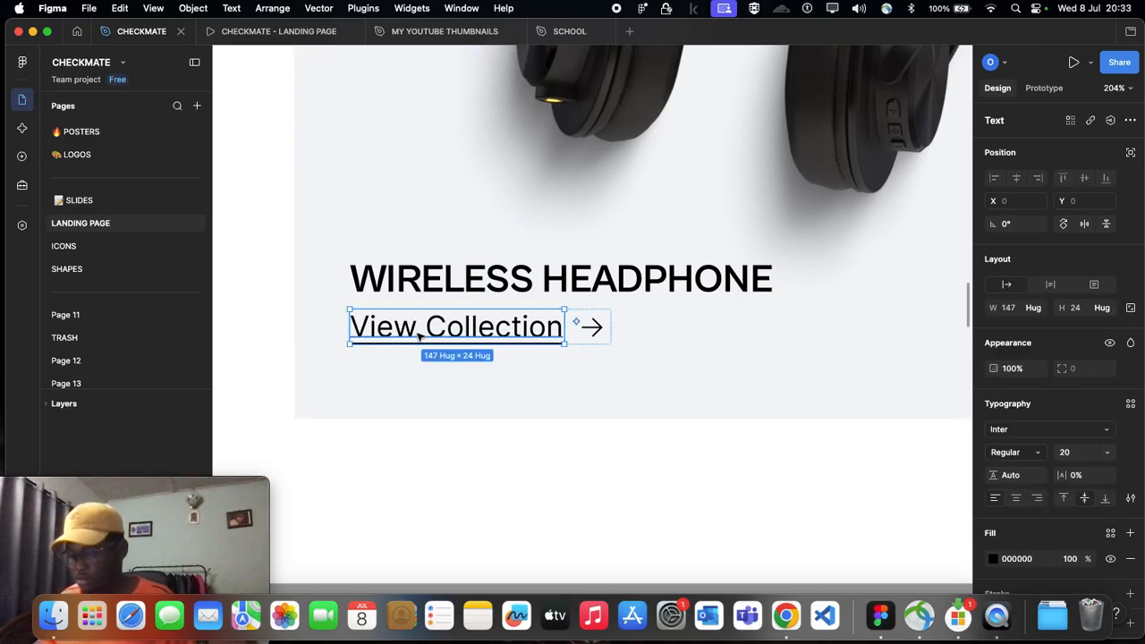
scroll(419, 334, "up", 2)
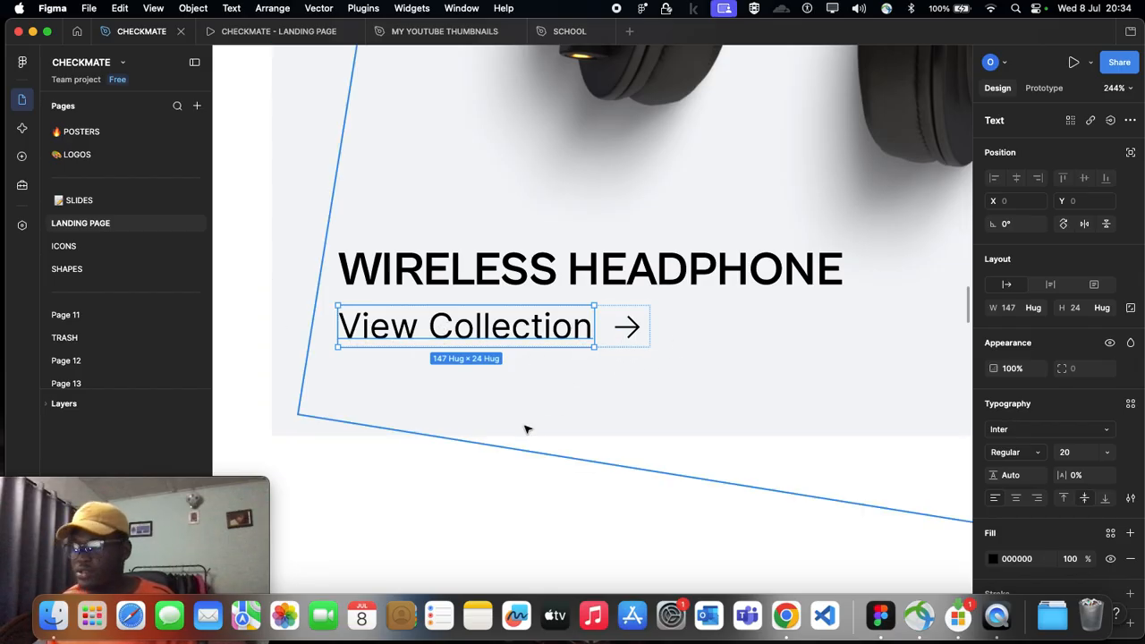
Step: Reapply the underline to the headphone card's View Collection text and deselect it
double_click(489, 331)
key("Escape")
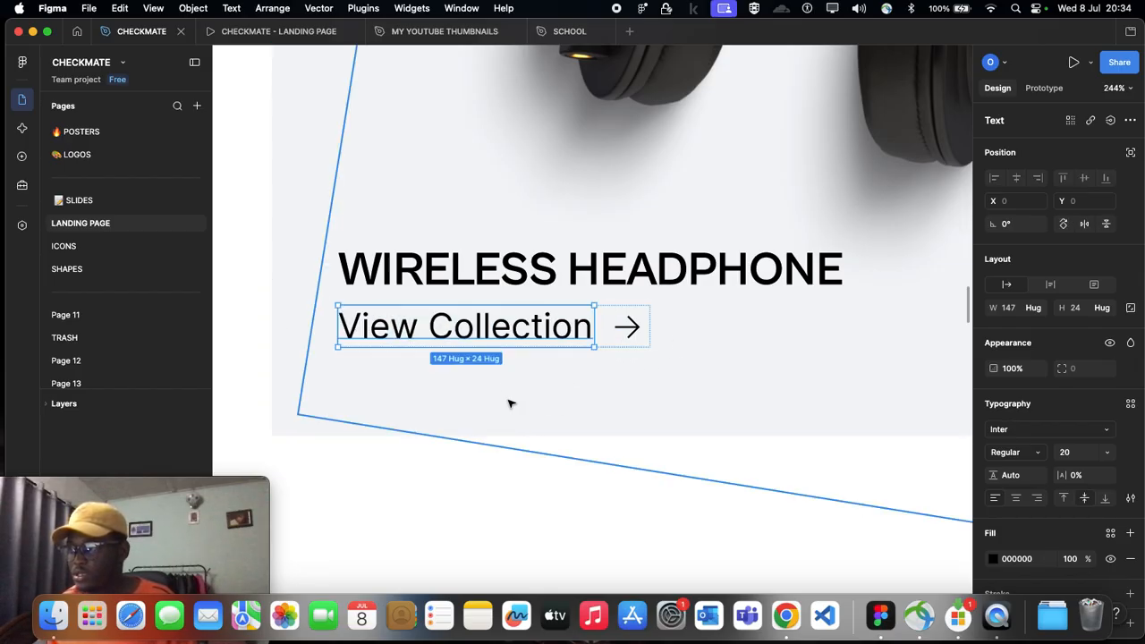
double_click(483, 334)
key("Escape")
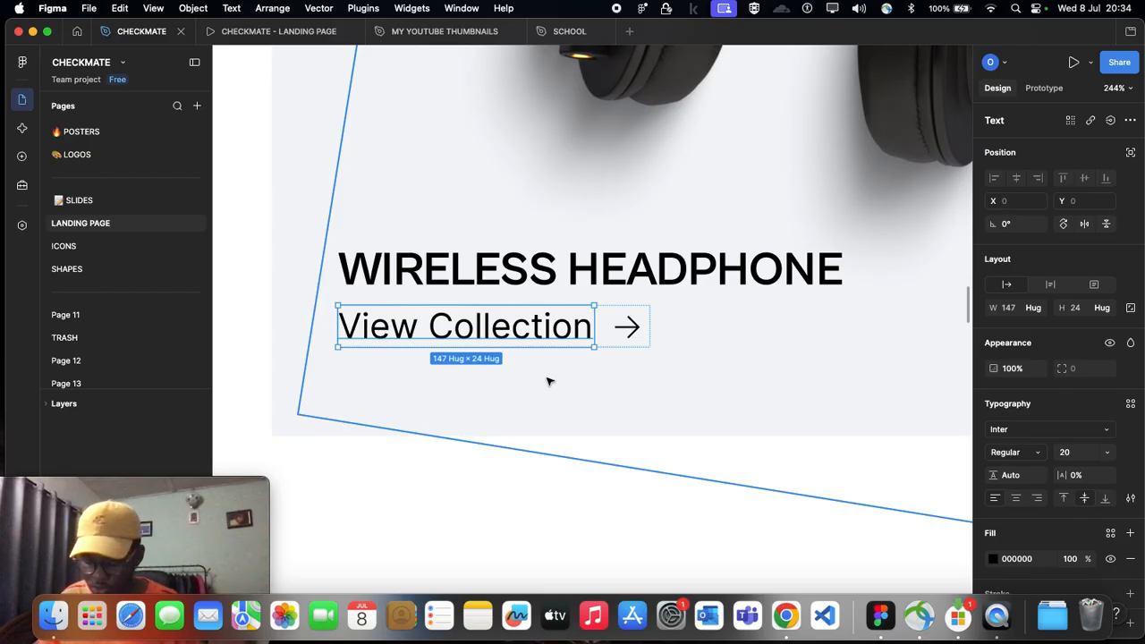
key("super+u")
scroll(549, 382, "down", 5)
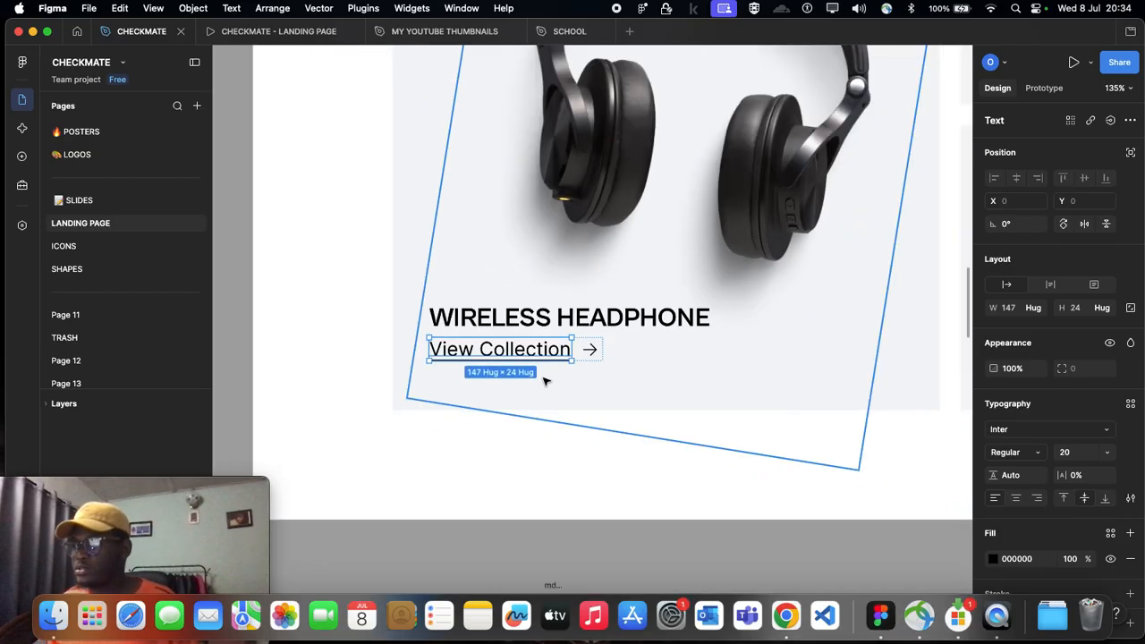
left_click(599, 452)
Step: Move the WIRELESS HEADPHONE title up to Y 483, keeping it left-aligned with the View Collection row at X 38
scroll(600, 451, "down", 4)
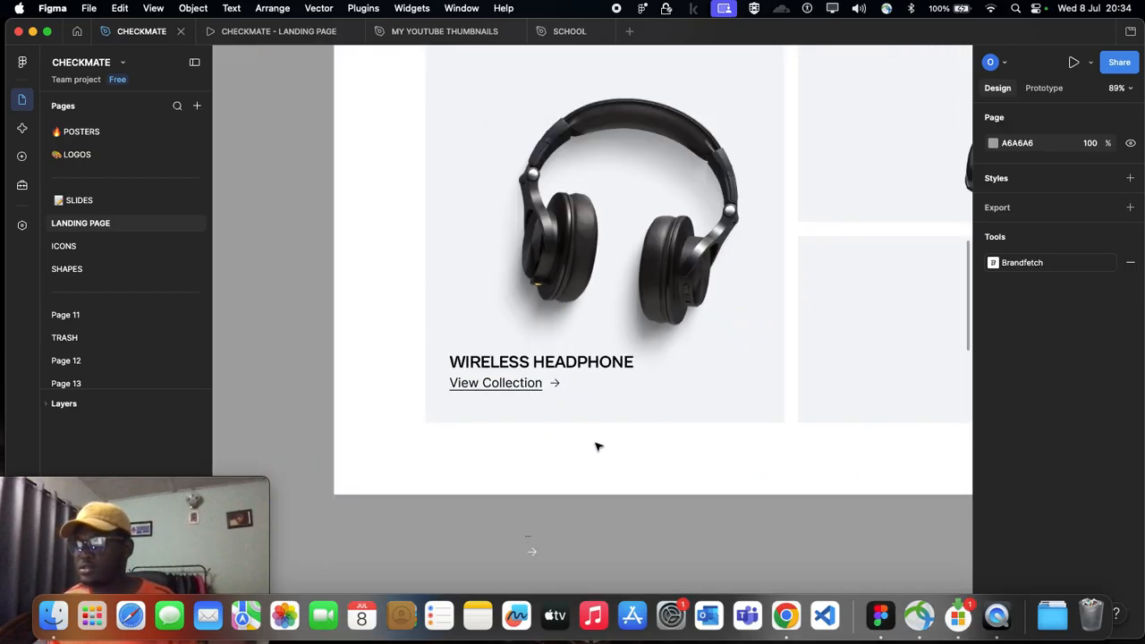
left_click(503, 373)
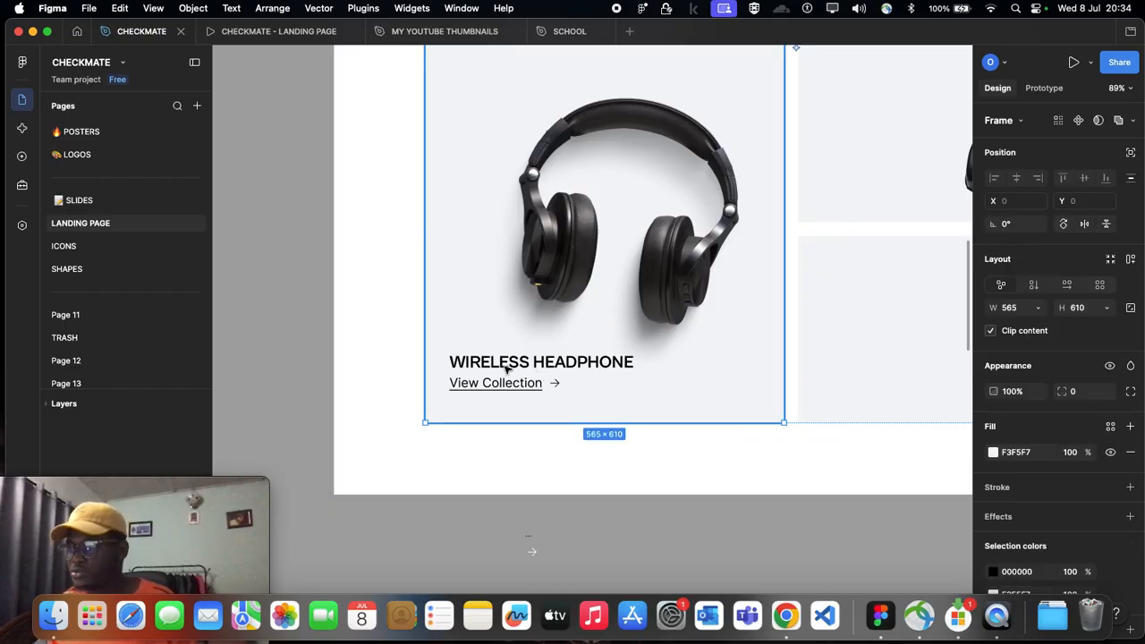
scroll(500, 369, "left", 10)
scroll(391, 399, "up", 5)
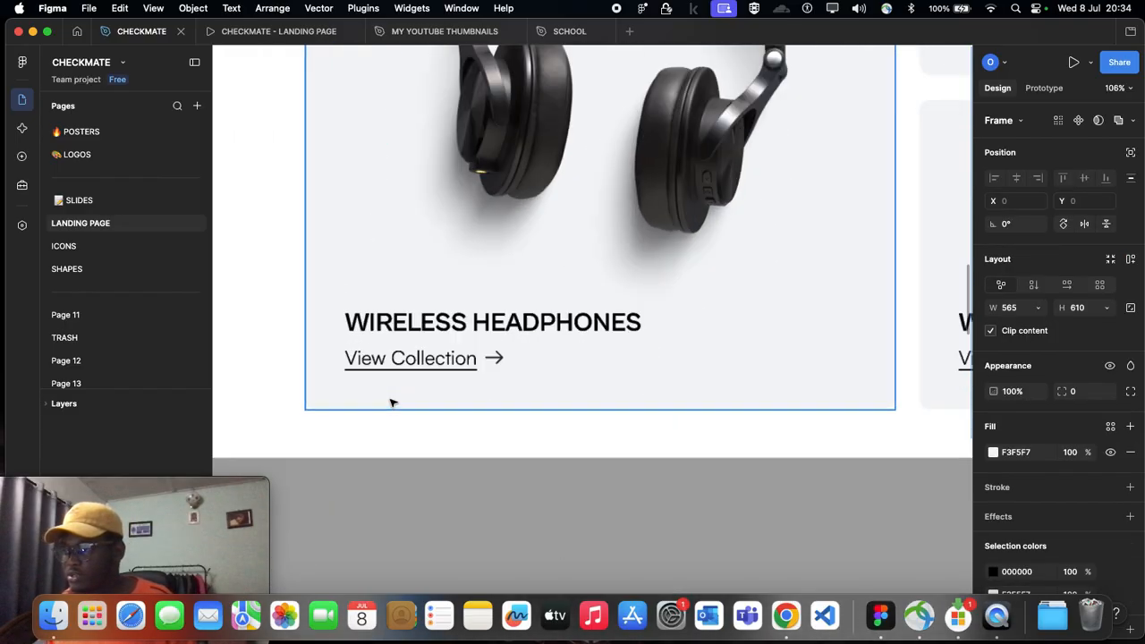
scroll(387, 353, "down", 8)
scroll(430, 339, "up", 6)
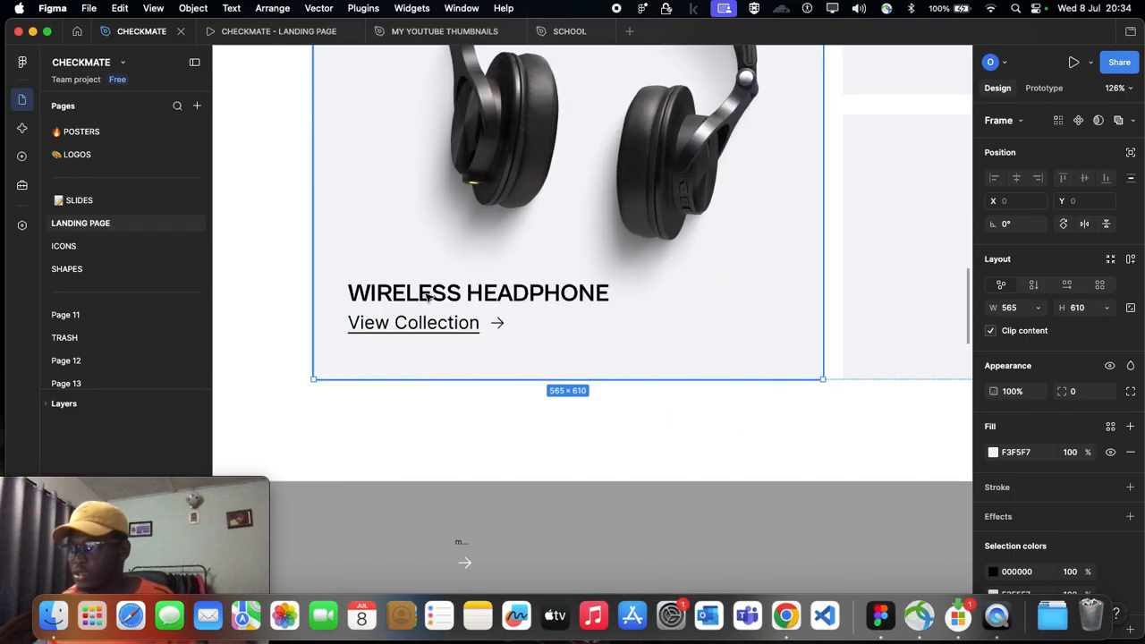
left_click(428, 297)
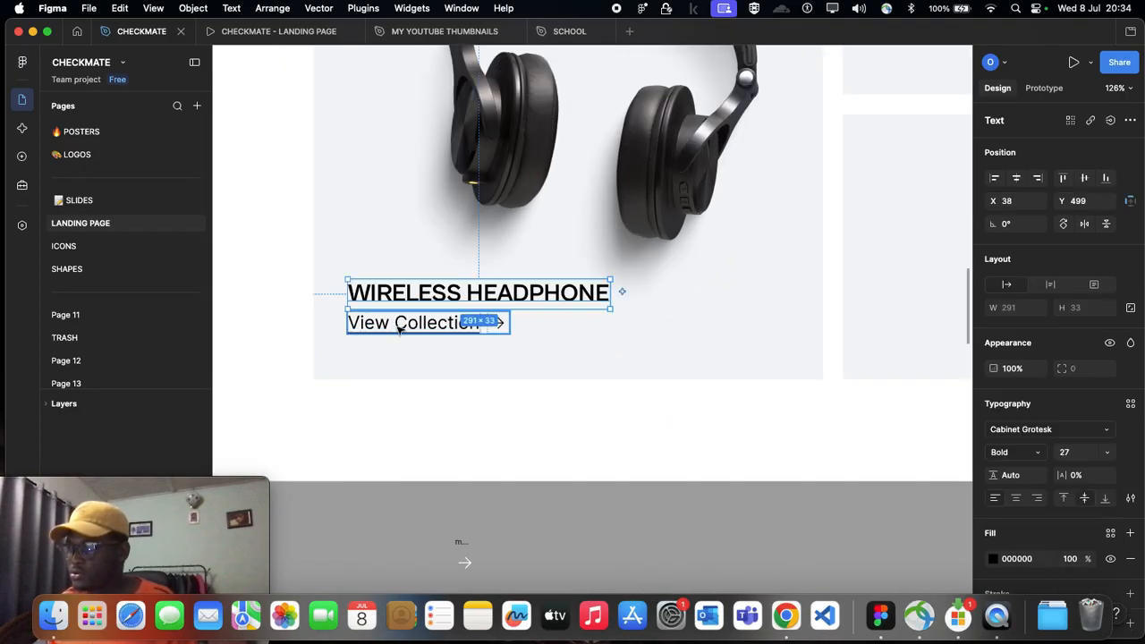
left_click_drag(414, 292, 409, 278)
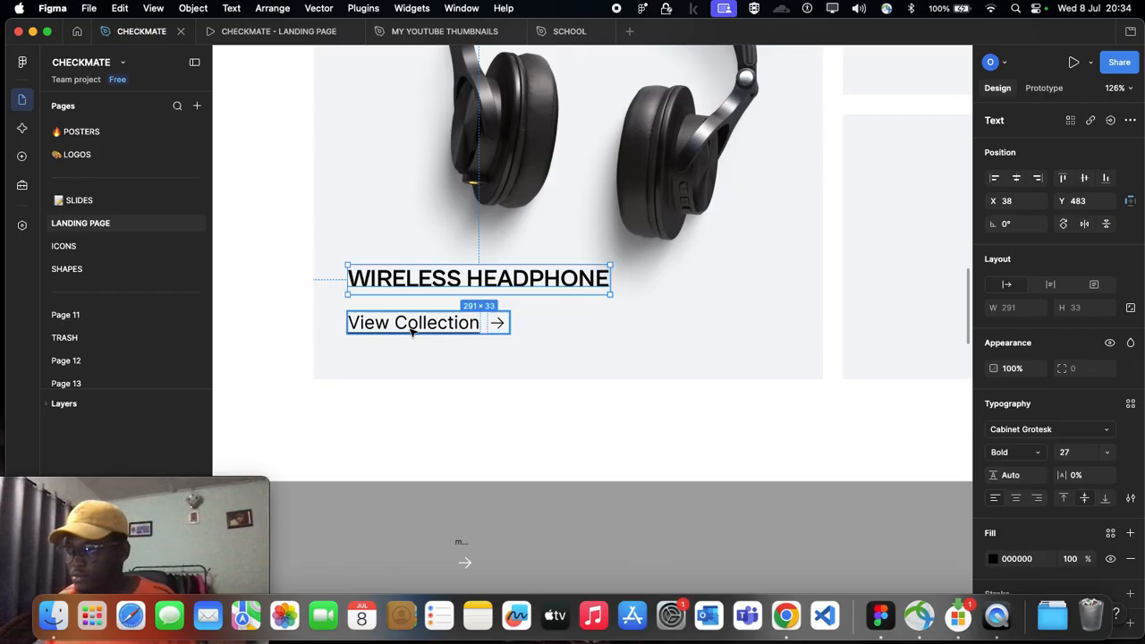
Step: Wrap the WIRELESS HEADPHONE title and its View Collection row in a vertical auto layout with a gap of 5
scroll(412, 330, "up", 5)
left_click(395, 322)
double_click(394, 320)
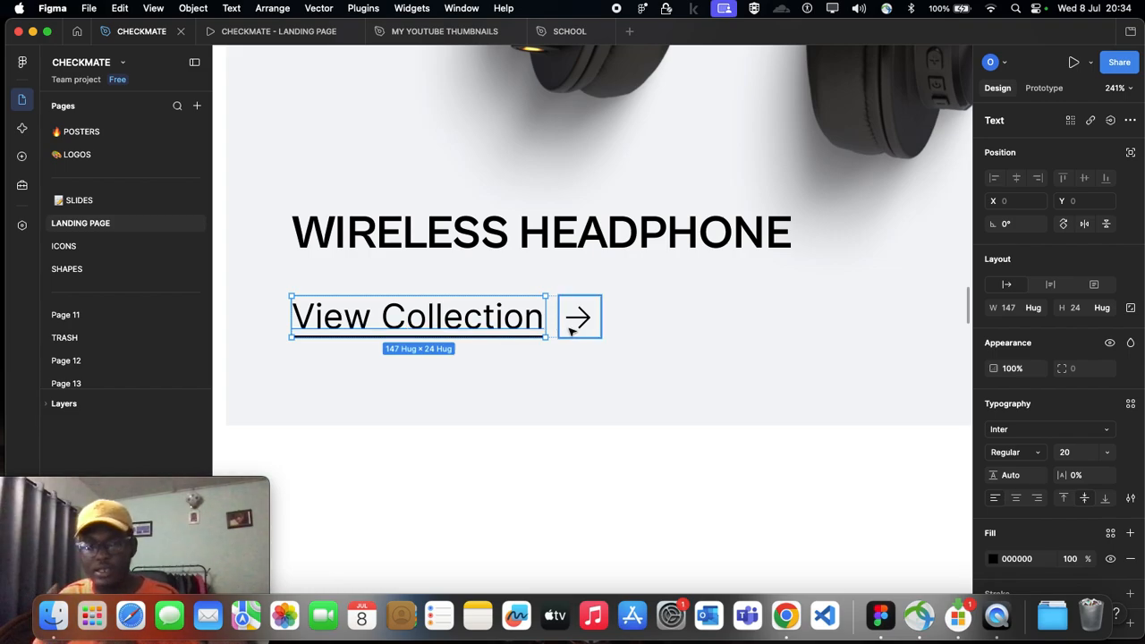
left_click(409, 243)
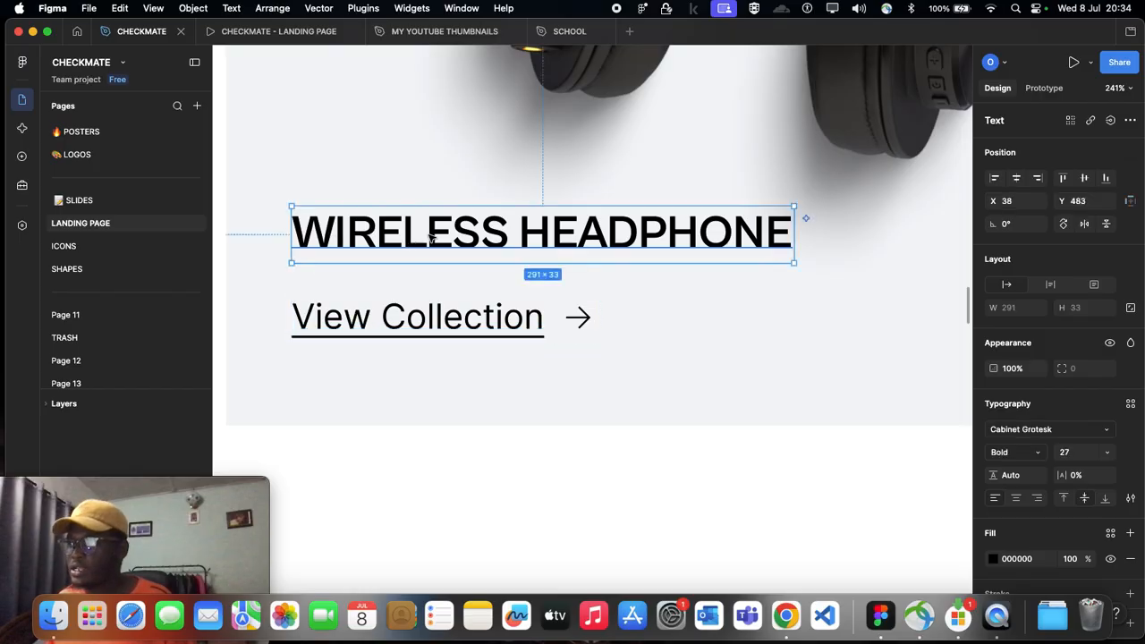
left_click(376, 318)
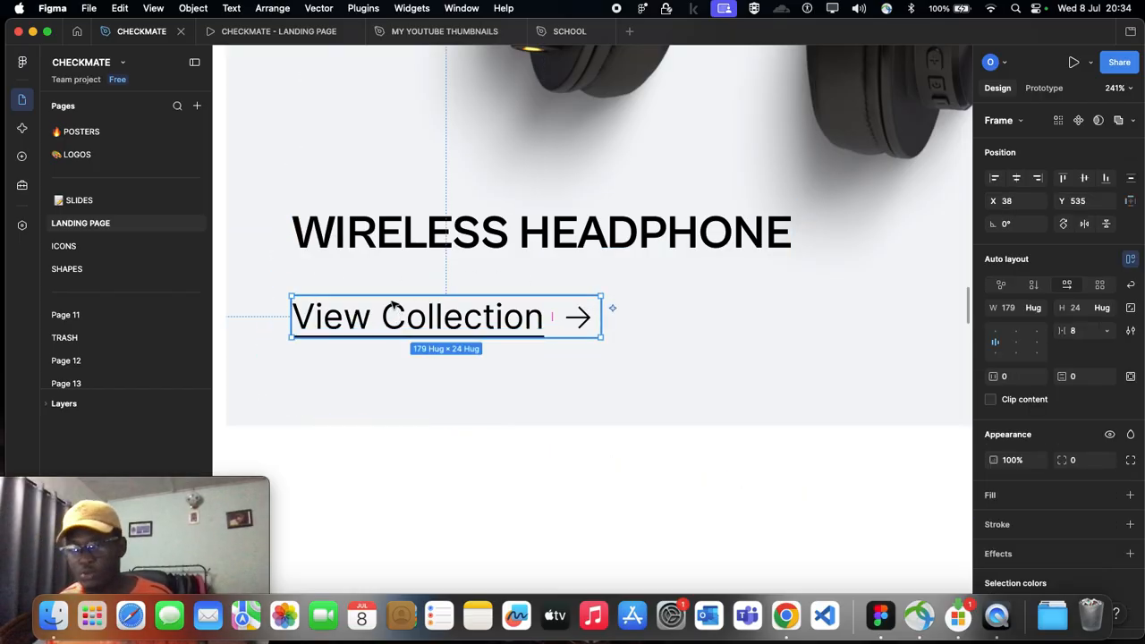
left_click(416, 246)
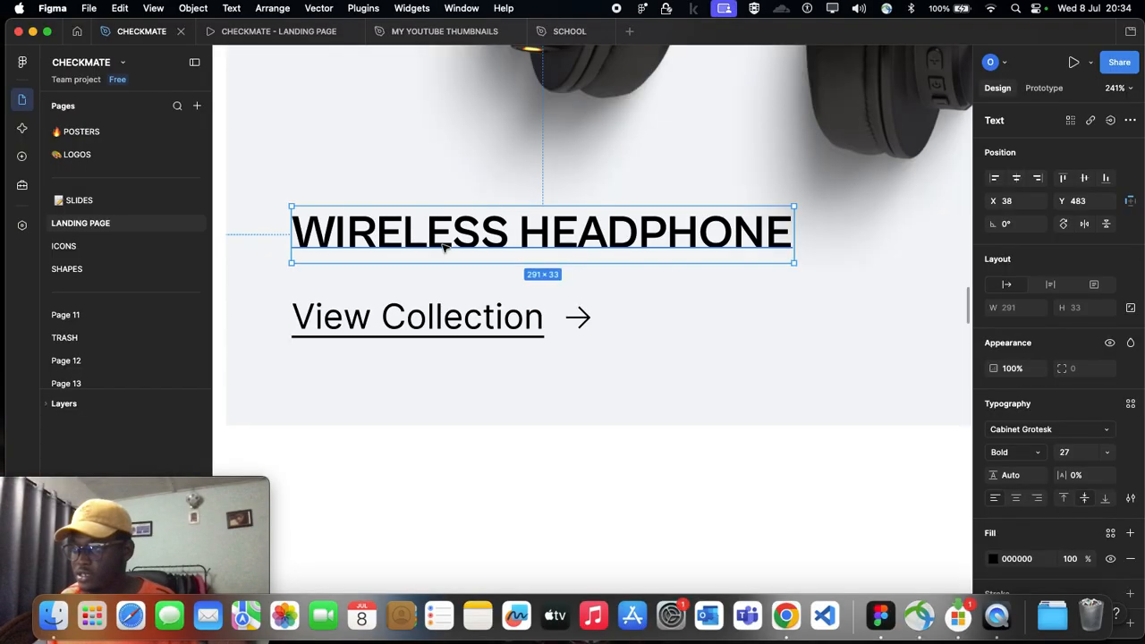
left_click(418, 311, "shift")
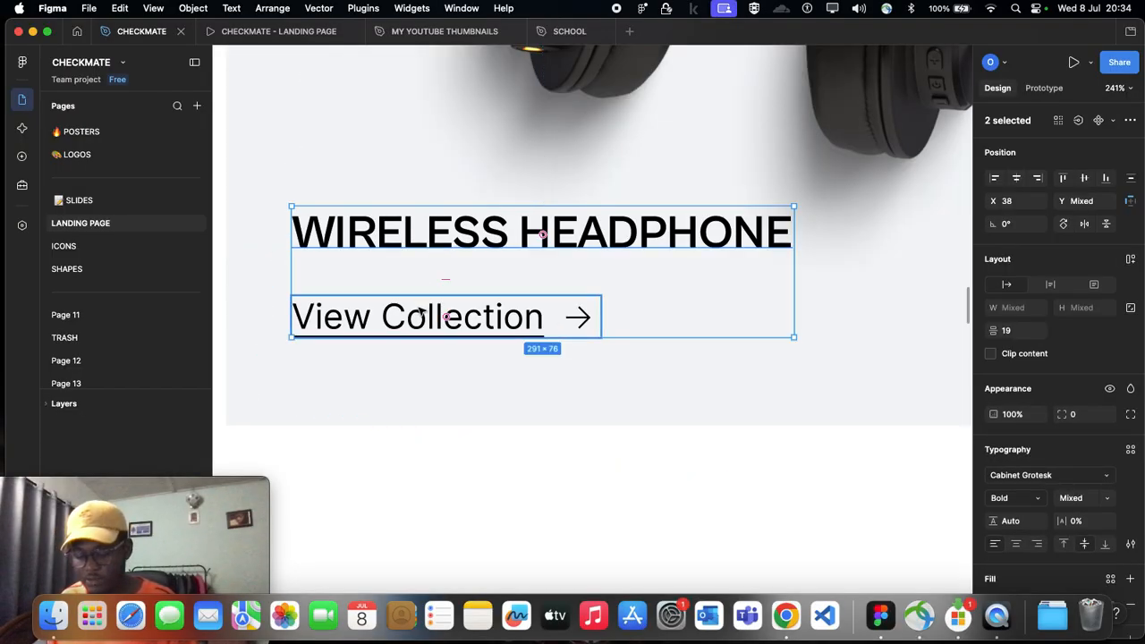
key("shift+a")
scroll(442, 296, "down", 5)
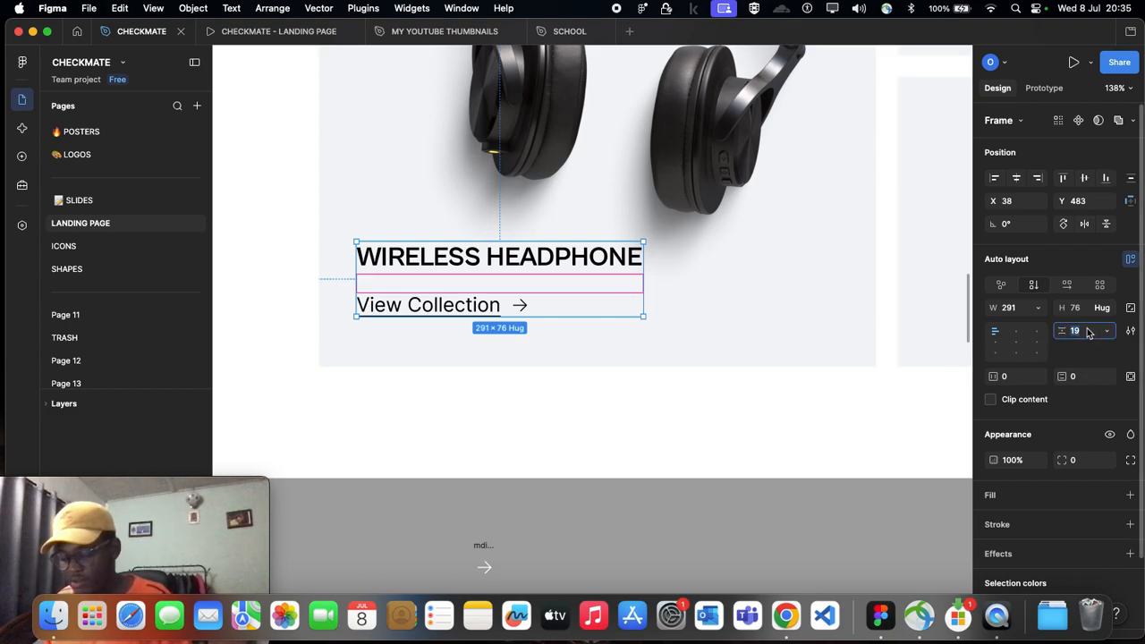
type("5")
key("Return")
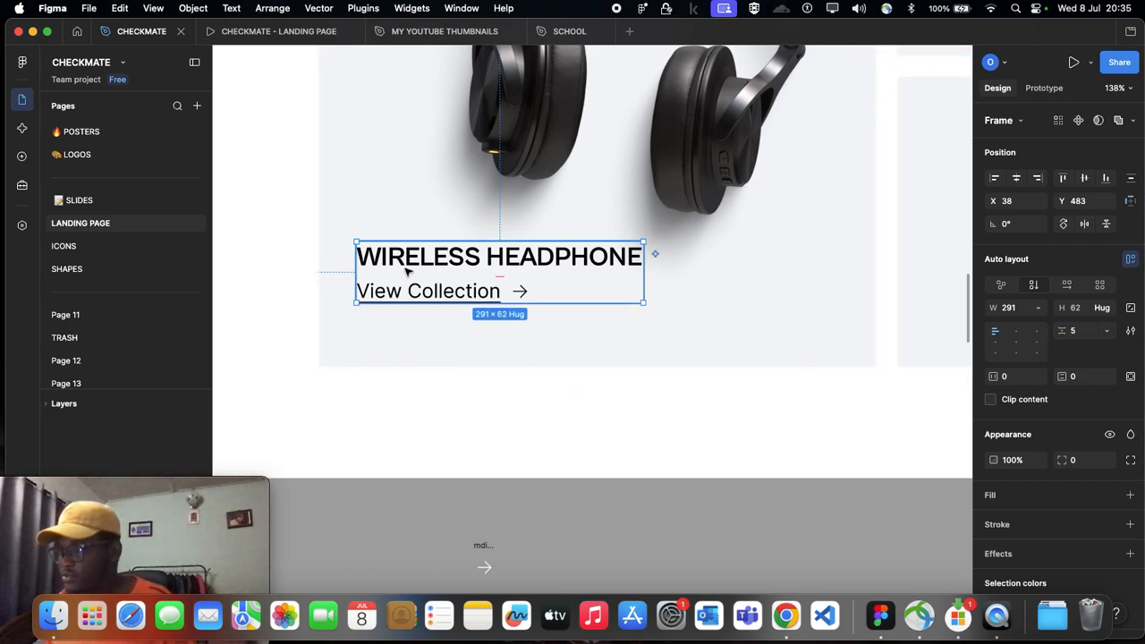
Step: Nudge the headphone card's title and View Collection block down 10 px to Y 493
key("shift+Down")
scroll(409, 275, "down", 4)
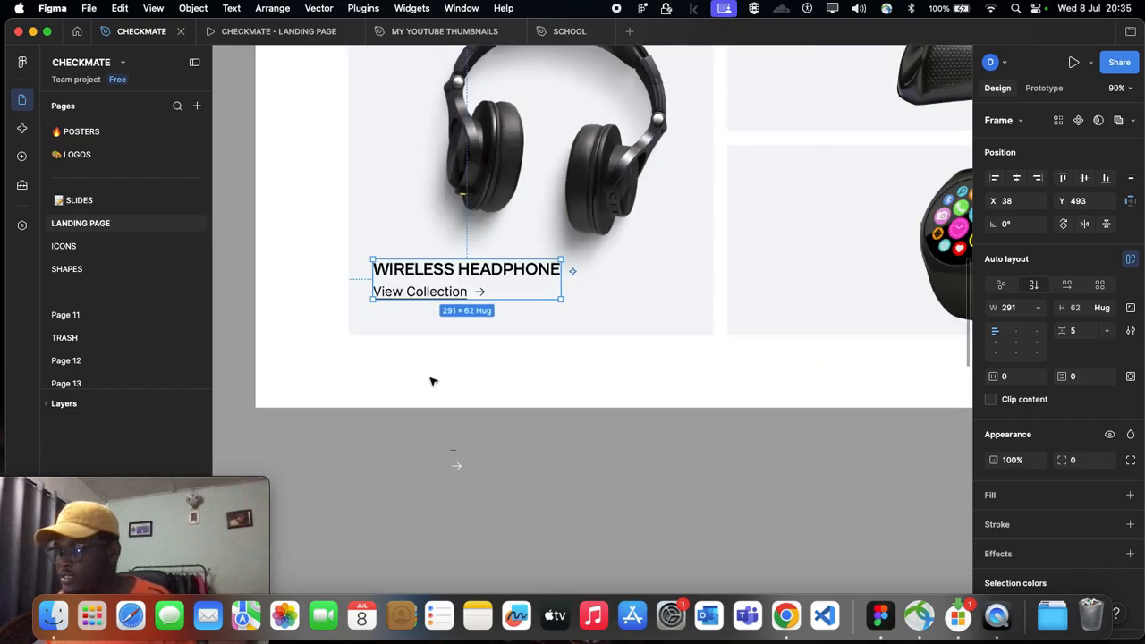
left_click(431, 380)
scroll(431, 380, "down", 5)
scroll(431, 340, "left", 6)
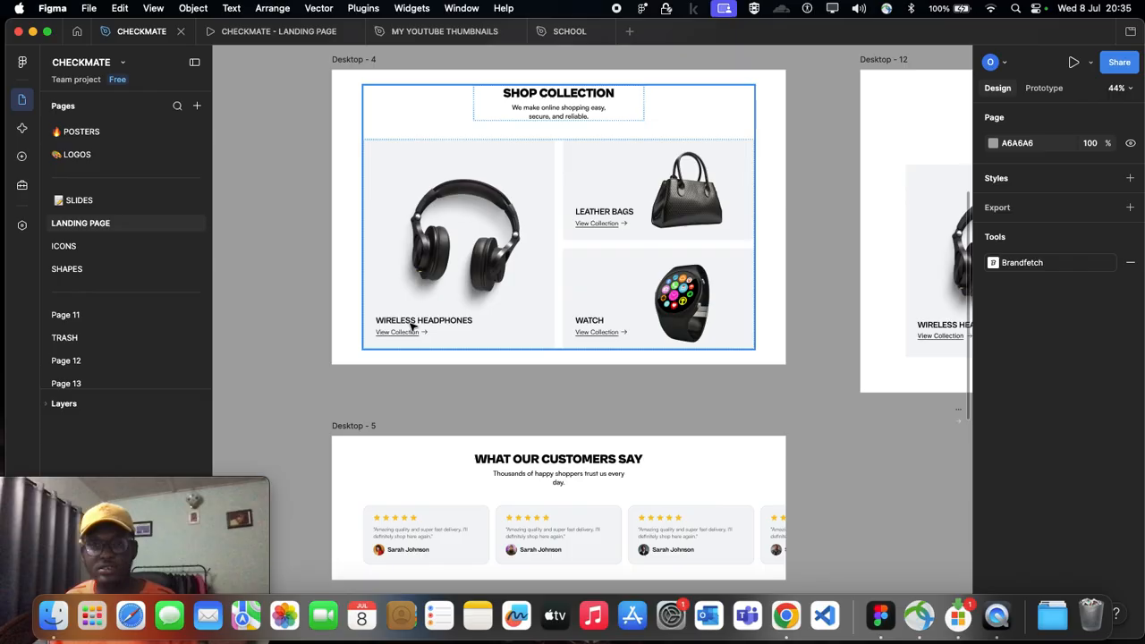
scroll(410, 327, "up", 1)
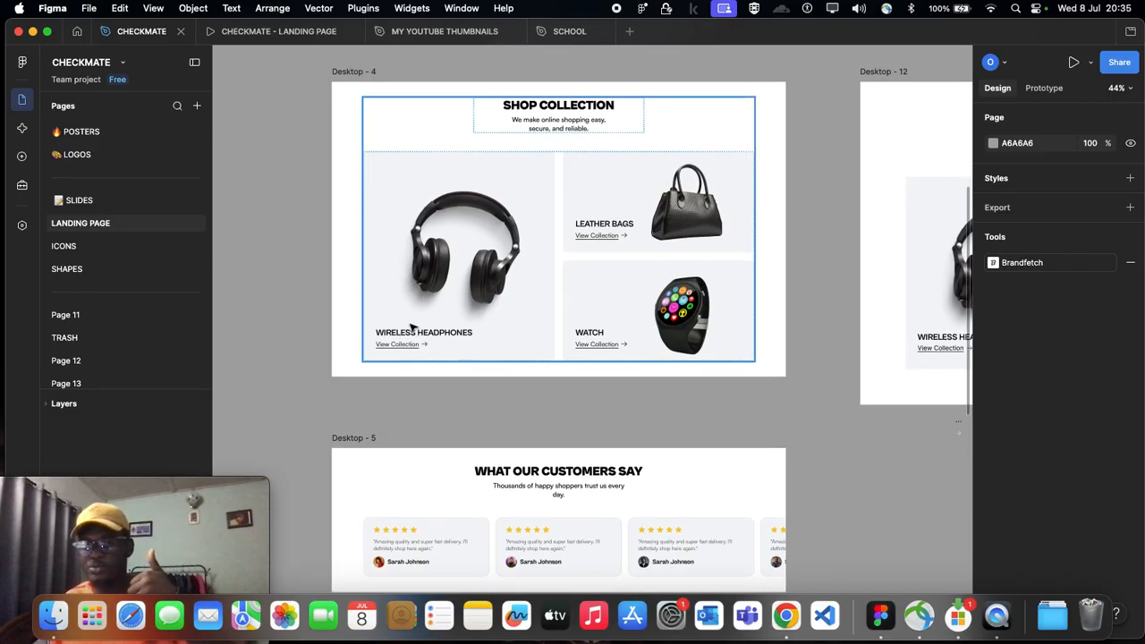
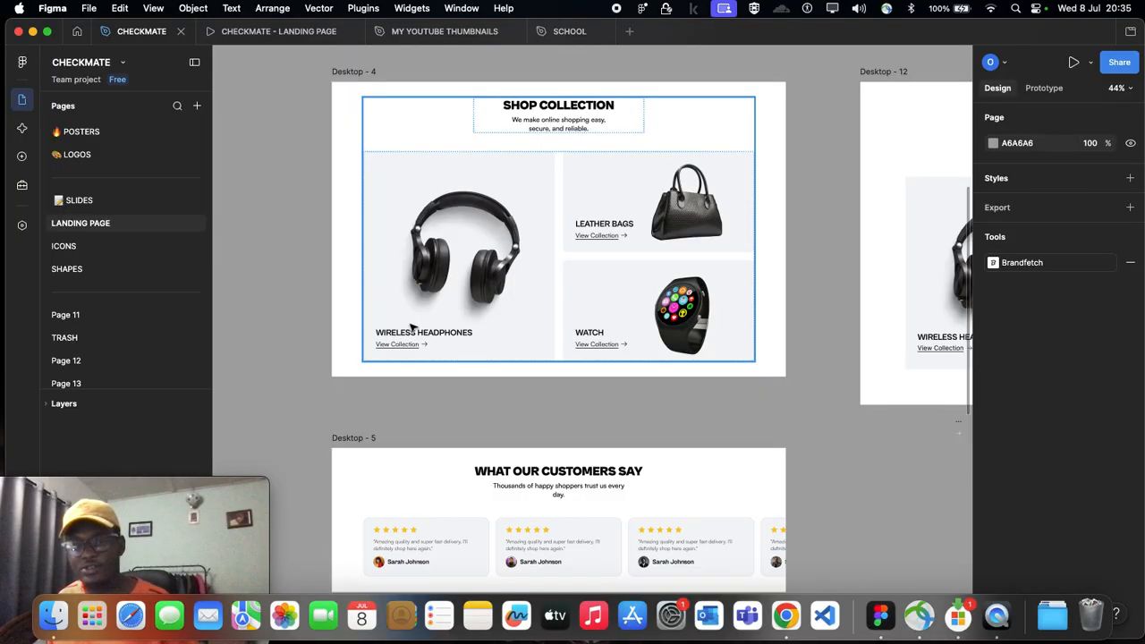
Step: Compare the headphone card's title and View Collection block in Desktop - 12 with the Desktop - 4 reference
left_click(344, 384)
scroll(343, 385, "down", 2)
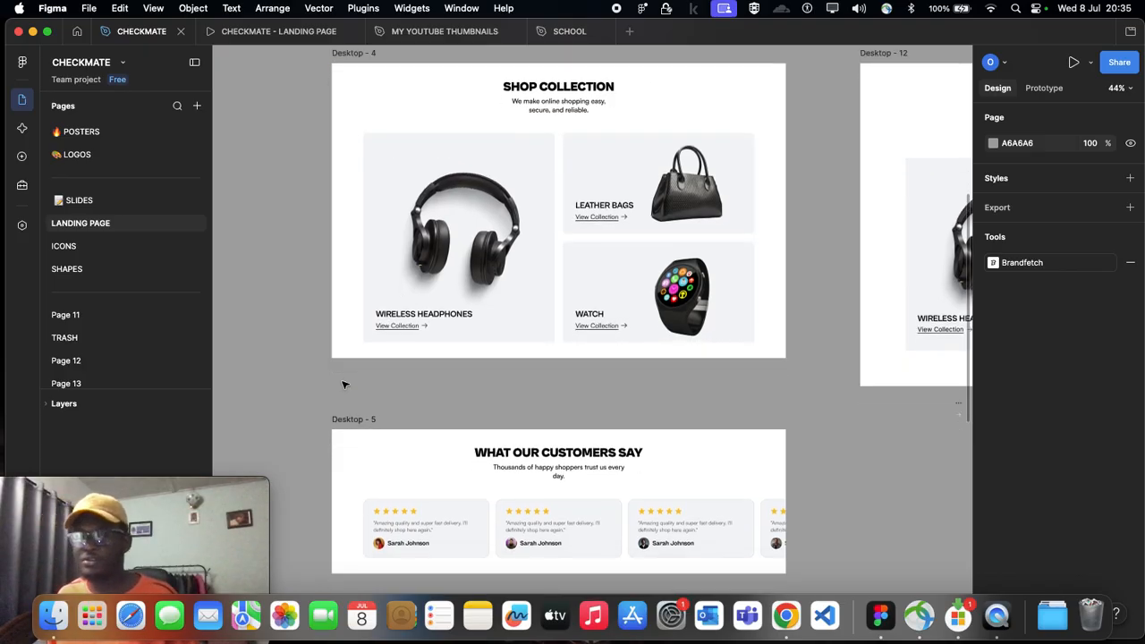
scroll(352, 377, "right", 5)
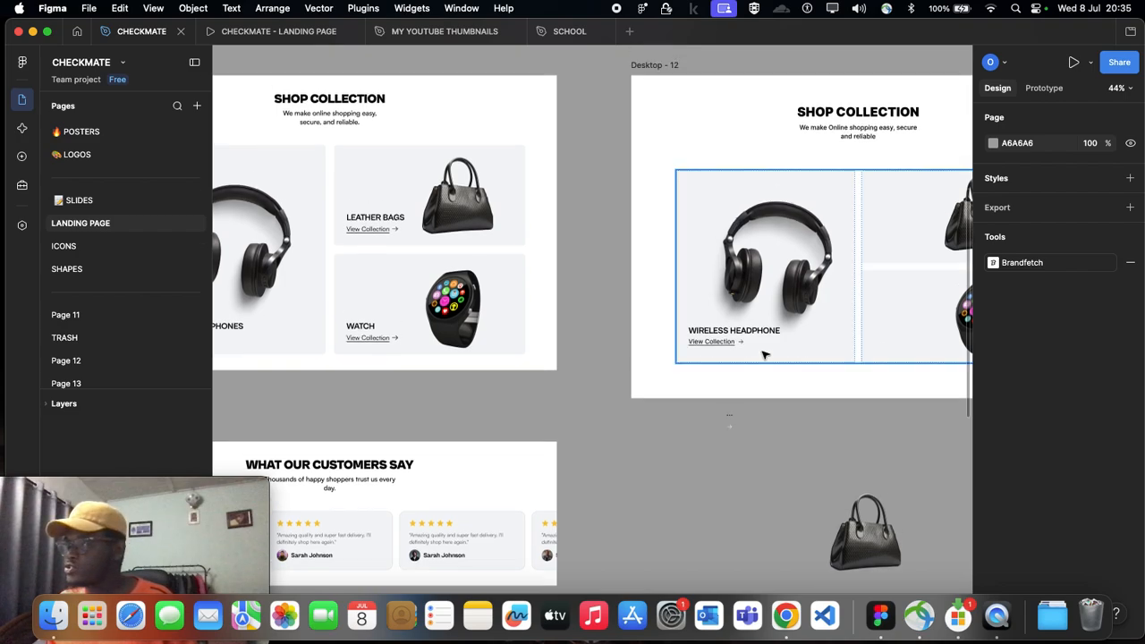
scroll(763, 355, "up", 2)
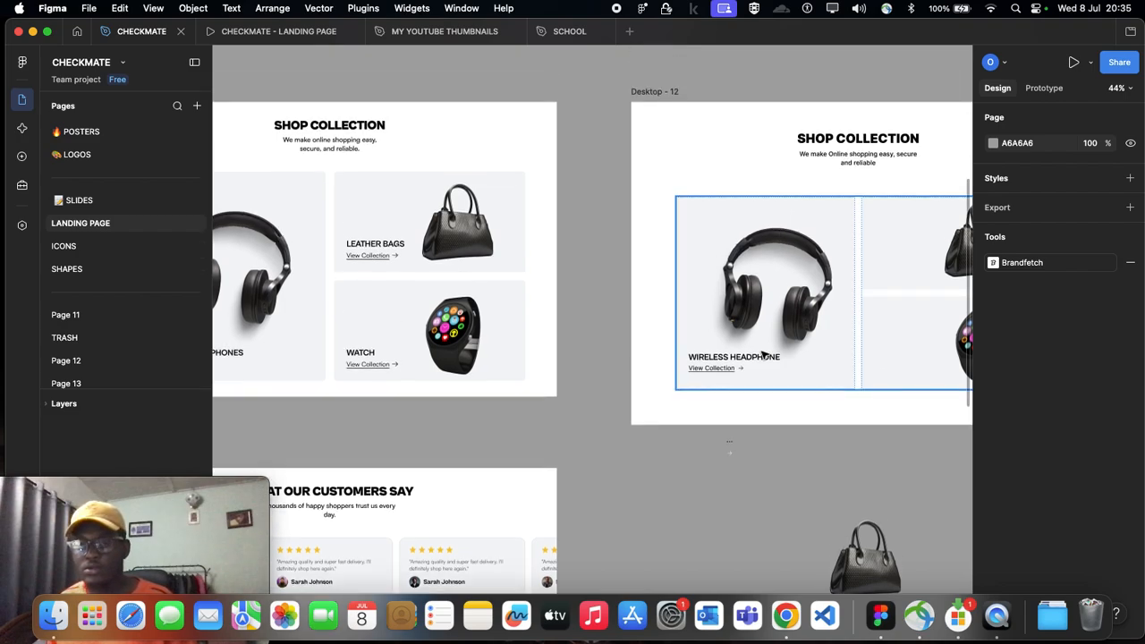
scroll(762, 355, "right", 2)
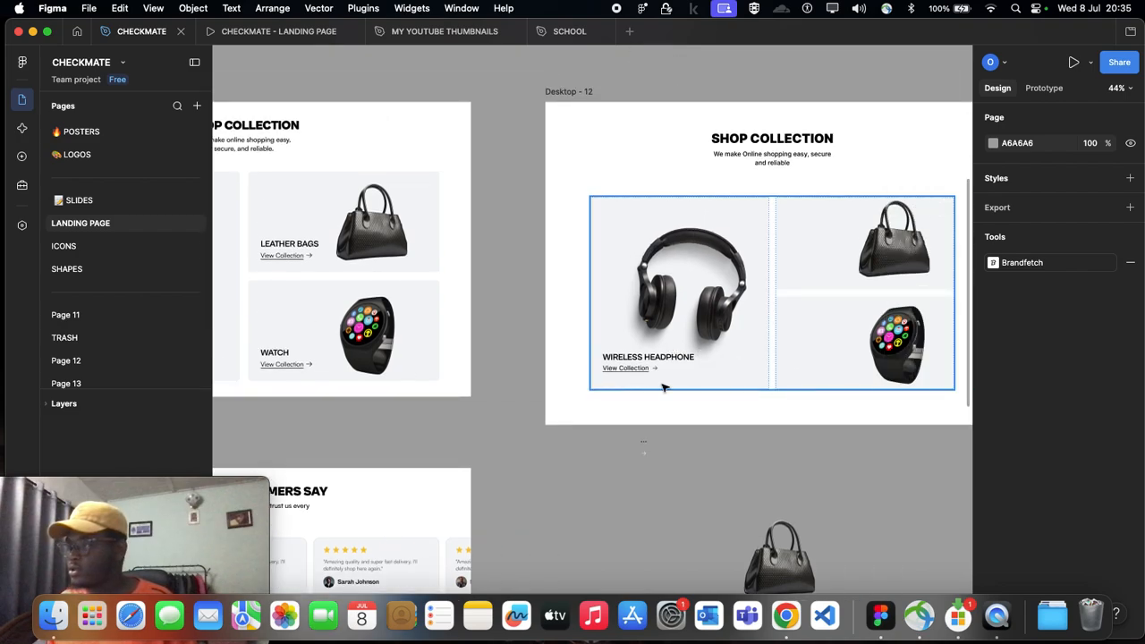
left_click(638, 367)
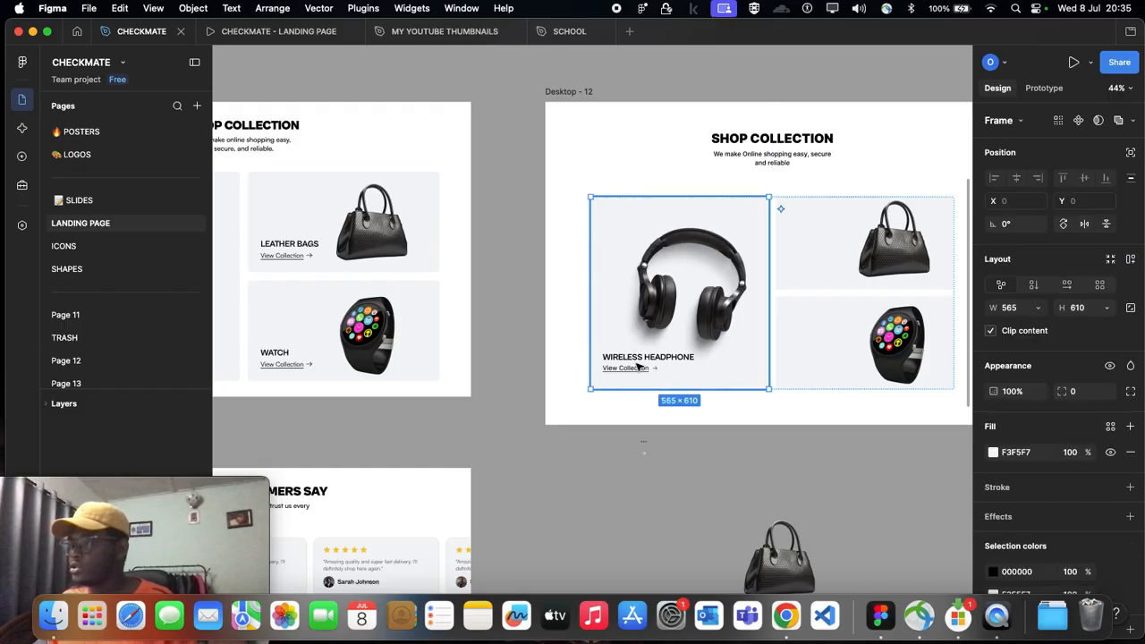
left_click(638, 367)
scroll(639, 367, "right", 2)
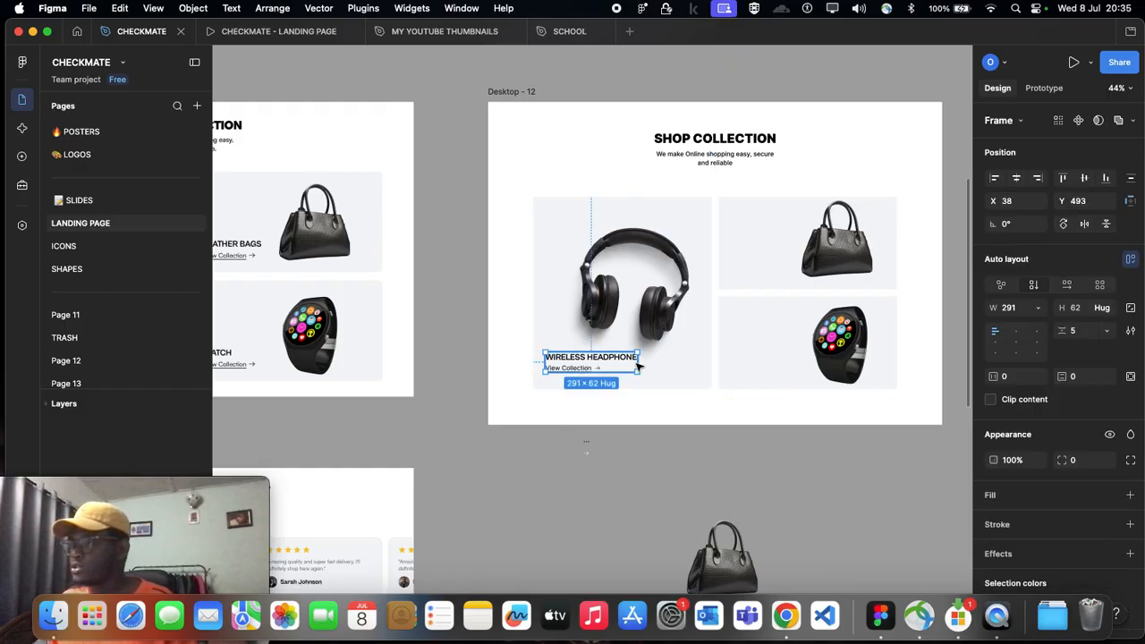
scroll(709, 372, "up", 3)
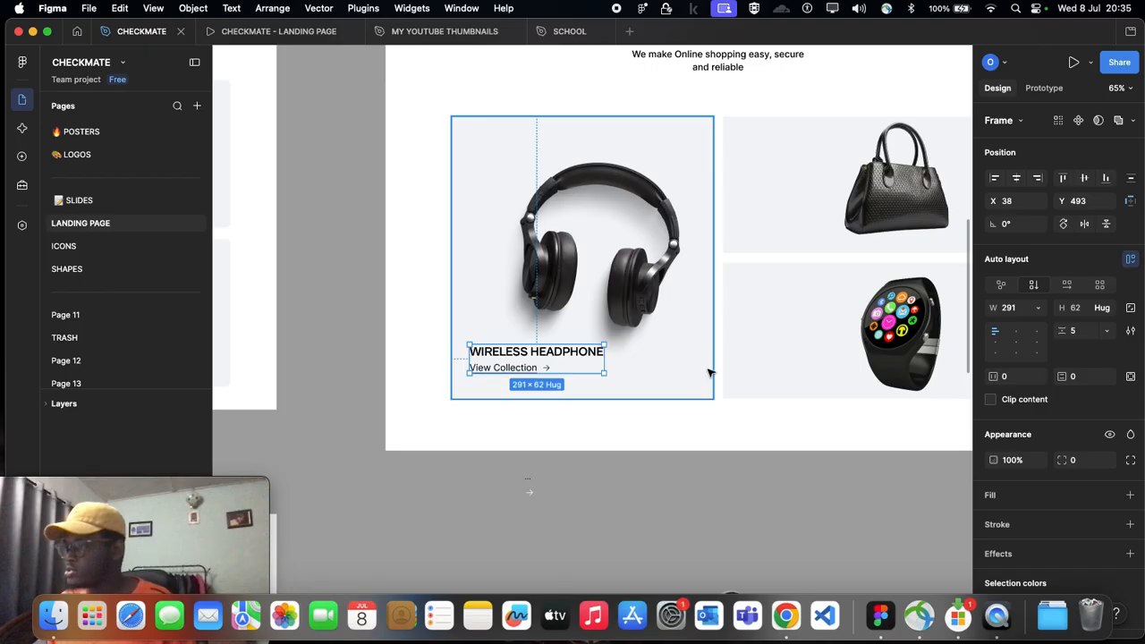
scroll(573, 395, "left", 3)
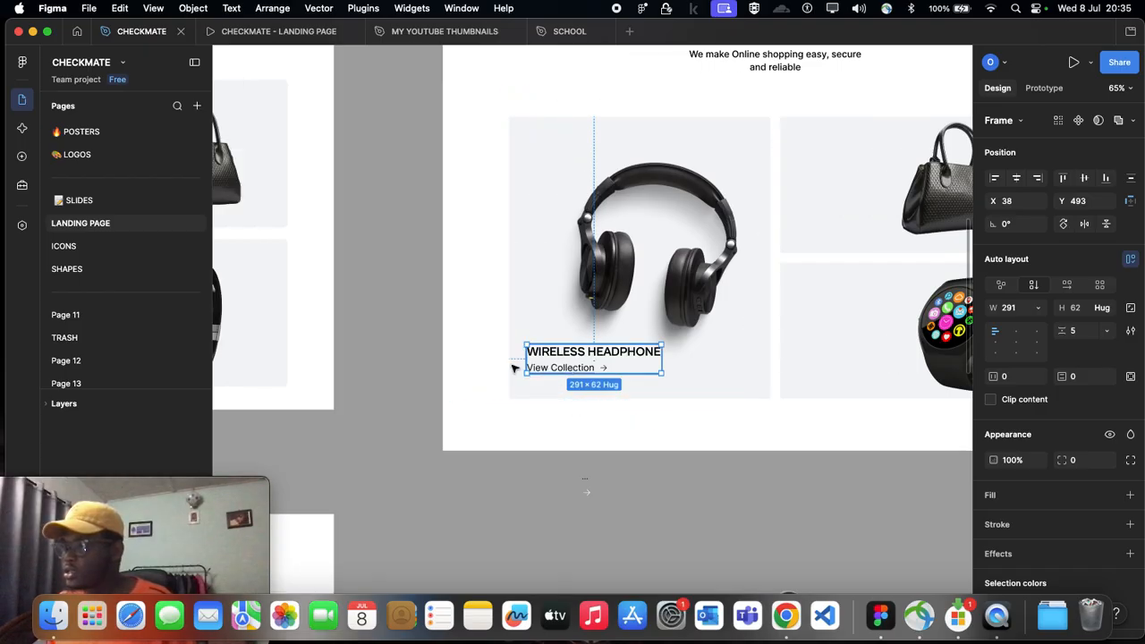
scroll(582, 382, "right", 6)
scroll(483, 350, "up", 3)
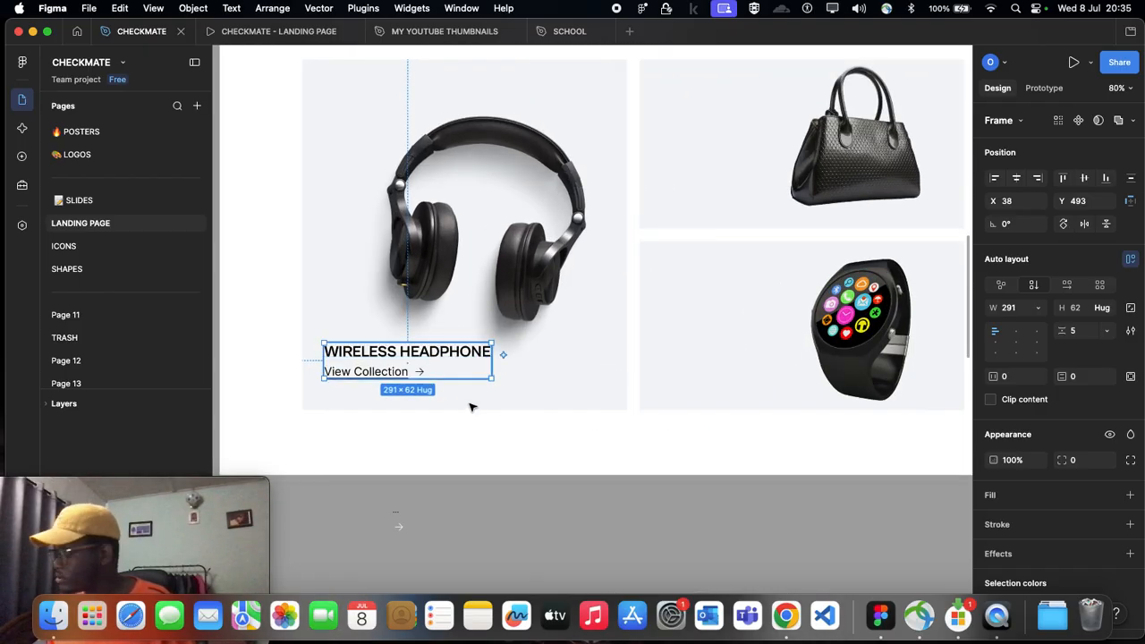
scroll(454, 394, "left", 2)
scroll(453, 393, "left", 2)
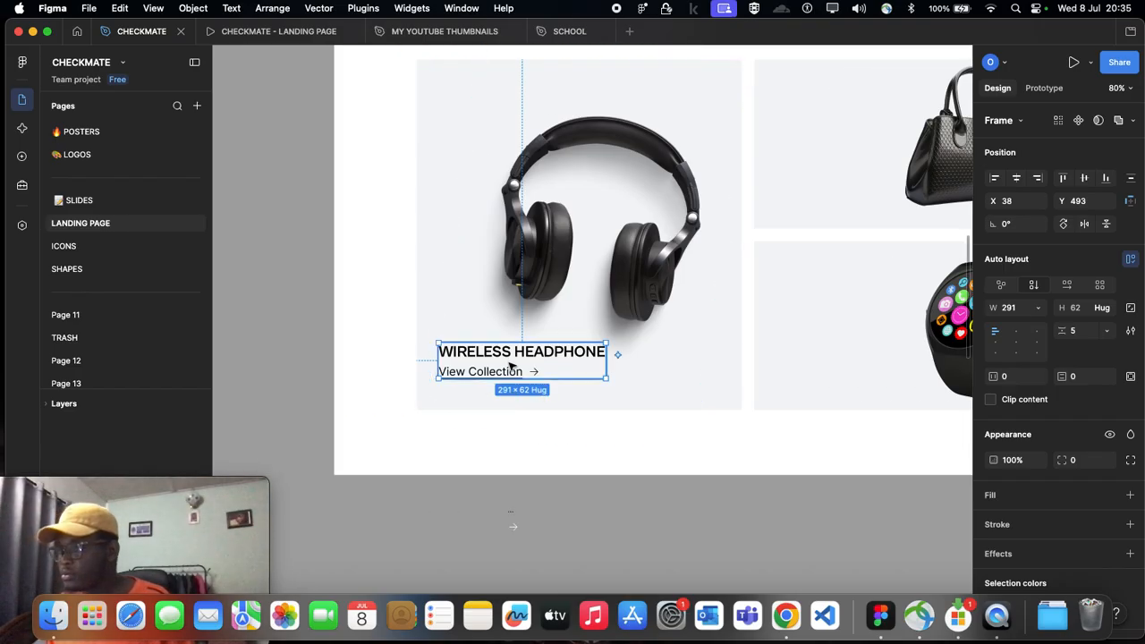
scroll(509, 366, "left", 4)
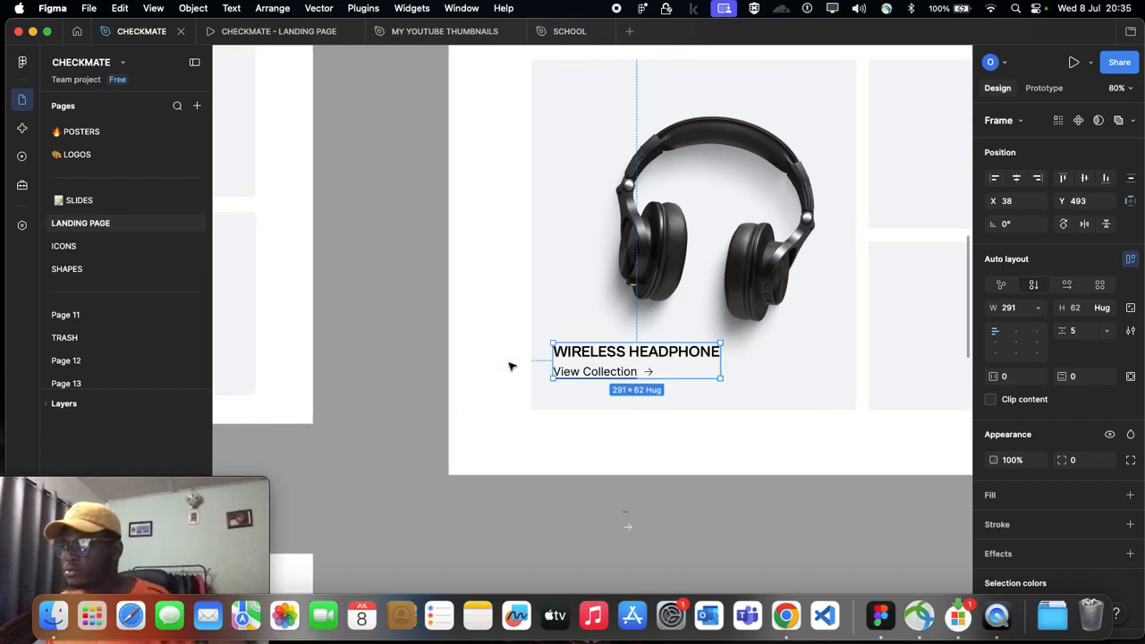
scroll(510, 366, "right", 5)
scroll(511, 366, "left", 9)
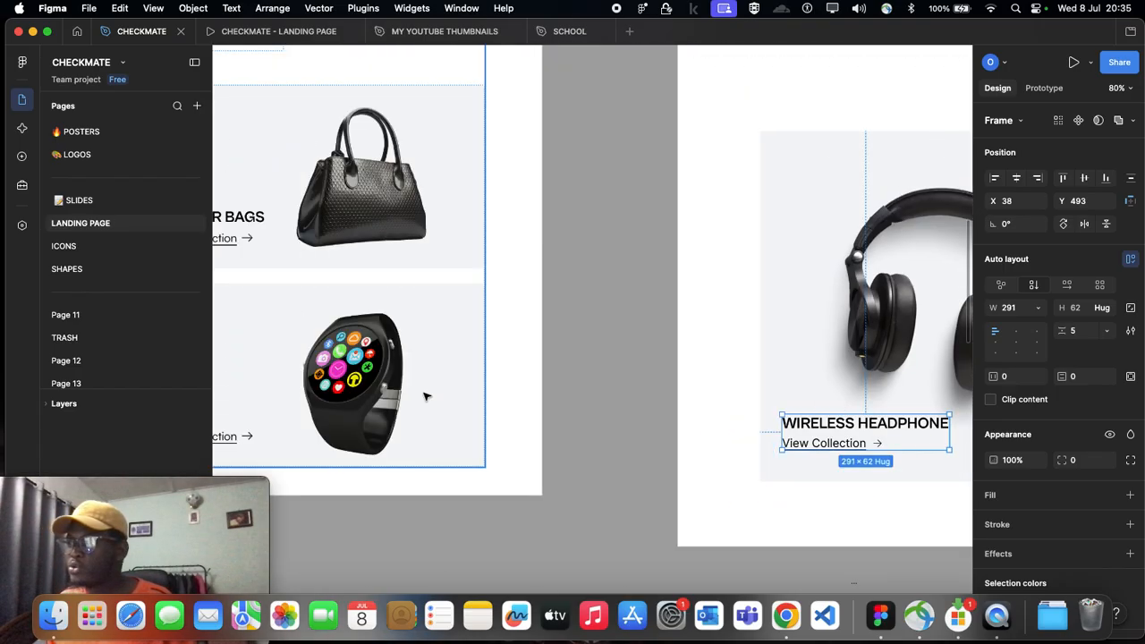
Step: Inspect the auto layout of the LEATHER BAGS and WATCH card column in Desktop - 4
scroll(430, 403, "left", 3)
left_click(329, 195)
left_click(329, 195)
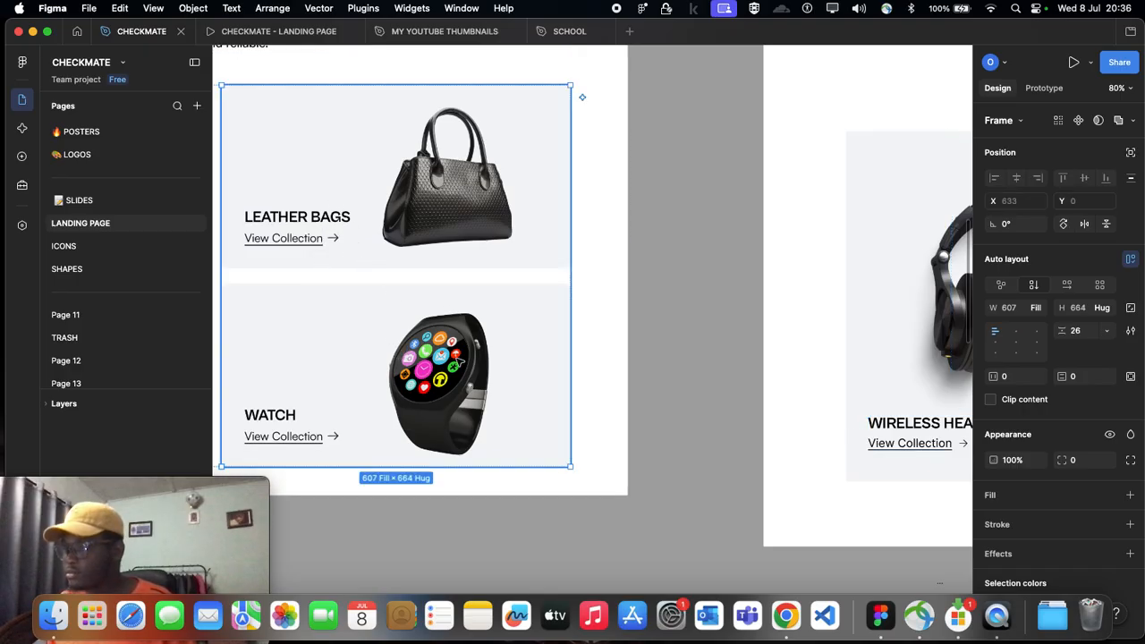
scroll(458, 360, "left", 1)
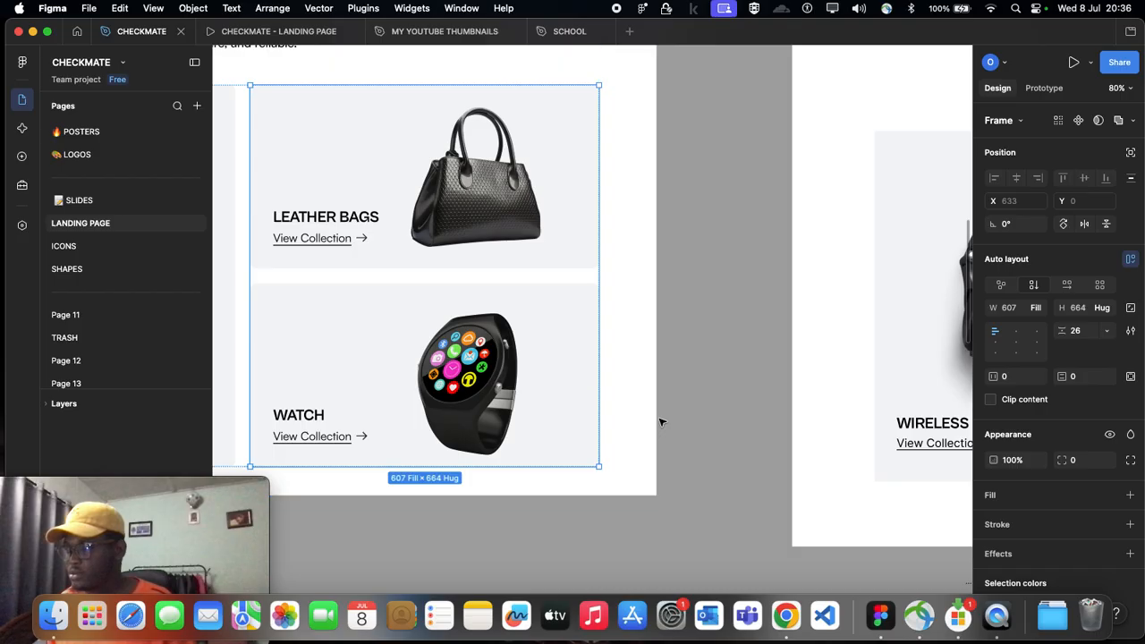
scroll(660, 421, "right", 15)
scroll(474, 440, "right", 5)
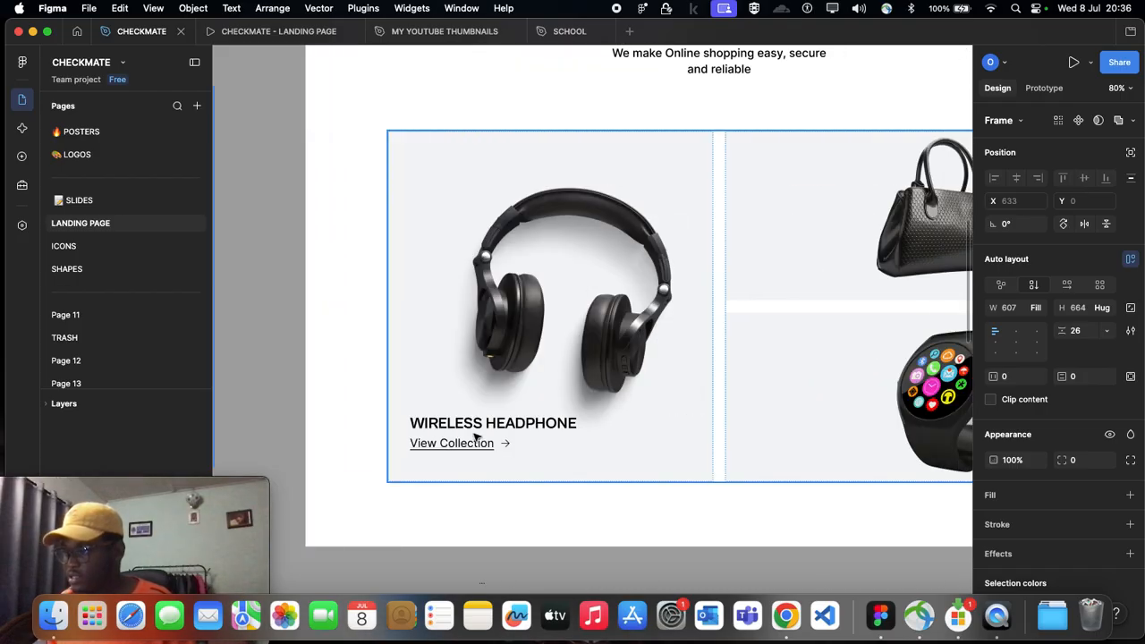
Step: Copy the headphone card's title and View Collection block into the handbag card and place it at X 22, Y 193
left_click(703, 275)
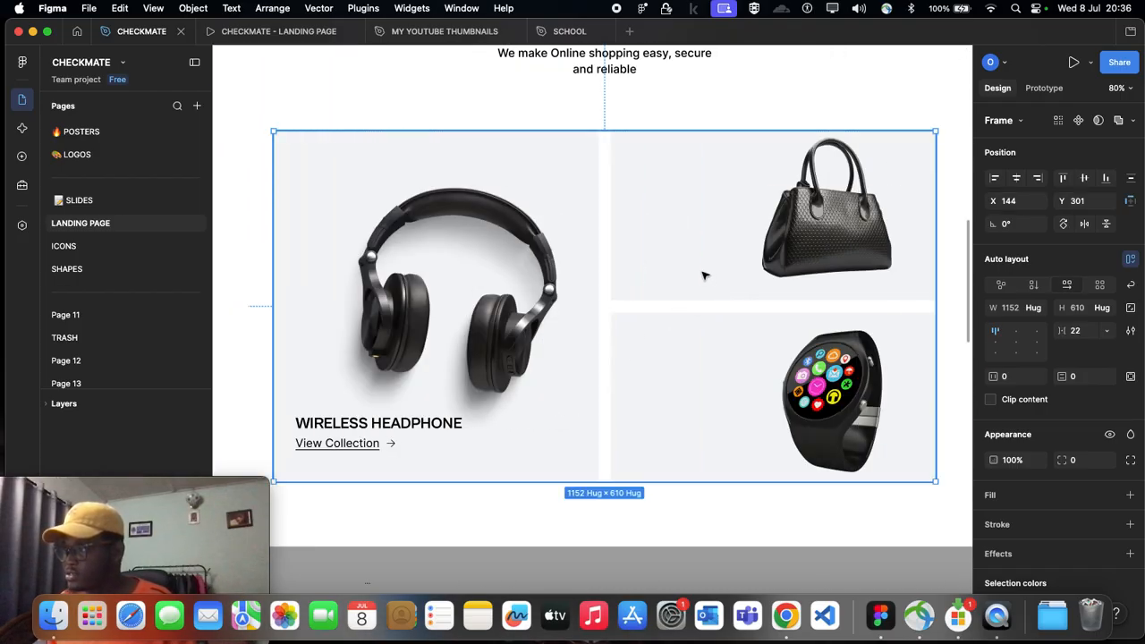
left_click(704, 275)
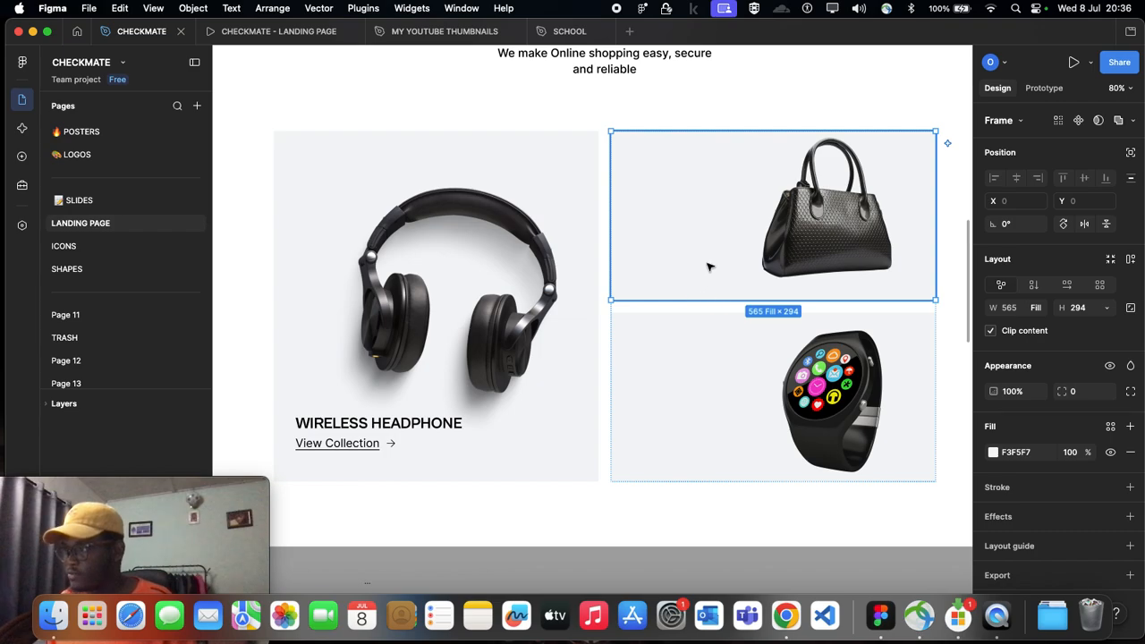
left_click(670, 391)
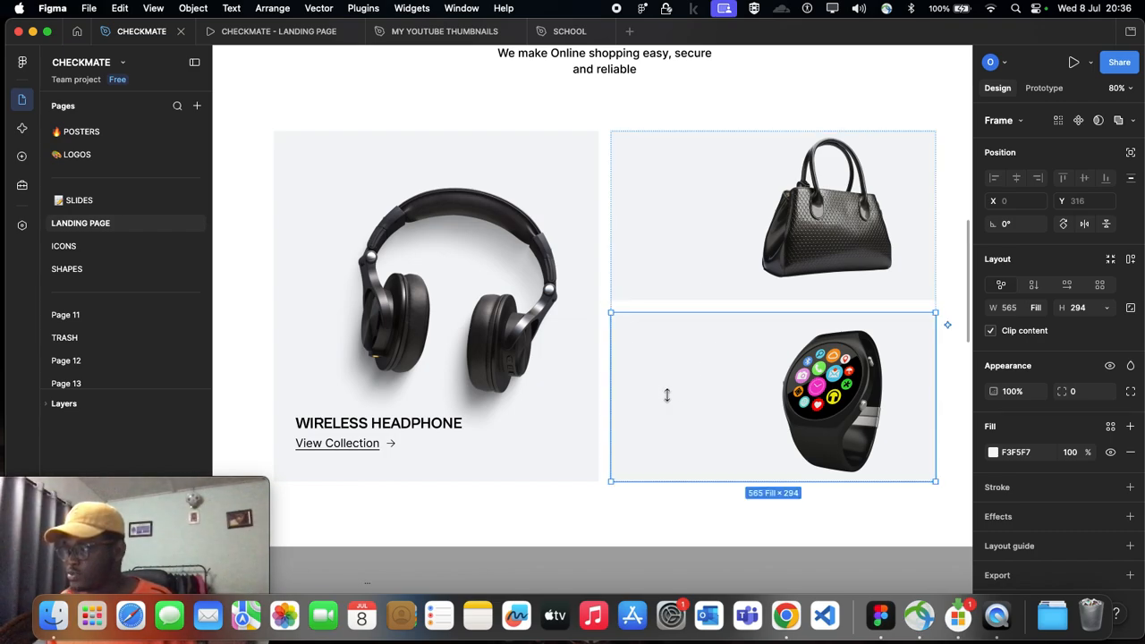
left_click(394, 426)
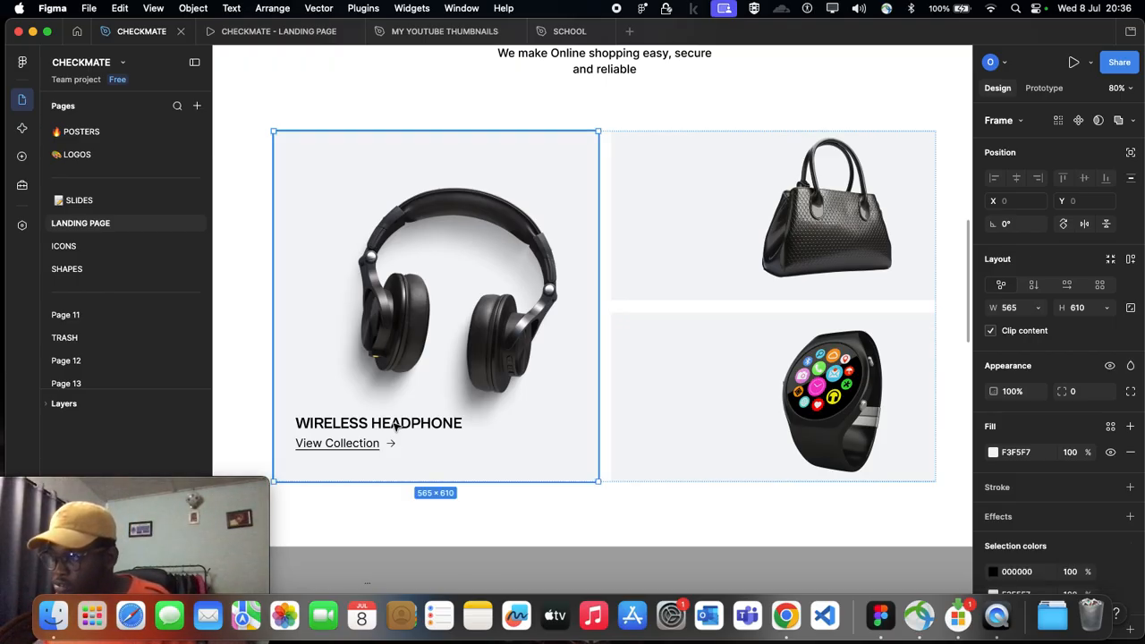
left_click(394, 427)
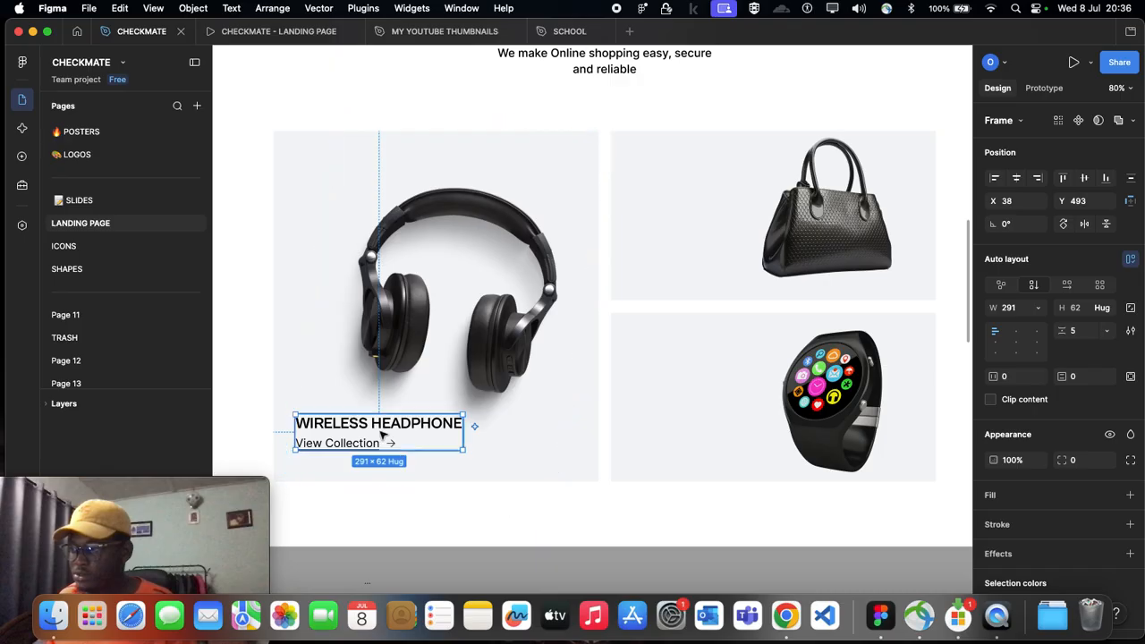
left_click(375, 429)
key("super+c")
left_click(666, 289)
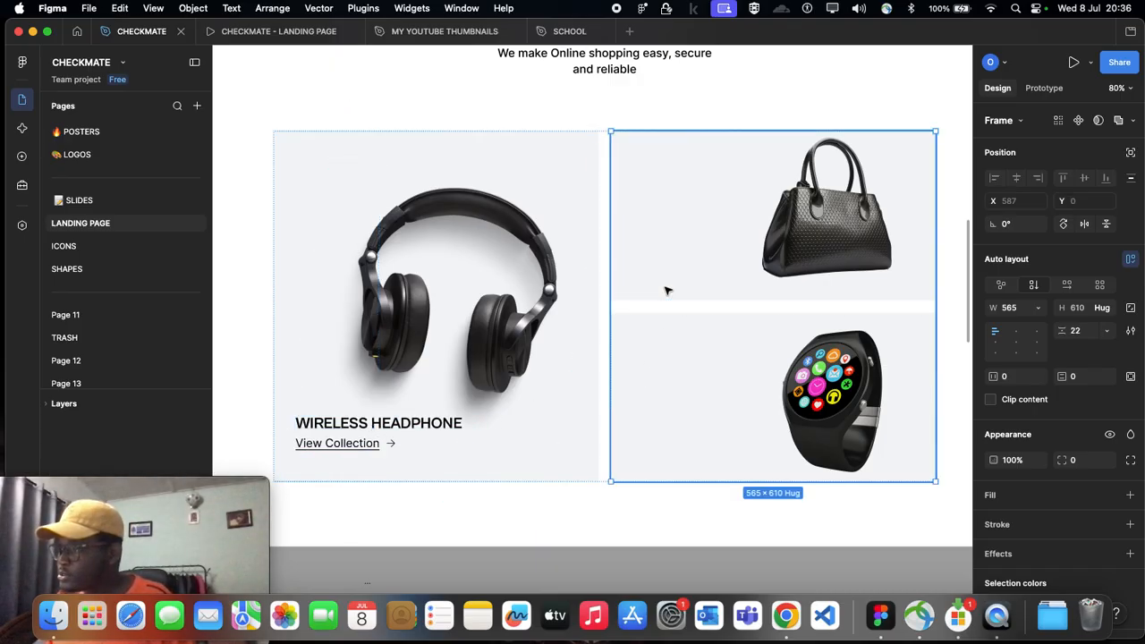
left_click(666, 290)
key("super+v")
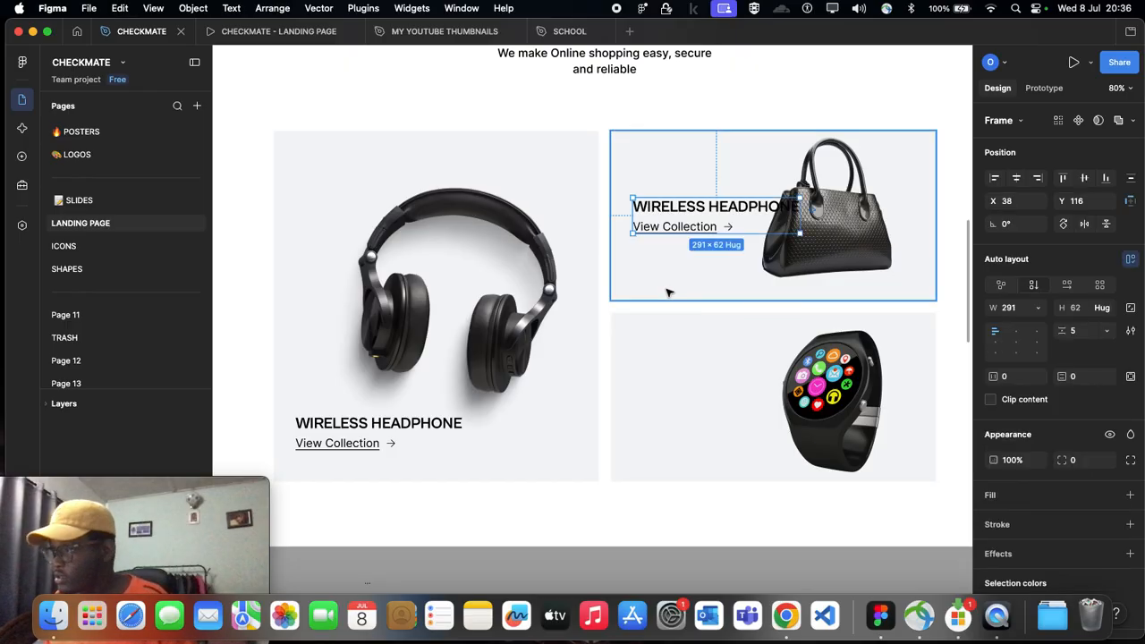
left_click_drag(683, 211, 673, 256)
Step: Scale the handbag image down to 421 × 595 and position it at X 218, Y -174
left_click_drag(832, 208, 872, 202)
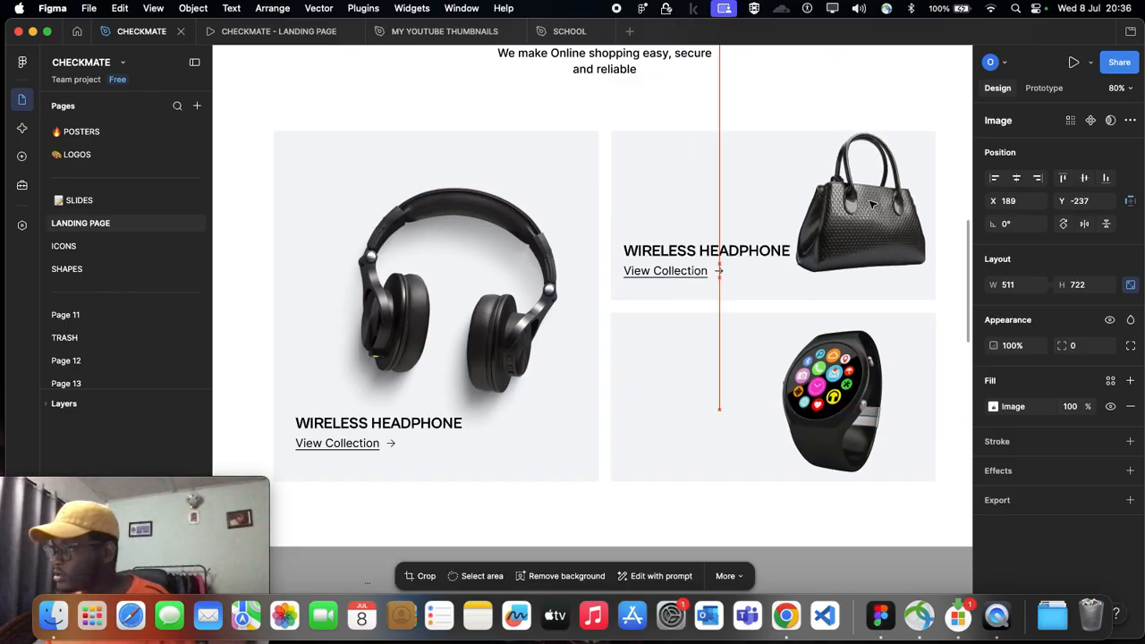
scroll(832, 318, "right", 5)
left_click_drag(811, 408, 786, 383)
scroll(672, 248, "up", 3)
left_click_drag(519, 107, 560, 164)
left_click_drag(690, 327, 642, 281)
mouse_move(543, 153)
left_mouse_down()
mouse_move(532, 130)
mouse_move(535, 141)
left_mouse_up()
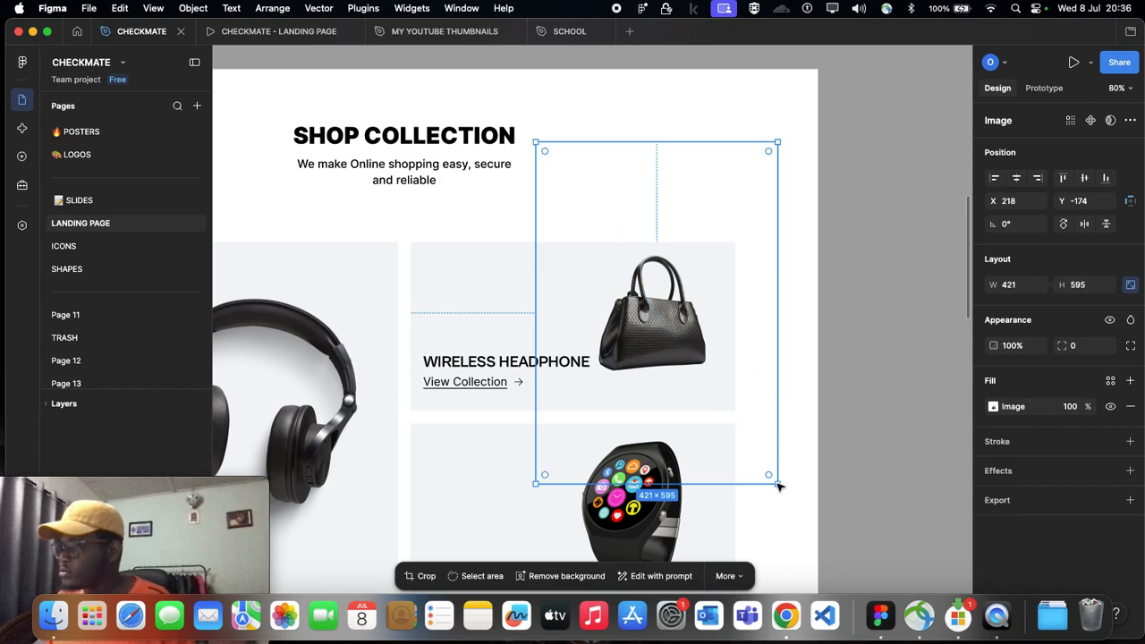
Step: Enlarge the handbag image slightly to 430 × 608 and move it to X 227, Y -157
key("Return")
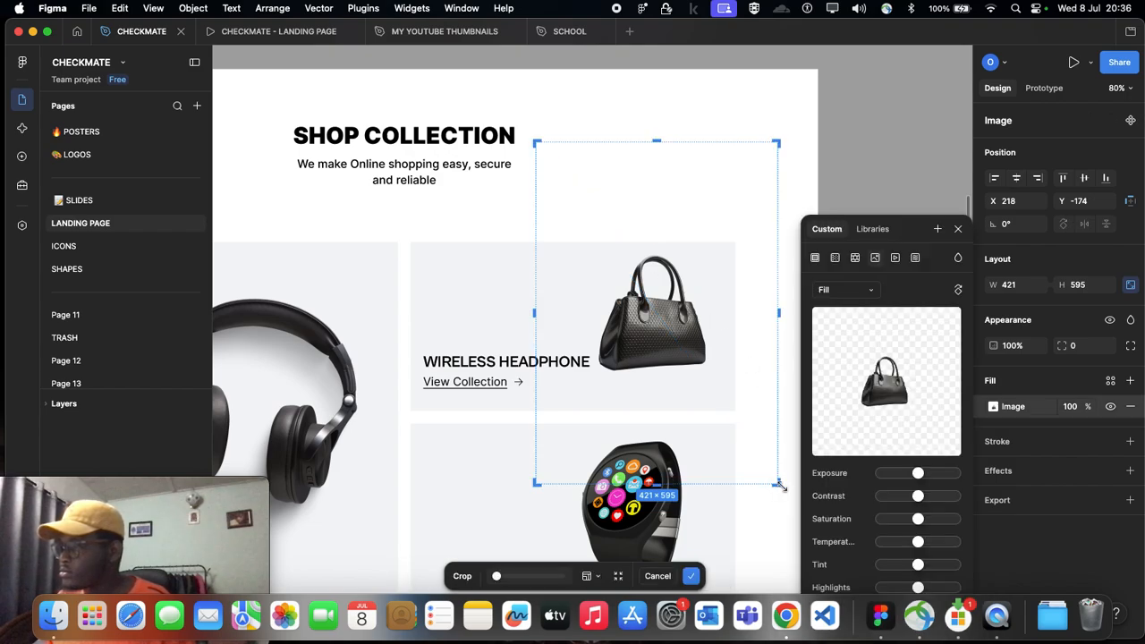
key("Escape")
left_click_drag(779, 484, 783, 491)
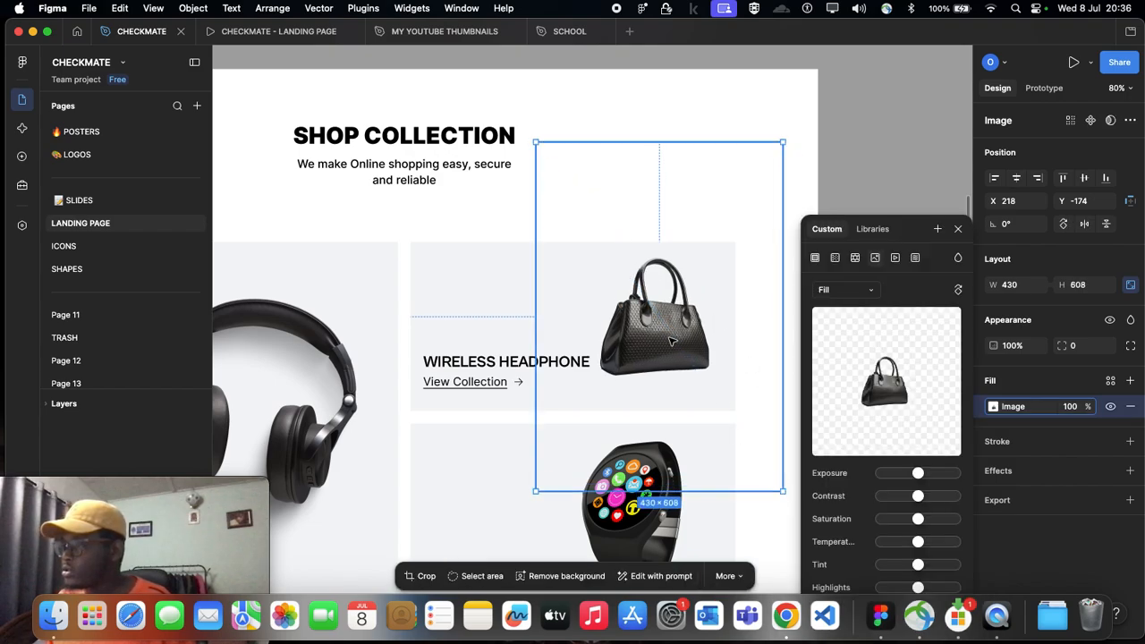
left_click_drag(669, 336, 674, 345)
scroll(674, 346, "down", 3)
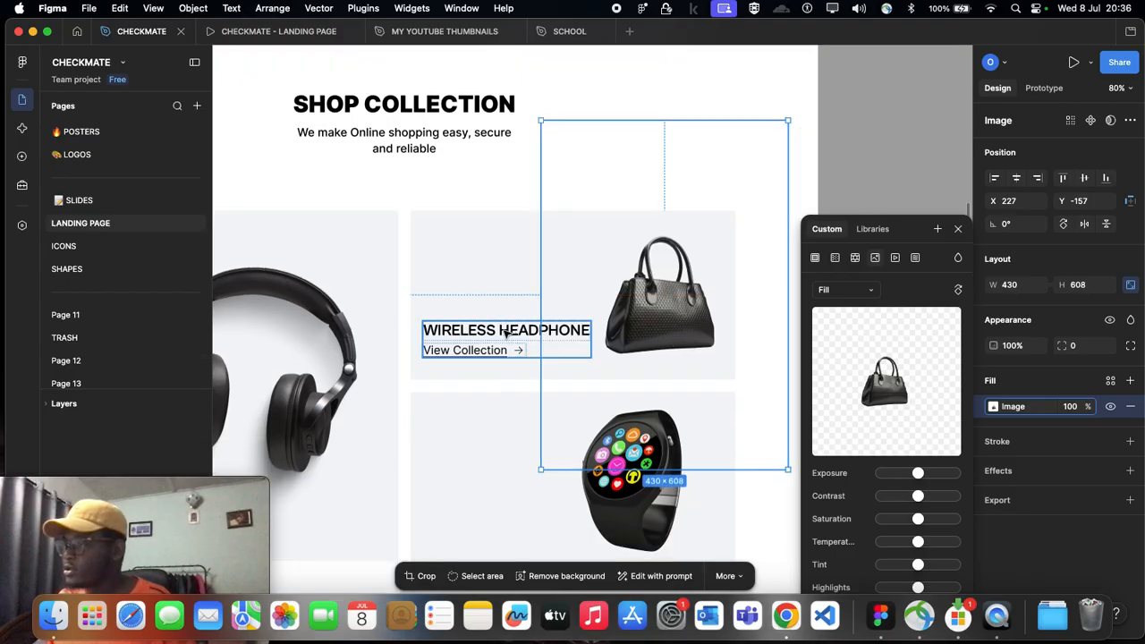
Step: Move the handbag image up within its card to Y -173, keeping it at X 227
left_click(492, 338)
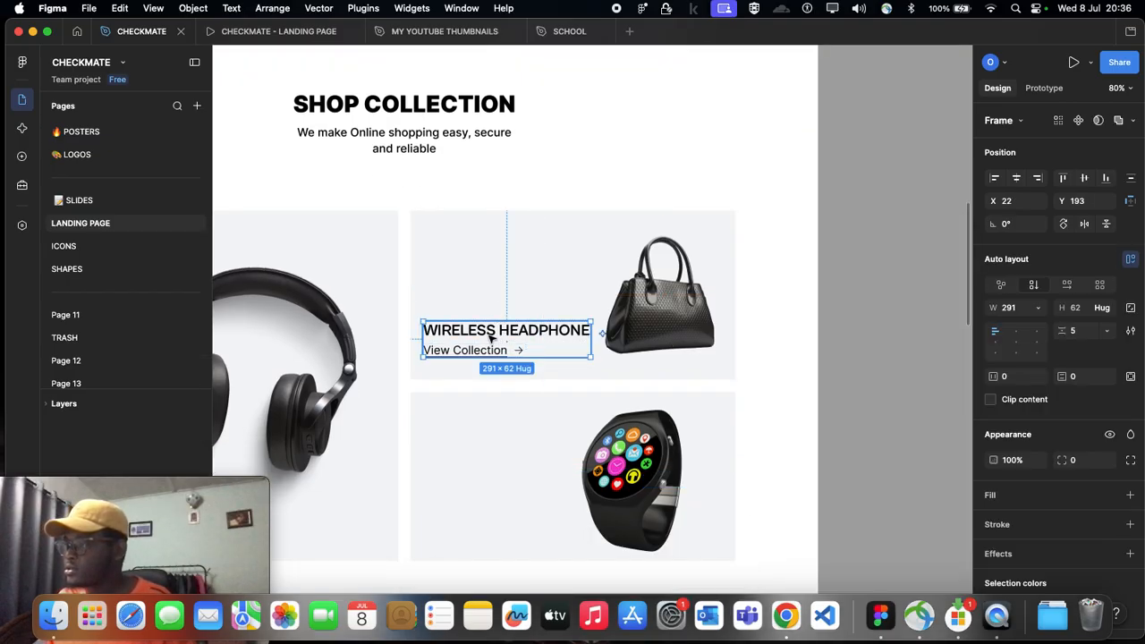
scroll(556, 322, "down", 5)
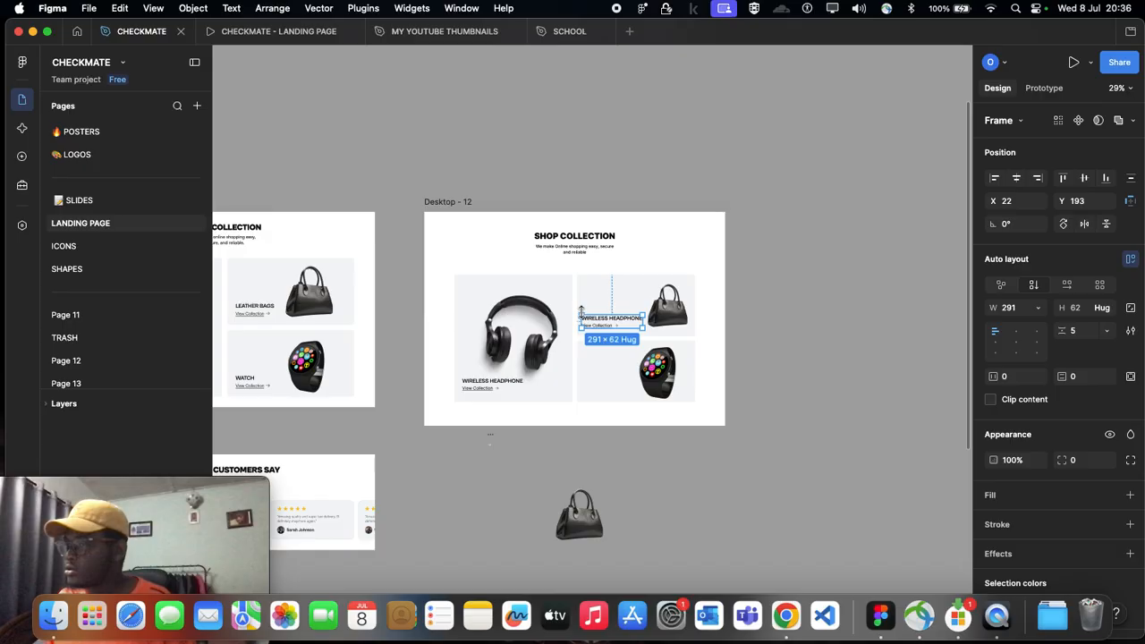
scroll(685, 340, "up", 3)
left_click(592, 306)
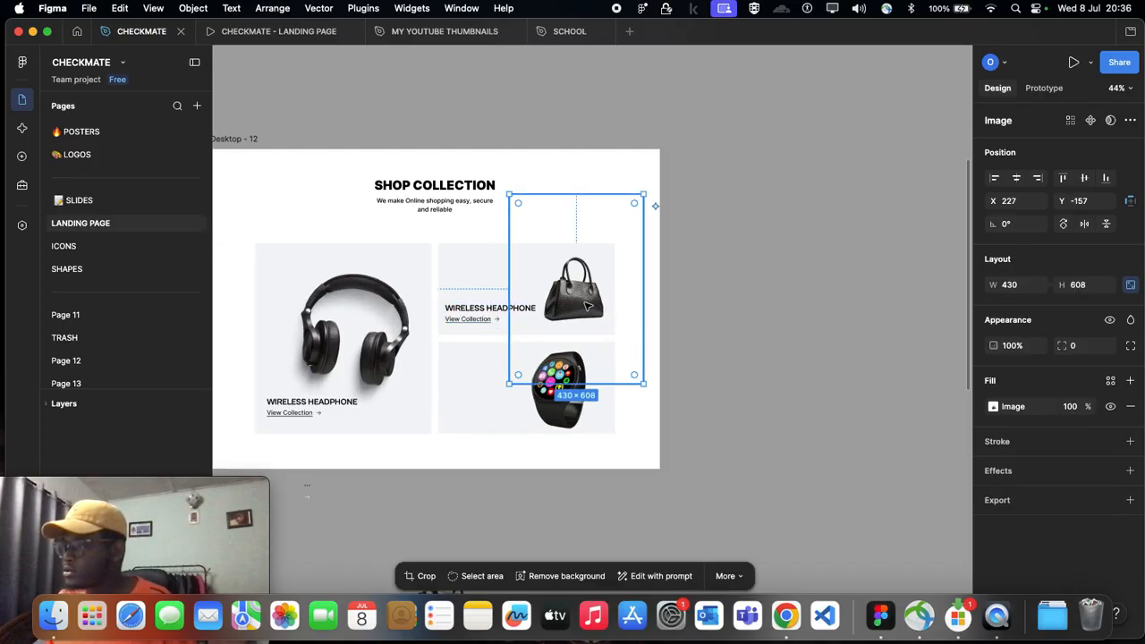
scroll(527, 318, "up", 2)
scroll(528, 319, "up", 2)
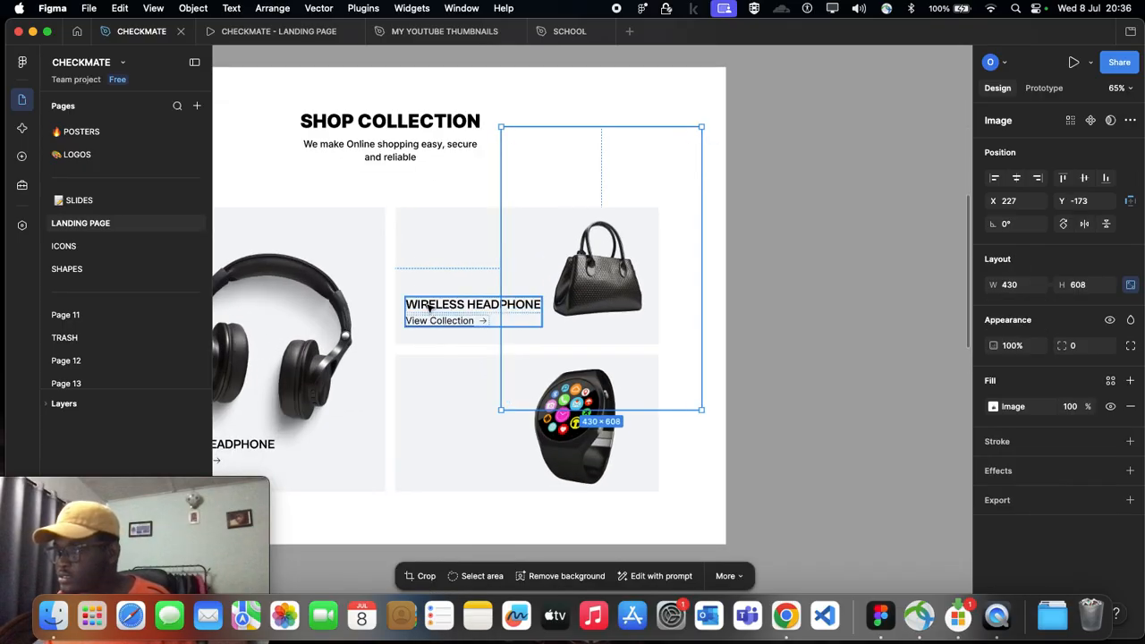
scroll(454, 307, "left", 5)
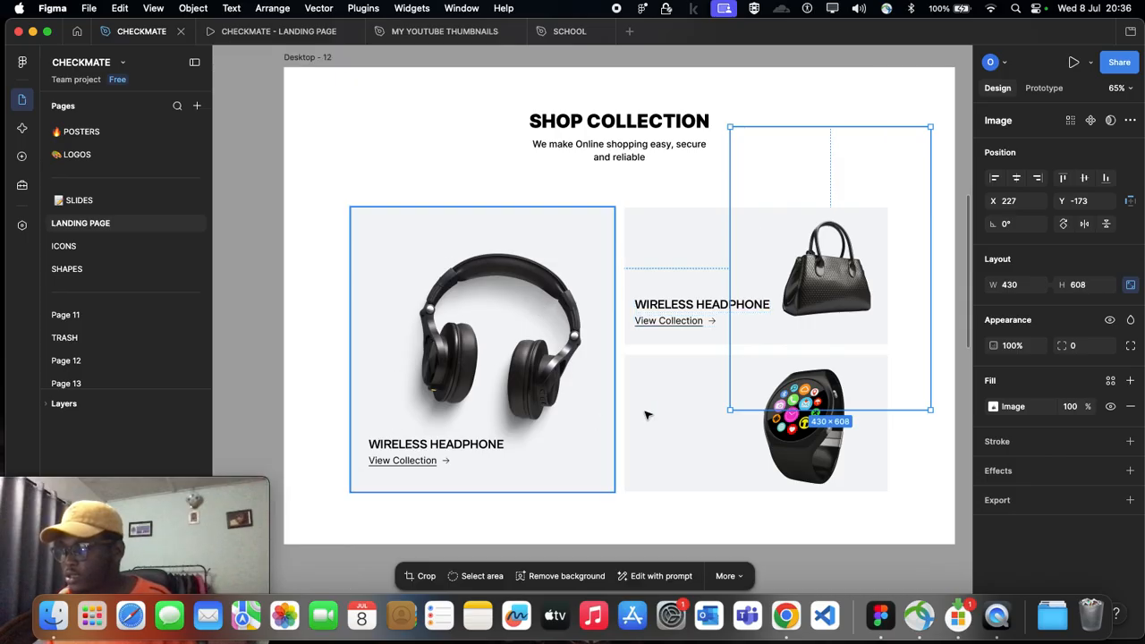
Step: Change the handbag card's title to BAGS
scroll(597, 419, "right", 1)
scroll(607, 315, "right", 2)
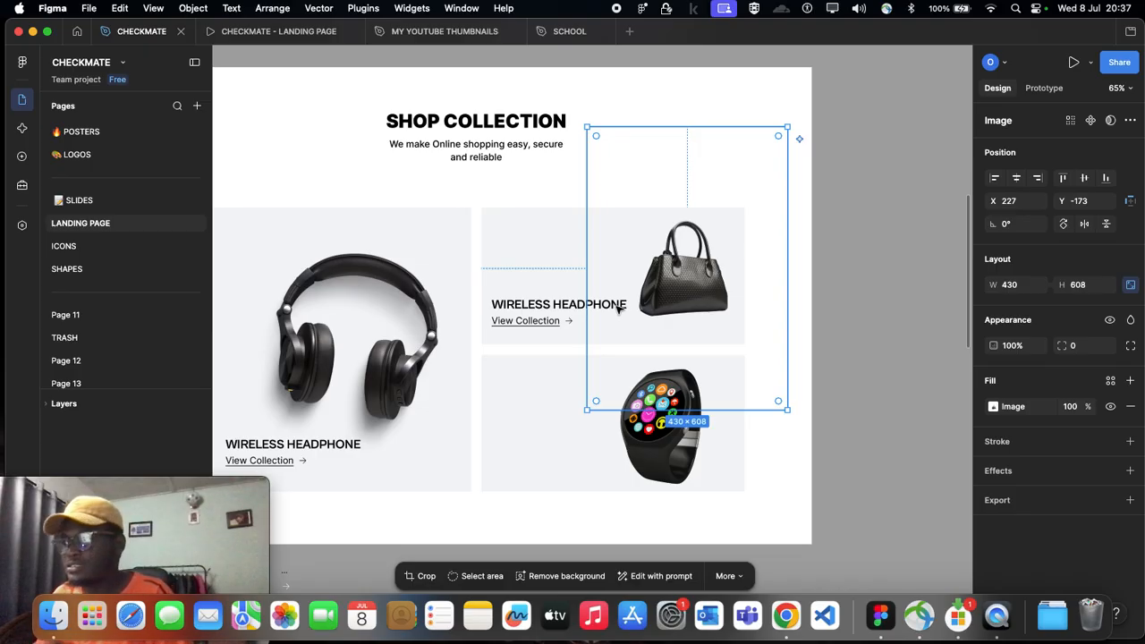
left_click(552, 306)
double_click(551, 306)
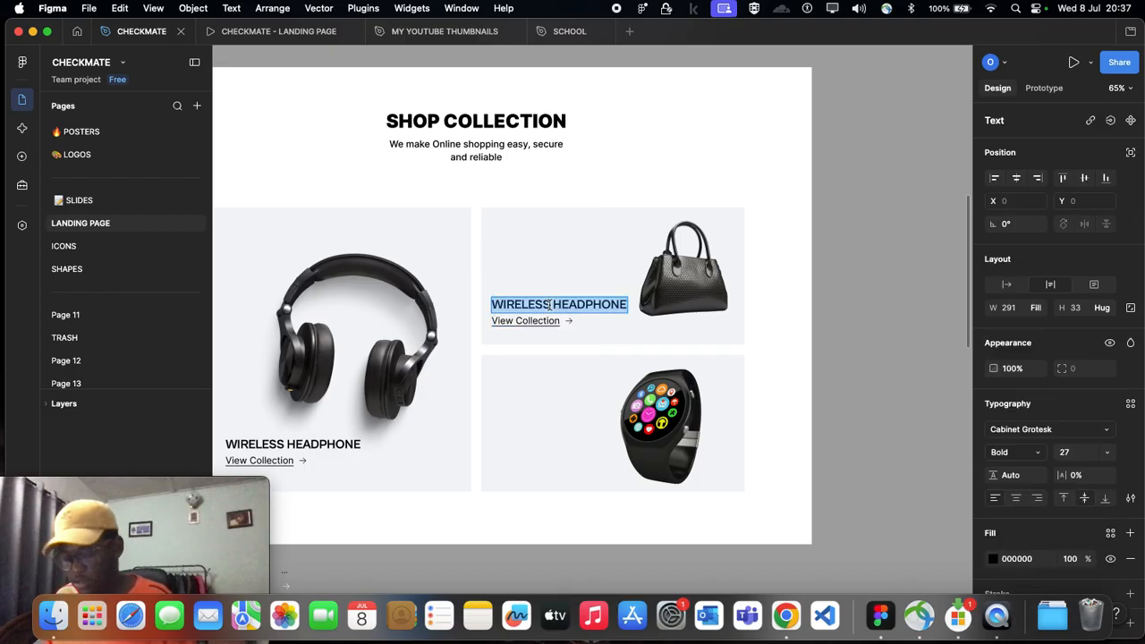
type("B")
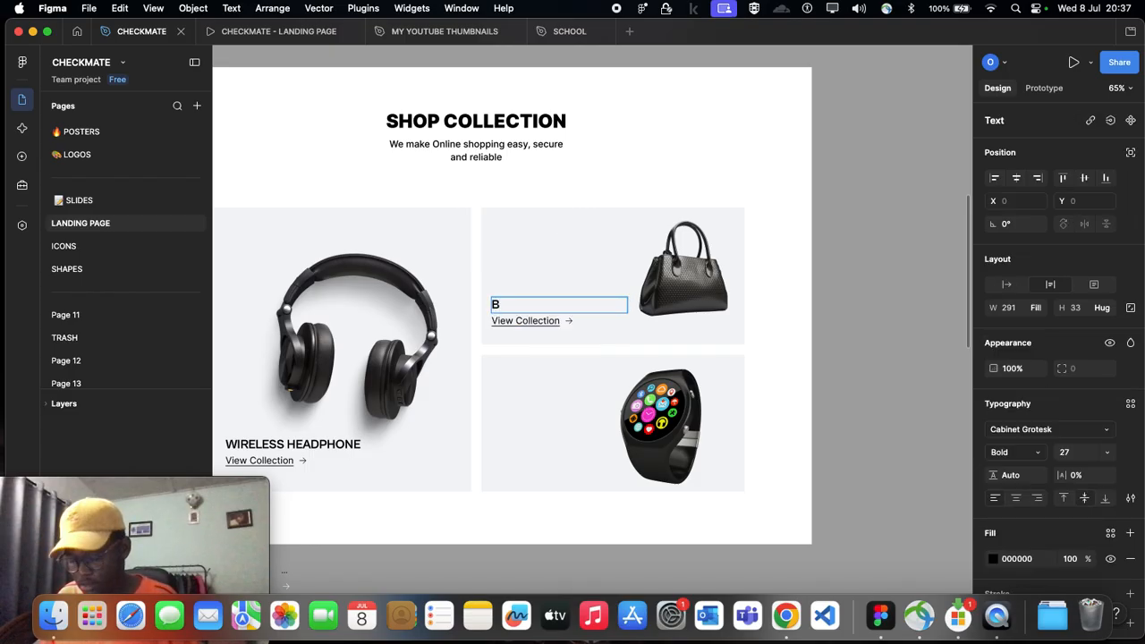
type("AGS")
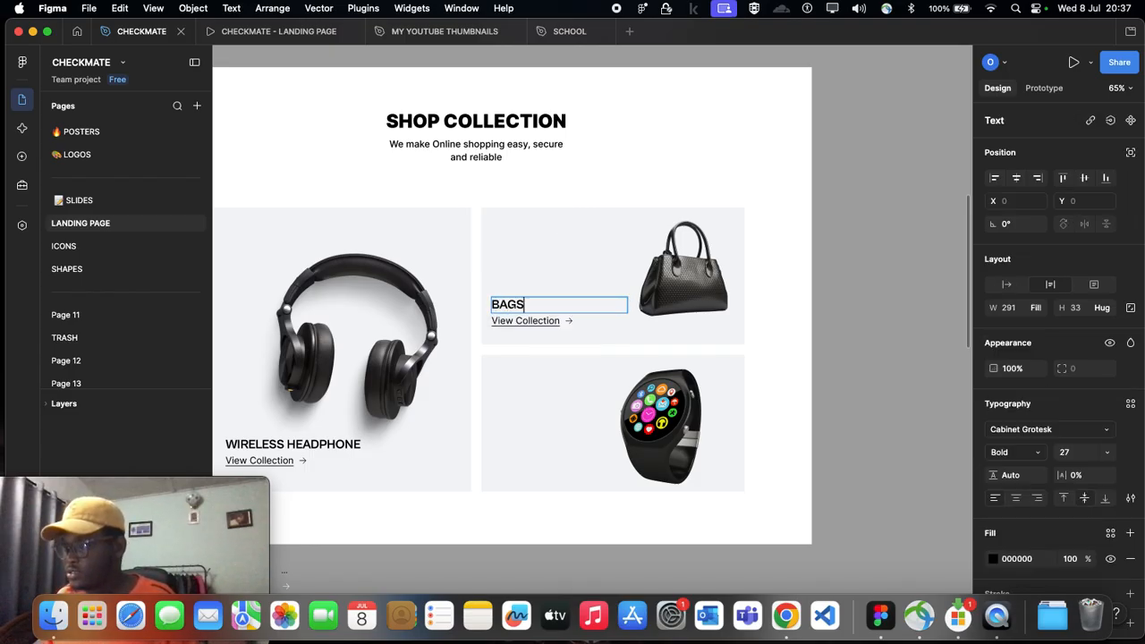
Step: Copy the handbag card's title and View Collection block into the watch card at X 22, Y 193
scroll(556, 306, "down", 1)
scroll(555, 306, "down", 4)
left_click(574, 398)
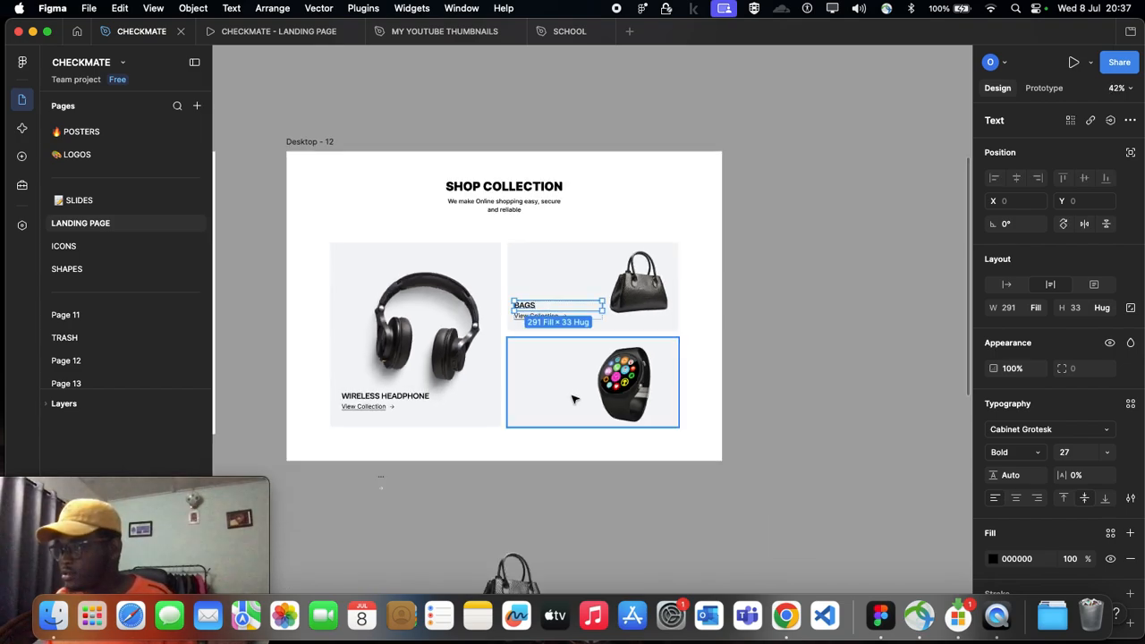
left_click(634, 314)
left_click(516, 314)
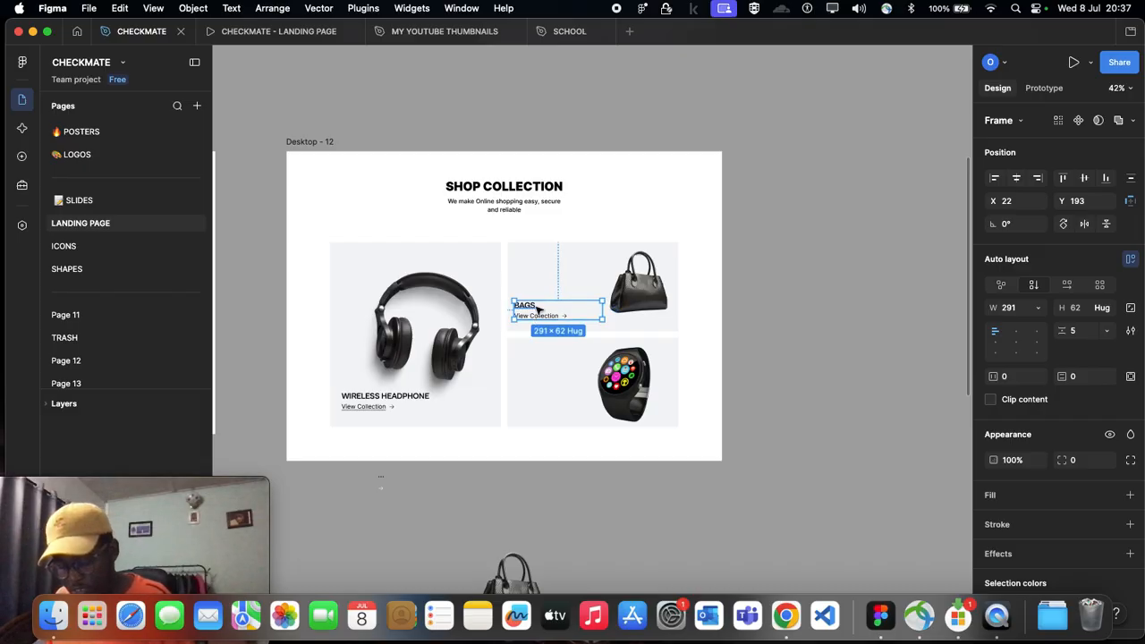
left_click(541, 355)
key("super+v")
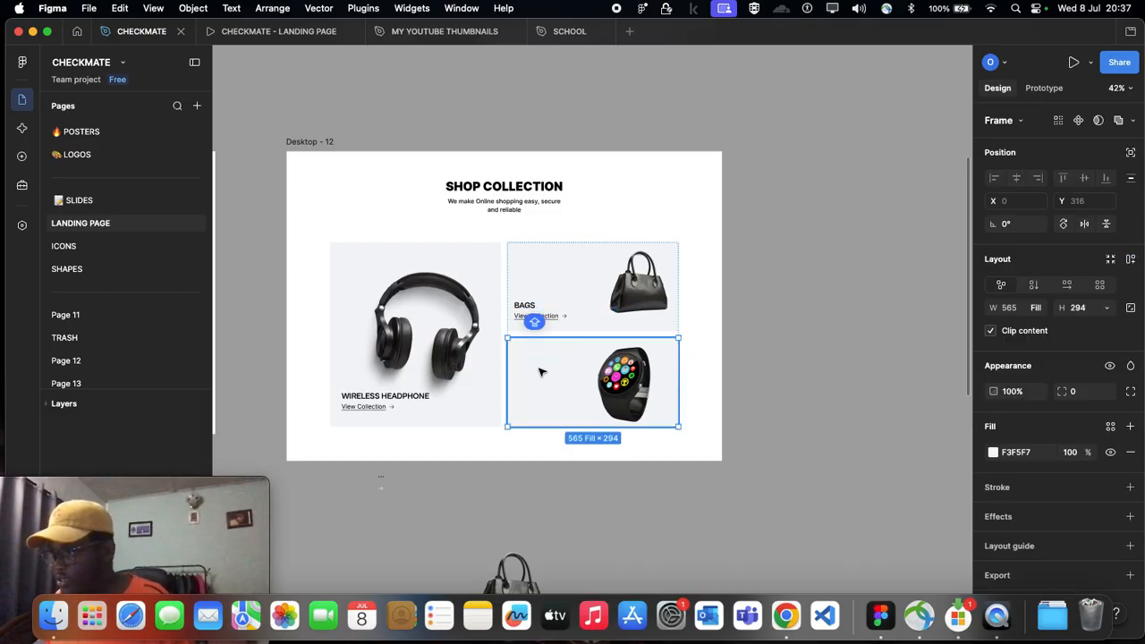
scroll(542, 385, "up", 5)
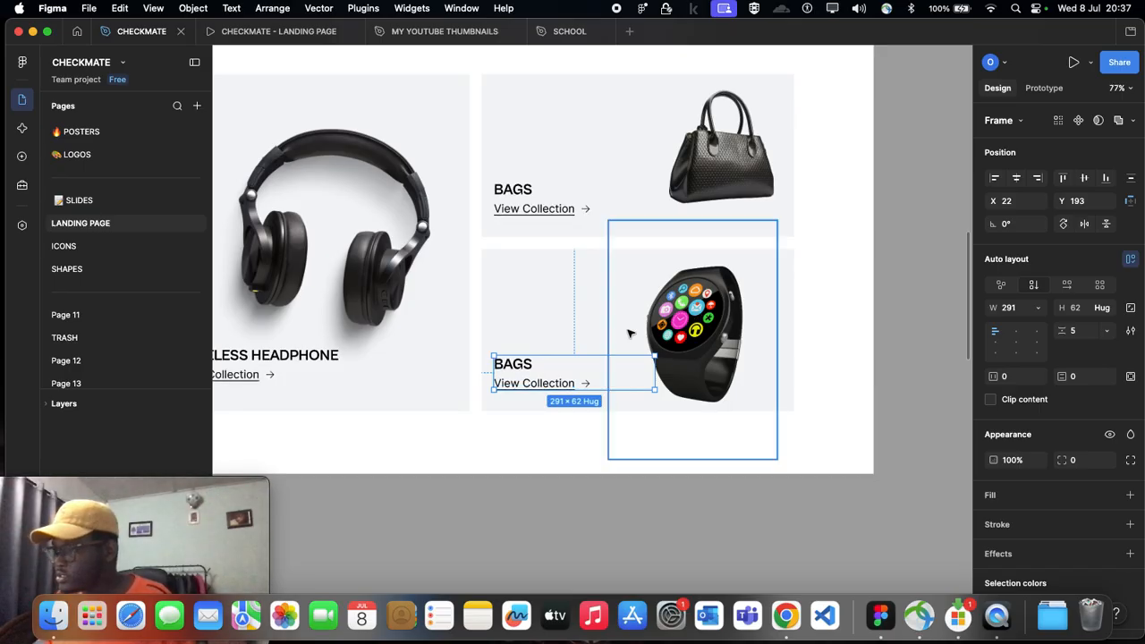
Step: Change the watch card's title to WATCH
double_click(520, 365)
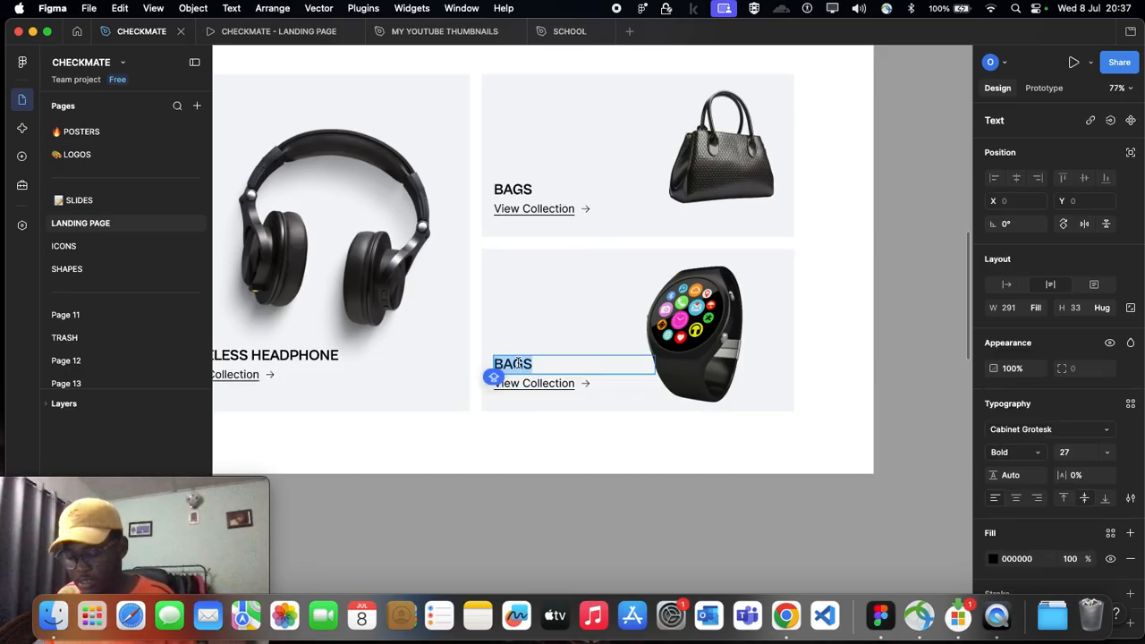
type("WATCH")
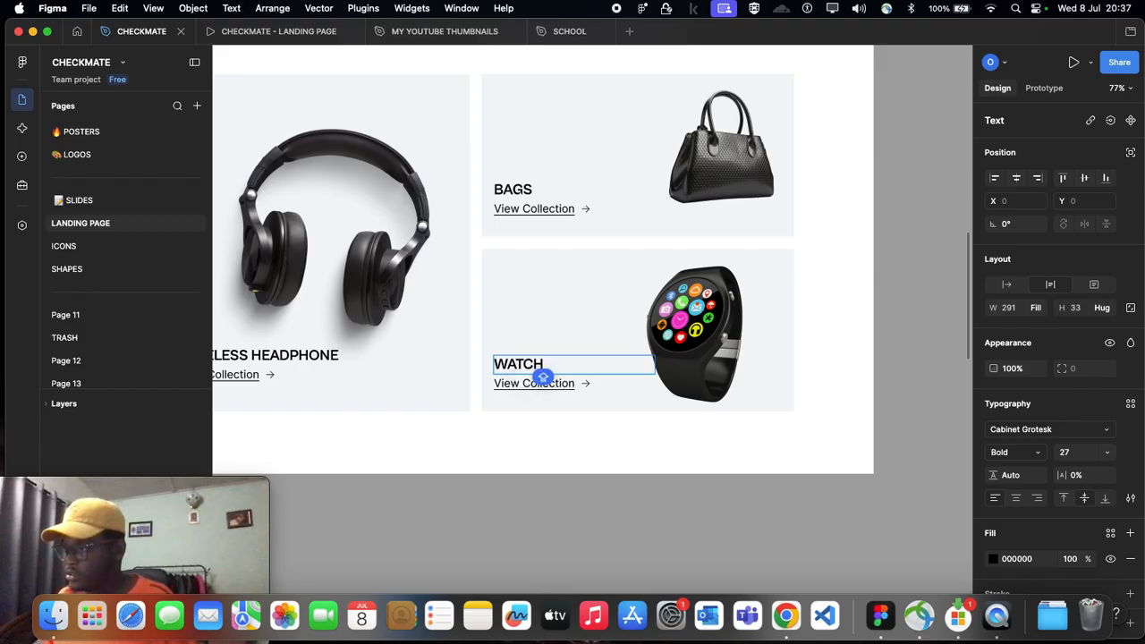
scroll(539, 378, "down", 3)
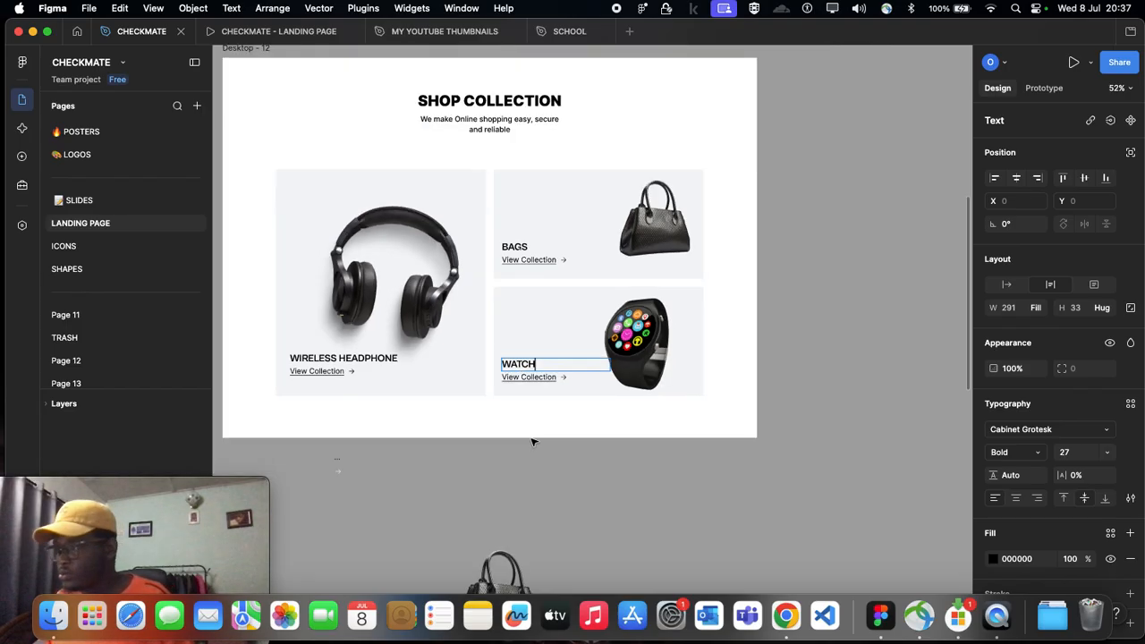
key("Escape")
scroll(535, 459, "down", 2)
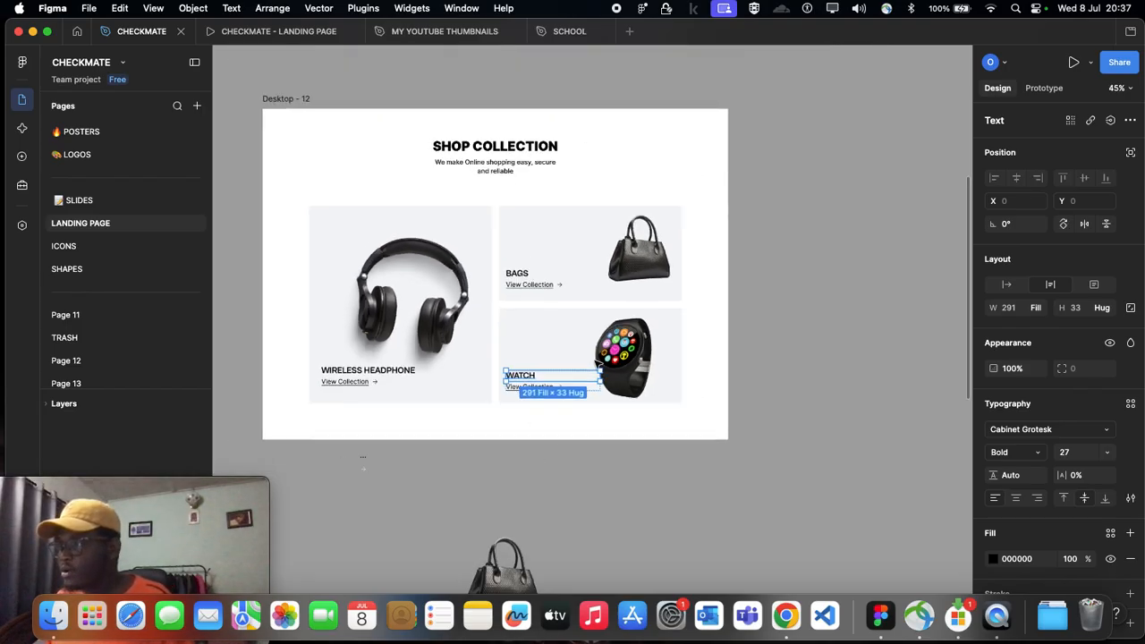
Step: Enlarge the handbag image slightly and reposition it a little further left within its card
left_click(634, 250)
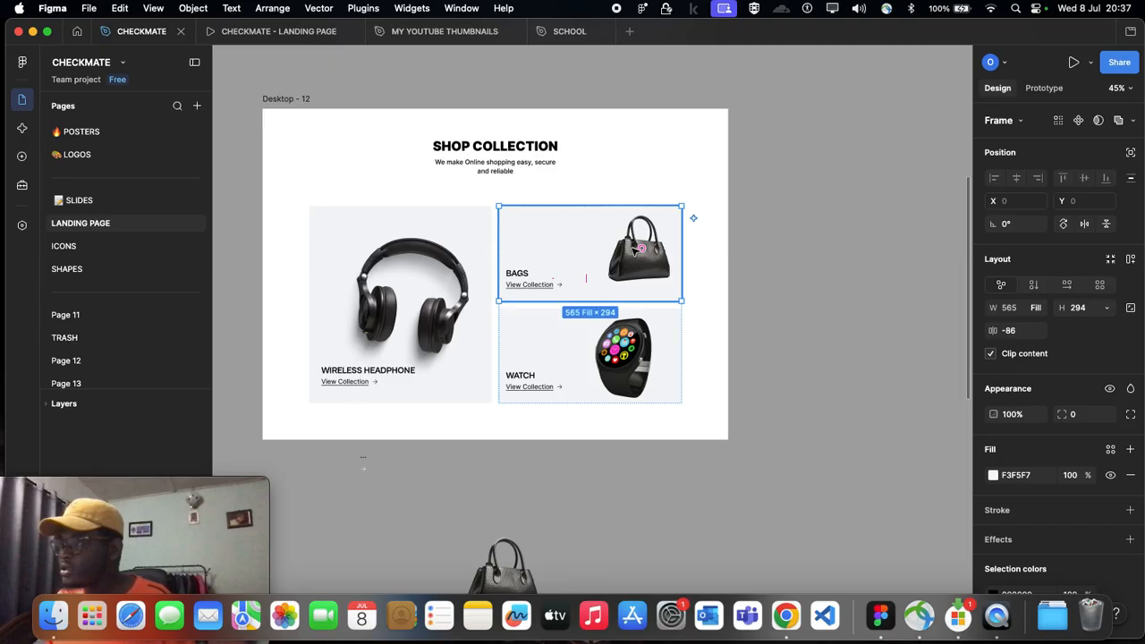
left_click(634, 250)
left_click_drag(569, 346, 554, 362)
left_click_drag(631, 282, 629, 271)
left_click(783, 390)
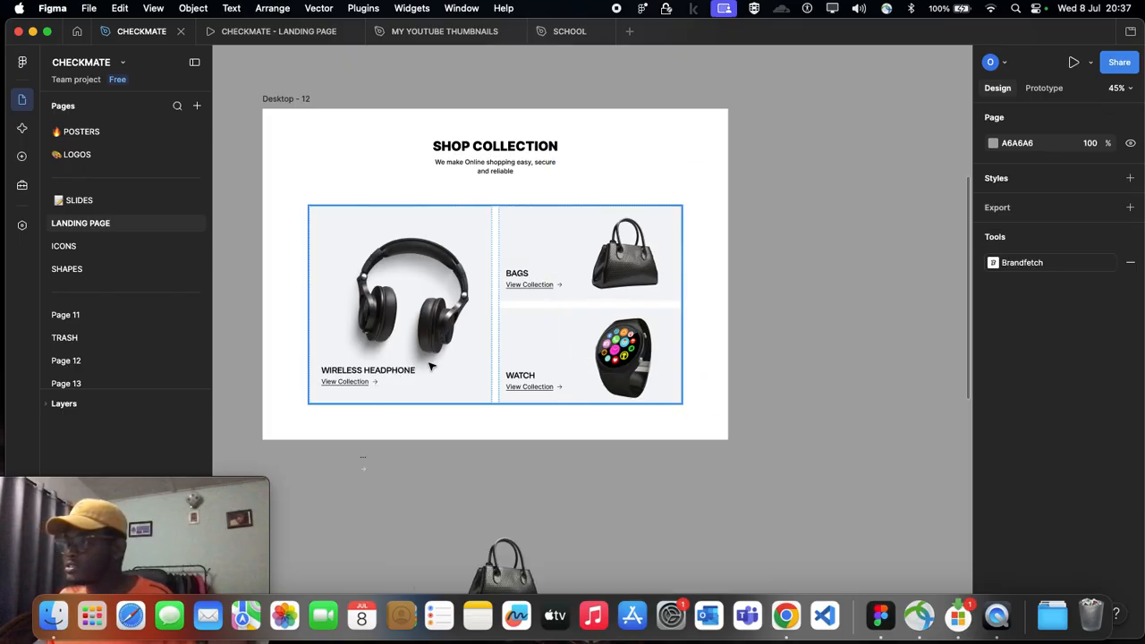
Step: Shift the BAGS and WATCH text blocks right together to X 39, keeping Y at 193
scroll(425, 365, "left", 1)
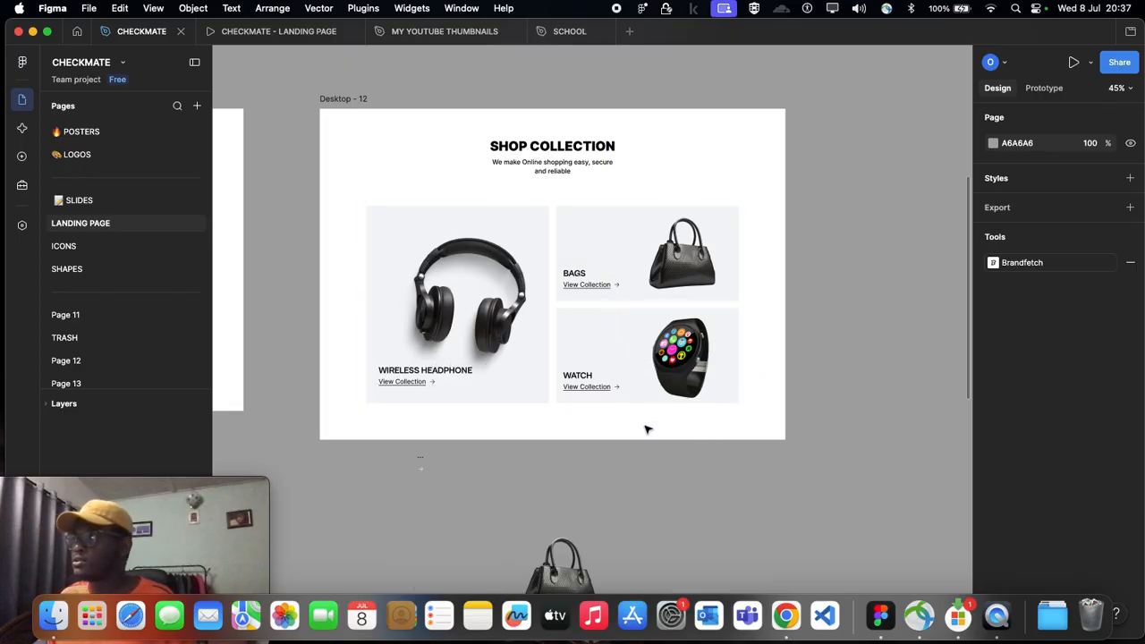
double_click(579, 280)
double_click(578, 280)
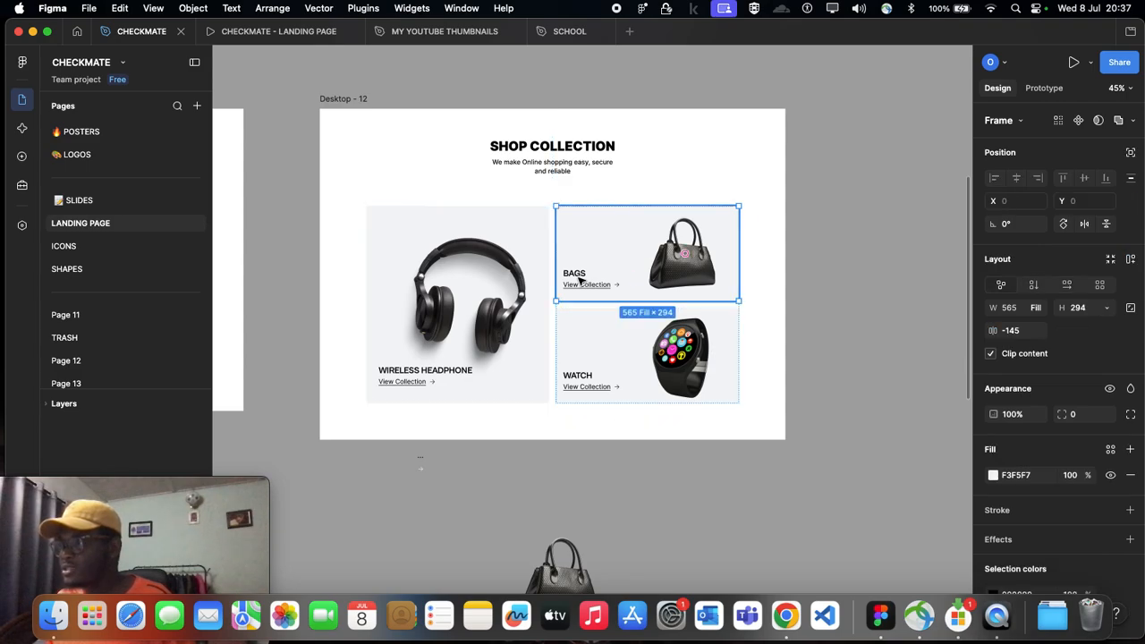
double_click(579, 280)
left_click(583, 383, "shift")
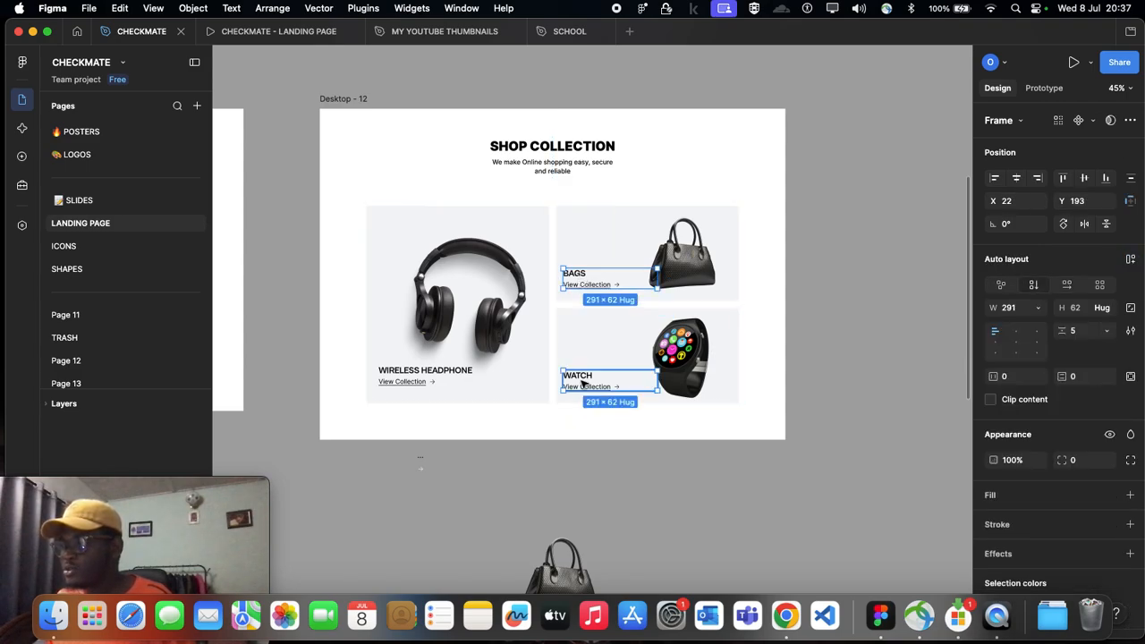
key("Right")
key("Right")
key("Right")
key("Right")
key("Right")
key("Right")
key("Right")
key("Right")
key("Right")
key("Right")
key("Right")
key("Right")
key("Right")
key("Right")
key("Right")
key("Right")
key("Right")
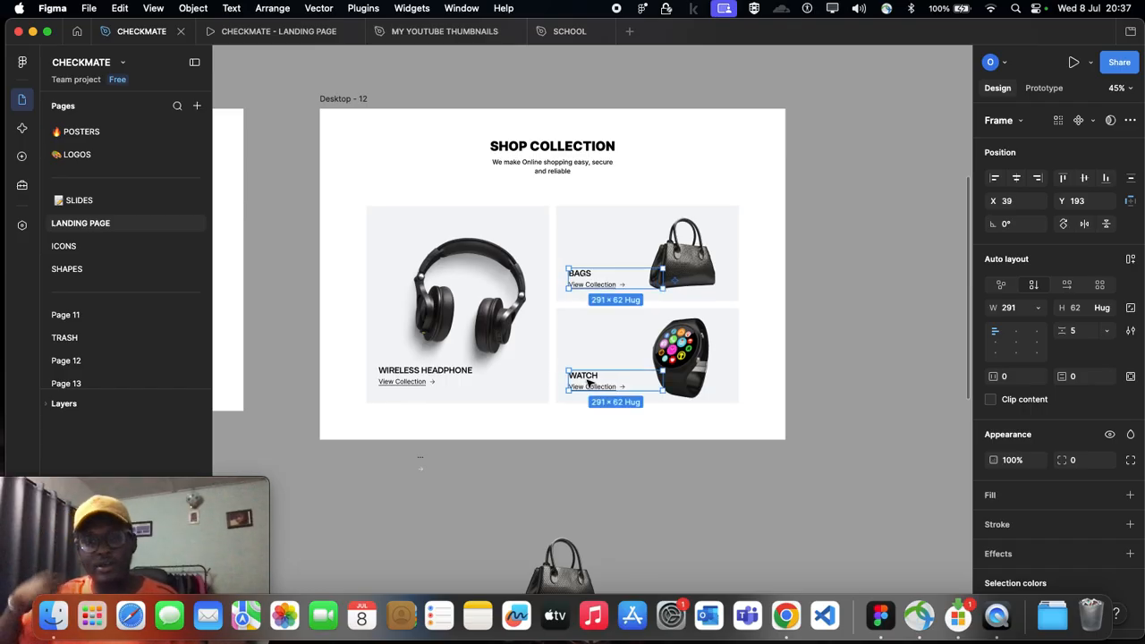
left_click(589, 465)
Step: Wrap the Shop Collection heading and the product card grid in Desktop - 12 in one vertical auto layout frame
scroll(549, 350, "down", 1)
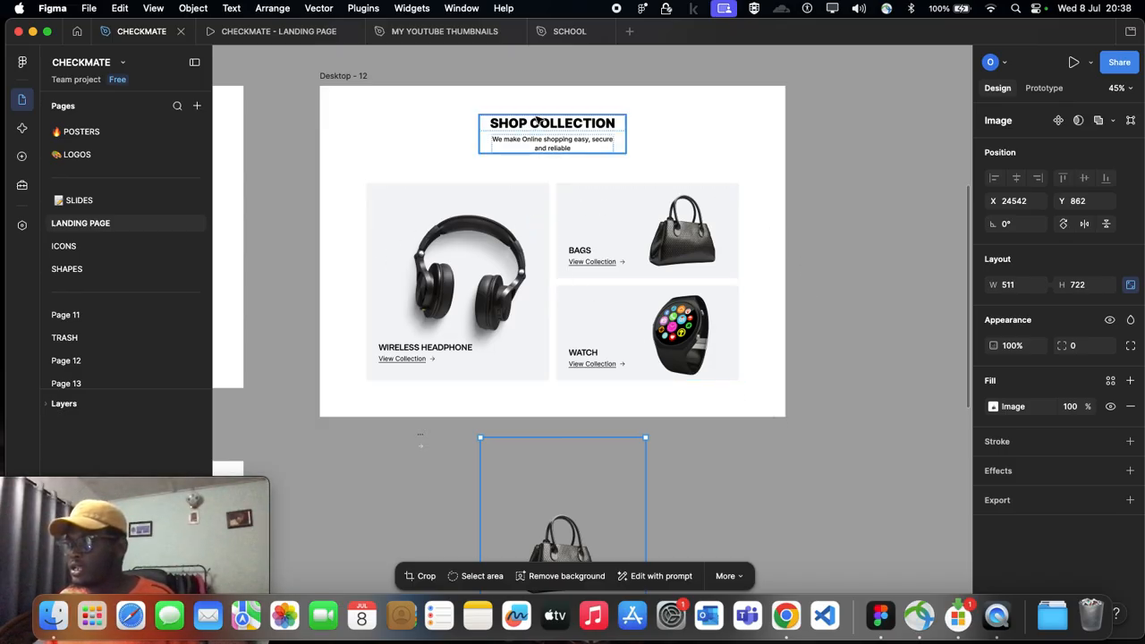
left_click(565, 134)
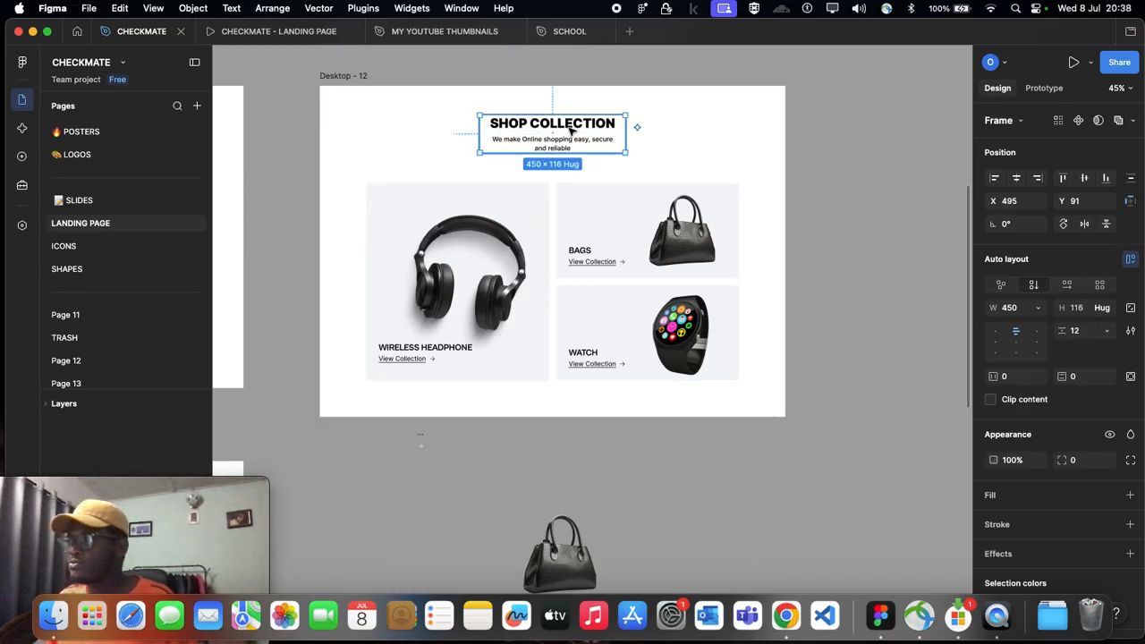
left_click(507, 303)
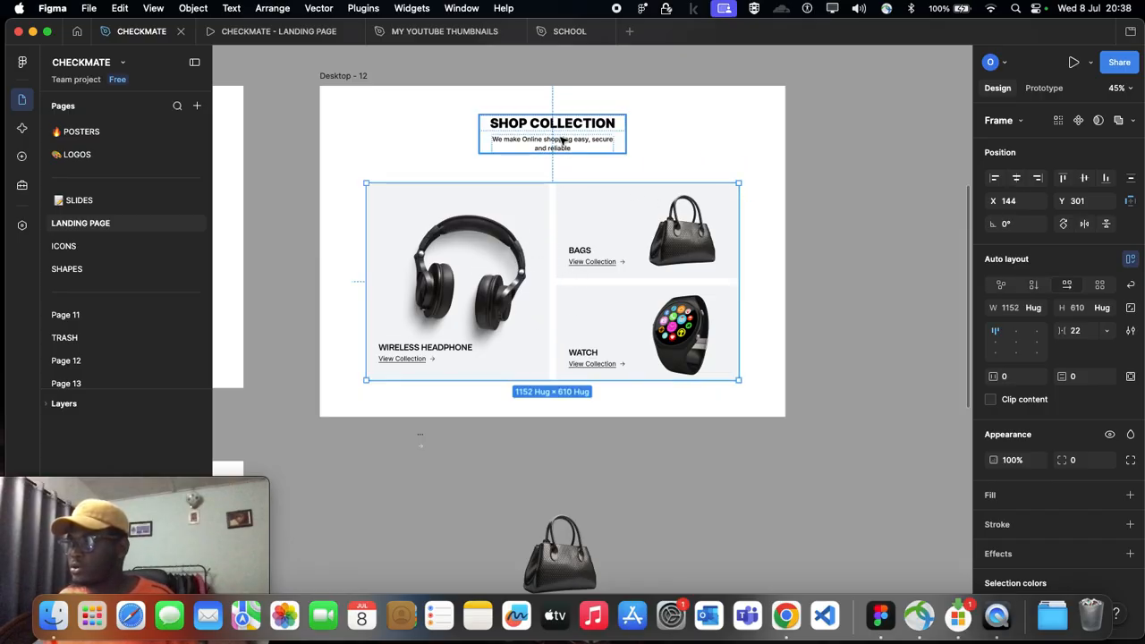
left_click(562, 141)
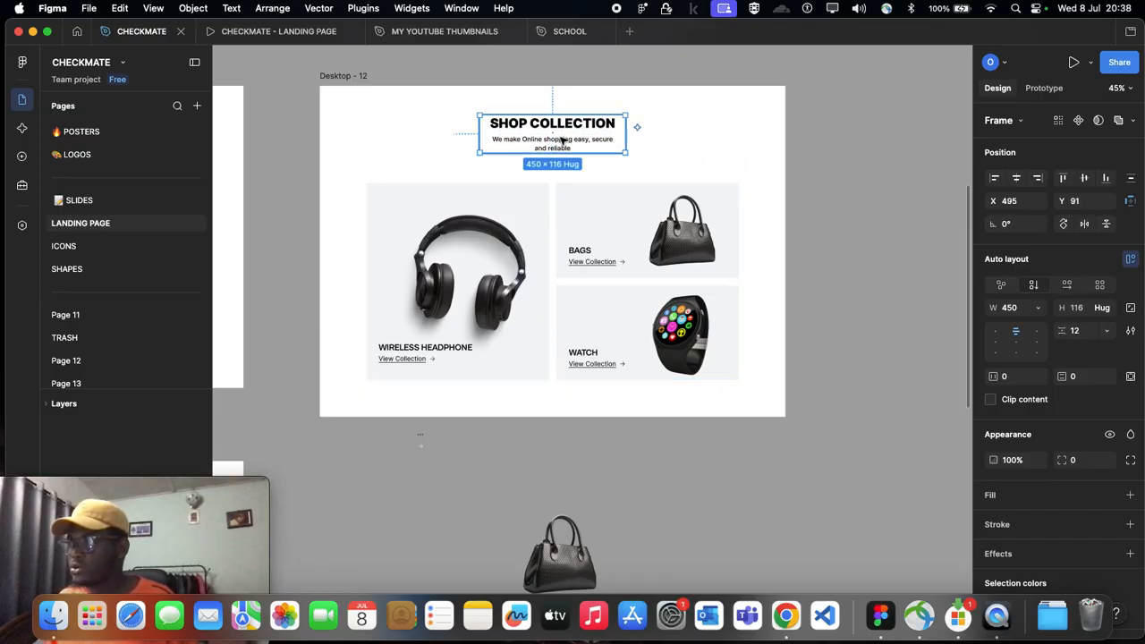
left_click(585, 242, "shift")
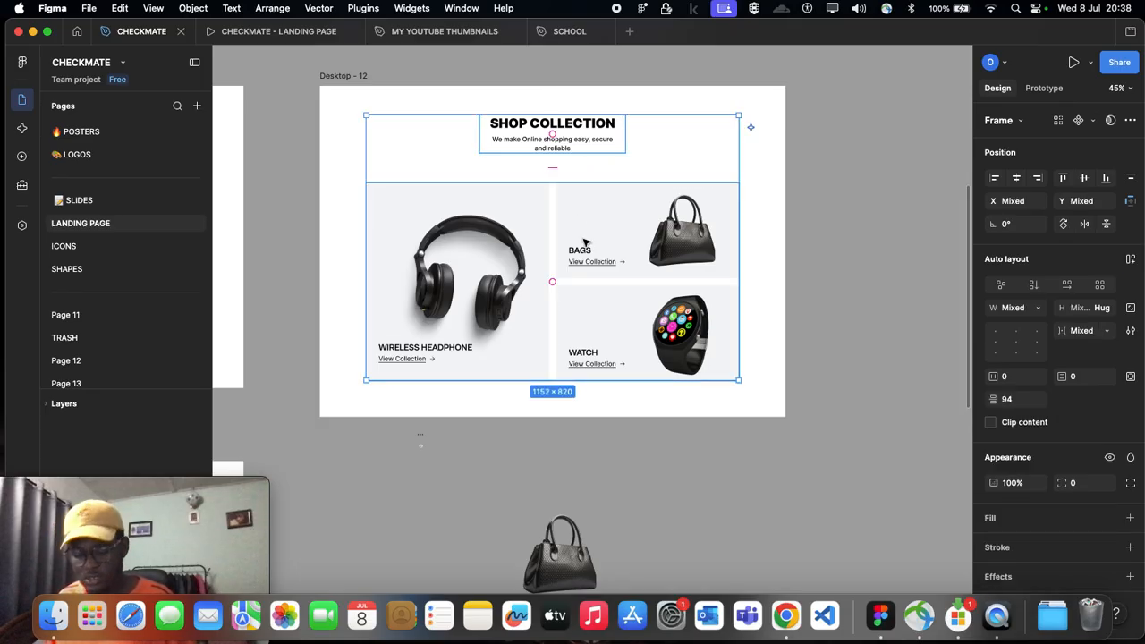
key("shift+a")
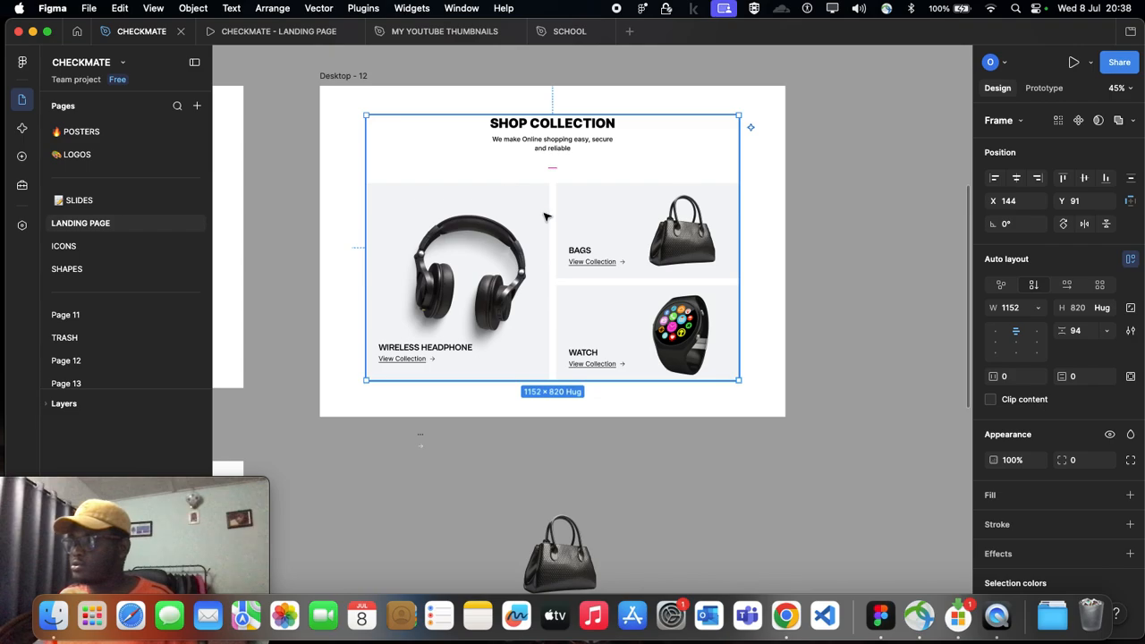
Step: Compare the auto layout spacing of the Shop Collection frame in Desktop - 4 with the one in Desktop - 12
scroll(523, 213, "down", 2)
scroll(523, 213, "left", 5)
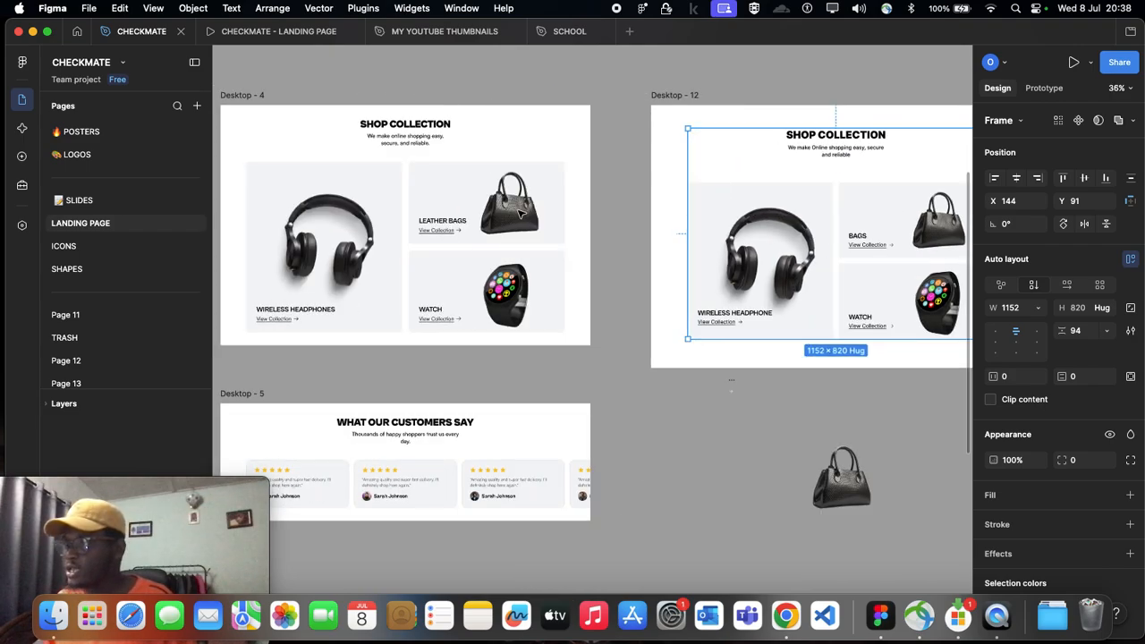
left_click(383, 159)
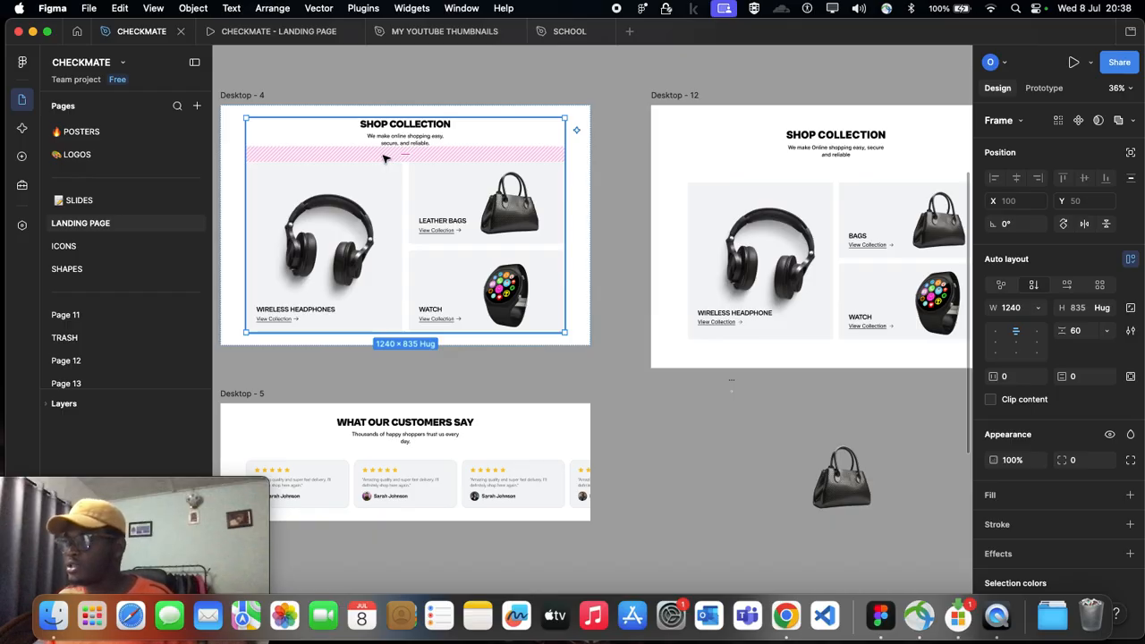
scroll(472, 247, "right", 3)
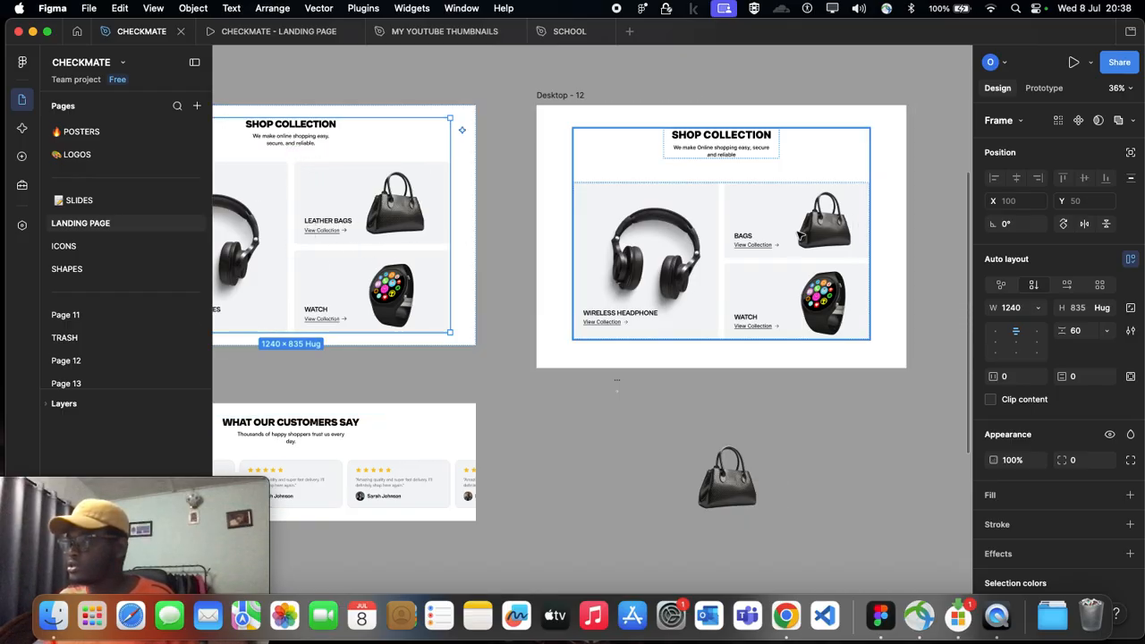
left_click(756, 228)
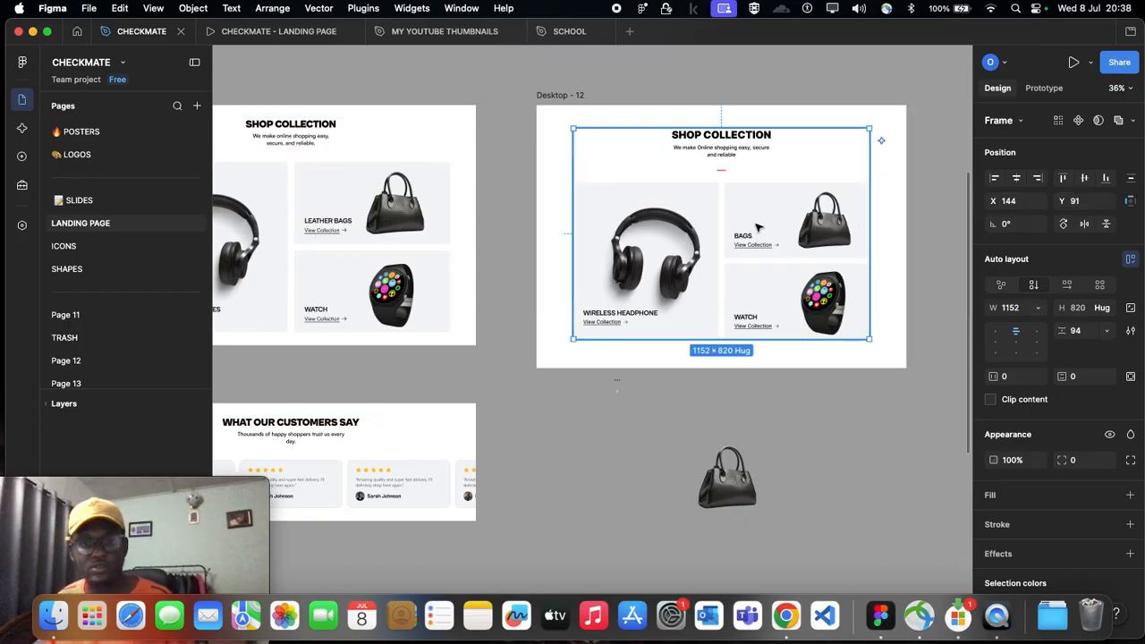
Step: Move the spare handbag image off to X 23318, Y 1541, below Desktop - 5
scroll(732, 222, "down", 2)
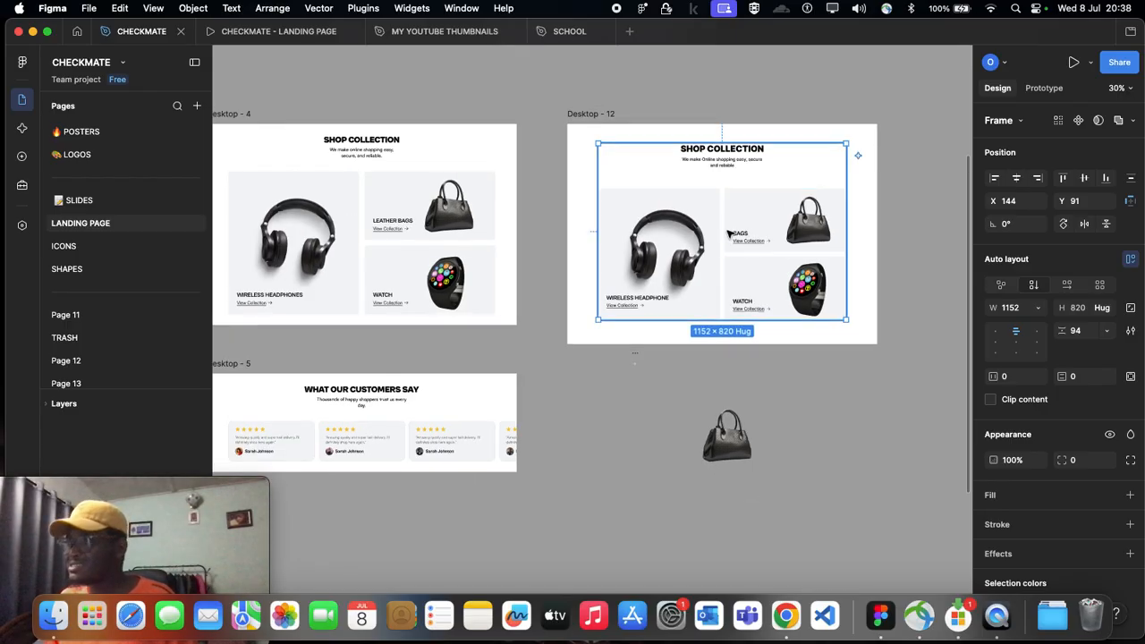
left_click_drag(707, 421, 466, 535)
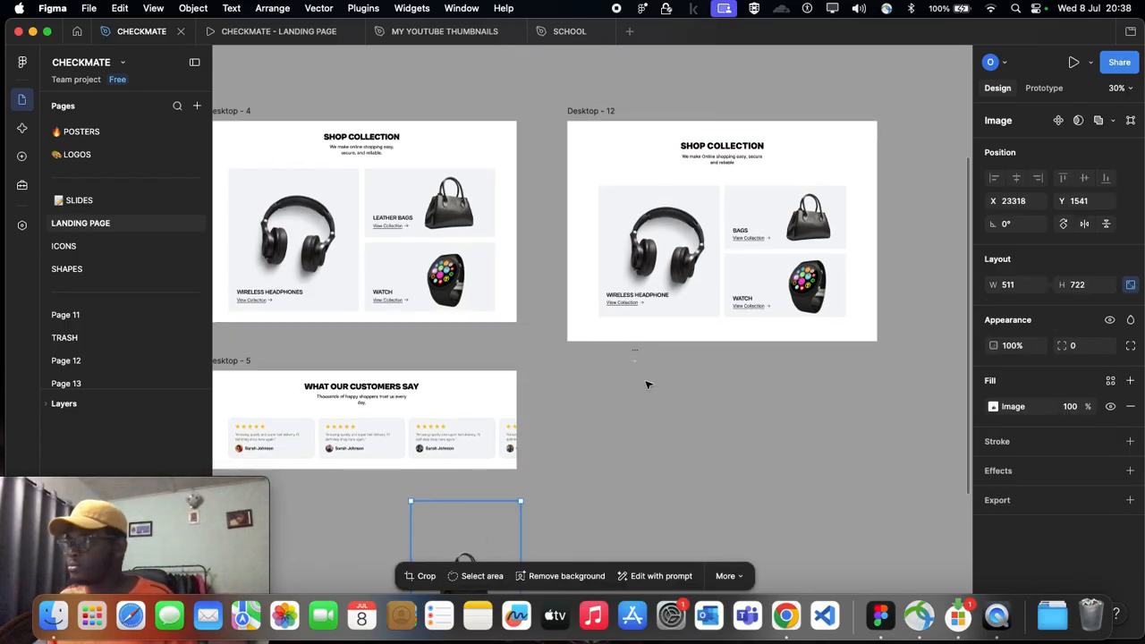
scroll(722, 112, "right", 3)
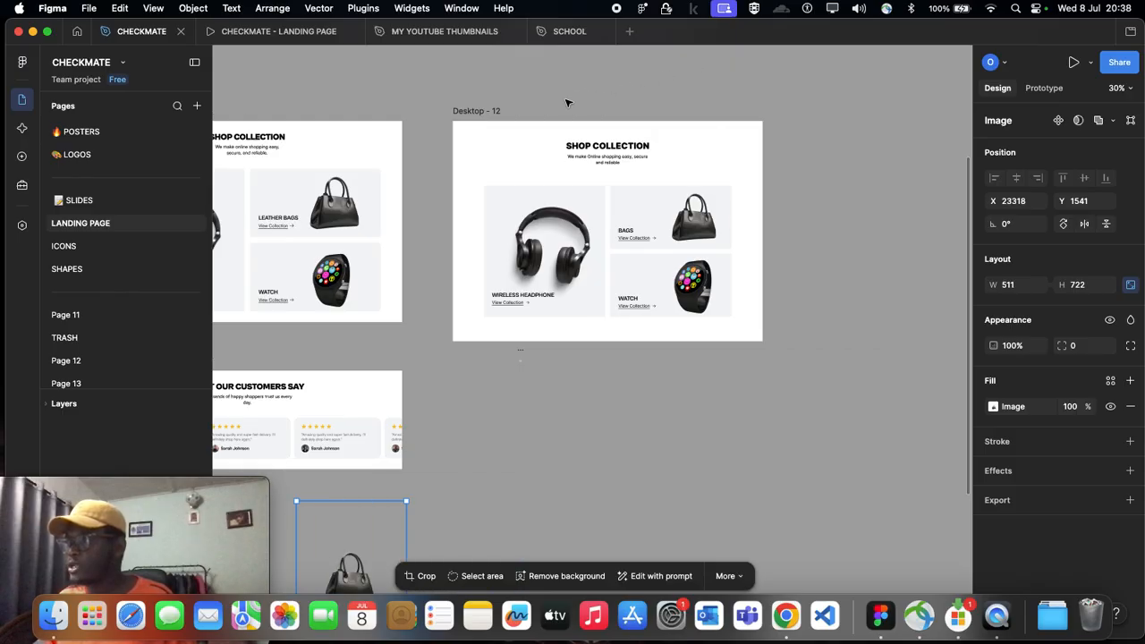
Step: Shift the Desktop - 12 frame slightly right to X 24062, Y -226
left_click(484, 108)
left_click_drag(486, 109, 486, 113)
scroll(659, 103, "left", 4)
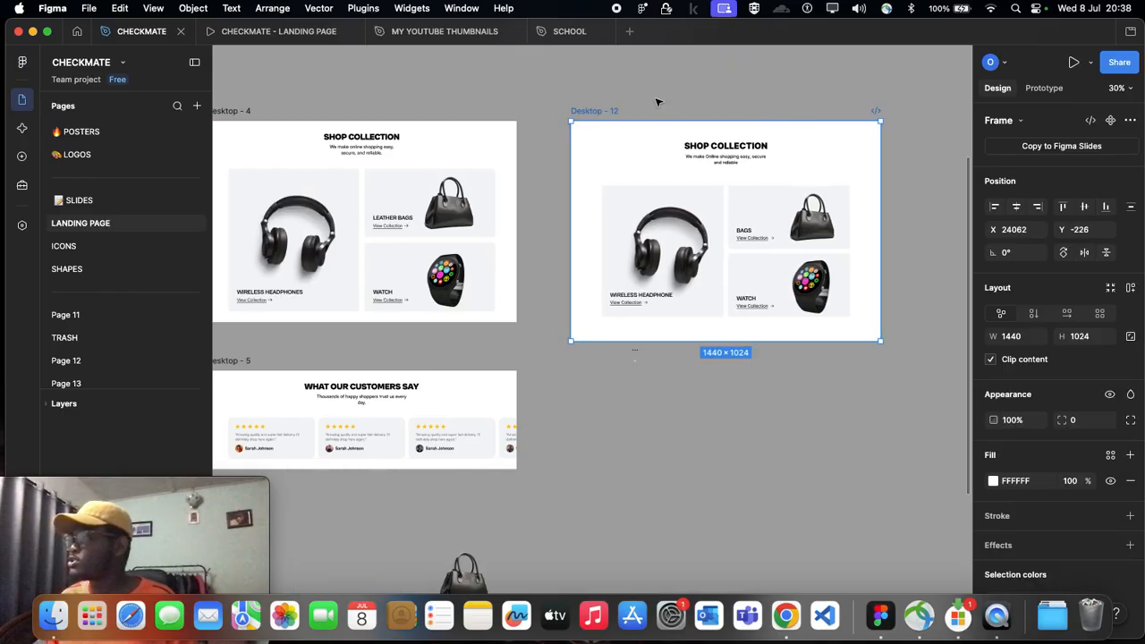
left_click(551, 92)
scroll(560, 90, "left", 2)
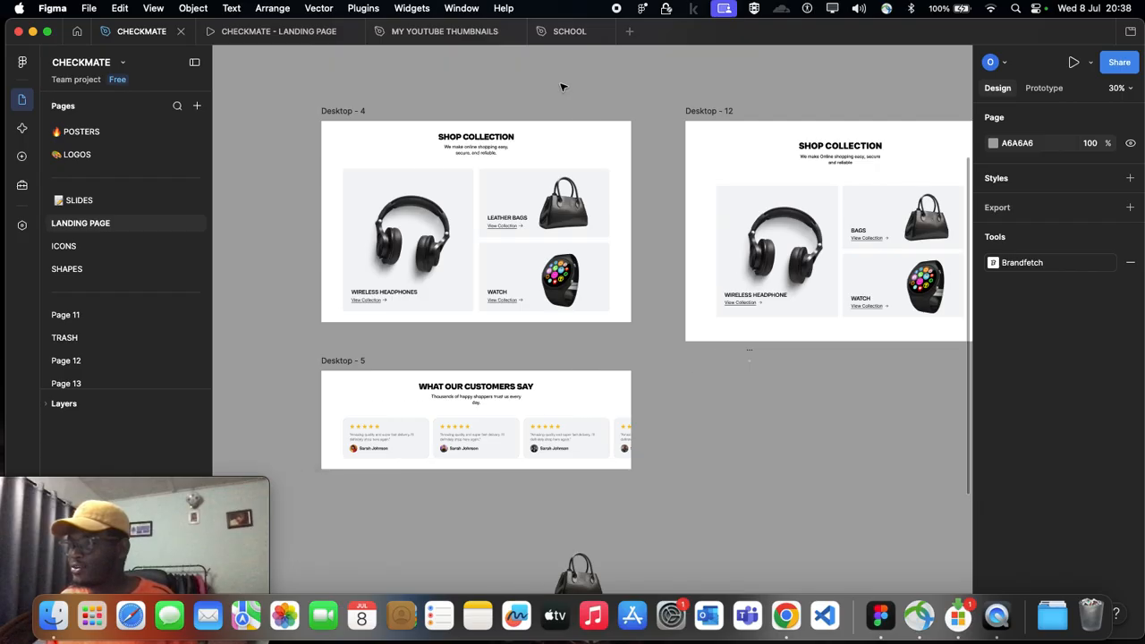
scroll(555, 162, "down", 5)
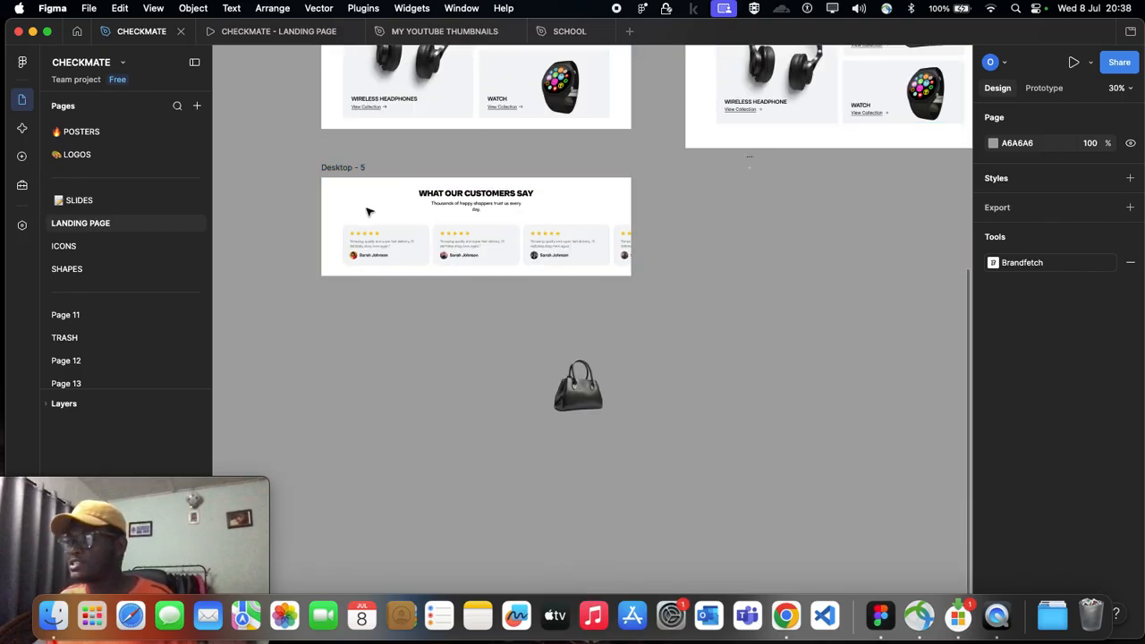
scroll(349, 163, "up", 3)
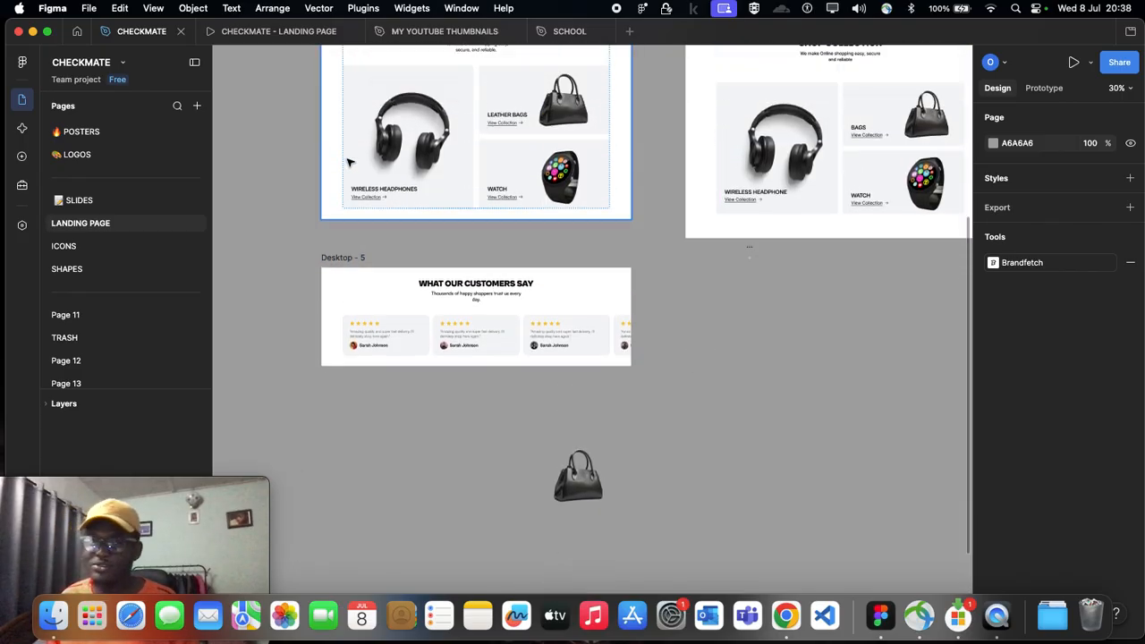
Step: Delete the small stray 24 × 24 frame left below Desktop - 12
scroll(646, 319, "up", 2)
scroll(647, 319, "right", 3)
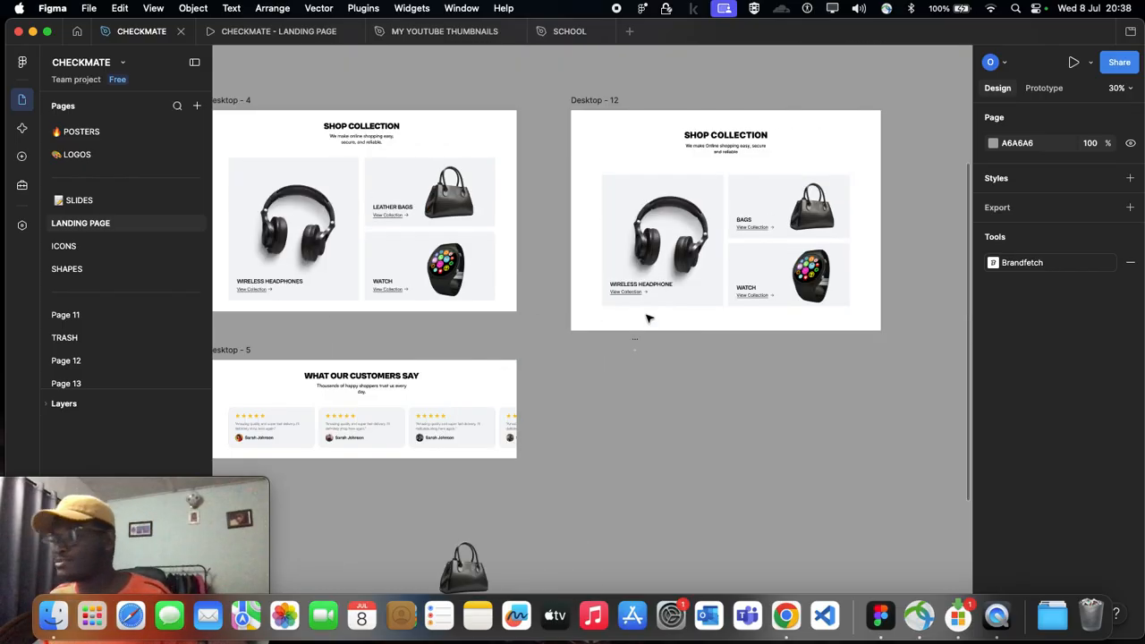
left_click(584, 101)
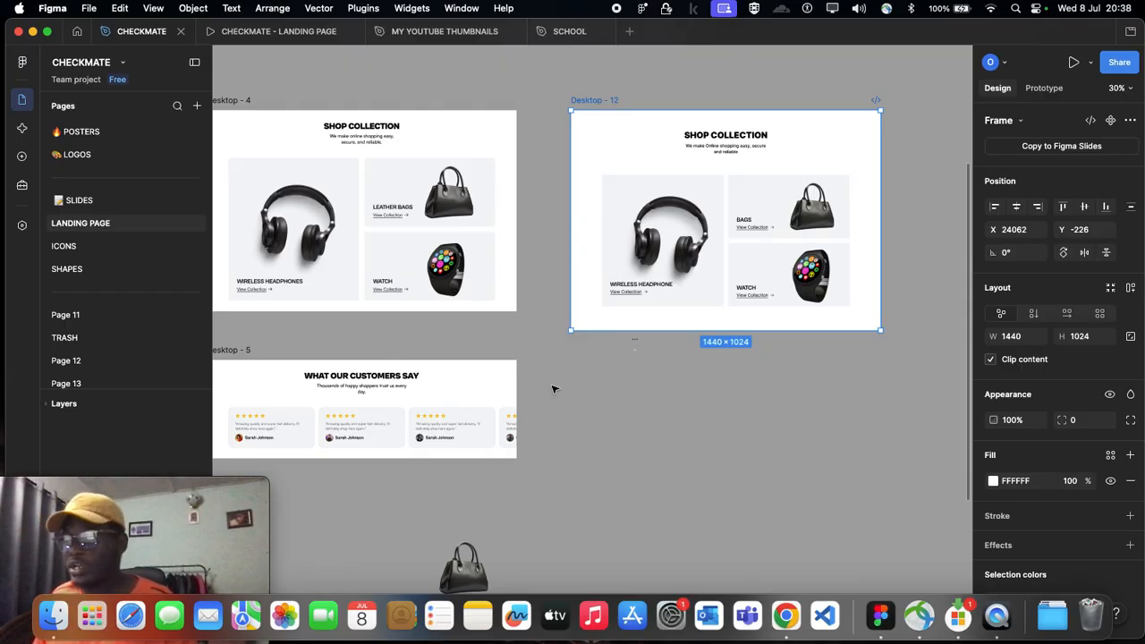
scroll(407, 360, "left", 3)
scroll(635, 377, "right", 4)
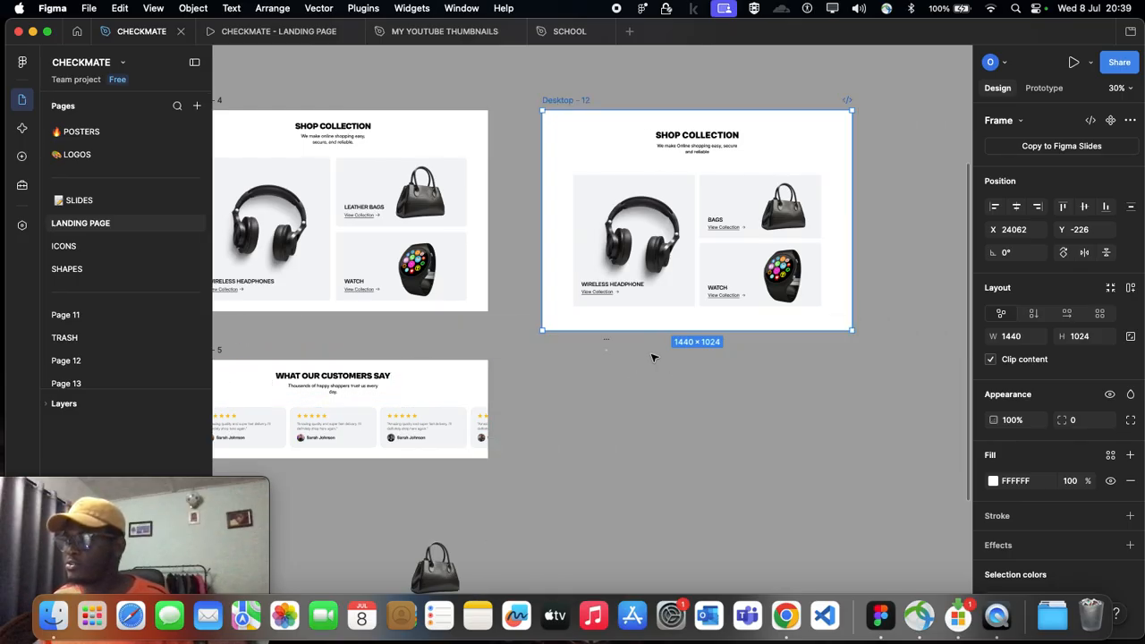
left_click_drag(596, 340, 480, 330)
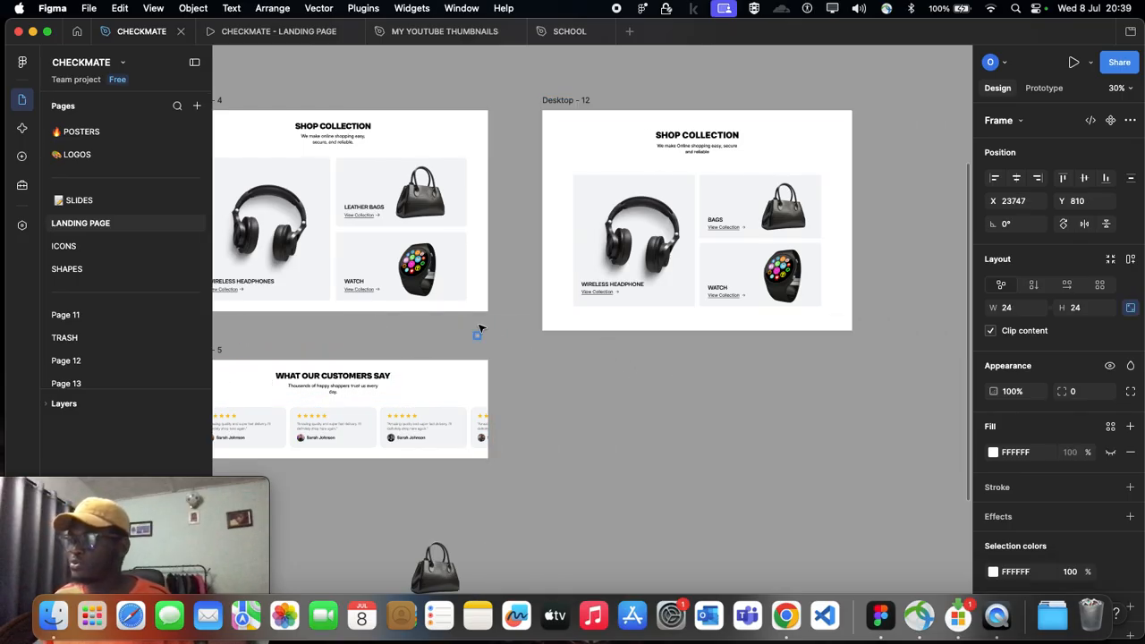
key("Delete")
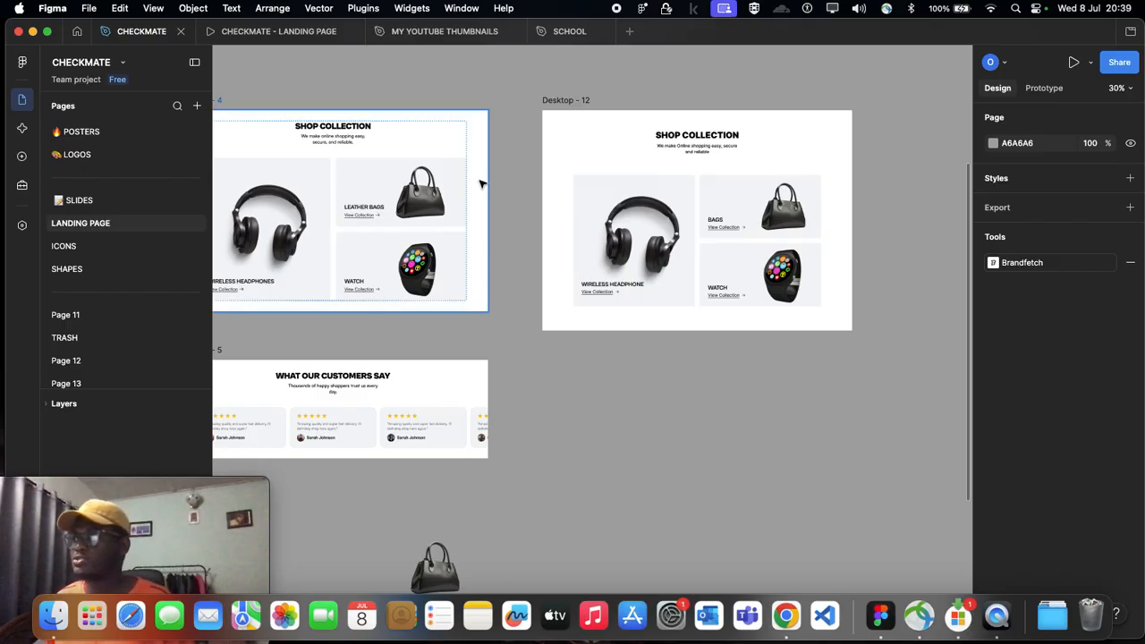
Step: Shorten the Desktop - 12 frame to a height of 935 and move its Shop Collection content up to X 144, Y 58
left_click(637, 329)
left_click_drag(639, 330, 642, 313)
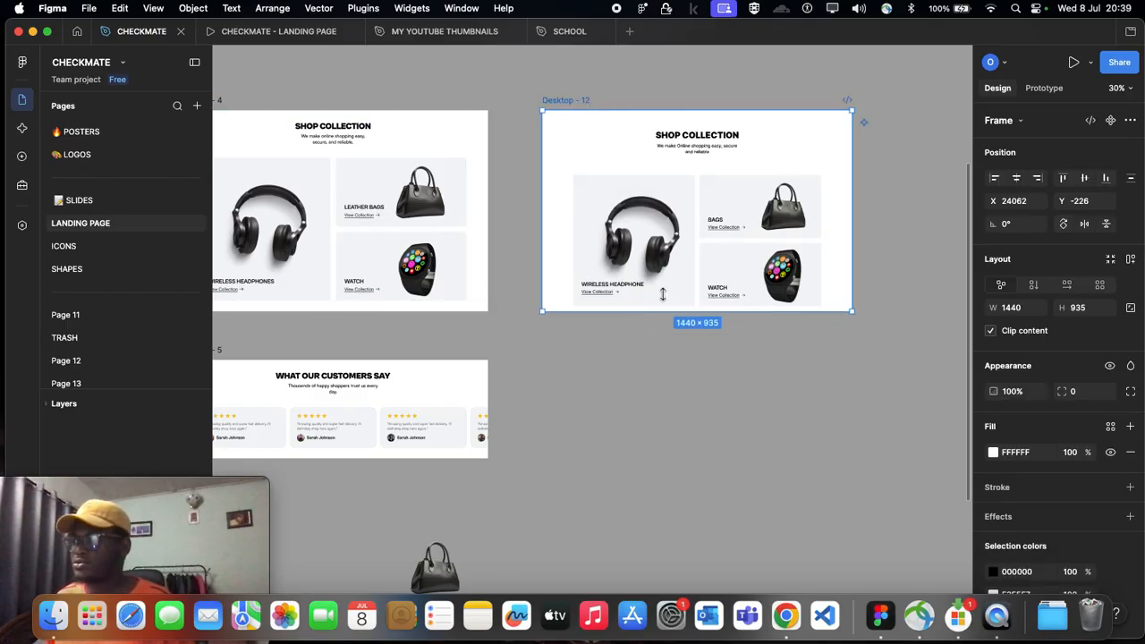
left_click_drag(714, 244, 711, 239)
scroll(386, 414, "left", 4)
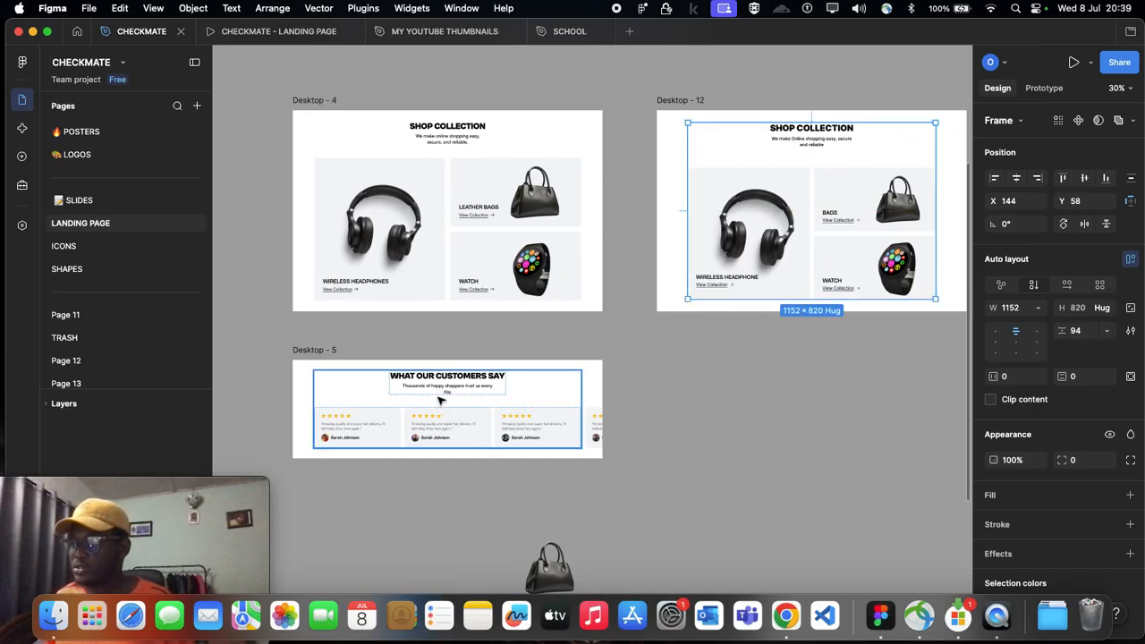
scroll(439, 400, "right", 2)
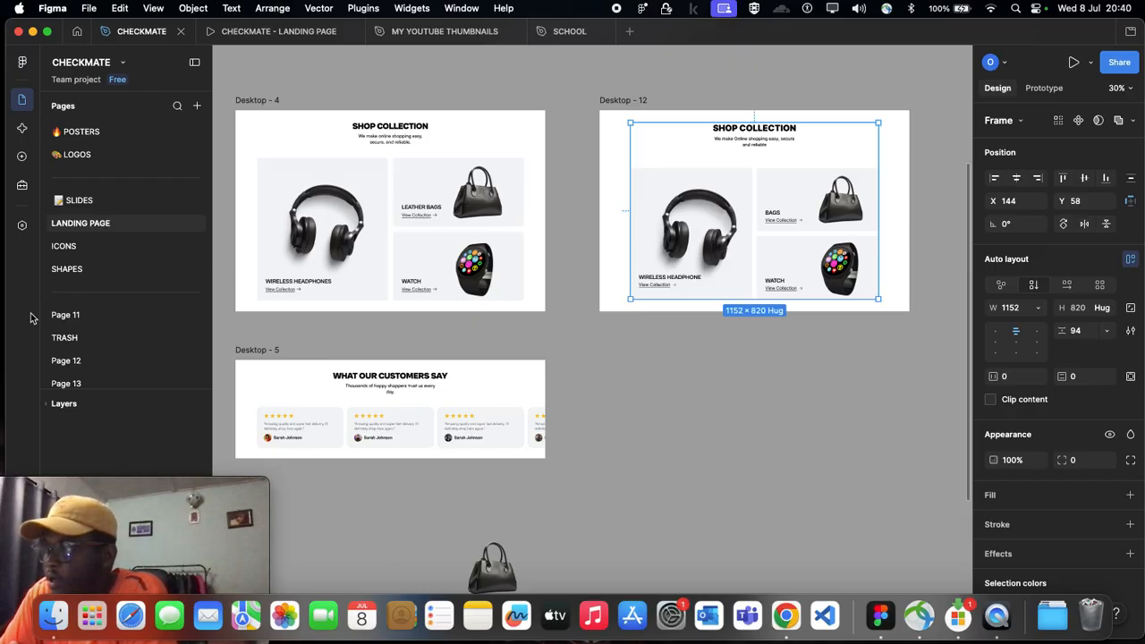
left_click(698, 373)
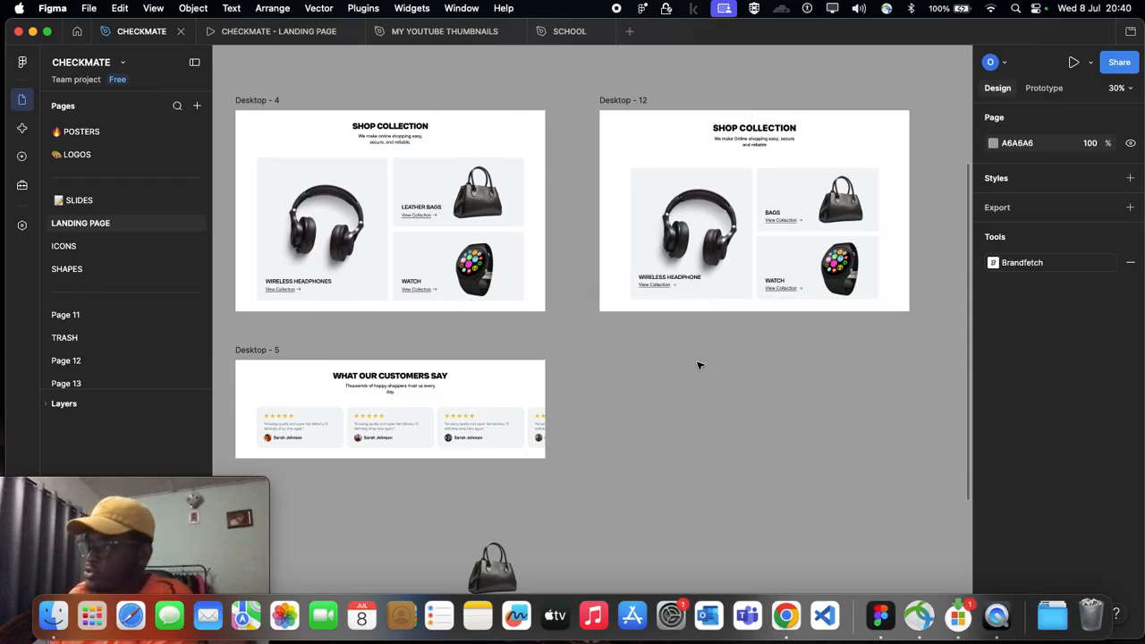
left_click(723, 249)
left_click(751, 370)
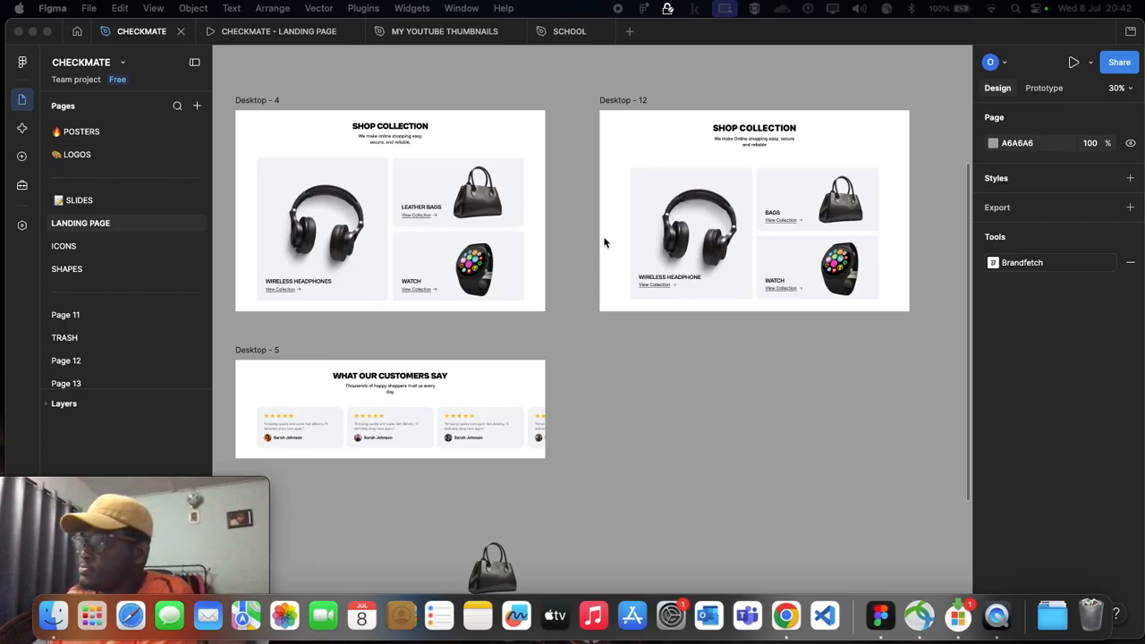
left_click(784, 221)
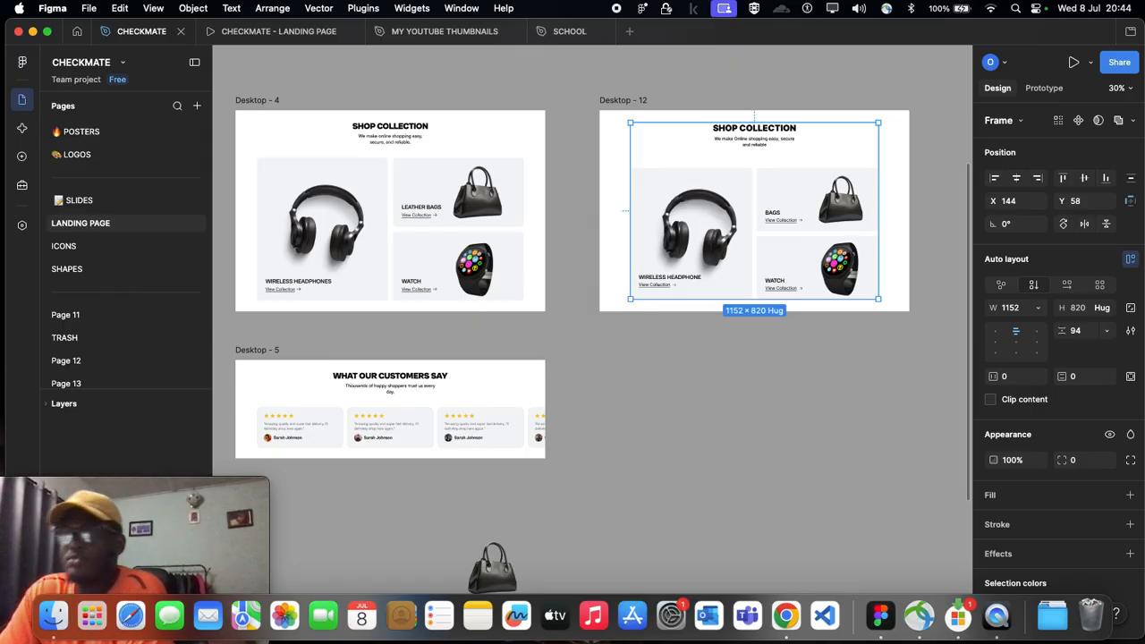
Step: Hide the 12-column layout guide on the Desktop - 11 Featured Products frame
scroll(458, 354, "down", 5)
scroll(447, 349, "left", 10)
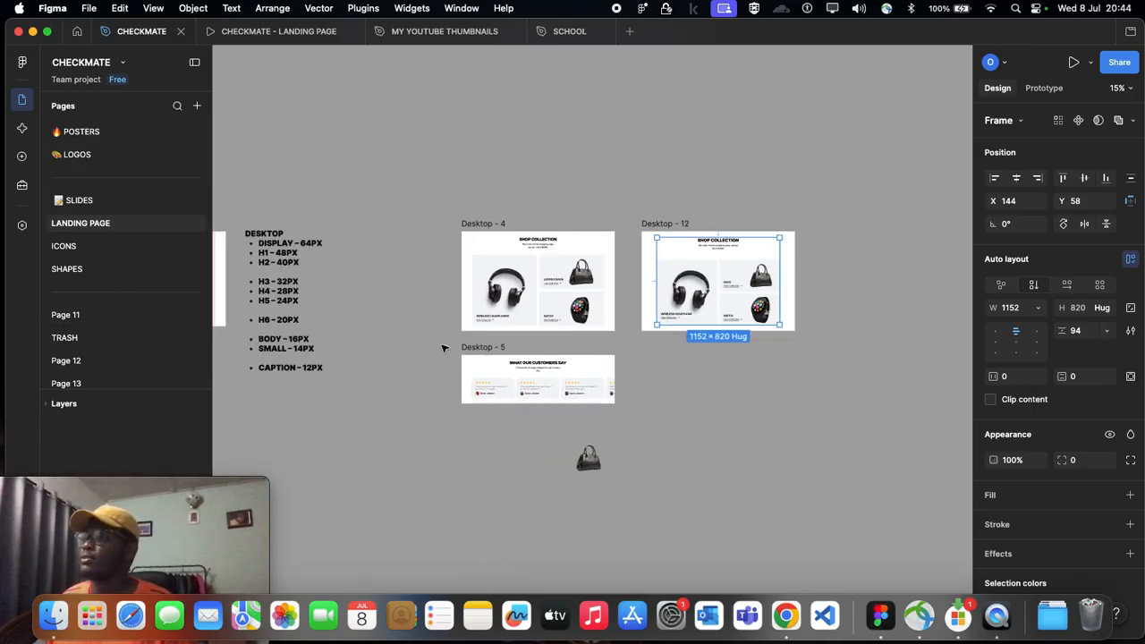
scroll(537, 295, "up", 3)
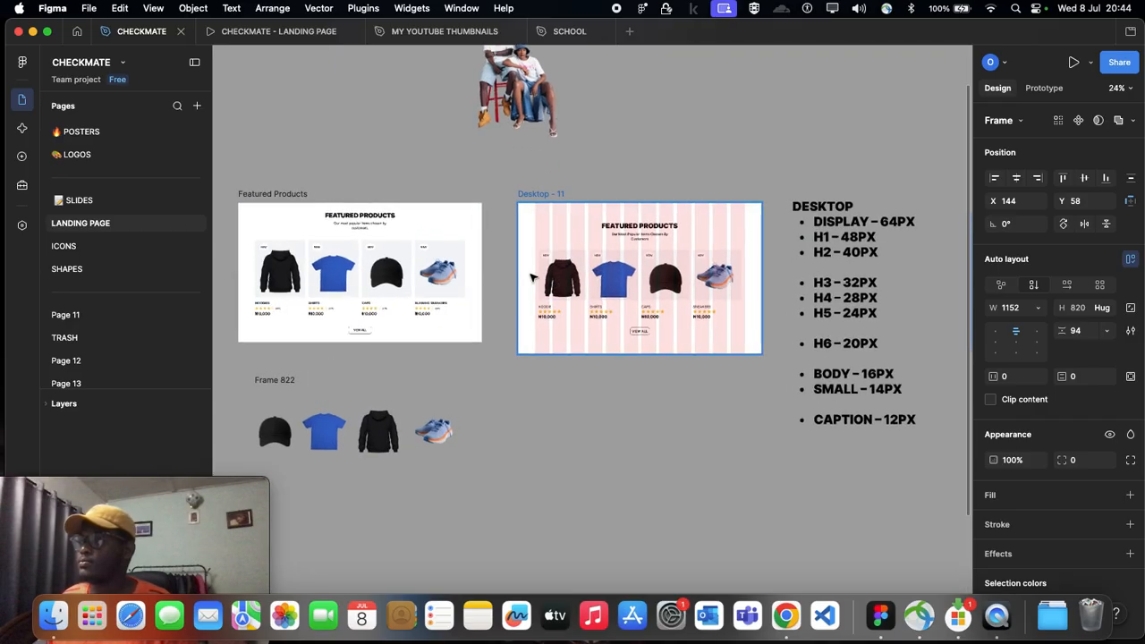
scroll(555, 285, "up", 3)
scroll(501, 232, "right", 4)
left_click(433, 162)
scroll(1064, 403, "down", 5)
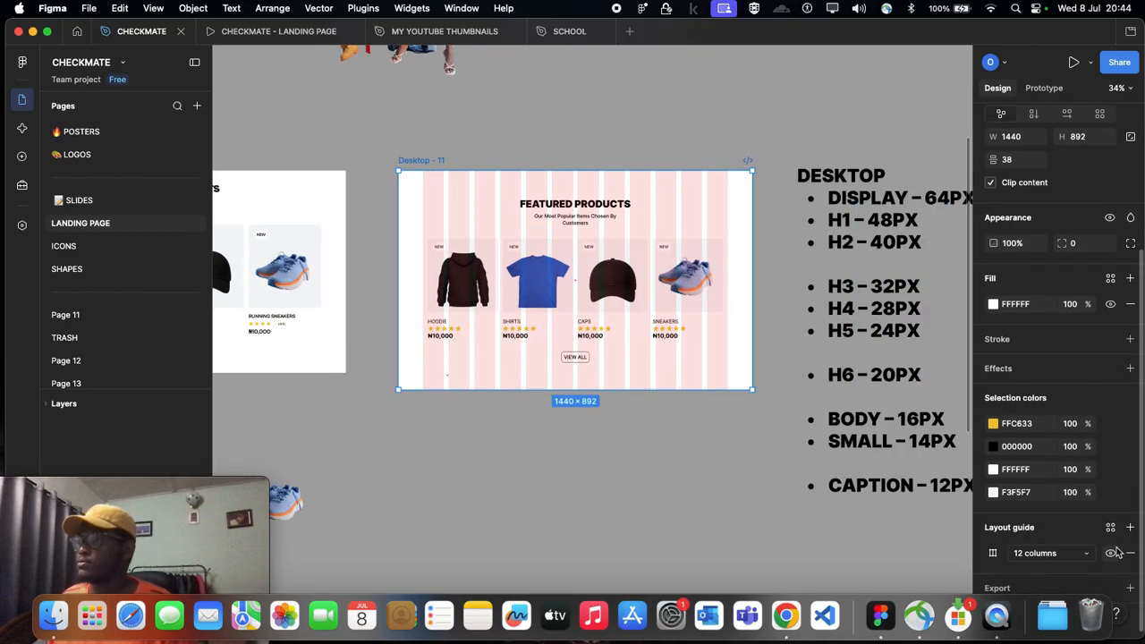
left_click(1110, 553)
scroll(742, 430, "up", 5)
scroll(708, 419, "down", 3)
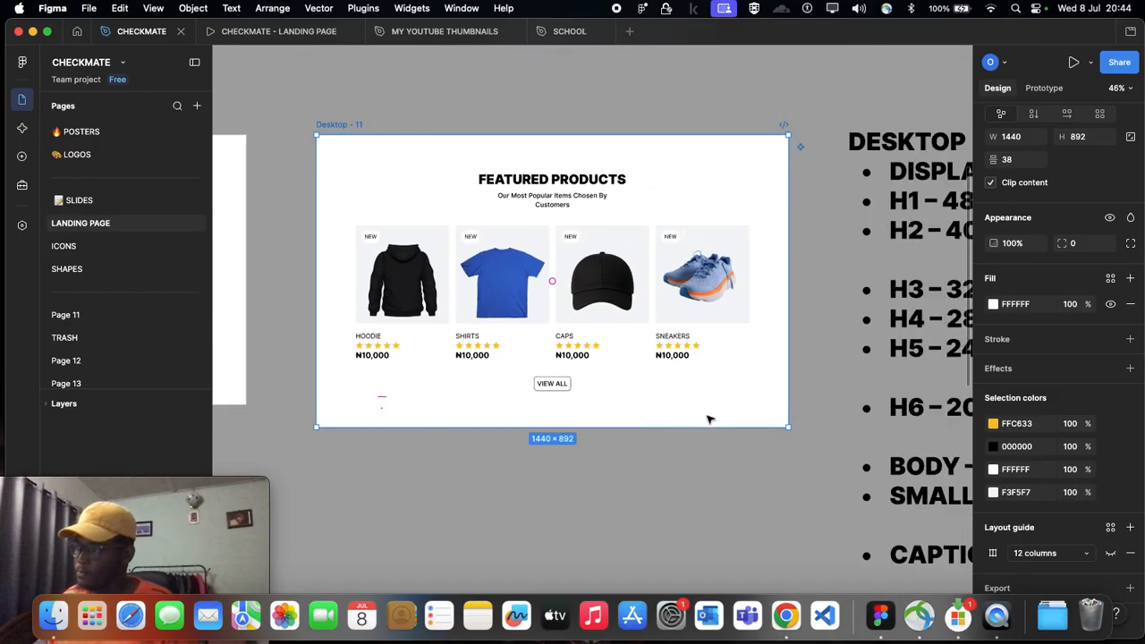
left_click(727, 499)
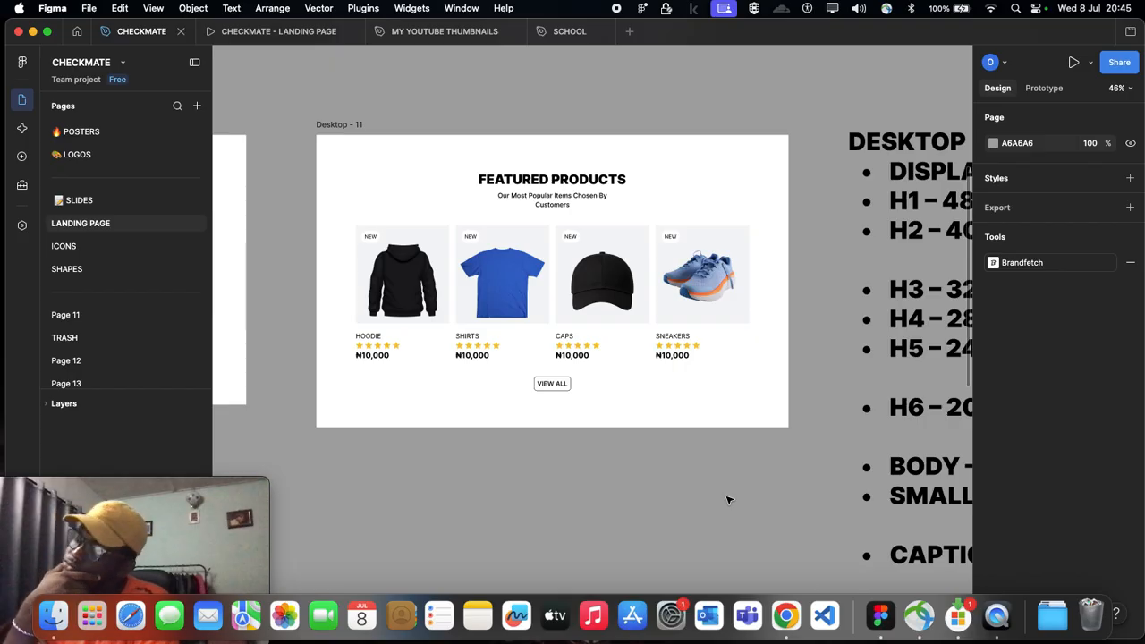
left_click(447, 390)
scroll(440, 384, "up", 5)
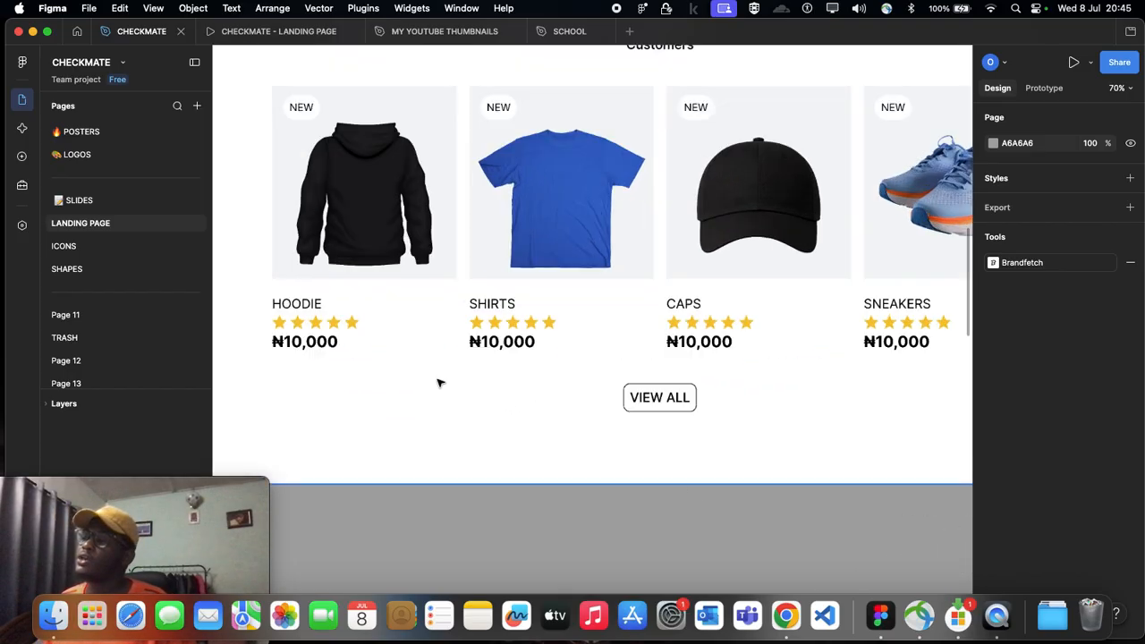
left_click(395, 221)
double_click(395, 221)
scroll(474, 214, "right", 2)
left_click(501, 215, "shift")
left_click(698, 222, "shift")
scroll(701, 222, "right", 2)
left_click(801, 225, "shift")
left_click(801, 225, "shift")
scroll(575, 211, "down", 5)
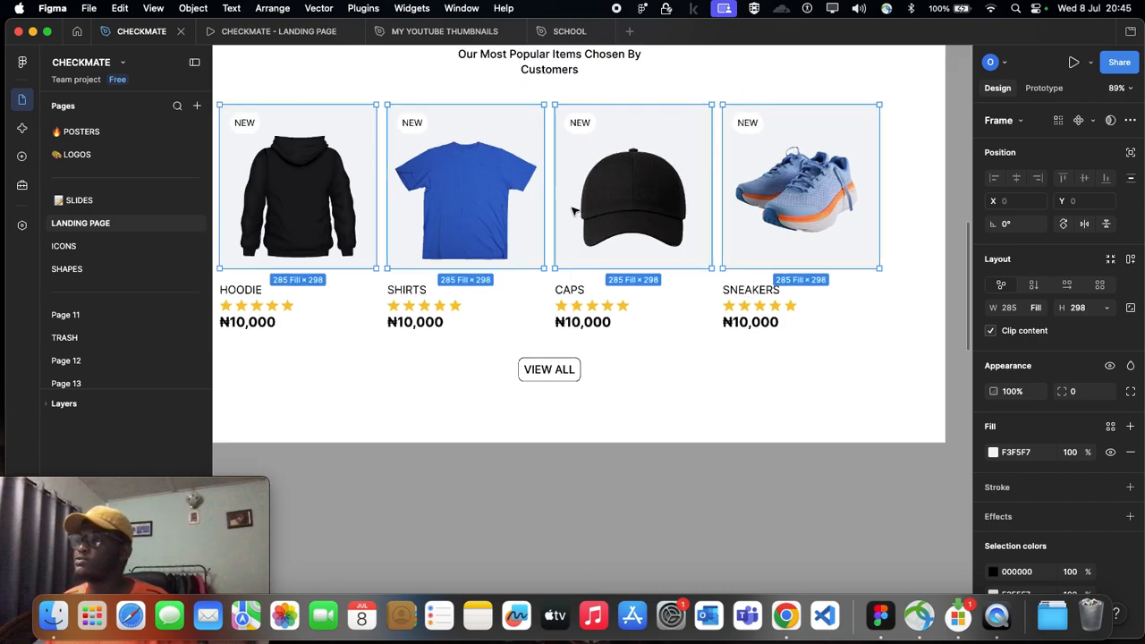
scroll(481, 198, "up", 3)
scroll(481, 197, "up", 2)
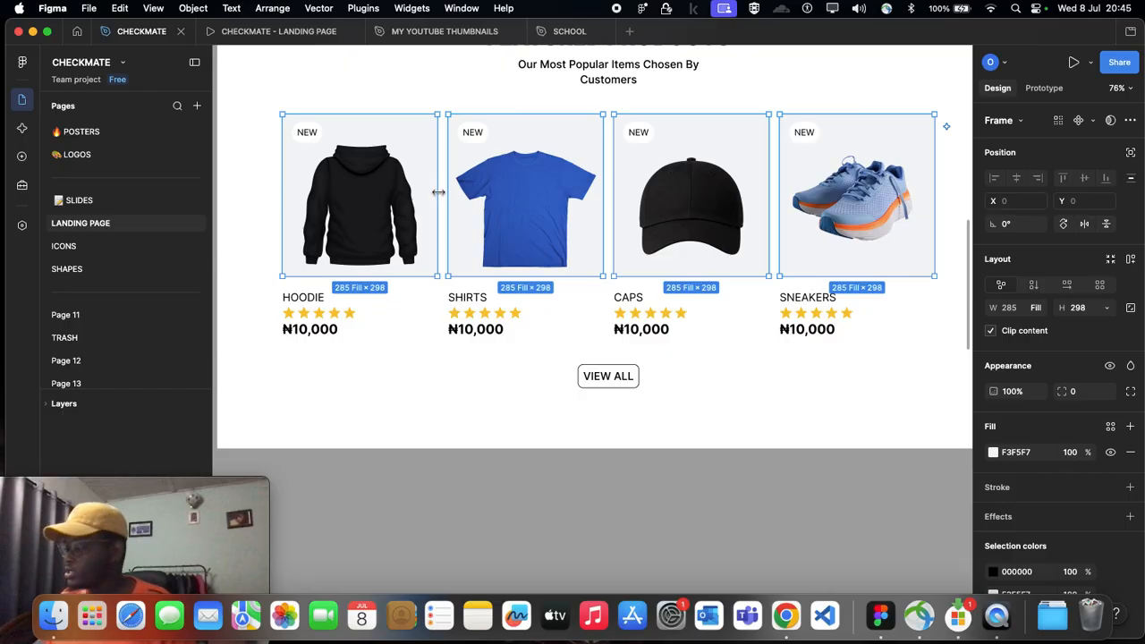
left_click(466, 399)
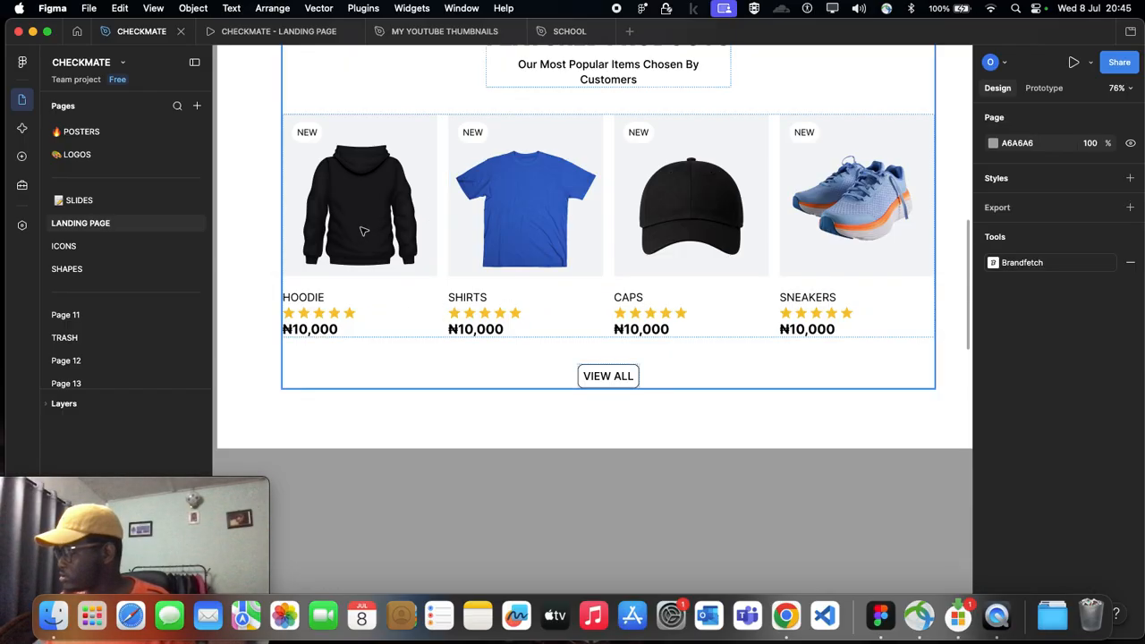
Step: Select the image frames of the hoodie, shirts, caps and sneakers cards in Desktop - 11 together
double_click(363, 231)
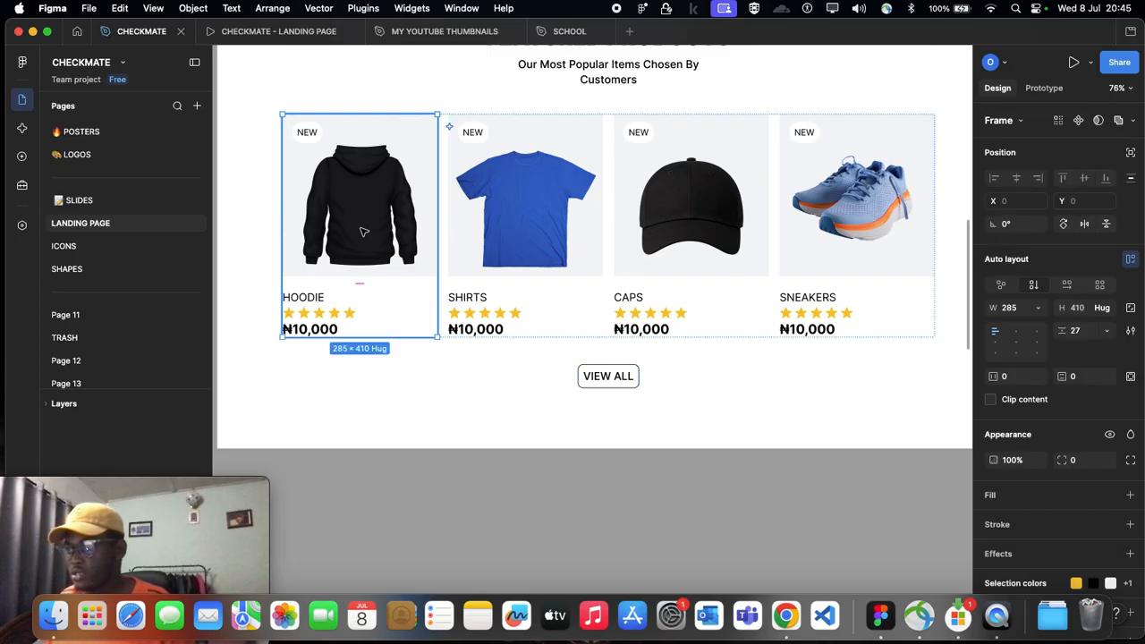
left_click(363, 232)
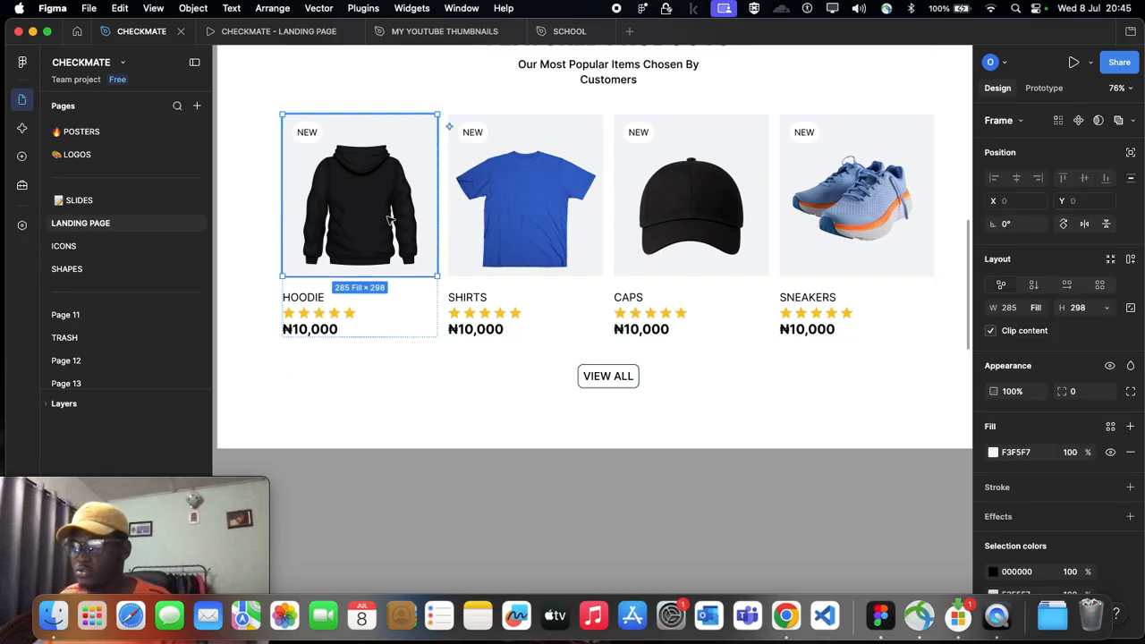
scroll(362, 241, "up", 2)
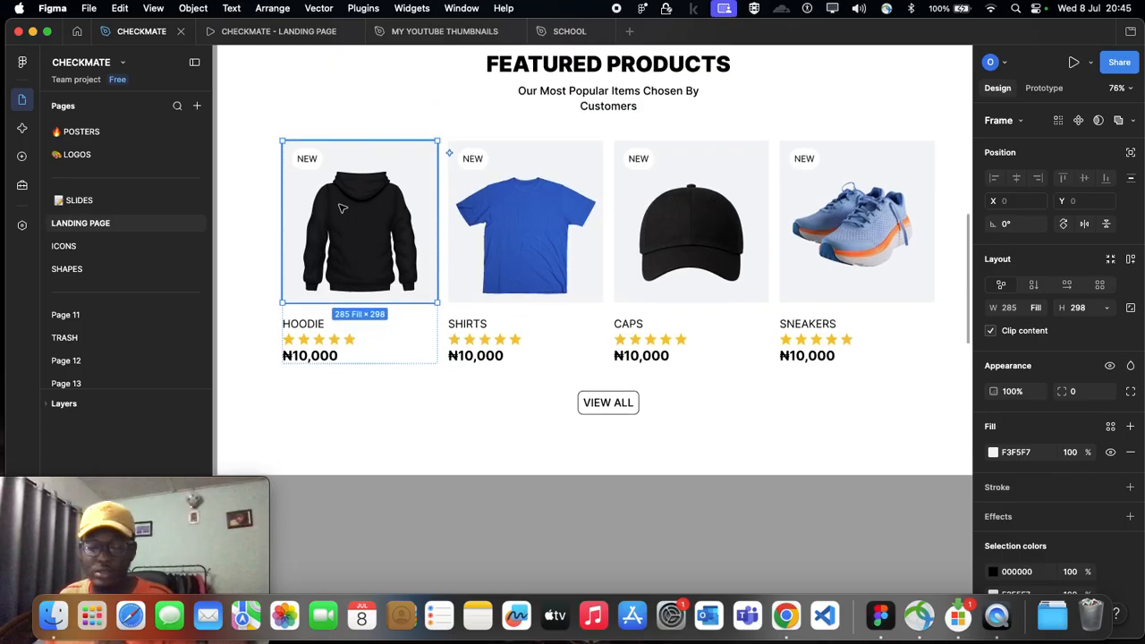
left_click(507, 249, "shift")
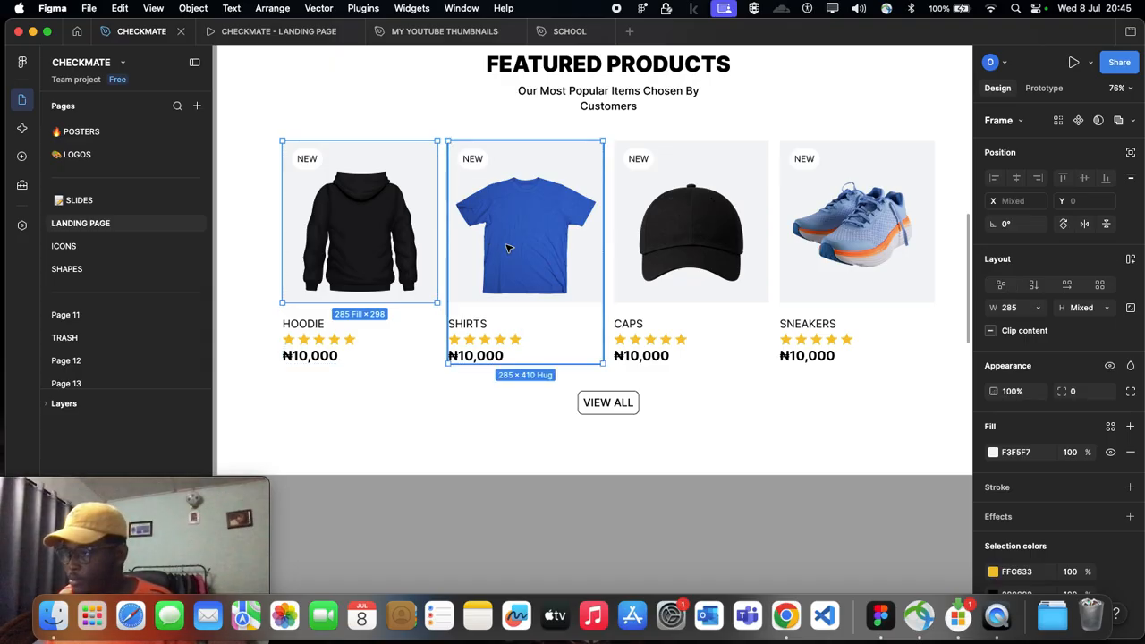
double_click(508, 248, "shift")
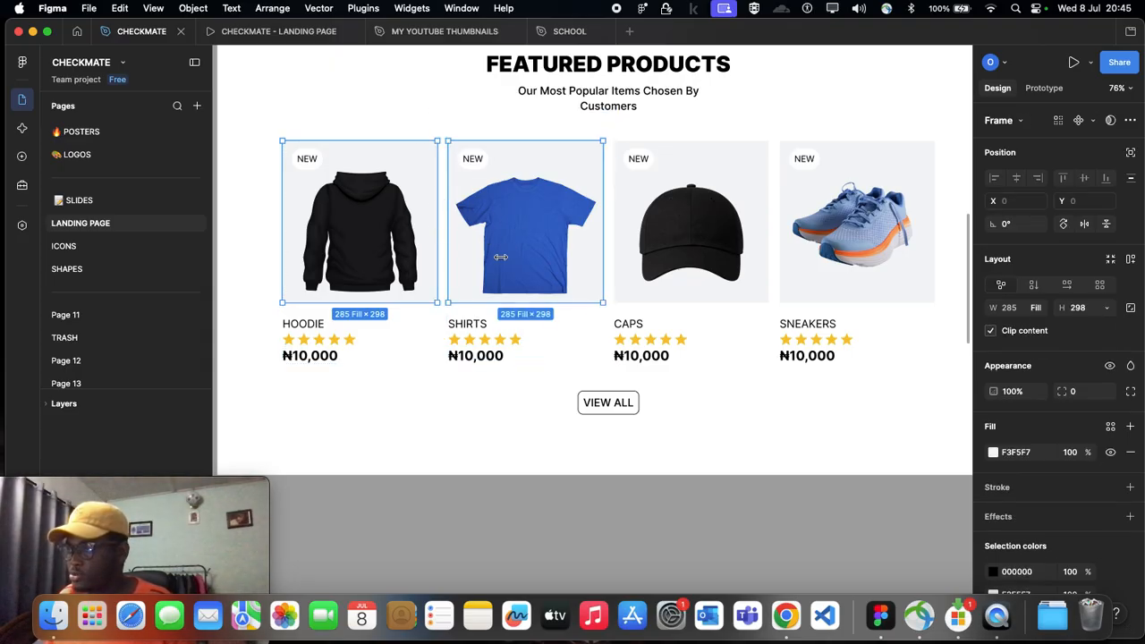
scroll(482, 245, "right", 1)
left_click(601, 270, "shift")
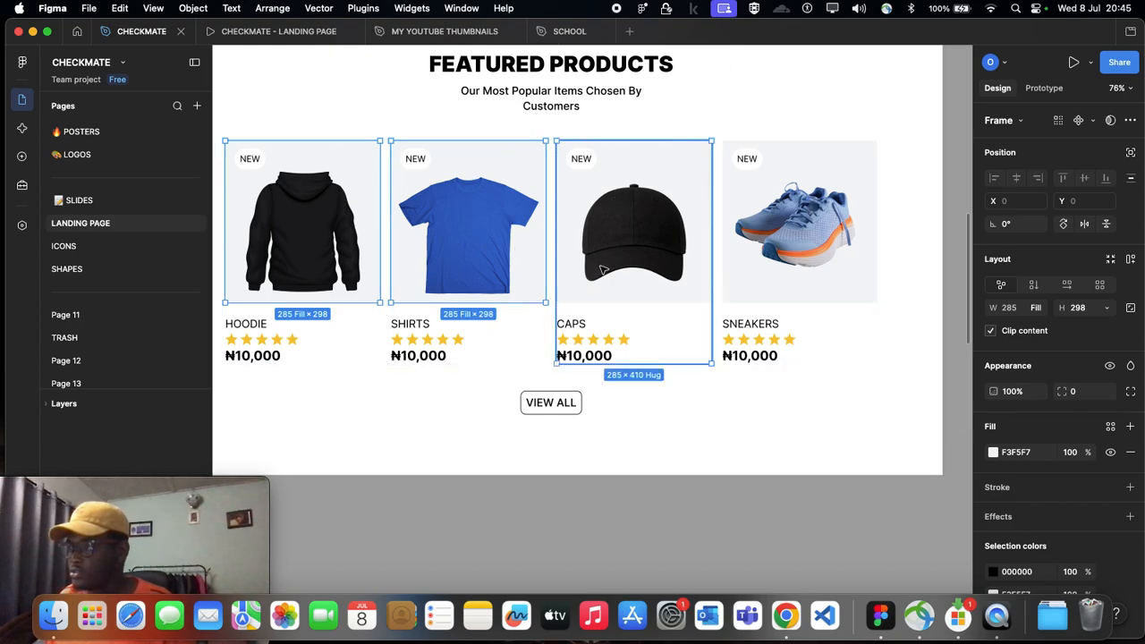
double_click(602, 269, "shift")
scroll(602, 269, "right", 2)
left_click(680, 271, "shift")
double_click(679, 271, "shift")
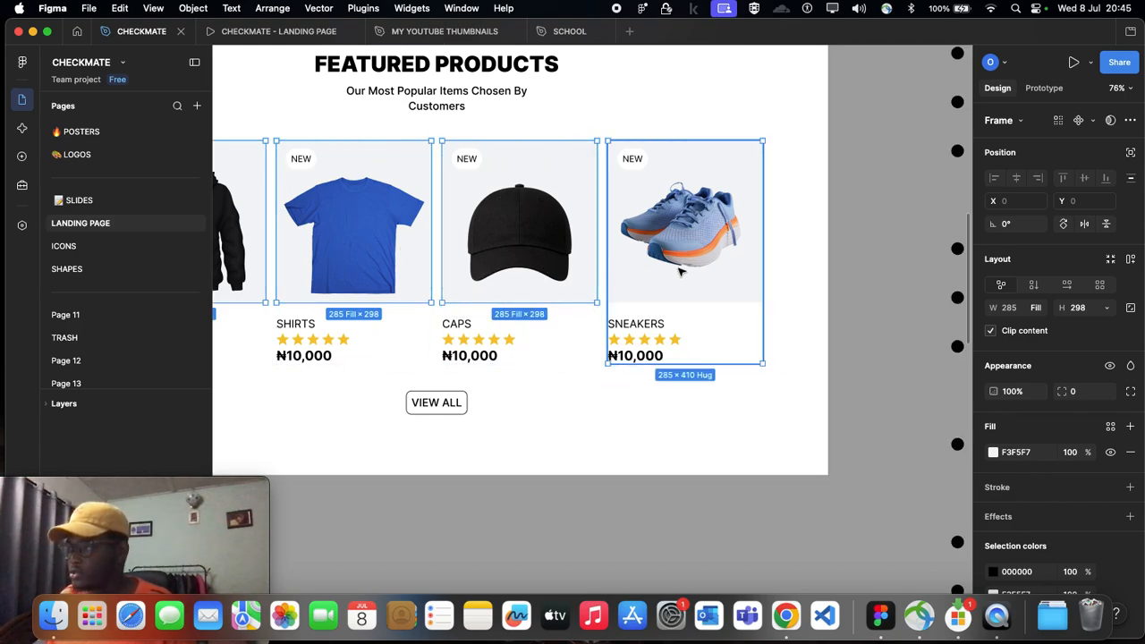
scroll(680, 271, "left", 3)
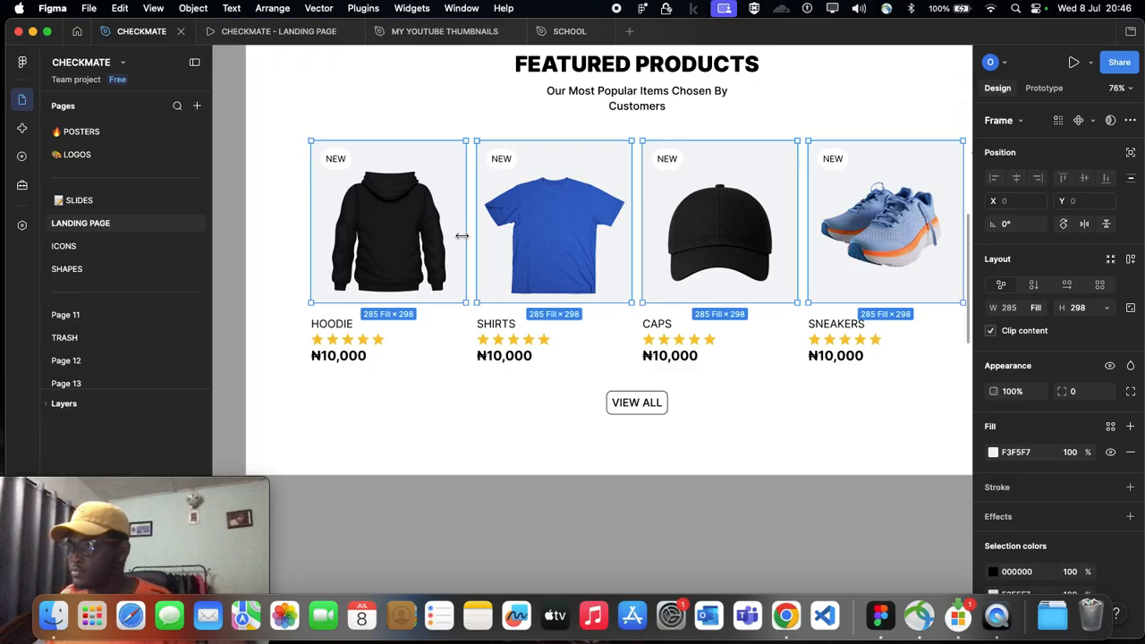
scroll(461, 235, "down", 2)
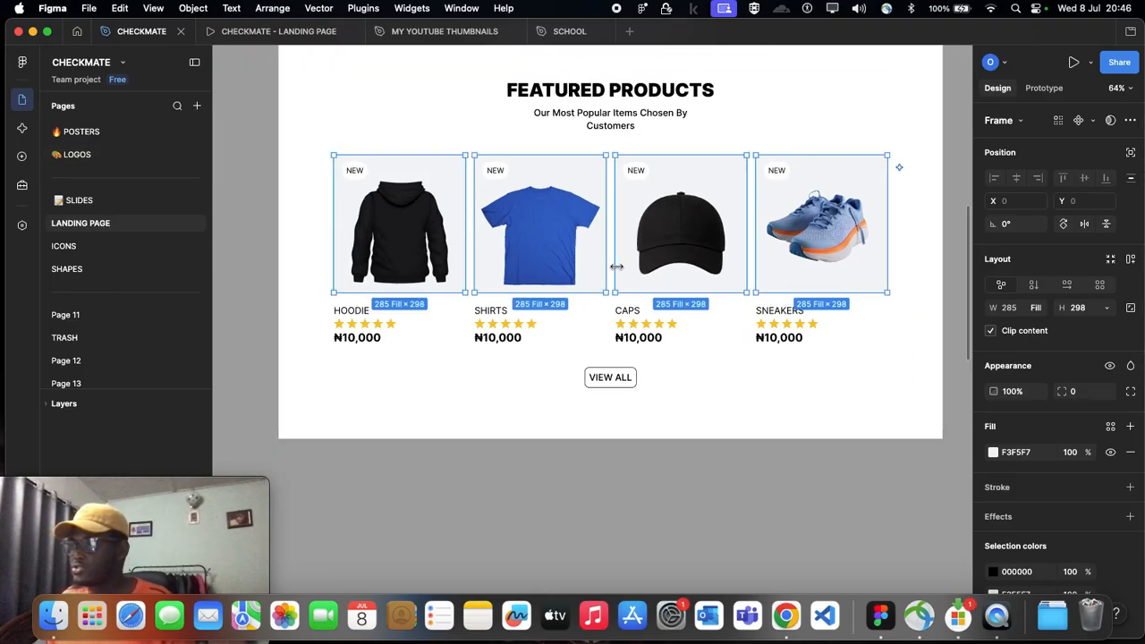
Step: Narrow the four selected product image frames in Featured Products to a width of 258
left_click_drag(460, 222, 449, 224)
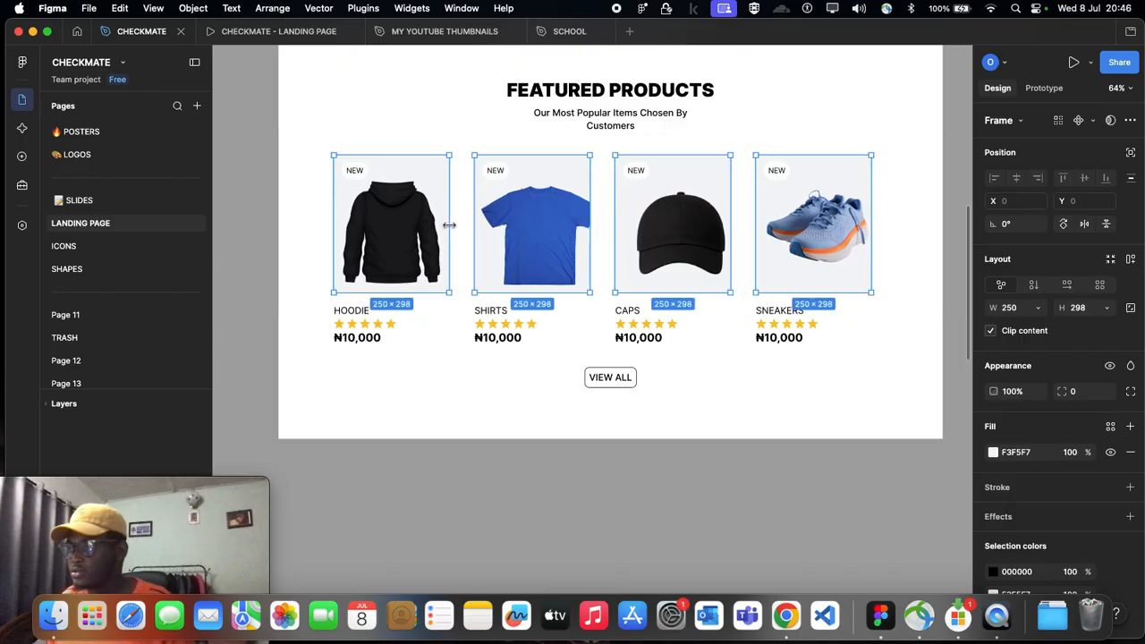
key("super+z")
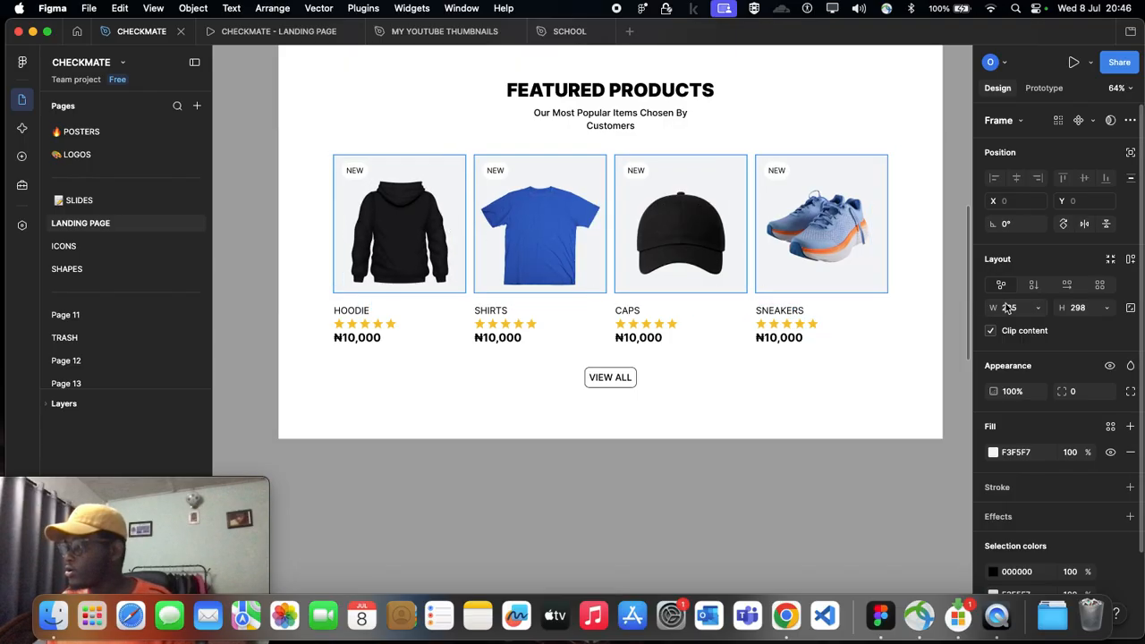
left_click(1012, 310)
type("282")
key("Return")
key("Down")
key("Down")
key("Down")
key("Down")
key("Down")
key("Down")
key("Down")
key("Down")
key("Down")
key("Down")
key("Down")
key("Down")
key("Down")
key("Down")
key("Down")
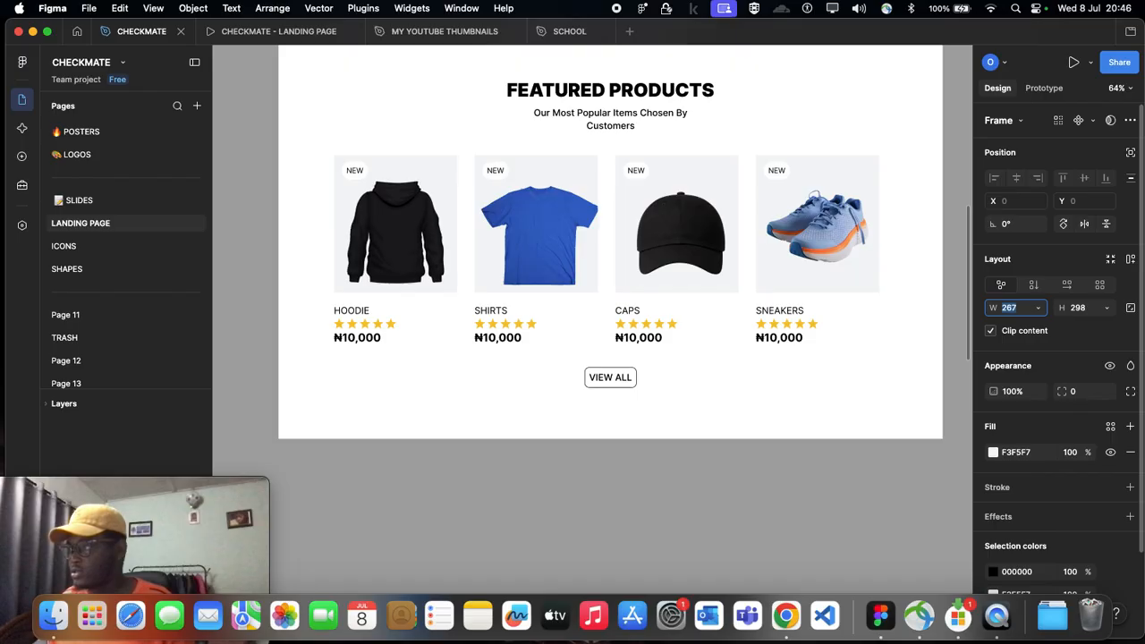
key("Down")
key("Down")
key("Down")
key("Down")
key("Down")
key("Down")
key("Down")
key("Down")
key("Down")
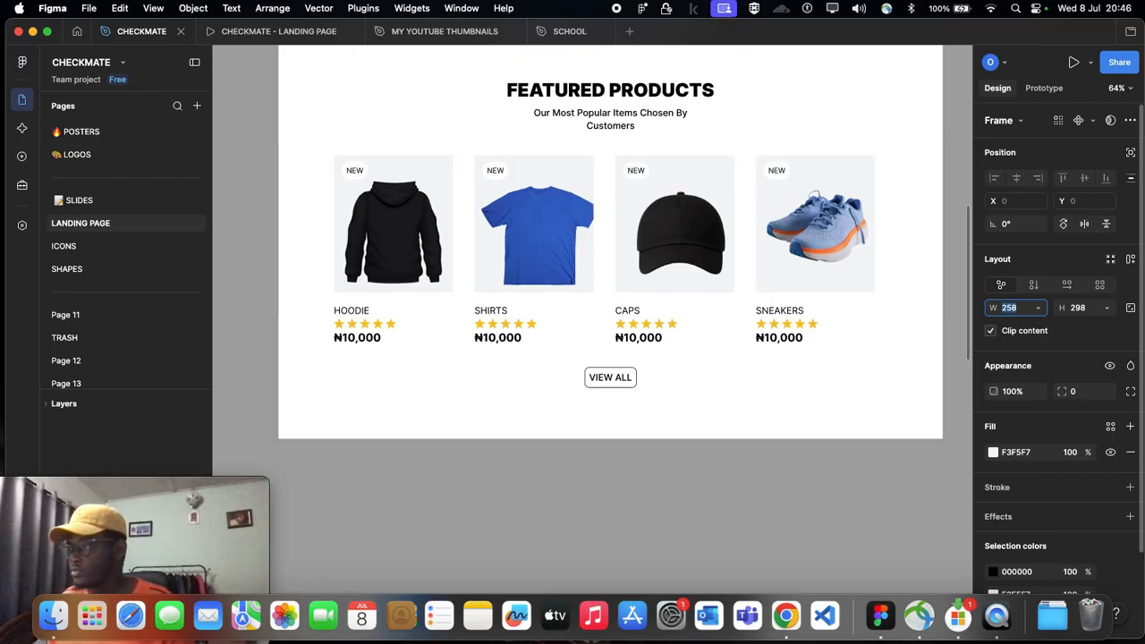
left_click(458, 259)
left_click(458, 254)
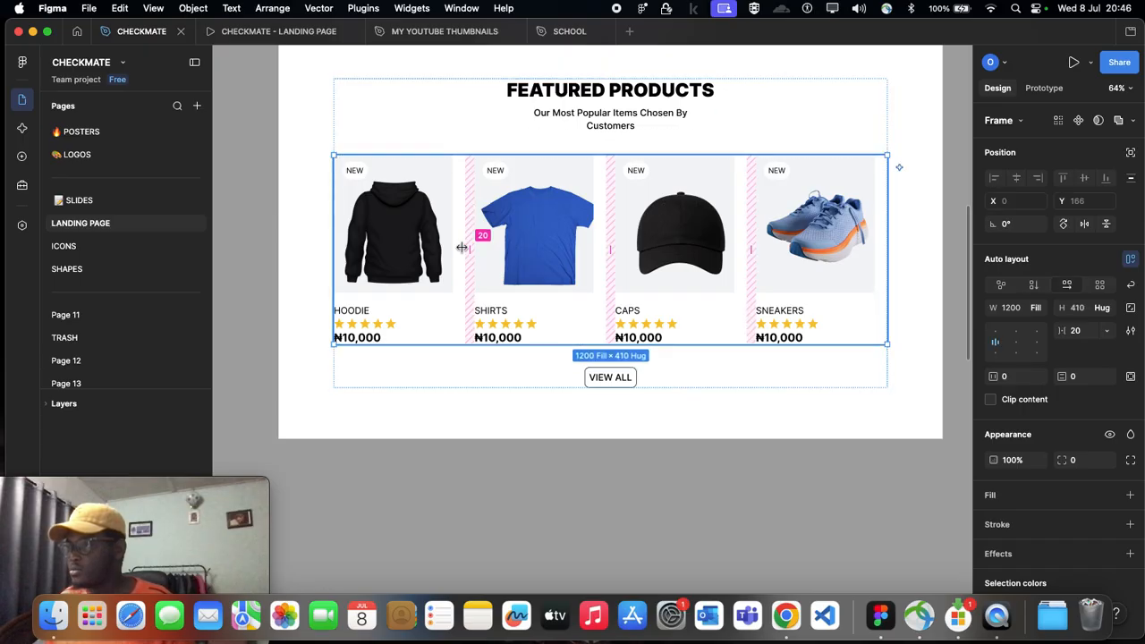
left_click(456, 250)
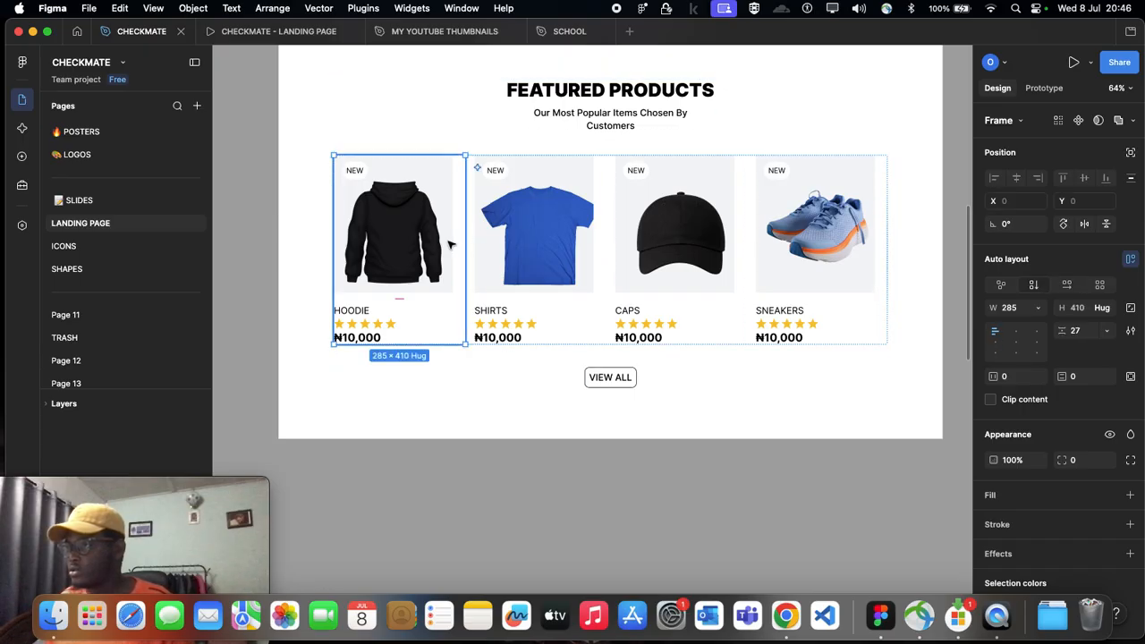
left_click(449, 243)
scroll(449, 240, "up", 5)
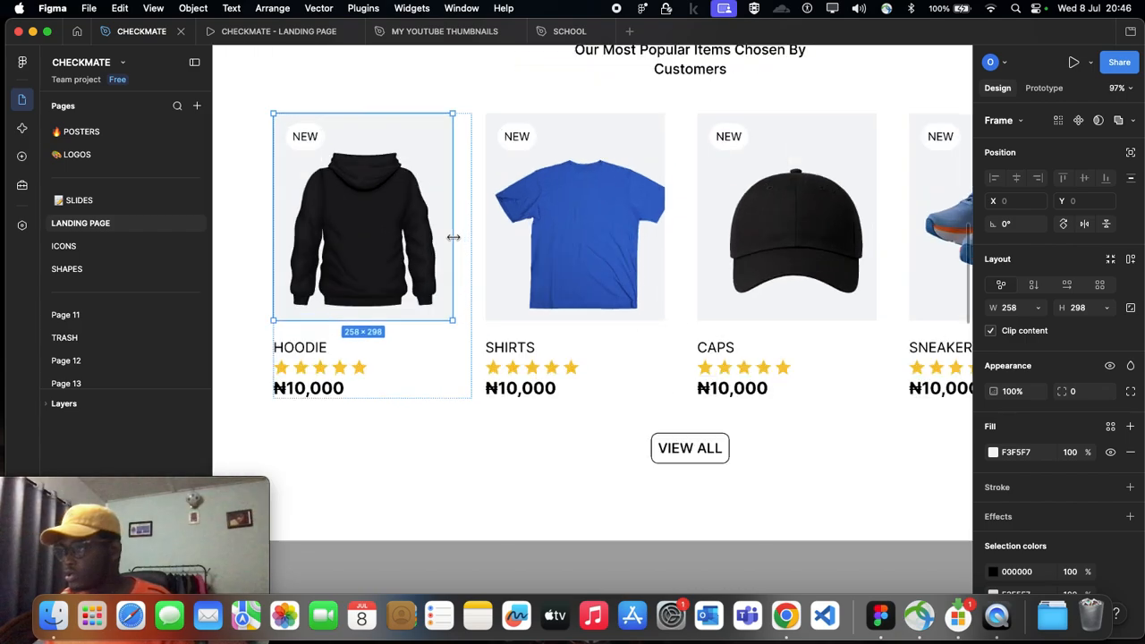
left_click(468, 245)
scroll(468, 245, "down", 5)
left_click(526, 424)
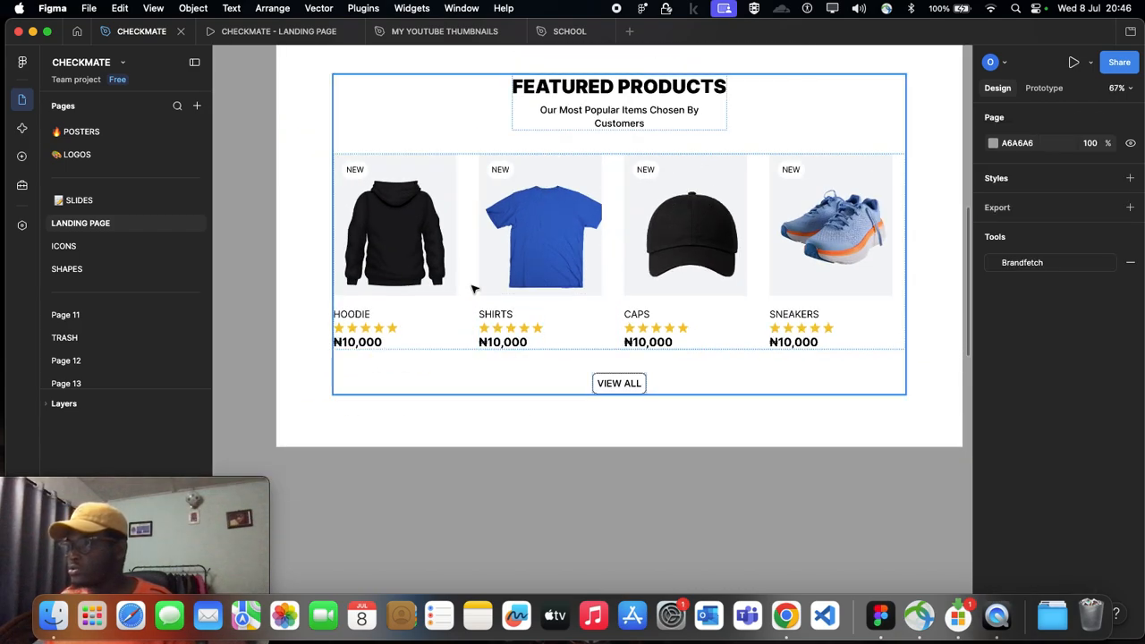
double_click(441, 263)
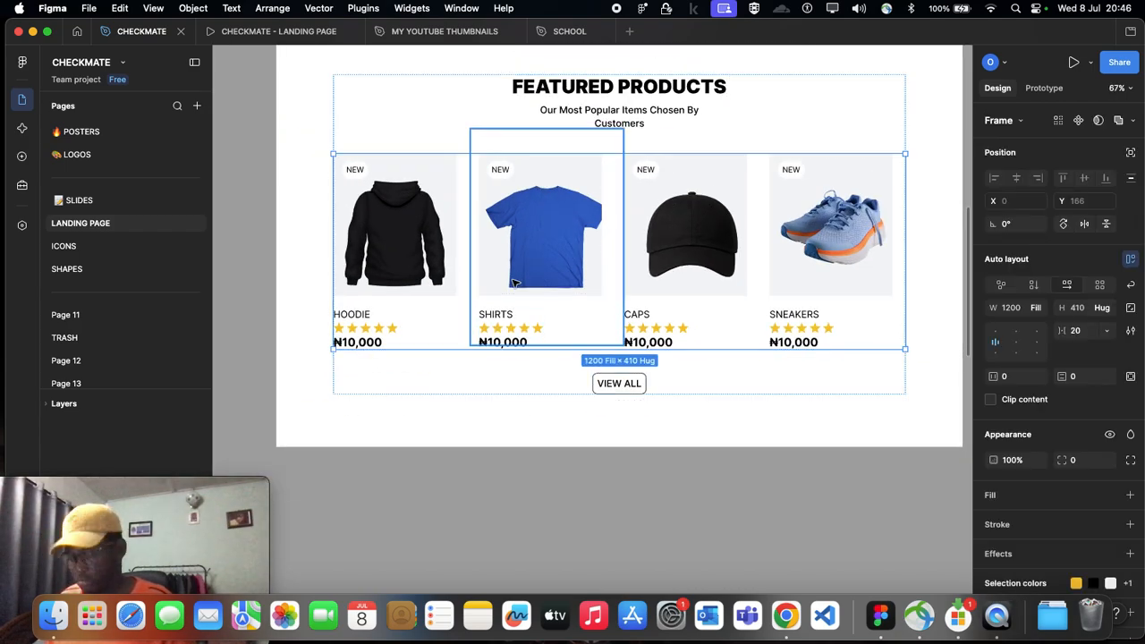
left_click(572, 305)
Step: Undo the last width change on the four product image frames in Featured Products
key("super+z")
key("super+z")
key("super+z")
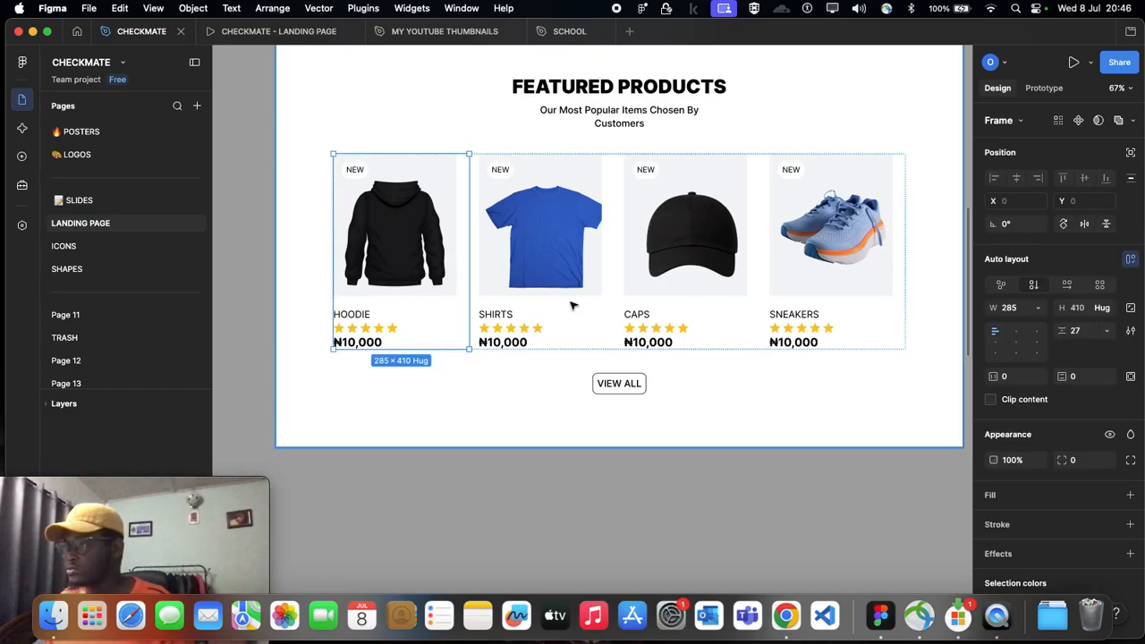
key("super+z")
key("super+z")
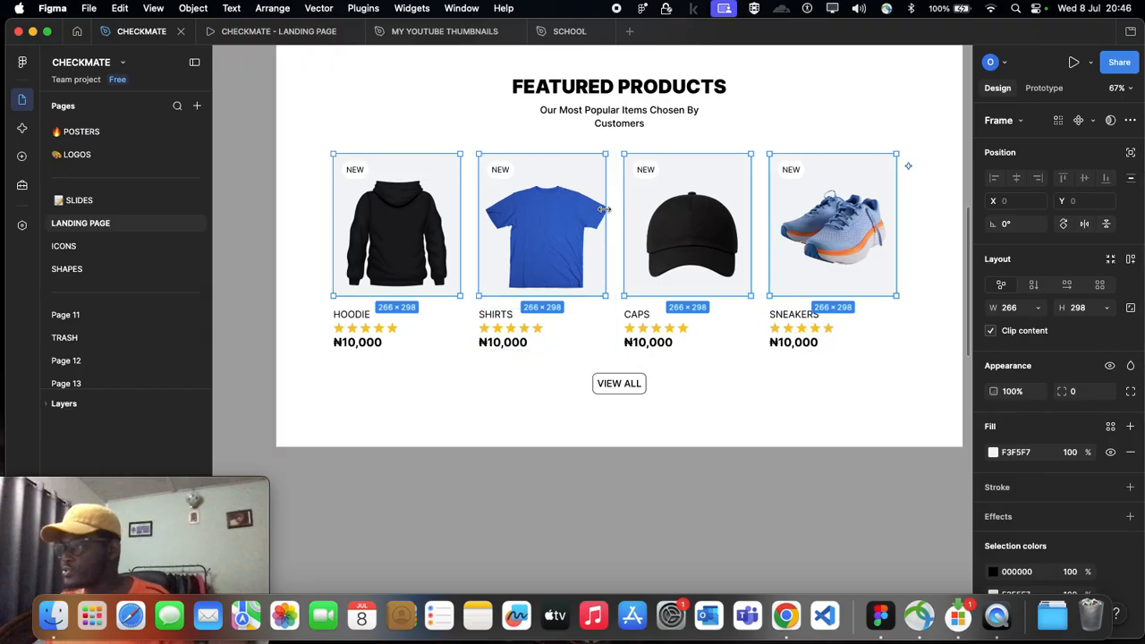
Step: Narrow the hoodie, shirts, caps and sneakers image frames together to a width of 239
left_click_drag(602, 209, 582, 214)
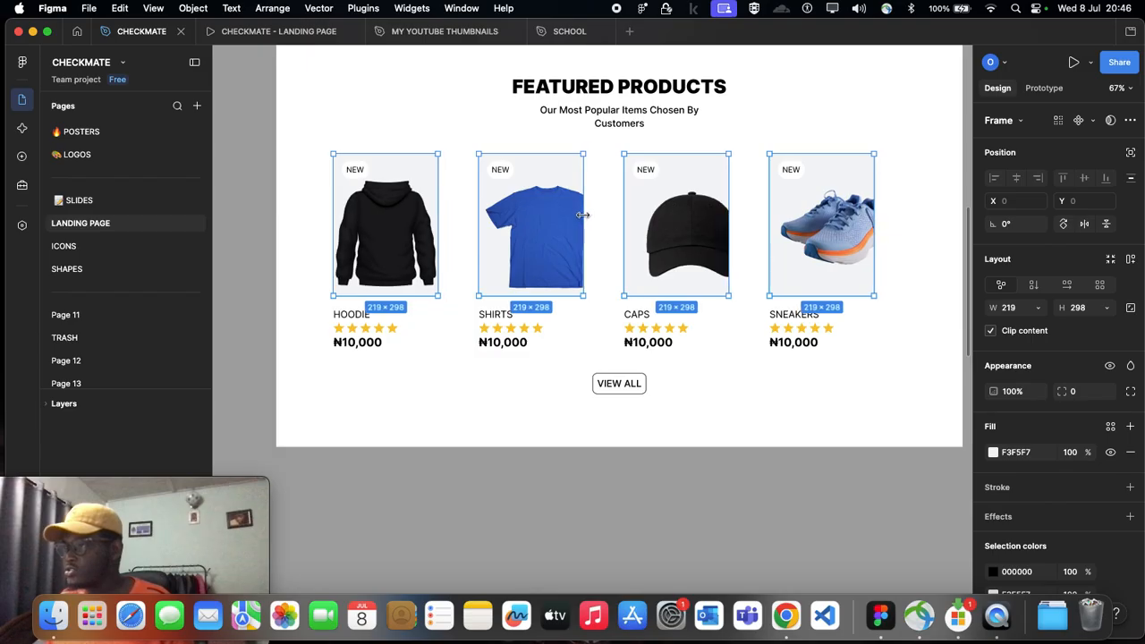
key("super+z")
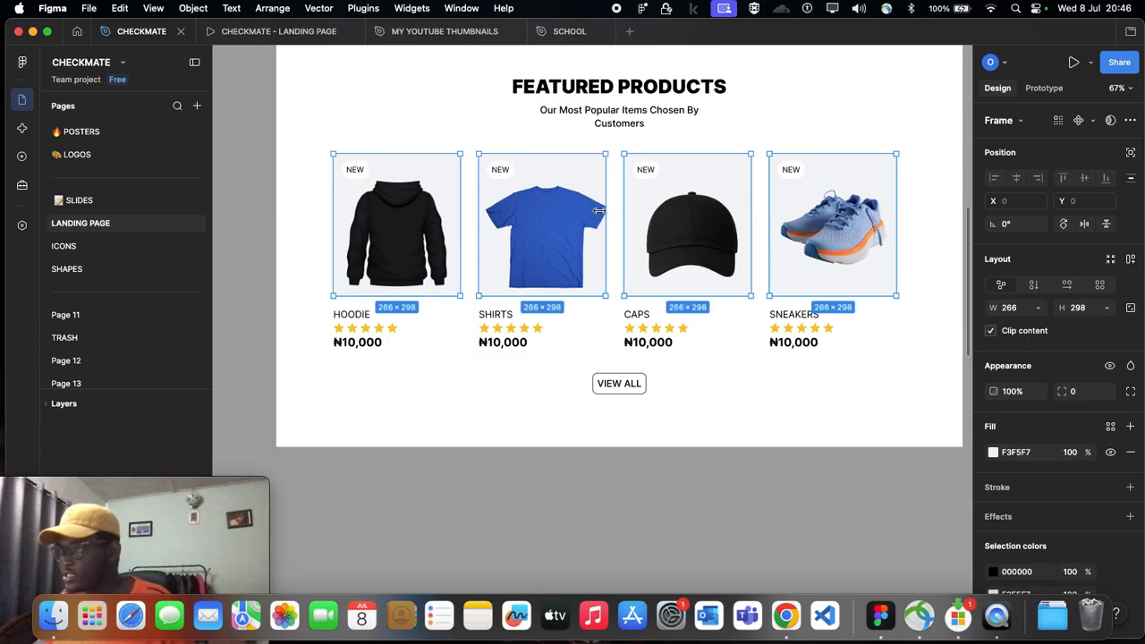
mouse_move(588, 211)
left_mouse_down()
mouse_move(576, 213)
mouse_move(593, 214)
left_mouse_up()
scroll(420, 222, "down", 2)
left_click(472, 354)
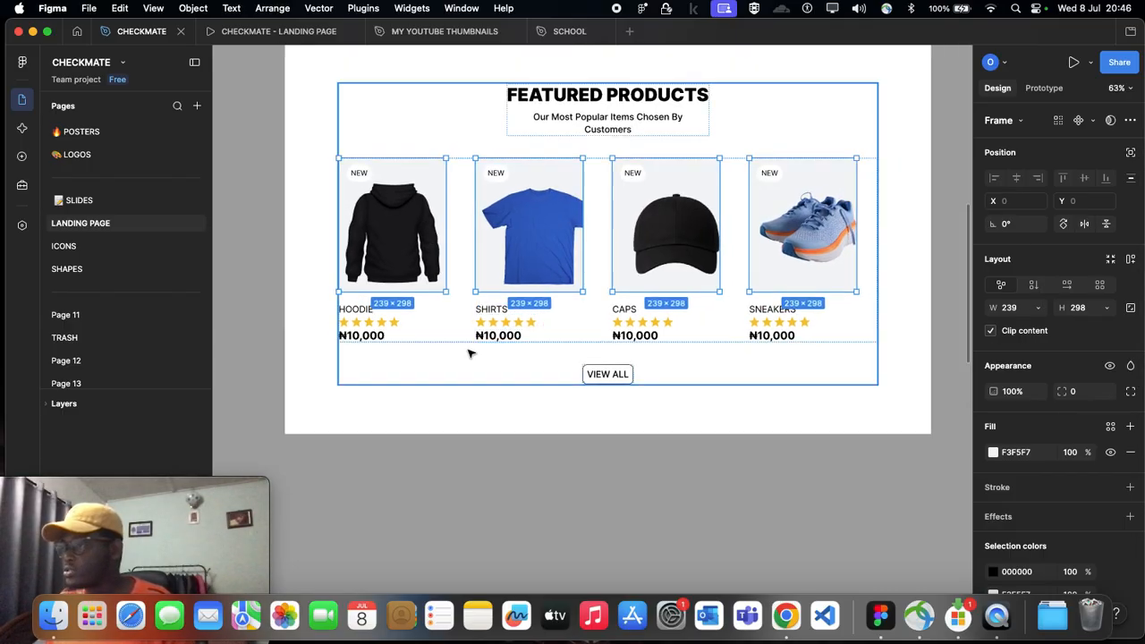
Step: Narrow the hoodie and shirts card frames to a width of 239 so they match their images
left_click(424, 232)
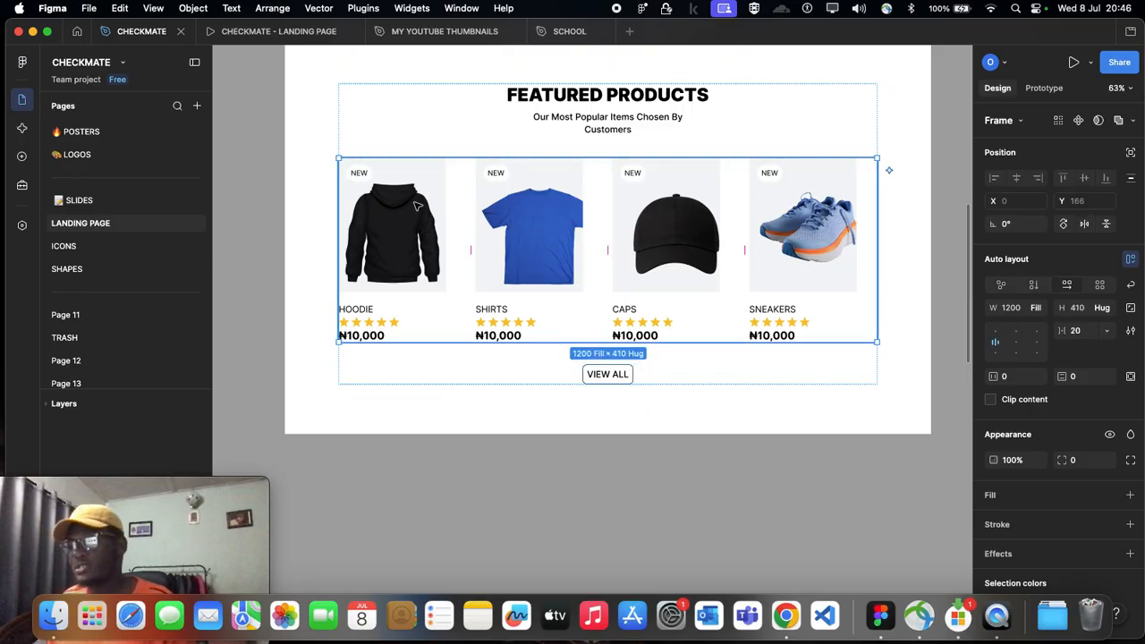
double_click(417, 205)
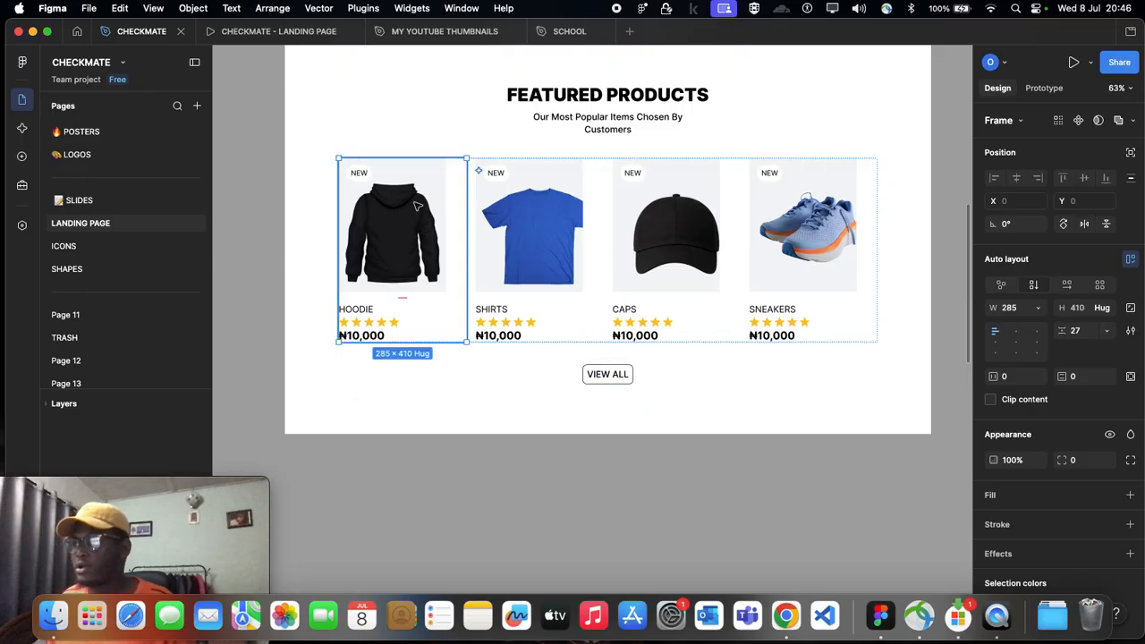
left_click(547, 426)
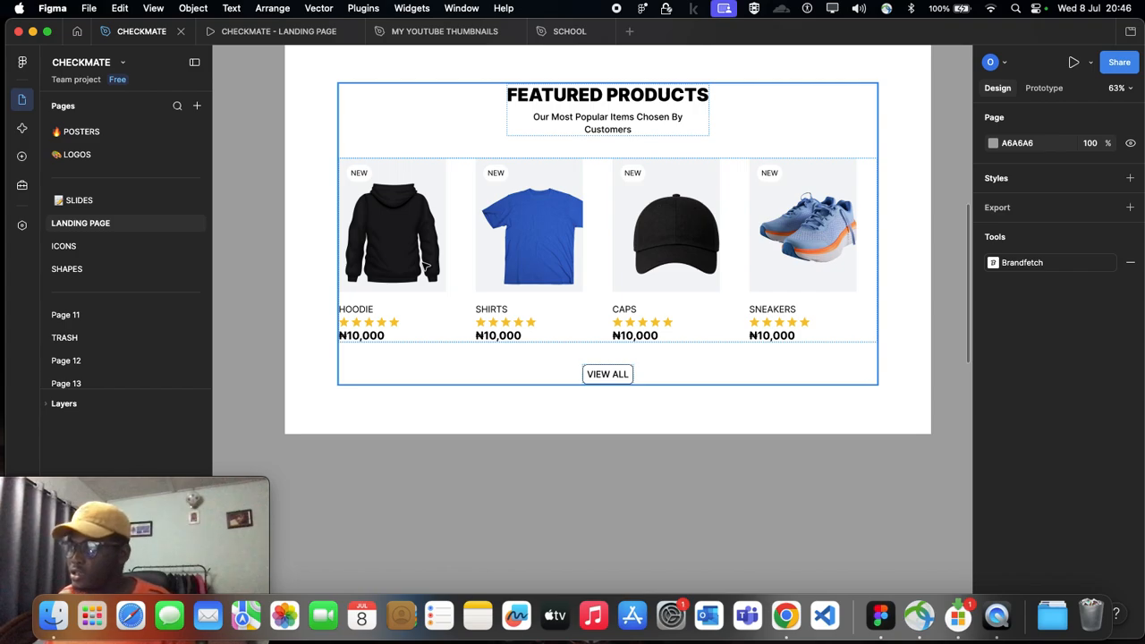
left_click(425, 266)
double_click(426, 266)
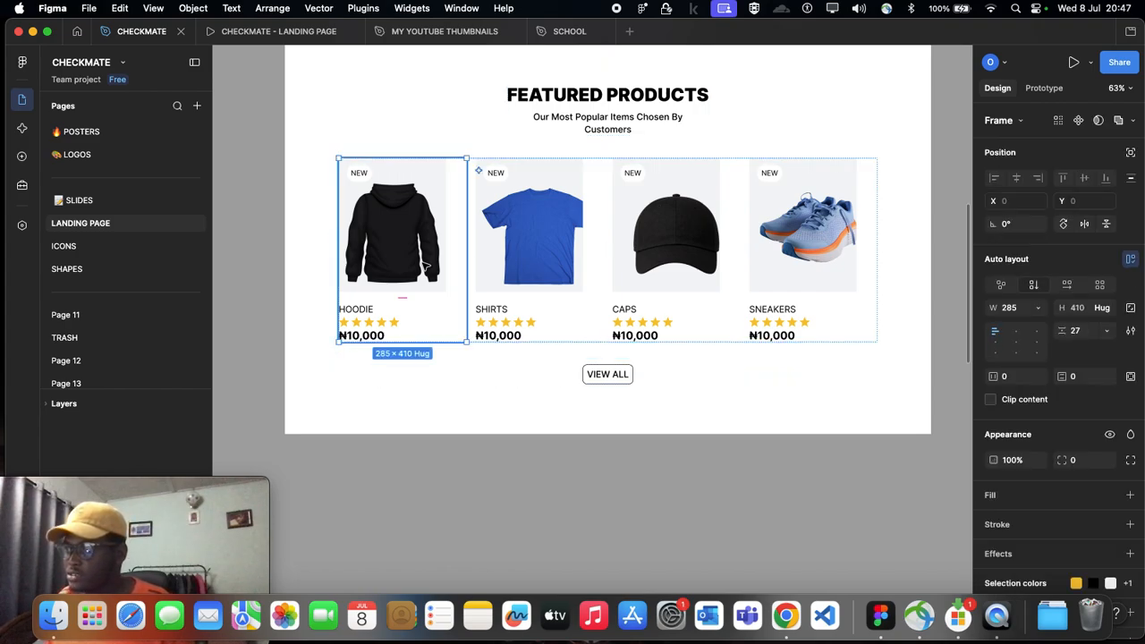
scroll(469, 158, "up", 5)
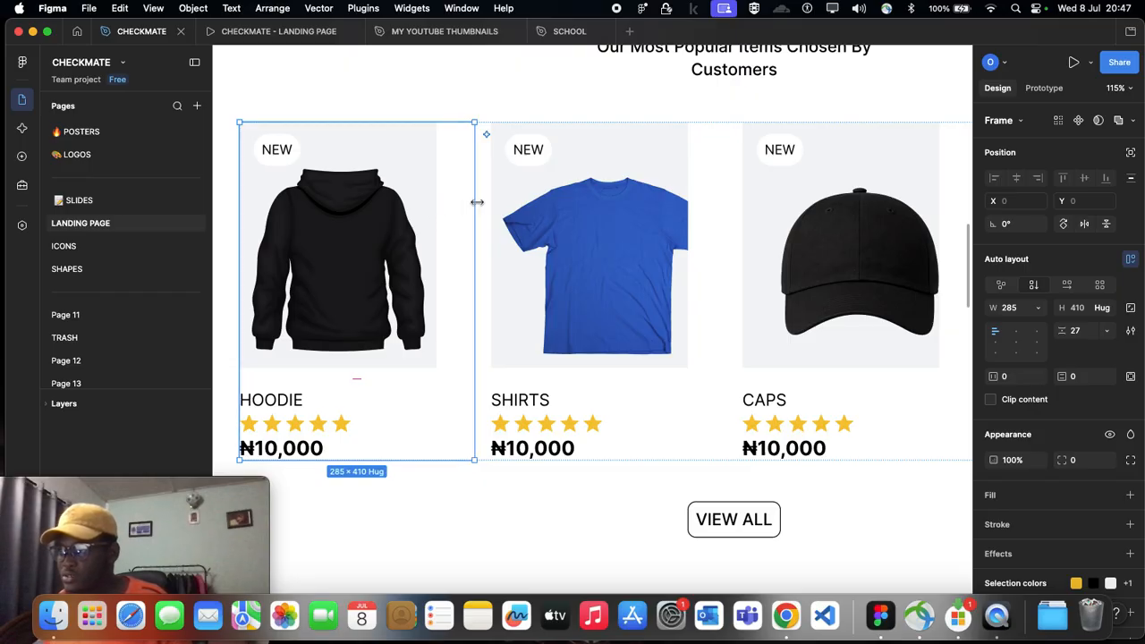
left_click_drag(477, 202, 437, 206)
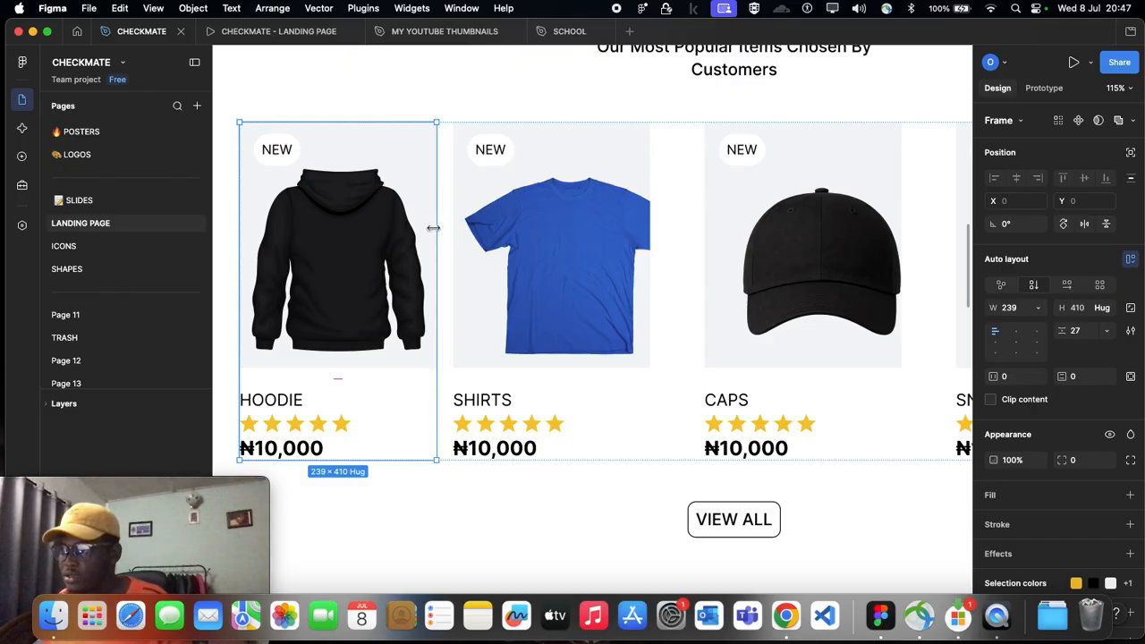
left_click(562, 266)
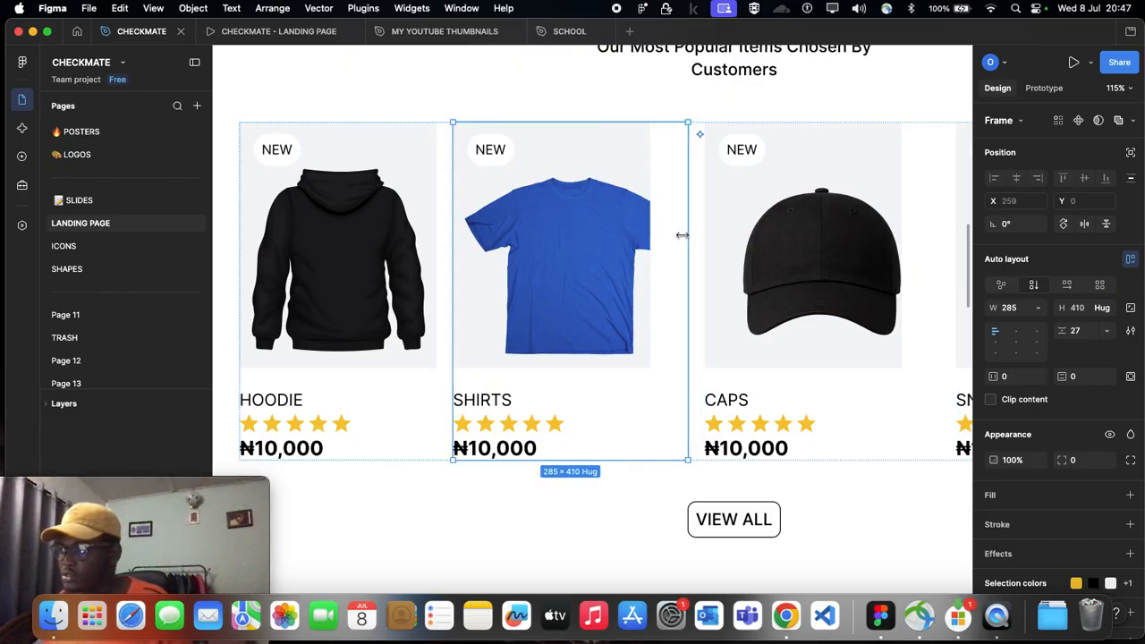
left_click_drag(682, 235, 648, 241)
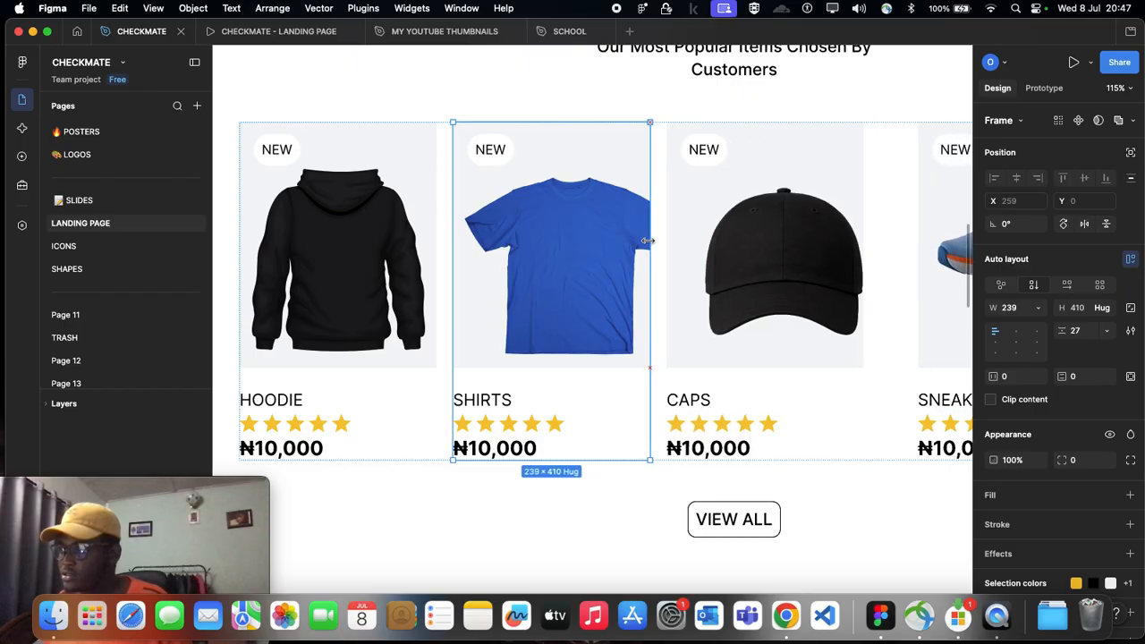
Step: Narrow the caps and sneakers card frames to a width of 239 so they match their images
scroll(648, 241, "right", 5)
left_click(669, 243)
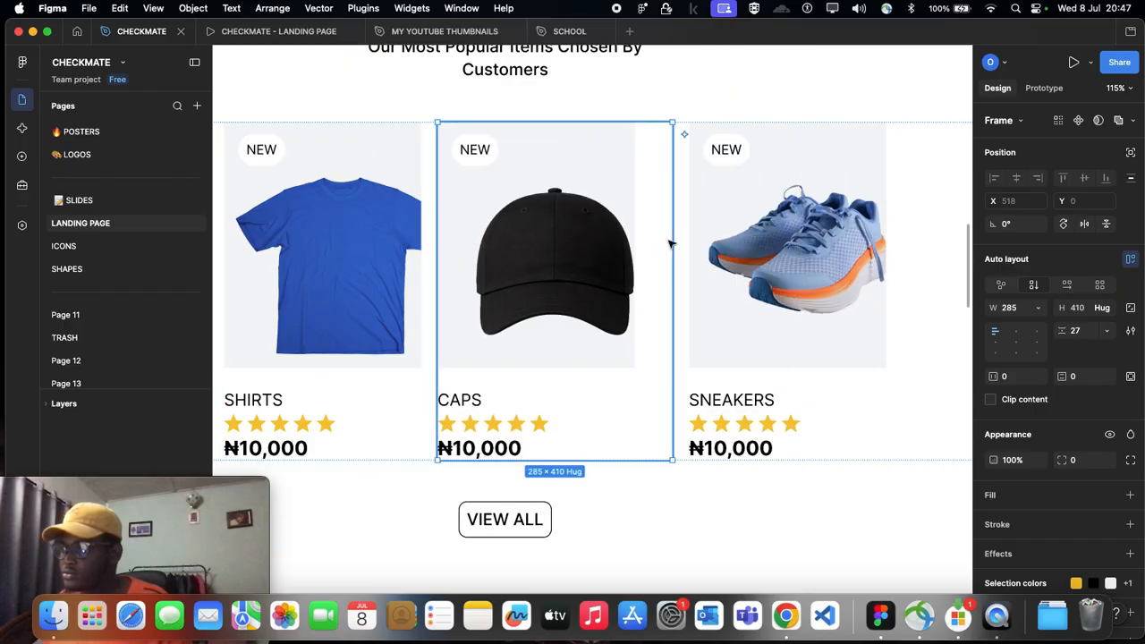
left_click_drag(671, 240, 636, 238)
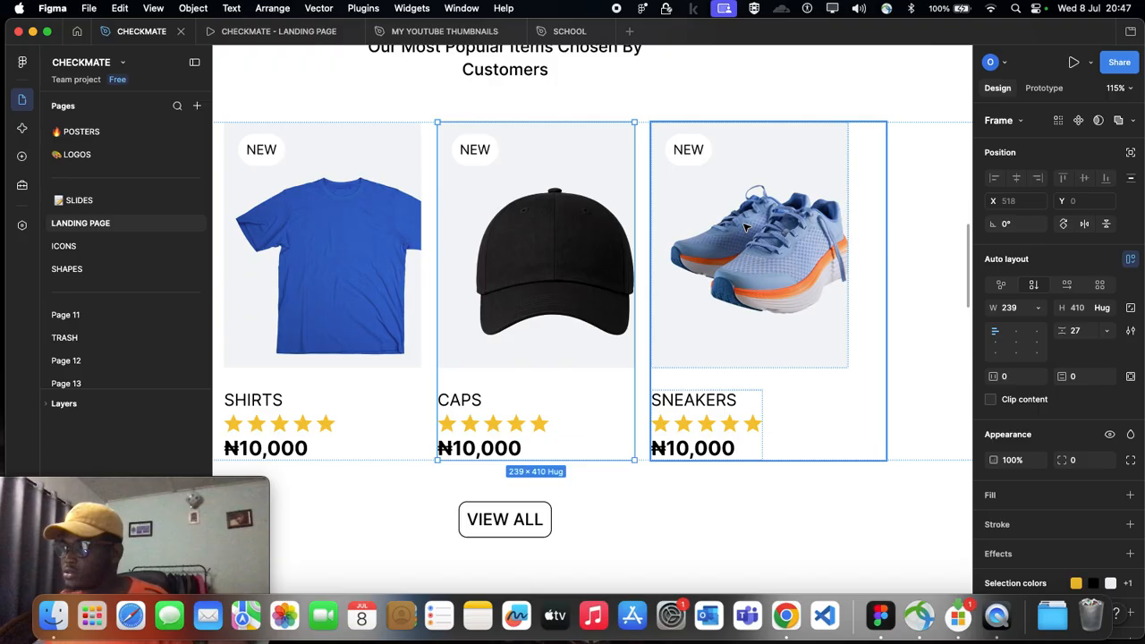
left_click(850, 229)
left_click_drag(887, 224, 853, 237)
Step: Narrow the row holding the four product cards to a width of 1018 so it fits the cards
scroll(844, 382, "down", 5)
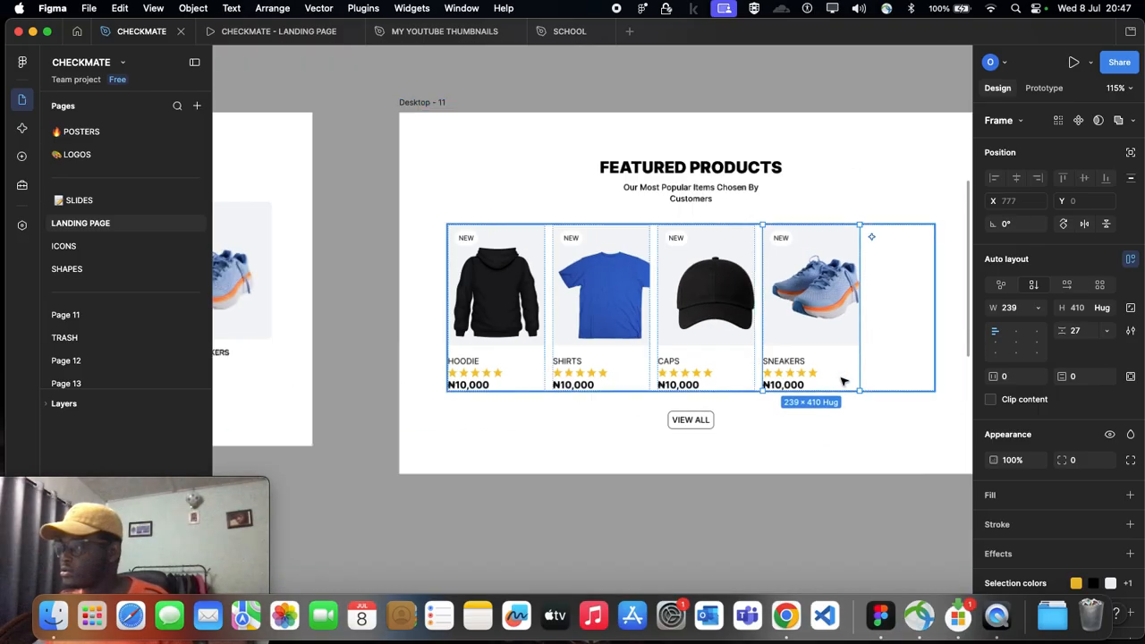
scroll(858, 374, "right", 2)
left_click(872, 366)
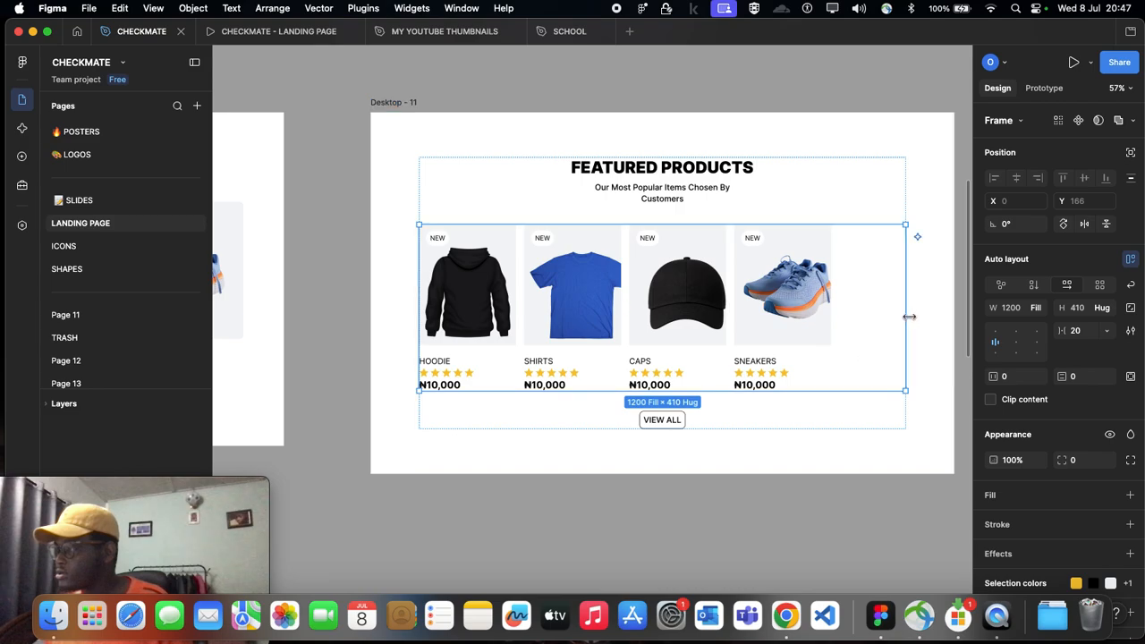
left_click_drag(907, 316, 865, 316)
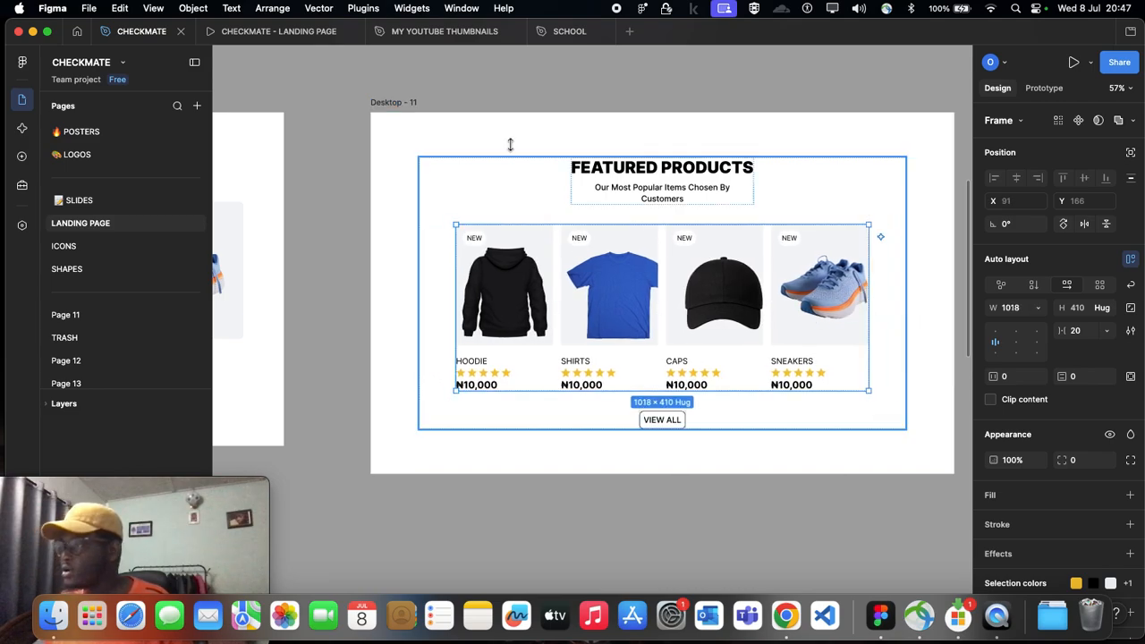
left_click(516, 82)
Step: Scale the sneakers picture down to about 293 × 415 and move it back inside its image frame
scroll(805, 268, "up", 3)
double_click(806, 265)
double_click(806, 265)
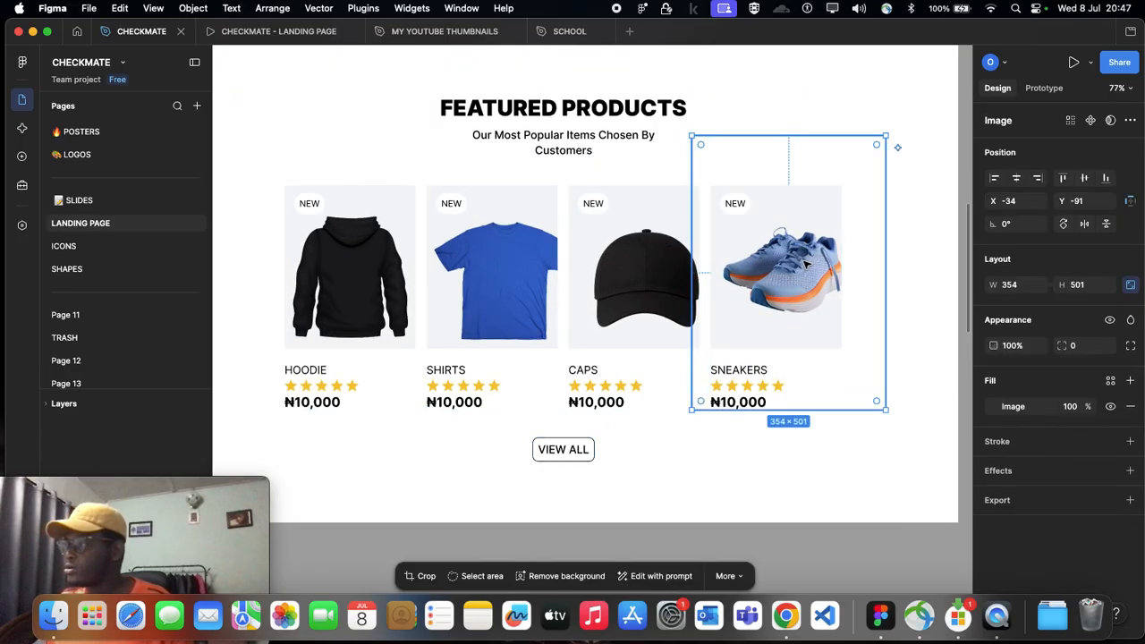
left_click_drag(690, 137, 753, 212)
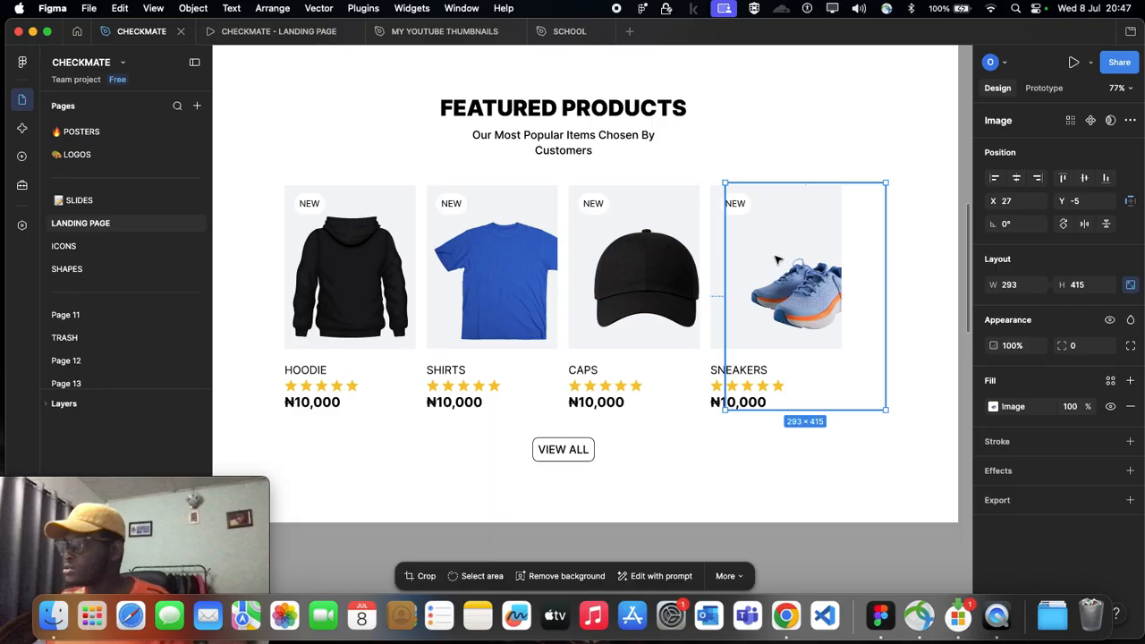
left_click_drag(782, 260, 761, 258)
Step: Scale the cap picture down to about 215 × 304 and centre it horizontally in its image frame
left_click(633, 280)
double_click(633, 280)
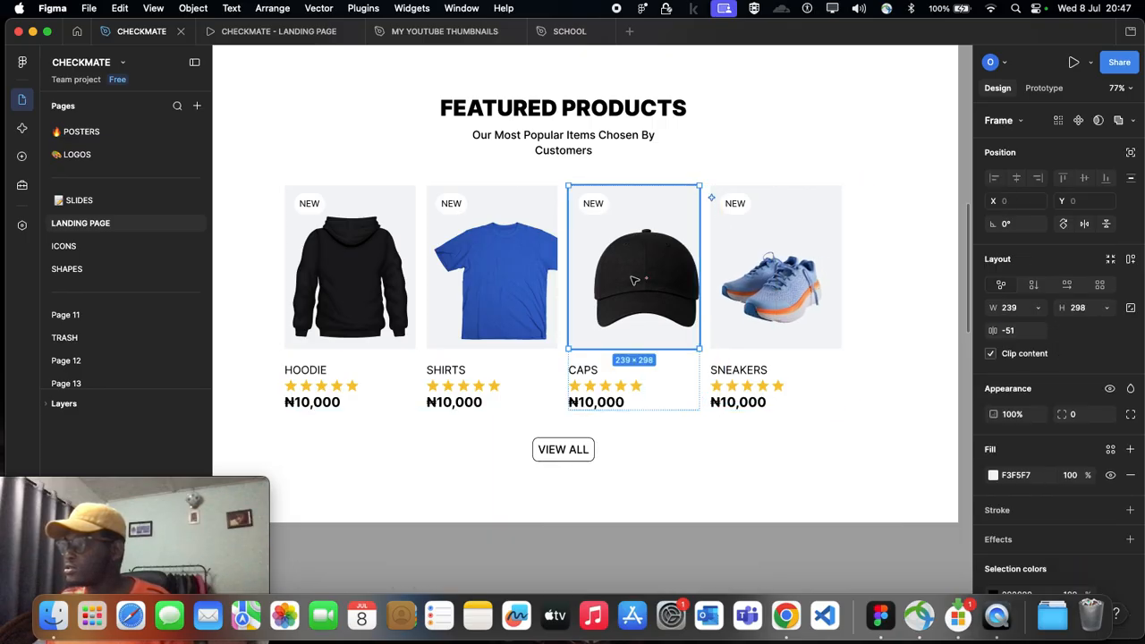
double_click(633, 280)
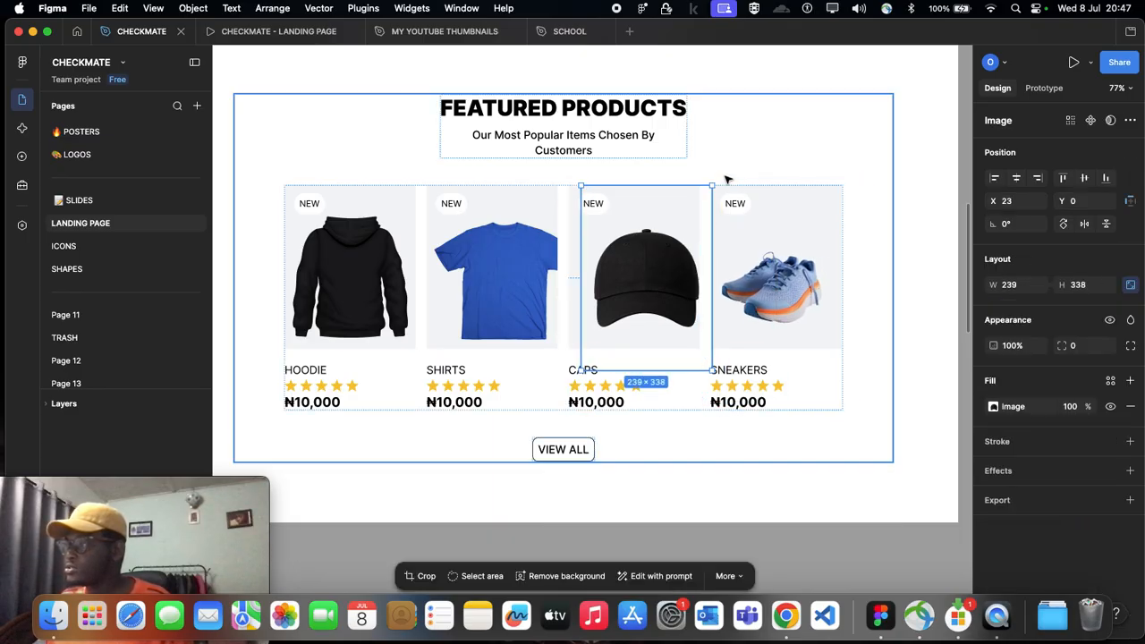
left_click_drag(701, 186, 690, 207)
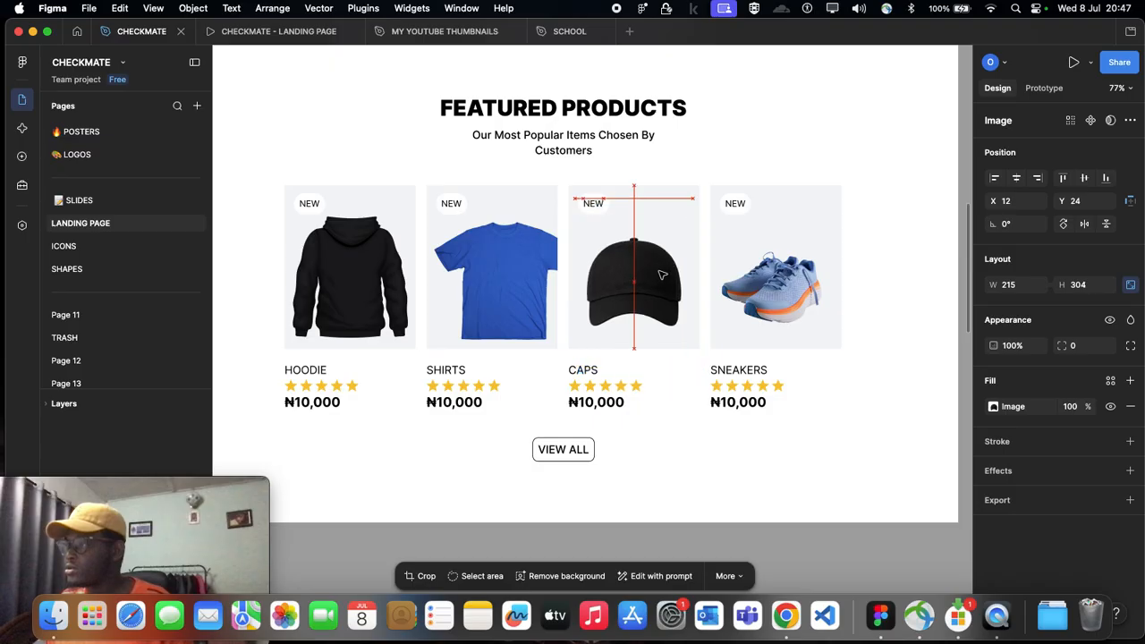
Step: Scale the blue shirt picture down to about 284 × 402 and place it at X -22, Y -24 in its frame
left_click(549, 254)
double_click(552, 231)
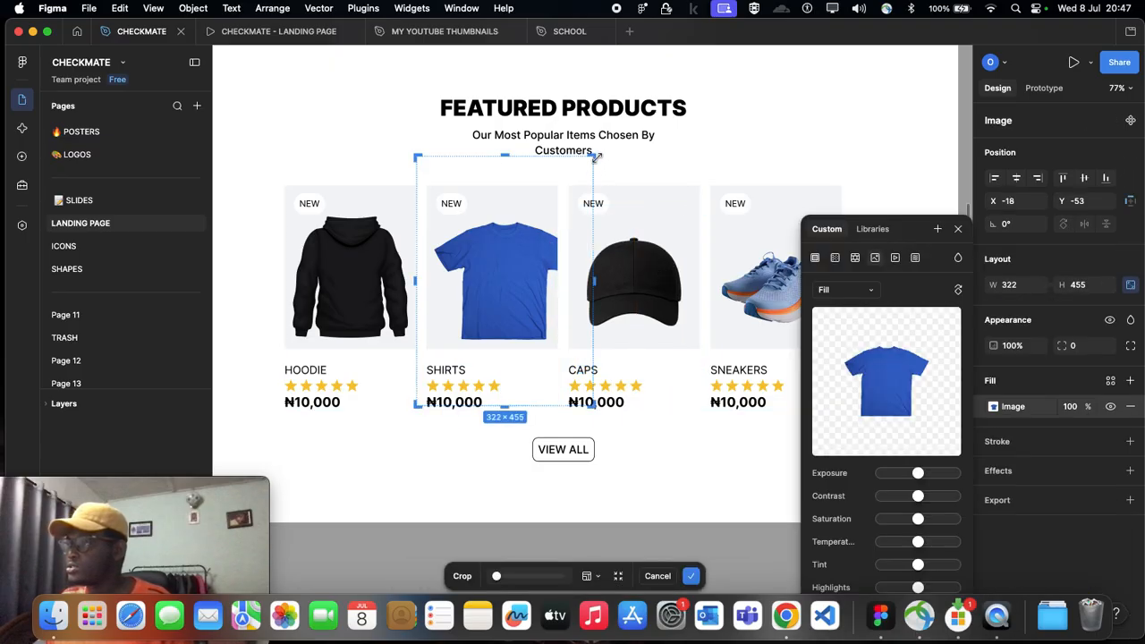
key("Escape")
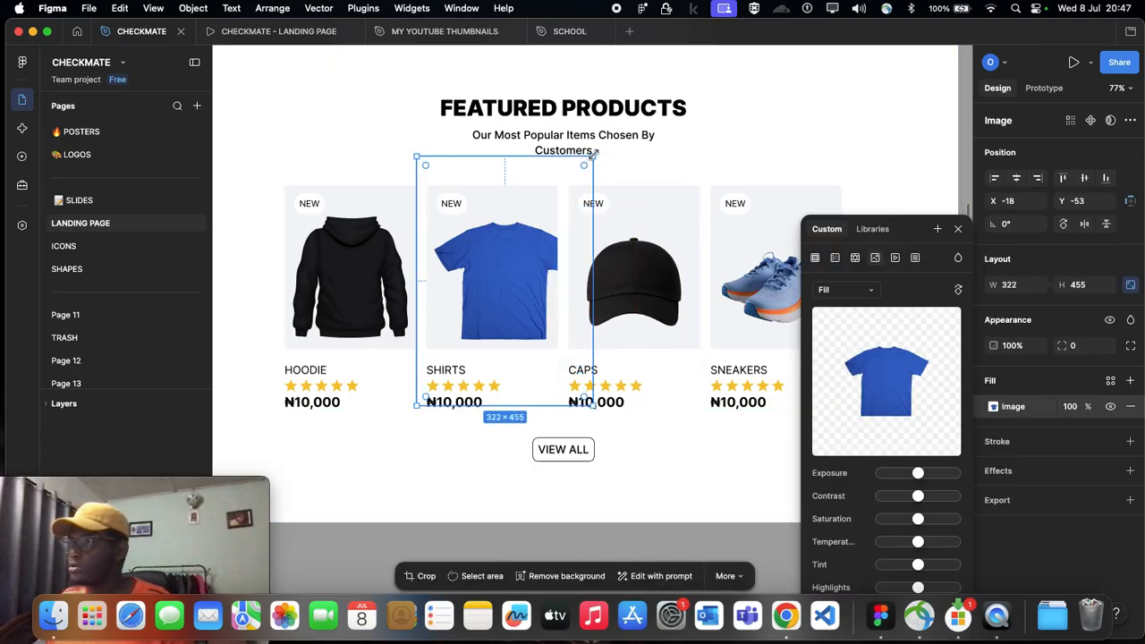
left_click_drag(591, 157, 540, 191)
left_click_drag(502, 265, 501, 252)
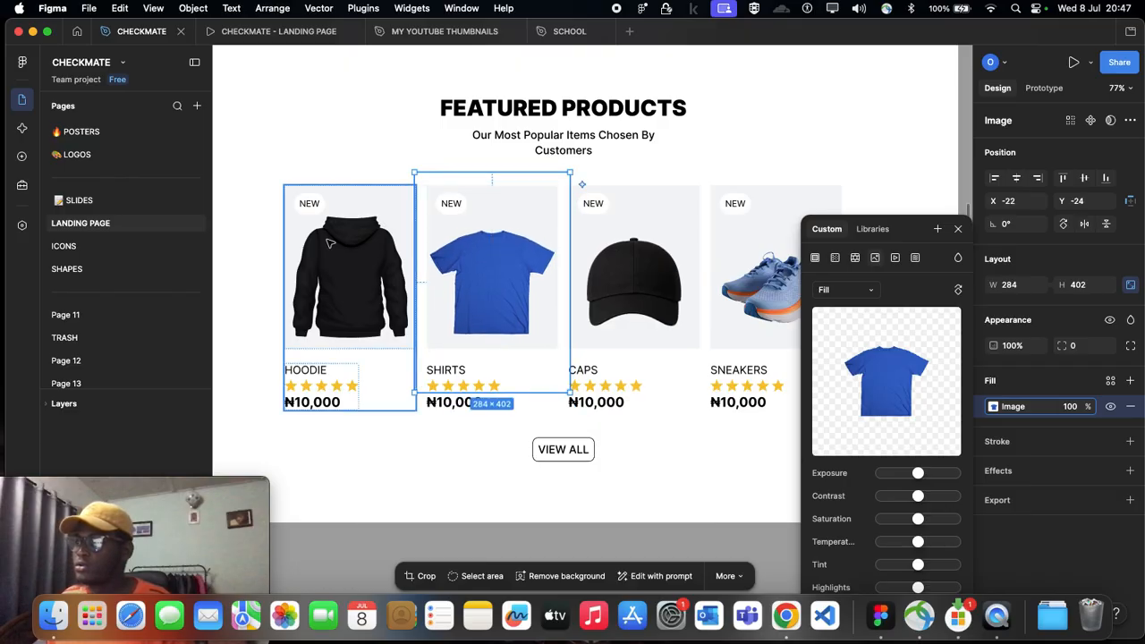
left_click(330, 243)
left_click(330, 244)
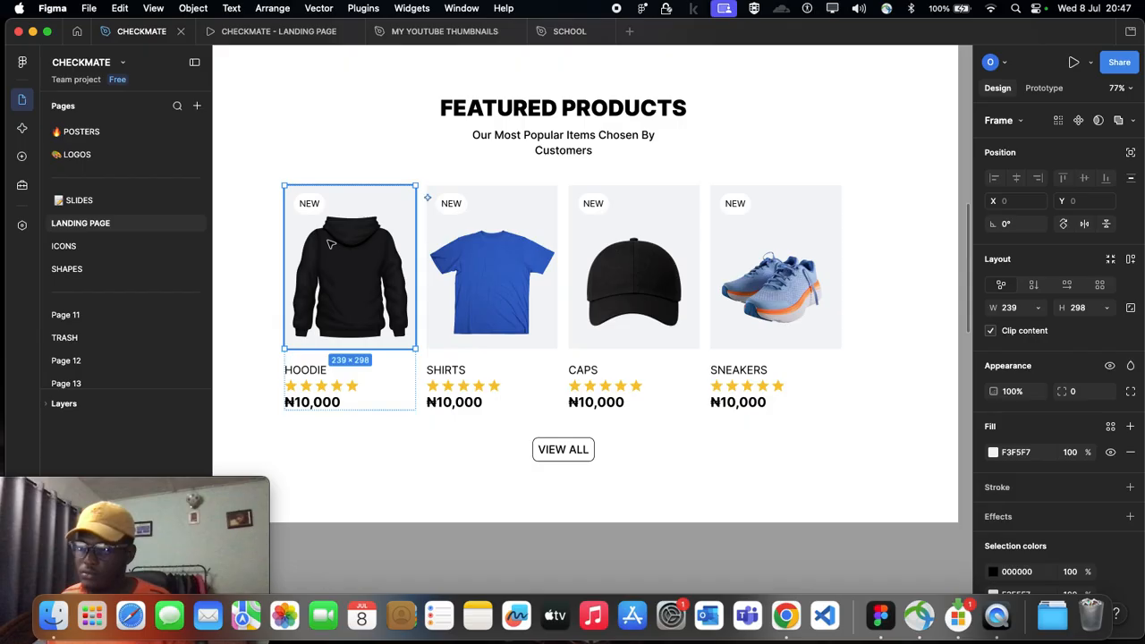
scroll(339, 243, "down", 3)
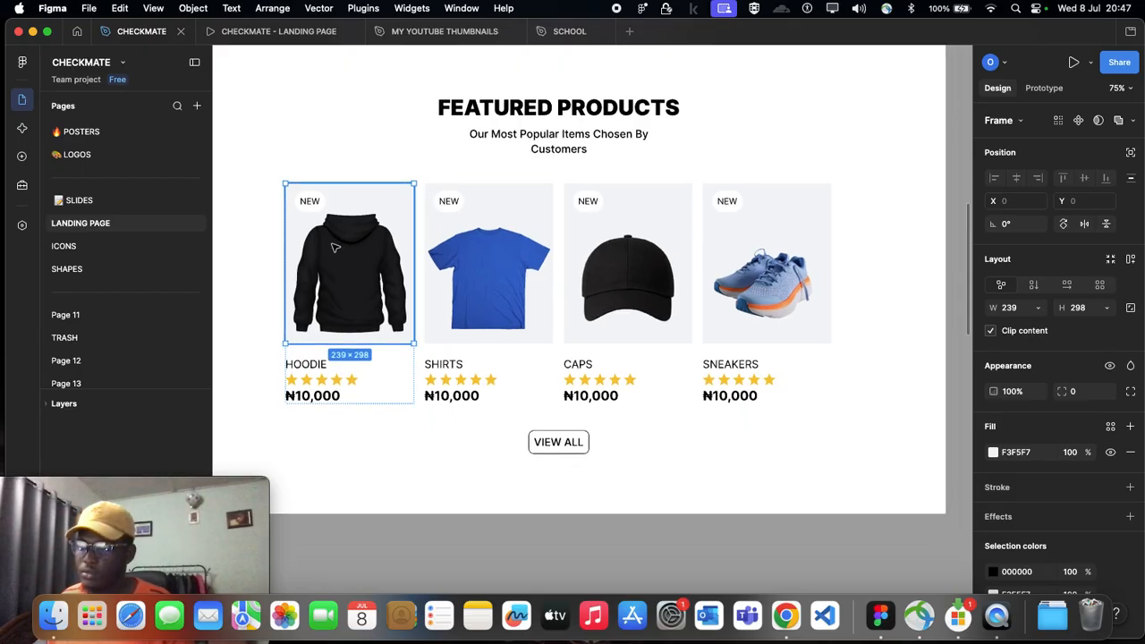
left_click(316, 358)
scroll(358, 371, "up", 5)
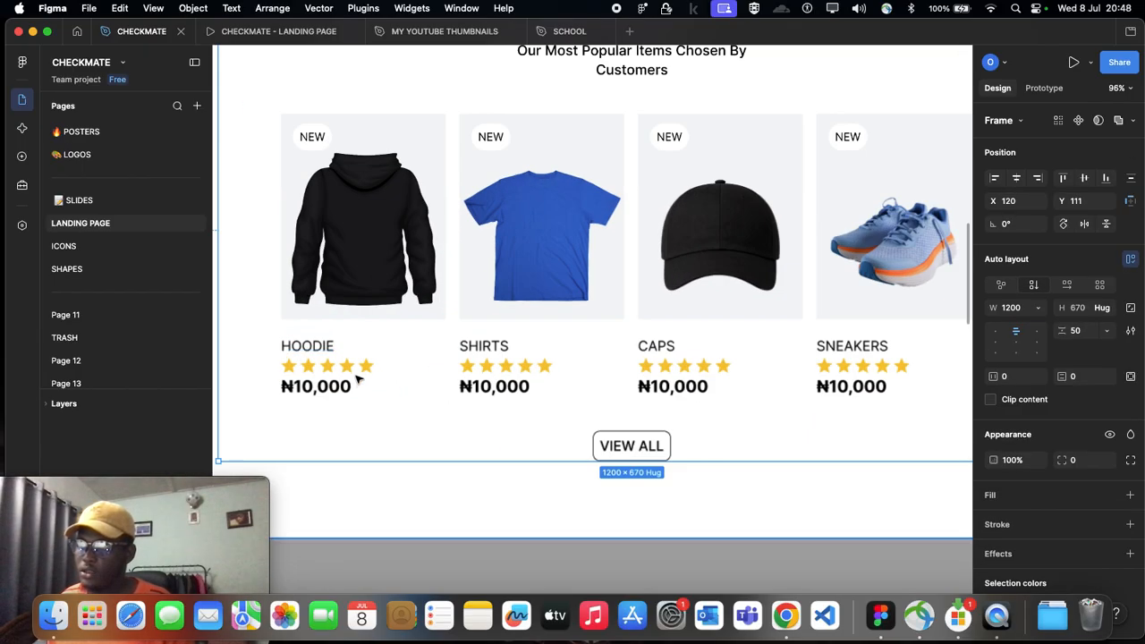
Step: Try deleting the five stars in the hoodie card's rating and undo the deletion
double_click(356, 369)
double_click(356, 370)
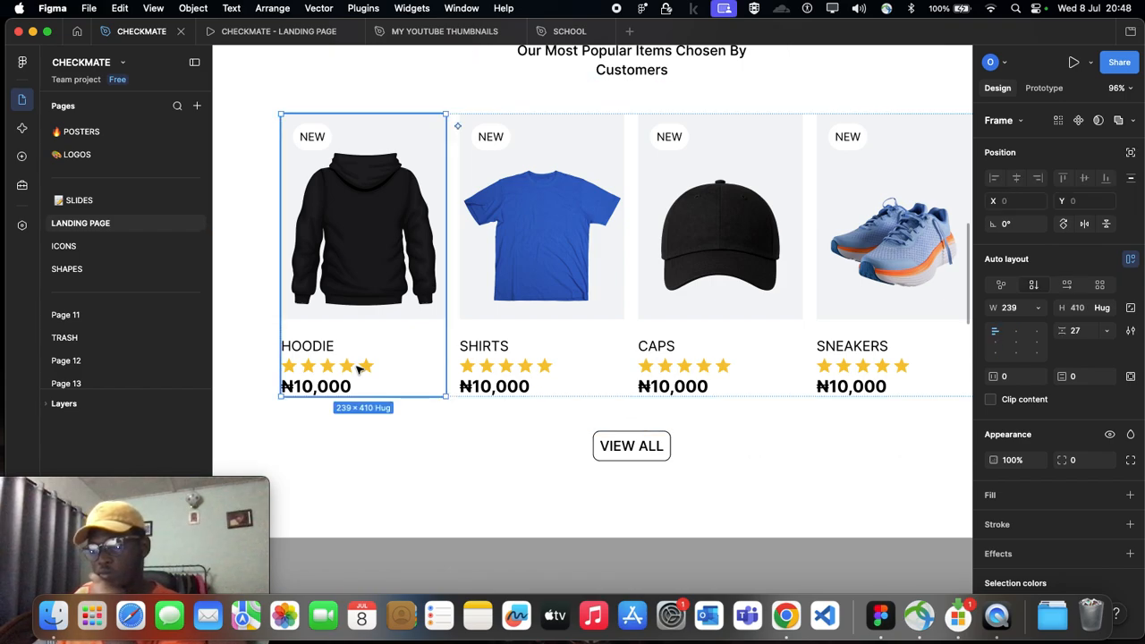
double_click(356, 369)
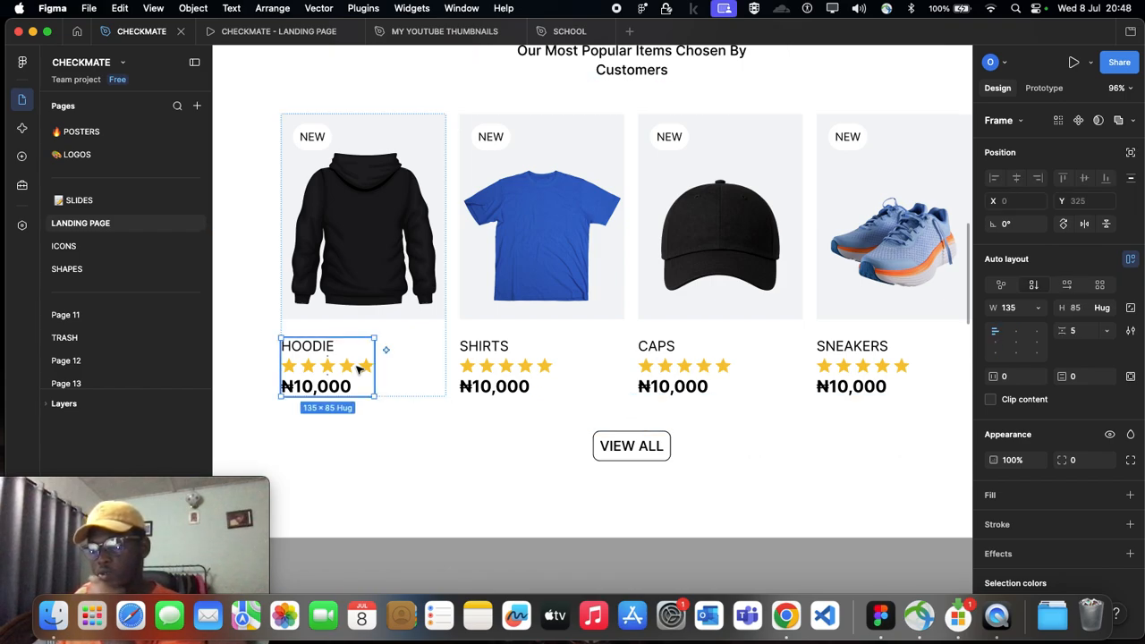
scroll(358, 365, "up", 4)
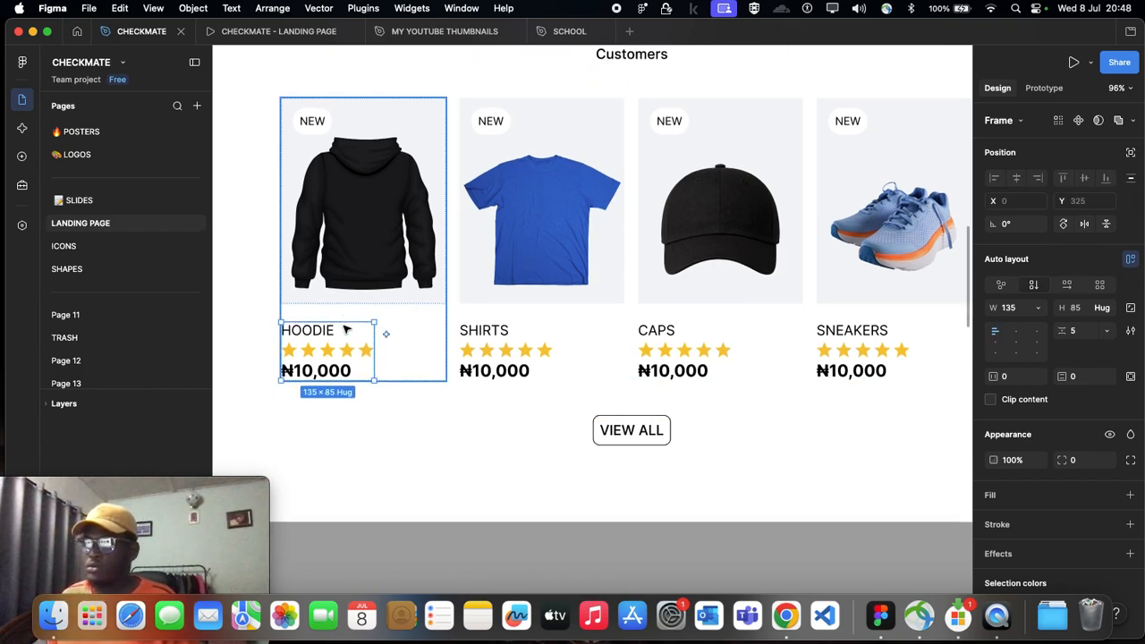
scroll(396, 352, "left", 3)
scroll(465, 373, "up", 5)
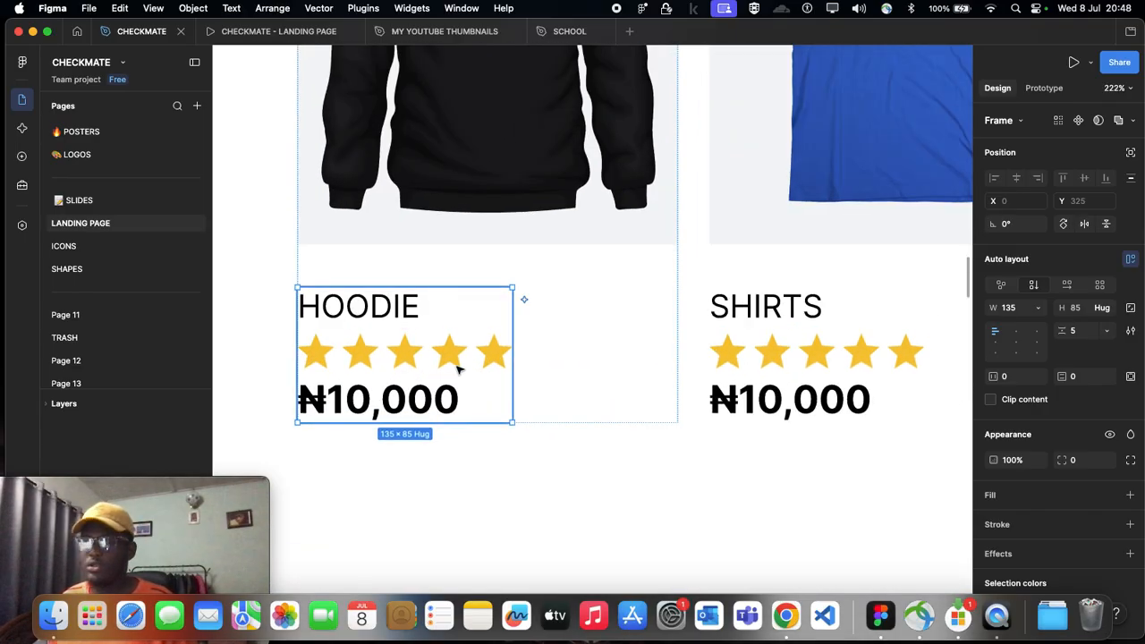
scroll(330, 360, "left", 3)
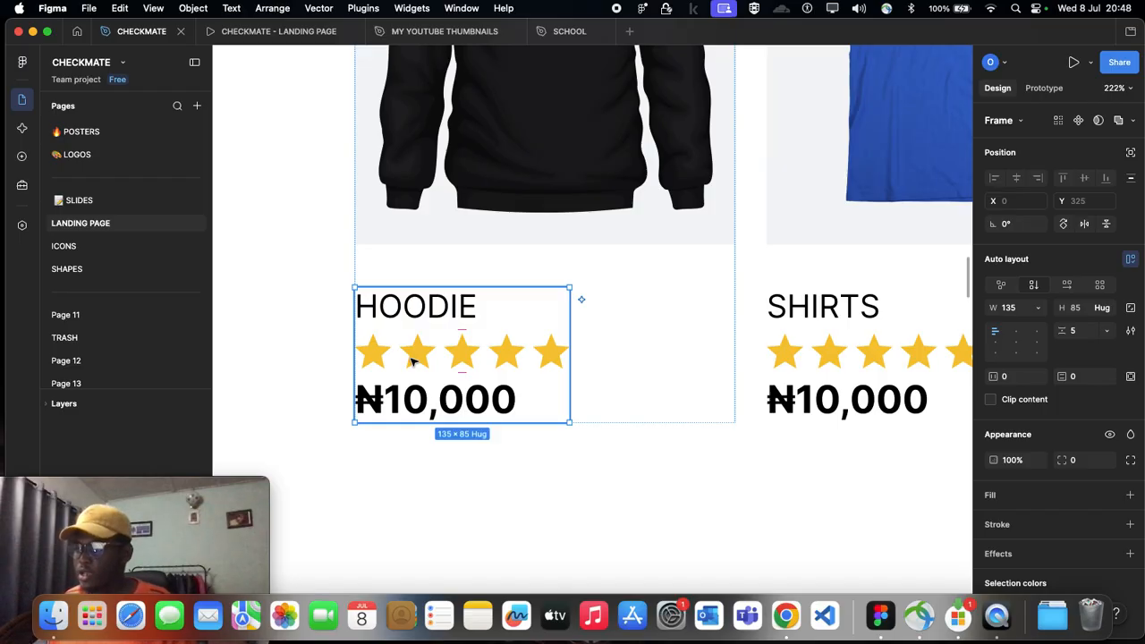
scroll(425, 358, "down", 1)
scroll(383, 322, "up", 4)
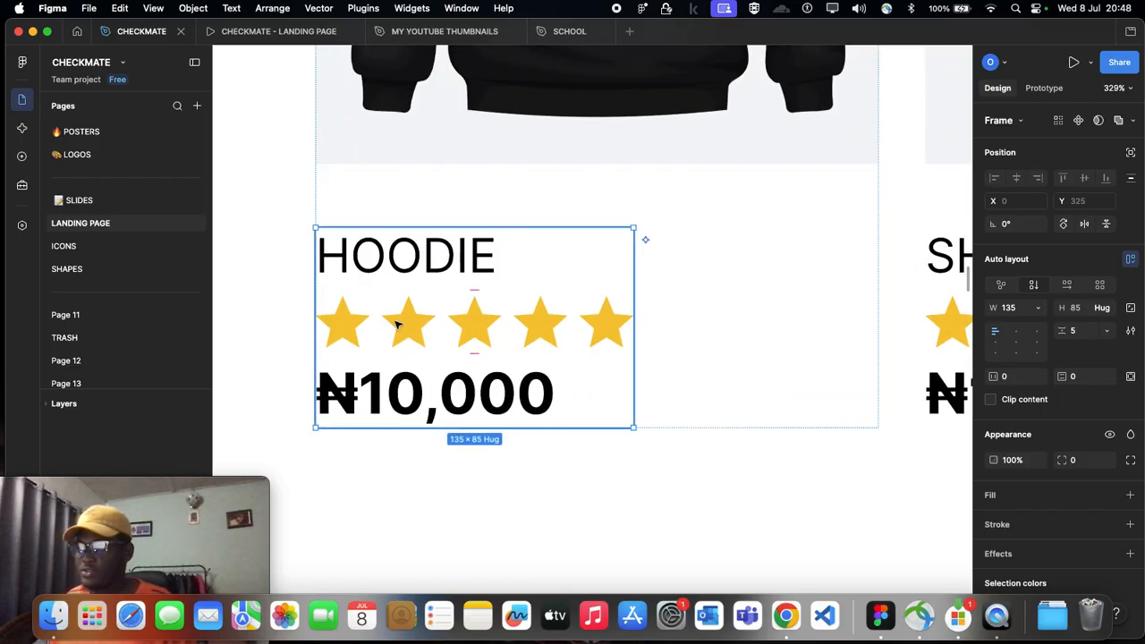
double_click(400, 325)
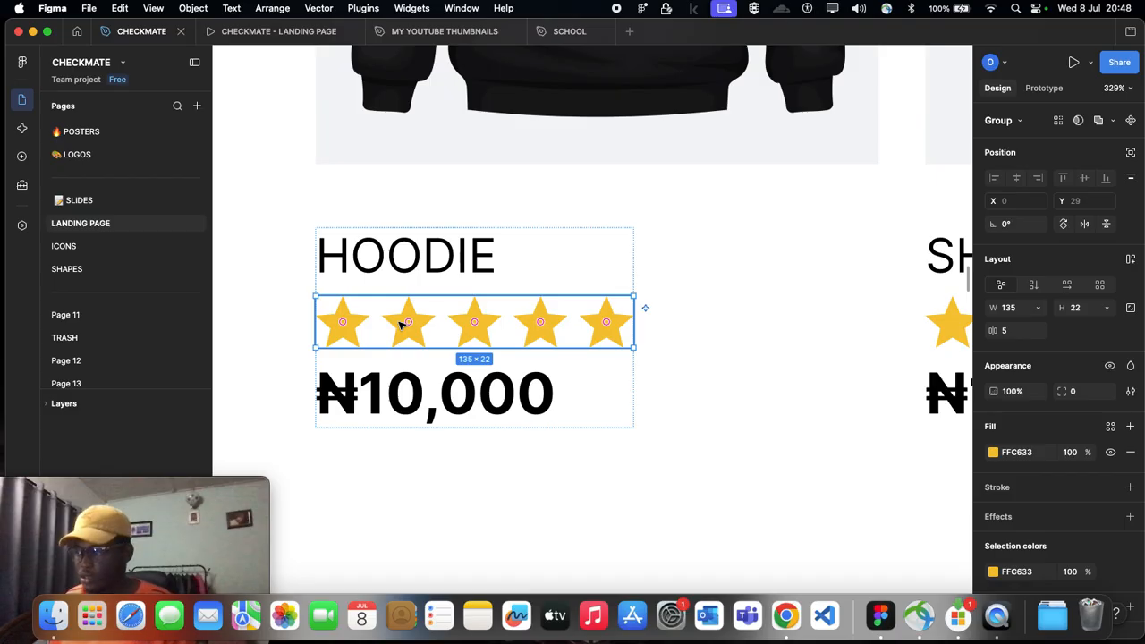
key("Return")
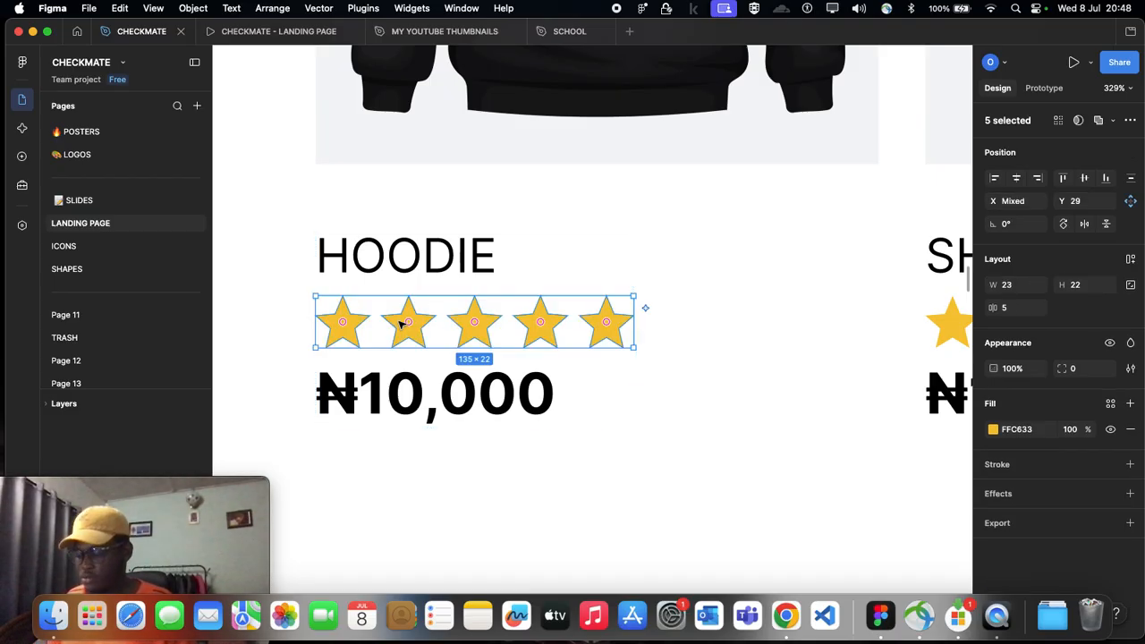
key("Delete")
key("super+z")
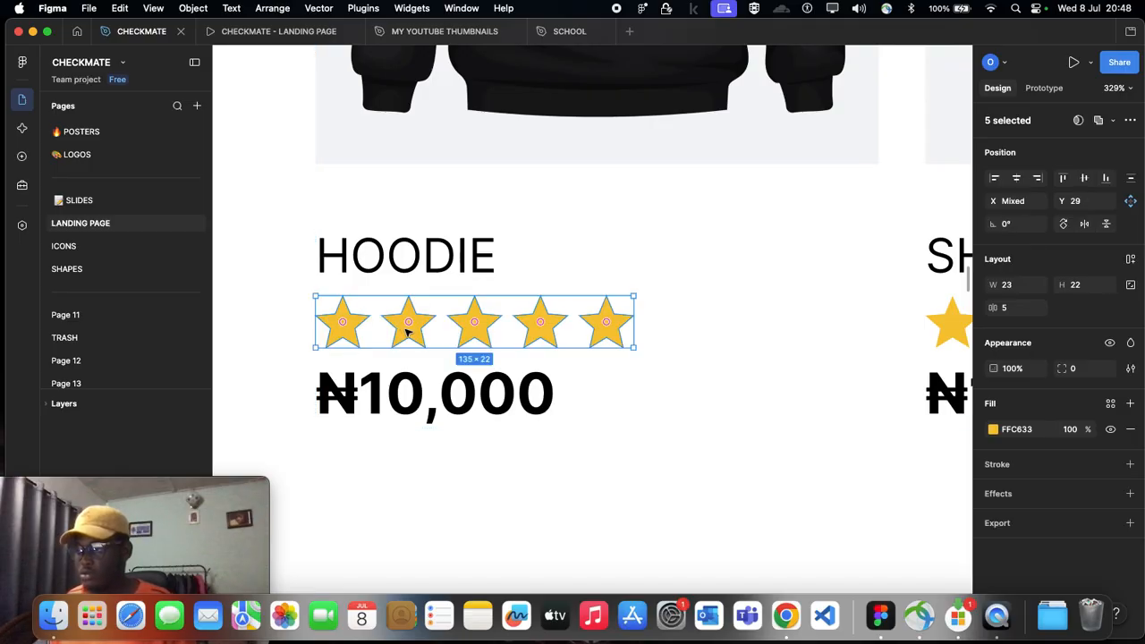
Step: Try scaling down the hoodie card's five rating stars together and undo the resize
key("shift+Return")
left_click(421, 327)
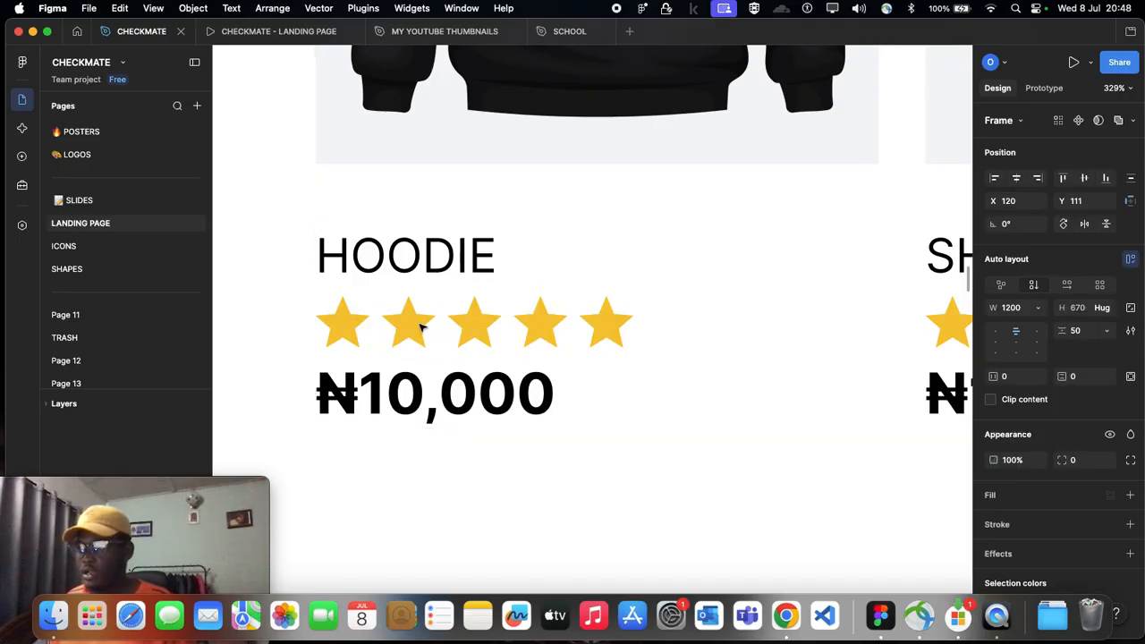
left_click(421, 328)
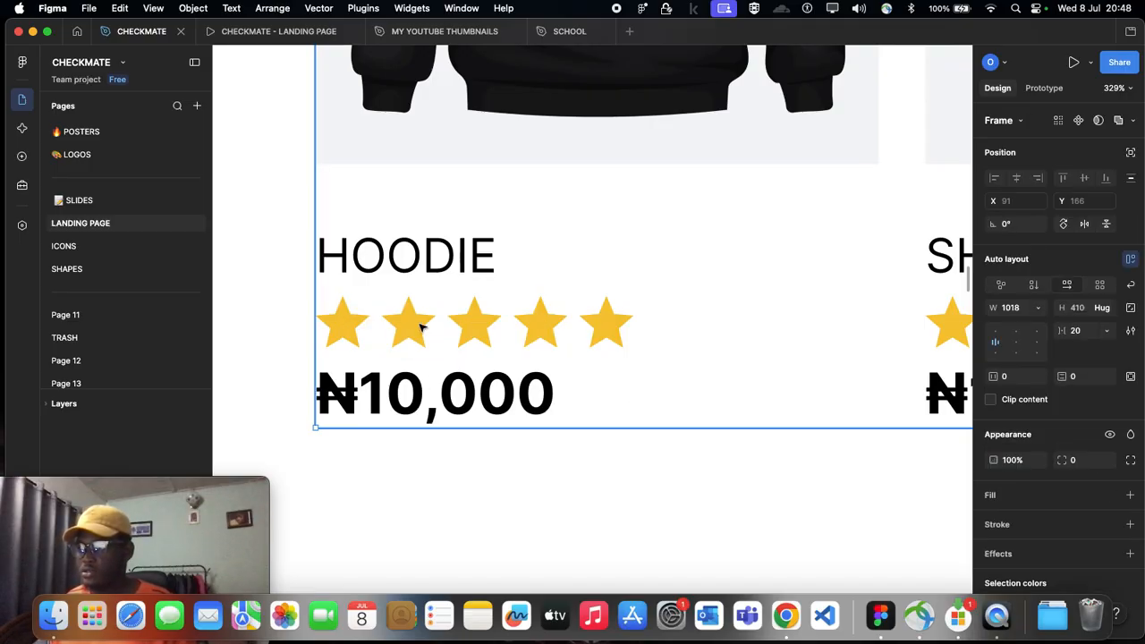
left_click(421, 327)
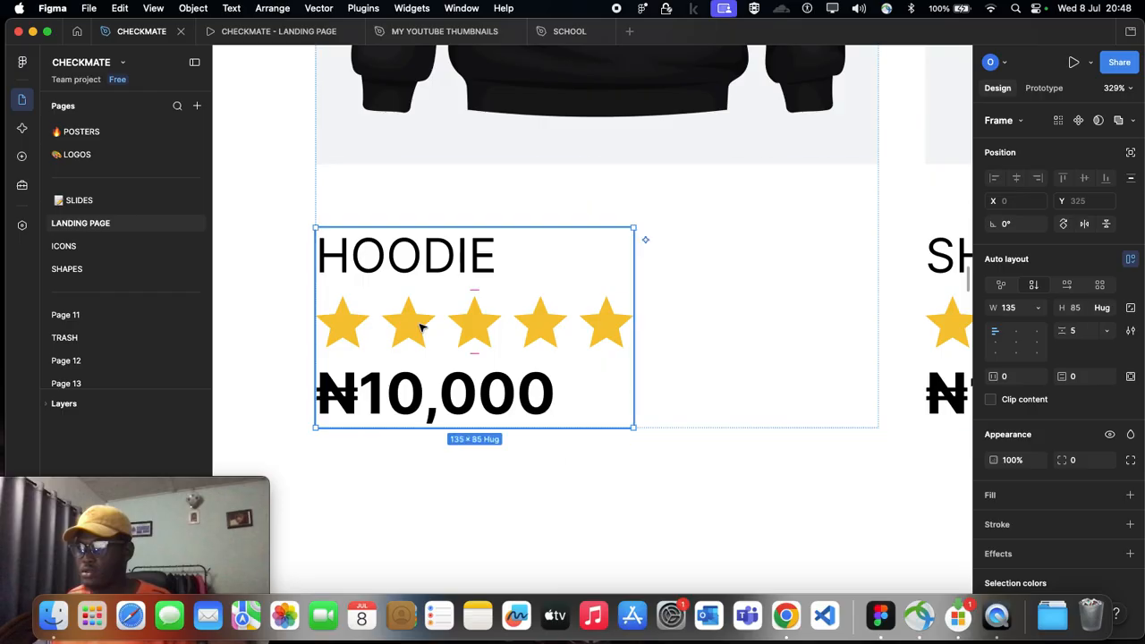
left_click(421, 327)
key("Return")
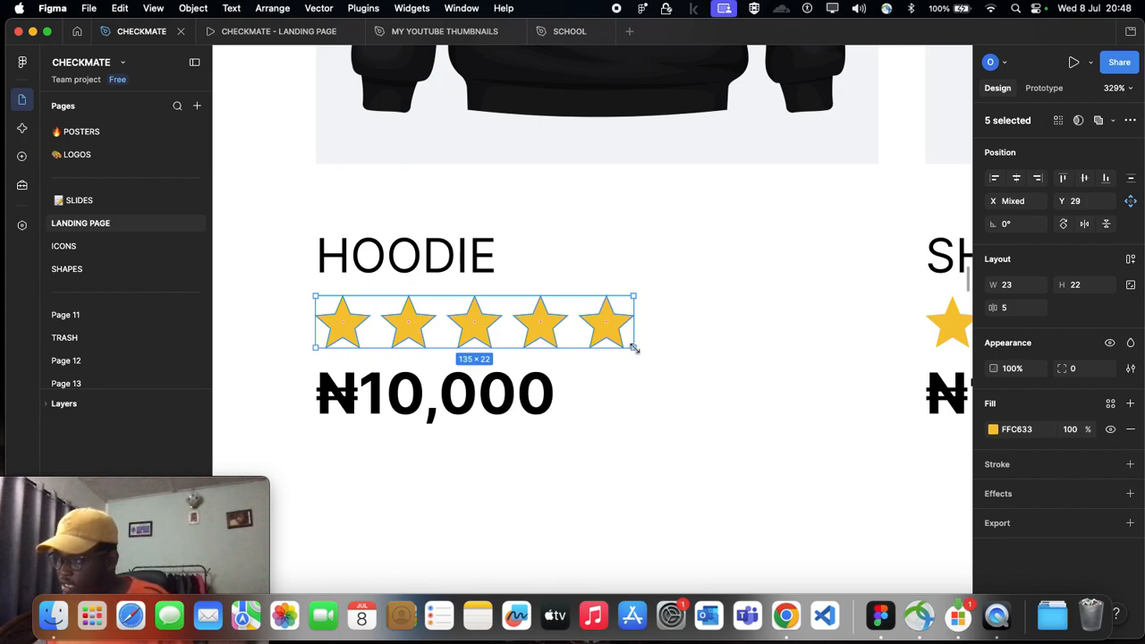
left_click_drag(629, 347, 548, 328)
left_click(562, 473)
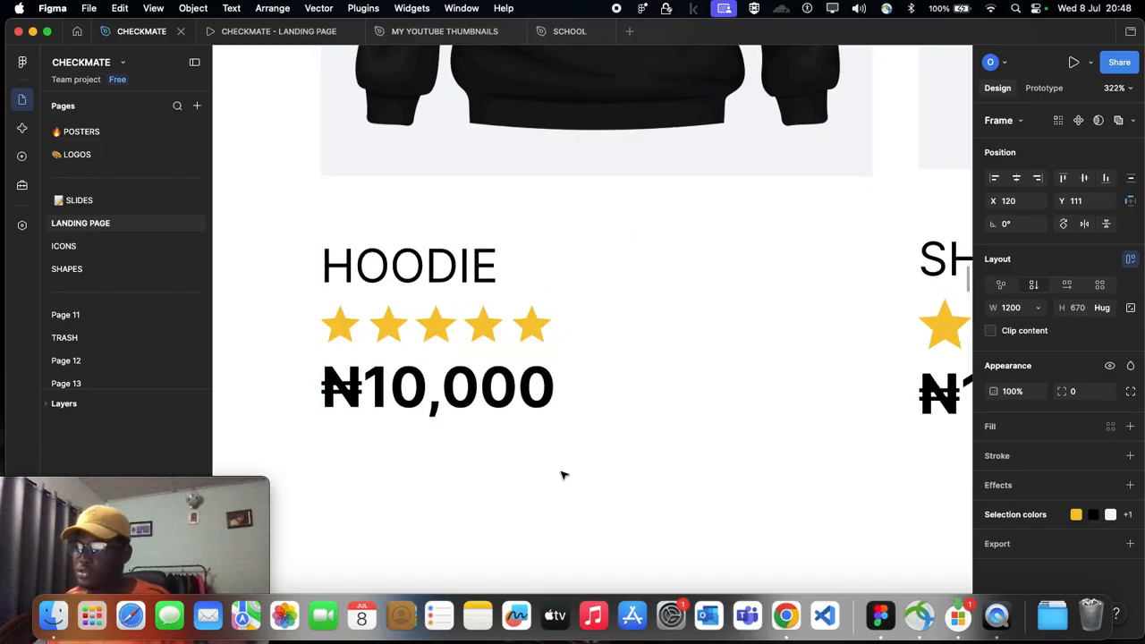
scroll(562, 473, "down", 3)
scroll(469, 417, "down", 5)
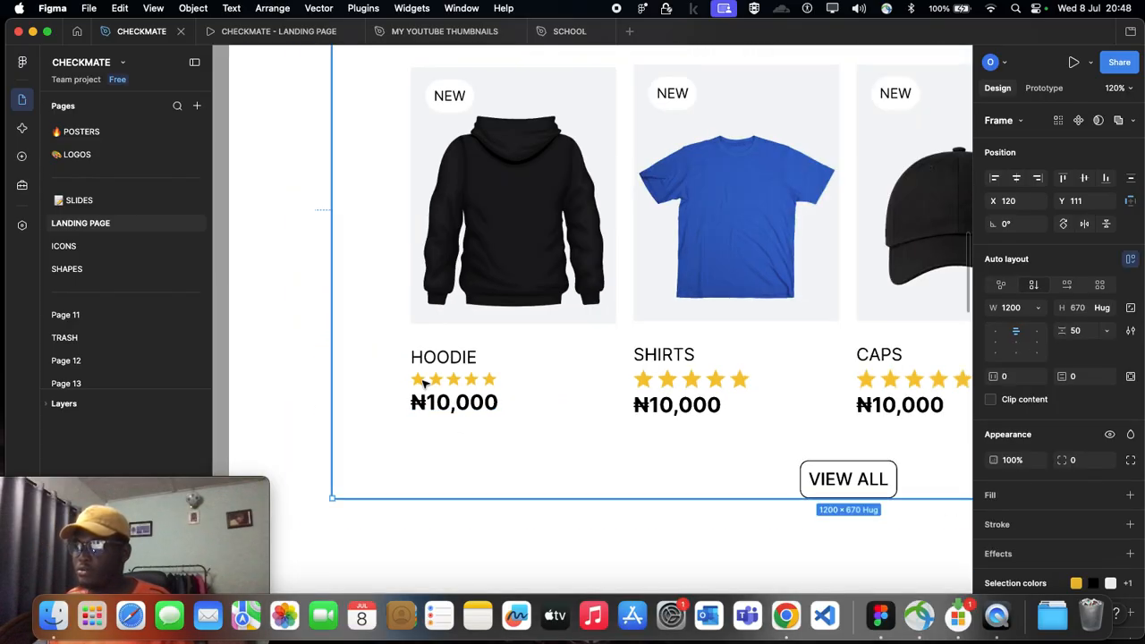
scroll(495, 400, "up", 2)
left_click(494, 383)
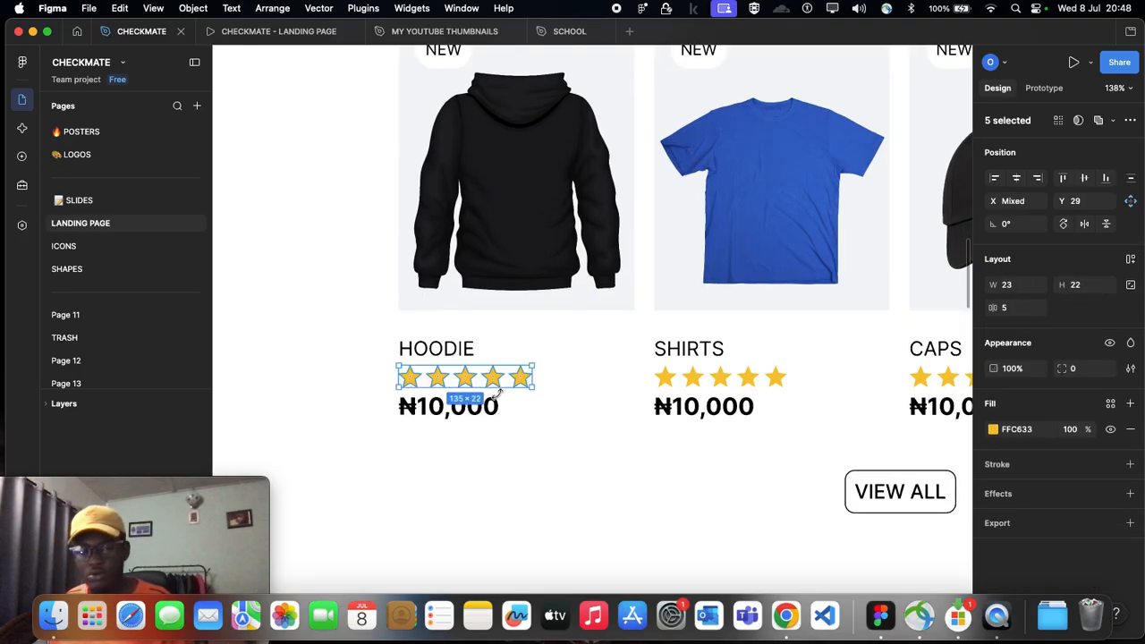
key("super+g")
Step: Scale the hoodie card's five rating stars down together to about 93 × 15
scroll(515, 403, "up", 2)
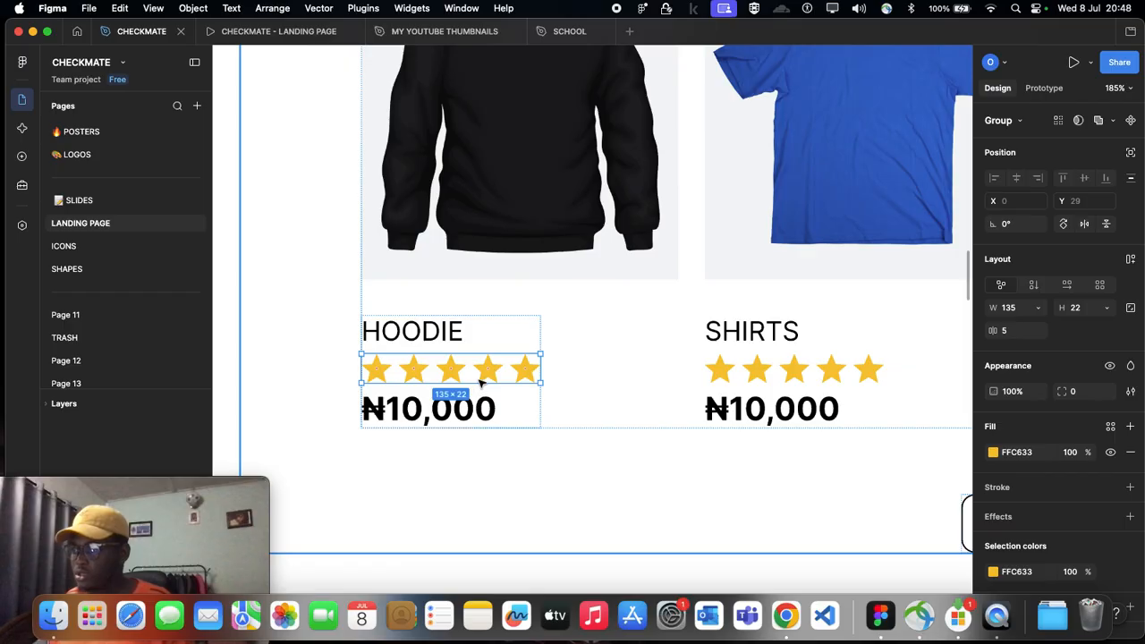
left_click(488, 371)
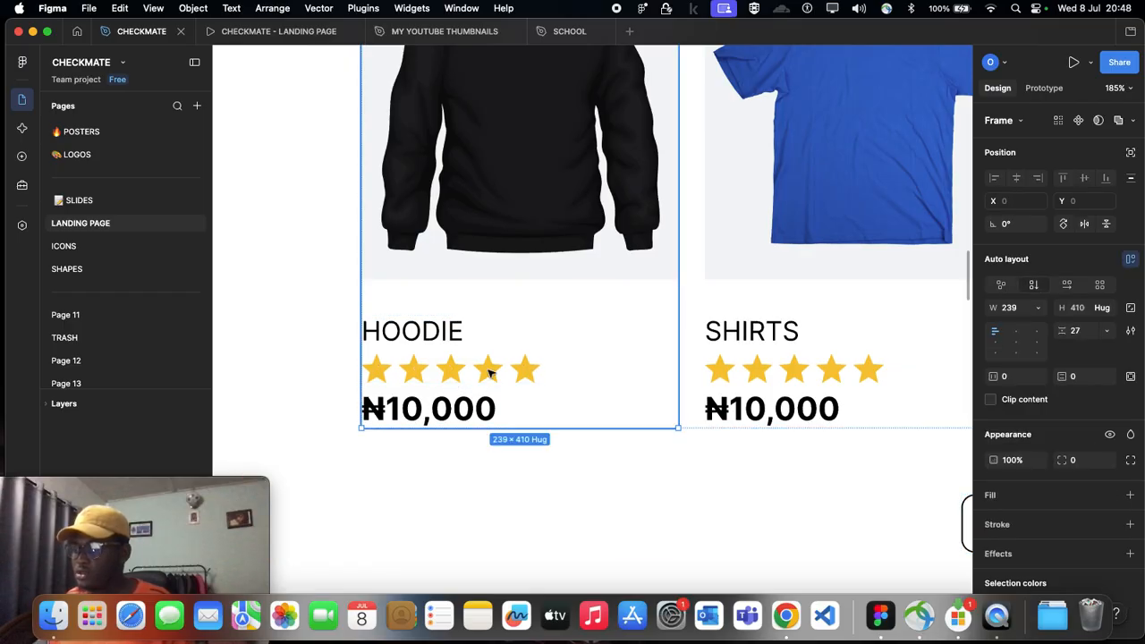
double_click(490, 373)
double_click(489, 373)
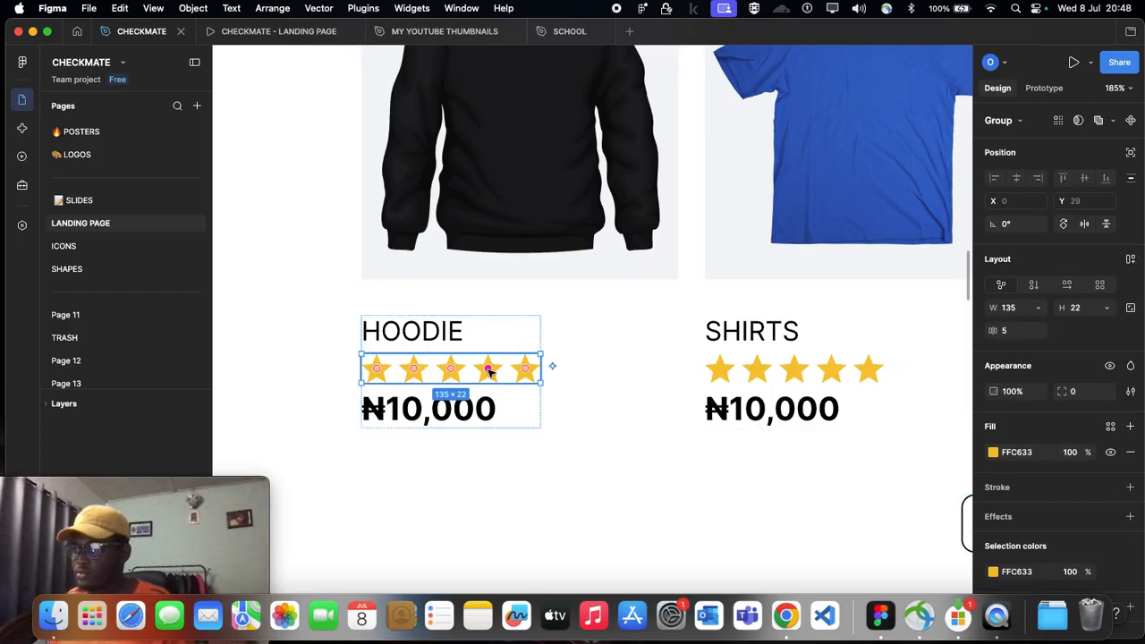
key("Return")
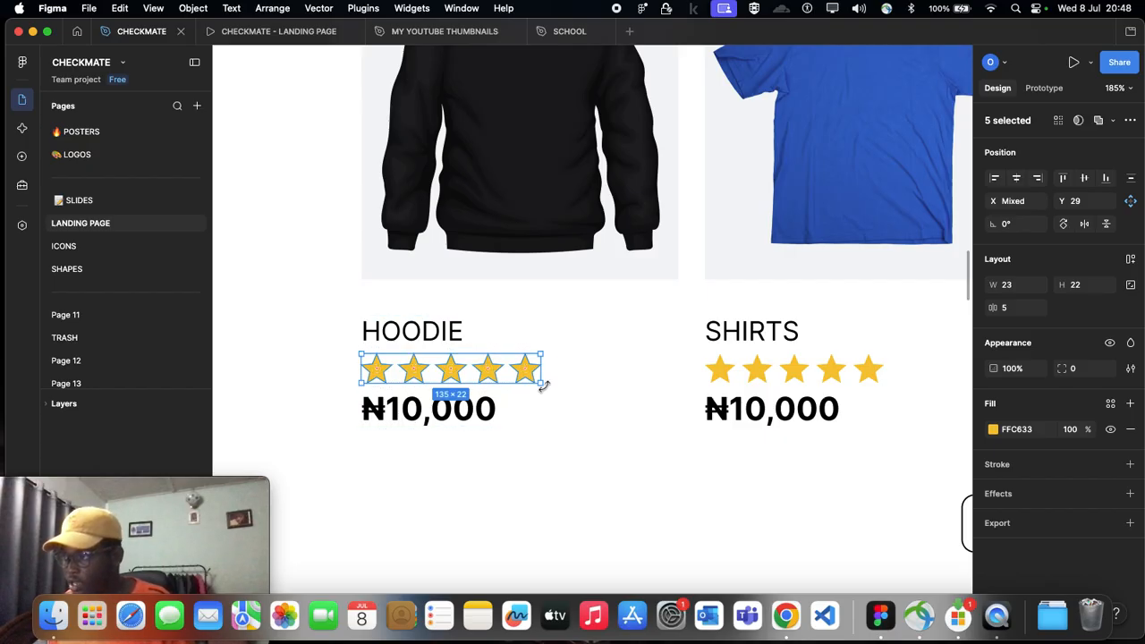
left_click_drag(533, 381, 488, 372)
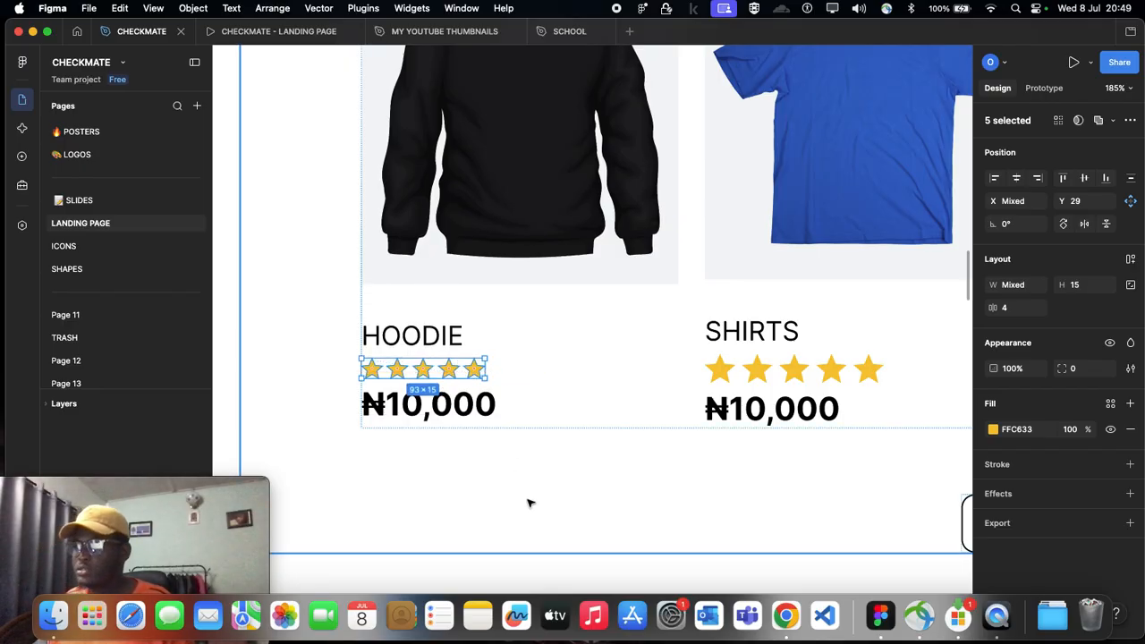
left_click(529, 501)
scroll(529, 501, "down", 3)
scroll(529, 503, "down", 2)
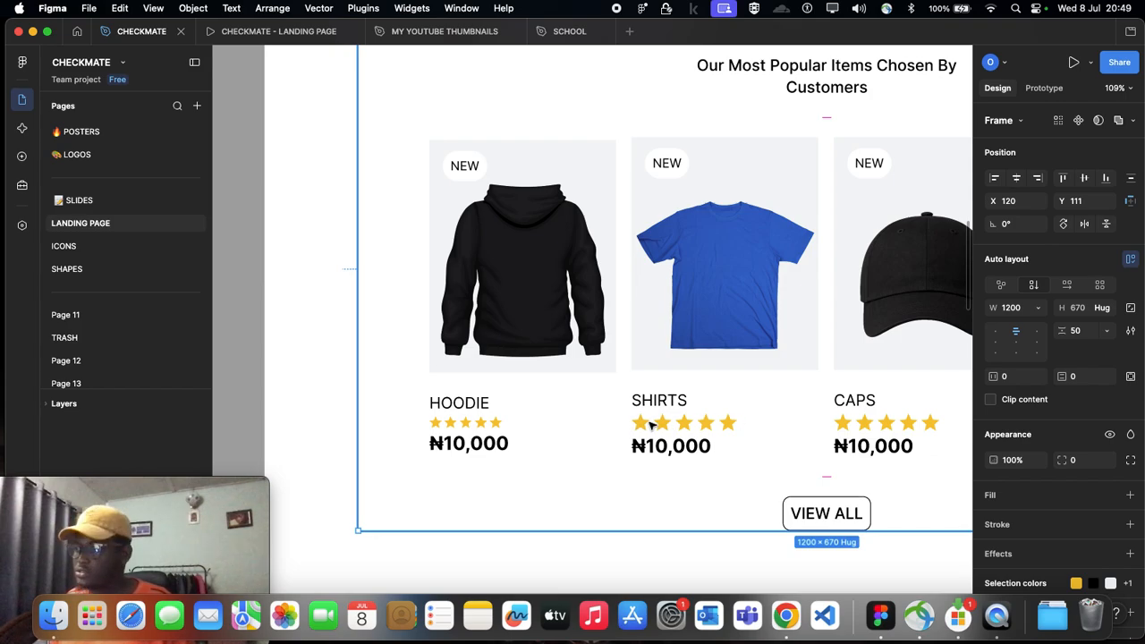
key("super+z")
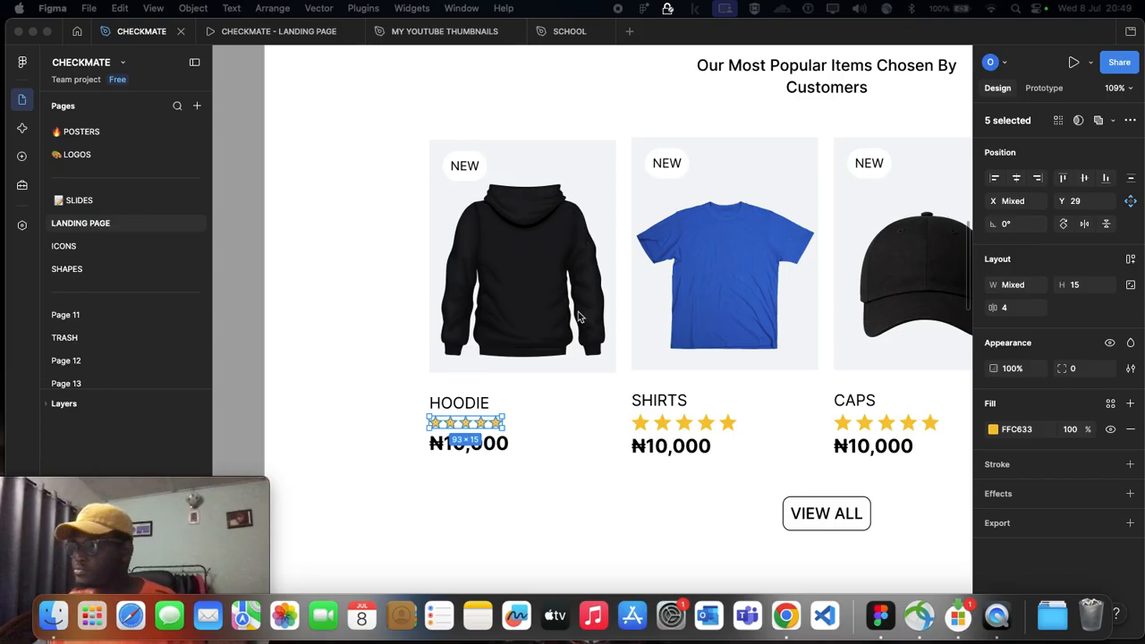
Step: Move the blue shirt picture out of its card onto the empty canvas below Desktop - 11
scroll(575, 319, "down", 5)
scroll(439, 369, "right", 5)
scroll(439, 367, "left", 5)
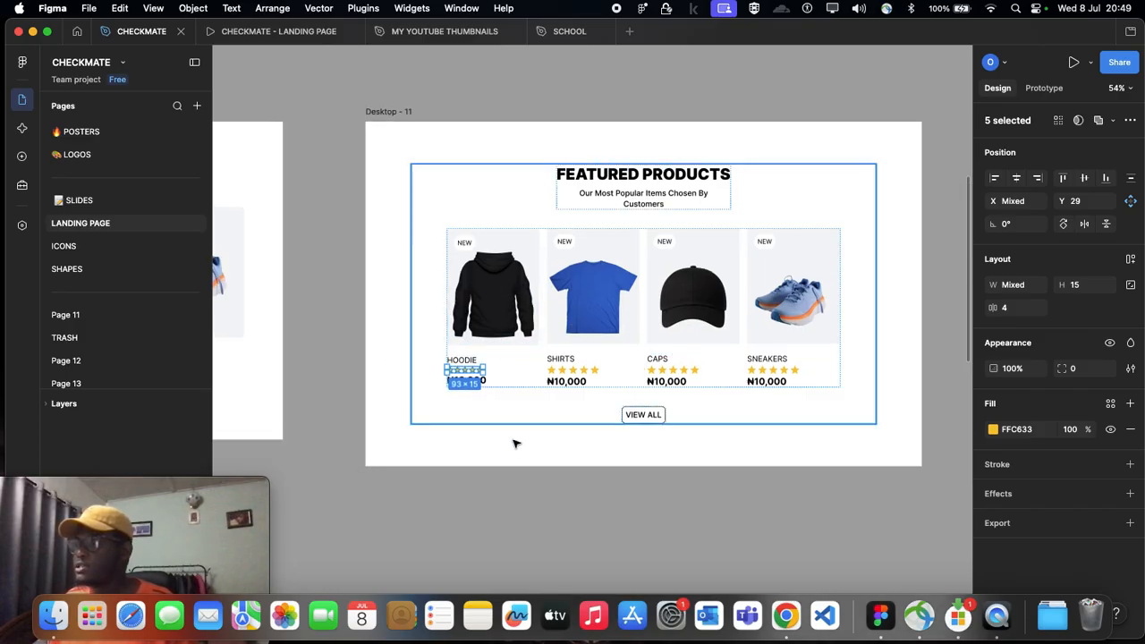
left_click(507, 327)
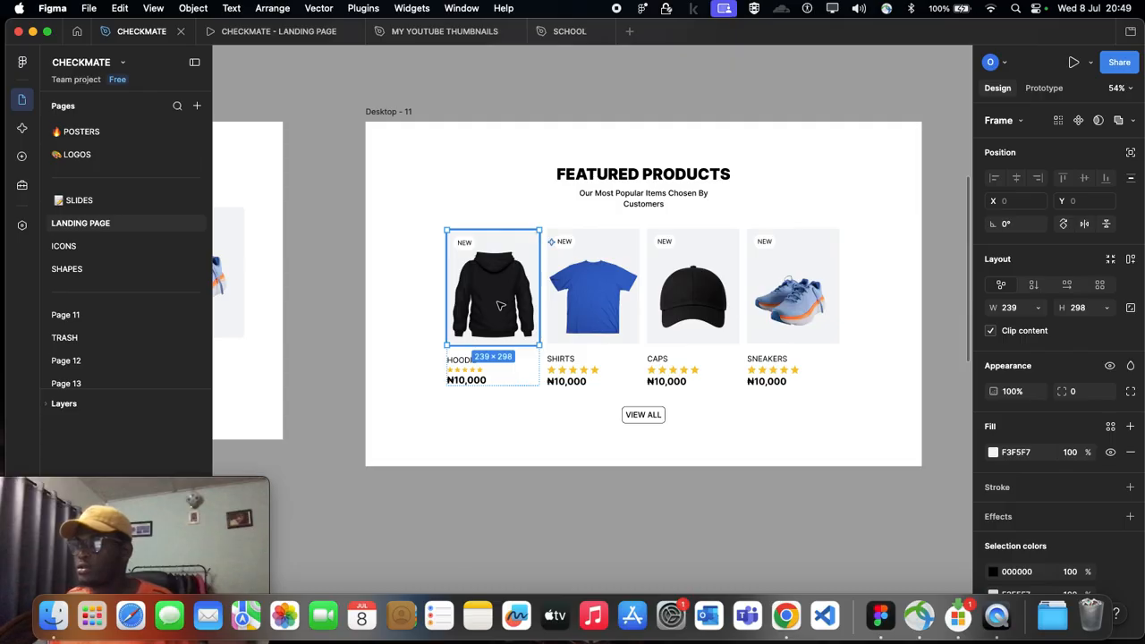
left_click(609, 301)
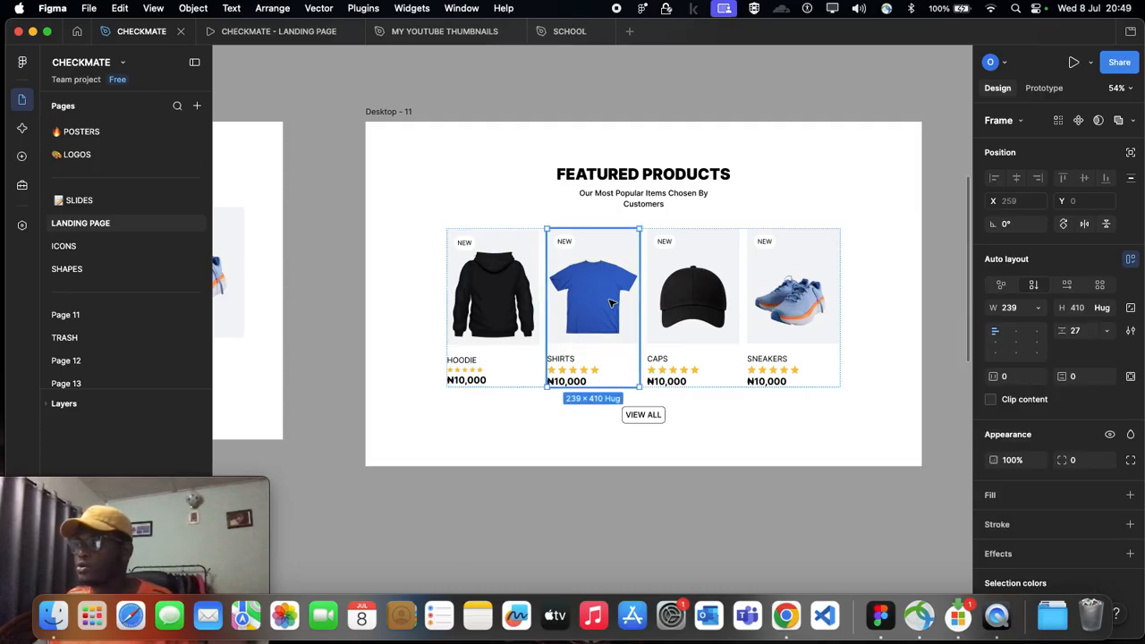
double_click(608, 300)
key("Escape")
scroll(524, 198, "down", 3)
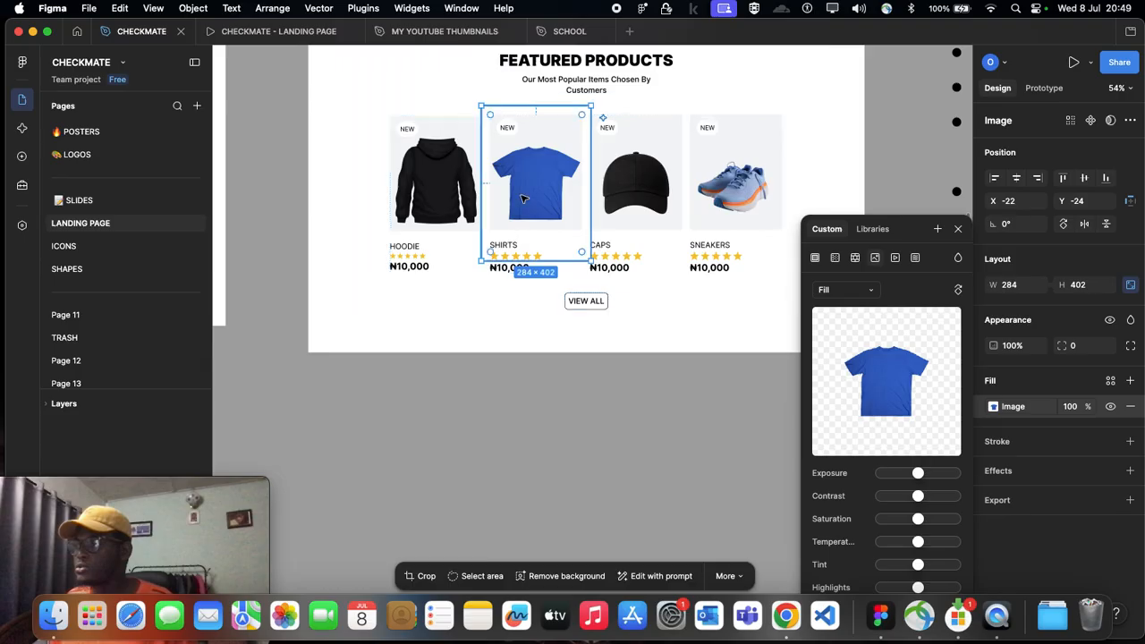
left_click_drag(530, 618, 514, 478)
scroll(490, 362, "right", 1)
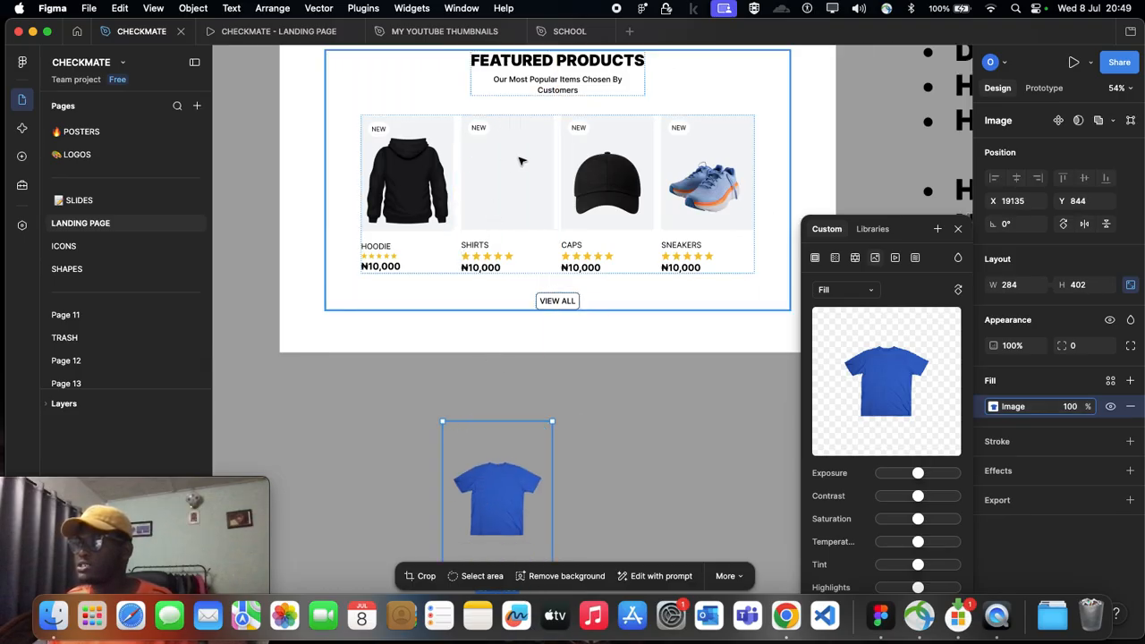
left_click(516, 159)
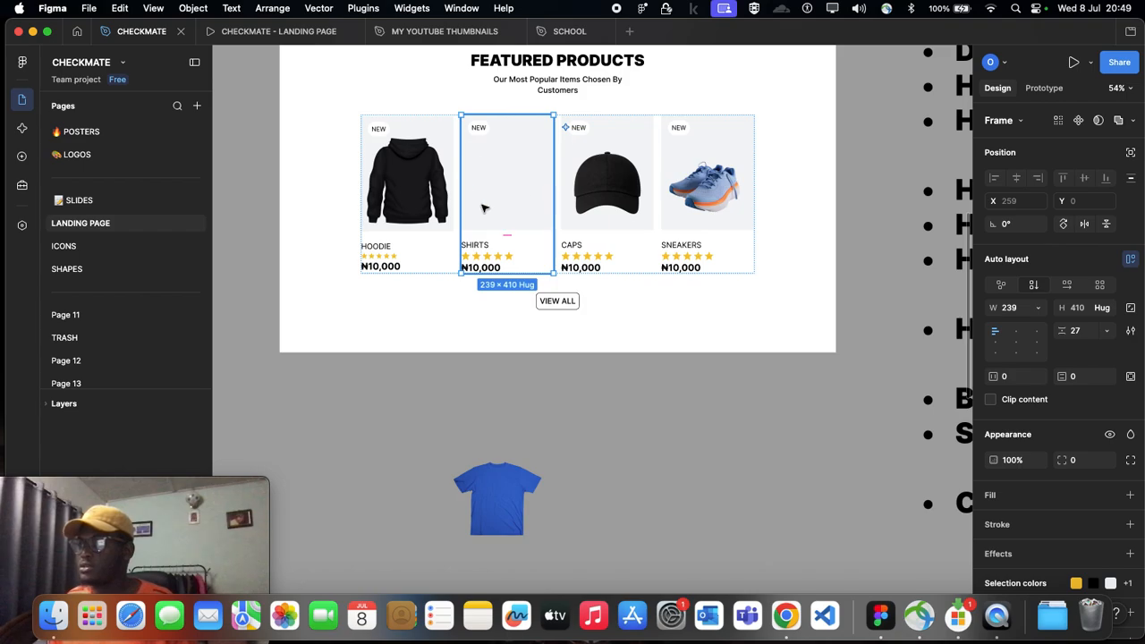
left_click(507, 191)
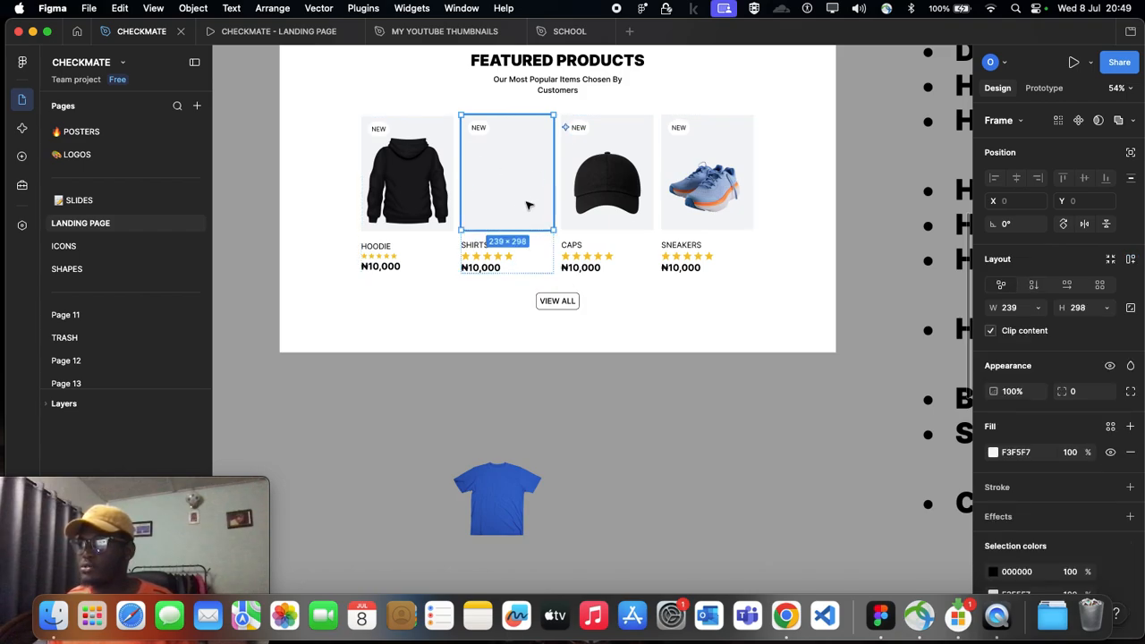
scroll(522, 386, "down", 5)
left_click(488, 309)
scroll(492, 286, "up", 6)
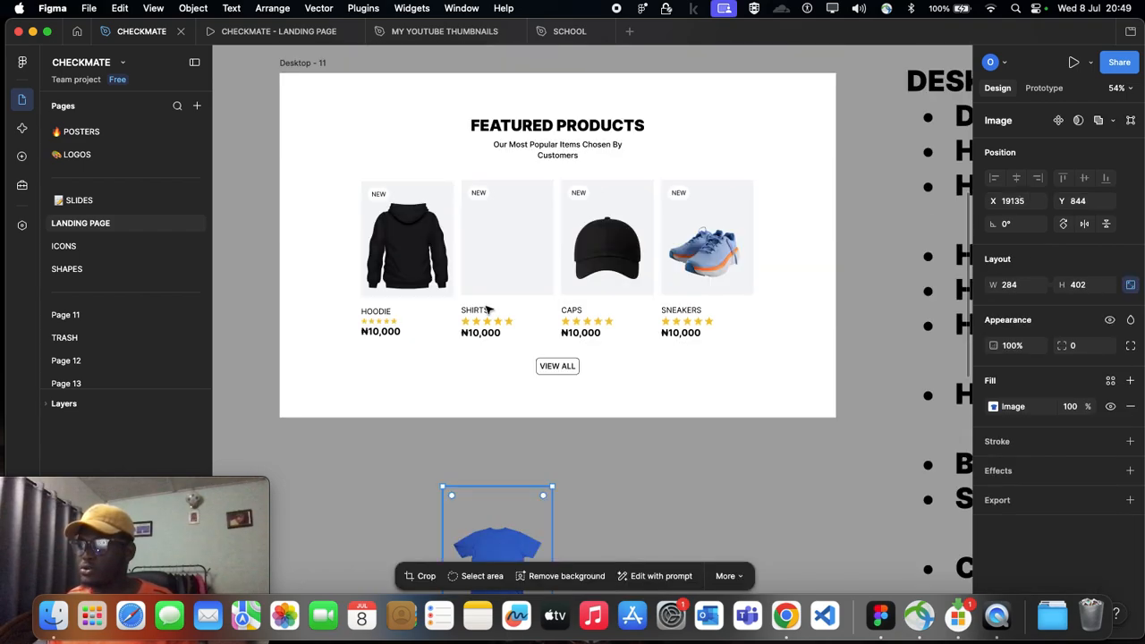
left_click(495, 245)
left_click(494, 245)
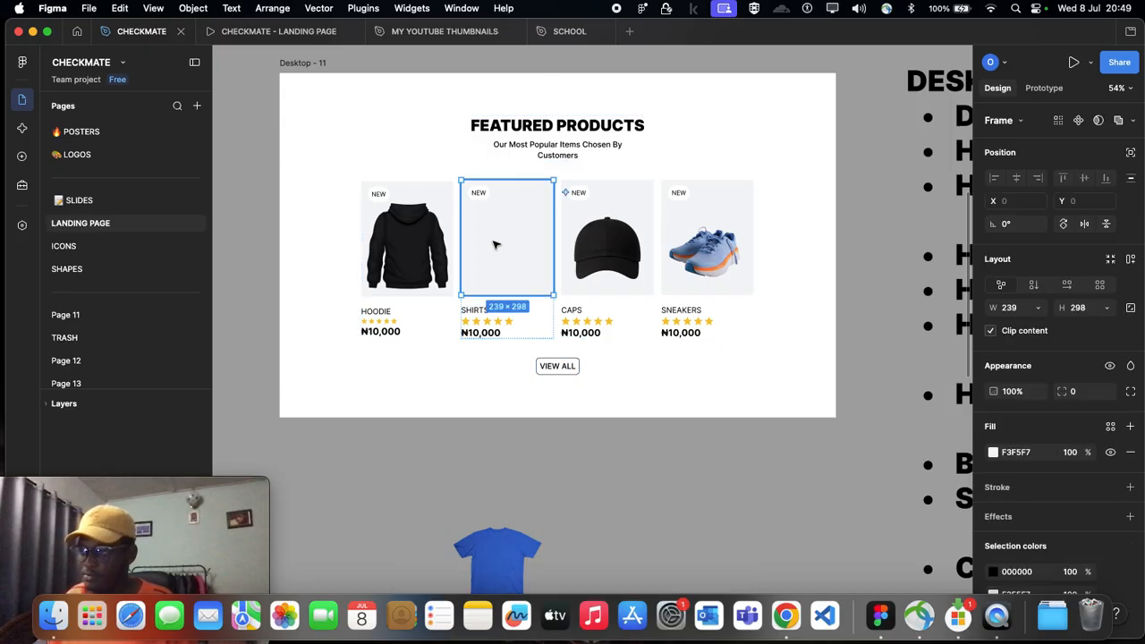
scroll(511, 260, "down", 2)
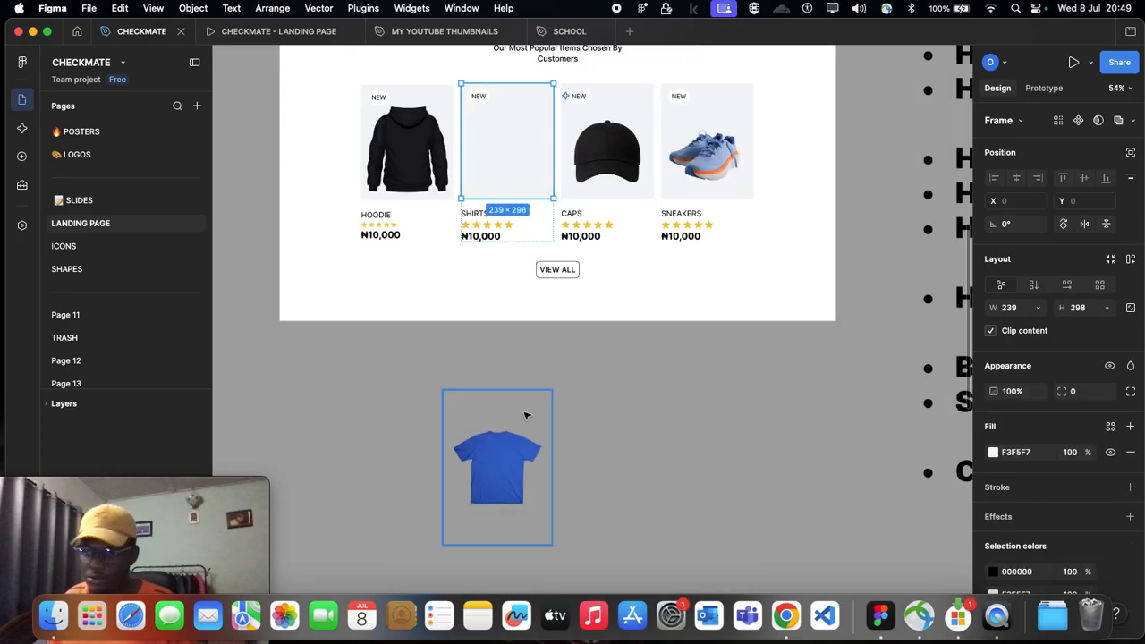
Step: Copy the blue shirt picture from the canvas and paste it into the SHIRTS card's empty image frame
left_click(479, 475)
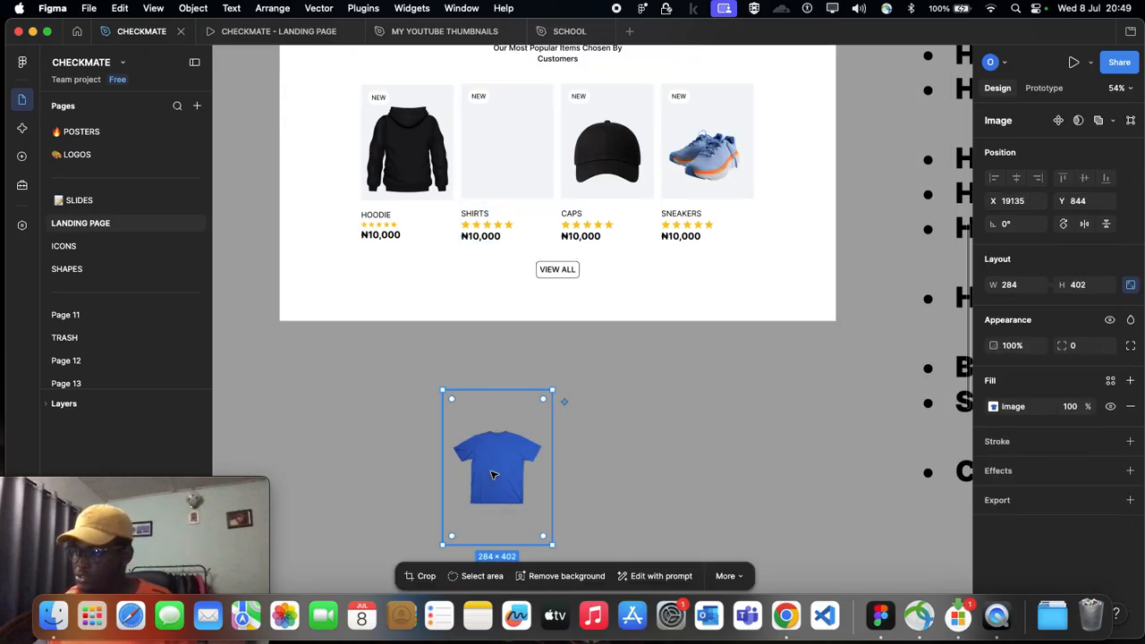
scroll(572, 430, "up", 5)
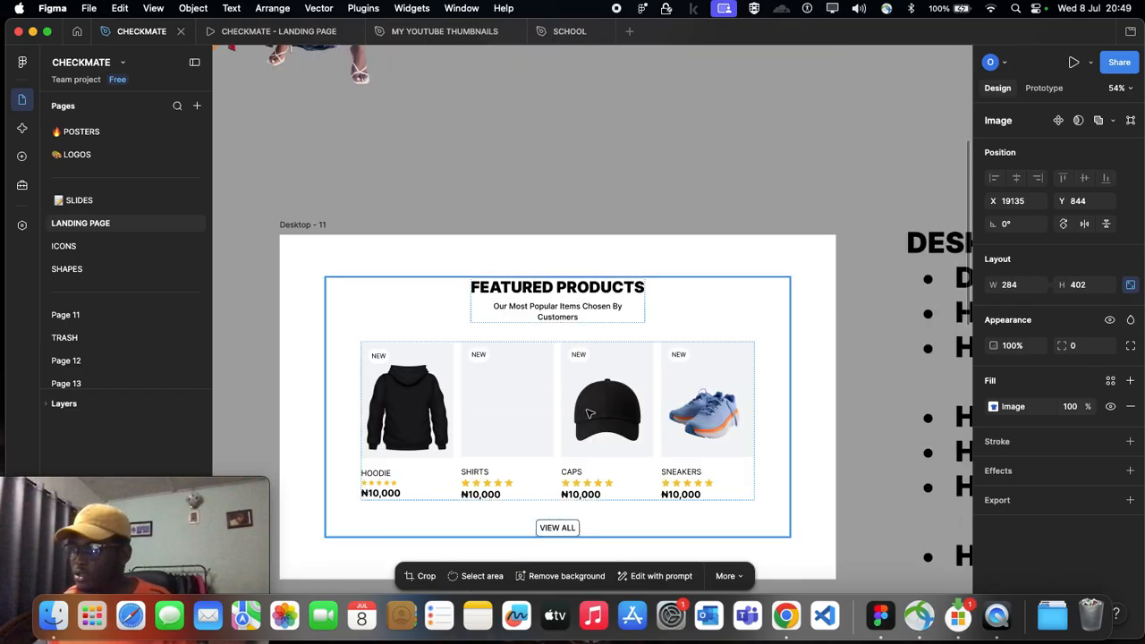
scroll(515, 390, "down", 3)
left_click(498, 306)
double_click(498, 306)
double_click(498, 309)
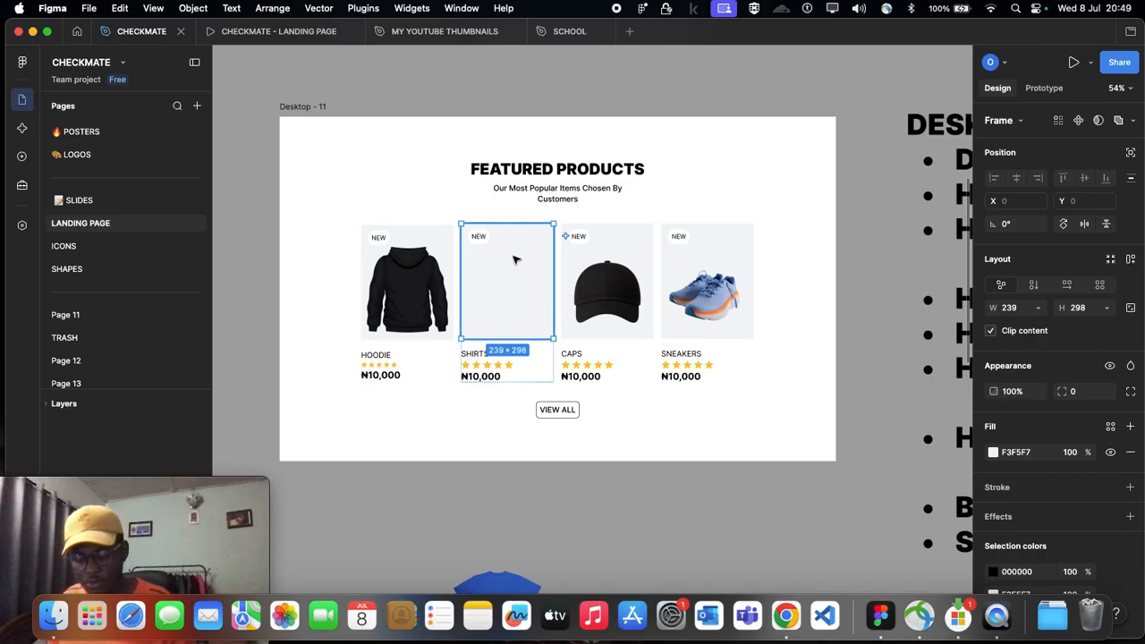
key("ctrl+v")
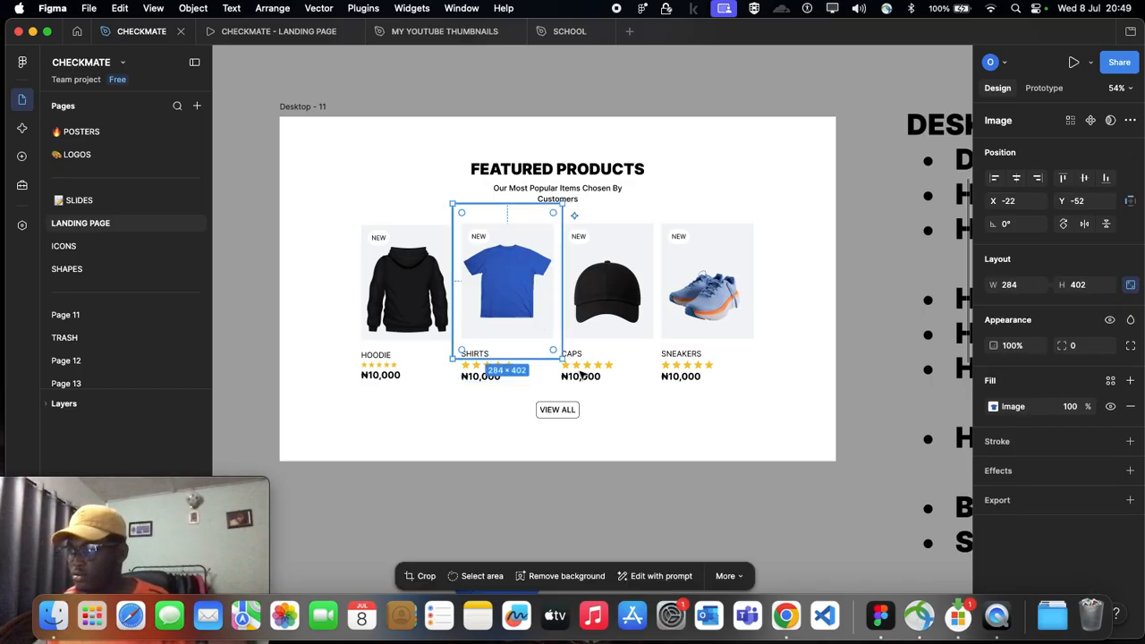
Step: Nudge the pasted shirt picture down within the SHIRTS card to Y -33 and deselect it
key("shift+Down")
key("shift+Down")
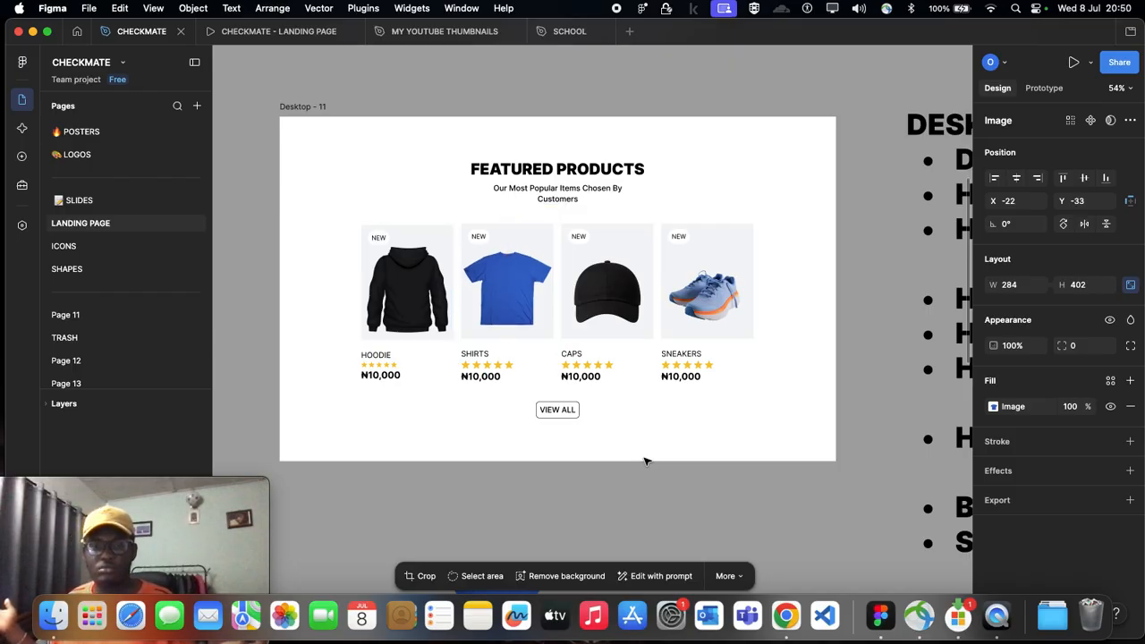
key("Up")
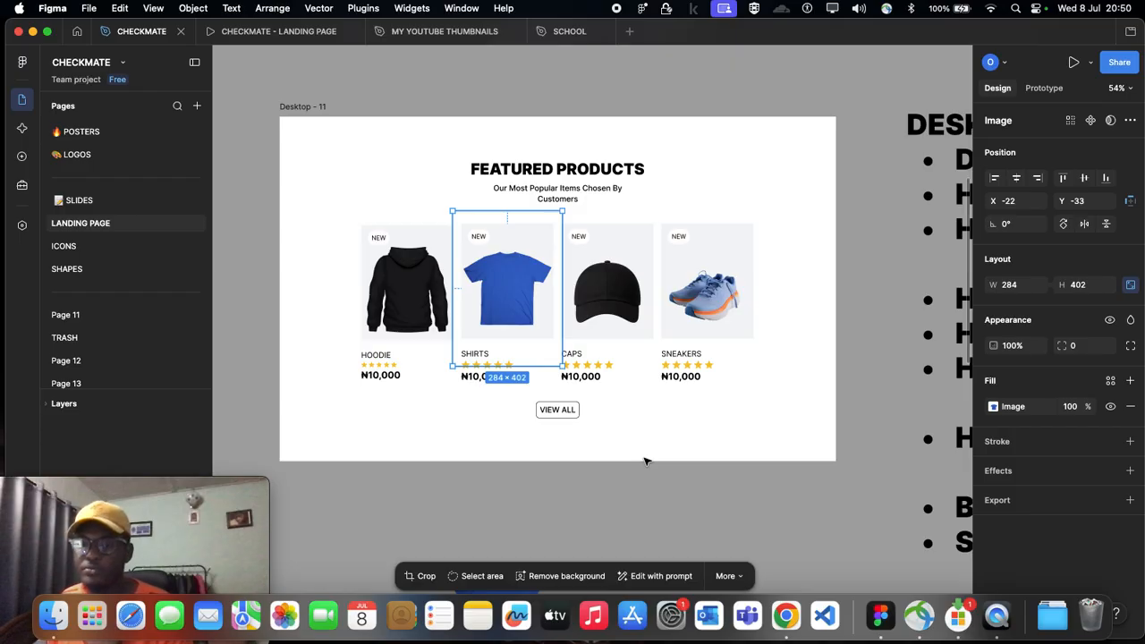
left_click(508, 420)
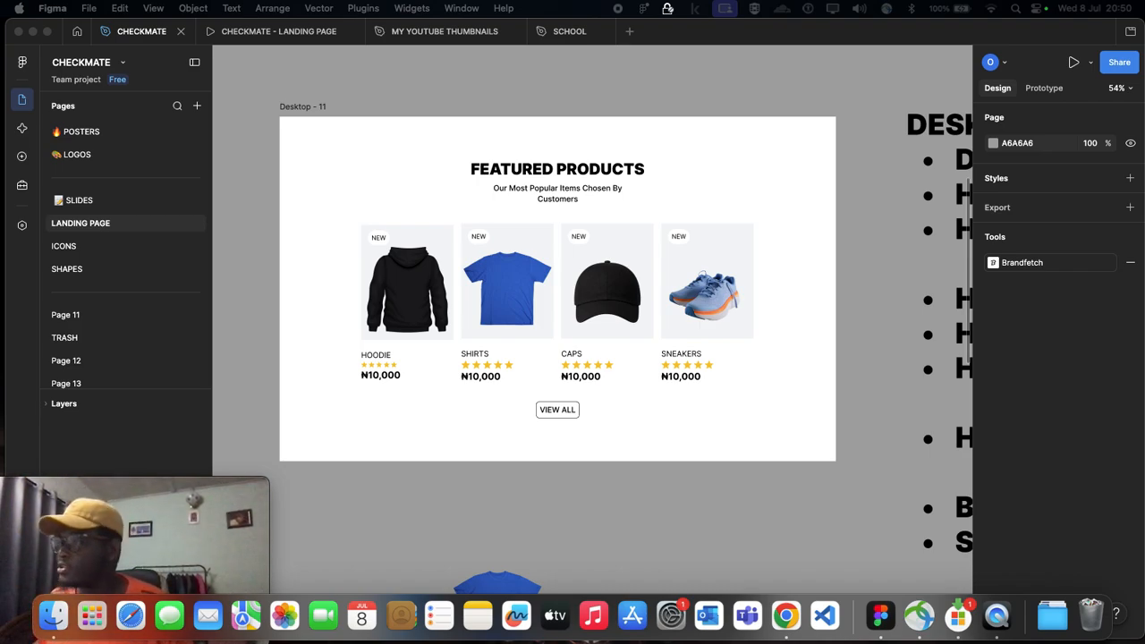
Step: Examine the full landing page's Shop Collection, customer reviews and footer sections, and the separate Shop Collection frames Desktop - 4 and Desktop - 12
scroll(501, 262, "down", 5)
scroll(494, 275, "left", 6)
scroll(491, 279, "down", 3)
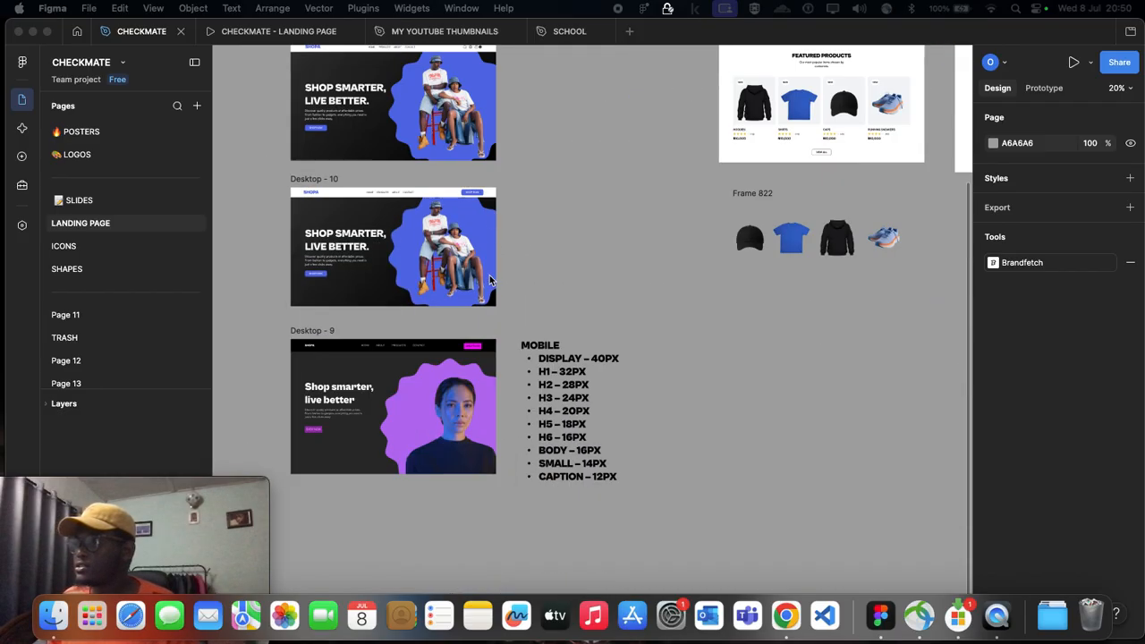
scroll(435, 399, "left", 5)
scroll(515, 296, "up", 1)
scroll(519, 295, "down", 2)
scroll(519, 296, "up", 5)
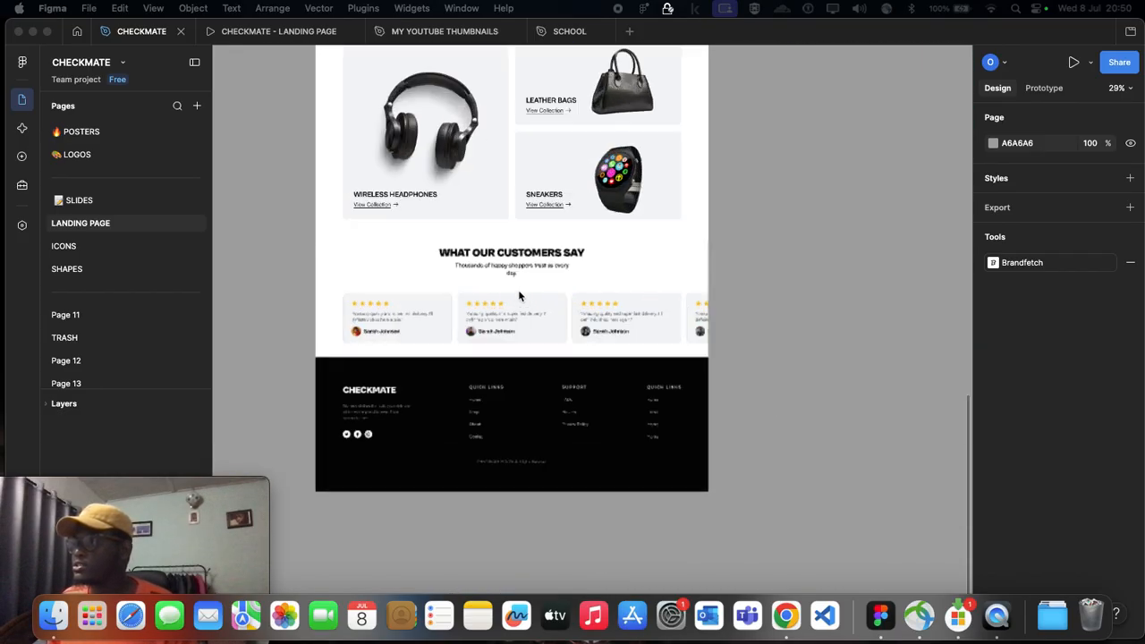
scroll(411, 300, "up", 1)
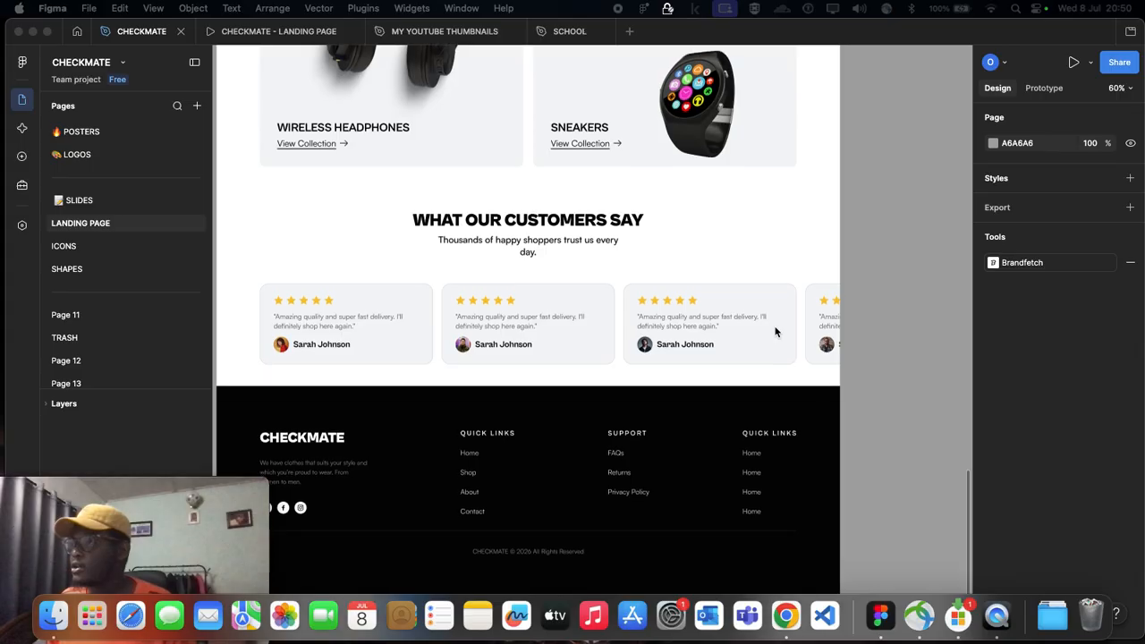
scroll(775, 327, "down", 5)
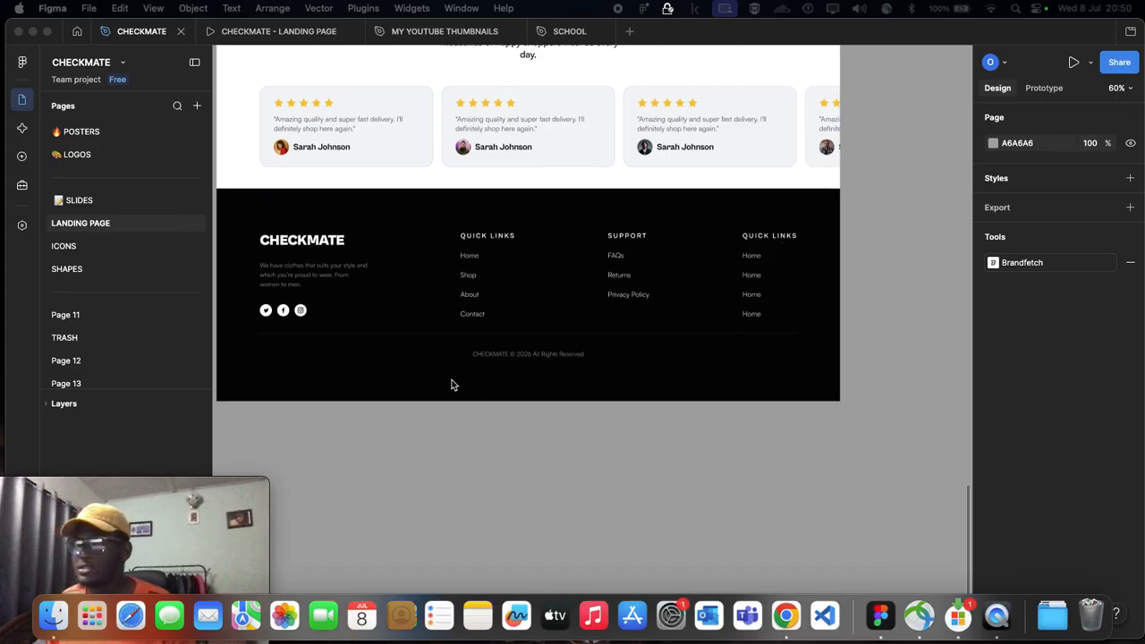
scroll(320, 269, "down", 1)
scroll(328, 263, "up", 4)
scroll(585, 349, "up", 5)
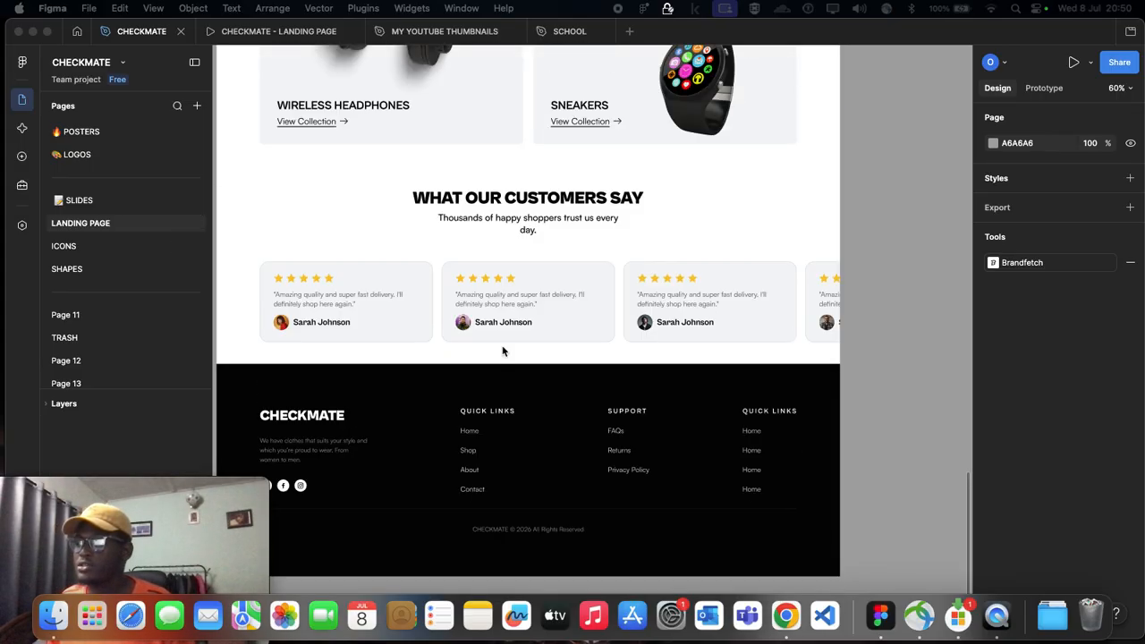
scroll(644, 259, "up", 4)
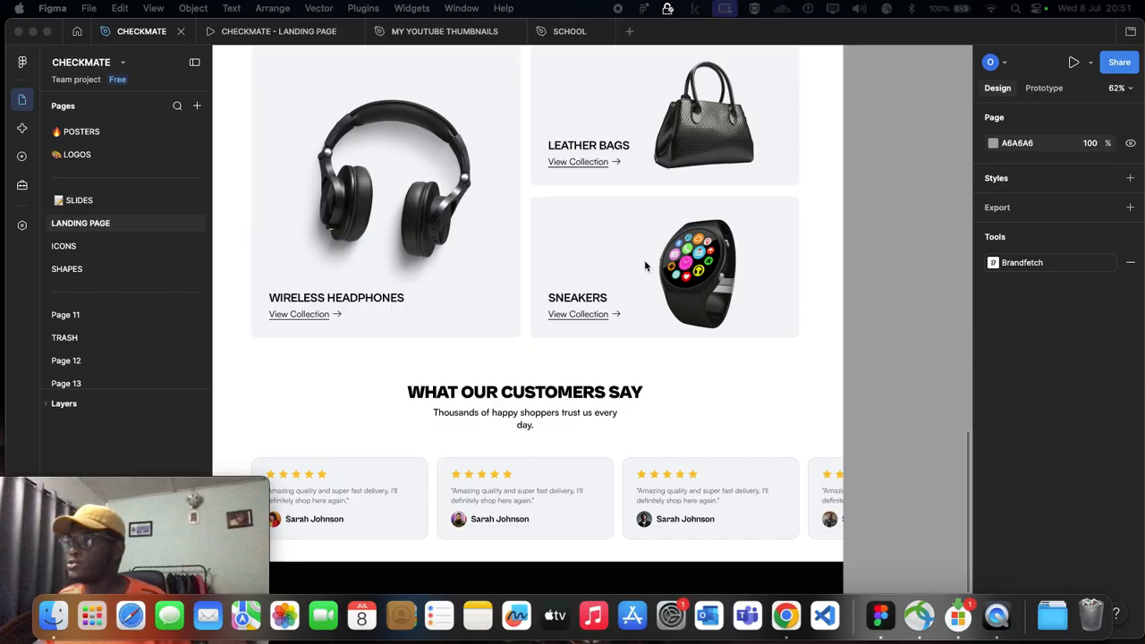
scroll(572, 239, "down", 3)
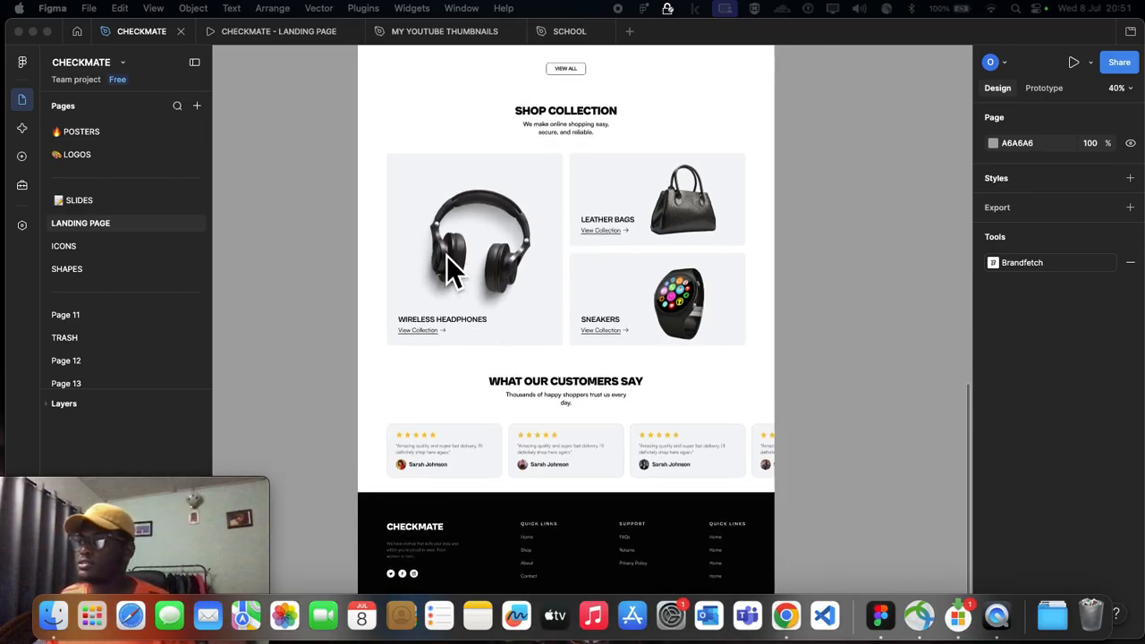
scroll(520, 233, "down", 4)
scroll(519, 232, "up", 2)
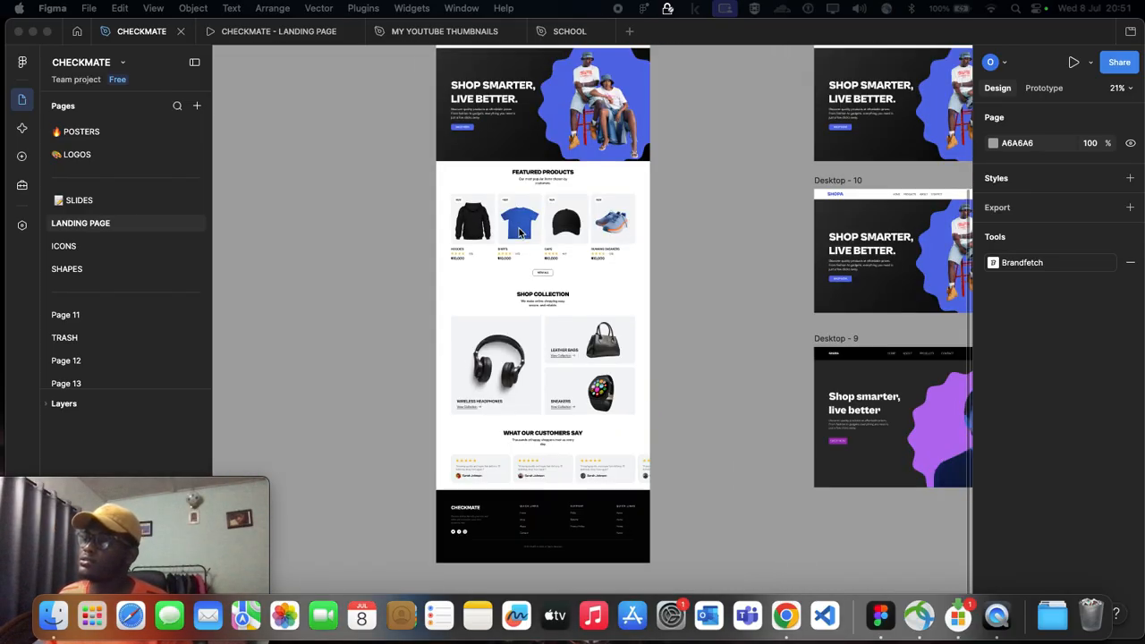
scroll(519, 233, "right", 10)
scroll(518, 227, "up", 2)
scroll(518, 227, "right", 10)
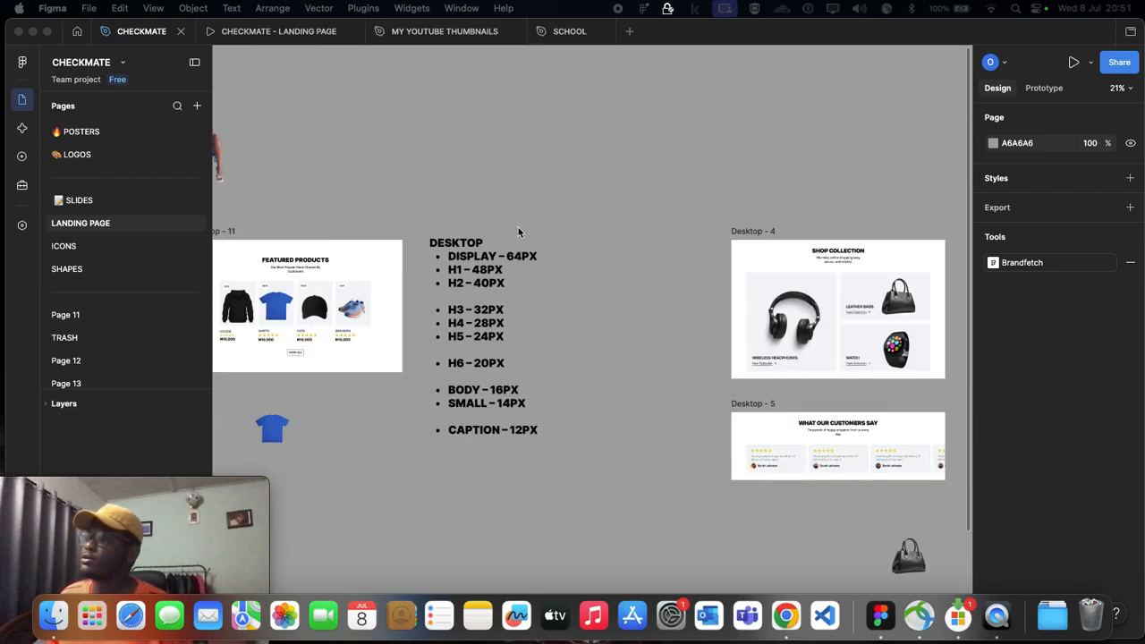
scroll(522, 237, "up", 3)
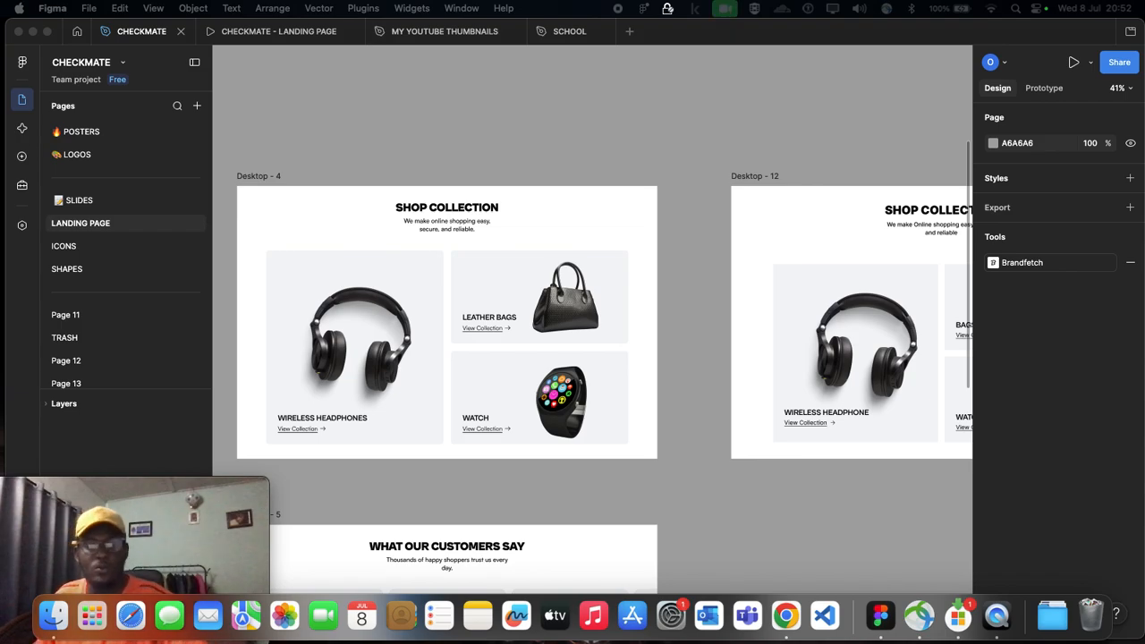
key("shift+super+5")
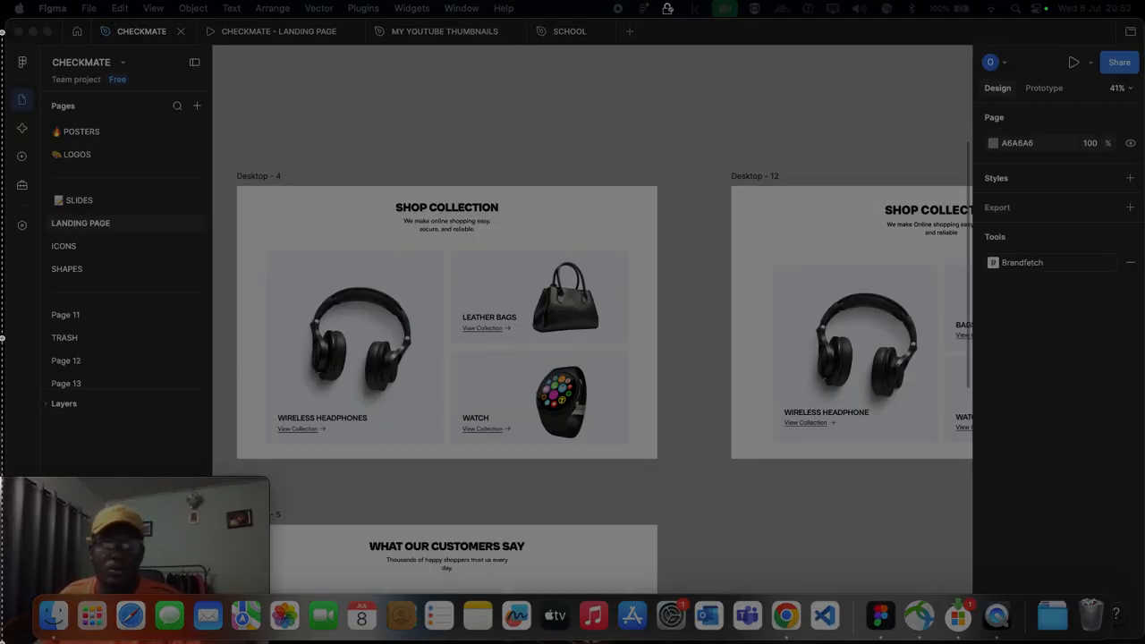